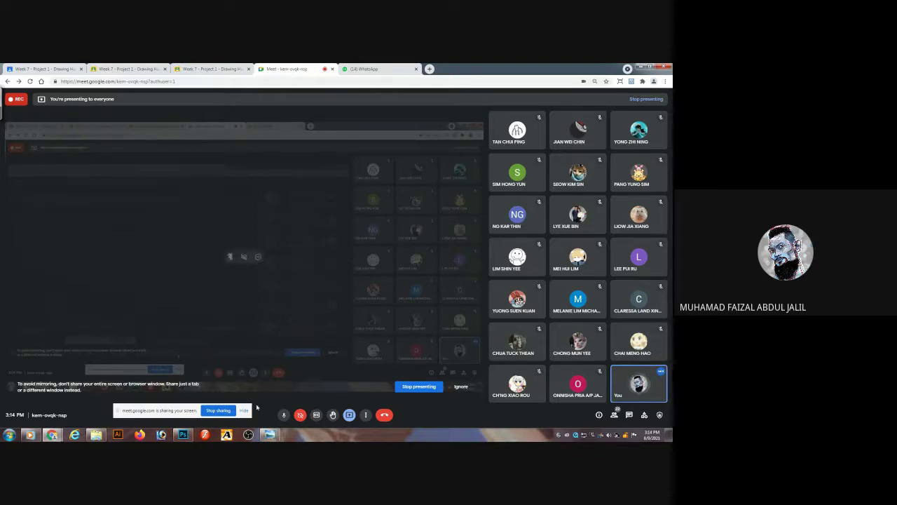
# - Switch to Photoshop and show Layer 1, the woman's reference photo beneath the line drawing
pyautogui.click(183, 435)
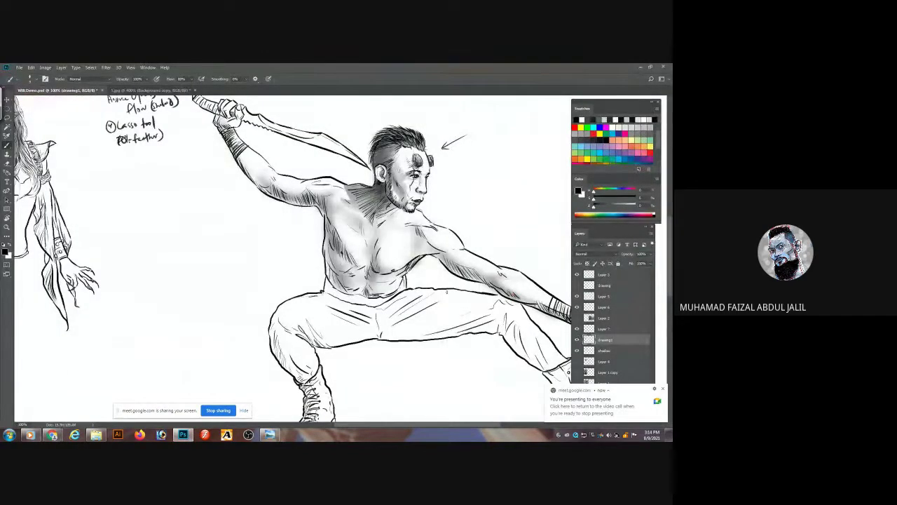
pyautogui.moveTo(382, 291); pyautogui.dragTo(536, 205)
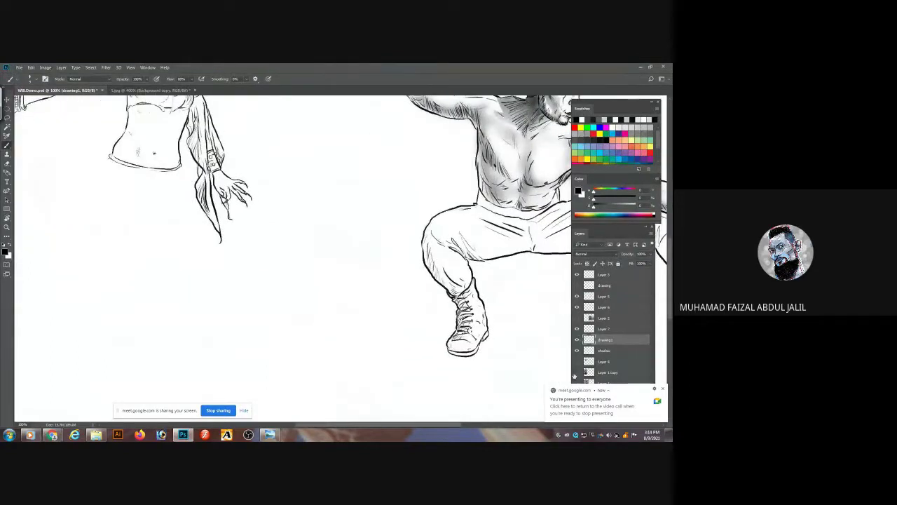
pyautogui.click(577, 382)
pyautogui.scroll(5, 157, 217)
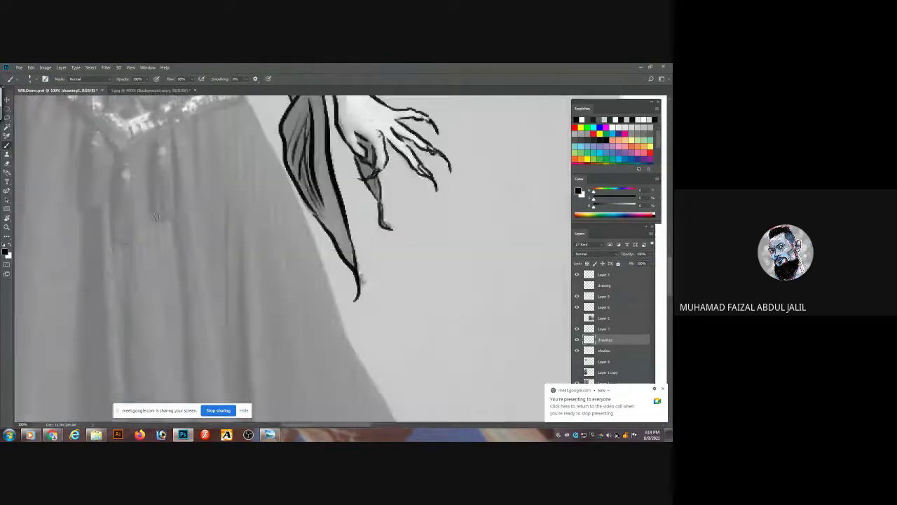
pyautogui.moveTo(150, 171); pyautogui.dragTo(300, 252)
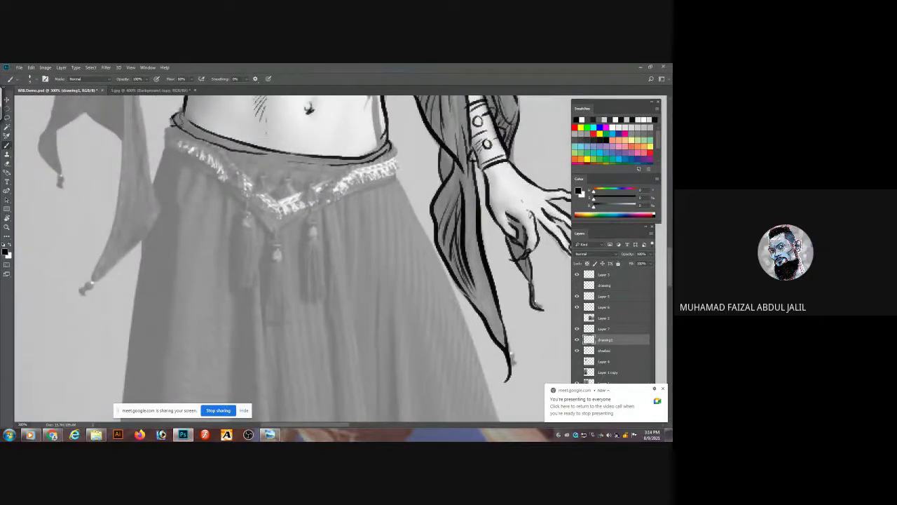
# - Try inking the skirt's outer edges, the beaded belt and two hanging tassels in black over the photo
pyautogui.moveTo(172, 119)
pyautogui.mouseDown()
pyautogui.moveTo(158, 209)
pyautogui.moveTo(142, 240)
pyautogui.moveTo(124, 398)
pyautogui.mouseUp()
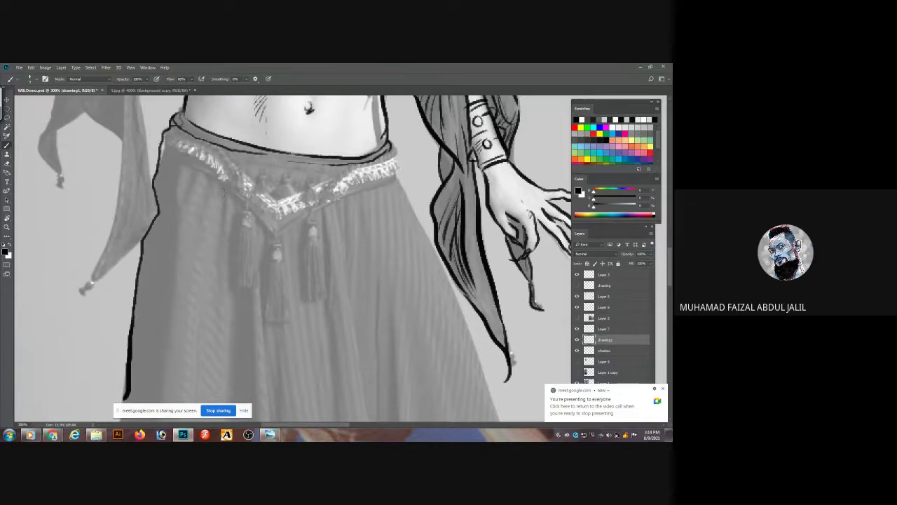
pyautogui.moveTo(176, 144)
pyautogui.mouseDown()
pyautogui.moveTo(219, 163)
pyautogui.moveTo(267, 213)
pyautogui.moveTo(317, 194)
pyautogui.moveTo(304, 190)
pyautogui.moveTo(317, 202)
pyautogui.moveTo(307, 204)
pyautogui.moveTo(309, 302)
pyautogui.moveTo(317, 287)
pyautogui.mouseUp()
pyautogui.moveTo(316, 229)
pyautogui.mouseDown()
pyautogui.moveTo(322, 294)
pyautogui.moveTo(286, 289)
pyautogui.moveTo(280, 296)
pyautogui.moveTo(276, 282)
pyautogui.moveTo(269, 301)
pyautogui.mouseUp()
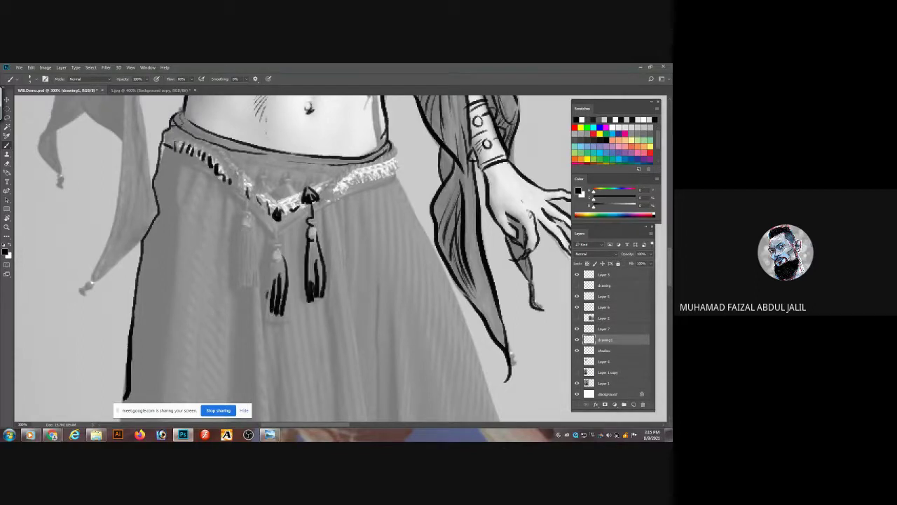
pyautogui.moveTo(385, 144)
pyautogui.mouseDown()
pyautogui.moveTo(460, 300)
pyautogui.moveTo(484, 386)
pyautogui.mouseUp()
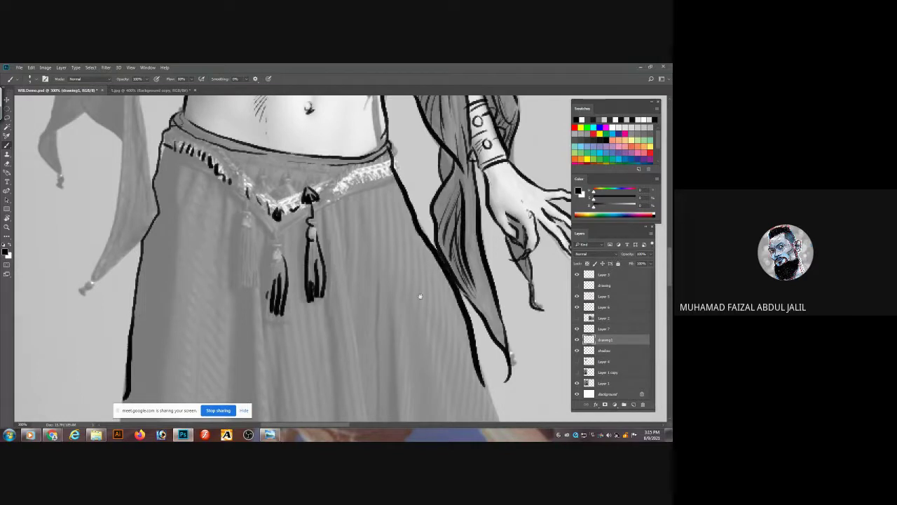
# - Try inking long vertical fold lines down the skirt and extending its outer edge toward the hem
pyautogui.moveTo(421, 296); pyautogui.dragTo(384, 167)
pyautogui.moveTo(343, 111); pyautogui.dragTo(353, 275)
pyautogui.moveTo(359, 144); pyautogui.dragTo(358, 172)
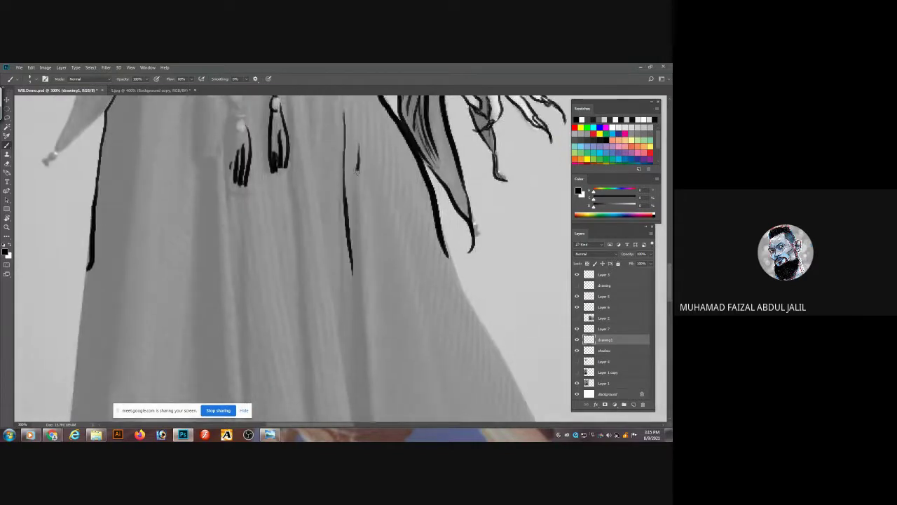
pyautogui.moveTo(304, 128); pyautogui.dragTo(314, 172)
pyautogui.moveTo(213, 158); pyautogui.dragTo(217, 271)
pyautogui.moveTo(188, 210); pyautogui.dragTo(177, 249)
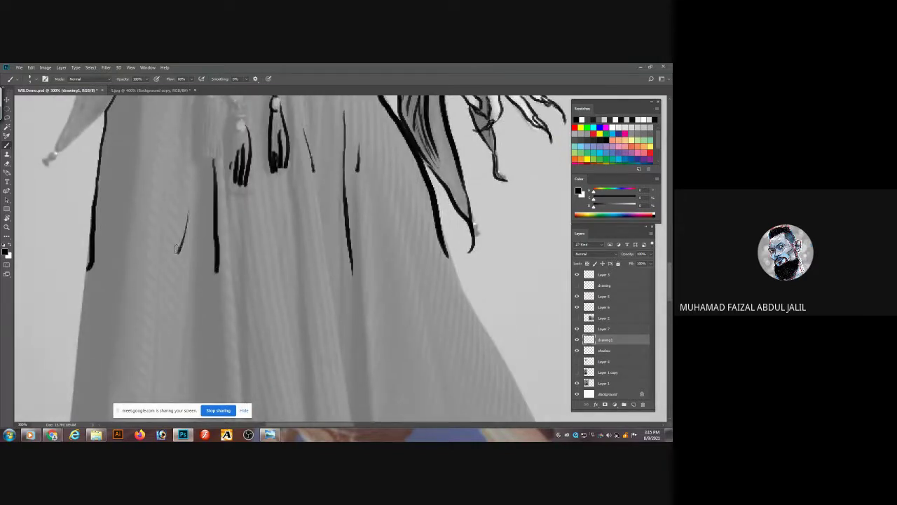
pyautogui.moveTo(94, 246); pyautogui.dragTo(72, 418)
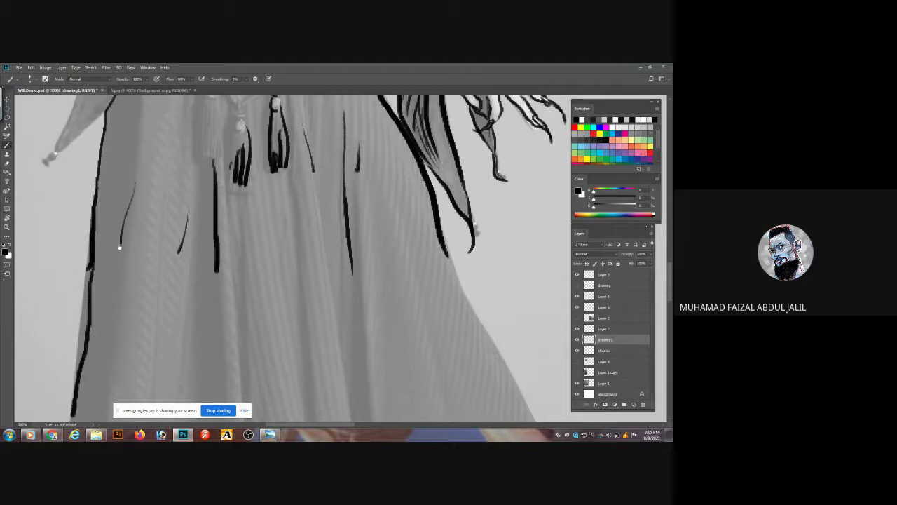
pyautogui.moveTo(190, 157); pyautogui.dragTo(203, 332)
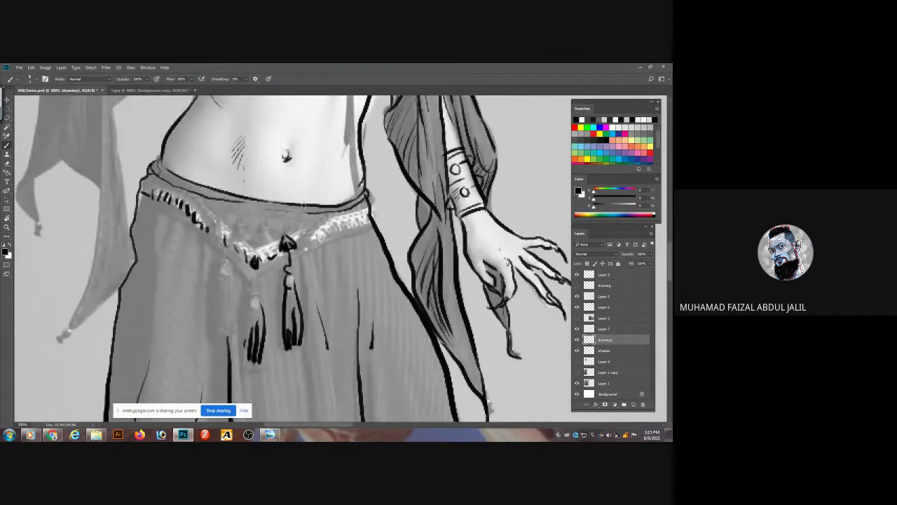
pyautogui.moveTo(209, 166); pyautogui.dragTo(243, 217)
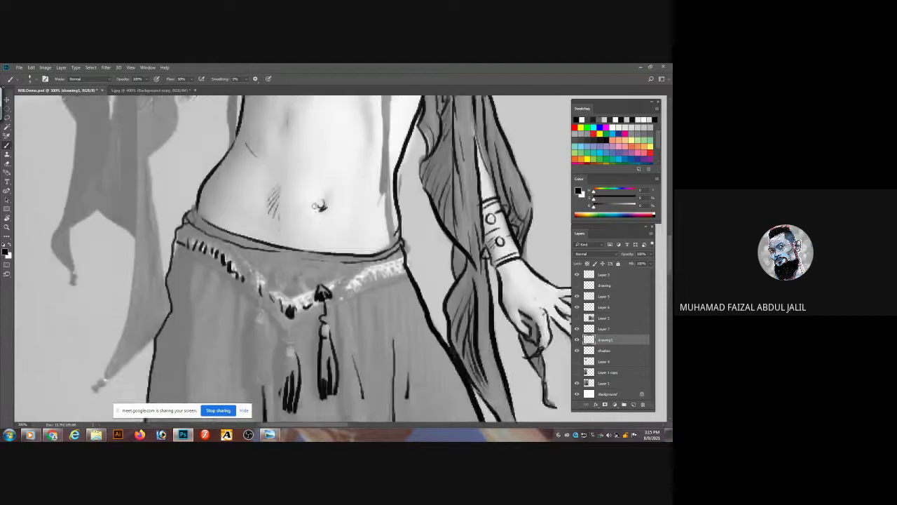
pyautogui.moveTo(315, 207); pyautogui.dragTo(275, 88)
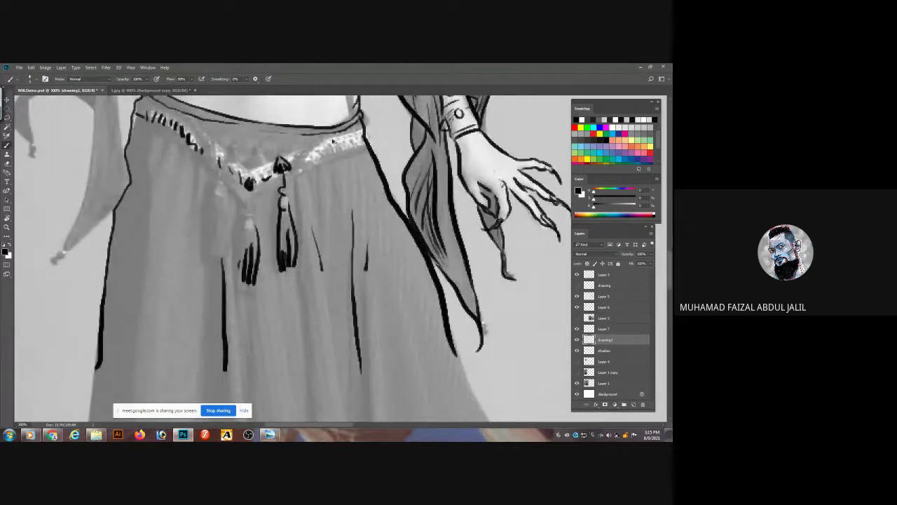
# - Undo all the strokes made on the skirt edges, folds, belt and tassels
pyautogui.hotkey('ctrl', 'z')
pyautogui.hotkey('ctrl', 'z')
pyautogui.hotkey('ctrl', 'z')
pyautogui.hotkey('ctrl', 'z')
pyautogui.hotkey('ctrl', 'z')
pyautogui.hotkey('ctrl', 'z')
pyautogui.hotkey('ctrl', 'z')
pyautogui.hotkey('ctrl', 'z')
pyautogui.hotkey('ctrl', 'z')
pyautogui.hotkey('ctrl', 'z')
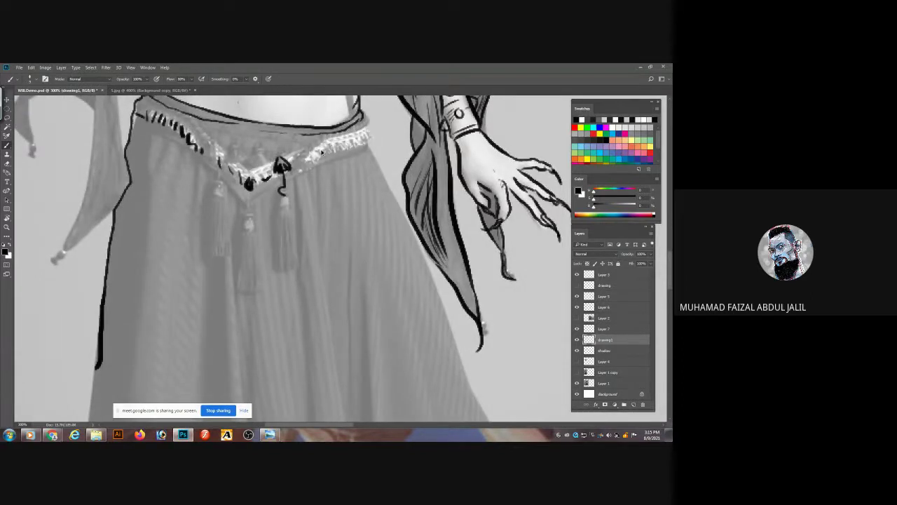
pyautogui.hotkey('ctrl', 'z')
pyautogui.hotkey('ctrl', 'z')
pyautogui.hotkey('ctrl', 'z')
pyautogui.hotkey('ctrl', 'z')
pyautogui.hotkey('ctrl', 'z')
pyautogui.hotkey('ctrl', 'z')
pyautogui.hotkey('ctrl', 'z')
pyautogui.hotkey('ctrl', 'z')
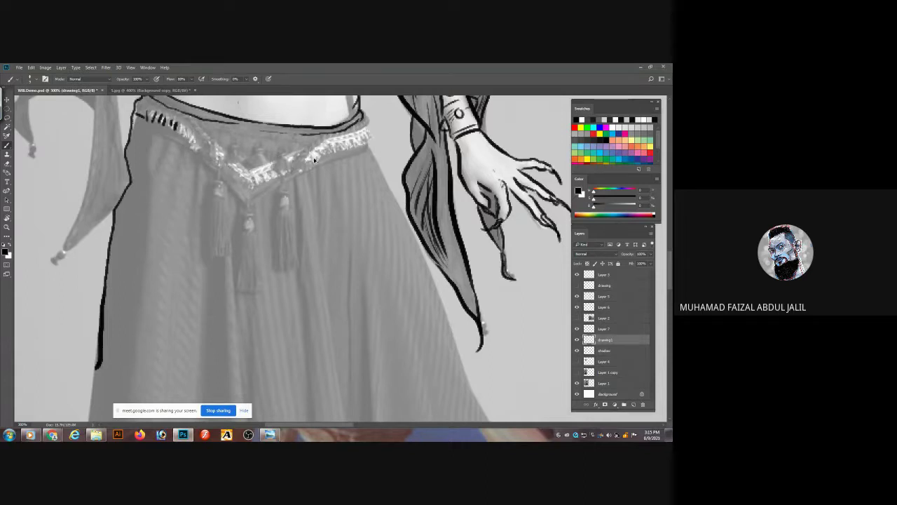
pyautogui.hotkey('ctrl', 'z')
pyautogui.hotkey('ctrl', 'z')
pyautogui.hotkey('ctrl', 'z')
pyautogui.hotkey('ctrl', 'z')
pyautogui.hotkey('ctrl', 'z')
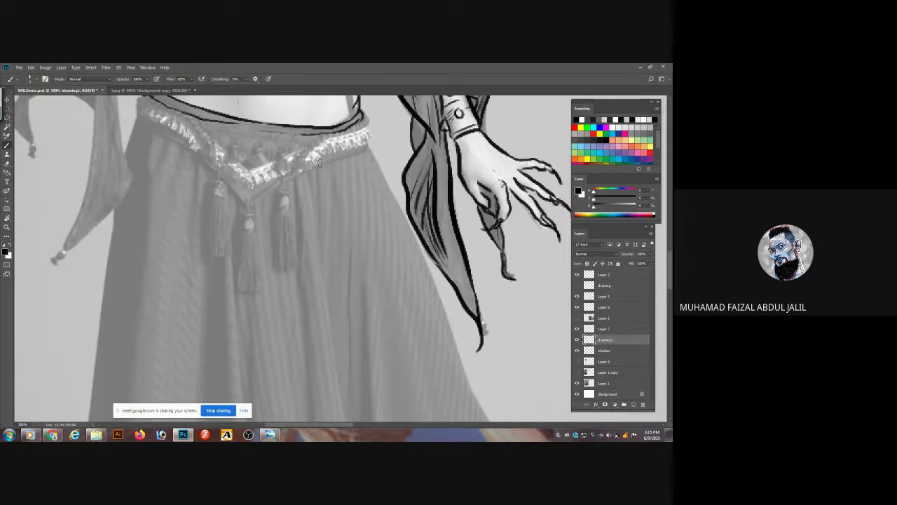
# - Ink the layered cloth folds where the waistband wraps around the hip on the photo's left side
pyautogui.moveTo(319, 162)
pyautogui.mouseDown()
pyautogui.moveTo(374, 211)
pyautogui.moveTo(391, 170)
pyautogui.mouseUp()
pyautogui.moveTo(237, 166); pyautogui.dragTo(279, 166)
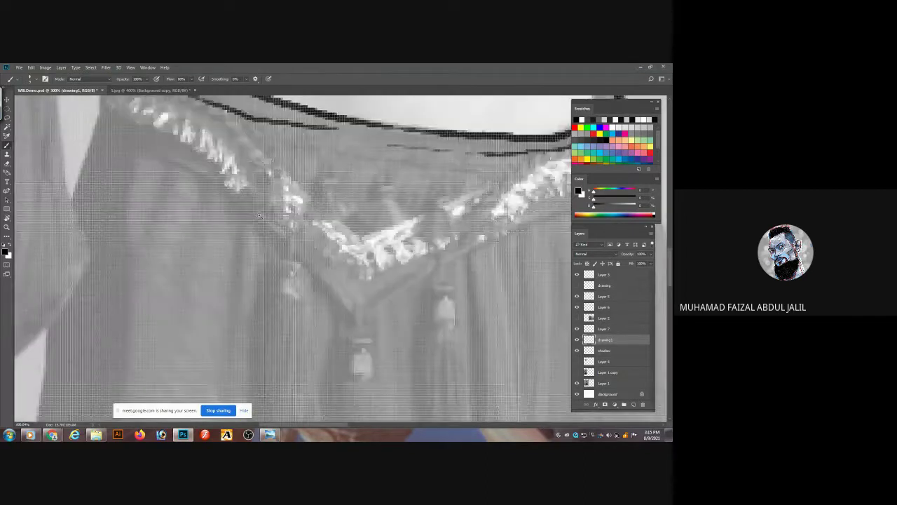
pyautogui.moveTo(234, 149)
pyautogui.mouseDown()
pyautogui.moveTo(280, 241)
pyautogui.moveTo(264, 240)
pyautogui.mouseUp()
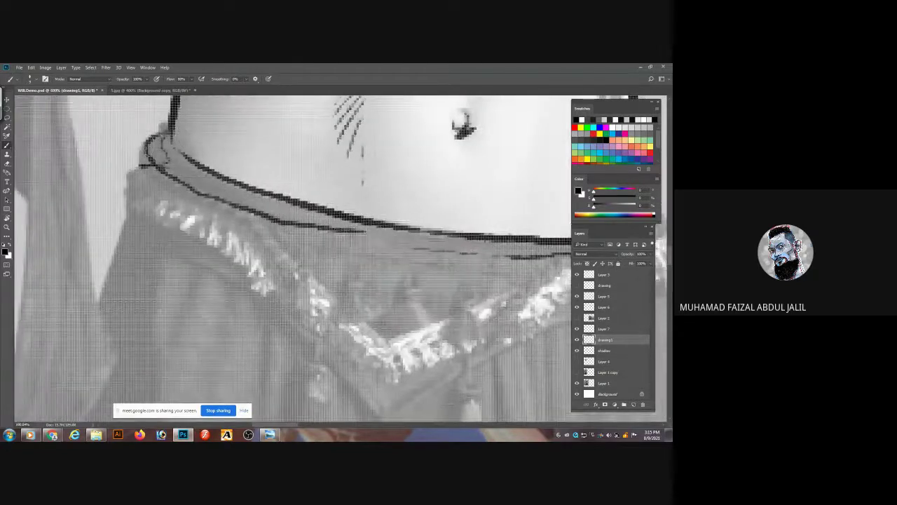
pyautogui.moveTo(152, 137)
pyautogui.mouseDown()
pyautogui.moveTo(153, 184)
pyautogui.moveTo(148, 175)
pyautogui.moveTo(189, 203)
pyautogui.moveTo(130, 173)
pyautogui.moveTo(131, 206)
pyautogui.moveTo(149, 223)
pyautogui.moveTo(149, 180)
pyautogui.moveTo(132, 208)
pyautogui.mouseUp()
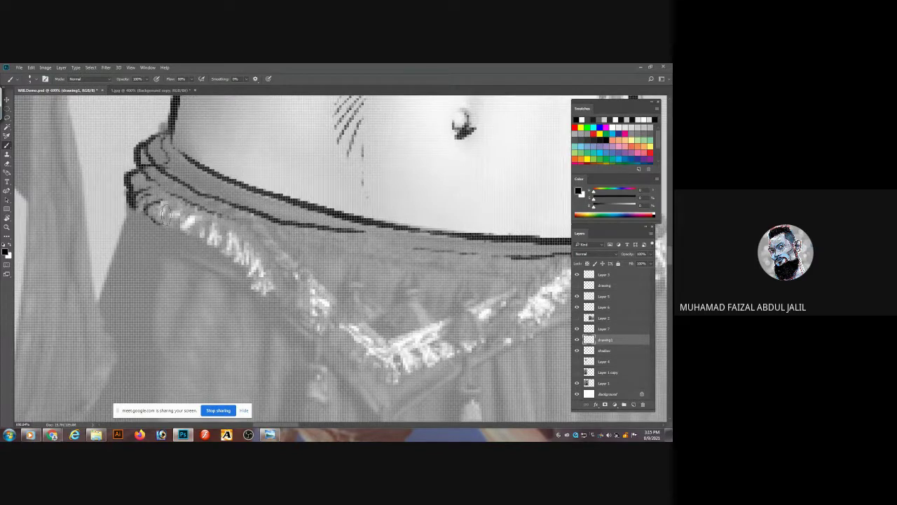
# - Ink the skirt edge and fold below the left hip, the belt's left end and its upper edge on the right
pyautogui.hotkey('ctrl', '-')
pyautogui.hotkey('ctrl', '-')
pyautogui.hotkey('ctrl', '-')
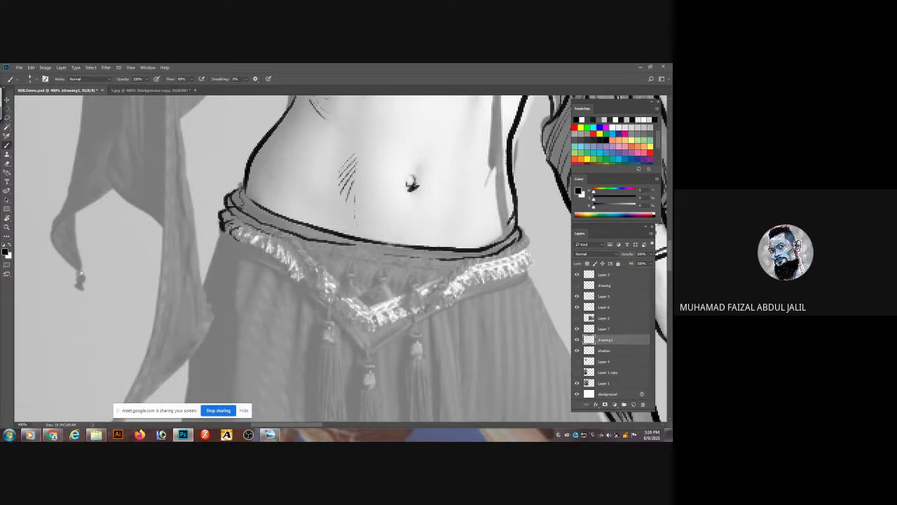
pyautogui.moveTo(238, 239)
pyautogui.mouseDown()
pyautogui.moveTo(272, 247)
pyautogui.moveTo(300, 274)
pyautogui.moveTo(296, 249)
pyautogui.moveTo(315, 265)
pyautogui.moveTo(288, 268)
pyautogui.moveTo(225, 247)
pyautogui.moveTo(205, 281)
pyautogui.moveTo(217, 285)
pyautogui.moveTo(239, 254)
pyautogui.moveTo(237, 297)
pyautogui.mouseUp()
pyautogui.moveTo(342, 270)
pyautogui.mouseDown()
pyautogui.moveTo(251, 228)
pyautogui.moveTo(249, 218)
pyautogui.mouseUp()
pyautogui.moveTo(211, 197)
pyautogui.mouseDown()
pyautogui.moveTo(371, 209)
pyautogui.moveTo(359, 217)
pyautogui.moveTo(435, 183)
pyautogui.moveTo(348, 237)
pyautogui.mouseUp()
pyautogui.moveTo(435, 195)
pyautogui.mouseDown()
pyautogui.moveTo(439, 211)
pyautogui.moveTo(367, 235)
pyautogui.mouseUp()
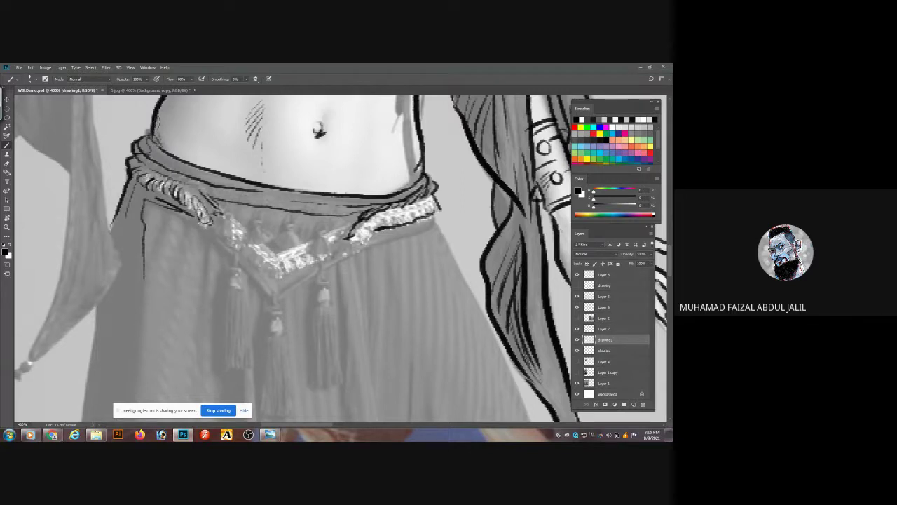
# - Ink the bead texture on the belt's right part and outline the skirt's right edge down from the hip
pyautogui.moveTo(155, 118); pyautogui.dragTo(163, 140)
pyautogui.moveTo(349, 136)
pyautogui.mouseDown()
pyautogui.moveTo(330, 291)
pyautogui.moveTo(344, 67)
pyautogui.mouseUp()
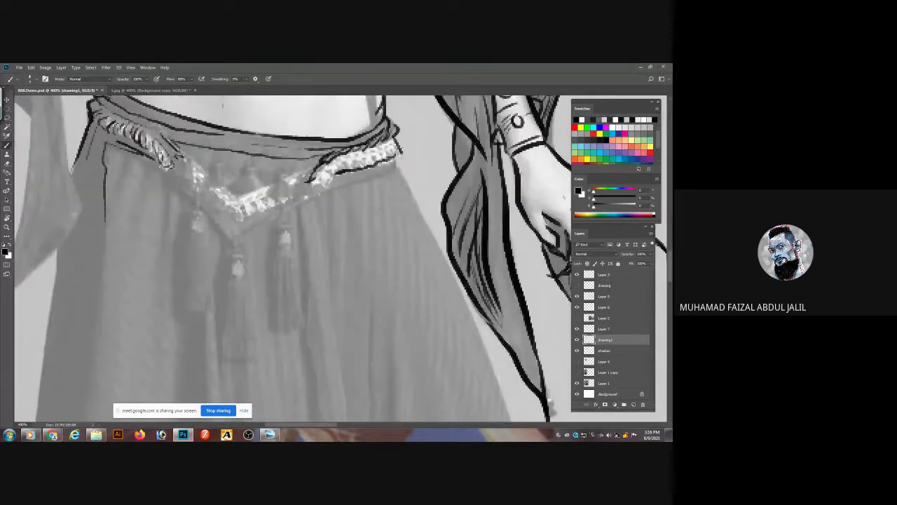
pyautogui.moveTo(400, 152)
pyautogui.mouseDown()
pyautogui.moveTo(337, 171)
pyautogui.moveTo(343, 163)
pyautogui.moveTo(301, 192)
pyautogui.moveTo(324, 176)
pyautogui.mouseUp()
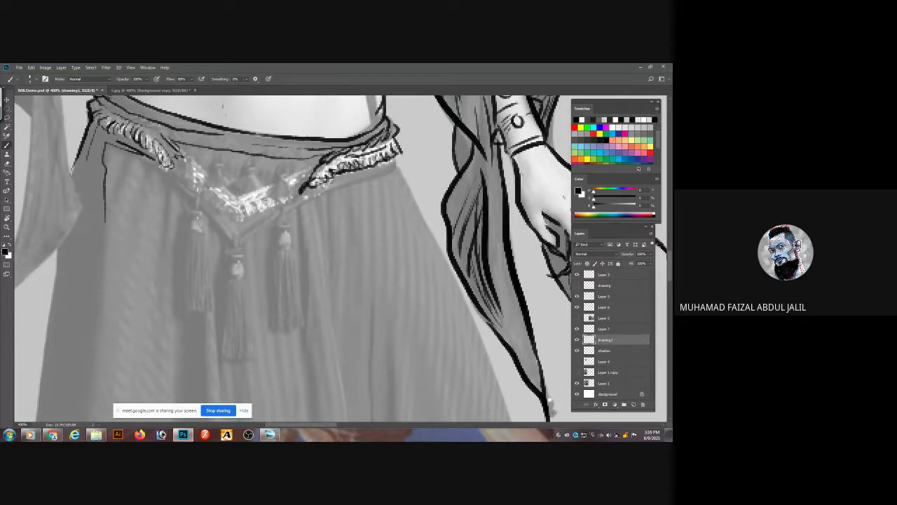
pyautogui.moveTo(394, 156)
pyautogui.mouseDown()
pyautogui.moveTo(386, 175)
pyautogui.moveTo(398, 159)
pyautogui.moveTo(459, 303)
pyautogui.mouseUp()
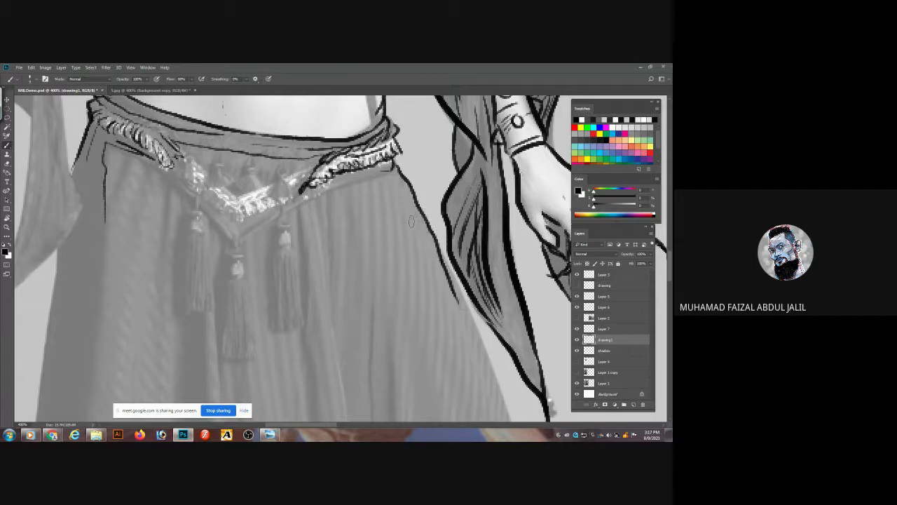
# - Ink the V-shaped lower edge of the belt above the tassels, undoing the last stroke
pyautogui.moveTo(385, 206); pyautogui.dragTo(456, 157)
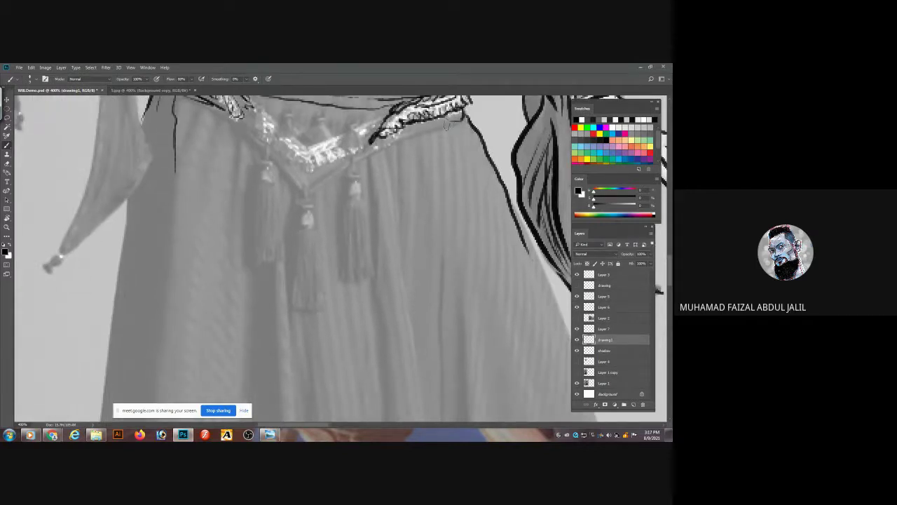
pyautogui.moveTo(410, 138)
pyautogui.mouseDown()
pyautogui.moveTo(300, 192)
pyautogui.moveTo(278, 159)
pyautogui.moveTo(230, 126)
pyautogui.moveTo(229, 112)
pyautogui.mouseUp()
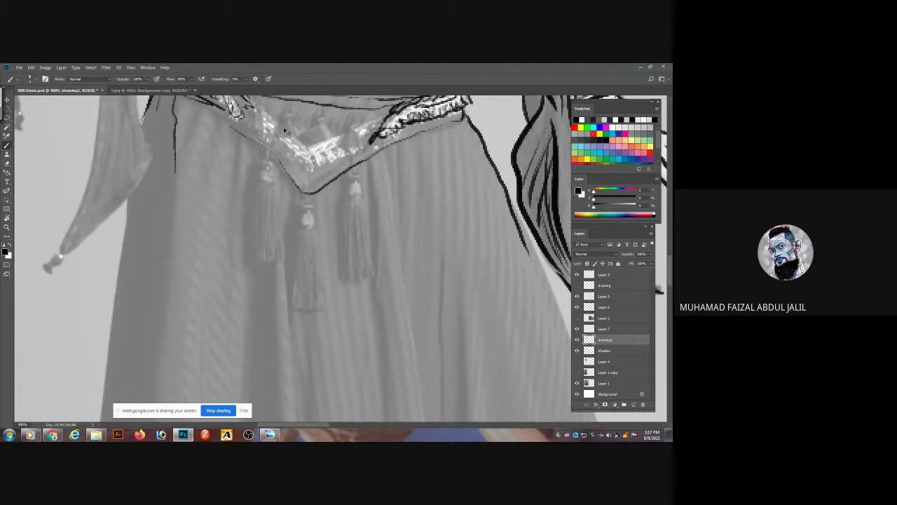
pyautogui.hotkey('ctrl', 'z')
pyautogui.moveTo(412, 138)
pyautogui.mouseDown()
pyautogui.moveTo(383, 216)
pyautogui.moveTo(365, 310)
pyautogui.mouseUp()
# - Hide the drawing1 and shadow layers so the woman's photo shows without the inked lines
pyautogui.hotkey('ctrl', '-')
pyautogui.hotkey('ctrl', '-')
pyautogui.hotkey('ctrl', '-')
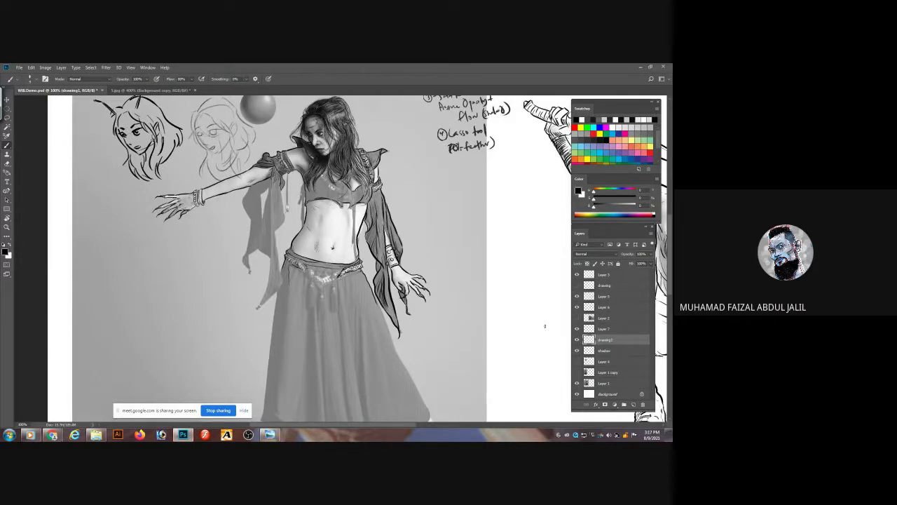
pyautogui.moveTo(577, 341); pyautogui.dragTo(580, 353)
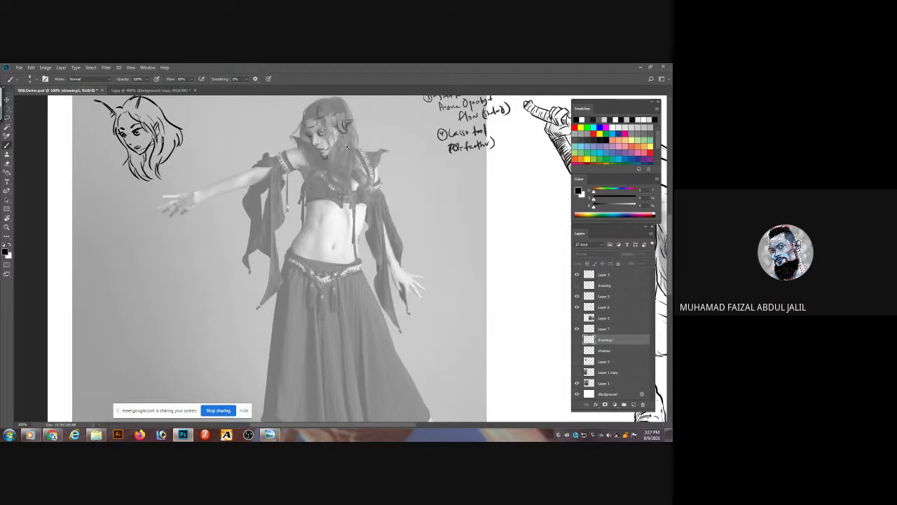
# - Hide the top layer's sketch marks over the woman's face and add a new layer directly above Layer 1
pyautogui.scroll(2, 334, 144)
pyautogui.moveTo(334, 120); pyautogui.dragTo(359, 244)
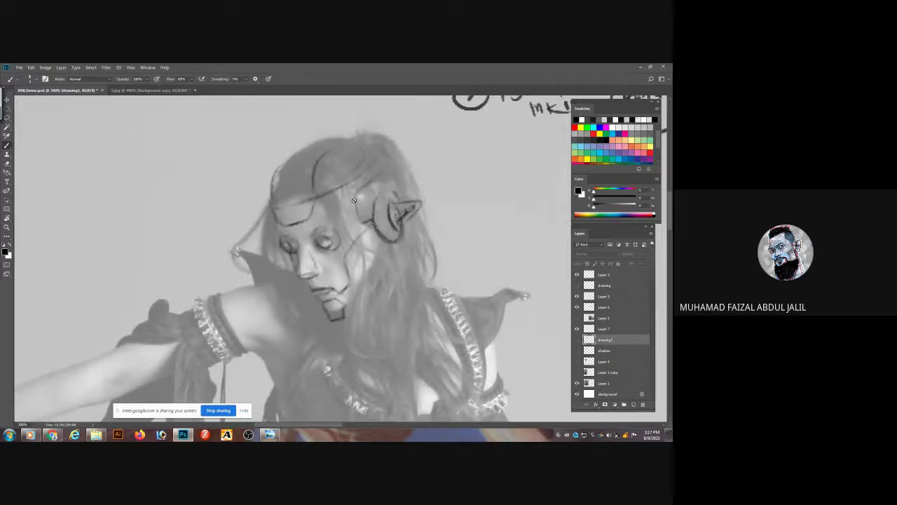
pyautogui.click(577, 331)
pyautogui.click(576, 330)
pyautogui.click(576, 330)
pyautogui.click(576, 274)
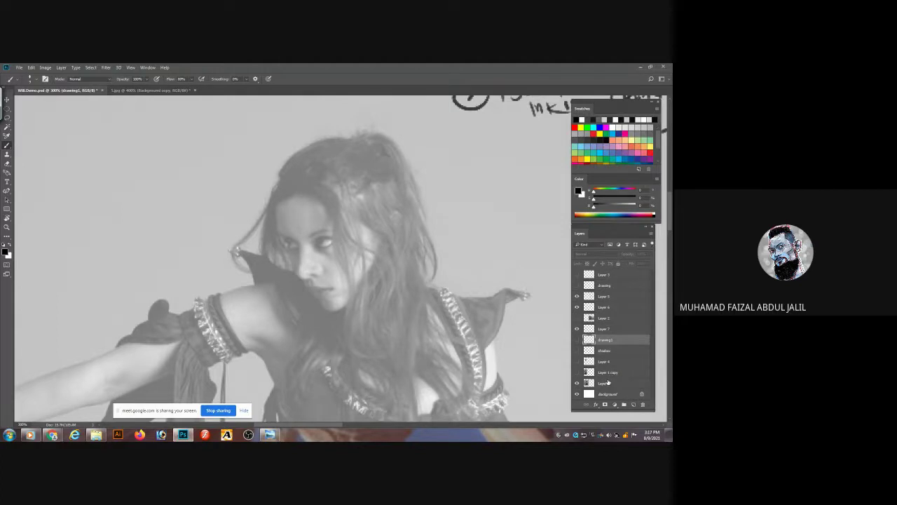
pyautogui.click(609, 382)
pyautogui.click(632, 404)
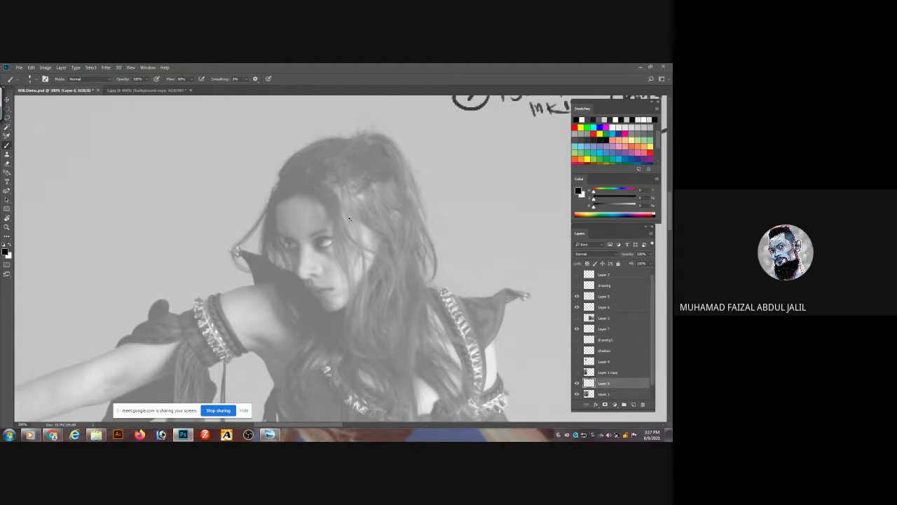
# - Sketch a construction circle for the woman's cranium and a guide line down the face to the chin
pyautogui.scroll(1, 349, 220)
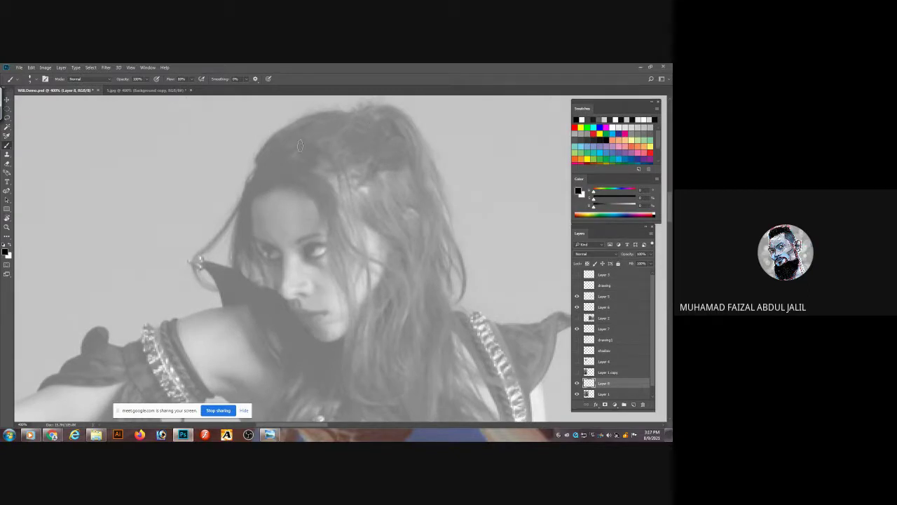
pyautogui.moveTo(285, 142)
pyautogui.mouseDown()
pyautogui.moveTo(396, 198)
pyautogui.moveTo(397, 172)
pyautogui.moveTo(394, 211)
pyautogui.moveTo(392, 147)
pyautogui.moveTo(401, 181)
pyautogui.moveTo(347, 273)
pyautogui.moveTo(333, 276)
pyautogui.mouseUp()
pyautogui.moveTo(381, 132); pyautogui.dragTo(274, 151)
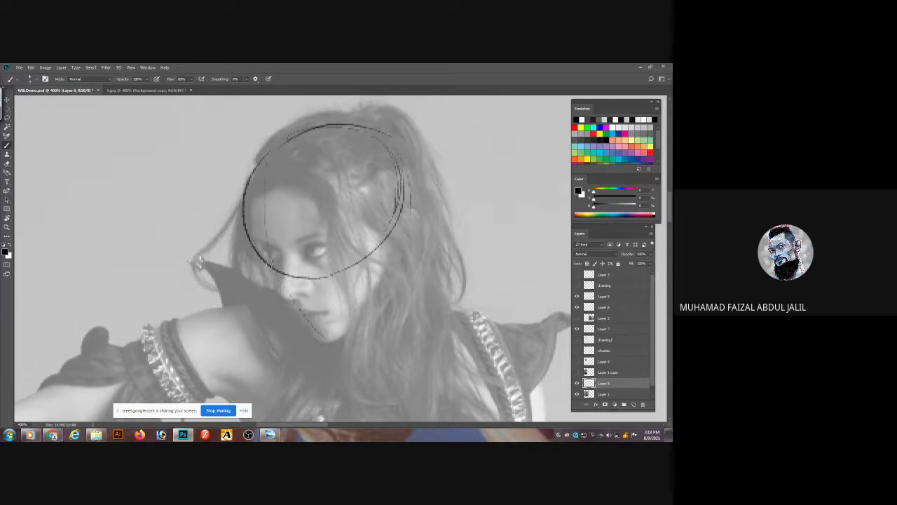
# - Draw the angular jawline and chin below the head circle, and add the ear shape at its side
pyautogui.moveTo(278, 284)
pyautogui.mouseDown()
pyautogui.moveTo(329, 343)
pyautogui.moveTo(315, 342)
pyautogui.moveTo(374, 328)
pyautogui.moveTo(339, 345)
pyautogui.moveTo(348, 330)
pyautogui.moveTo(366, 328)
pyautogui.moveTo(402, 260)
pyautogui.mouseUp()
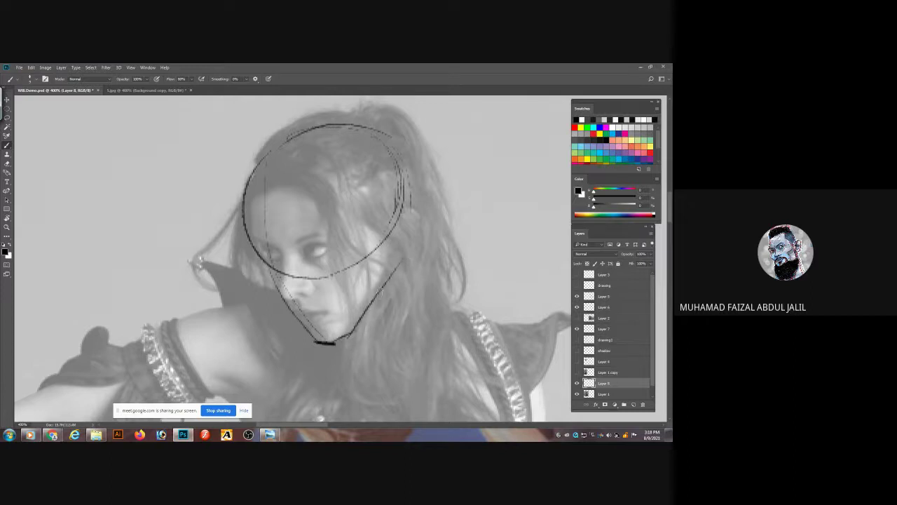
pyautogui.moveTo(397, 230); pyautogui.dragTo(396, 272)
pyautogui.moveTo(416, 213); pyautogui.dragTo(402, 251)
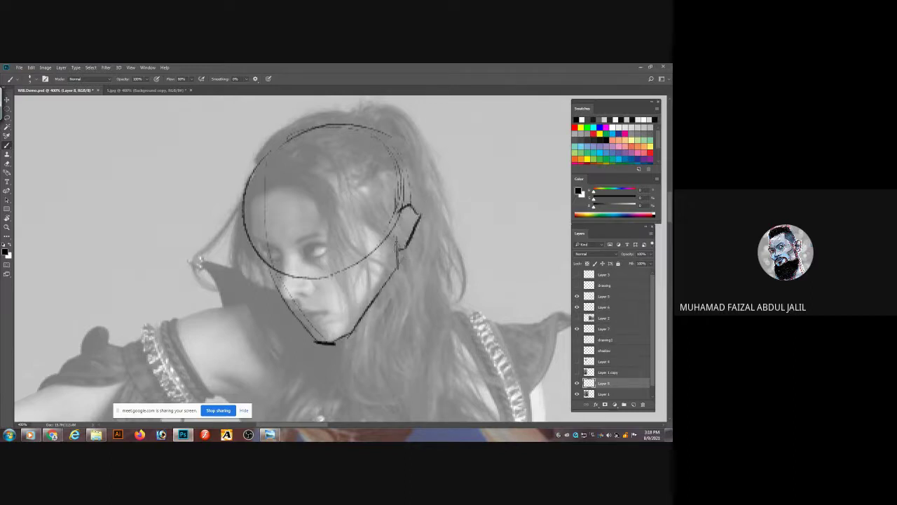
# - Sketch both eyes and their eyebrows inside the head construction, following the woman's face in the photo
pyautogui.moveTo(395, 214); pyautogui.dragTo(394, 245)
pyautogui.scroll(2, 332, 286)
pyautogui.moveTo(290, 243)
pyautogui.mouseDown()
pyautogui.moveTo(299, 222)
pyautogui.moveTo(287, 225)
pyautogui.moveTo(324, 223)
pyautogui.moveTo(312, 218)
pyautogui.moveTo(295, 240)
pyautogui.moveTo(321, 230)
pyautogui.moveTo(288, 241)
pyautogui.moveTo(310, 205)
pyautogui.mouseUp()
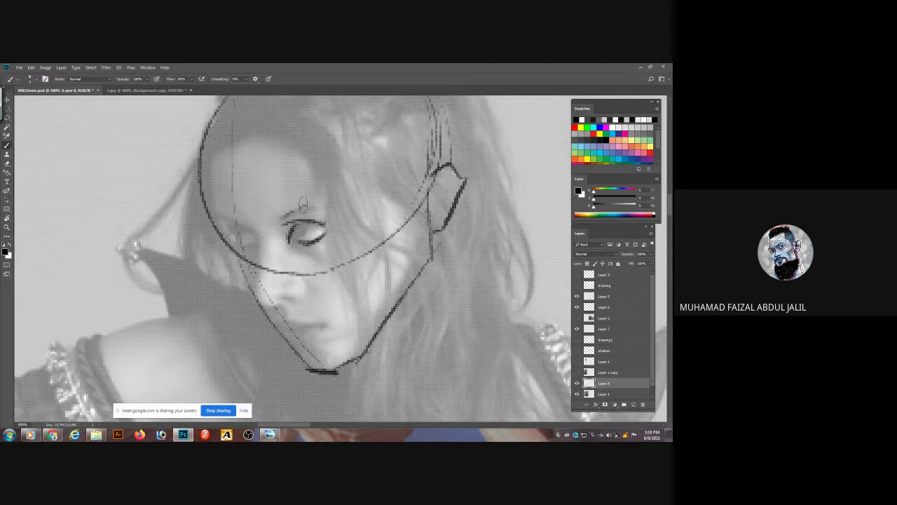
pyautogui.moveTo(253, 233)
pyautogui.mouseDown()
pyautogui.moveTo(223, 217)
pyautogui.moveTo(242, 229)
pyautogui.moveTo(228, 227)
pyautogui.moveTo(245, 245)
pyautogui.moveTo(253, 239)
pyautogui.moveTo(240, 240)
pyautogui.mouseUp()
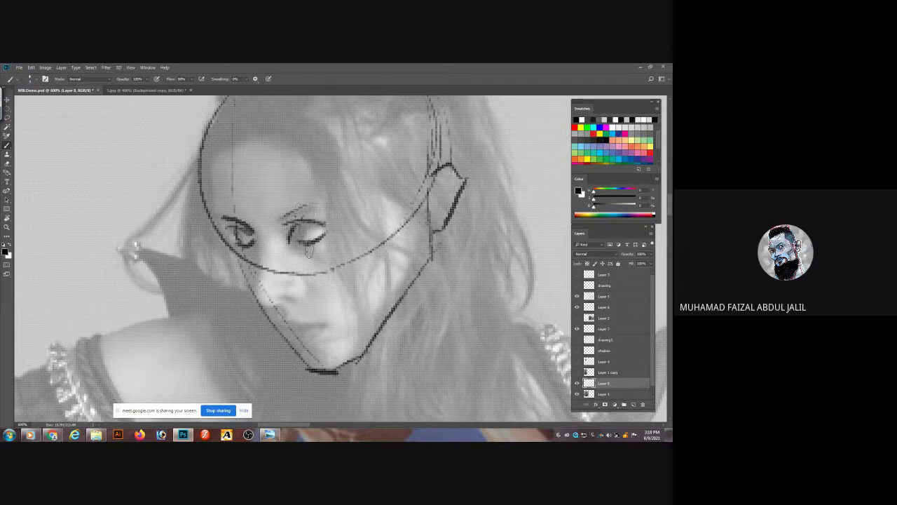
pyautogui.moveTo(309, 250)
pyautogui.mouseDown()
pyautogui.moveTo(329, 219)
pyautogui.moveTo(297, 215)
pyautogui.moveTo(329, 235)
pyautogui.mouseUp()
# - Sketch the nose with its bridge, tip and nostril, and add the lips above the chin
pyautogui.moveTo(285, 284)
pyautogui.mouseDown()
pyautogui.moveTo(293, 299)
pyautogui.moveTo(303, 287)
pyautogui.moveTo(272, 291)
pyautogui.mouseUp()
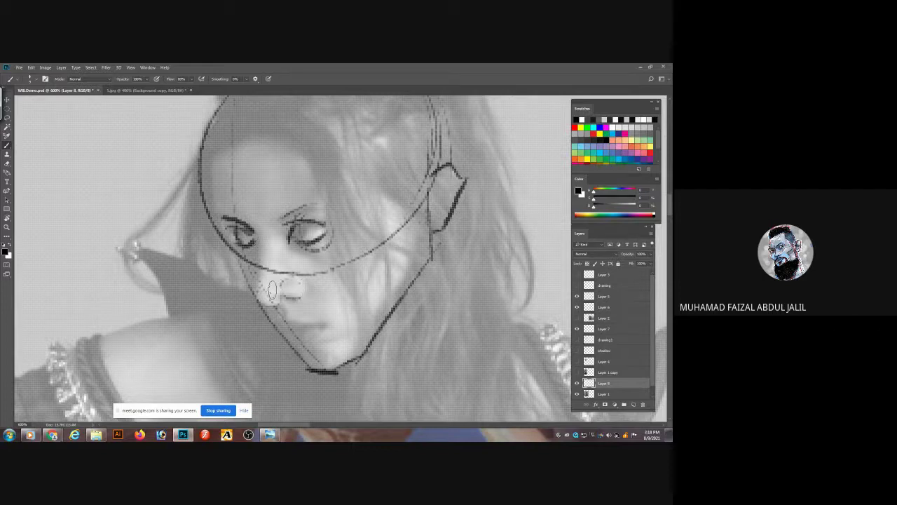
pyautogui.moveTo(258, 240)
pyautogui.mouseDown()
pyautogui.moveTo(255, 307)
pyautogui.moveTo(264, 303)
pyautogui.moveTo(264, 313)
pyautogui.moveTo(302, 301)
pyautogui.mouseUp()
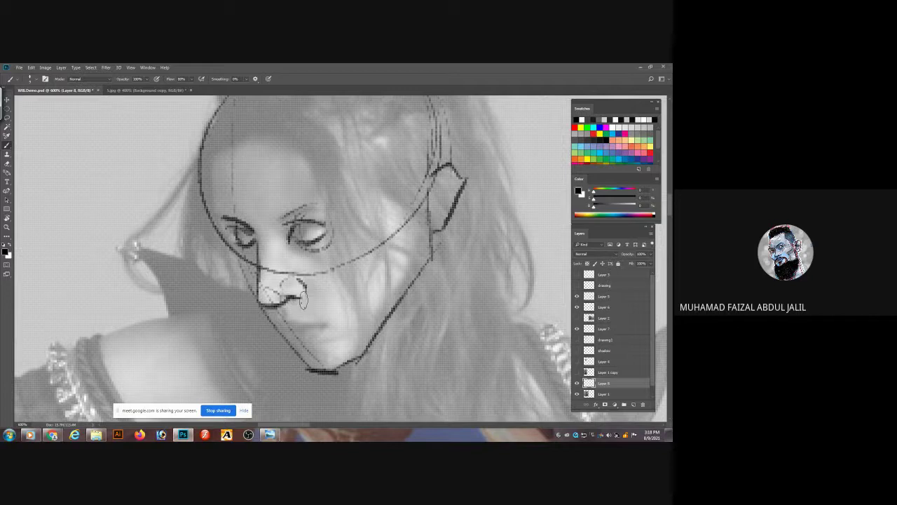
pyautogui.moveTo(333, 225); pyautogui.dragTo(320, 190)
pyautogui.scroll(-2, 320, 190)
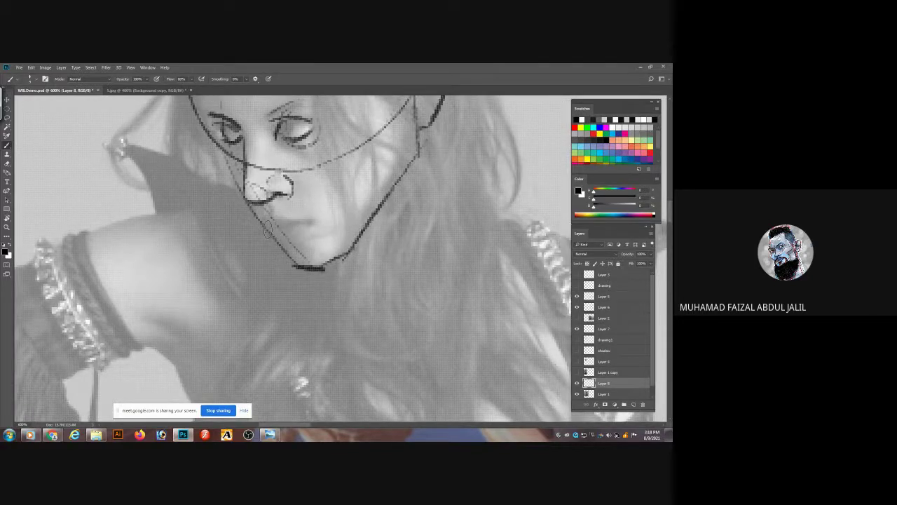
pyautogui.moveTo(291, 227)
pyautogui.mouseDown()
pyautogui.moveTo(308, 224)
pyautogui.moveTo(283, 221)
pyautogui.moveTo(308, 222)
pyautogui.mouseUp()
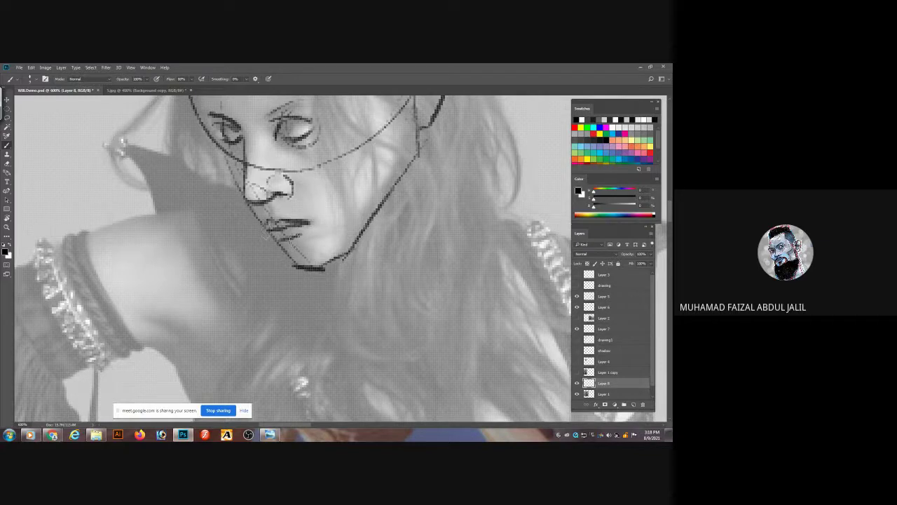
# - Hide the Layer 1 photo to examine the constructed head sketch on its own
pyautogui.hotkey('ctrl', '0')
pyautogui.hotkey('ctrl', '-')
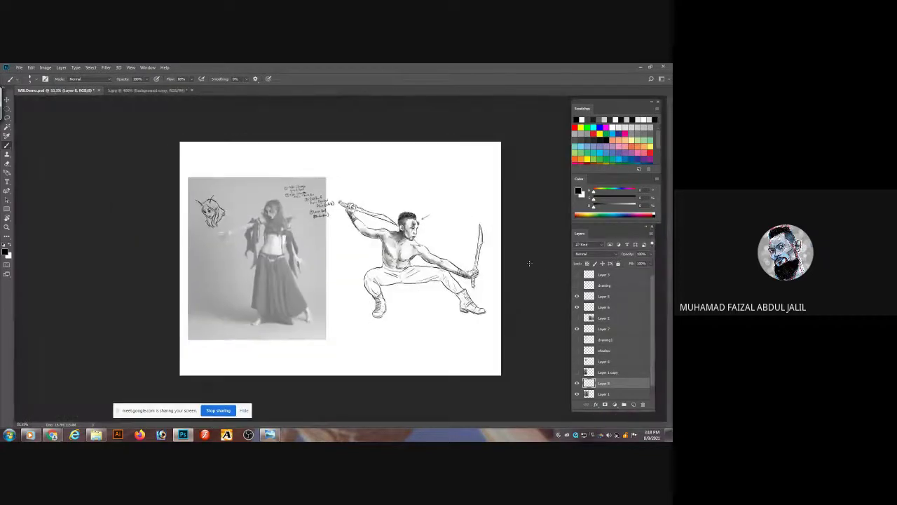
pyautogui.moveTo(253, 201); pyautogui.dragTo(400, 252)
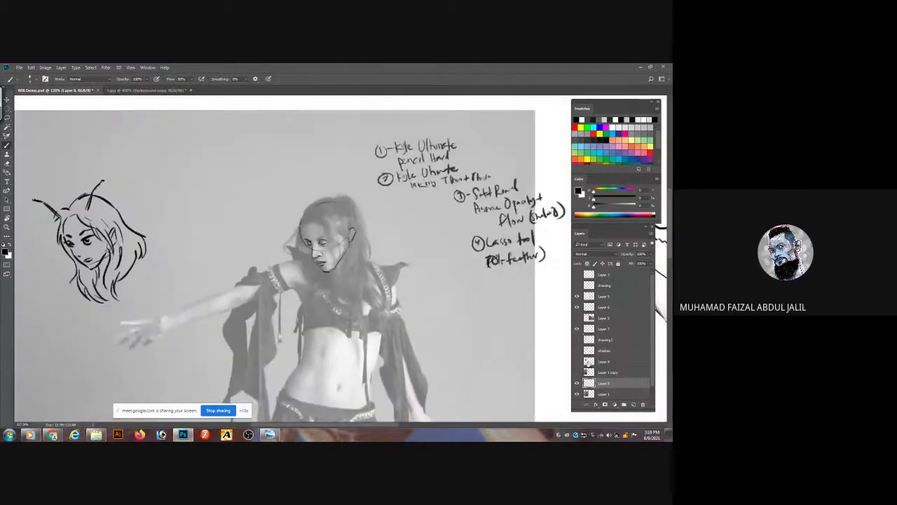
pyautogui.click(577, 393)
pyautogui.scroll(3, 348, 247)
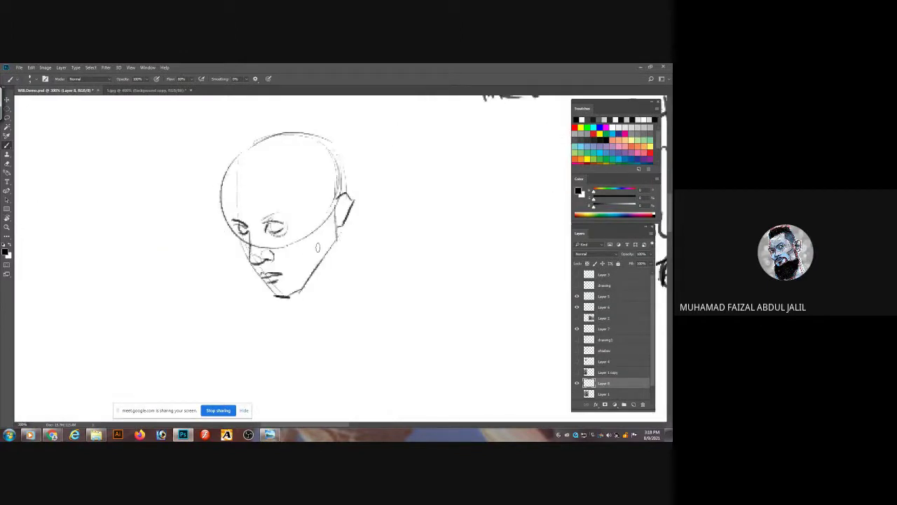
pyautogui.scroll(1, 299, 249)
pyautogui.scroll(-1, 299, 249)
pyautogui.moveTo(292, 246); pyautogui.dragTo(292, 248)
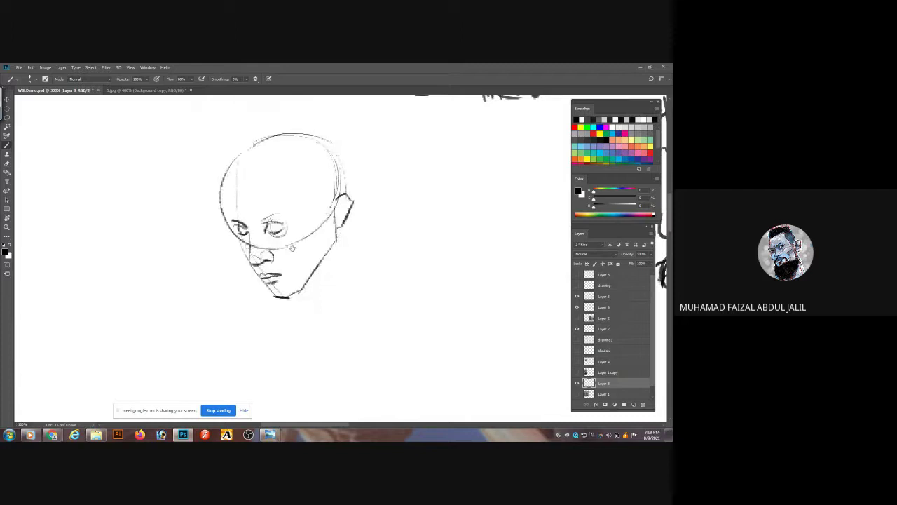
# - Add the iris to the near eye and draw the inner folds of the ear
pyautogui.scroll(3, 286, 247)
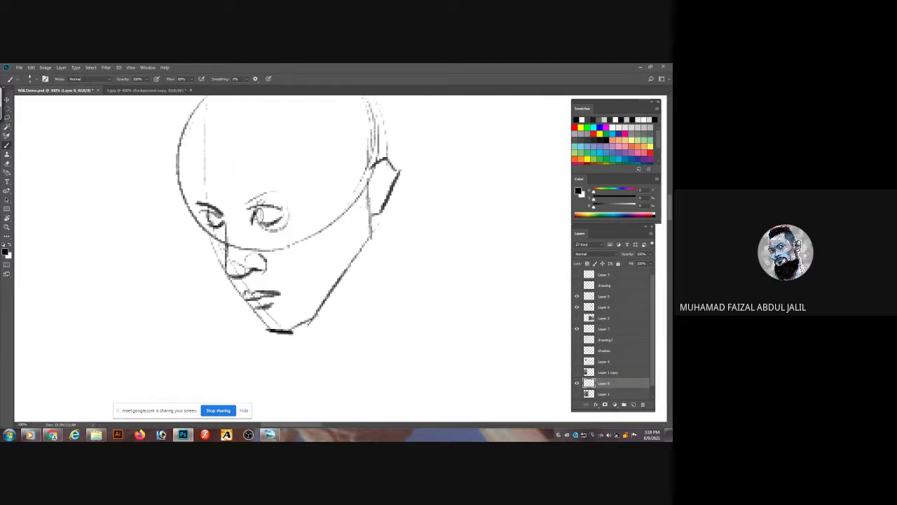
pyautogui.moveTo(260, 209); pyautogui.dragTo(264, 218)
pyautogui.moveTo(383, 184)
pyautogui.mouseDown()
pyautogui.moveTo(385, 168)
pyautogui.moveTo(370, 209)
pyautogui.moveTo(397, 227)
pyautogui.mouseUp()
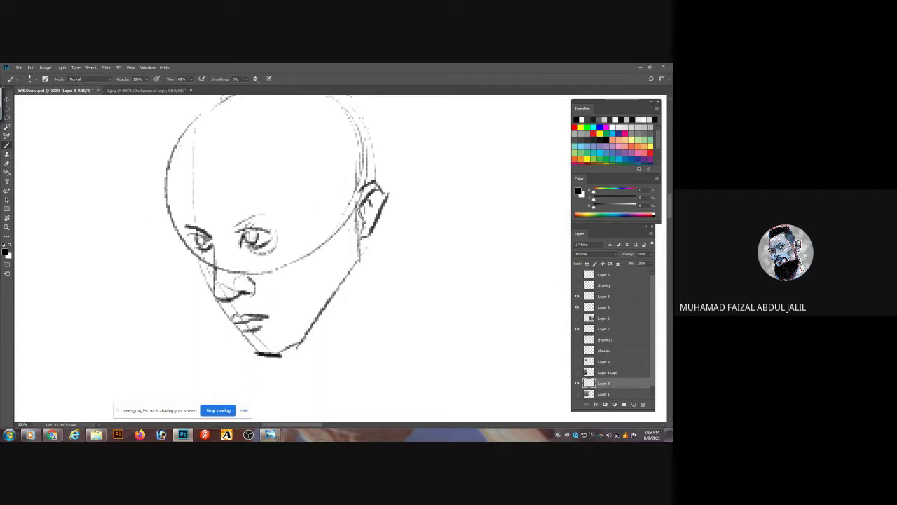
# - Show the Layer 1 photo, add a new layer above Layer 8 and reduce Layer 8's opacity to 47%
pyautogui.click(577, 394)
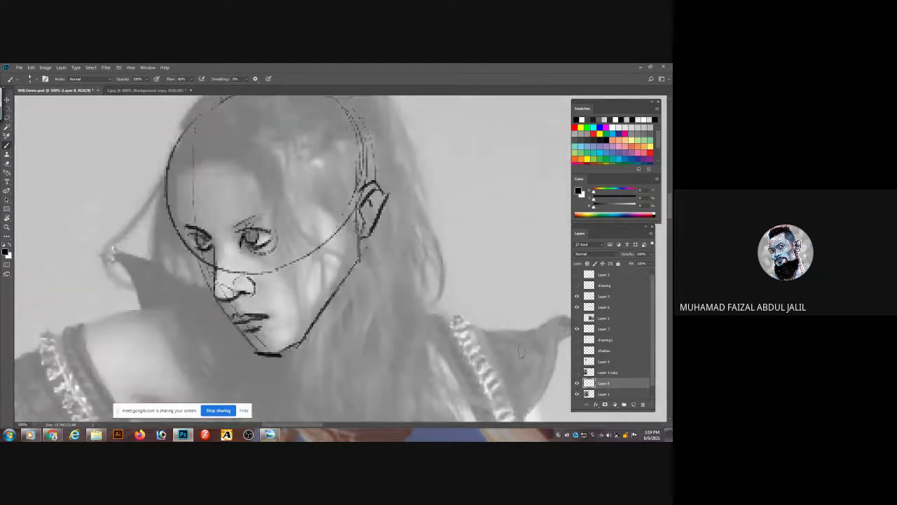
pyautogui.click(632, 404)
pyautogui.click(616, 394)
pyautogui.click(650, 255)
pyautogui.moveTo(650, 263); pyautogui.dragTo(633, 264)
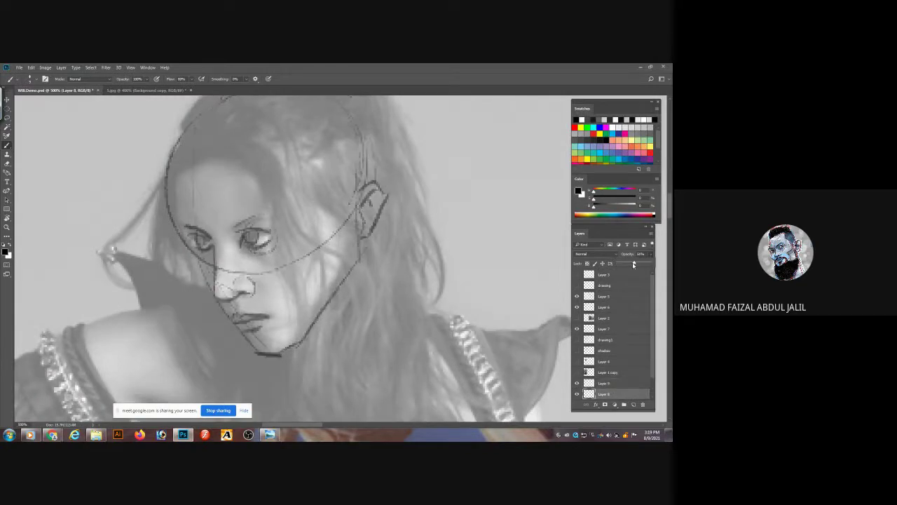
# - On Layer 9, draw the hairline and the loose hair strands framing both sides of the woman's face
pyautogui.click(605, 383)
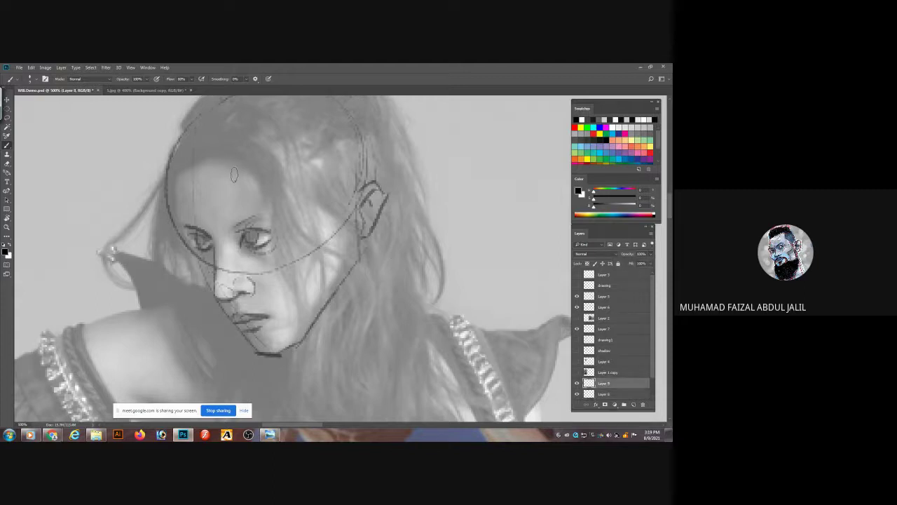
pyautogui.moveTo(213, 153)
pyautogui.mouseDown()
pyautogui.moveTo(268, 191)
pyautogui.moveTo(273, 250)
pyautogui.moveTo(292, 289)
pyautogui.mouseUp()
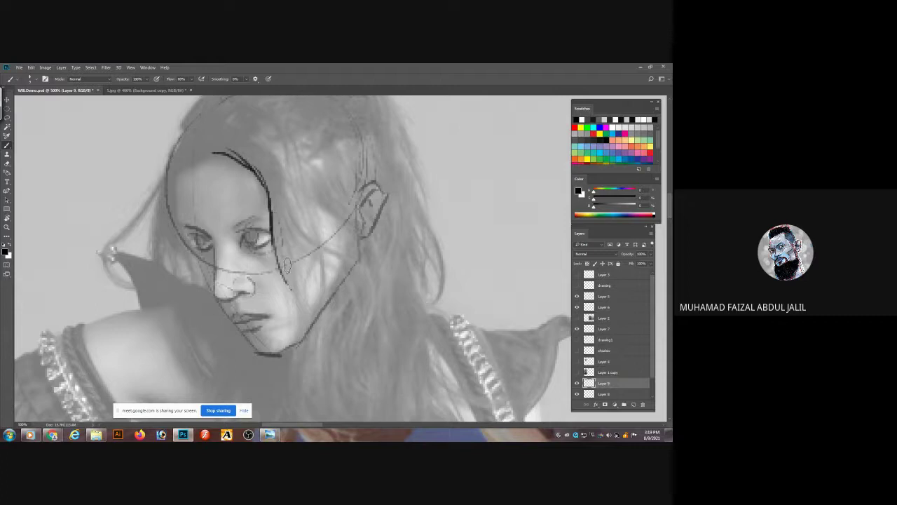
pyautogui.moveTo(283, 250); pyautogui.dragTo(299, 289)
pyautogui.moveTo(252, 145)
pyautogui.mouseDown()
pyautogui.moveTo(280, 225)
pyautogui.moveTo(343, 271)
pyautogui.mouseUp()
pyautogui.moveTo(281, 207); pyautogui.dragTo(345, 254)
pyautogui.moveTo(265, 165)
pyautogui.mouseDown()
pyautogui.moveTo(249, 143)
pyautogui.moveTo(260, 161)
pyautogui.moveTo(195, 159)
pyautogui.moveTo(162, 180)
pyautogui.moveTo(154, 225)
pyautogui.mouseUp()
pyautogui.moveTo(175, 181)
pyautogui.mouseDown()
pyautogui.moveTo(160, 219)
pyautogui.moveTo(181, 251)
pyautogui.mouseUp()
pyautogui.moveTo(166, 203)
pyautogui.mouseDown()
pyautogui.moveTo(199, 288)
pyautogui.moveTo(159, 260)
pyautogui.mouseUp()
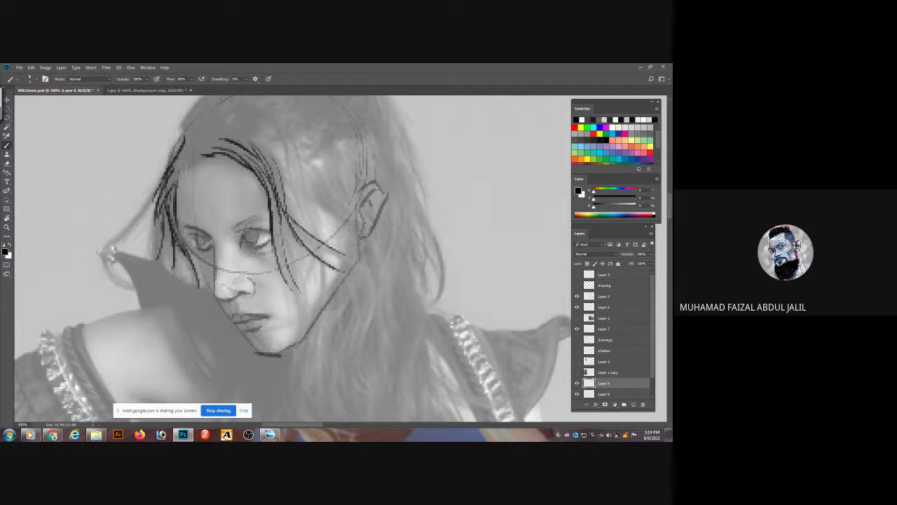
pyautogui.moveTo(182, 166); pyautogui.dragTo(200, 159)
# - Draw the refined near eyebrow and eye with dark lids and iris over the faded sketch
pyautogui.moveTo(239, 227)
pyautogui.mouseDown()
pyautogui.moveTo(261, 216)
pyautogui.moveTo(242, 226)
pyautogui.moveTo(273, 246)
pyautogui.moveTo(349, 190)
pyautogui.mouseUp()
pyautogui.scroll(2, 266, 248)
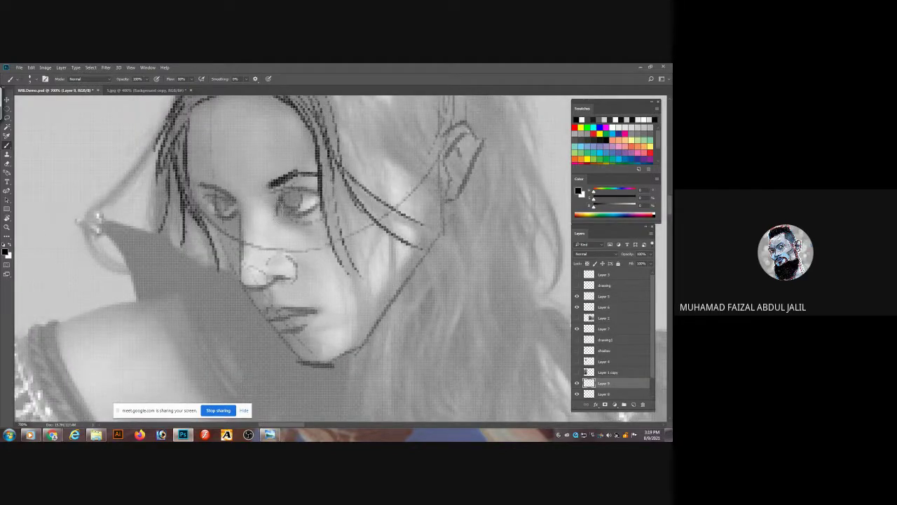
pyautogui.moveTo(279, 207)
pyautogui.mouseDown()
pyautogui.moveTo(284, 193)
pyautogui.moveTo(279, 205)
pyautogui.moveTo(288, 194)
pyautogui.moveTo(320, 191)
pyautogui.moveTo(286, 201)
pyautogui.moveTo(295, 214)
pyautogui.moveTo(319, 204)
pyautogui.mouseUp()
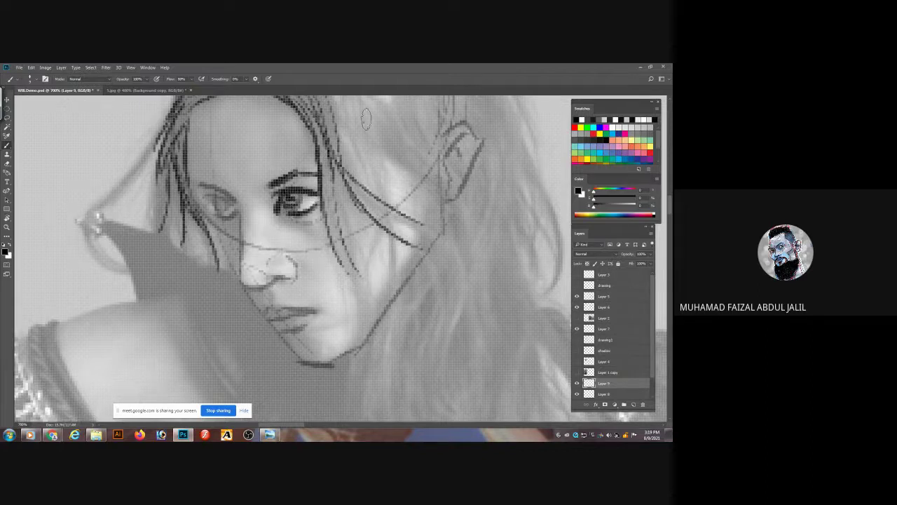
# - Draw the refined nose, lips, chin contour and far eye with its brow over the faded sketch
pyautogui.moveTo(237, 208)
pyautogui.mouseDown()
pyautogui.moveTo(227, 182)
pyautogui.moveTo(240, 254)
pyautogui.moveTo(240, 221)
pyautogui.moveTo(240, 289)
pyautogui.moveTo(298, 276)
pyautogui.moveTo(288, 255)
pyautogui.mouseUp()
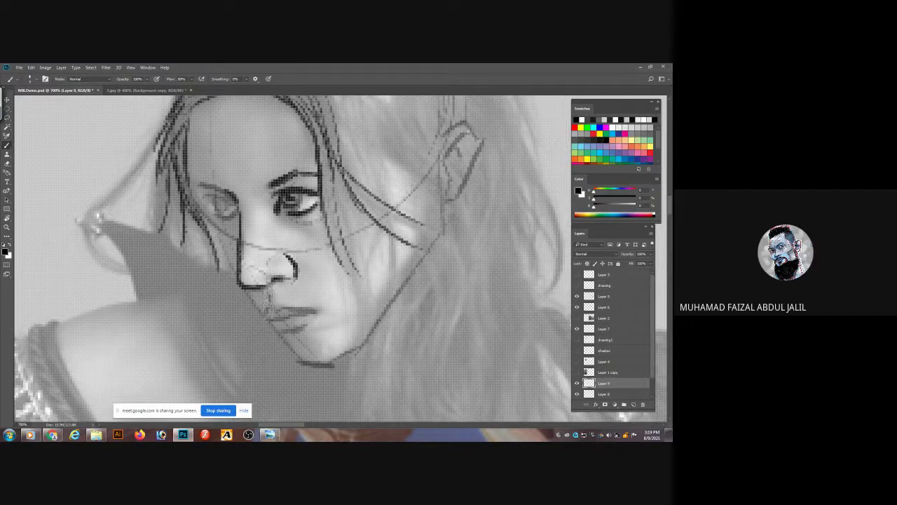
pyautogui.moveTo(269, 319)
pyautogui.mouseDown()
pyautogui.moveTo(290, 302)
pyautogui.moveTo(274, 307)
pyautogui.moveTo(290, 313)
pyautogui.moveTo(271, 314)
pyautogui.moveTo(283, 337)
pyautogui.moveTo(306, 315)
pyautogui.moveTo(274, 329)
pyautogui.moveTo(247, 296)
pyautogui.moveTo(294, 362)
pyautogui.moveTo(331, 366)
pyautogui.mouseUp()
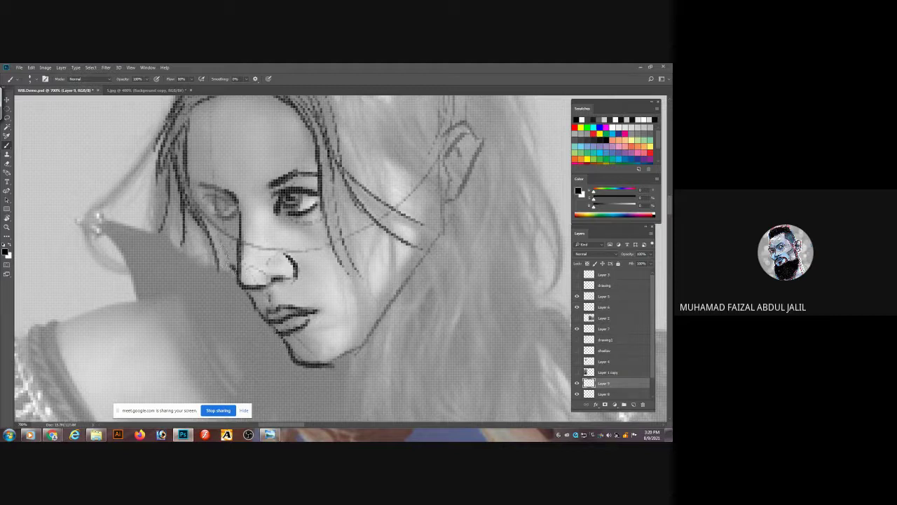
pyautogui.moveTo(228, 265)
pyautogui.mouseDown()
pyautogui.moveTo(185, 164)
pyautogui.moveTo(222, 191)
pyautogui.moveTo(207, 187)
pyautogui.moveTo(191, 200)
pyautogui.moveTo(237, 207)
pyautogui.moveTo(236, 219)
pyautogui.mouseUp()
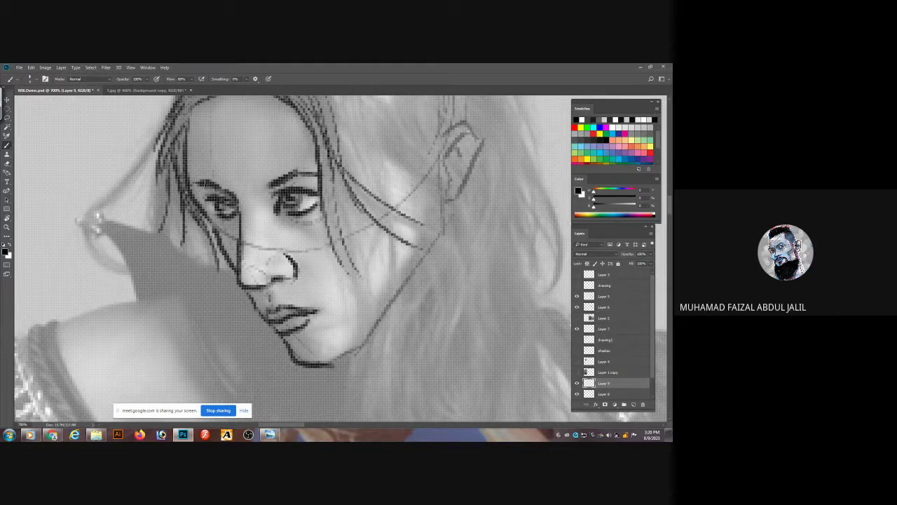
# - Add more hair strands at the far temple and along the near cheek toward the jaw
pyautogui.moveTo(193, 188); pyautogui.dragTo(183, 256)
pyautogui.moveTo(174, 166); pyautogui.dragTo(216, 143)
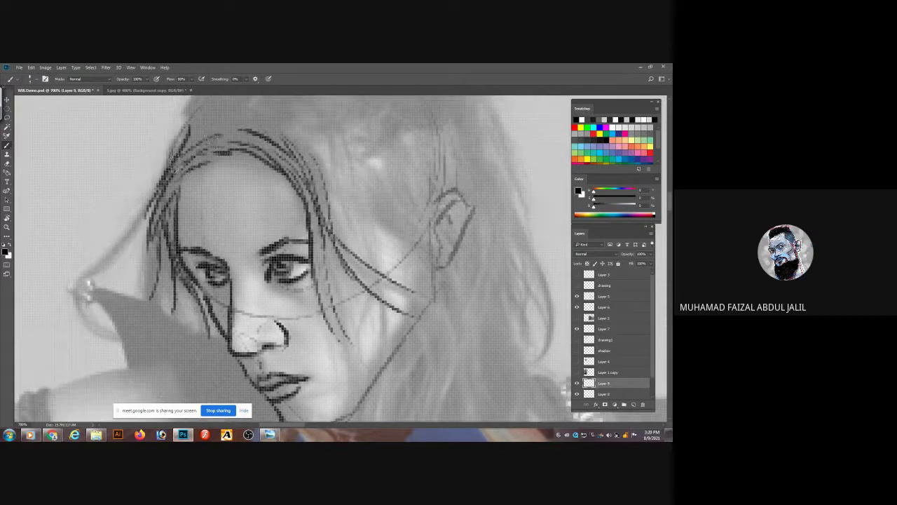
pyautogui.moveTo(329, 288); pyautogui.dragTo(372, 356)
pyautogui.moveTo(345, 326); pyautogui.dragTo(358, 380)
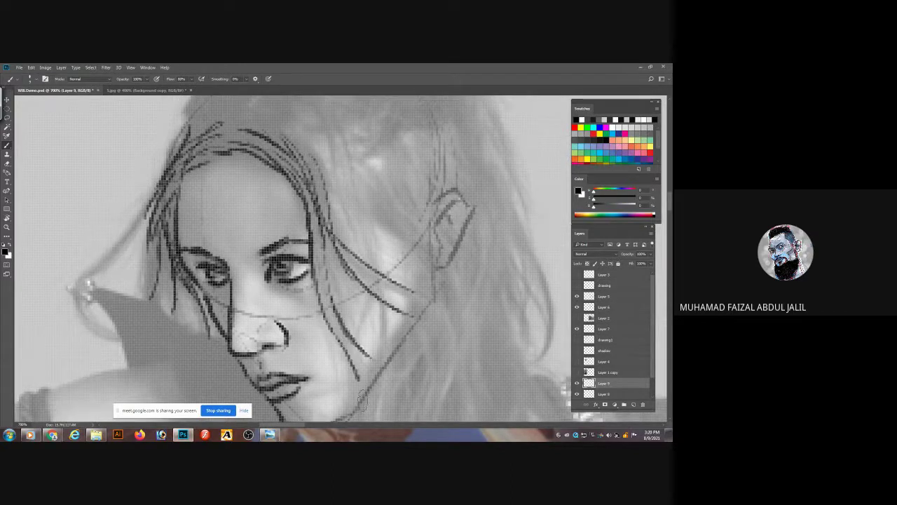
# - Hide the Layer 8 construction sketch and the Layer 1 photo, leaving the refined face lines on Layer 9
pyautogui.hotkey('ctrl', '0')
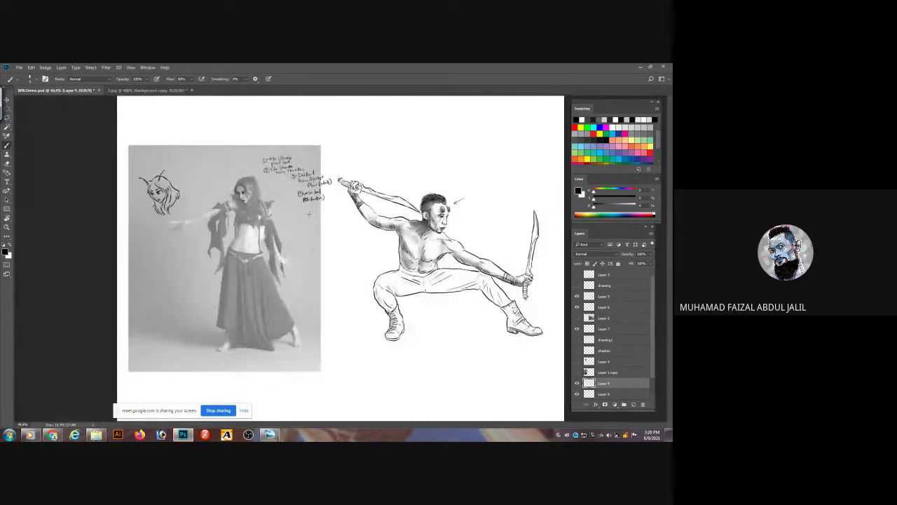
pyautogui.scroll(5, 259, 196)
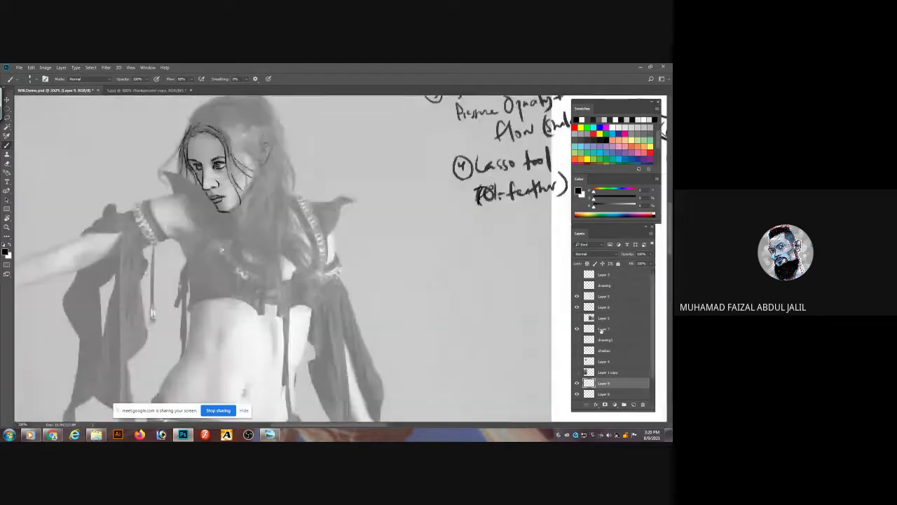
pyautogui.click(577, 394)
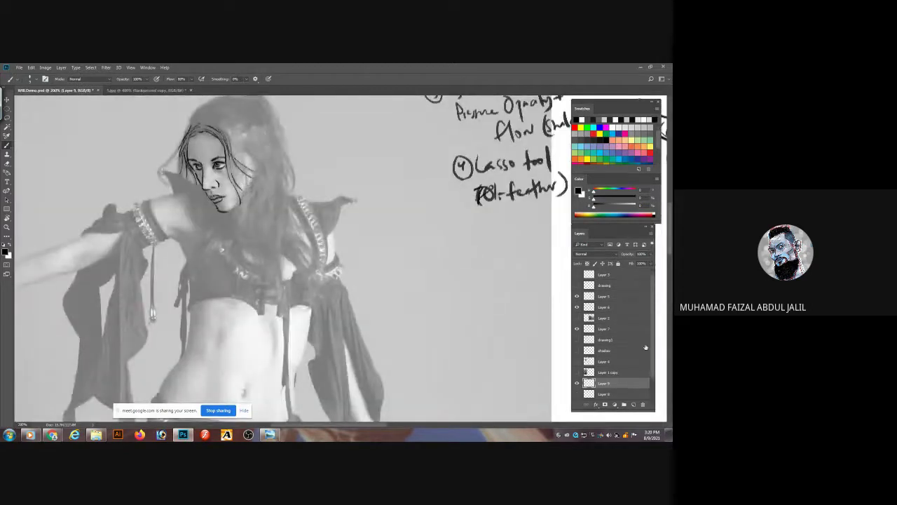
pyautogui.moveTo(652, 349); pyautogui.dragTo(646, 376)
pyautogui.click(576, 384)
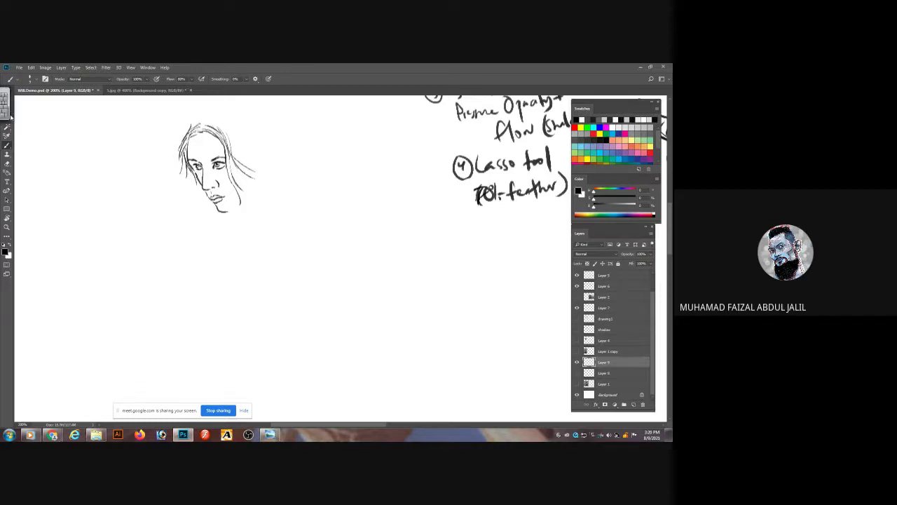
# - Show the Layer 8 construction sketch again and restore its opacity to 100%
pyautogui.click(7, 108)
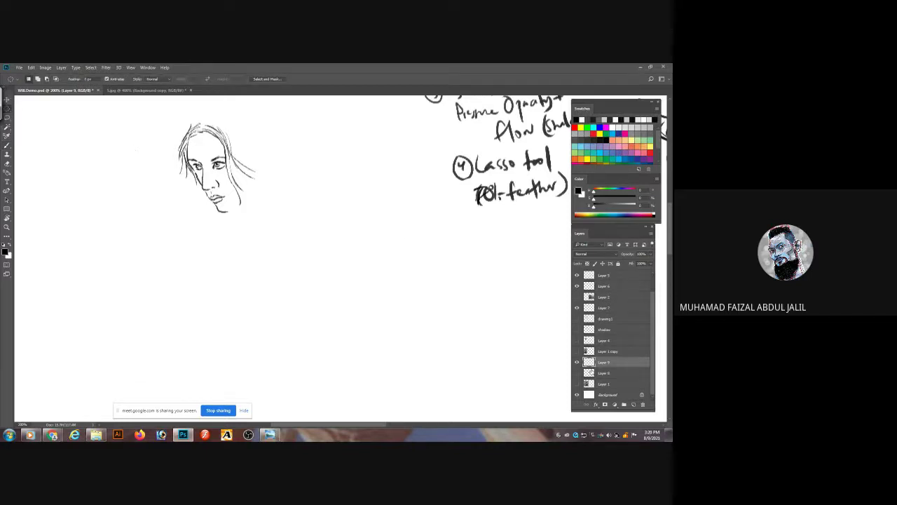
pyautogui.click(577, 373)
pyautogui.click(604, 373)
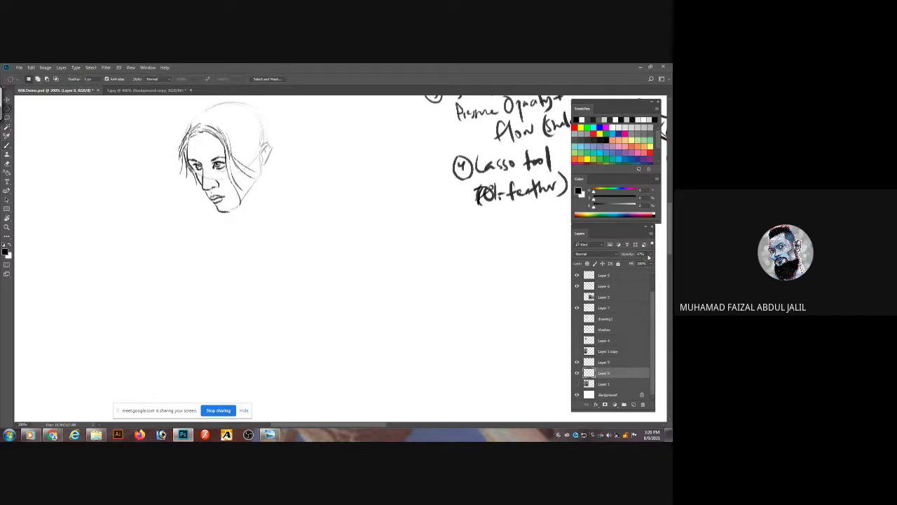
pyautogui.moveTo(650, 254); pyautogui.dragTo(659, 263)
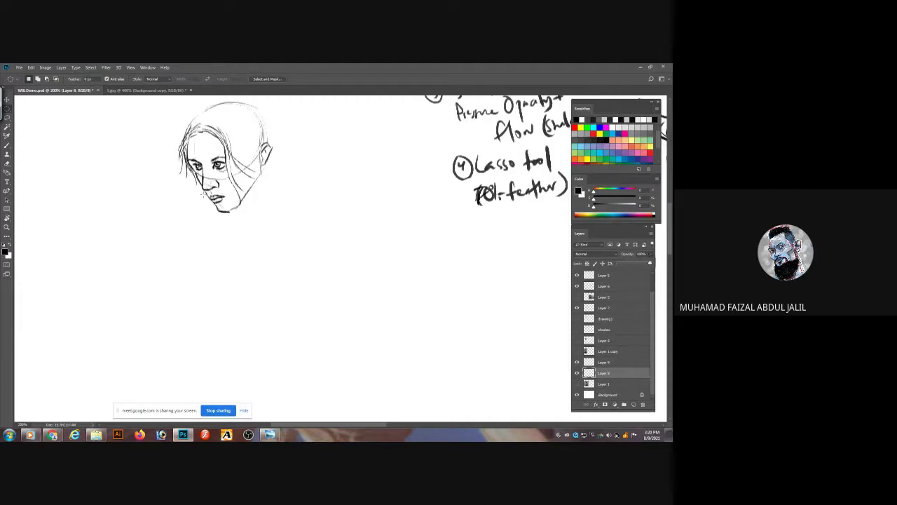
# - Make a circular selection beside the head and choose the Soft Round Pressure Opacity and Flow brush
pyautogui.moveTo(50, 134); pyautogui.dragTo(138, 224)
pyautogui.press('b')
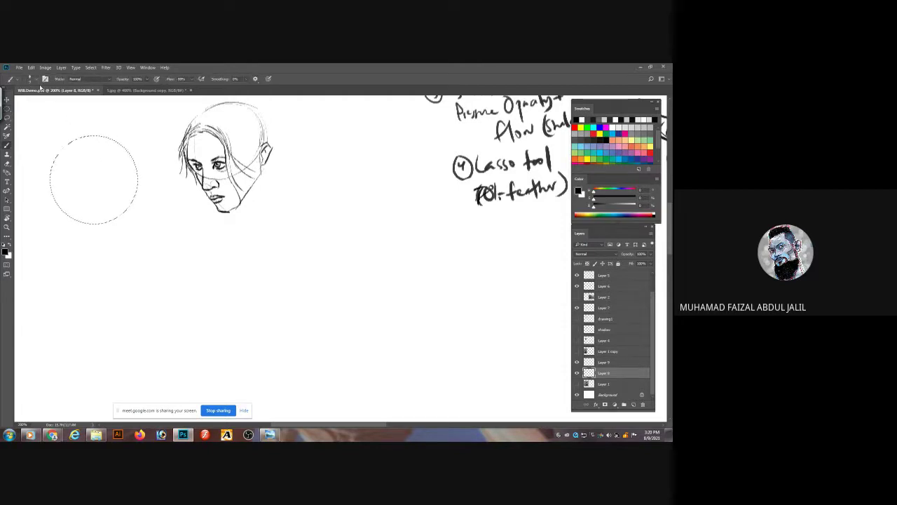
pyautogui.click(33, 78)
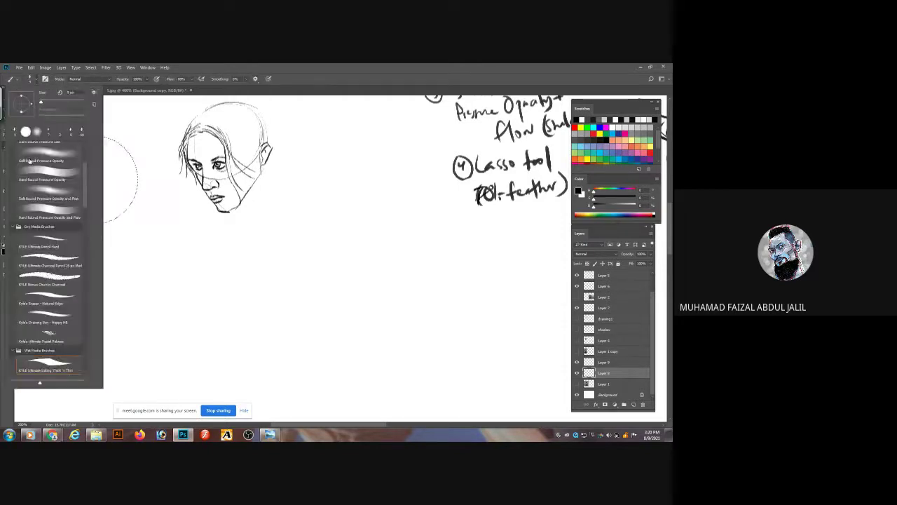
pyautogui.click(66, 194)
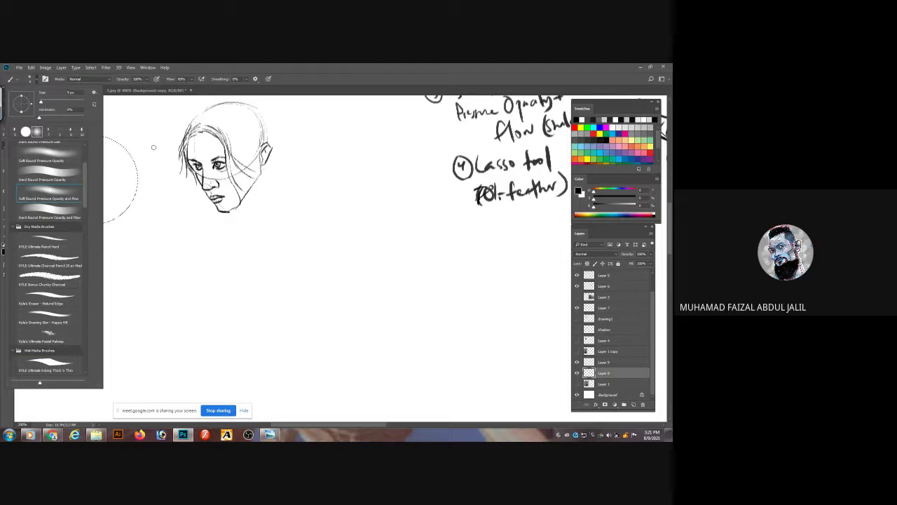
pyautogui.click(154, 147)
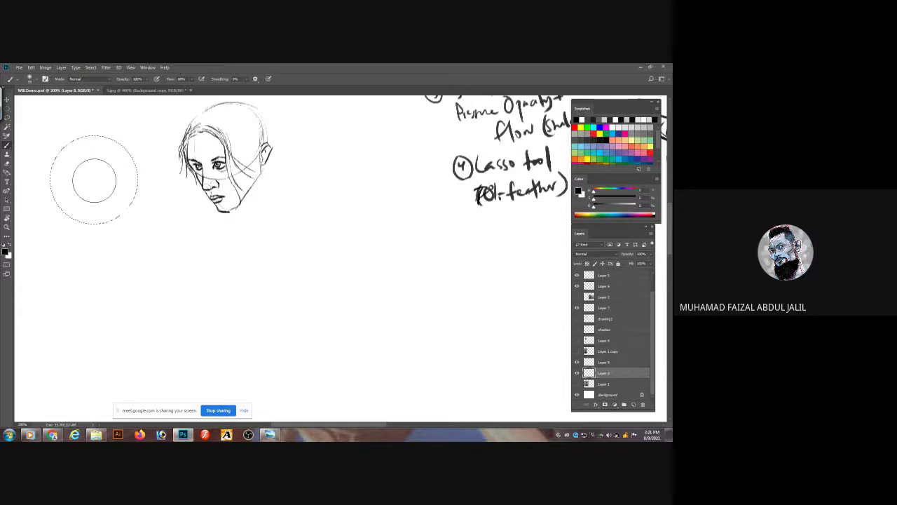
# - Fill the circular selection with a medium gray and show the Layer 1 reference photo again
pyautogui.click(617, 207)
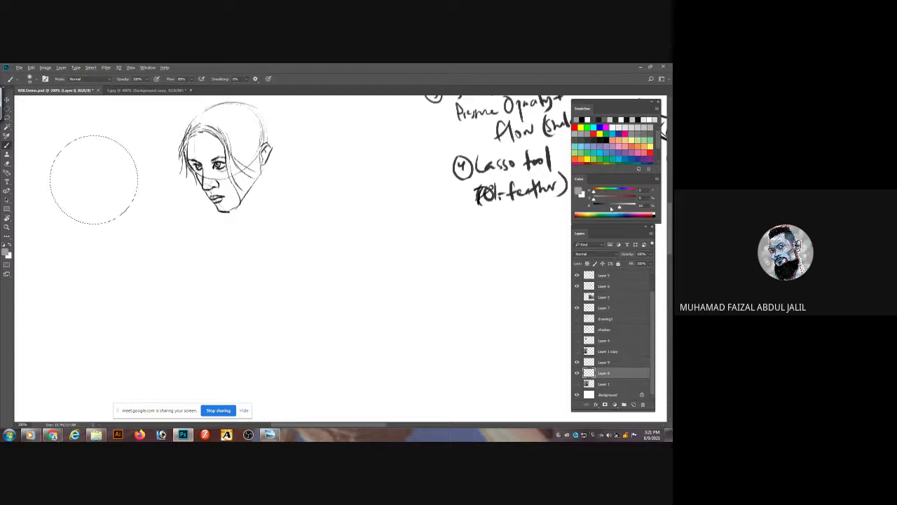
pyautogui.hotkey('alt', 'BackSpace')
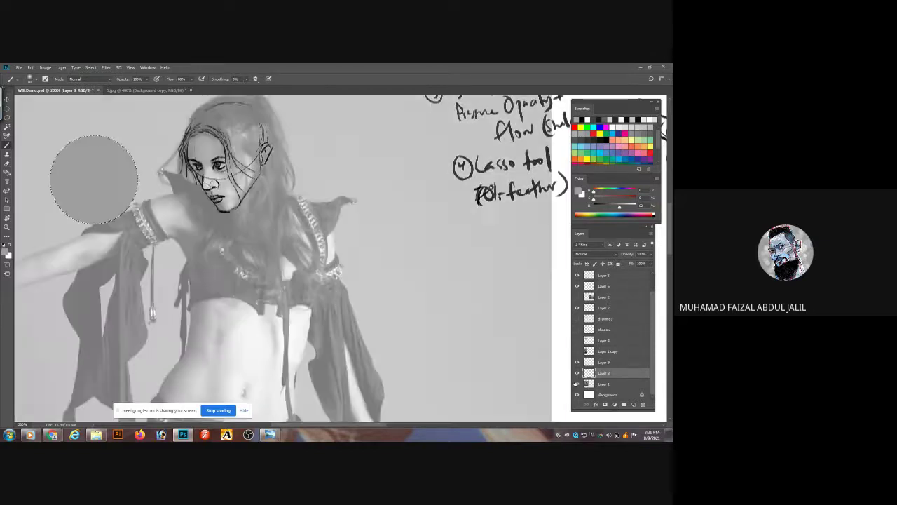
pyautogui.click(577, 384)
pyautogui.moveTo(319, 337); pyautogui.dragTo(281, 189)
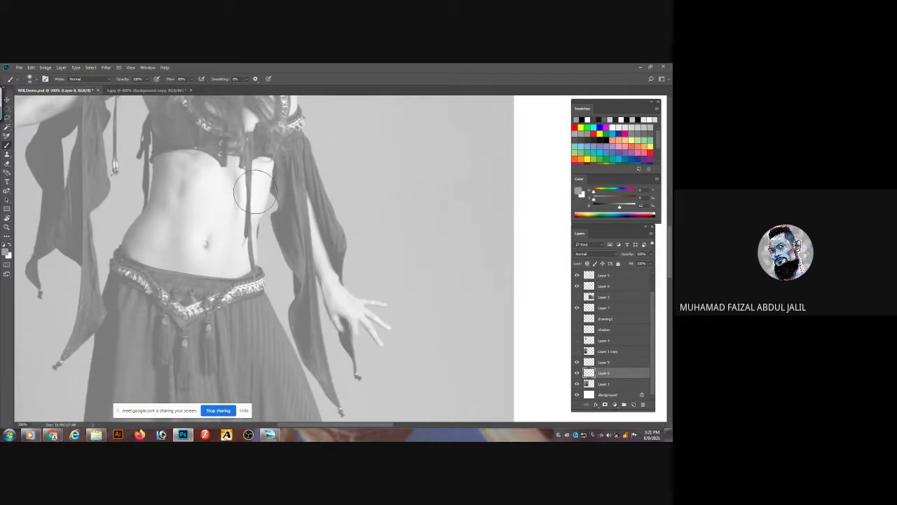
pyautogui.moveTo(349, 272)
pyautogui.mouseDown()
pyautogui.moveTo(288, 216)
pyautogui.moveTo(226, 116)
pyautogui.moveTo(424, 316)
pyautogui.moveTo(511, 420)
pyautogui.mouseUp()
pyautogui.moveTo(281, 189); pyautogui.dragTo(272, 190)
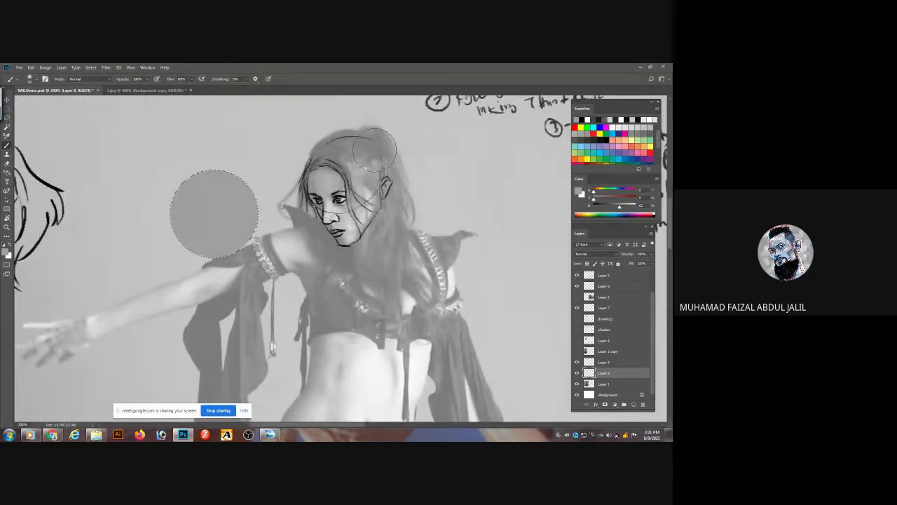
# - Choose a dark gray, lower the brush flow to about 11%, and softly shade the upper-left side of the circle
pyautogui.moveTo(639, 204); pyautogui.dragTo(602, 204)
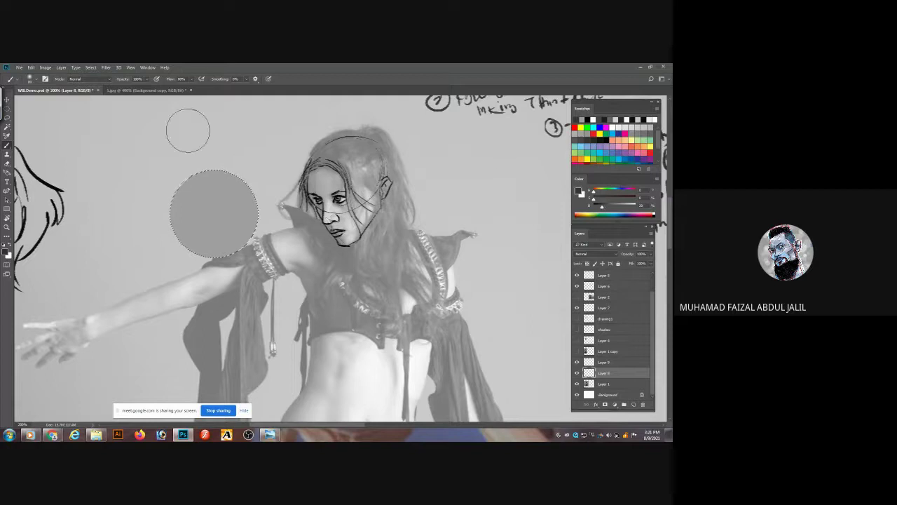
pyautogui.click(188, 80)
pyautogui.moveTo(190, 91); pyautogui.dragTo(170, 89)
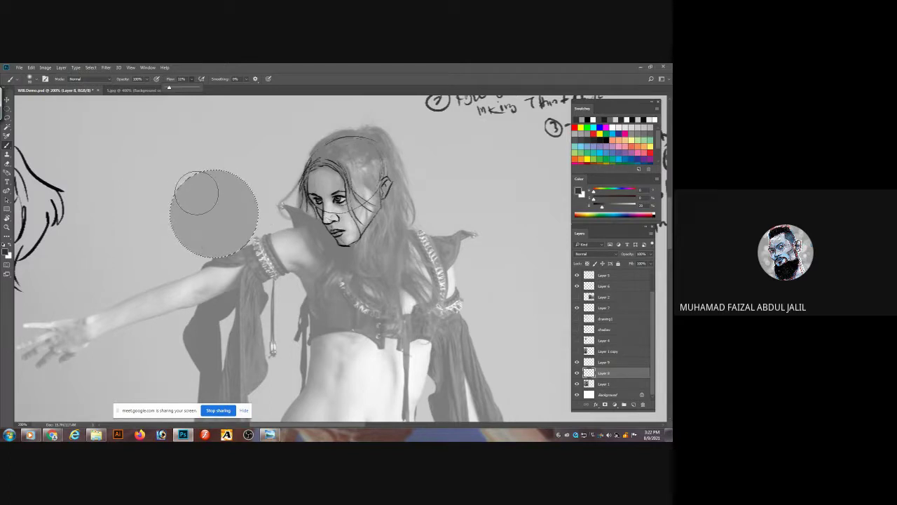
pyautogui.moveTo(196, 192); pyautogui.dragTo(199, 201)
pyautogui.hotkey('ctrl', 'z')
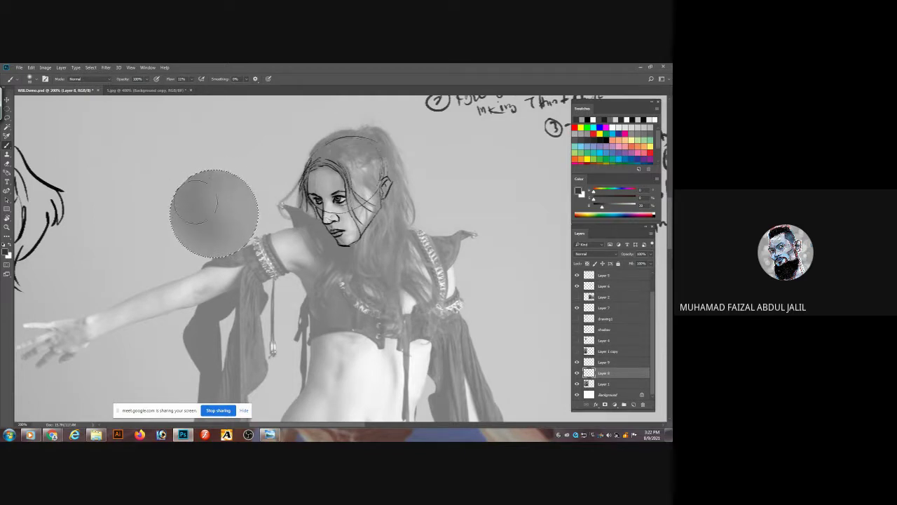
pyautogui.moveTo(197, 200); pyautogui.dragTo(259, 191)
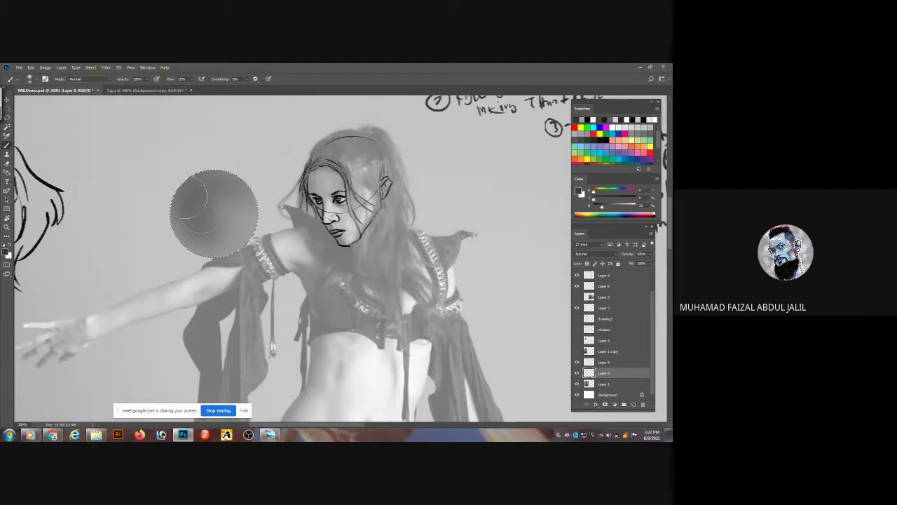
# - Deepen the sphere's core shadow with a smaller brush and darker gray, and lighten its lower-right side with a light gray
pyautogui.press('[')
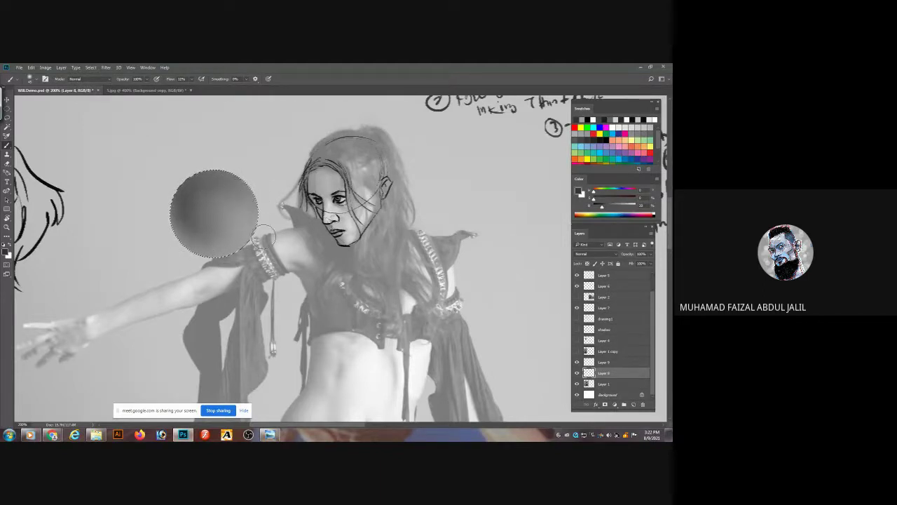
pyautogui.moveTo(200, 233); pyautogui.dragTo(200, 223)
pyautogui.click(600, 207)
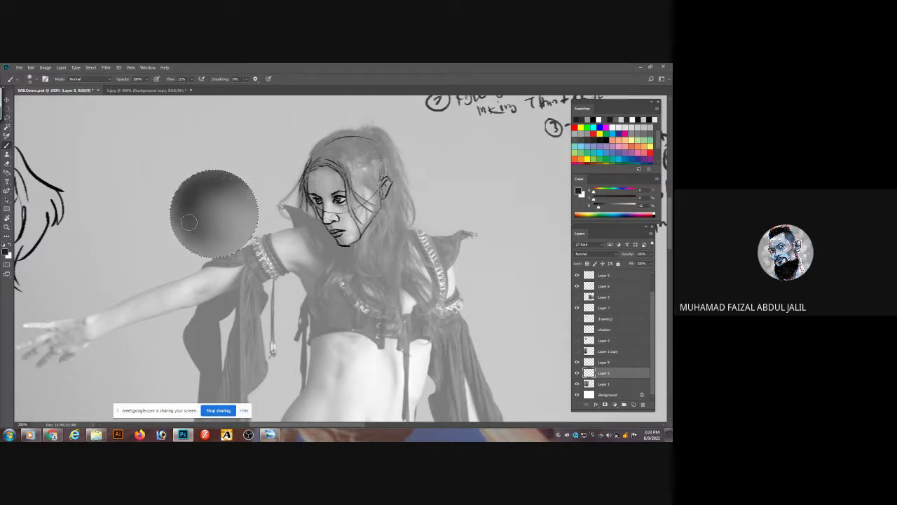
pyautogui.moveTo(218, 188); pyautogui.dragTo(191, 203)
pyautogui.press('x')
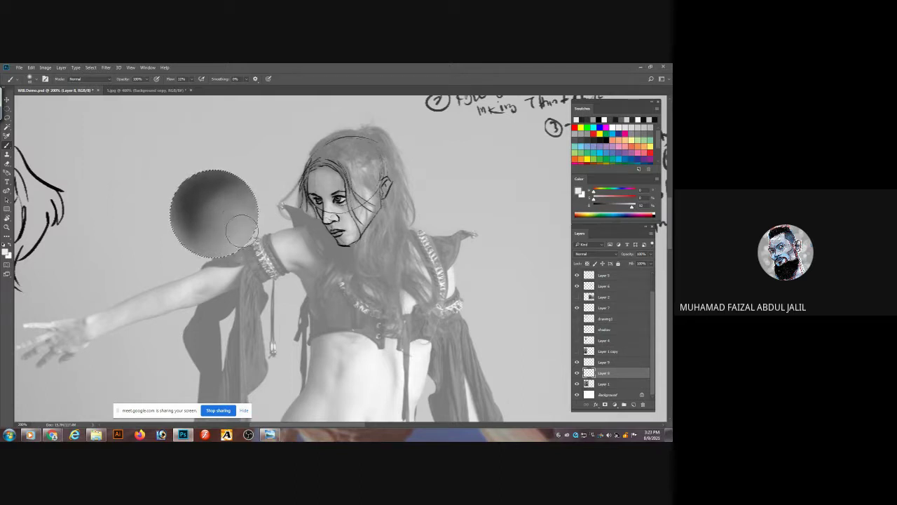
pyautogui.moveTo(243, 229); pyautogui.dragTo(237, 231)
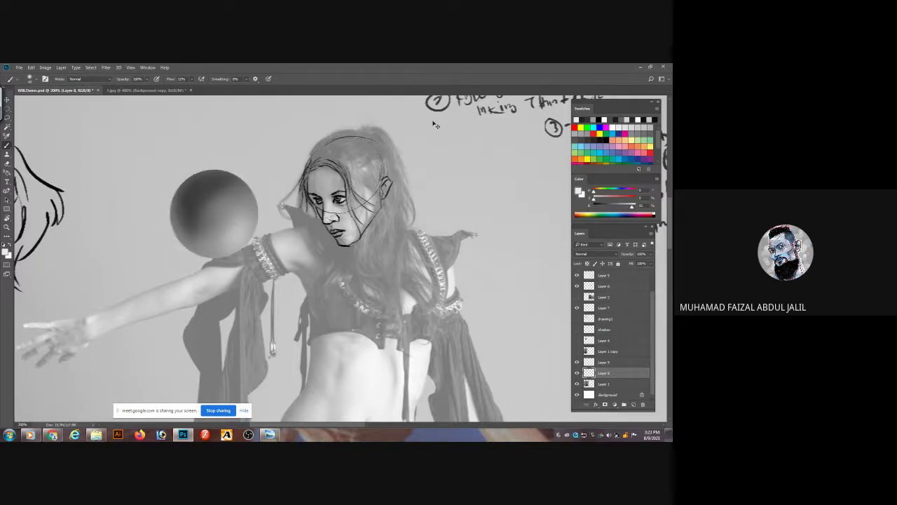
# - Lasso the shaded sphere, cut and paste it onto its own layer, and move it above the outstretched arm
pyautogui.hotkey('ctrl', '-')
pyautogui.hotkey('ctrl', '-')
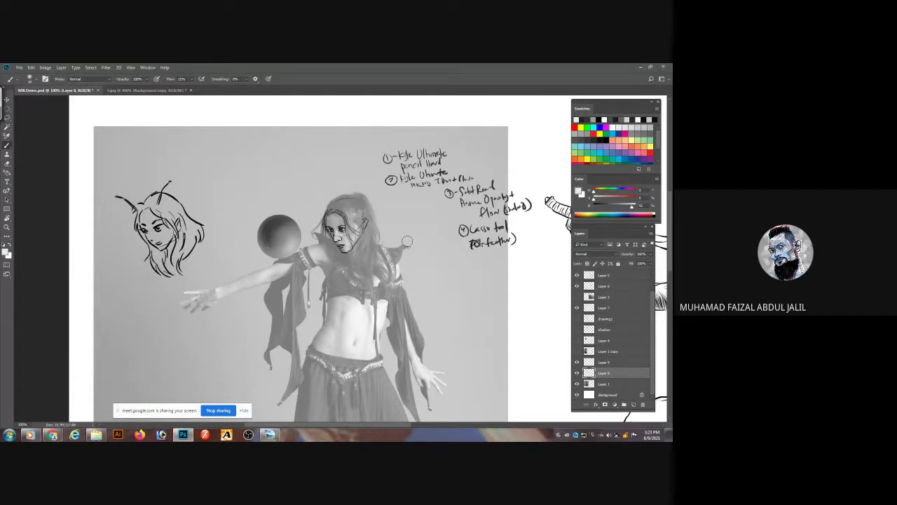
pyautogui.moveTo(293, 237)
pyautogui.mouseDown()
pyautogui.moveTo(282, 217)
pyautogui.moveTo(289, 201)
pyautogui.mouseUp()
pyautogui.hotkey('ctrl', 'z')
pyautogui.press('l')
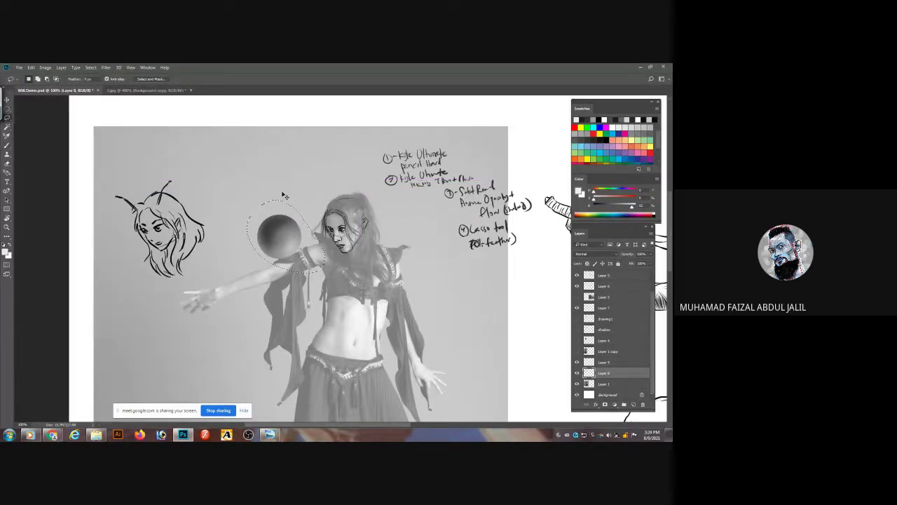
pyautogui.hotkey('ctrl', 'x')
pyautogui.hotkey('ctrl', 'v')
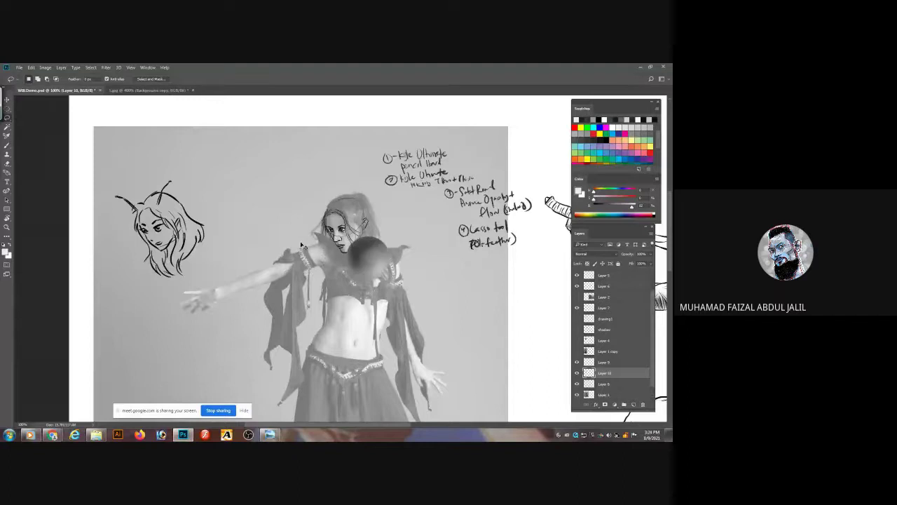
pyautogui.moveTo(382, 258)
pyautogui.mouseDown()
pyautogui.moveTo(256, 187)
pyautogui.moveTo(239, 150)
pyautogui.moveTo(255, 185)
pyautogui.mouseUp()
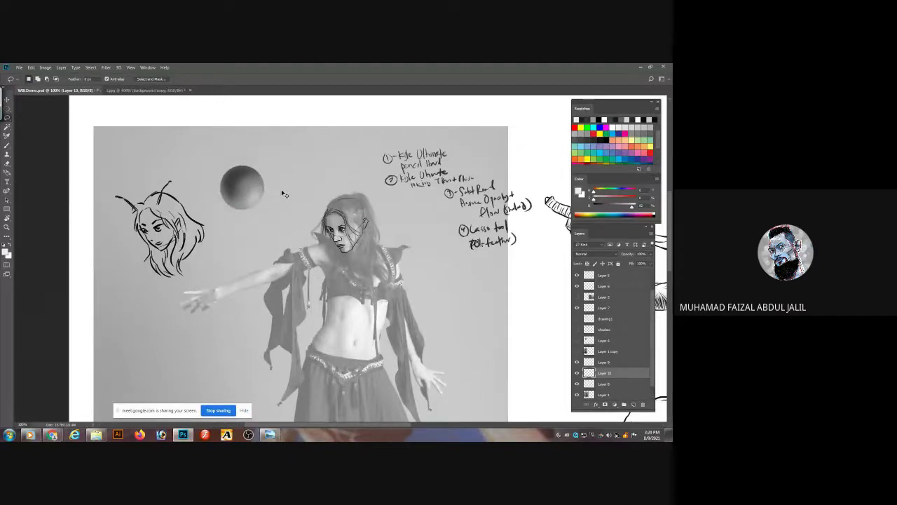
# - Hide Layer 9, Layer 10 and Layer 8 so that only the reference photo remains under the figure
pyautogui.click(608, 363)
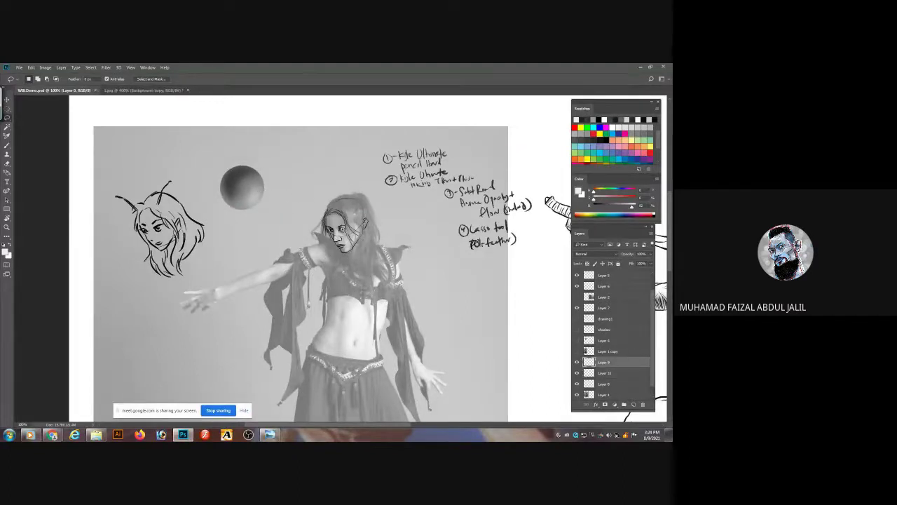
pyautogui.scroll(2, 340, 227)
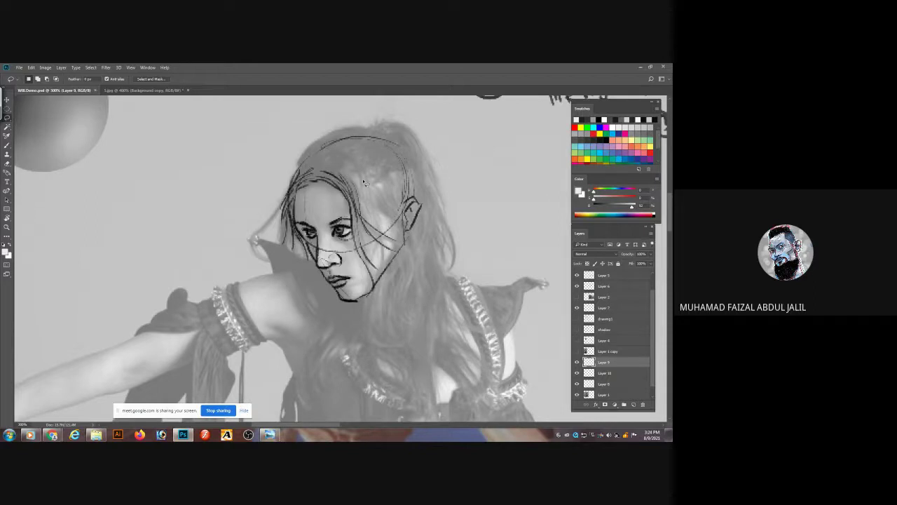
pyautogui.scroll(-2, 363, 183)
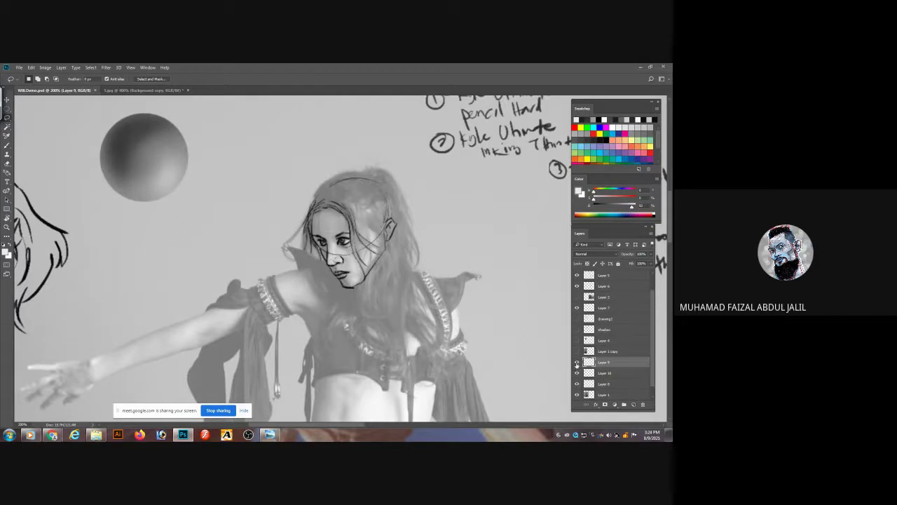
pyautogui.click(577, 362)
pyautogui.click(578, 372)
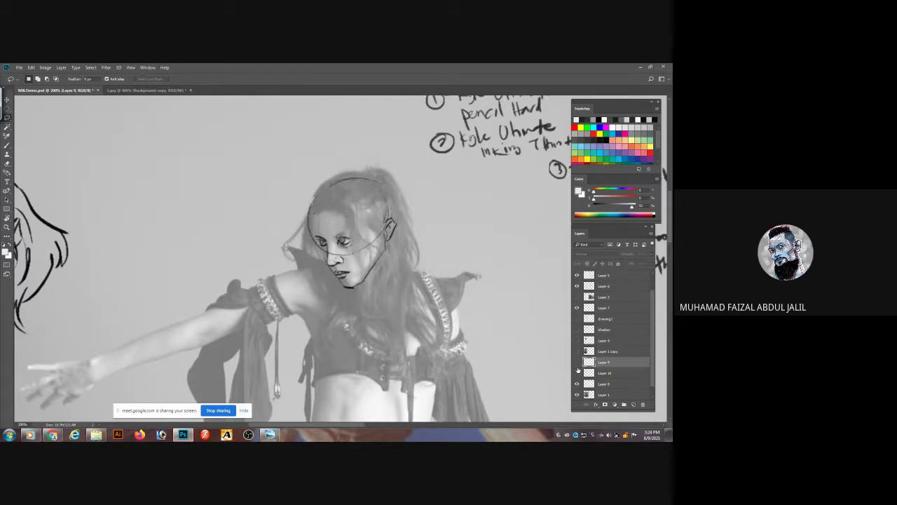
pyautogui.click(577, 361)
pyautogui.click(578, 372)
pyautogui.click(577, 372)
pyautogui.click(577, 383)
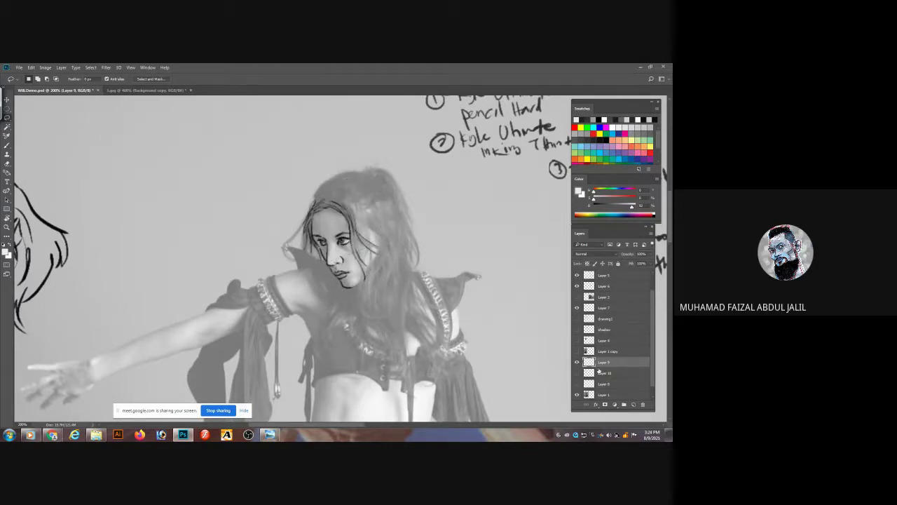
pyautogui.click(577, 361)
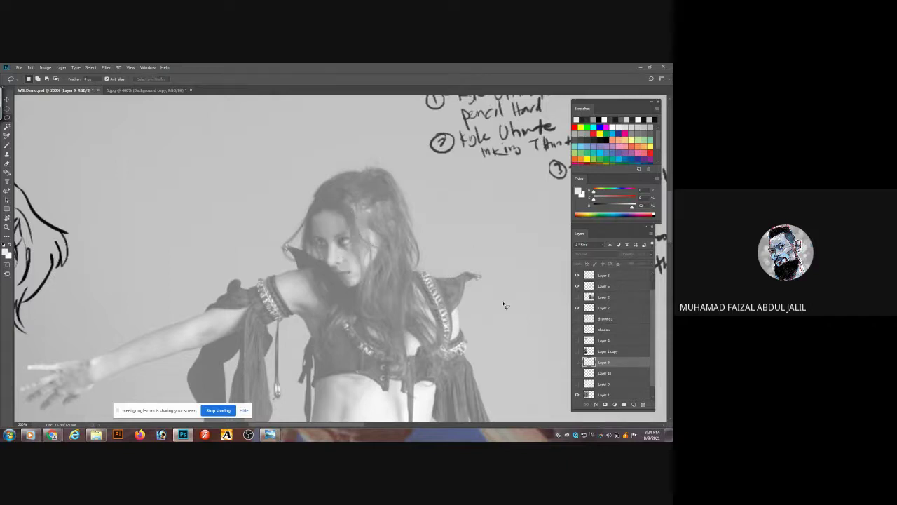
# - Choose a dark gray and the KYLE Ultimate Pencil Hard brush, and add a new layer above Layer 9
pyautogui.press('b')
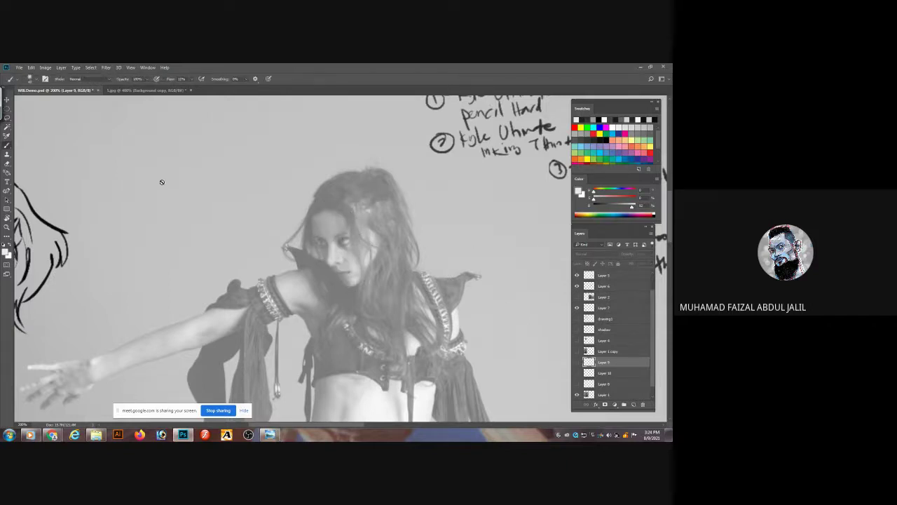
pyautogui.moveTo(622, 209); pyautogui.dragTo(601, 209)
pyautogui.click(36, 79)
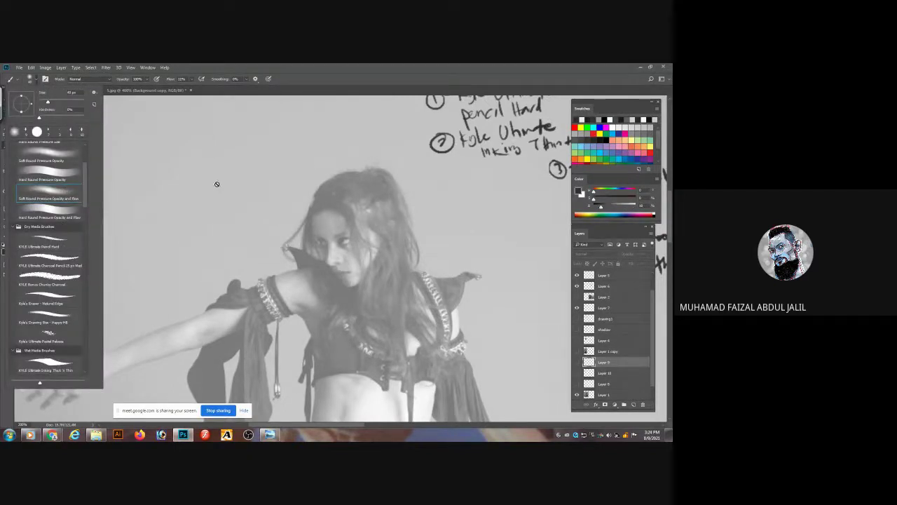
pyautogui.click(50, 238)
pyautogui.click(220, 192)
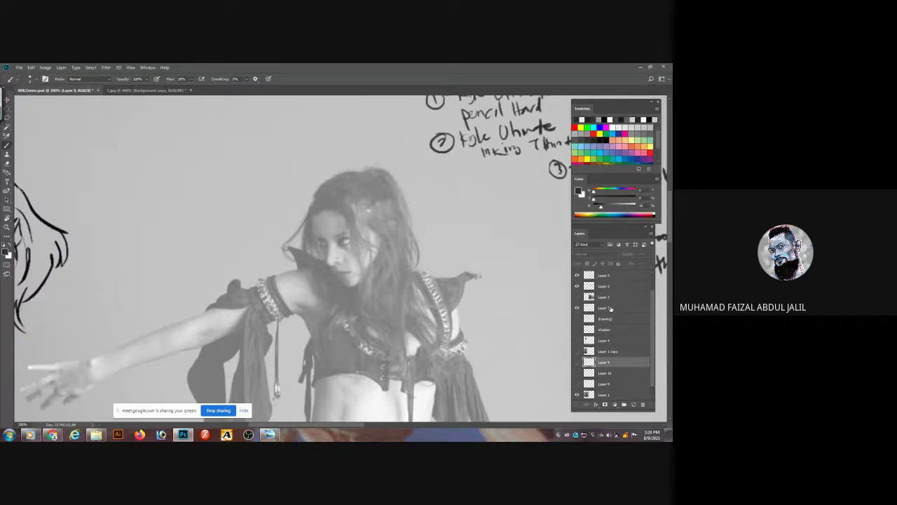
pyautogui.click(635, 405)
# - Sketch the round cranium over the photographed head and add the construction lines of the face and jaw
pyautogui.moveTo(215, 235)
pyautogui.mouseDown()
pyautogui.moveTo(436, 199)
pyautogui.moveTo(190, 194)
pyautogui.moveTo(224, 230)
pyautogui.moveTo(307, 212)
pyautogui.mouseUp()
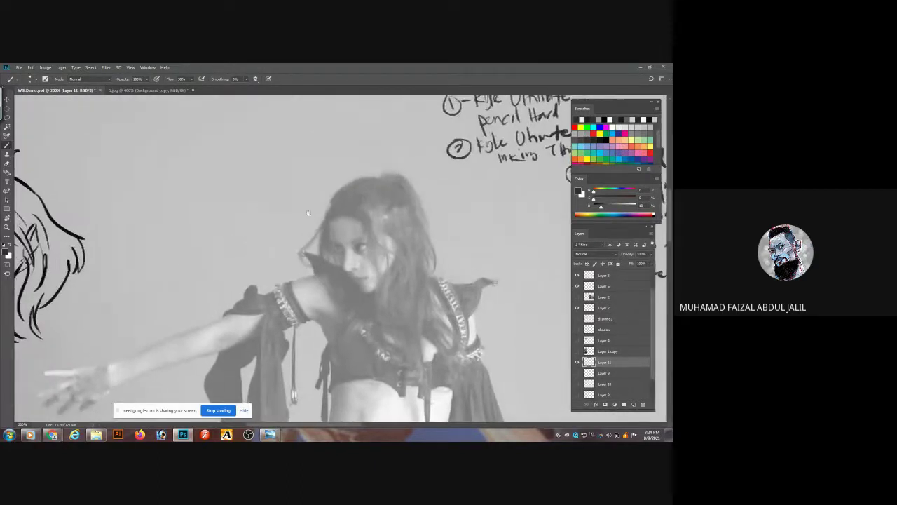
pyautogui.scroll(2, 350, 234)
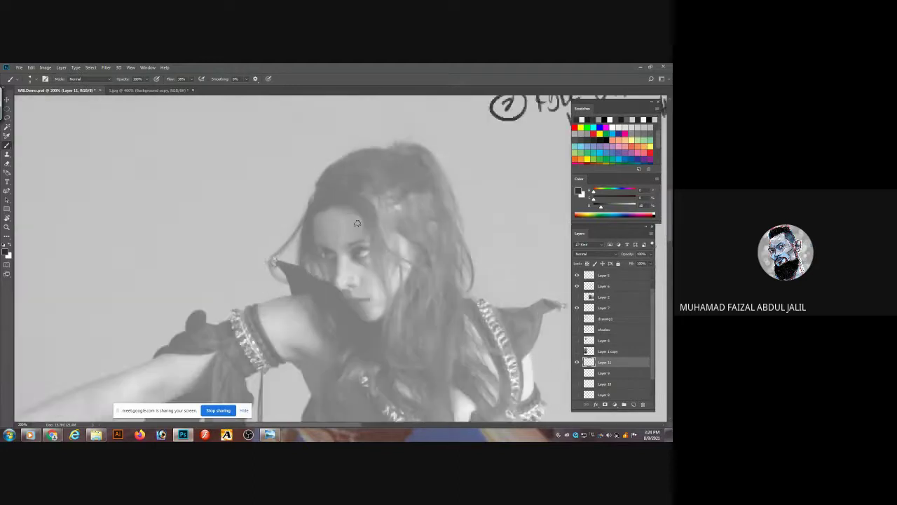
pyautogui.scroll(1, 338, 166)
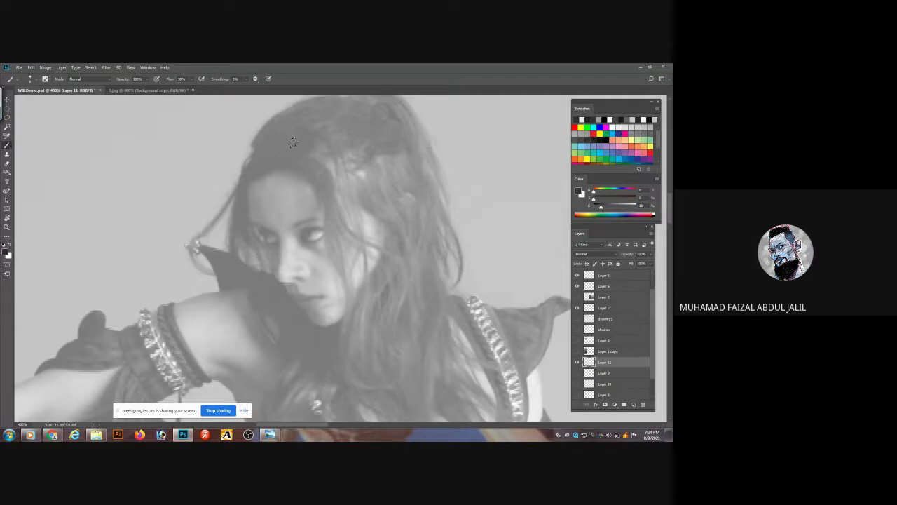
pyautogui.moveTo(258, 188)
pyautogui.mouseDown()
pyautogui.moveTo(316, 259)
pyautogui.moveTo(398, 151)
pyautogui.mouseUp()
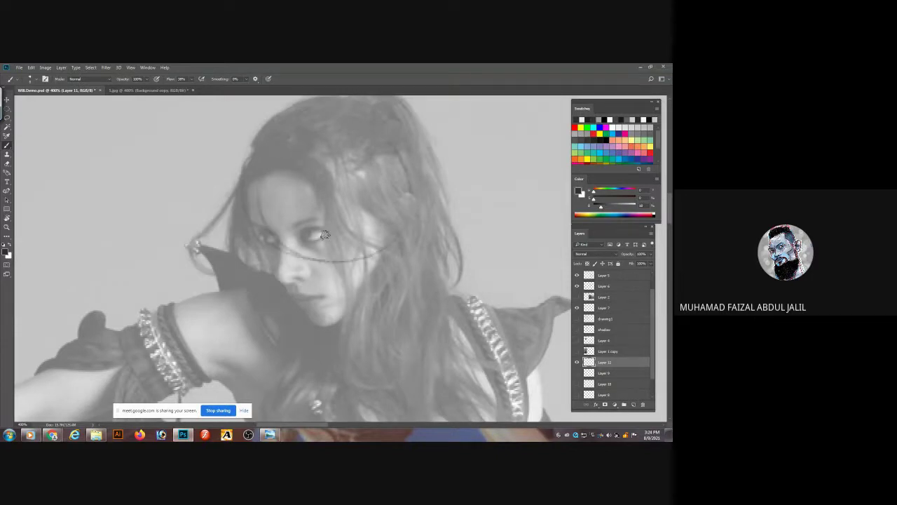
pyautogui.moveTo(284, 245); pyautogui.dragTo(339, 122)
pyautogui.moveTo(342, 239); pyautogui.dragTo(368, 213)
pyautogui.moveTo(249, 211); pyautogui.dragTo(319, 318)
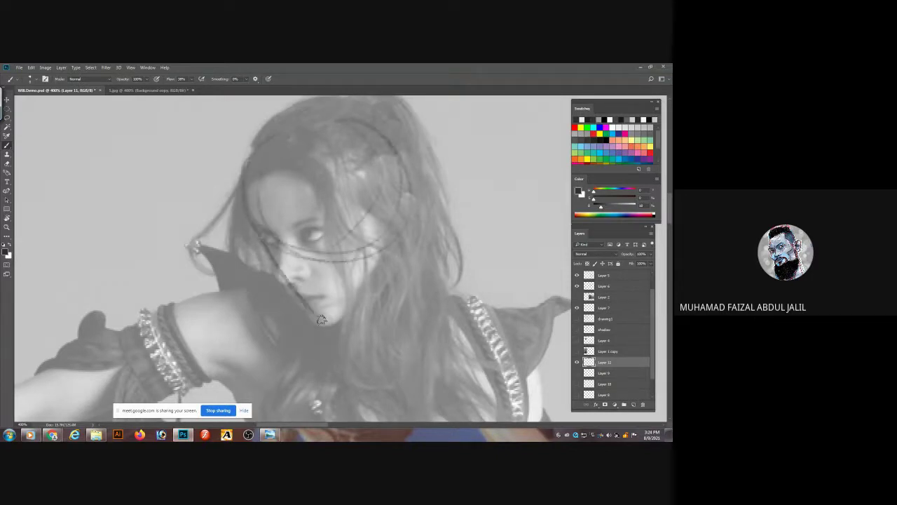
pyautogui.moveTo(276, 269)
pyautogui.mouseDown()
pyautogui.moveTo(338, 322)
pyautogui.moveTo(368, 264)
pyautogui.moveTo(381, 257)
pyautogui.mouseUp()
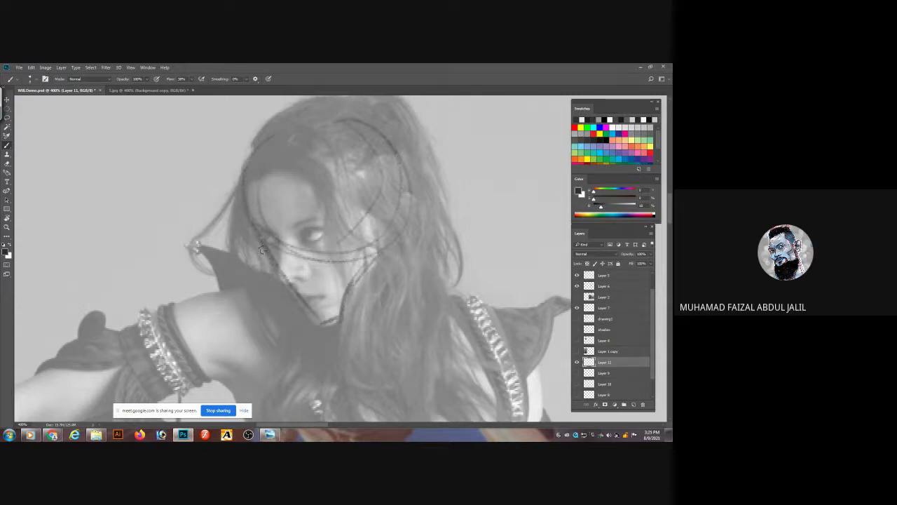
# - Draw curved guide lines across the face at the brow and below the nose, redoing the first brow stroke
pyautogui.moveTo(402, 213); pyautogui.dragTo(303, 228)
pyautogui.hotkey('ctrl', 'z')
pyautogui.moveTo(399, 212); pyautogui.dragTo(305, 233)
pyautogui.moveTo(287, 278)
pyautogui.mouseDown()
pyautogui.moveTo(378, 259)
pyautogui.moveTo(308, 240)
pyautogui.mouseUp()
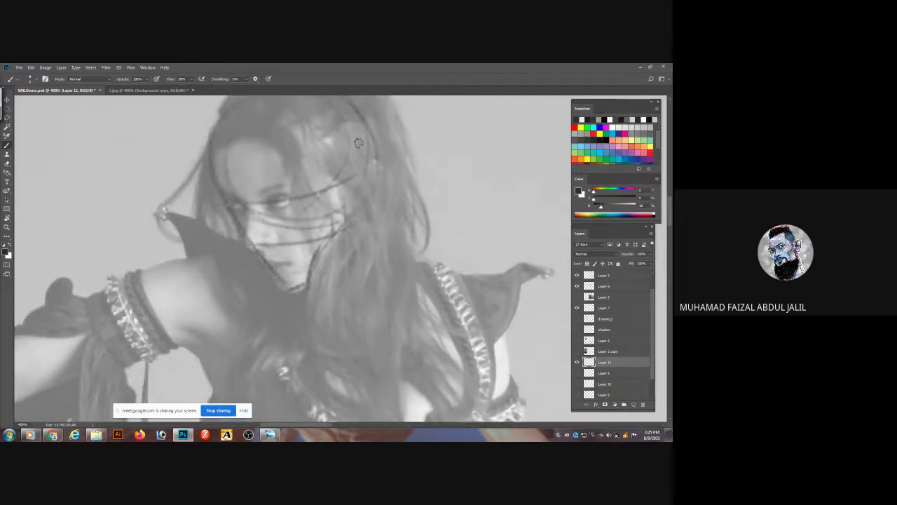
# - Sketch the slope from the back of the head, a rounded guide across the upper chest, and both shoulder lines
pyautogui.moveTo(359, 114); pyautogui.dragTo(440, 239)
pyautogui.moveTo(236, 222)
pyautogui.mouseDown()
pyautogui.moveTo(252, 287)
pyautogui.moveTo(278, 293)
pyautogui.moveTo(240, 264)
pyautogui.moveTo(308, 362)
pyautogui.moveTo(356, 372)
pyautogui.moveTo(400, 242)
pyautogui.moveTo(429, 241)
pyautogui.mouseUp()
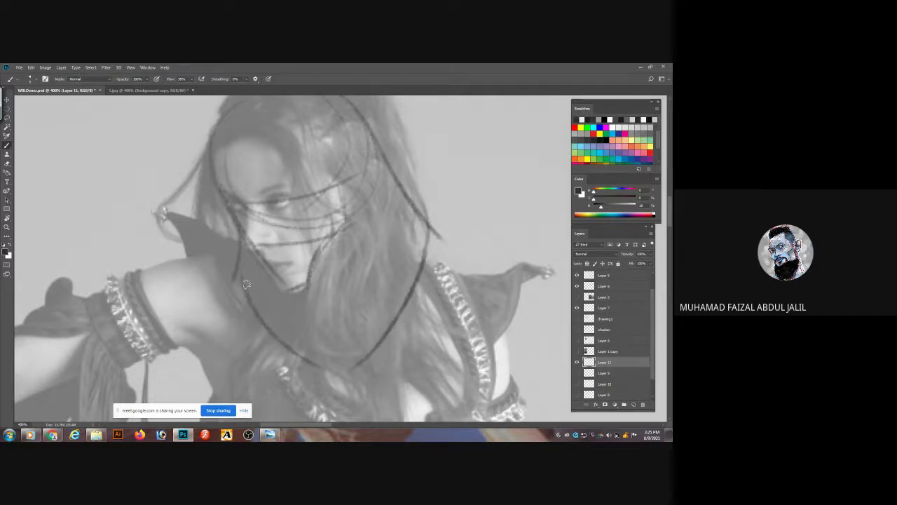
pyautogui.moveTo(238, 257); pyautogui.dragTo(170, 265)
pyautogui.moveTo(422, 255)
pyautogui.mouseDown()
pyautogui.moveTo(522, 284)
pyautogui.moveTo(459, 170)
pyautogui.mouseUp()
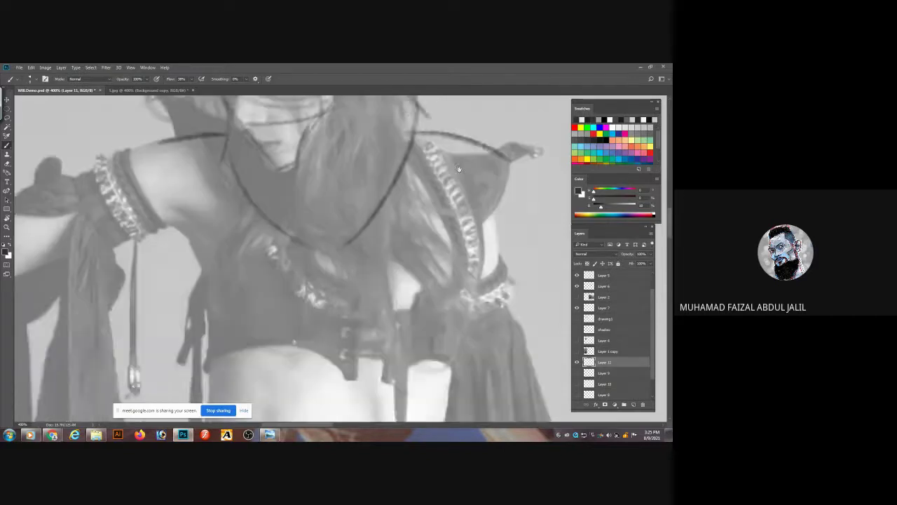
# - Sketch both sides of the rib cage curving together below the bust, and the two side lines of the waist
pyautogui.moveTo(149, 165); pyautogui.dragTo(265, 368)
pyautogui.moveTo(507, 173)
pyautogui.mouseDown()
pyautogui.moveTo(349, 377)
pyautogui.moveTo(346, 270)
pyautogui.mouseUp()
pyautogui.moveTo(250, 223); pyautogui.dragTo(240, 353)
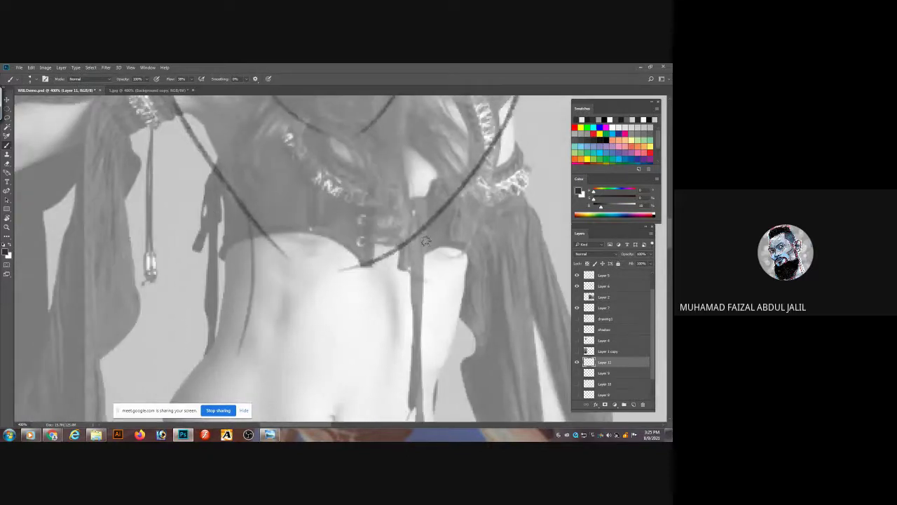
pyautogui.moveTo(443, 223); pyautogui.dragTo(380, 384)
# - Sketch the pelvis construction with a curve across the belly, a midline below the navel, both hip curves and the V of the groin
pyautogui.moveTo(239, 351); pyautogui.dragTo(329, 398)
pyautogui.moveTo(358, 383); pyautogui.dragTo(373, 366)
pyautogui.moveTo(388, 319)
pyautogui.mouseDown()
pyautogui.moveTo(406, 136)
pyautogui.moveTo(382, 141)
pyautogui.mouseUp()
pyautogui.moveTo(348, 210); pyautogui.dragTo(300, 366)
pyautogui.moveTo(241, 178); pyautogui.dragTo(149, 225)
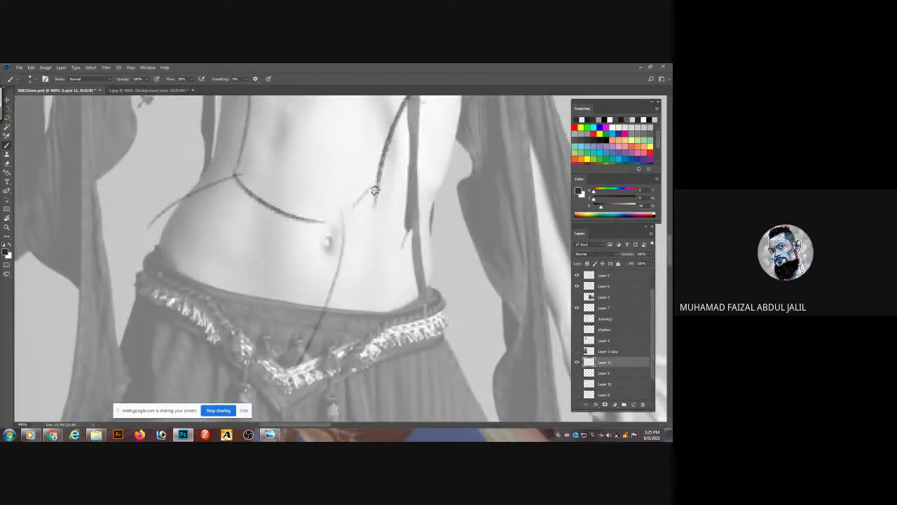
pyautogui.moveTo(375, 190); pyautogui.dragTo(412, 260)
pyautogui.moveTo(163, 223)
pyautogui.mouseDown()
pyautogui.moveTo(175, 296)
pyautogui.moveTo(206, 302)
pyautogui.moveTo(322, 387)
pyautogui.moveTo(308, 372)
pyautogui.moveTo(412, 281)
pyautogui.mouseUp()
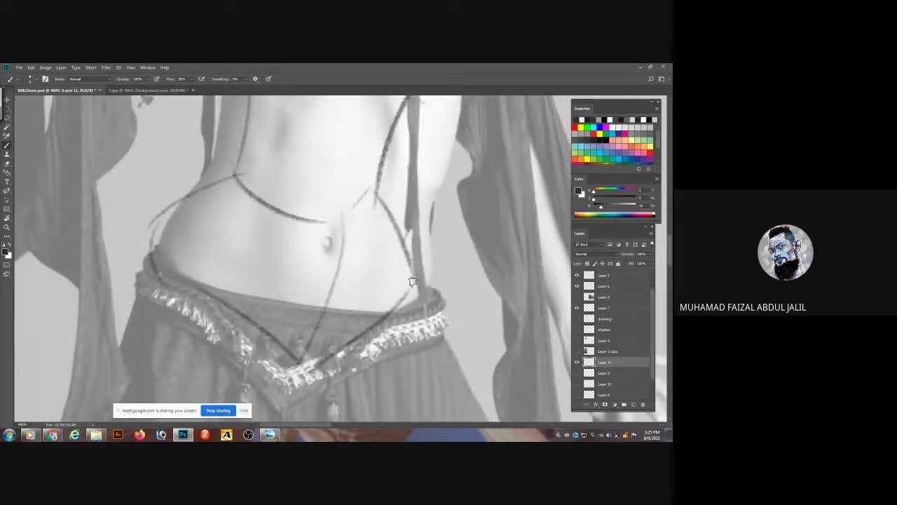
# - Sketch the rounded shoulder, upper arm and forearm contours of the lowered arm down to the wrist
pyautogui.scroll(10, 412, 282)
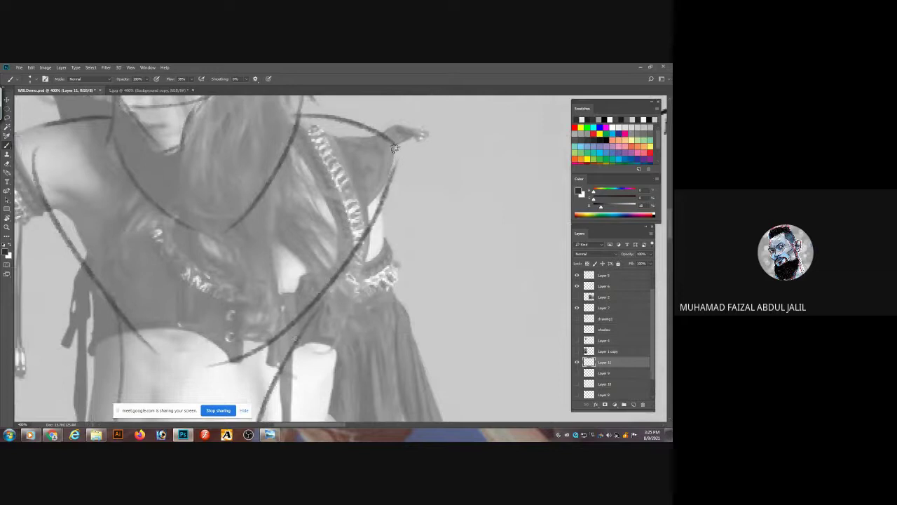
pyautogui.scroll(-2, 395, 148)
pyautogui.scroll(-5, 397, 108)
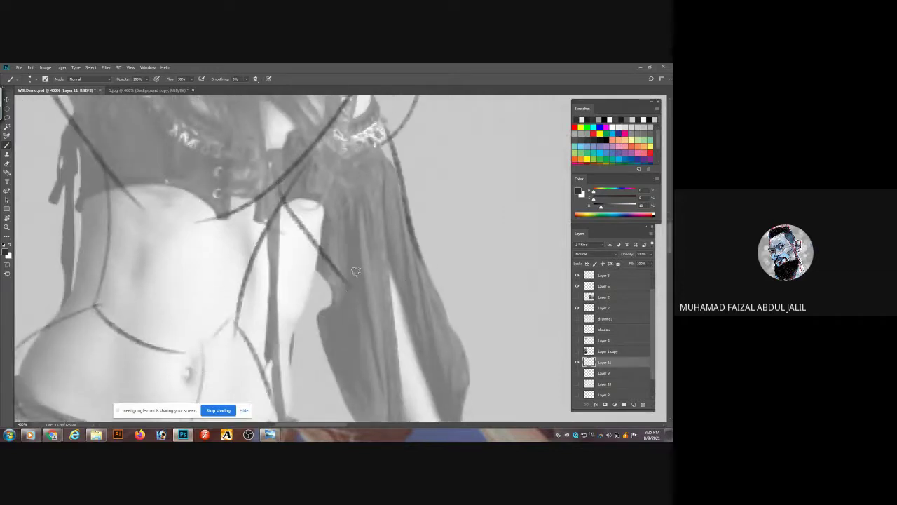
pyautogui.scroll(-7, 421, 267)
pyautogui.moveTo(325, 144)
pyautogui.mouseDown()
pyautogui.moveTo(315, 199)
pyautogui.moveTo(347, 248)
pyautogui.moveTo(415, 309)
pyautogui.mouseUp()
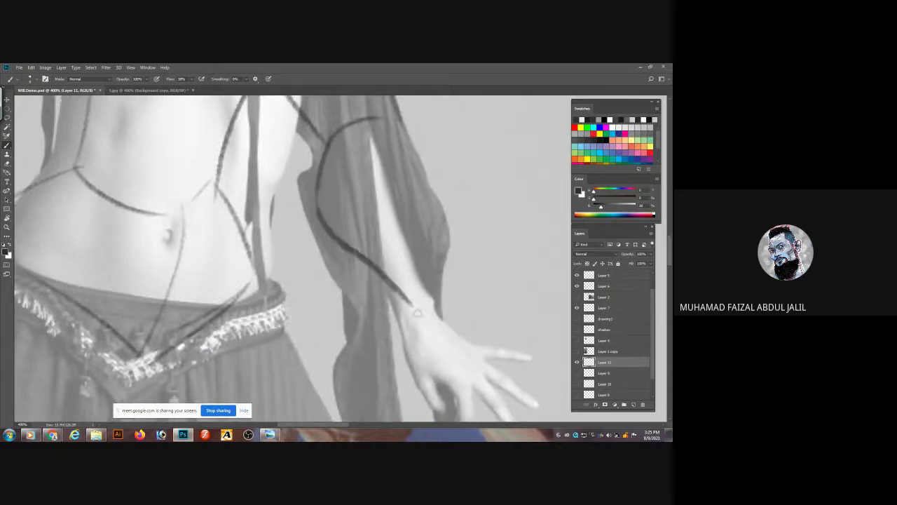
# - Sketch the wrist, the back of the hand and the thumb of the lowered arm
pyautogui.moveTo(398, 123)
pyautogui.mouseDown()
pyautogui.moveTo(419, 182)
pyautogui.moveTo(439, 316)
pyautogui.moveTo(384, 116)
pyautogui.moveTo(369, 178)
pyautogui.moveTo(450, 171)
pyautogui.mouseUp()
pyautogui.moveTo(370, 183)
pyautogui.mouseDown()
pyautogui.moveTo(403, 195)
pyautogui.moveTo(378, 231)
pyautogui.mouseUp()
pyautogui.moveTo(401, 196)
pyautogui.mouseDown()
pyautogui.moveTo(377, 232)
pyautogui.moveTo(393, 254)
pyautogui.moveTo(396, 244)
pyautogui.moveTo(405, 266)
pyautogui.mouseUp()
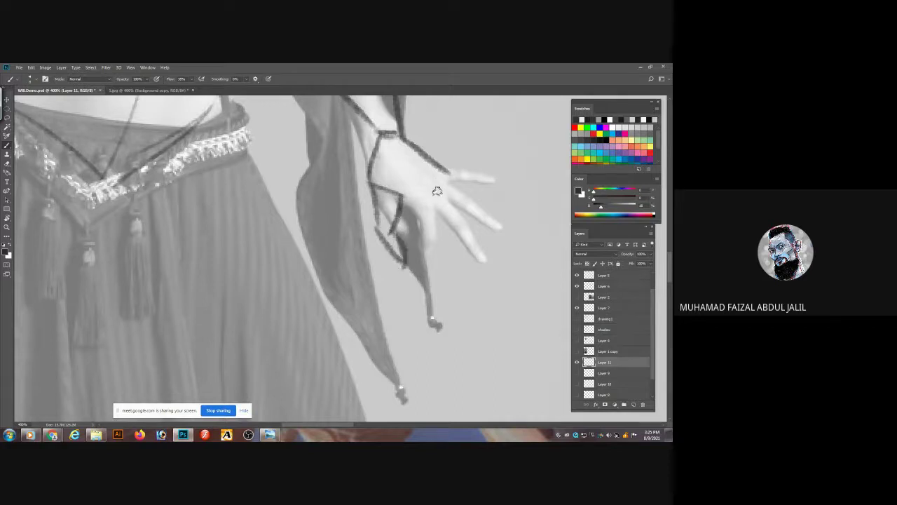
# - Sketch the fingers of the lowered hand with curved strokes tapering to pointed tips
pyautogui.moveTo(427, 190)
pyautogui.mouseDown()
pyautogui.moveTo(424, 229)
pyautogui.moveTo(431, 221)
pyautogui.moveTo(434, 260)
pyautogui.mouseUp()
pyautogui.moveTo(446, 226)
pyautogui.mouseDown()
pyautogui.moveTo(442, 267)
pyautogui.moveTo(423, 276)
pyautogui.mouseUp()
pyautogui.moveTo(440, 188)
pyautogui.mouseDown()
pyautogui.moveTo(474, 232)
pyautogui.moveTo(455, 244)
pyautogui.moveTo(488, 276)
pyautogui.mouseUp()
pyautogui.moveTo(457, 244)
pyautogui.mouseDown()
pyautogui.moveTo(477, 277)
pyautogui.moveTo(476, 293)
pyautogui.moveTo(477, 251)
pyautogui.mouseUp()
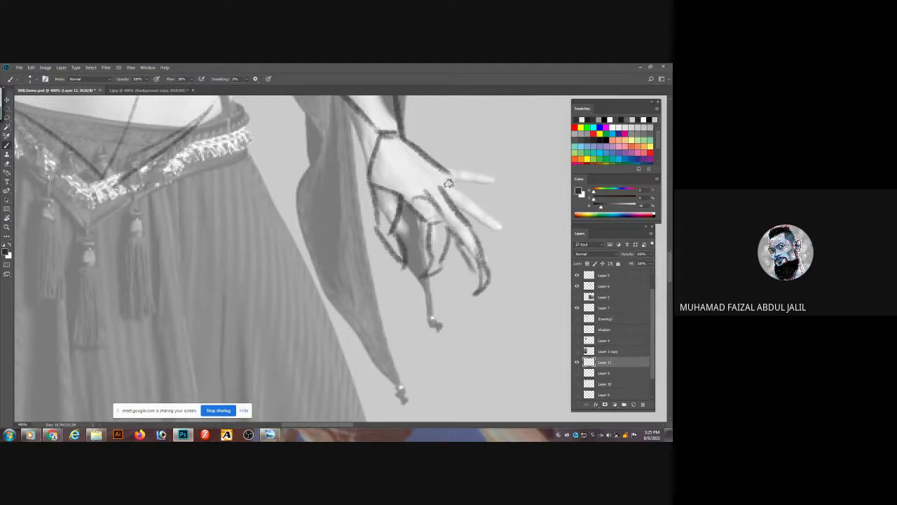
pyautogui.moveTo(448, 183)
pyautogui.mouseDown()
pyautogui.moveTo(490, 214)
pyautogui.moveTo(484, 226)
pyautogui.mouseUp()
pyautogui.moveTo(491, 214); pyautogui.dragTo(513, 248)
pyautogui.moveTo(440, 167)
pyautogui.mouseDown()
pyautogui.moveTo(499, 184)
pyautogui.moveTo(497, 196)
pyautogui.moveTo(516, 223)
pyautogui.mouseUp()
# - Sketch the rounded shoulder and the upper and lower contours of the outstretched upper arm
pyautogui.moveTo(476, 132); pyautogui.dragTo(498, 292)
pyautogui.moveTo(409, 200); pyautogui.dragTo(546, 156)
pyautogui.moveTo(386, 242); pyautogui.dragTo(464, 423)
pyautogui.moveTo(410, 112); pyautogui.dragTo(397, 393)
pyautogui.moveTo(397, 242)
pyautogui.mouseDown()
pyautogui.moveTo(462, 218)
pyautogui.moveTo(533, 157)
pyautogui.mouseUp()
pyautogui.moveTo(293, 184); pyautogui.dragTo(395, 170)
pyautogui.moveTo(300, 189); pyautogui.dragTo(157, 270)
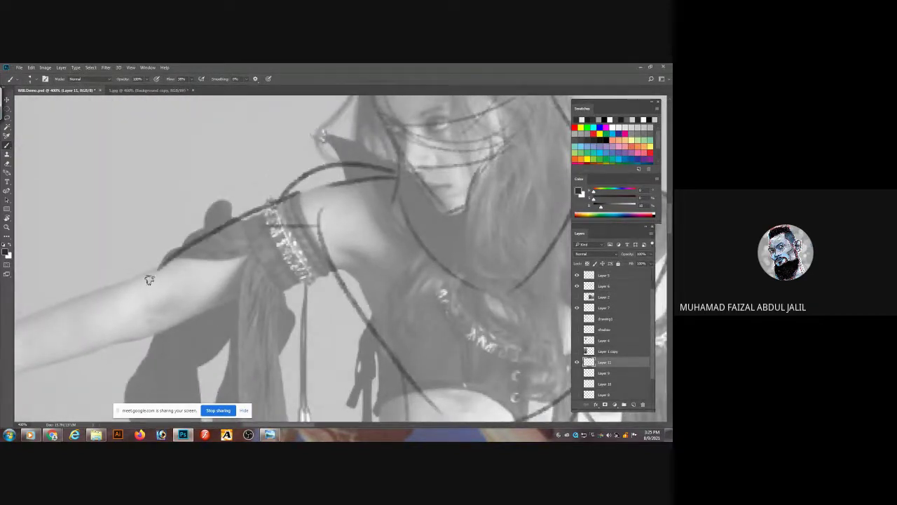
pyautogui.moveTo(346, 270); pyautogui.dragTo(168, 332)
# - Sketch the elbow and both contours of the outstretched forearm down to the wrist
pyautogui.moveTo(330, 328); pyautogui.dragTo(519, 234)
pyautogui.moveTo(347, 177)
pyautogui.mouseDown()
pyautogui.moveTo(362, 229)
pyautogui.moveTo(273, 181)
pyautogui.mouseUp()
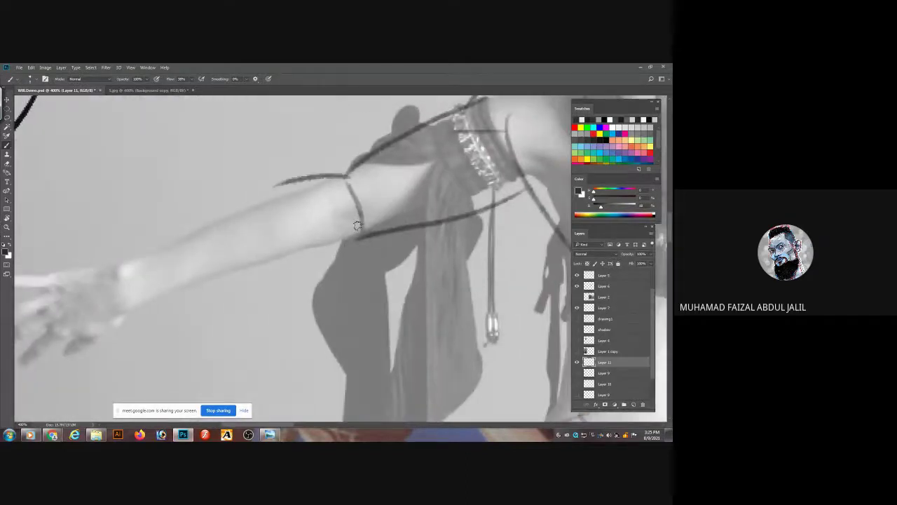
pyautogui.moveTo(363, 225); pyautogui.dragTo(297, 275)
pyautogui.moveTo(288, 184); pyautogui.dragTo(119, 276)
pyautogui.moveTo(312, 258); pyautogui.dragTo(121, 307)
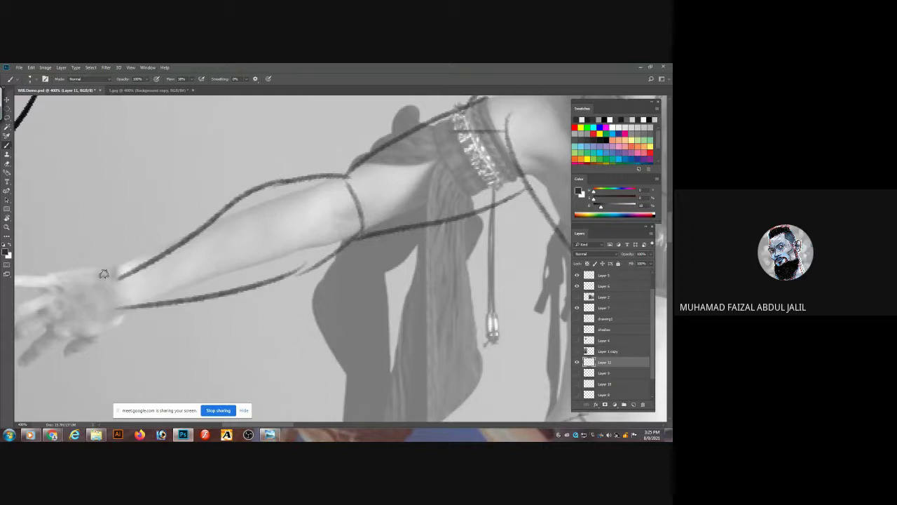
# - Sketch the wrist line, the palm edges and the lowest finger of the outstretched hand
pyautogui.moveTo(123, 266)
pyautogui.mouseDown()
pyautogui.moveTo(133, 308)
pyautogui.moveTo(410, 197)
pyautogui.moveTo(321, 188)
pyautogui.mouseUp()
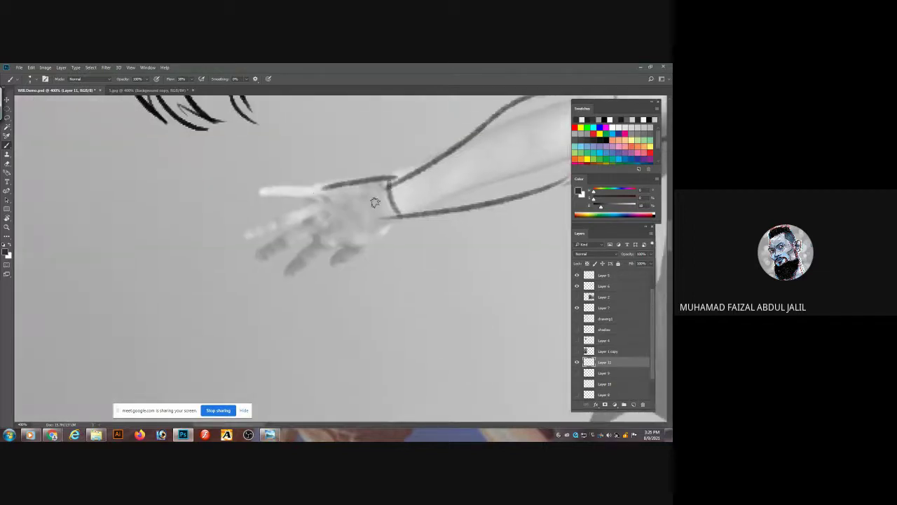
pyautogui.moveTo(407, 208)
pyautogui.mouseDown()
pyautogui.moveTo(357, 246)
pyautogui.moveTo(349, 268)
pyautogui.moveTo(328, 267)
pyautogui.moveTo(327, 279)
pyautogui.mouseUp()
pyautogui.moveTo(349, 269); pyautogui.dragTo(303, 292)
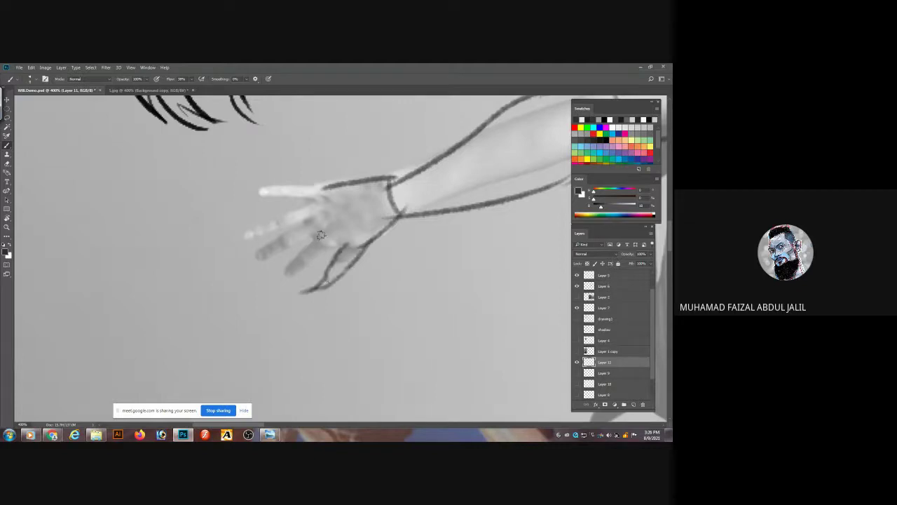
# - Sketch the remaining four digits of the outstretched hand as tapered shapes over the photo
pyautogui.moveTo(320, 236)
pyautogui.mouseDown()
pyautogui.moveTo(288, 263)
pyautogui.moveTo(298, 271)
pyautogui.moveTo(263, 293)
pyautogui.mouseUp()
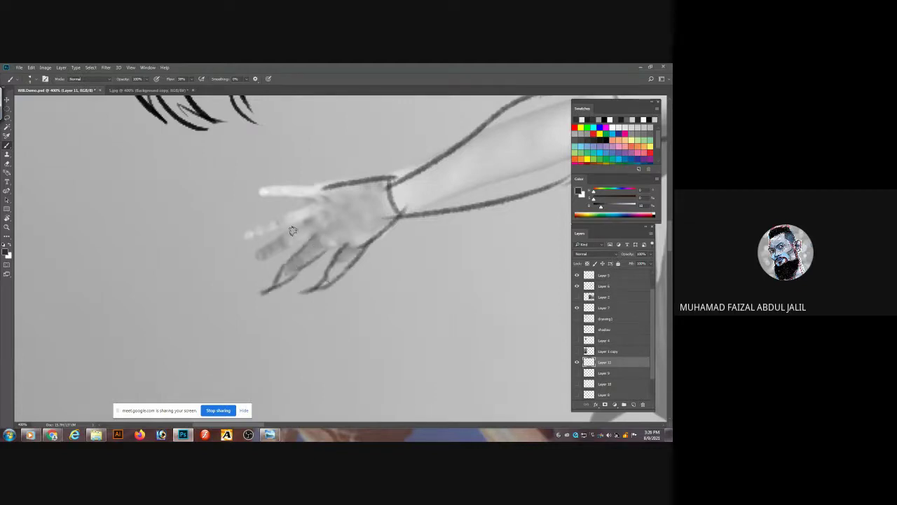
pyautogui.moveTo(312, 219); pyautogui.dragTo(246, 266)
pyautogui.moveTo(299, 248); pyautogui.dragTo(233, 276)
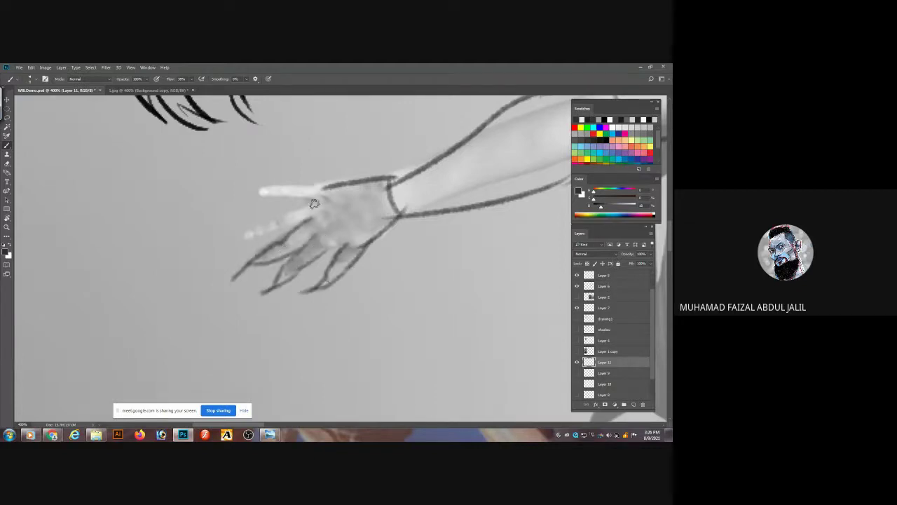
pyautogui.moveTo(319, 202); pyautogui.dragTo(233, 243)
pyautogui.moveTo(326, 186); pyautogui.dragTo(248, 191)
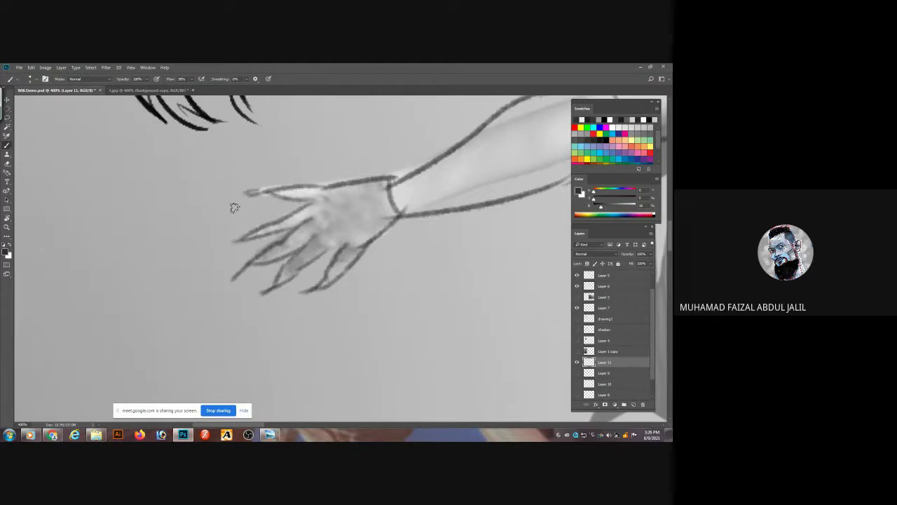
# - Sketch construction lines from the crown down the side of the head and around the ear area
pyautogui.moveTo(561, 232); pyautogui.dragTo(243, 265)
pyautogui.moveTo(315, 283); pyautogui.dragTo(173, 142)
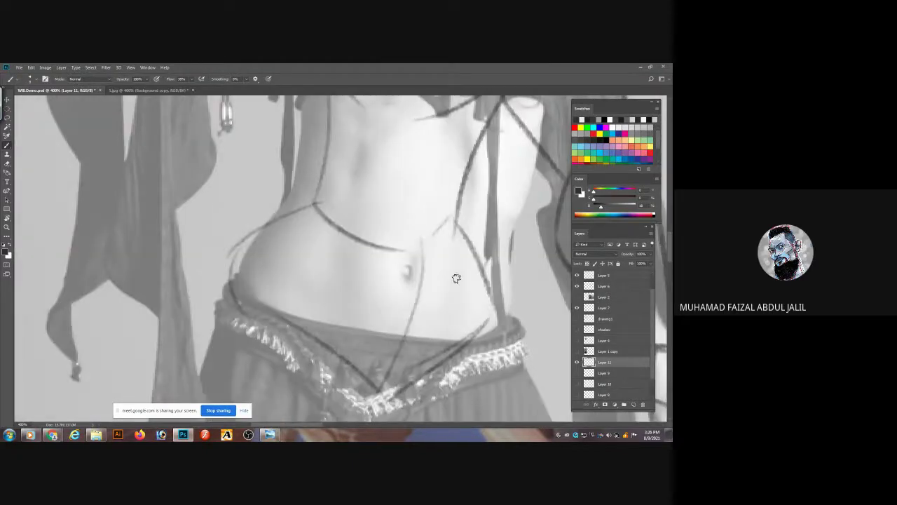
pyautogui.moveTo(464, 264); pyautogui.dragTo(426, 230)
pyautogui.moveTo(509, 298); pyautogui.dragTo(384, 74)
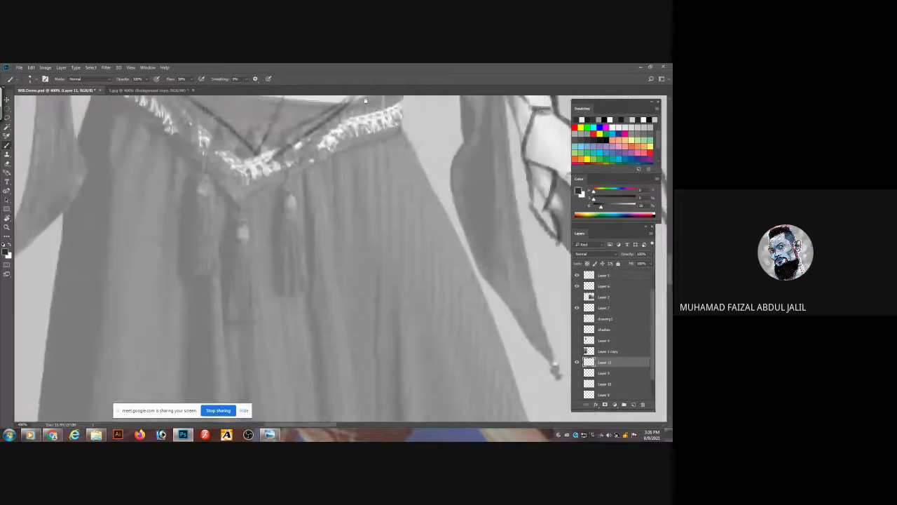
pyautogui.scroll(-6, 373, 220)
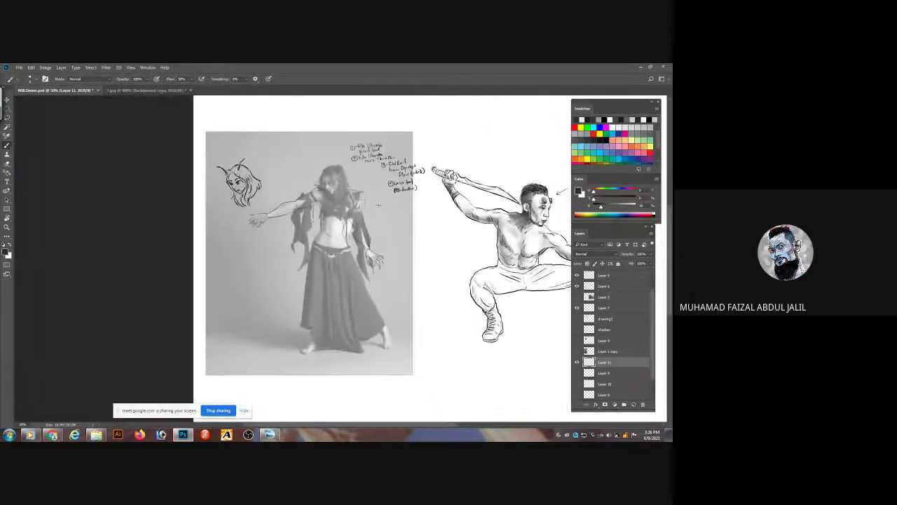
pyautogui.scroll(6, 343, 204)
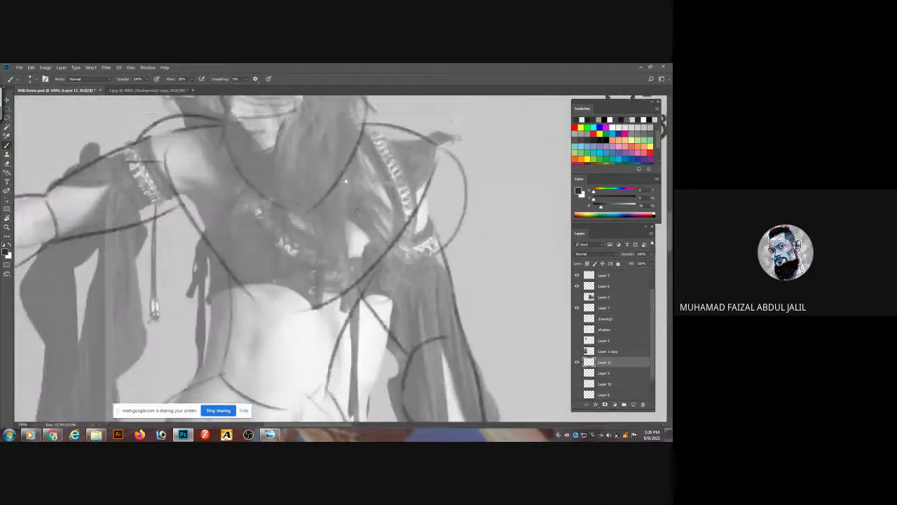
pyautogui.moveTo(319, 151); pyautogui.dragTo(290, 171)
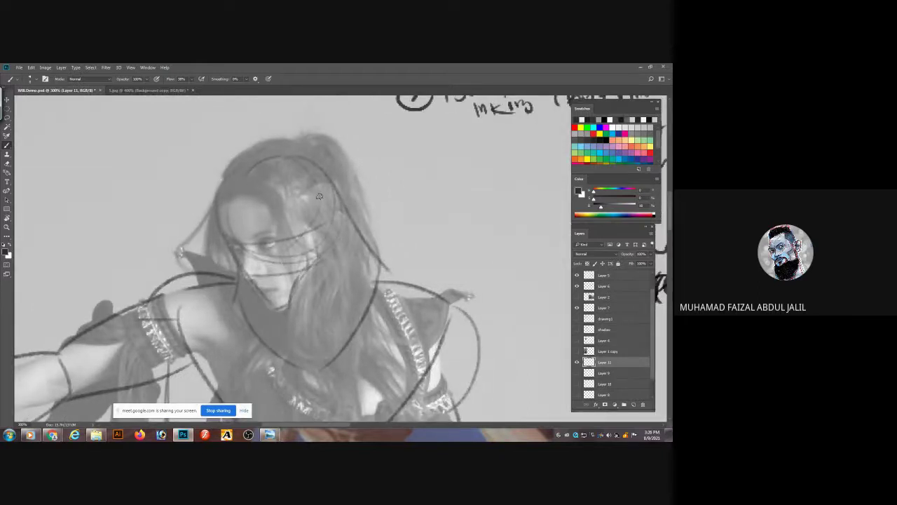
pyautogui.moveTo(322, 242)
pyautogui.mouseDown()
pyautogui.moveTo(312, 196)
pyautogui.moveTo(319, 133)
pyautogui.moveTo(342, 187)
pyautogui.moveTo(349, 237)
pyautogui.mouseUp()
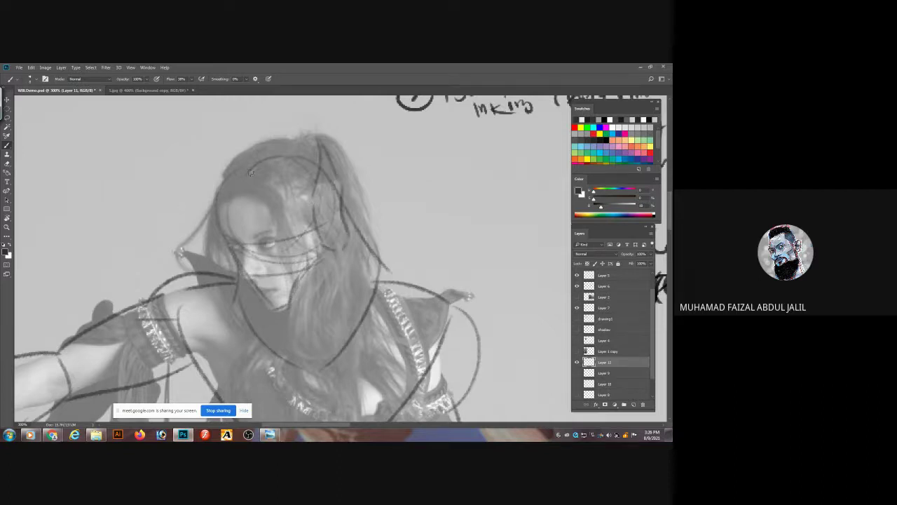
pyautogui.moveTo(251, 172); pyautogui.dragTo(275, 177)
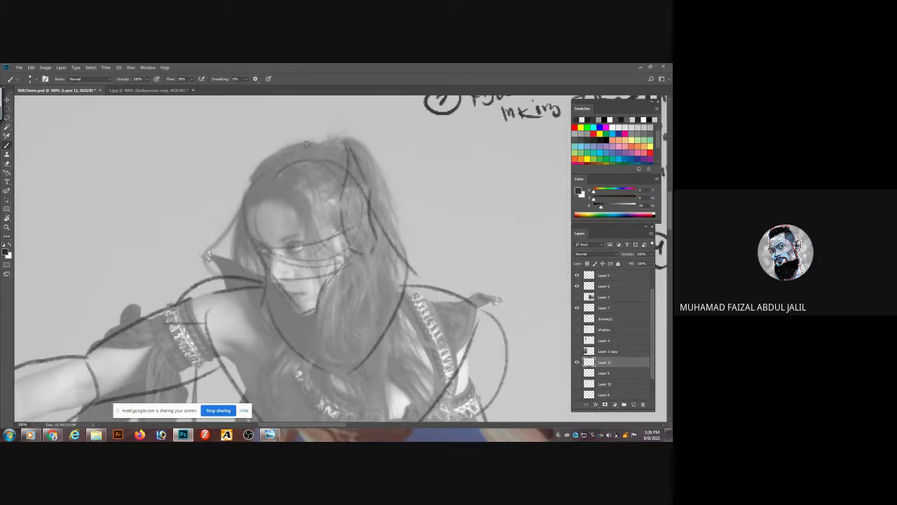
# - Sketch the eye and the arched eyebrow over the photographed face
pyautogui.hotkey('ctrl', '+')
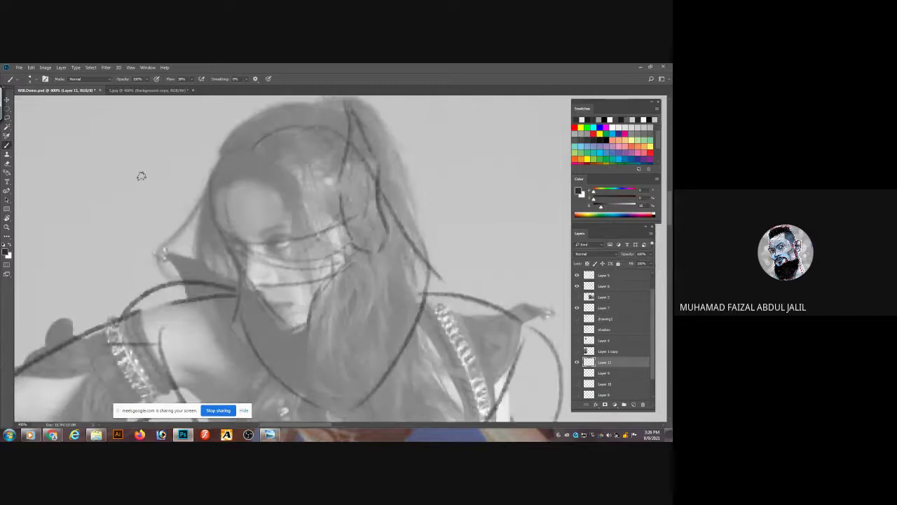
pyautogui.moveTo(176, 196); pyautogui.dragTo(179, 127)
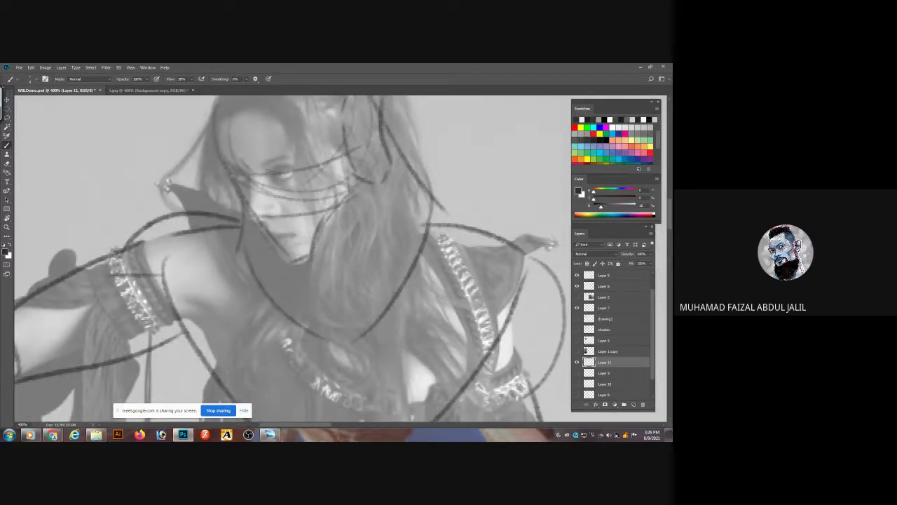
pyautogui.moveTo(267, 169)
pyautogui.mouseDown()
pyautogui.moveTo(295, 149)
pyautogui.moveTo(322, 148)
pyautogui.mouseUp()
pyautogui.moveTo(271, 169)
pyautogui.mouseDown()
pyautogui.moveTo(312, 157)
pyautogui.moveTo(288, 168)
pyautogui.mouseUp()
pyautogui.moveTo(315, 134); pyautogui.dragTo(265, 138)
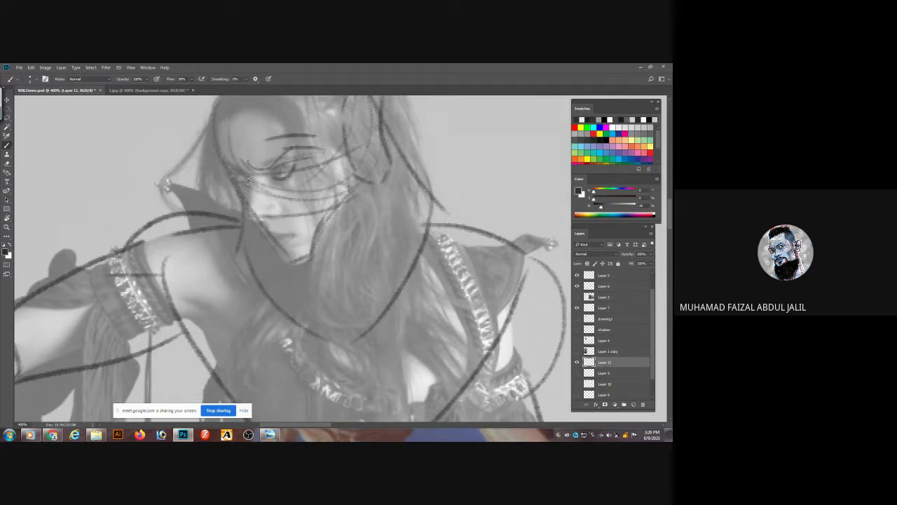
# - Sketch the nose, the lips and the far contour of the face
pyautogui.moveTo(242, 200); pyautogui.dragTo(264, 230)
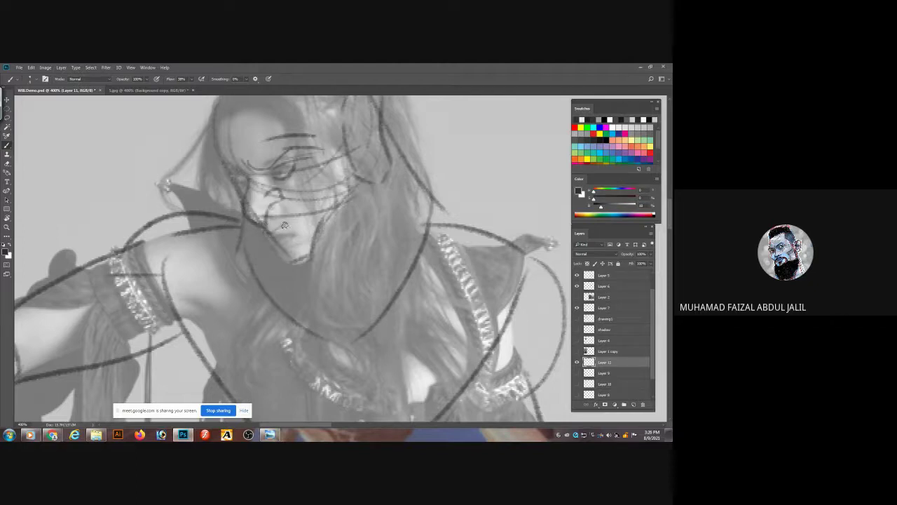
pyautogui.moveTo(271, 235)
pyautogui.mouseDown()
pyautogui.moveTo(296, 229)
pyautogui.moveTo(299, 202)
pyautogui.moveTo(301, 225)
pyautogui.moveTo(261, 243)
pyautogui.mouseUp()
pyautogui.moveTo(240, 162)
pyautogui.mouseDown()
pyautogui.moveTo(254, 210)
pyautogui.moveTo(224, 176)
pyautogui.mouseUp()
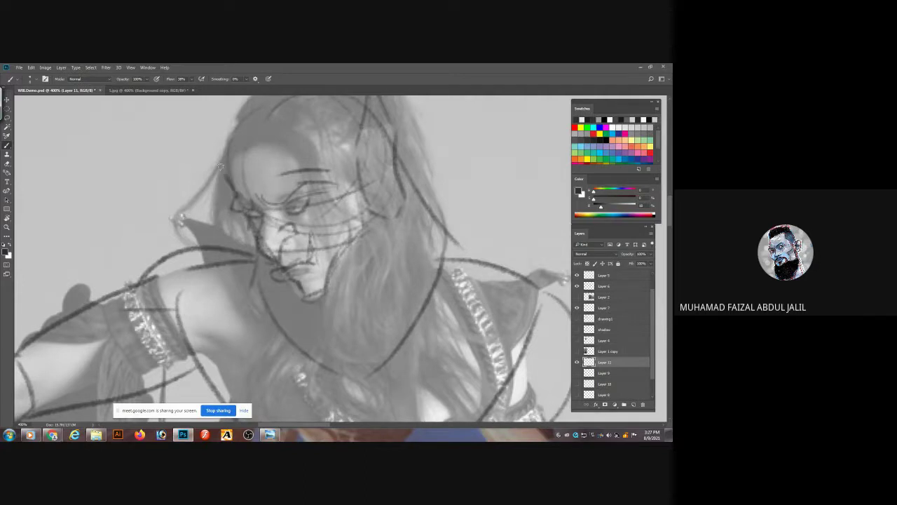
# - Sketch hair strands rising from the hairline, with strokes over the crown and down the back of the head
pyautogui.scroll(4, 223, 160)
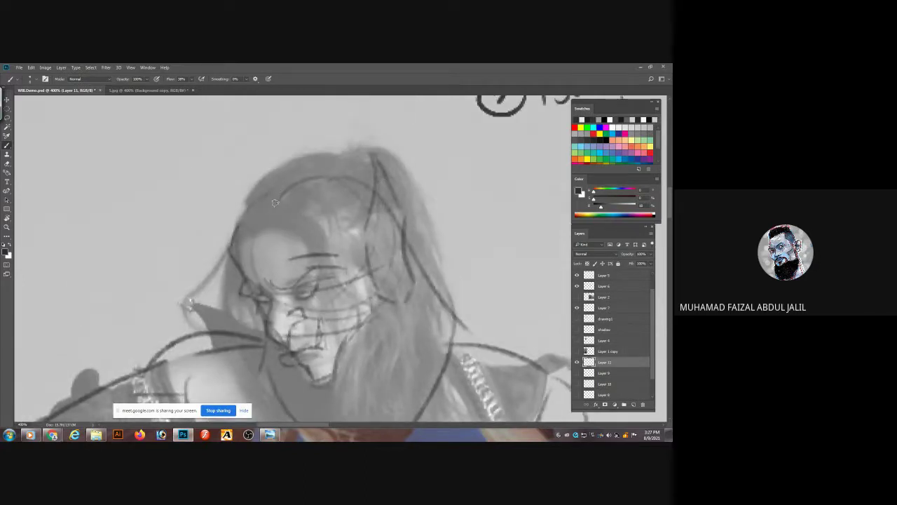
pyautogui.moveTo(275, 202)
pyautogui.mouseDown()
pyautogui.moveTo(266, 161)
pyautogui.moveTo(300, 136)
pyautogui.mouseUp()
pyautogui.moveTo(280, 172)
pyautogui.mouseDown()
pyautogui.moveTo(313, 140)
pyautogui.moveTo(364, 181)
pyautogui.mouseUp()
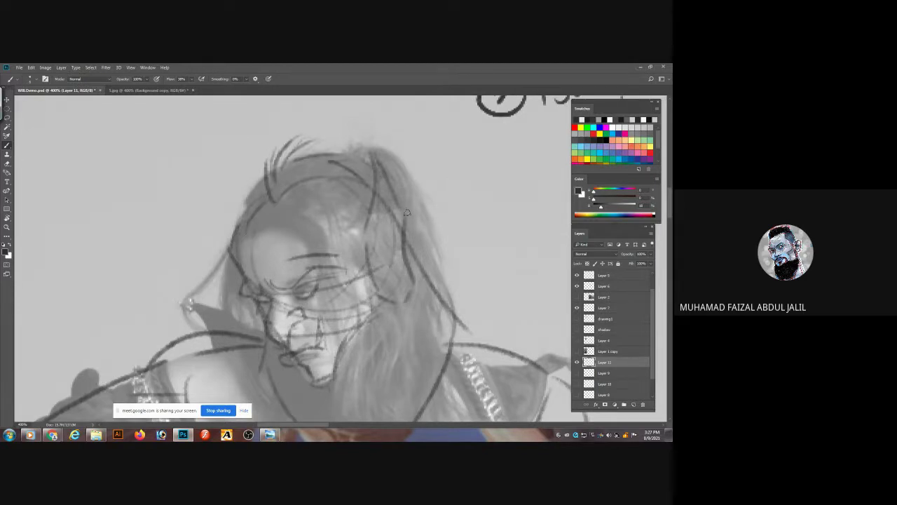
pyautogui.moveTo(407, 212)
pyautogui.mouseDown()
pyautogui.moveTo(454, 263)
pyautogui.moveTo(454, 308)
pyautogui.mouseUp()
# - Sketch the chest's vertical midline and the two curves under the bust
pyautogui.moveTo(427, 343)
pyautogui.mouseDown()
pyautogui.moveTo(399, 312)
pyautogui.moveTo(353, 88)
pyautogui.mouseUp()
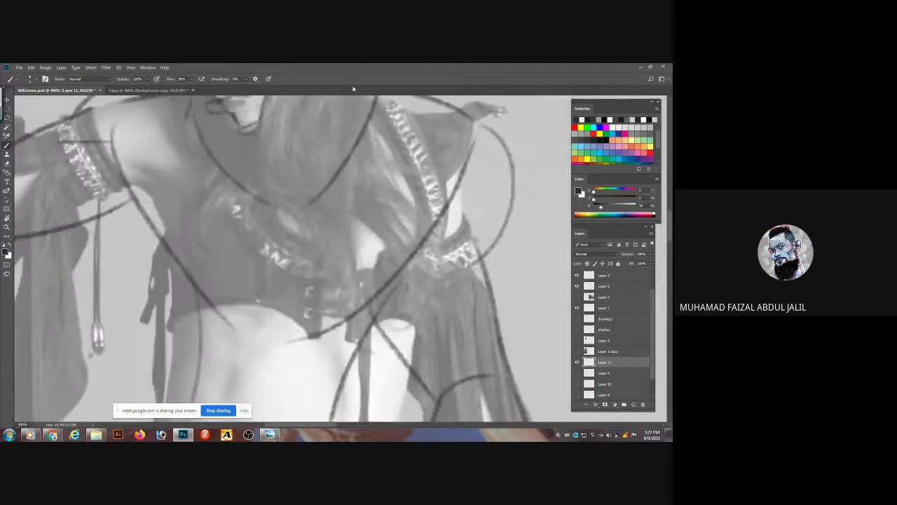
pyautogui.moveTo(300, 135); pyautogui.dragTo(309, 230)
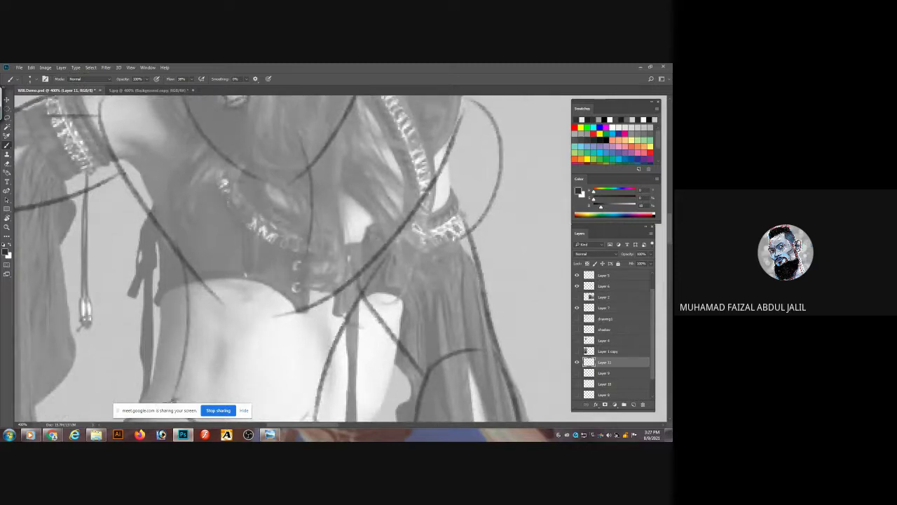
pyautogui.moveTo(106, 149)
pyautogui.mouseDown()
pyautogui.moveTo(152, 220)
pyautogui.moveTo(284, 238)
pyautogui.mouseUp()
pyautogui.moveTo(338, 239); pyautogui.dragTo(425, 203)
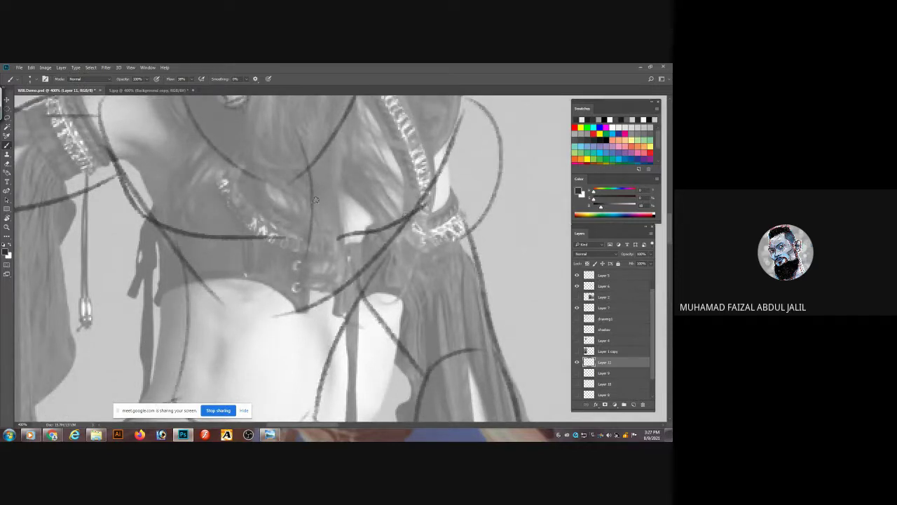
pyautogui.moveTo(190, 224); pyautogui.dragTo(174, 226)
pyautogui.moveTo(315, 323); pyautogui.dragTo(329, 152)
pyautogui.moveTo(298, 287); pyautogui.dragTo(294, 113)
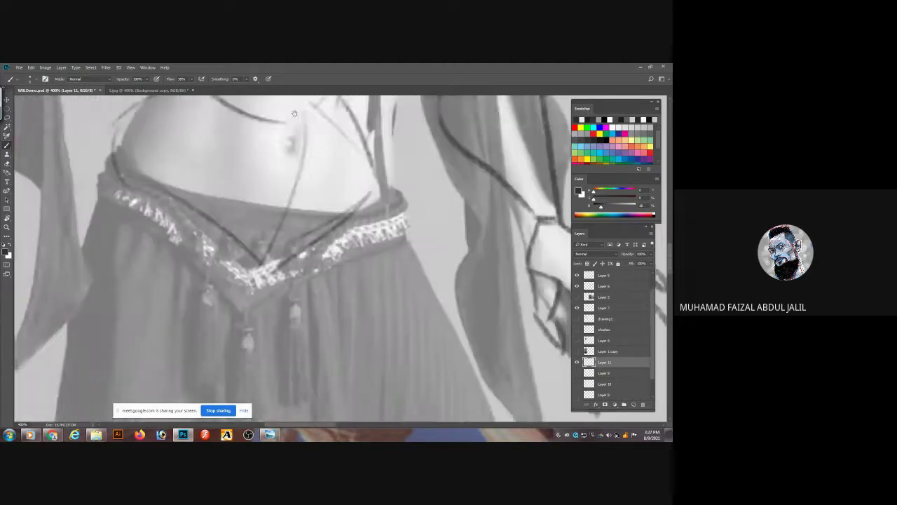
pyautogui.scroll(-3, 294, 113)
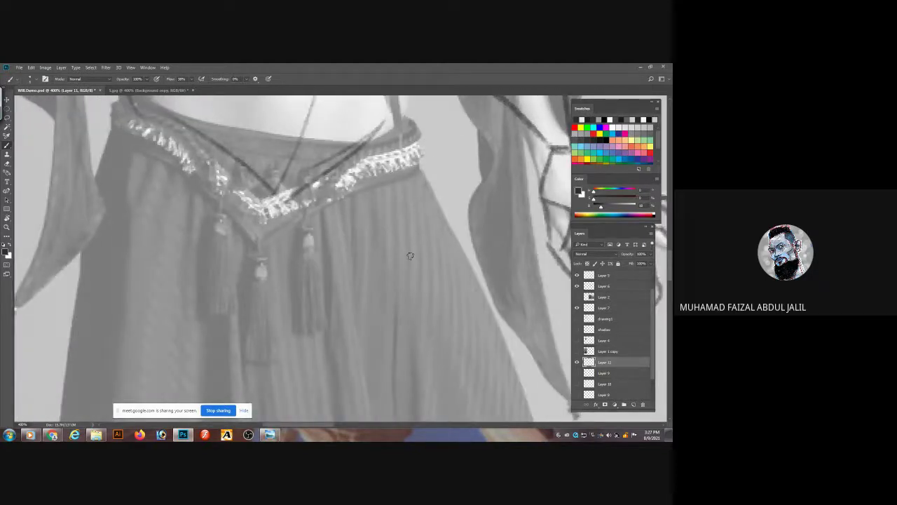
# - Hide the reference photo layer, Layer 1, so only the construction sketch remains on the white background
pyautogui.scroll(-5, 410, 256)
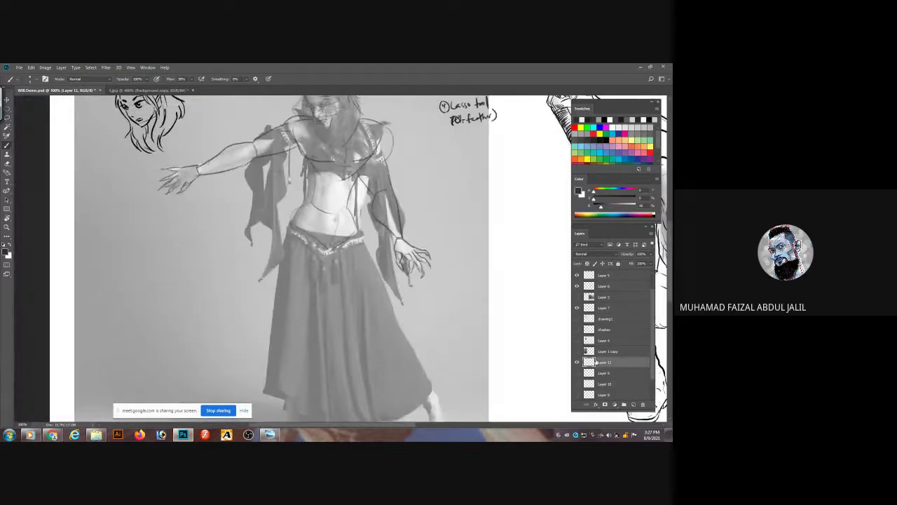
pyautogui.scroll(-2, 631, 350)
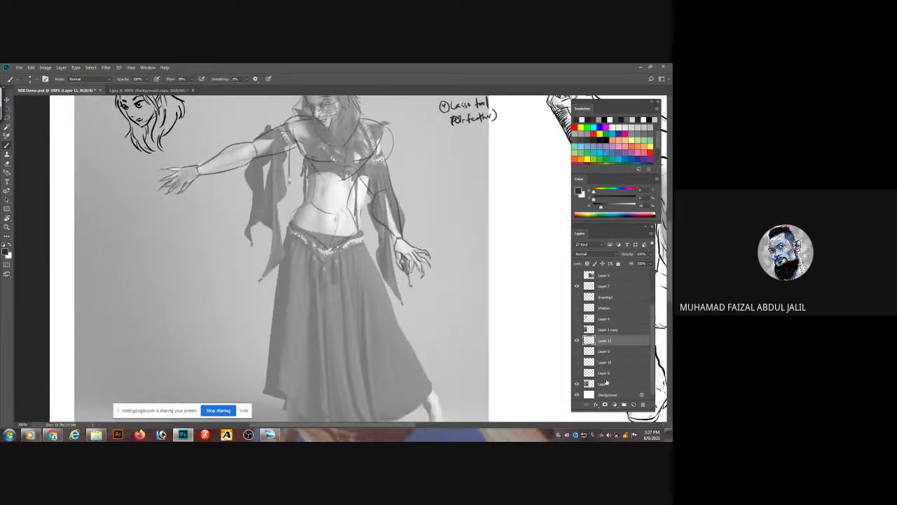
pyautogui.click(576, 384)
# - Examine the uncovered construction sketch and compare it with the finished inked and shaded figure elsewhere on the canvas
pyautogui.scroll(3, 459, 280)
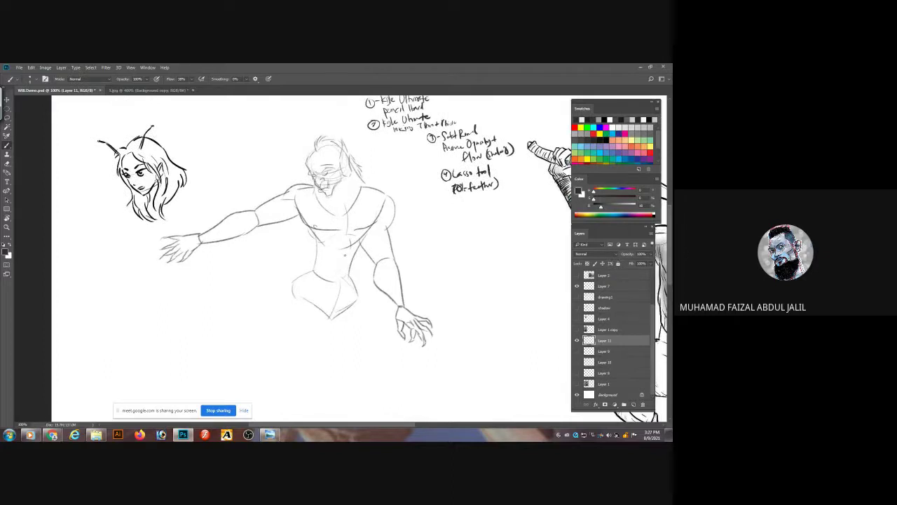
pyautogui.scroll(5, 376, 274)
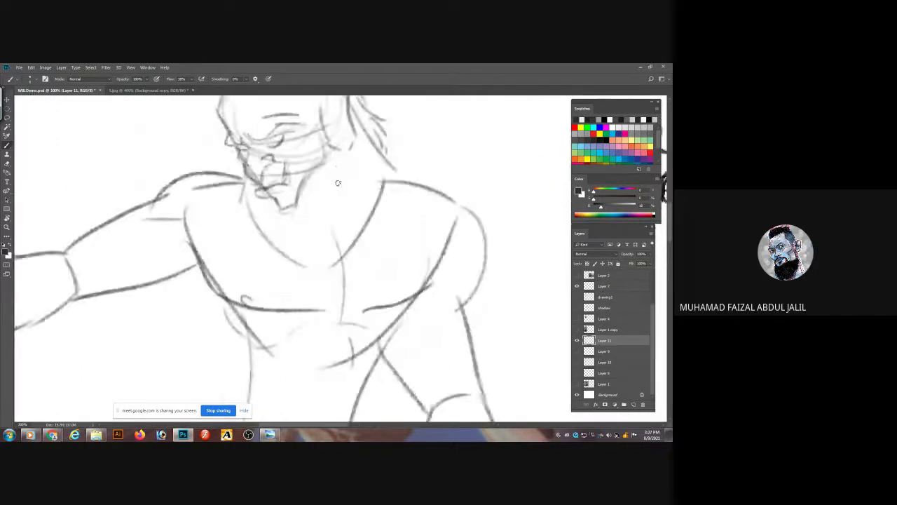
pyautogui.moveTo(366, 224); pyautogui.dragTo(362, 220)
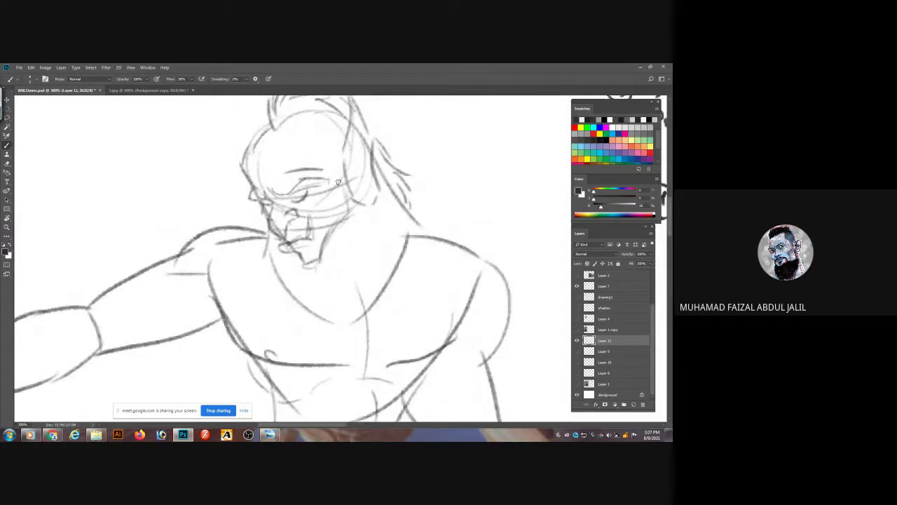
pyautogui.moveTo(349, 137)
pyautogui.mouseDown()
pyautogui.moveTo(363, 199)
pyautogui.moveTo(339, 272)
pyautogui.mouseUp()
pyautogui.moveTo(383, 246)
pyautogui.mouseDown()
pyautogui.moveTo(358, 223)
pyautogui.moveTo(189, 213)
pyautogui.mouseUp()
pyautogui.moveTo(547, 239); pyautogui.dragTo(371, 224)
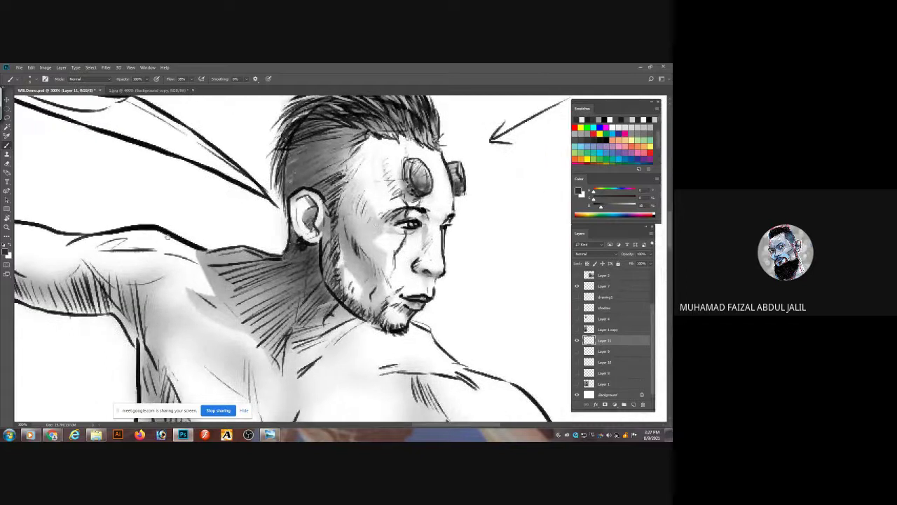
pyautogui.moveTo(141, 151)
pyautogui.mouseDown()
pyautogui.moveTo(337, 159)
pyautogui.moveTo(474, 192)
pyautogui.moveTo(628, 275)
pyautogui.mouseUp()
pyautogui.moveTo(440, 101)
pyautogui.mouseDown()
pyautogui.moveTo(271, 176)
pyautogui.moveTo(260, 152)
pyautogui.mouseUp()
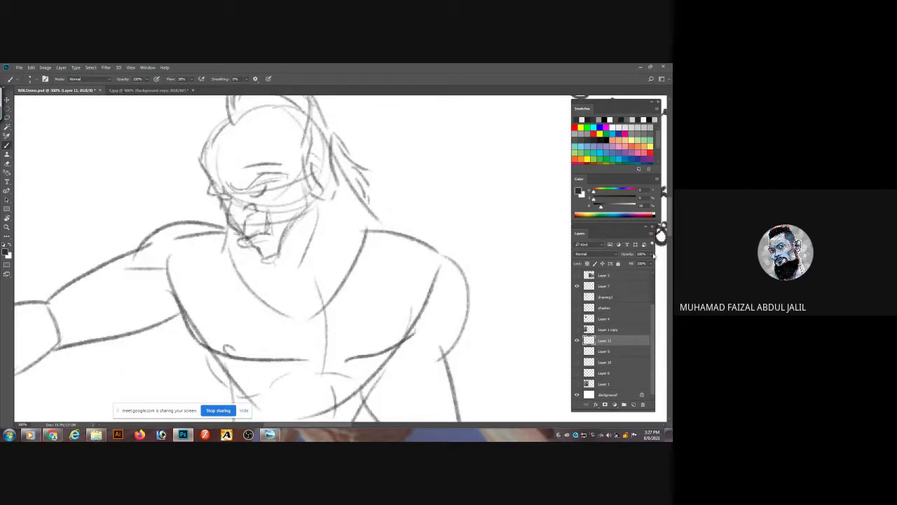
# - Set the drawing colour to black and choose the Kyle Ultimate Inking Thick 'n Thin brush at a reduced size
pyautogui.moveTo(599, 207); pyautogui.dragTo(593, 206)
pyautogui.click(31, 81)
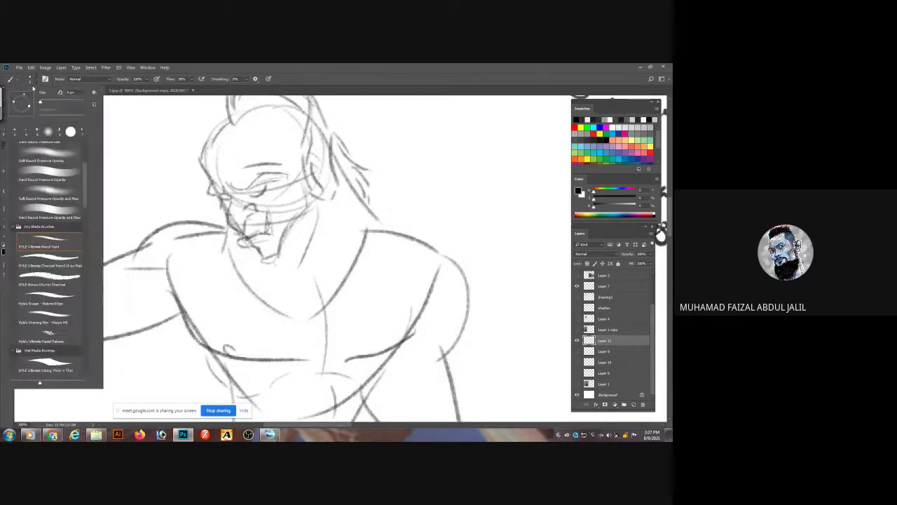
pyautogui.click(69, 367)
pyautogui.click(313, 181)
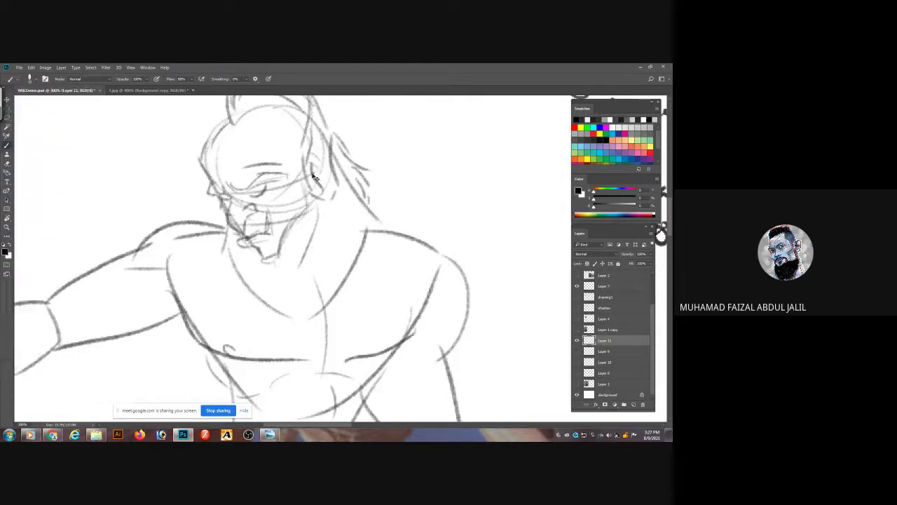
pyautogui.press('[')
pyautogui.press('[')
pyautogui.press('[')
# - Ink the swept-back tuft of hair above the forehead with dense black strokes along the sketched strands
pyautogui.moveTo(276, 140); pyautogui.dragTo(300, 172)
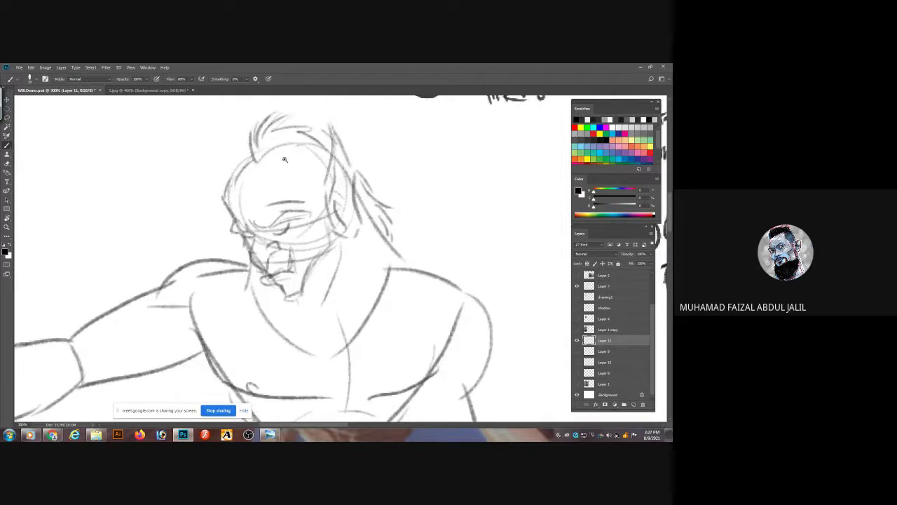
pyautogui.keyDown('ctrl'); pyautogui.click(288, 159); pyautogui.keyUp('ctrl')
pyautogui.scroll(2, 274, 159)
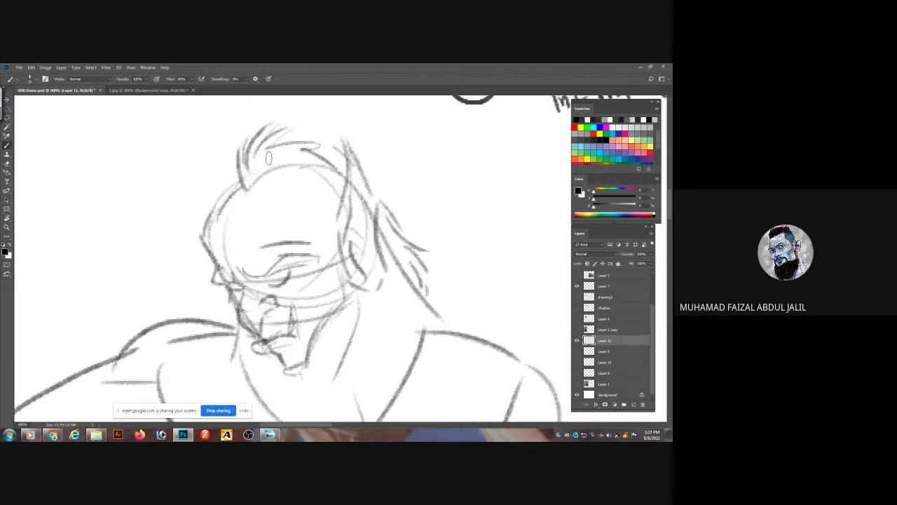
pyautogui.moveTo(246, 188)
pyautogui.mouseDown()
pyautogui.moveTo(241, 144)
pyautogui.moveTo(255, 125)
pyautogui.mouseUp()
pyautogui.moveTo(245, 165)
pyautogui.mouseDown()
pyautogui.moveTo(288, 122)
pyautogui.moveTo(258, 147)
pyautogui.moveTo(294, 126)
pyautogui.mouseUp()
pyautogui.moveTo(256, 151); pyautogui.dragTo(313, 143)
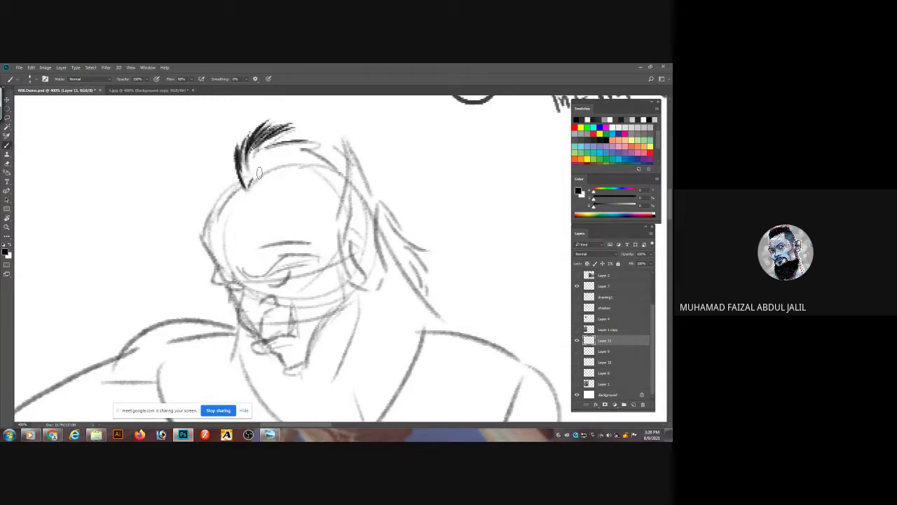
pyautogui.moveTo(248, 184)
pyautogui.mouseDown()
pyautogui.moveTo(241, 159)
pyautogui.moveTo(267, 148)
pyautogui.moveTo(322, 149)
pyautogui.moveTo(277, 168)
pyautogui.moveTo(307, 159)
pyautogui.moveTo(340, 164)
pyautogui.mouseUp()
pyautogui.moveTo(290, 147); pyautogui.dragTo(328, 146)
pyautogui.moveTo(273, 143); pyautogui.dragTo(309, 133)
pyautogui.moveTo(268, 154)
pyautogui.mouseDown()
pyautogui.moveTo(293, 136)
pyautogui.moveTo(300, 146)
pyautogui.mouseUp()
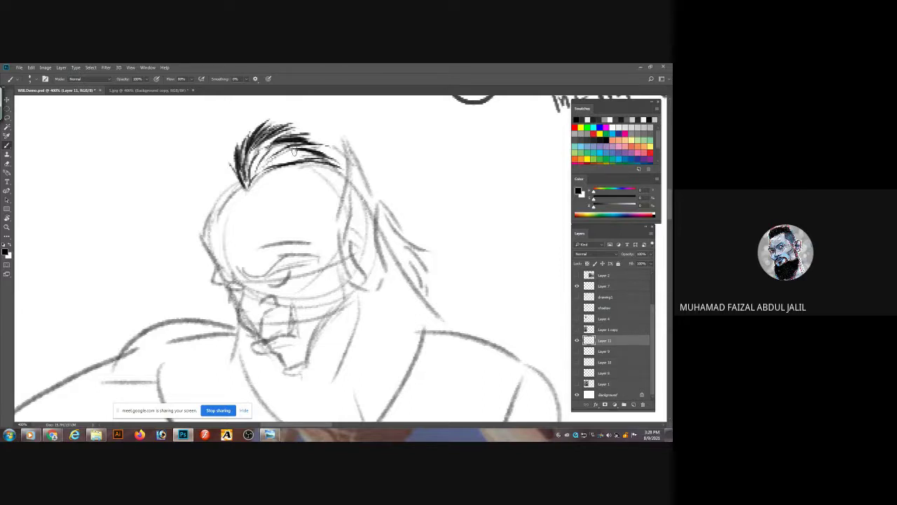
# - Ink the forehead contour and the facial features, from the brow, eye and nose down to the mouth, chin and jaw
pyautogui.moveTo(243, 180)
pyautogui.mouseDown()
pyautogui.moveTo(210, 211)
pyautogui.moveTo(204, 230)
pyautogui.moveTo(226, 268)
pyautogui.mouseUp()
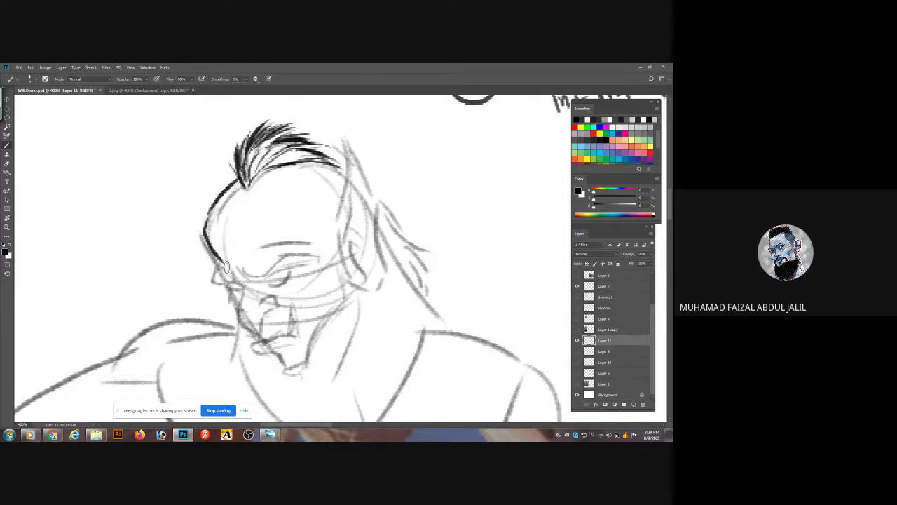
pyautogui.moveTo(245, 238); pyautogui.dragTo(246, 145)
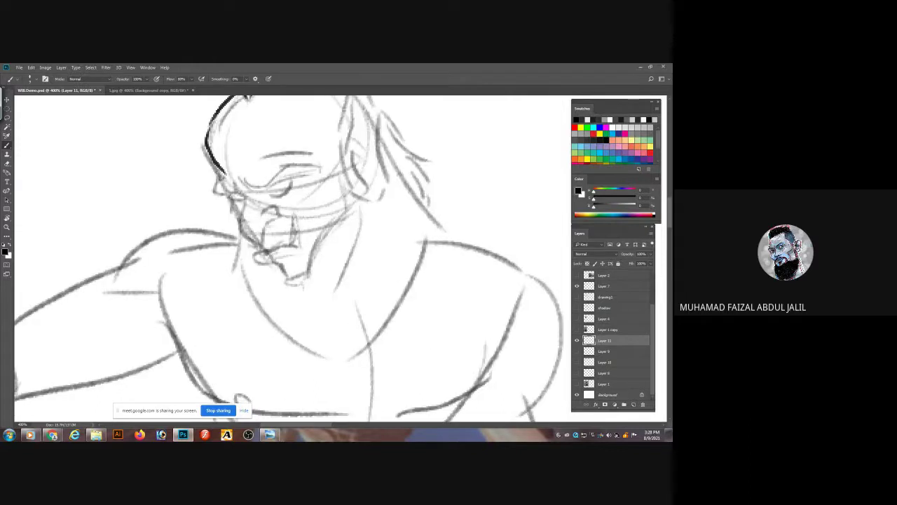
pyautogui.moveTo(223, 173)
pyautogui.mouseDown()
pyautogui.moveTo(229, 198)
pyautogui.moveTo(236, 184)
pyautogui.moveTo(243, 192)
pyautogui.moveTo(236, 180)
pyautogui.moveTo(244, 176)
pyautogui.moveTo(251, 190)
pyautogui.moveTo(324, 173)
pyautogui.moveTo(300, 171)
pyautogui.moveTo(317, 166)
pyautogui.moveTo(300, 155)
pyautogui.moveTo(255, 175)
pyautogui.moveTo(278, 190)
pyautogui.moveTo(277, 162)
pyautogui.moveTo(268, 198)
pyautogui.moveTo(291, 179)
pyautogui.mouseUp()
pyautogui.moveTo(246, 198)
pyautogui.mouseDown()
pyautogui.moveTo(239, 238)
pyautogui.moveTo(265, 249)
pyautogui.moveTo(279, 220)
pyautogui.moveTo(276, 209)
pyautogui.moveTo(261, 216)
pyautogui.moveTo(296, 205)
pyautogui.mouseUp()
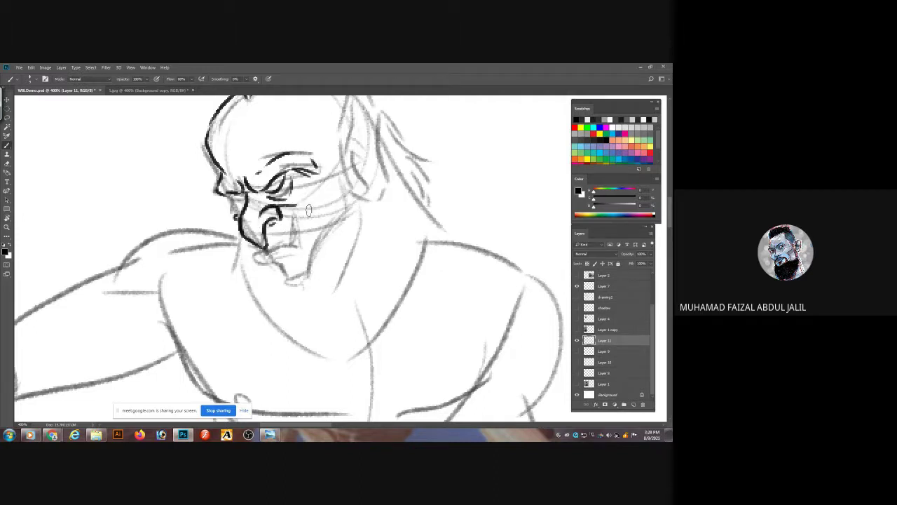
pyautogui.moveTo(322, 161); pyautogui.dragTo(319, 212)
pyautogui.moveTo(337, 168)
pyautogui.mouseDown()
pyautogui.moveTo(360, 204)
pyautogui.moveTo(356, 221)
pyautogui.moveTo(319, 244)
pyautogui.moveTo(269, 245)
pyautogui.moveTo(300, 234)
pyautogui.moveTo(255, 249)
pyautogui.moveTo(265, 268)
pyautogui.moveTo(300, 257)
pyautogui.moveTo(279, 254)
pyautogui.moveTo(289, 261)
pyautogui.moveTo(287, 278)
pyautogui.moveTo(306, 288)
pyautogui.moveTo(291, 284)
pyautogui.moveTo(305, 286)
pyautogui.moveTo(318, 259)
pyautogui.moveTo(319, 272)
pyautogui.moveTo(335, 233)
pyautogui.moveTo(311, 282)
pyautogui.mouseUp()
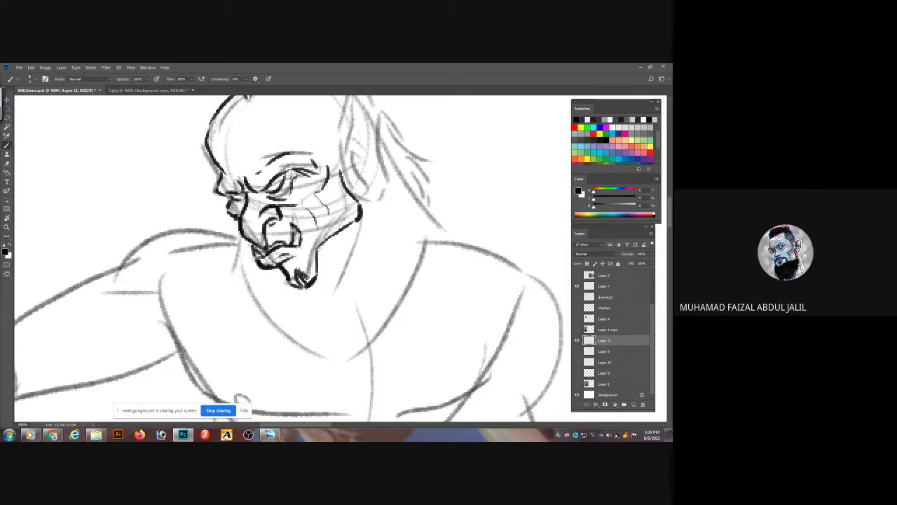
# - Ink the long pointed ear with its outer contour, lobe and inner folds
pyautogui.moveTo(293, 170); pyautogui.dragTo(277, 190)
pyautogui.moveTo(261, 162); pyautogui.dragTo(232, 166)
pyautogui.moveTo(298, 133)
pyautogui.mouseDown()
pyautogui.moveTo(240, 181)
pyautogui.moveTo(242, 193)
pyautogui.moveTo(284, 180)
pyautogui.moveTo(287, 111)
pyautogui.moveTo(326, 176)
pyautogui.moveTo(335, 251)
pyautogui.moveTo(313, 259)
pyautogui.mouseUp()
pyautogui.moveTo(293, 144)
pyautogui.mouseDown()
pyautogui.moveTo(298, 219)
pyautogui.moveTo(312, 230)
pyautogui.moveTo(307, 251)
pyautogui.mouseUp()
pyautogui.moveTo(299, 149)
pyautogui.mouseDown()
pyautogui.moveTo(317, 191)
pyautogui.moveTo(304, 223)
pyautogui.mouseUp()
pyautogui.moveTo(312, 185)
pyautogui.mouseDown()
pyautogui.moveTo(297, 224)
pyautogui.moveTo(288, 219)
pyautogui.mouseUp()
pyautogui.moveTo(283, 188); pyautogui.dragTo(287, 228)
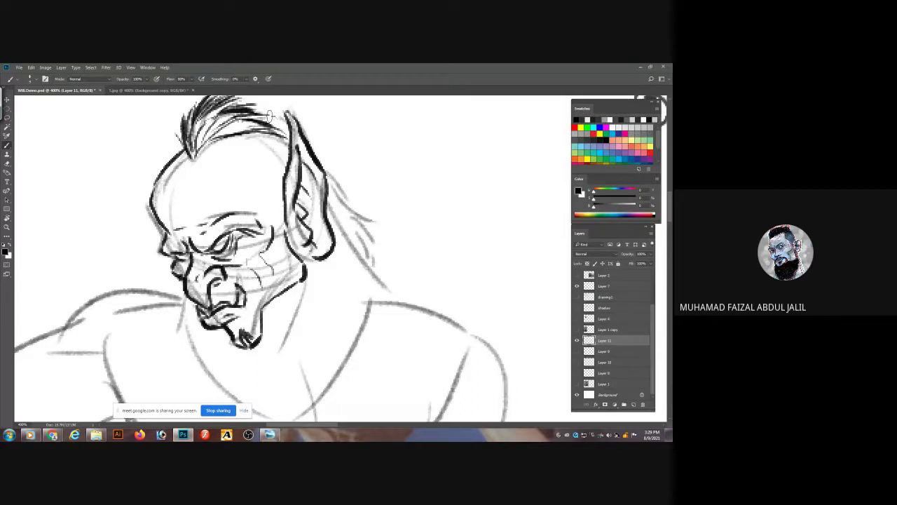
# - Ink the hair over the crown and the strands falling behind the ear along the back of the neck
pyautogui.moveTo(269, 114); pyautogui.dragTo(286, 129)
pyautogui.moveTo(324, 201); pyautogui.dragTo(393, 298)
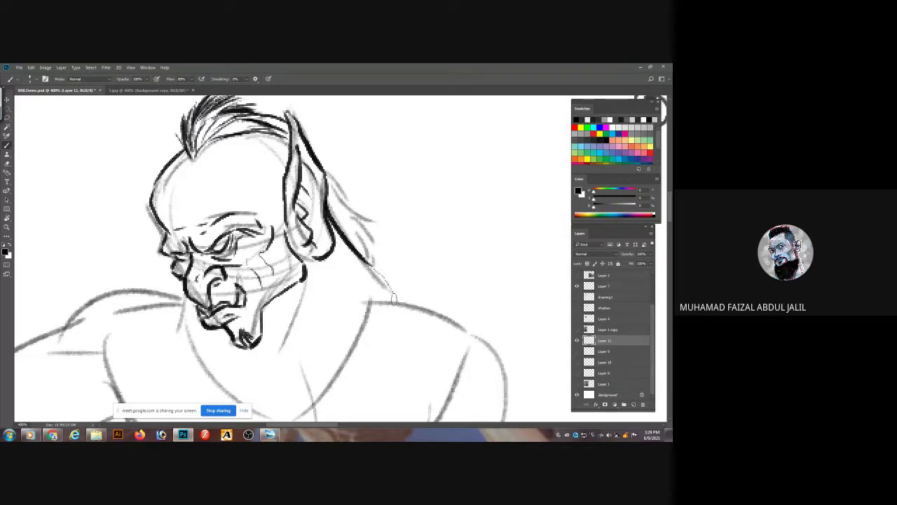
pyautogui.moveTo(326, 172)
pyautogui.mouseDown()
pyautogui.moveTo(355, 206)
pyautogui.moveTo(363, 234)
pyautogui.mouseUp()
pyautogui.moveTo(343, 196)
pyautogui.mouseDown()
pyautogui.moveTo(393, 265)
pyautogui.moveTo(391, 283)
pyautogui.moveTo(329, 203)
pyautogui.mouseUp()
pyautogui.moveTo(275, 126); pyautogui.dragTo(237, 120)
pyautogui.moveTo(256, 126)
pyautogui.mouseDown()
pyautogui.moveTo(223, 132)
pyautogui.moveTo(192, 161)
pyautogui.mouseUp()
# - Ink hatching strokes down the side of the neck and the contours where the neck meets the shoulders
pyautogui.moveTo(238, 204); pyautogui.dragTo(244, 100)
pyautogui.moveTo(320, 158); pyautogui.dragTo(301, 231)
pyautogui.moveTo(324, 184); pyautogui.dragTo(293, 241)
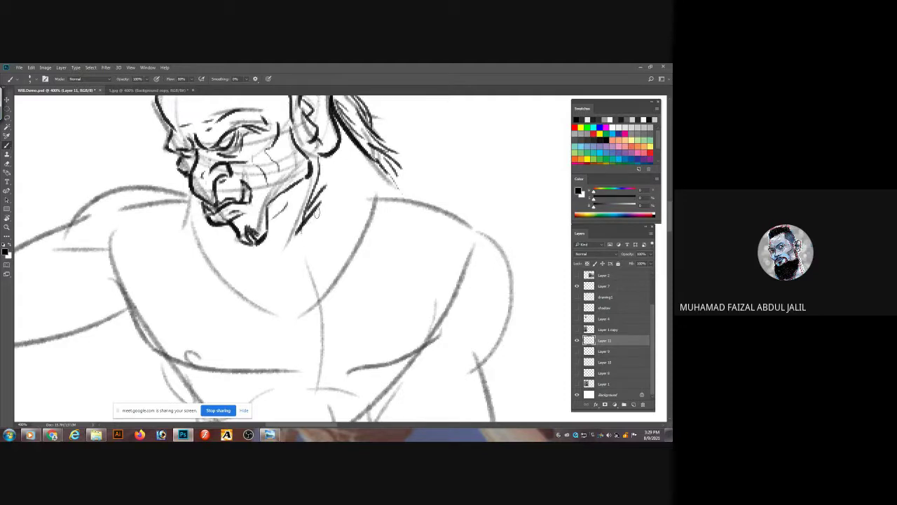
pyautogui.moveTo(321, 205); pyautogui.dragTo(293, 252)
pyautogui.moveTo(382, 171)
pyautogui.mouseDown()
pyautogui.moveTo(436, 210)
pyautogui.moveTo(397, 204)
pyautogui.moveTo(318, 251)
pyautogui.mouseUp()
pyautogui.moveTo(188, 195)
pyautogui.mouseDown()
pyautogui.moveTo(160, 181)
pyautogui.moveTo(76, 218)
pyautogui.moveTo(149, 300)
pyautogui.moveTo(153, 337)
pyautogui.moveTo(209, 366)
pyautogui.moveTo(301, 372)
pyautogui.moveTo(300, 282)
pyautogui.mouseUp()
# - Ink the chest muscles' inner and outer edges, with short hatching strokes beside the sternum
pyautogui.moveTo(319, 328)
pyautogui.mouseDown()
pyautogui.moveTo(313, 354)
pyautogui.moveTo(302, 360)
pyautogui.mouseUp()
pyautogui.moveTo(309, 338)
pyautogui.mouseDown()
pyautogui.moveTo(292, 361)
pyautogui.moveTo(281, 358)
pyautogui.mouseUp()
pyautogui.moveTo(286, 342); pyautogui.dragTo(258, 363)
pyautogui.moveTo(328, 323)
pyautogui.mouseDown()
pyautogui.moveTo(272, 254)
pyautogui.moveTo(336, 294)
pyautogui.mouseUp()
pyautogui.moveTo(377, 157); pyautogui.dragTo(396, 234)
pyautogui.moveTo(394, 239)
pyautogui.mouseDown()
pyautogui.moveTo(366, 282)
pyautogui.moveTo(357, 275)
pyautogui.mouseUp()
# - Ink the rounded outer contour of the lowered arm's shoulder, undoing the first stroke and redrawing it
pyautogui.moveTo(382, 135)
pyautogui.mouseDown()
pyautogui.moveTo(410, 156)
pyautogui.moveTo(418, 150)
pyautogui.moveTo(463, 228)
pyautogui.mouseUp()
pyautogui.hotkey('ctrl', 'z')
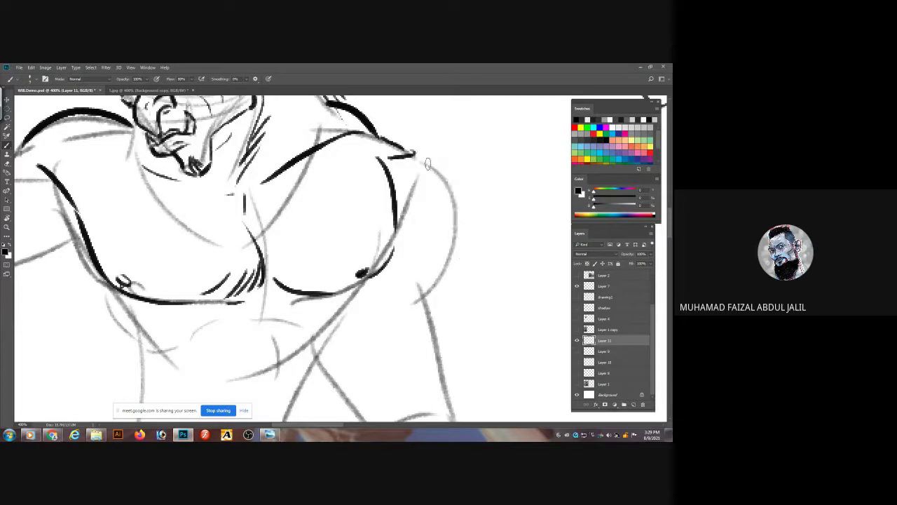
pyautogui.moveTo(415, 156)
pyautogui.mouseDown()
pyautogui.moveTo(444, 223)
pyautogui.moveTo(419, 284)
pyautogui.mouseUp()
pyautogui.moveTo(408, 256); pyautogui.dragTo(363, 138)
# - Ink the rib-cage arcs beneath the chest and the side contour below the outstretched arm's armpit
pyautogui.moveTo(303, 156)
pyautogui.mouseDown()
pyautogui.moveTo(296, 208)
pyautogui.moveTo(239, 196)
pyautogui.mouseUp()
pyautogui.moveTo(224, 190); pyautogui.dragTo(163, 210)
pyautogui.moveTo(150, 219)
pyautogui.mouseDown()
pyautogui.moveTo(106, 227)
pyautogui.moveTo(68, 193)
pyautogui.mouseUp()
pyautogui.moveTo(48, 175); pyautogui.dragTo(127, 219)
pyautogui.moveTo(90, 178); pyautogui.dragTo(161, 245)
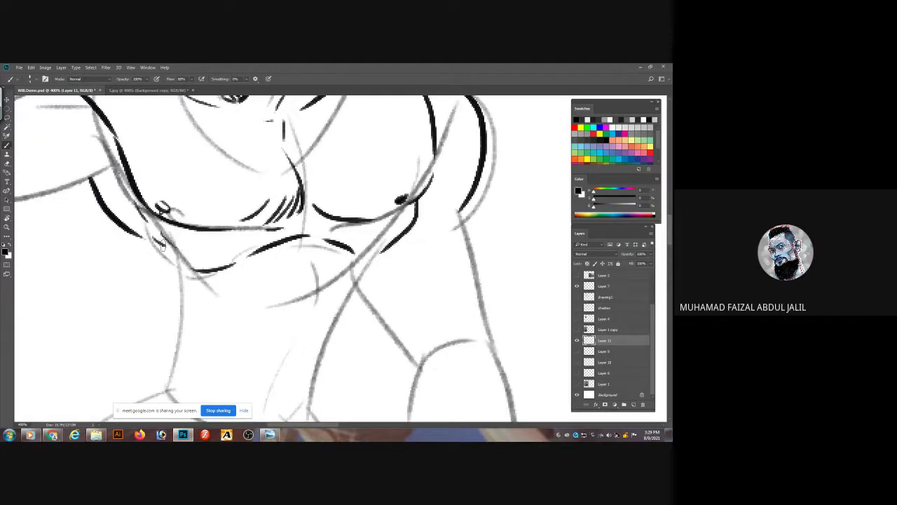
# - Ink both sides of the waist, the navel and the short muscle lines above the hips
pyautogui.scroll(-5, 147, 242)
pyautogui.moveTo(181, 168); pyautogui.dragTo(184, 277)
pyautogui.moveTo(325, 143); pyautogui.dragTo(315, 188)
pyautogui.moveTo(385, 139)
pyautogui.mouseDown()
pyautogui.moveTo(349, 188)
pyautogui.moveTo(313, 287)
pyautogui.moveTo(289, 273)
pyautogui.mouseUp()
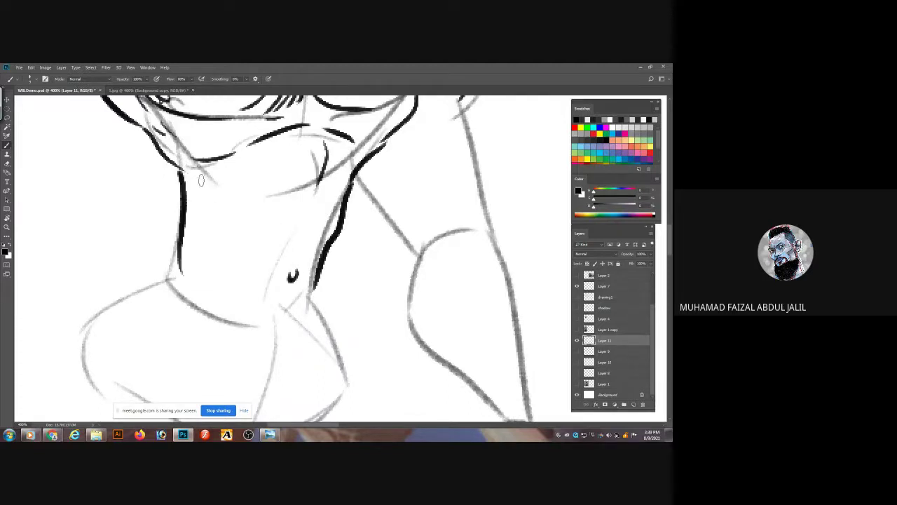
pyautogui.moveTo(200, 211)
pyautogui.mouseDown()
pyautogui.moveTo(202, 249)
pyautogui.moveTo(163, 286)
pyautogui.moveTo(223, 301)
pyautogui.mouseUp()
pyautogui.moveTo(299, 293)
pyautogui.mouseDown()
pyautogui.moveTo(293, 302)
pyautogui.moveTo(324, 309)
pyautogui.moveTo(306, 304)
pyautogui.mouseUp()
pyautogui.moveTo(306, 271)
pyautogui.mouseDown()
pyautogui.moveTo(206, 301)
pyautogui.moveTo(215, 303)
pyautogui.mouseUp()
# - Ink the lowered arm's upper-arm contours and biceps curve, with hatching at its base and a crease by the armpit
pyautogui.moveTo(280, 186); pyautogui.dragTo(335, 265)
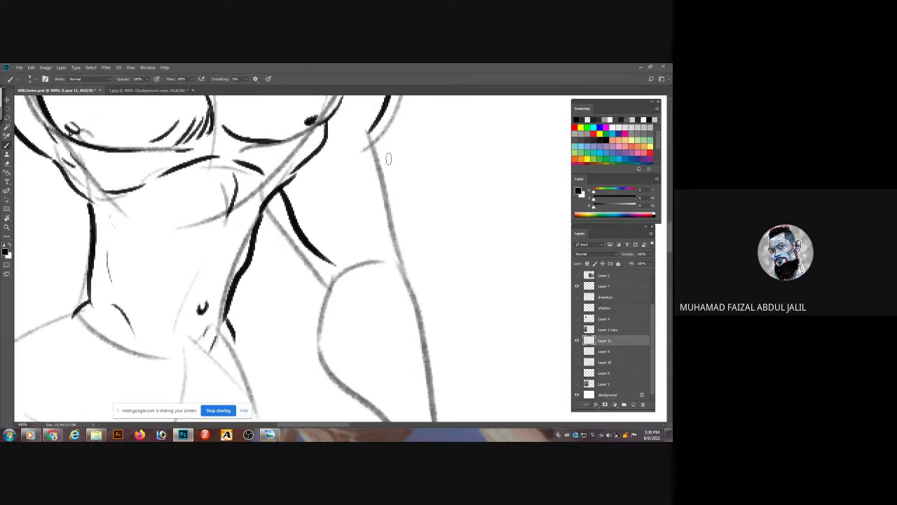
pyautogui.moveTo(358, 164); pyautogui.dragTo(355, 249)
pyautogui.moveTo(371, 135); pyautogui.dragTo(398, 245)
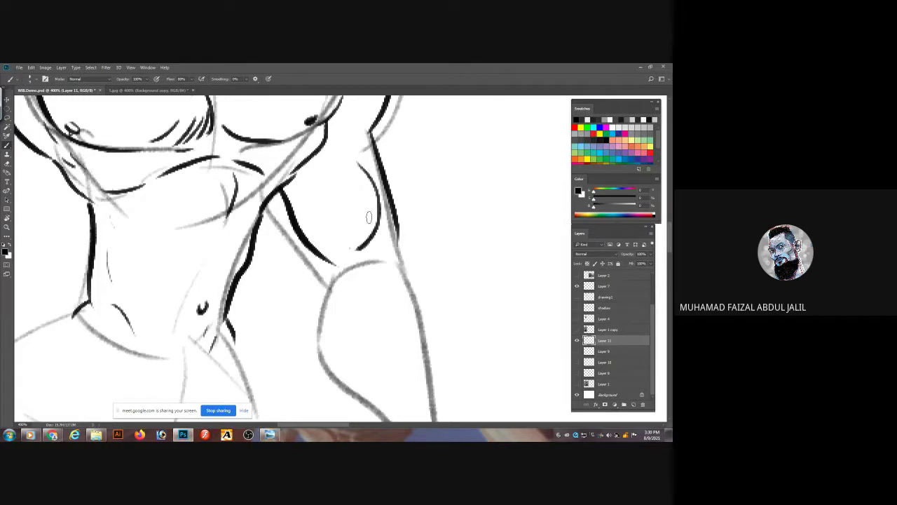
pyautogui.moveTo(370, 206); pyautogui.dragTo(350, 250)
pyautogui.moveTo(354, 223)
pyautogui.mouseDown()
pyautogui.moveTo(344, 249)
pyautogui.moveTo(336, 243)
pyautogui.mouseUp()
pyautogui.moveTo(332, 223); pyautogui.dragTo(326, 237)
pyautogui.moveTo(326, 145); pyautogui.dragTo(298, 200)
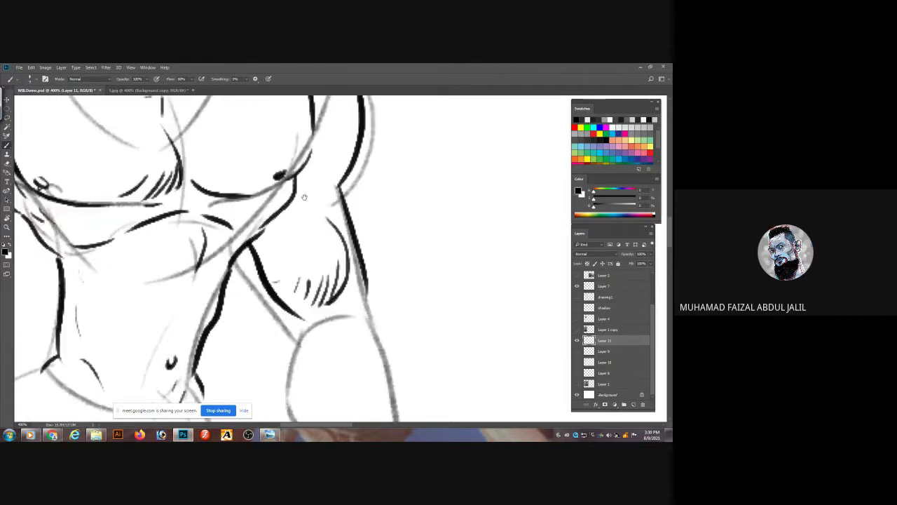
pyautogui.moveTo(314, 166); pyautogui.dragTo(326, 191)
# - Ink the abdominal muscle lines down the centre and side of the stomach
pyautogui.moveTo(297, 152); pyautogui.dragTo(353, 190)
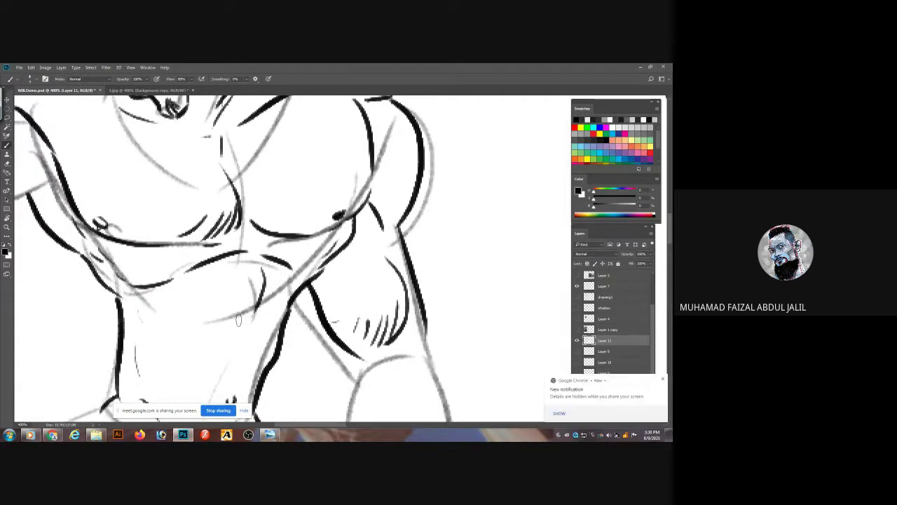
pyautogui.moveTo(254, 320); pyautogui.dragTo(240, 384)
pyautogui.moveTo(230, 327); pyautogui.dragTo(214, 331)
pyautogui.moveTo(168, 290); pyautogui.dragTo(175, 320)
pyautogui.moveTo(178, 334); pyautogui.dragTo(180, 349)
# - Hatch the inner edge of the chest muscle above the lowered arm's side and ink the line beneath the chin
pyautogui.moveTo(175, 284); pyautogui.dragTo(243, 345)
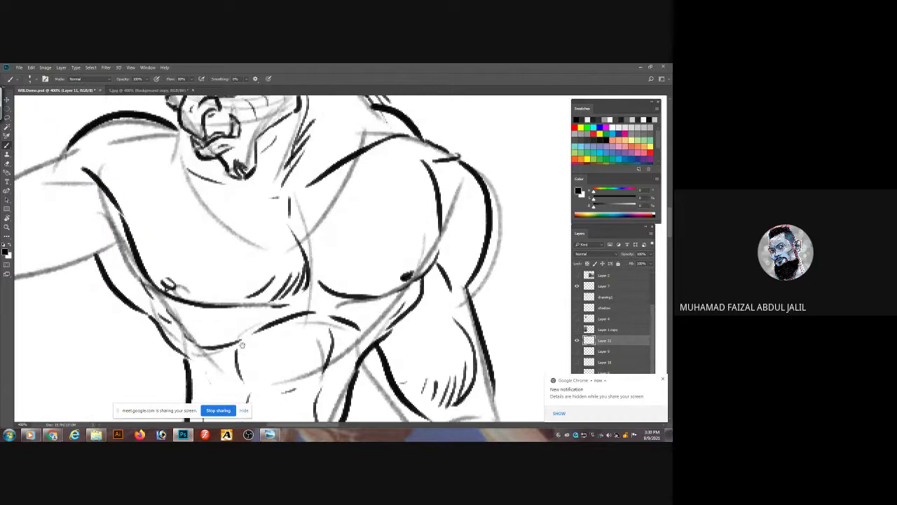
pyautogui.moveTo(319, 261); pyautogui.dragTo(341, 286)
pyautogui.moveTo(333, 268); pyautogui.dragTo(351, 280)
pyautogui.moveTo(323, 236); pyautogui.dragTo(350, 261)
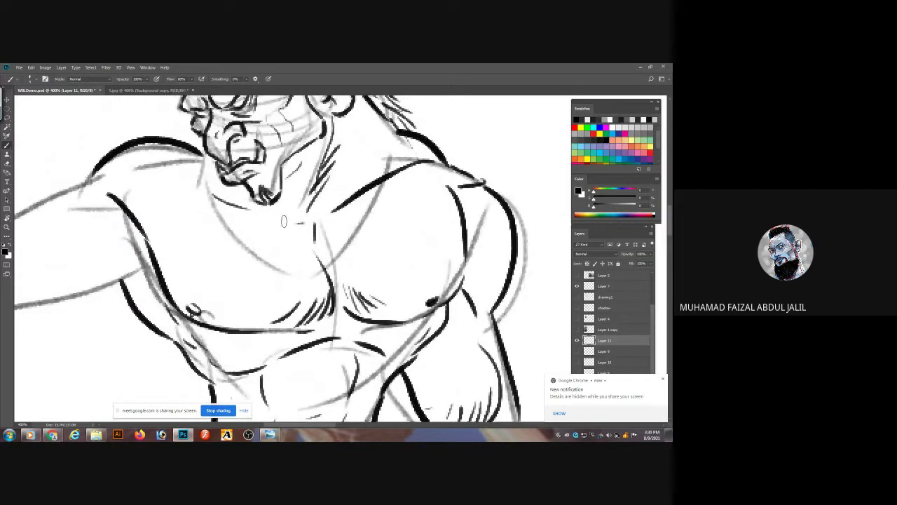
pyautogui.moveTo(284, 220); pyautogui.dragTo(249, 212)
pyautogui.moveTo(282, 163); pyautogui.dragTo(310, 144)
pyautogui.moveTo(296, 194)
pyautogui.mouseDown()
pyautogui.moveTo(378, 201)
pyautogui.moveTo(357, 197)
pyautogui.mouseUp()
# - Ink the upper and lower contours of the outstretched arm from shoulder to forearm, with short strokes at the elbow and armpit
pyautogui.moveTo(258, 179)
pyautogui.mouseDown()
pyautogui.moveTo(265, 187)
pyautogui.moveTo(501, 156)
pyautogui.moveTo(468, 141)
pyautogui.mouseUp()
pyautogui.moveTo(336, 113); pyautogui.dragTo(201, 170)
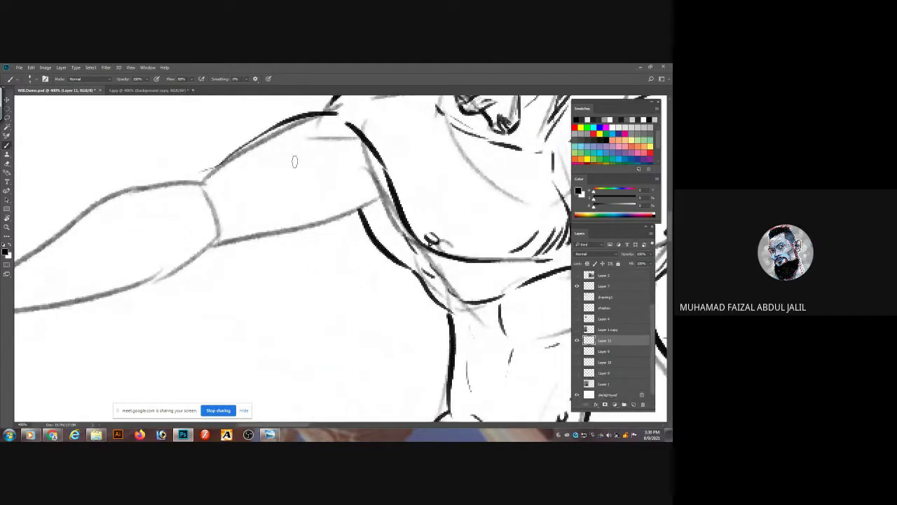
pyautogui.moveTo(390, 192)
pyautogui.mouseDown()
pyautogui.moveTo(359, 213)
pyautogui.moveTo(218, 244)
pyautogui.moveTo(381, 185)
pyautogui.mouseUp()
pyautogui.moveTo(359, 138)
pyautogui.mouseDown()
pyautogui.moveTo(263, 152)
pyautogui.moveTo(149, 230)
pyautogui.mouseUp()
pyautogui.moveTo(391, 171)
pyautogui.mouseDown()
pyautogui.moveTo(375, 192)
pyautogui.moveTo(133, 283)
pyautogui.mouseUp()
pyautogui.moveTo(320, 211)
pyautogui.mouseDown()
pyautogui.moveTo(285, 170)
pyautogui.moveTo(281, 208)
pyautogui.mouseUp()
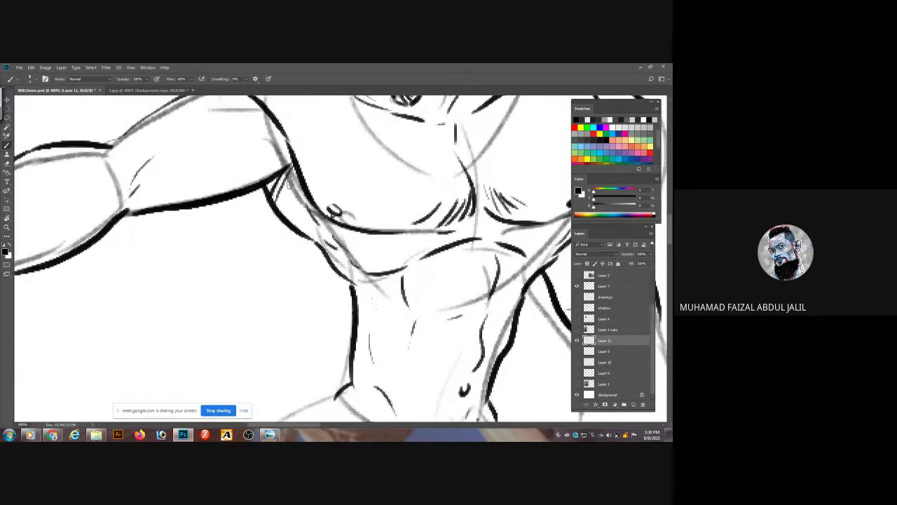
pyautogui.moveTo(281, 177)
pyautogui.mouseDown()
pyautogui.moveTo(290, 204)
pyautogui.moveTo(308, 218)
pyautogui.mouseUp()
# - Ink both contours of the lowered arm's forearm from the elbow to the wrist
pyautogui.moveTo(283, 137)
pyautogui.mouseDown()
pyautogui.moveTo(274, 169)
pyautogui.moveTo(257, 180)
pyautogui.moveTo(248, 128)
pyautogui.moveTo(8, 200)
pyautogui.mouseUp()
pyautogui.moveTo(306, 291)
pyautogui.mouseDown()
pyautogui.moveTo(305, 197)
pyautogui.moveTo(319, 165)
pyautogui.moveTo(293, 214)
pyautogui.mouseUp()
pyautogui.moveTo(343, 275)
pyautogui.mouseDown()
pyautogui.moveTo(320, 187)
pyautogui.moveTo(332, 190)
pyautogui.moveTo(297, 244)
pyautogui.moveTo(386, 351)
pyautogui.mouseUp()
pyautogui.moveTo(365, 167); pyautogui.dragTo(414, 366)
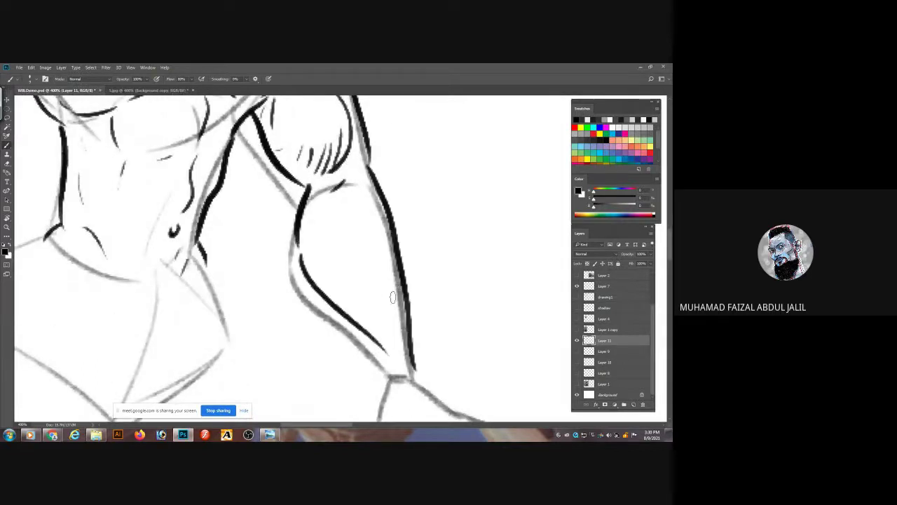
# - Ink the wrist edge, the thumb and the first clawed finger of the lowered hand
pyautogui.moveTo(381, 280)
pyautogui.mouseDown()
pyautogui.moveTo(345, 238)
pyautogui.moveTo(324, 83)
pyautogui.moveTo(340, 67)
pyautogui.mouseUp()
pyautogui.moveTo(377, 121)
pyautogui.mouseDown()
pyautogui.moveTo(381, 128)
pyautogui.moveTo(347, 140)
pyautogui.moveTo(339, 189)
pyautogui.moveTo(346, 236)
pyautogui.moveTo(384, 284)
pyautogui.moveTo(386, 245)
pyautogui.moveTo(370, 237)
pyautogui.moveTo(366, 205)
pyautogui.moveTo(398, 222)
pyautogui.mouseUp()
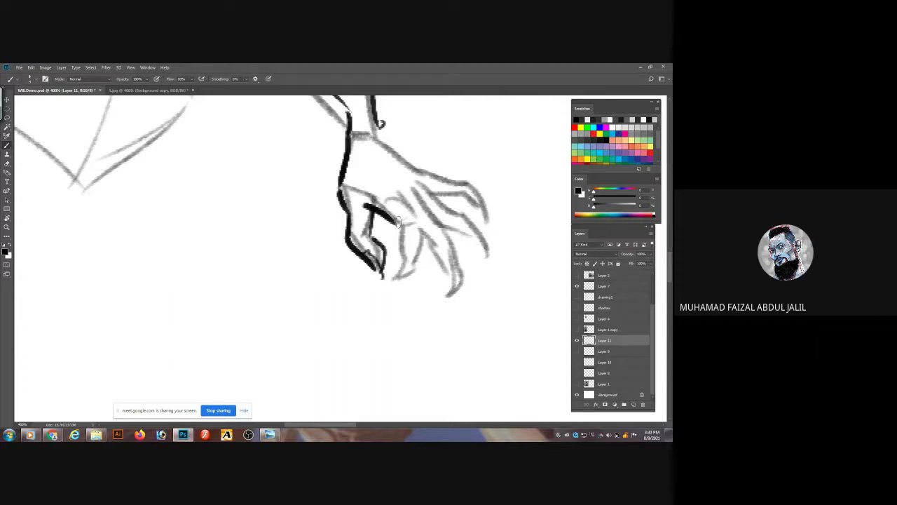
pyautogui.moveTo(395, 182); pyautogui.dragTo(422, 226)
pyautogui.moveTo(411, 220)
pyautogui.mouseDown()
pyautogui.moveTo(382, 143)
pyautogui.moveTo(372, 177)
pyautogui.mouseUp()
pyautogui.moveTo(395, 149); pyautogui.dragTo(382, 214)
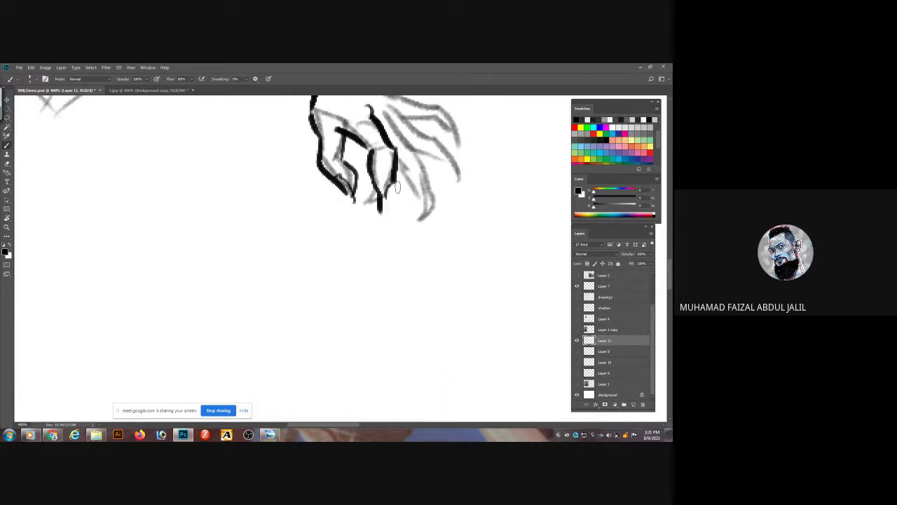
pyautogui.moveTo(396, 180); pyautogui.dragTo(368, 232)
# - Ink the two middle clawed fingers of the lowered hand over the grey sketch
pyautogui.moveTo(418, 185)
pyautogui.mouseDown()
pyautogui.moveTo(329, 222)
pyautogui.moveTo(311, 285)
pyautogui.mouseUp()
pyautogui.moveTo(274, 202)
pyautogui.mouseDown()
pyautogui.moveTo(317, 257)
pyautogui.moveTo(322, 301)
pyautogui.mouseUp()
pyautogui.moveTo(305, 251)
pyautogui.mouseDown()
pyautogui.moveTo(336, 304)
pyautogui.moveTo(335, 330)
pyautogui.mouseUp()
pyautogui.moveTo(286, 198)
pyautogui.mouseDown()
pyautogui.moveTo(334, 246)
pyautogui.moveTo(339, 268)
pyautogui.moveTo(343, 255)
pyautogui.moveTo(353, 283)
pyautogui.mouseUp()
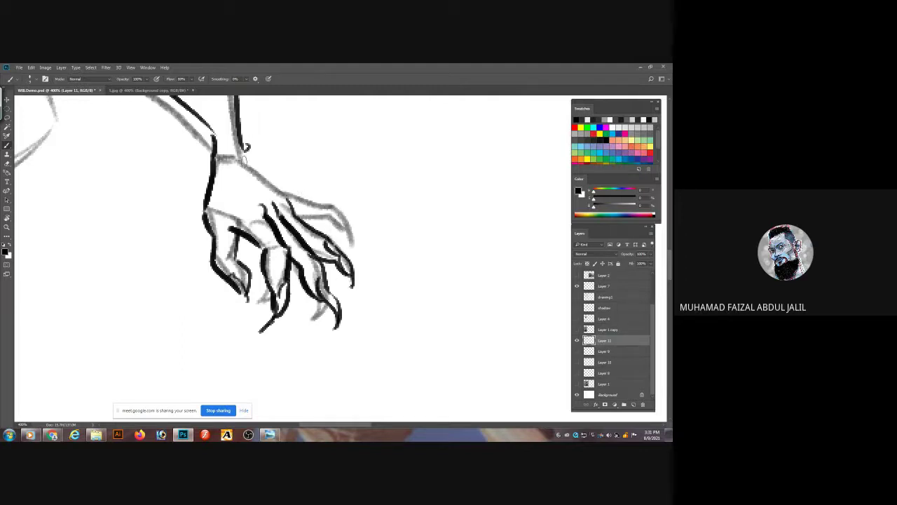
# - Ink the back of the lowered hand from the wrist down to its last clawed finger
pyautogui.moveTo(244, 160)
pyautogui.mouseDown()
pyautogui.moveTo(336, 208)
pyautogui.moveTo(327, 212)
pyautogui.moveTo(357, 226)
pyautogui.moveTo(365, 246)
pyautogui.mouseUp()
pyautogui.moveTo(299, 170); pyautogui.dragTo(539, 257)
pyautogui.moveTo(491, 176); pyautogui.dragTo(619, 265)
pyautogui.moveTo(442, 203); pyautogui.dragTo(454, 216)
# - Ink the wrist edges, palm edge and lower two clawed fingers of the outstretched hand
pyautogui.moveTo(231, 140); pyautogui.dragTo(480, 340)
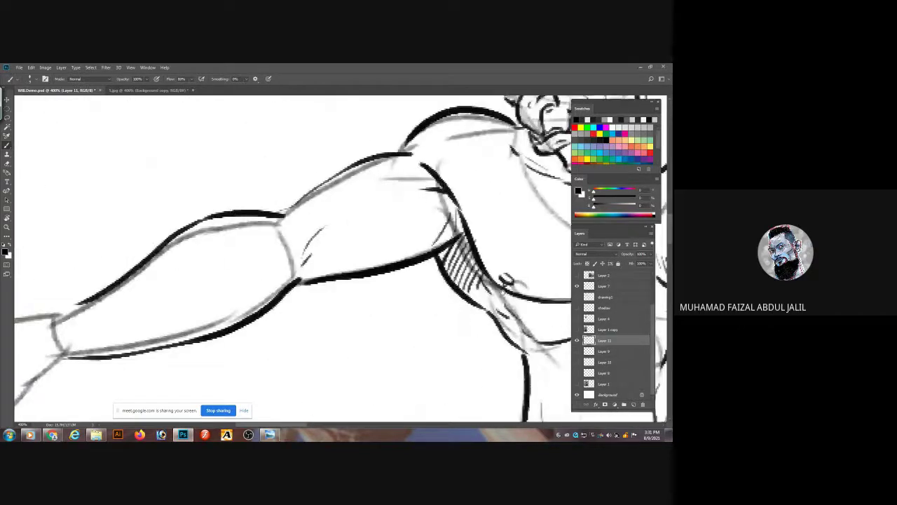
pyautogui.moveTo(111, 308)
pyautogui.mouseDown()
pyautogui.moveTo(308, 224)
pyautogui.moveTo(272, 246)
pyautogui.moveTo(271, 214)
pyautogui.moveTo(135, 231)
pyautogui.mouseUp()
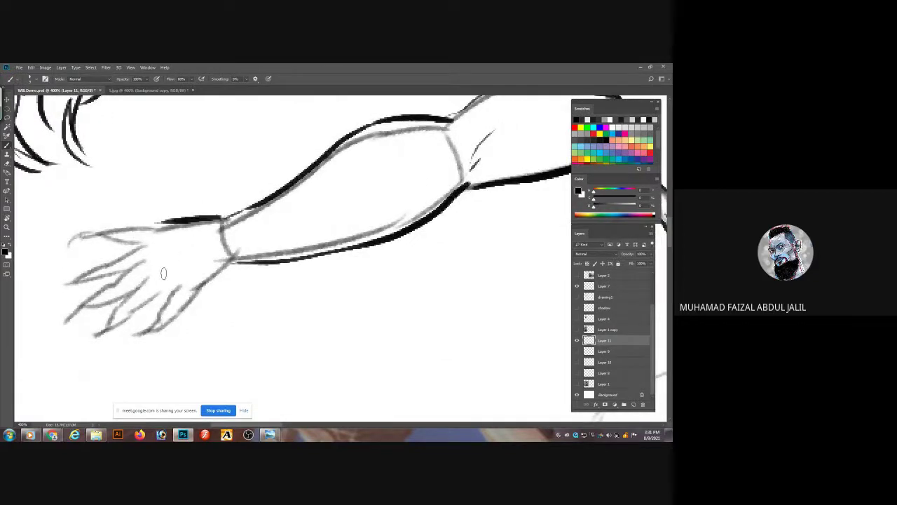
pyautogui.moveTo(162, 263)
pyautogui.mouseDown()
pyautogui.moveTo(146, 279)
pyautogui.moveTo(174, 293)
pyautogui.moveTo(167, 309)
pyautogui.moveTo(191, 319)
pyautogui.moveTo(155, 323)
pyautogui.moveTo(142, 352)
pyautogui.mouseUp()
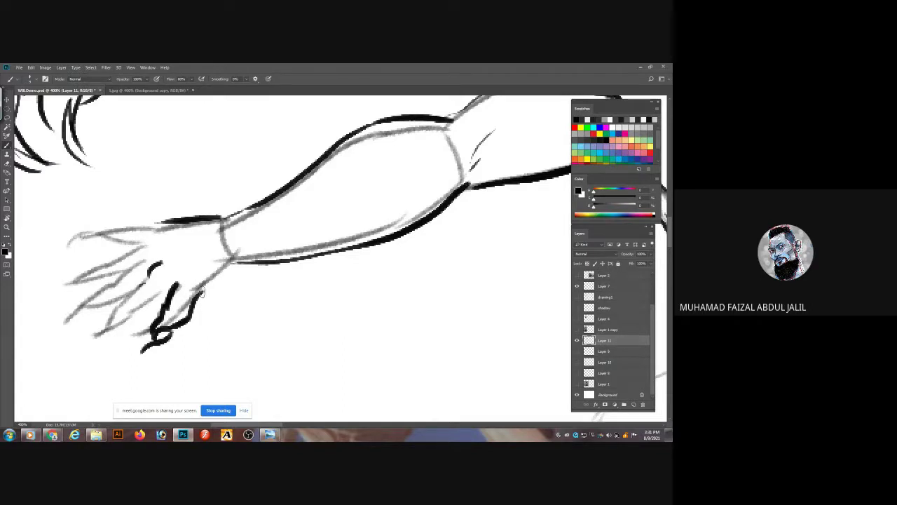
pyautogui.moveTo(202, 293); pyautogui.dragTo(322, 202)
pyautogui.moveTo(252, 219); pyautogui.dragTo(214, 267)
pyautogui.moveTo(274, 238)
pyautogui.mouseDown()
pyautogui.moveTo(210, 276)
pyautogui.moveTo(200, 298)
pyautogui.moveTo(225, 269)
pyautogui.mouseUp()
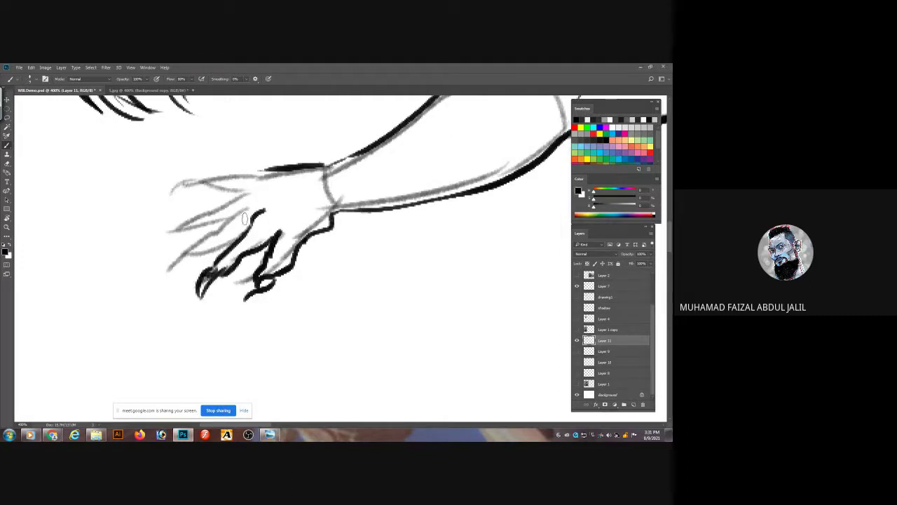
# - Ink the remaining upper clawed fingers of the outstretched hand and add short tendon strokes on its back
pyautogui.moveTo(248, 203)
pyautogui.mouseDown()
pyautogui.moveTo(176, 274)
pyautogui.moveTo(224, 205)
pyautogui.moveTo(195, 218)
pyautogui.moveTo(223, 224)
pyautogui.moveTo(172, 239)
pyautogui.moveTo(200, 228)
pyautogui.mouseUp()
pyautogui.moveTo(267, 168)
pyautogui.mouseDown()
pyautogui.moveTo(209, 175)
pyautogui.moveTo(236, 187)
pyautogui.moveTo(196, 183)
pyautogui.moveTo(175, 200)
pyautogui.mouseUp()
pyautogui.moveTo(175, 200); pyautogui.dragTo(201, 191)
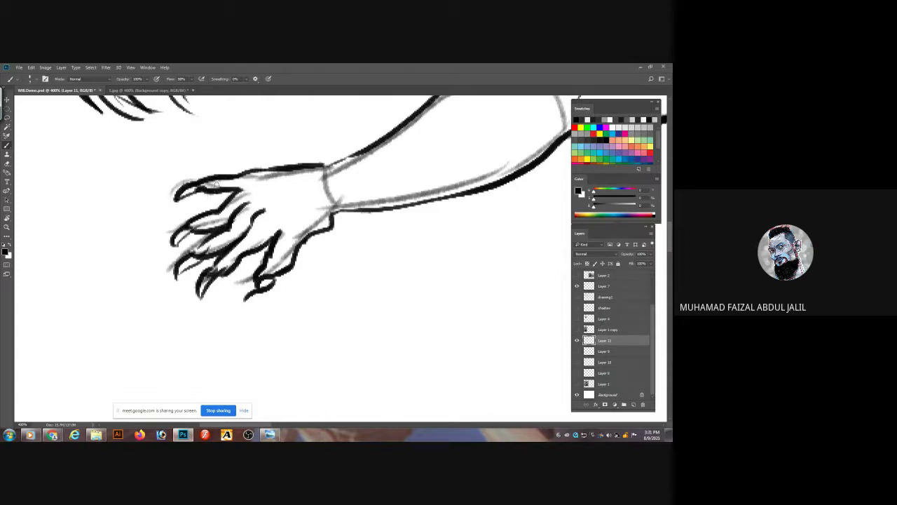
pyautogui.moveTo(254, 201)
pyautogui.mouseDown()
pyautogui.moveTo(313, 197)
pyautogui.moveTo(291, 184)
pyautogui.moveTo(231, 182)
pyautogui.moveTo(28, 223)
pyautogui.mouseUp()
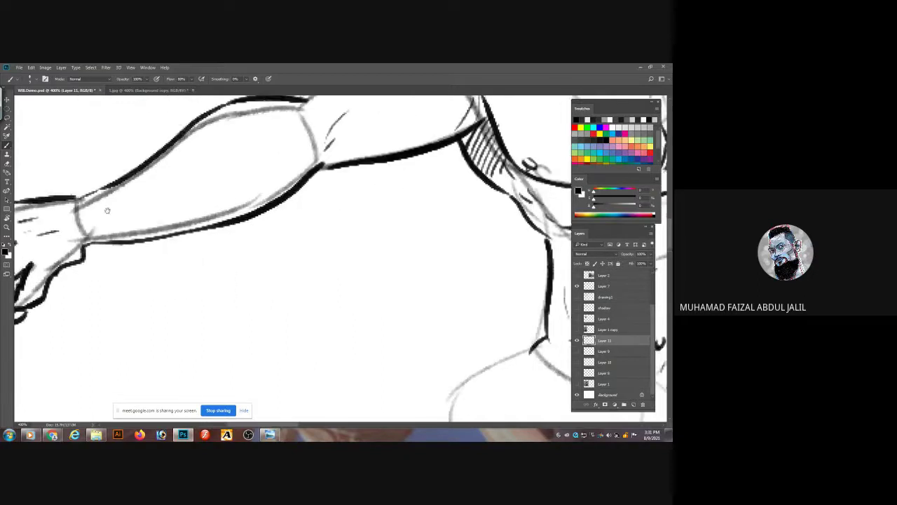
# - Hatch the upper part of the outstretched arm and add short muscle strokes on the forearm beside the elbow
pyautogui.moveTo(307, 142)
pyautogui.mouseDown()
pyautogui.moveTo(324, 112)
pyautogui.moveTo(362, 126)
pyautogui.mouseUp()
pyautogui.moveTo(269, 139); pyautogui.dragTo(245, 181)
pyautogui.moveTo(368, 214); pyautogui.dragTo(122, 124)
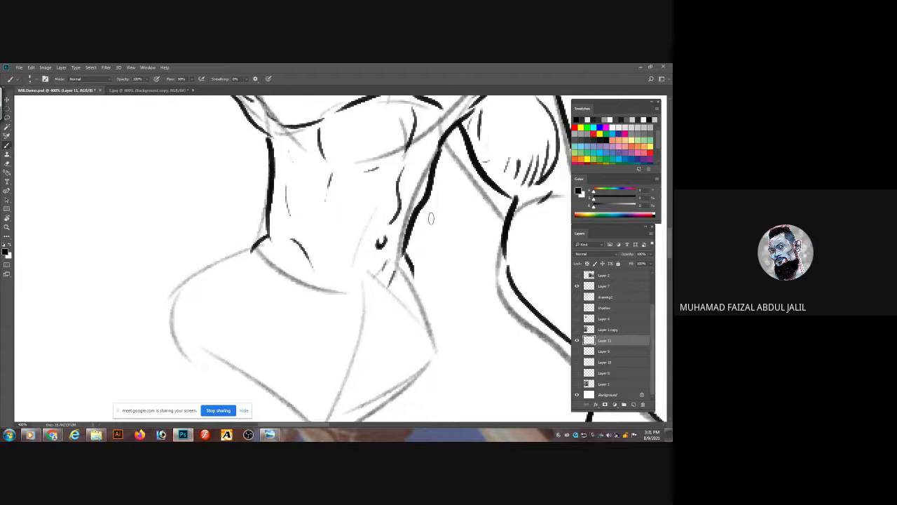
# - Toggle the visibility of the Background layer and Layer 11 to check the inked figure as a whole
pyautogui.hotkey('ctrl', '-')
pyautogui.hotkey('ctrl', '-')
pyautogui.hotkey('ctrl', '-')
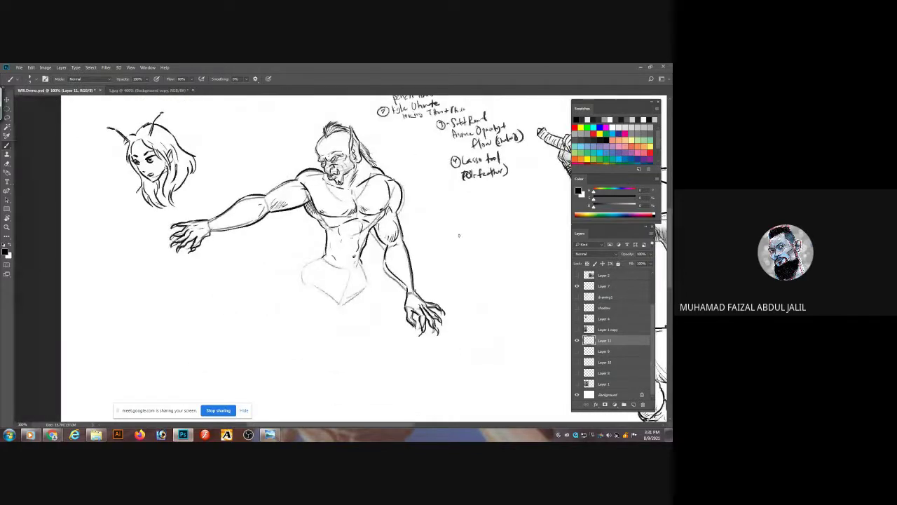
pyautogui.click(578, 395)
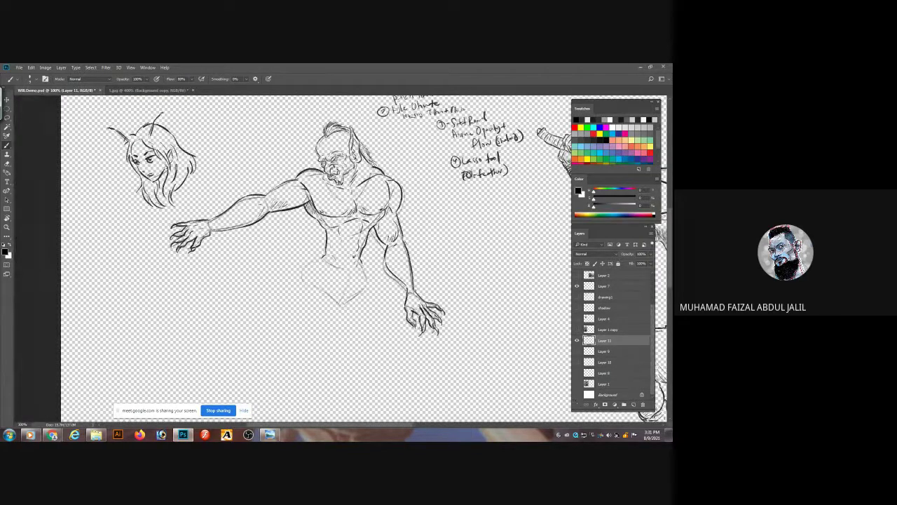
pyautogui.click(578, 394)
pyautogui.click(577, 341)
pyautogui.click(577, 341)
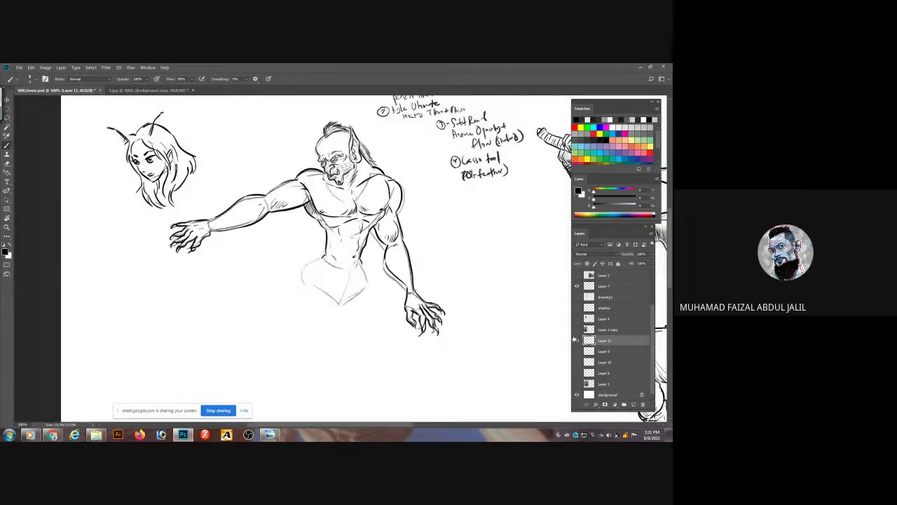
# - Add ink accents to the forehead, collarbone and neck, and hatch the groove between chest and shoulder
pyautogui.scroll(6, 345, 204)
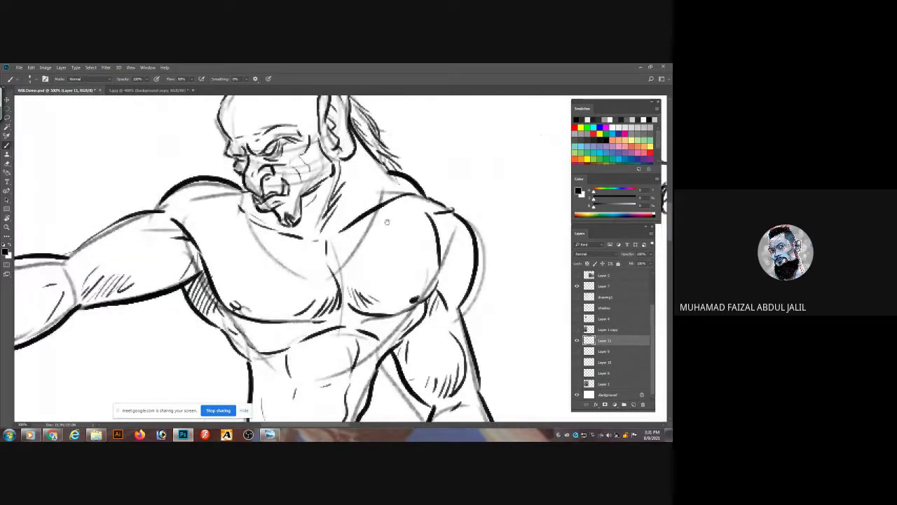
pyautogui.moveTo(315, 199)
pyautogui.mouseDown()
pyautogui.moveTo(330, 235)
pyautogui.moveTo(323, 196)
pyautogui.moveTo(322, 208)
pyautogui.mouseUp()
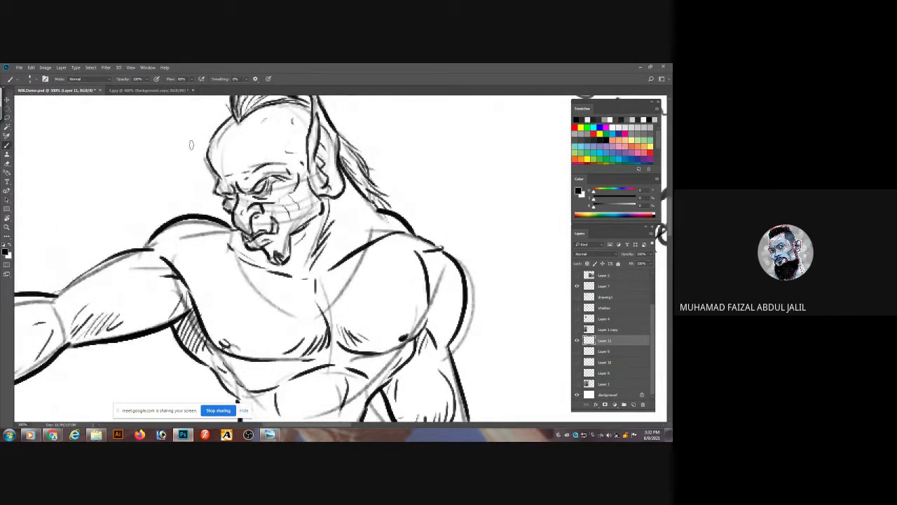
pyautogui.moveTo(307, 229); pyautogui.dragTo(293, 249)
pyautogui.moveTo(227, 231); pyautogui.dragTo(208, 229)
pyautogui.moveTo(389, 281); pyautogui.dragTo(369, 242)
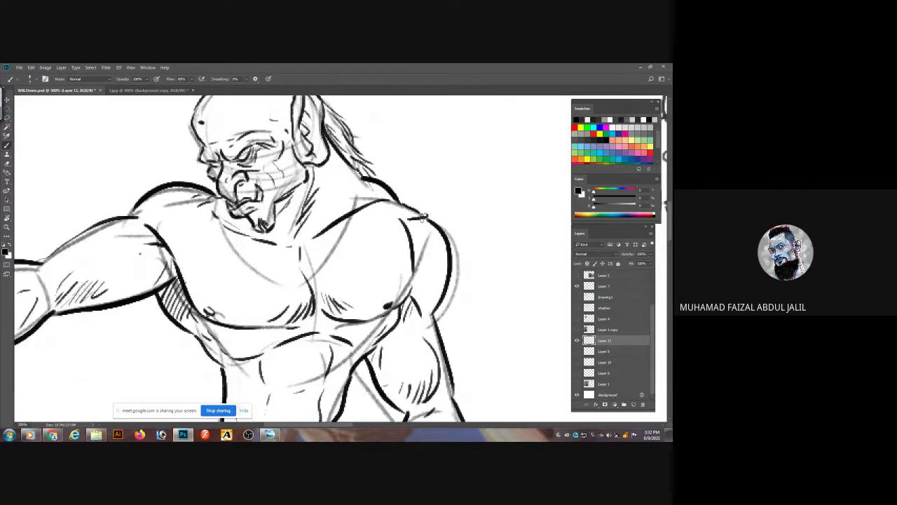
pyautogui.moveTo(424, 222); pyautogui.dragTo(418, 254)
pyautogui.moveTo(350, 201)
pyautogui.mouseDown()
pyautogui.moveTo(332, 216)
pyautogui.moveTo(343, 225)
pyautogui.mouseUp()
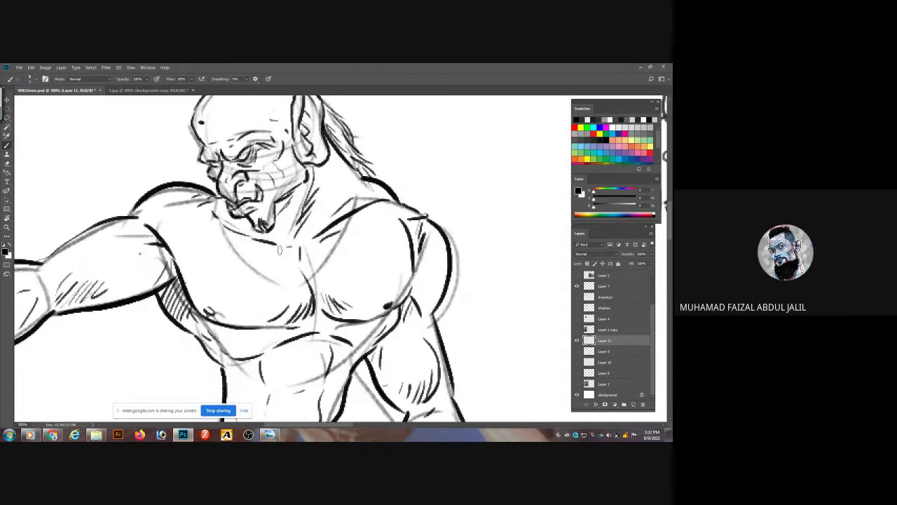
# - Add short strokes below the neck and hatch the ribs and the side of the waist
pyautogui.moveTo(284, 250); pyautogui.dragTo(268, 247)
pyautogui.moveTo(256, 245); pyautogui.dragTo(244, 242)
pyautogui.moveTo(284, 275); pyautogui.dragTo(256, 176)
pyautogui.moveTo(297, 254)
pyautogui.mouseDown()
pyautogui.moveTo(280, 290)
pyautogui.moveTo(265, 285)
pyautogui.mouseUp()
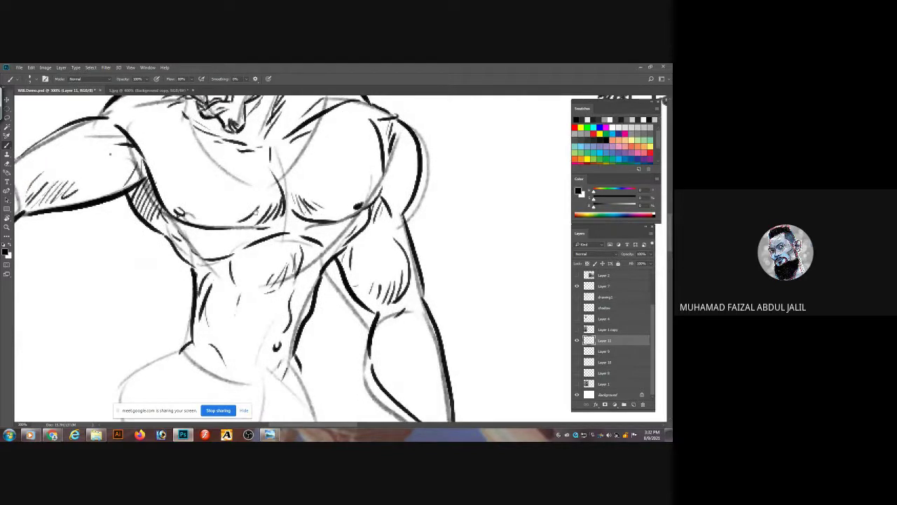
pyautogui.moveTo(211, 283); pyautogui.dragTo(204, 397)
pyautogui.moveTo(272, 193)
pyautogui.mouseDown()
pyautogui.moveTo(244, 213)
pyautogui.moveTo(262, 244)
pyautogui.mouseUp()
# - Refine the face with strokes on the forehead, around the eye, inside the mouth, on the chin and at the ear
pyautogui.scroll(1, 248, 221)
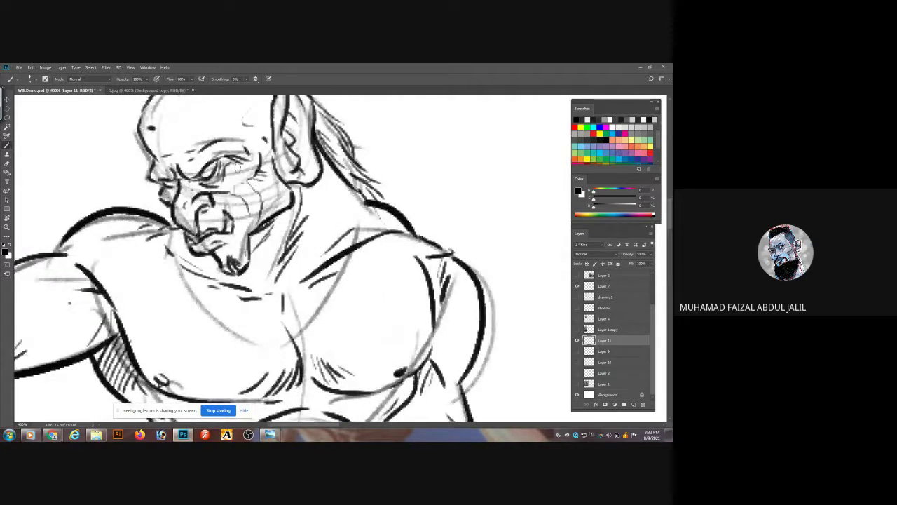
pyautogui.moveTo(221, 156); pyautogui.dragTo(191, 175)
pyautogui.moveTo(215, 127); pyautogui.dragTo(235, 115)
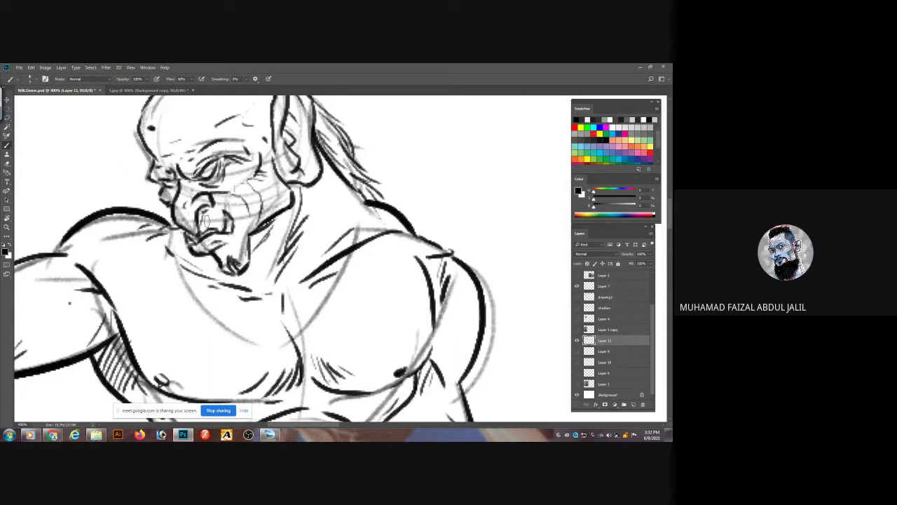
pyautogui.moveTo(227, 247)
pyautogui.mouseDown()
pyautogui.moveTo(245, 269)
pyautogui.moveTo(235, 254)
pyautogui.moveTo(244, 250)
pyautogui.mouseUp()
pyautogui.moveTo(282, 170); pyautogui.dragTo(279, 155)
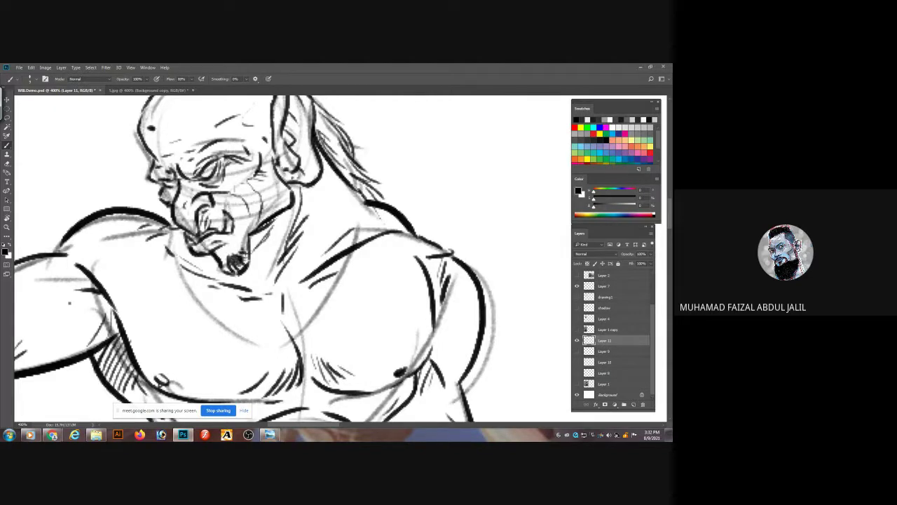
# - Hide the construction sketch on Layer 11 and show the reference photo on Layer 1, framing the woman's face
pyautogui.hotkey('ctrl', '-')
pyautogui.hotkey('ctrl', '-')
pyautogui.scroll(-3, 399, 218)
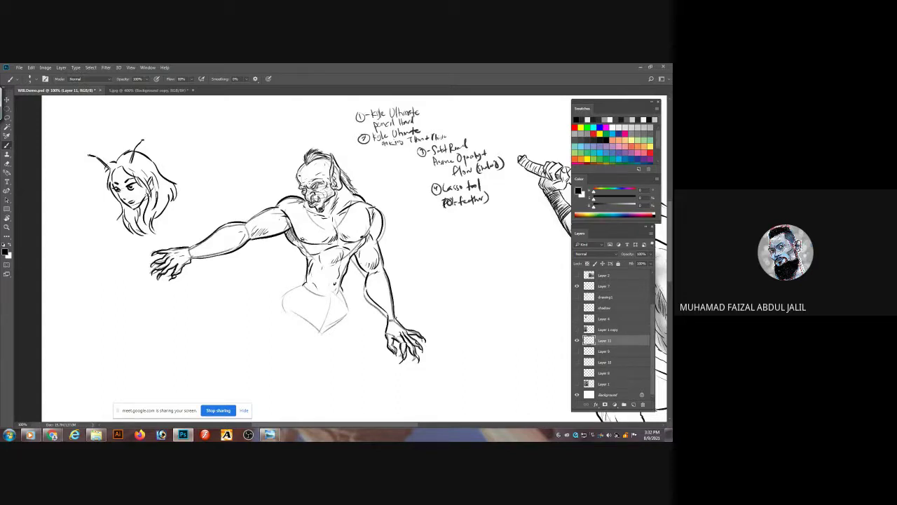
pyautogui.click(578, 340)
pyautogui.click(578, 330)
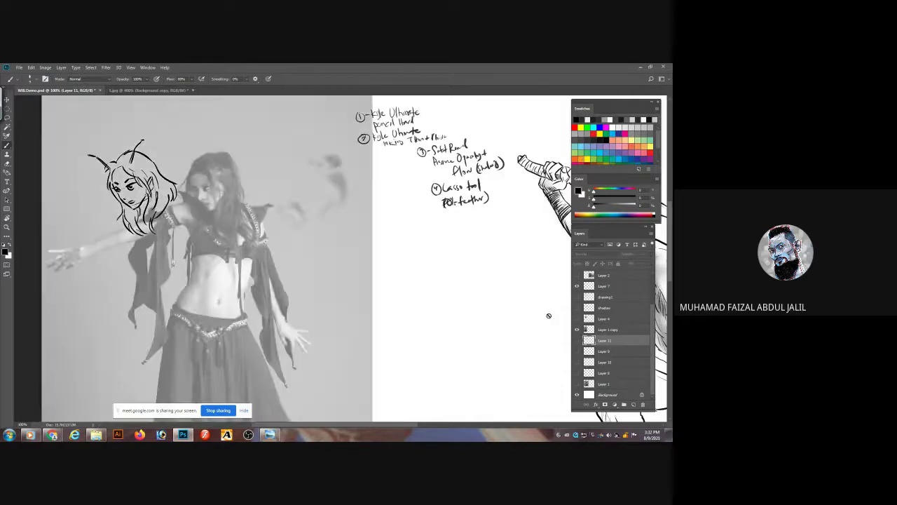
pyautogui.click(577, 330)
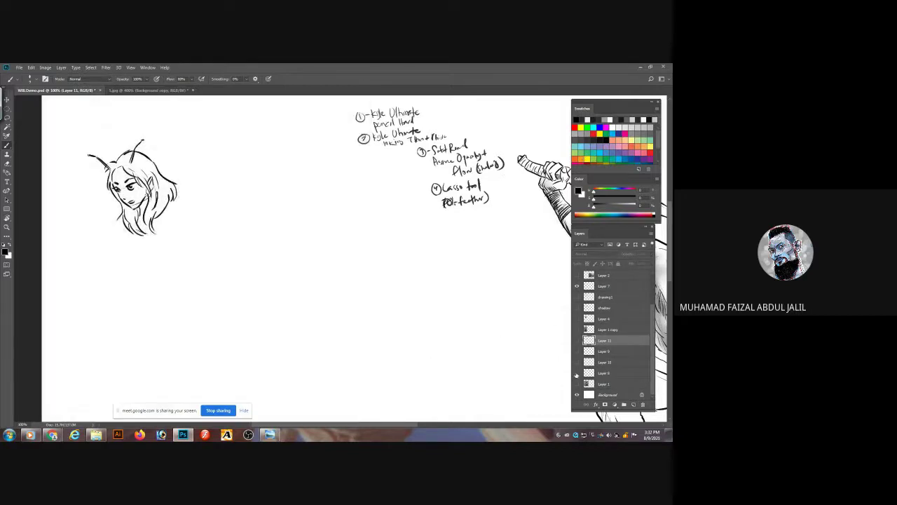
pyautogui.click(578, 384)
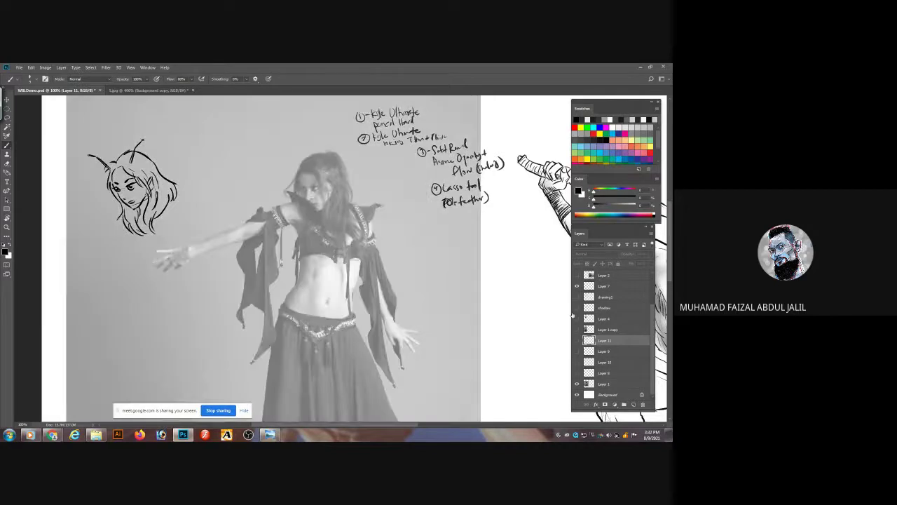
pyautogui.scroll(4, 363, 265)
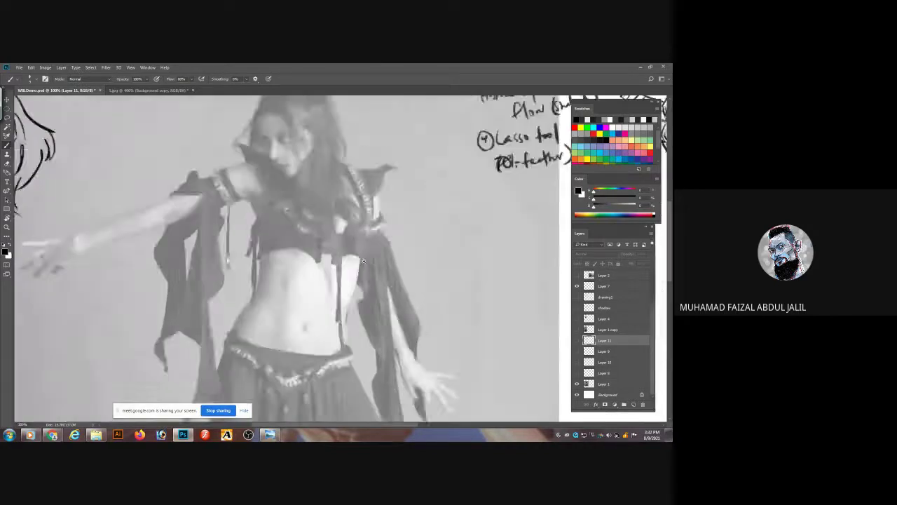
pyautogui.scroll(-4, 391, 220)
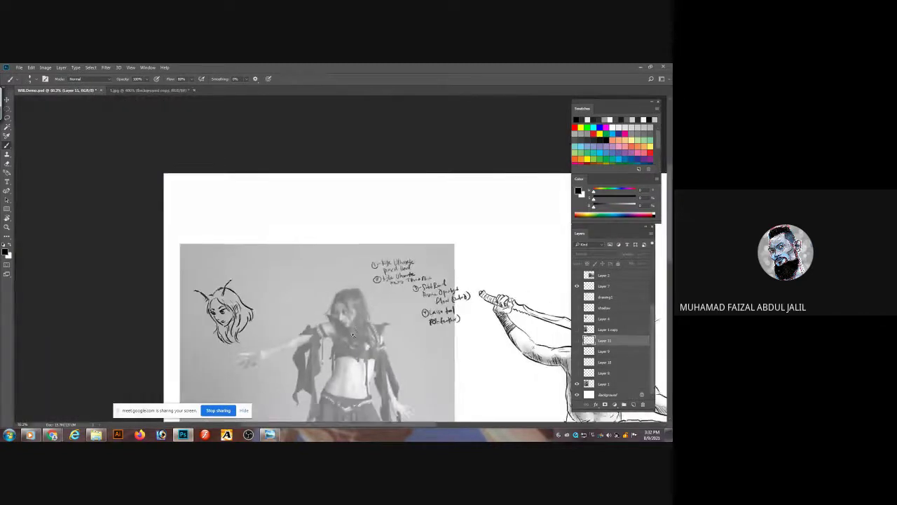
pyautogui.scroll(3, 335, 315)
pyautogui.scroll(1, 308, 267)
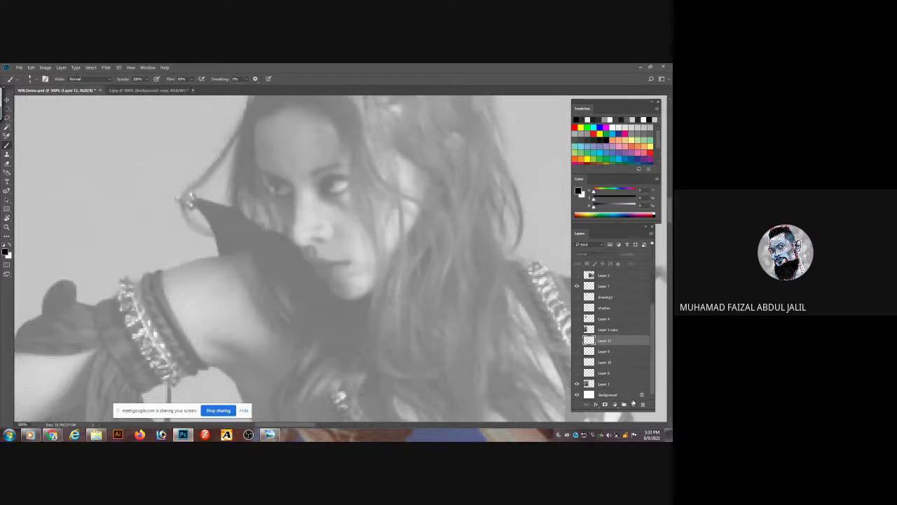
# - Add a new layer and trace the woman's nose, lips, chin, eyes, eyebrow and far cheek in black
pyautogui.click(634, 404)
pyautogui.moveTo(295, 192)
pyautogui.mouseDown()
pyautogui.moveTo(288, 238)
pyautogui.moveTo(335, 240)
pyautogui.moveTo(313, 225)
pyautogui.moveTo(308, 269)
pyautogui.moveTo(328, 262)
pyautogui.moveTo(338, 277)
pyautogui.moveTo(342, 260)
pyautogui.moveTo(347, 300)
pyautogui.moveTo(382, 268)
pyautogui.mouseUp()
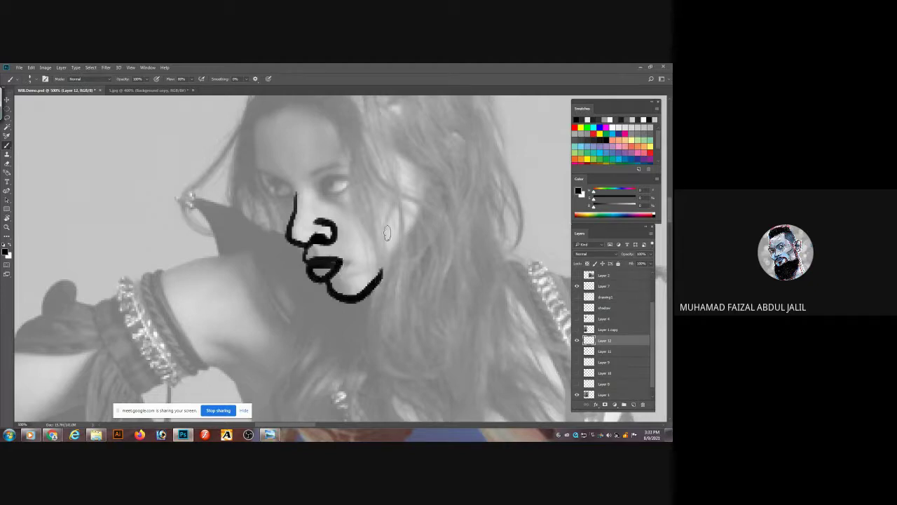
pyautogui.moveTo(327, 188)
pyautogui.mouseDown()
pyautogui.moveTo(320, 183)
pyautogui.moveTo(354, 180)
pyautogui.moveTo(324, 188)
pyautogui.moveTo(344, 169)
pyautogui.mouseUp()
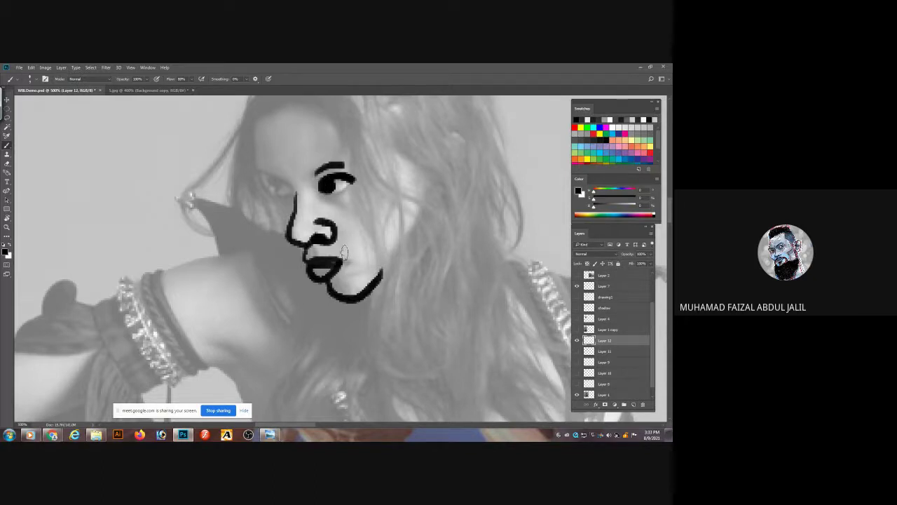
pyautogui.moveTo(292, 187)
pyautogui.mouseDown()
pyautogui.moveTo(275, 179)
pyautogui.moveTo(276, 190)
pyautogui.moveTo(274, 169)
pyautogui.moveTo(256, 174)
pyautogui.moveTo(296, 226)
pyautogui.mouseUp()
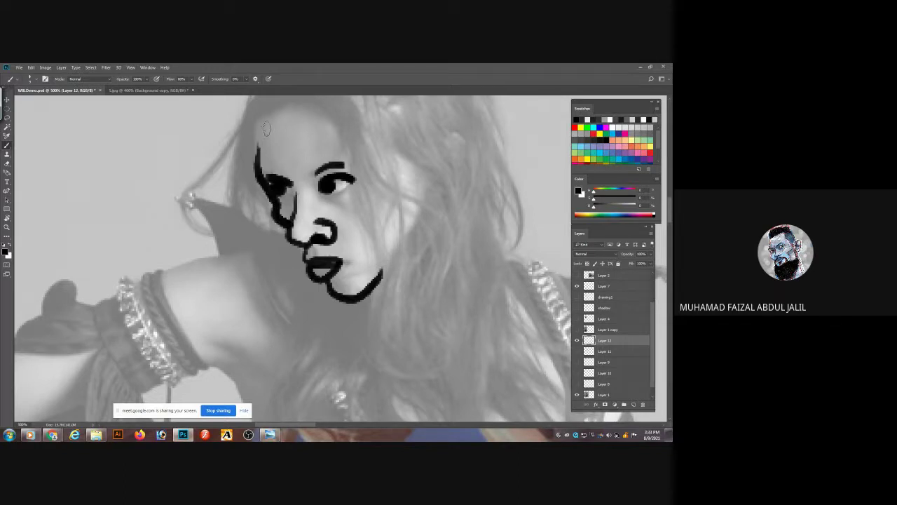
# - Trace the hair beside the face, the pointed collar, the neckline and the hair locks falling below the chin
pyautogui.moveTo(258, 137)
pyautogui.mouseDown()
pyautogui.moveTo(282, 110)
pyautogui.moveTo(233, 168)
pyautogui.moveTo(288, 234)
pyautogui.moveTo(211, 204)
pyautogui.moveTo(313, 333)
pyautogui.moveTo(260, 215)
pyautogui.mouseUp()
pyautogui.moveTo(269, 181)
pyautogui.mouseDown()
pyautogui.moveTo(267, 208)
pyautogui.moveTo(210, 309)
pyautogui.moveTo(229, 340)
pyautogui.moveTo(251, 332)
pyautogui.moveTo(313, 187)
pyautogui.mouseUp()
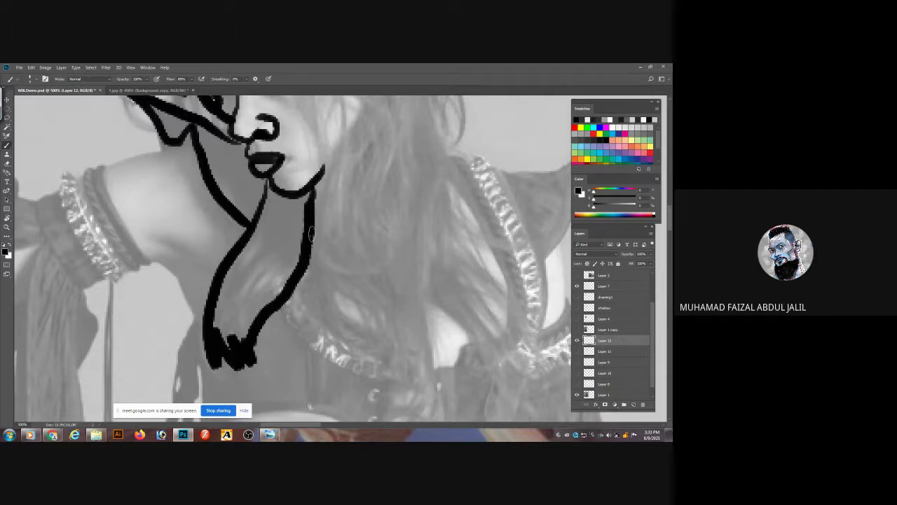
pyautogui.moveTo(334, 269)
pyautogui.mouseDown()
pyautogui.moveTo(330, 176)
pyautogui.moveTo(335, 240)
pyautogui.moveTo(375, 159)
pyautogui.mouseUp()
pyautogui.hotkey('ctrl', '-')
pyautogui.hotkey('ctrl', '-')
pyautogui.hotkey('ctrl', '-')
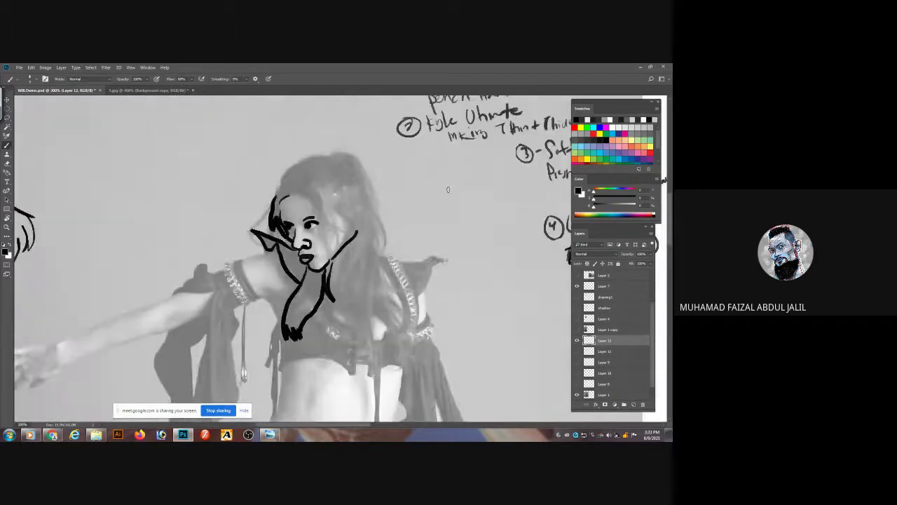
# - Switch to the Google Meet call, turn on the camera, and return to Photoshop
pyautogui.moveTo(51, 436)
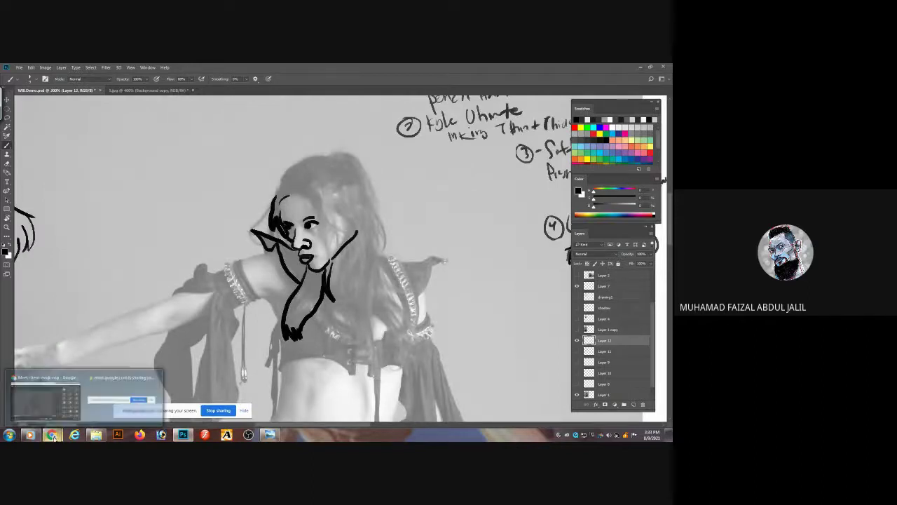
pyautogui.click(46, 397)
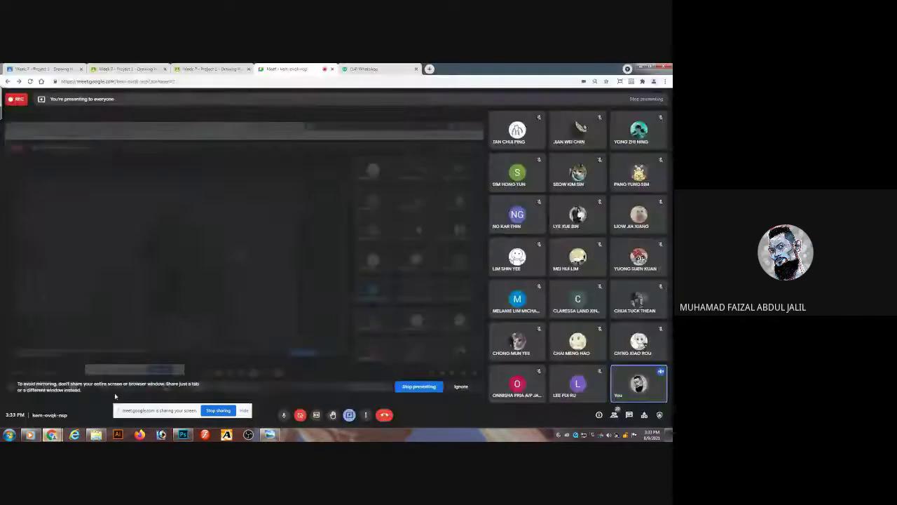
pyautogui.click(300, 415)
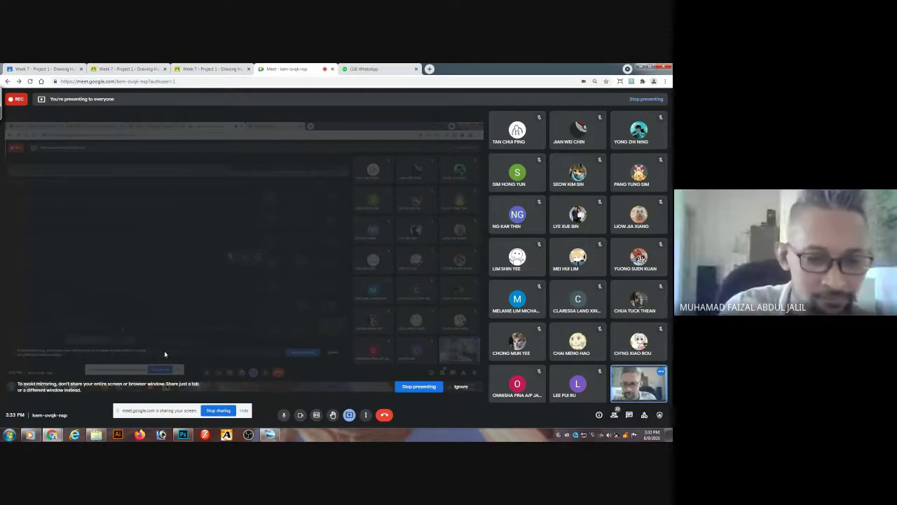
pyautogui.click(183, 435)
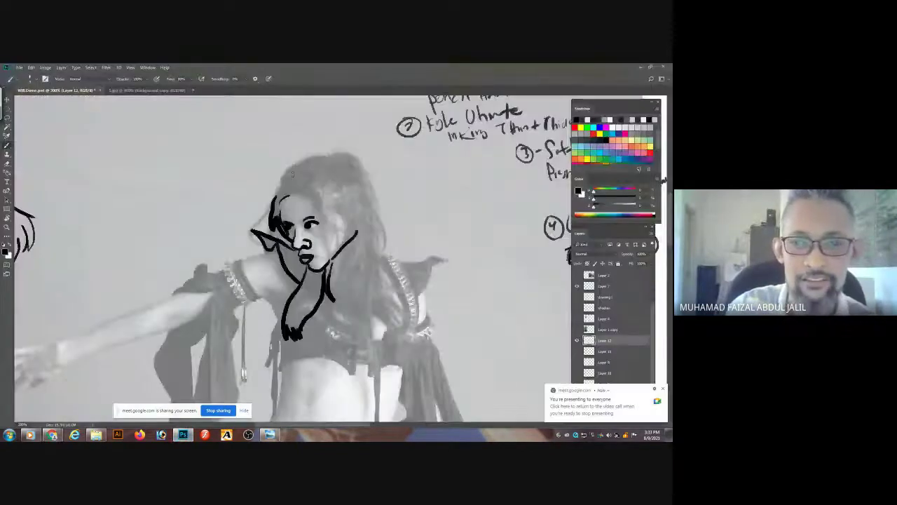
# - Trace the outer hair outline and long locks, the pointed garment on the far shoulder and the near shoulder line
pyautogui.moveTo(338, 298)
pyautogui.mouseDown()
pyautogui.moveTo(356, 324)
pyautogui.moveTo(359, 356)
pyautogui.moveTo(384, 242)
pyautogui.moveTo(354, 165)
pyautogui.moveTo(281, 172)
pyautogui.moveTo(275, 202)
pyautogui.mouseUp()
pyautogui.moveTo(321, 210)
pyautogui.mouseDown()
pyautogui.moveTo(356, 229)
pyautogui.moveTo(354, 316)
pyautogui.mouseUp()
pyautogui.moveTo(390, 263)
pyautogui.mouseDown()
pyautogui.moveTo(446, 256)
pyautogui.moveTo(413, 325)
pyautogui.moveTo(403, 295)
pyautogui.moveTo(382, 313)
pyautogui.mouseUp()
pyautogui.moveTo(271, 253); pyautogui.dragTo(227, 265)
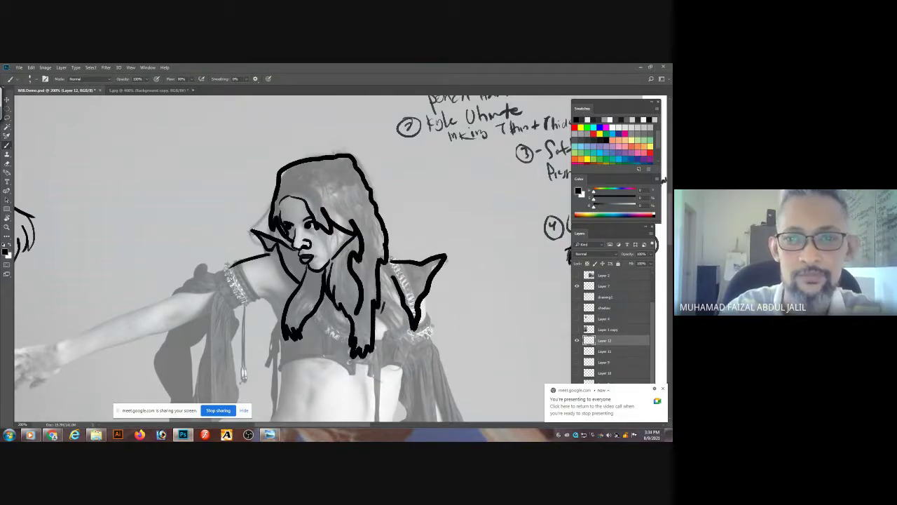
# - Move the traced drawing clear of the woman's figure, toward her outstretched arm, and switch to the Google Meet call
pyautogui.moveTo(457, 234); pyautogui.dragTo(248, 246)
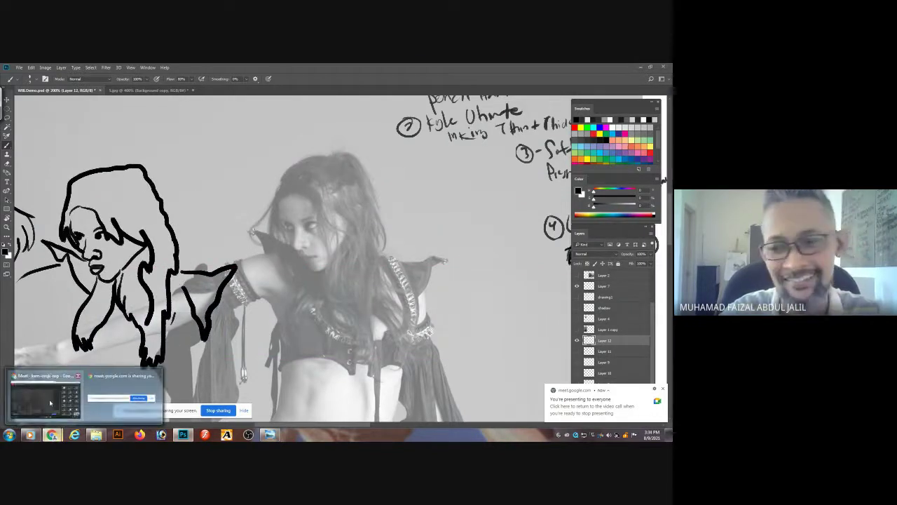
pyautogui.click(42, 391)
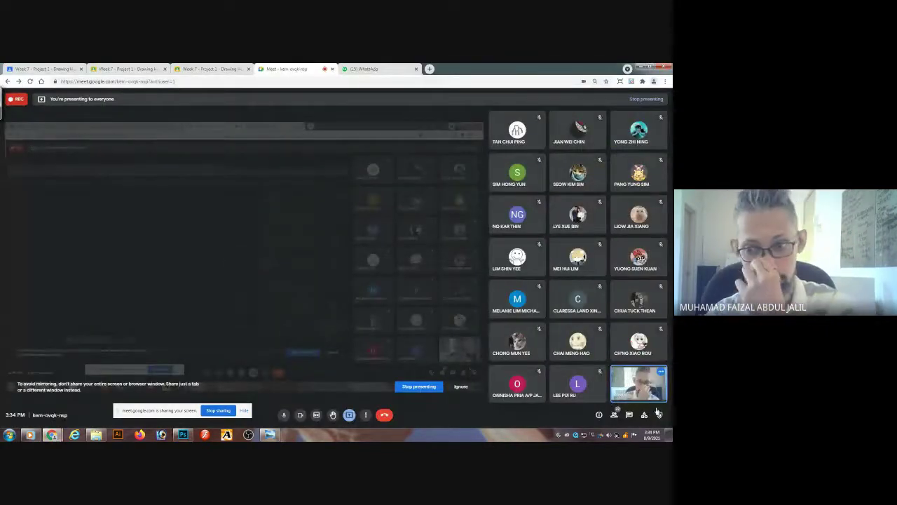
pyautogui.moveTo(651, 372)
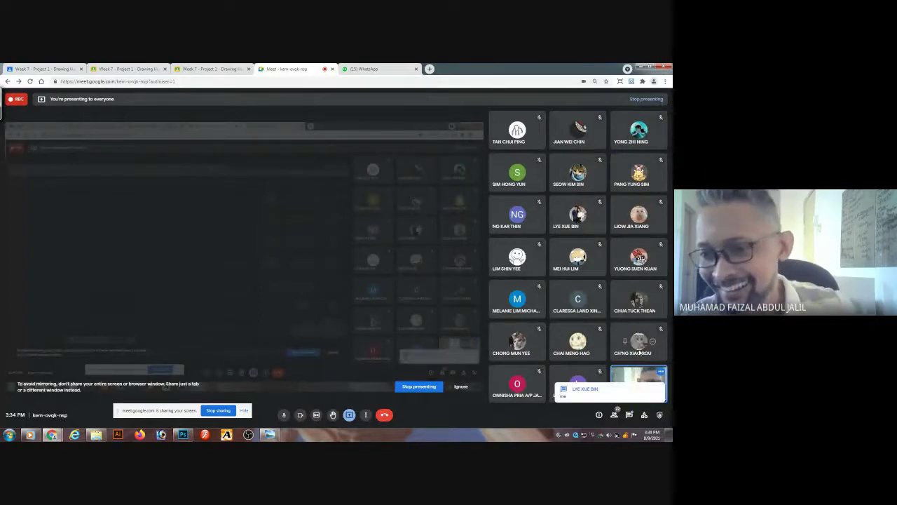
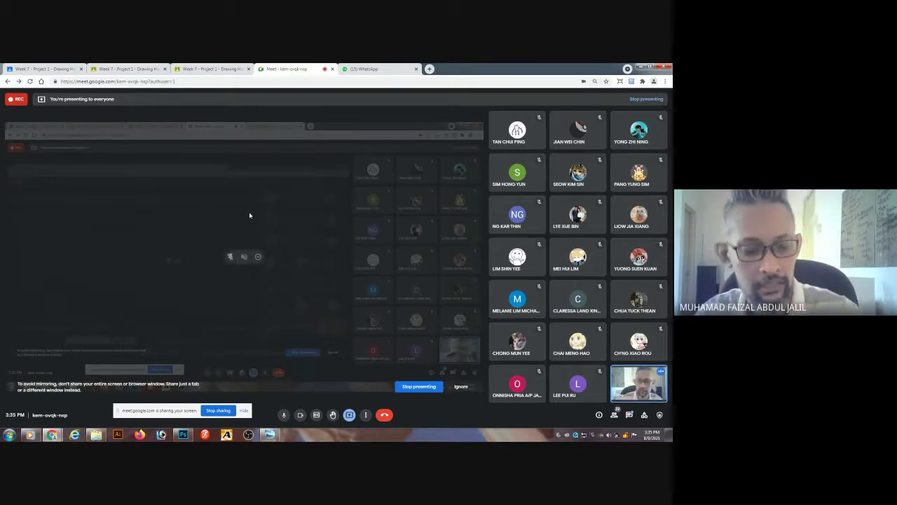
# - Open Google in a new browser tab and search for "lightbox for drawing"
pyautogui.hotkey('ctrl', 't')
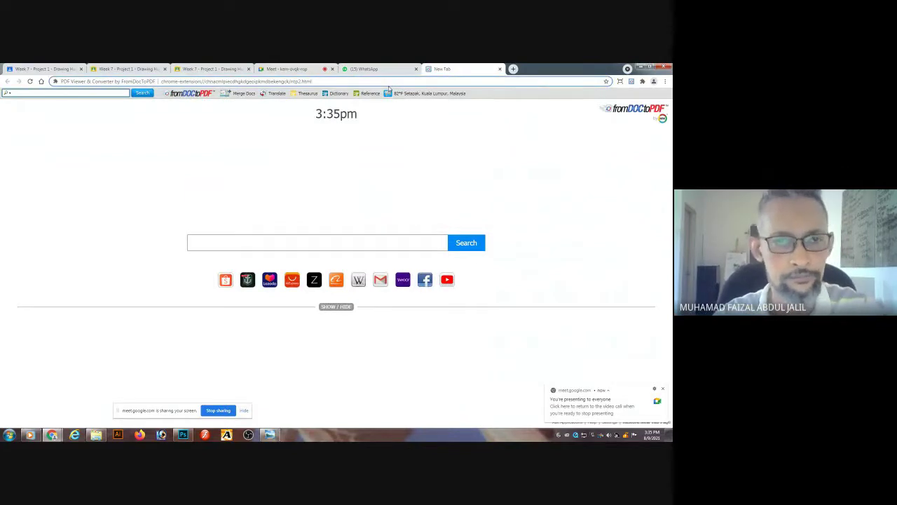
pyautogui.hotkey('ctrl', 'l')
pyautogui.write('google.com/')
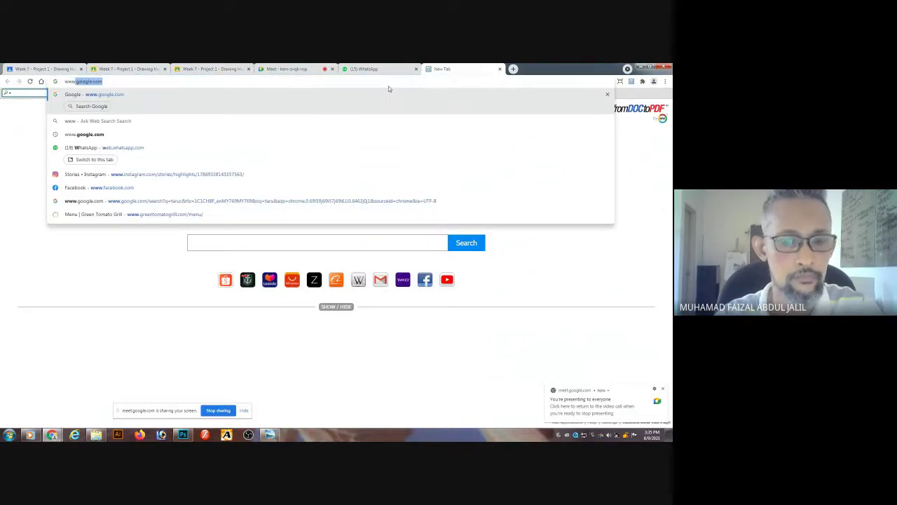
pyautogui.press('Return')
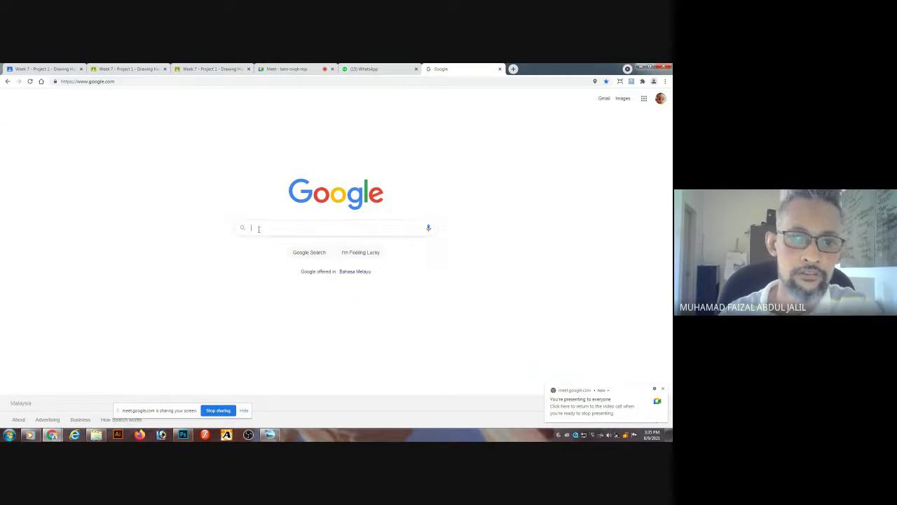
pyautogui.write('light')
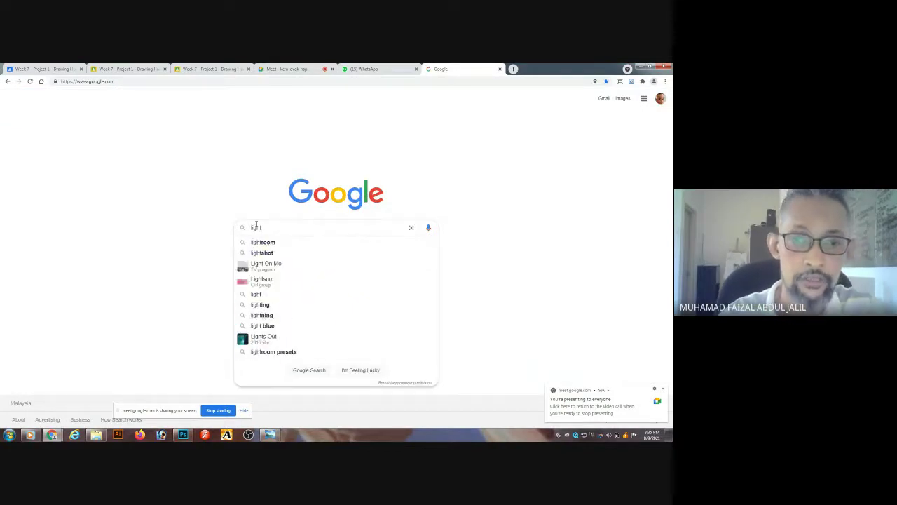
pyautogui.write('box')
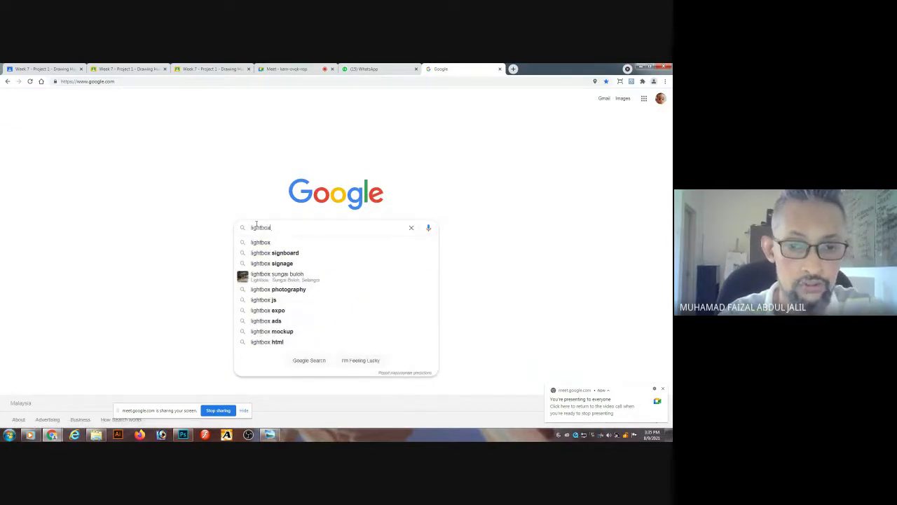
pyautogui.write(' for d')
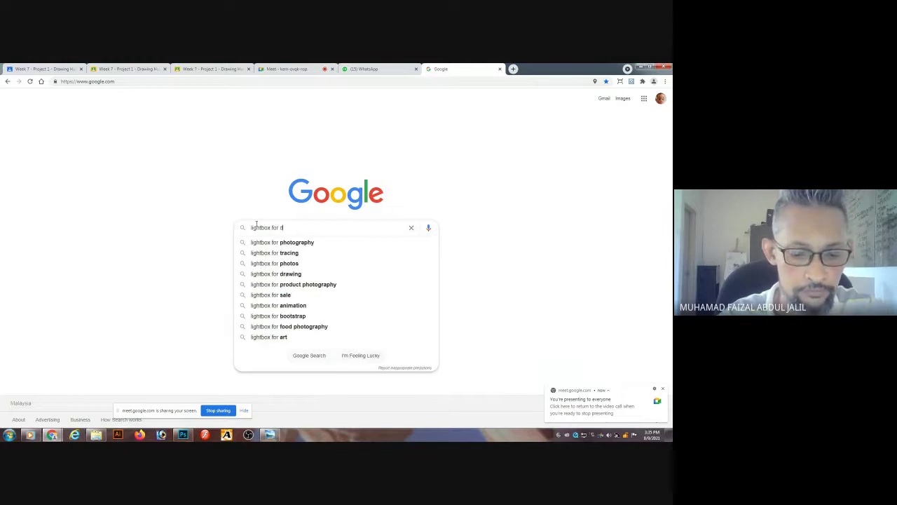
pyautogui.write('rawing')
pyautogui.press('Return')
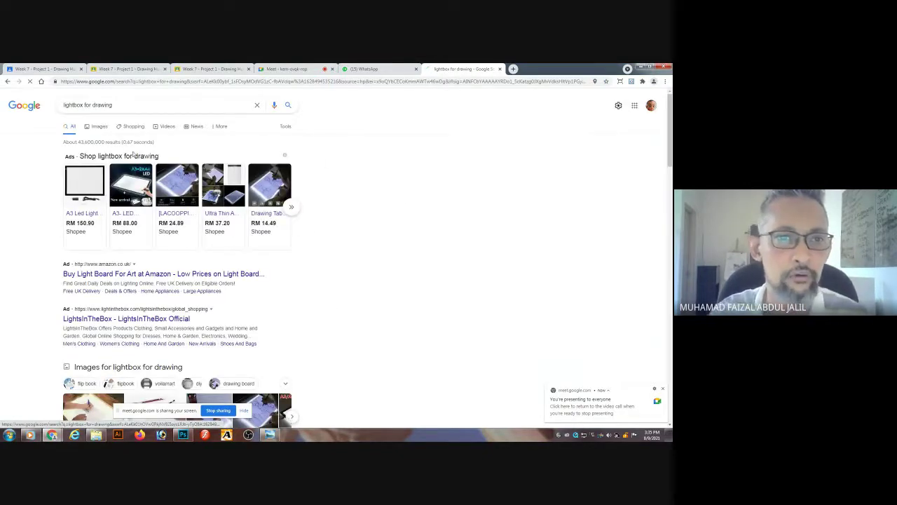
# - View the image results, enlarge the picture from "13 Best Light Boxes For Artists & Why You Want One", and return to Photoshop
pyautogui.click(99, 126)
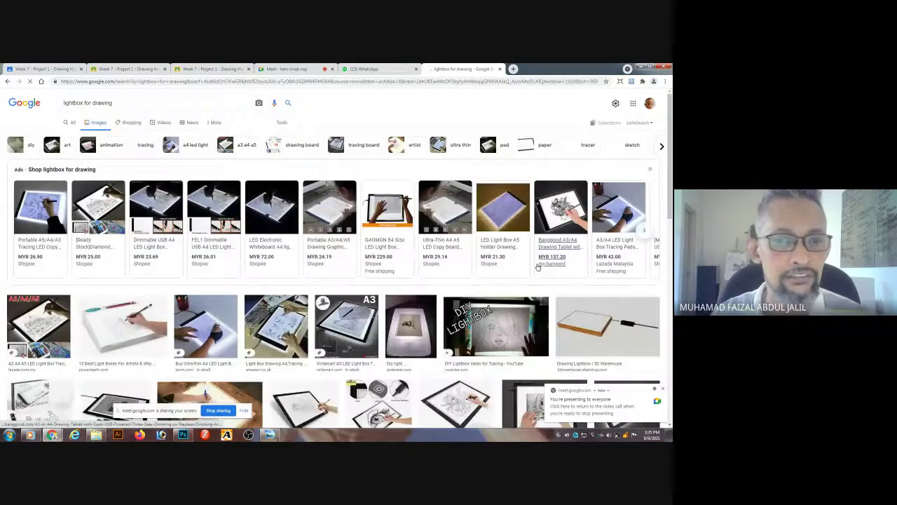
pyautogui.click(122, 326)
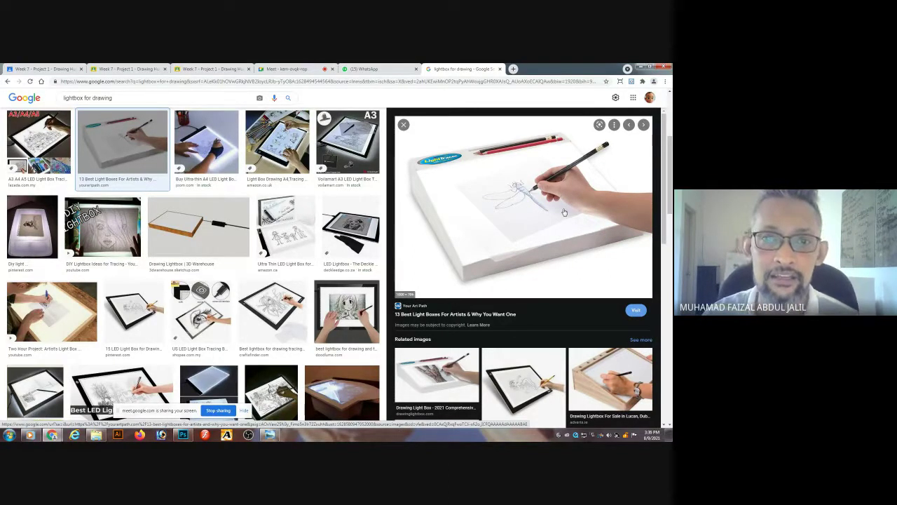
pyautogui.click(288, 69)
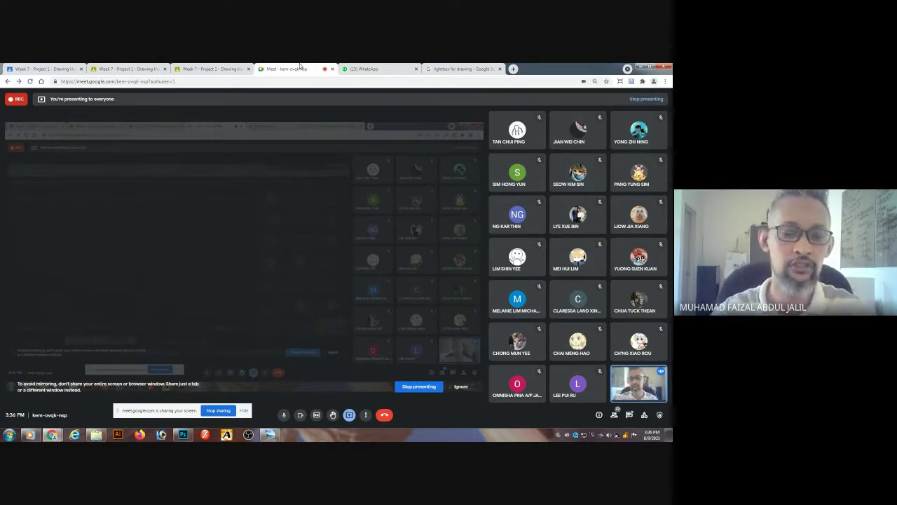
pyautogui.click(184, 434)
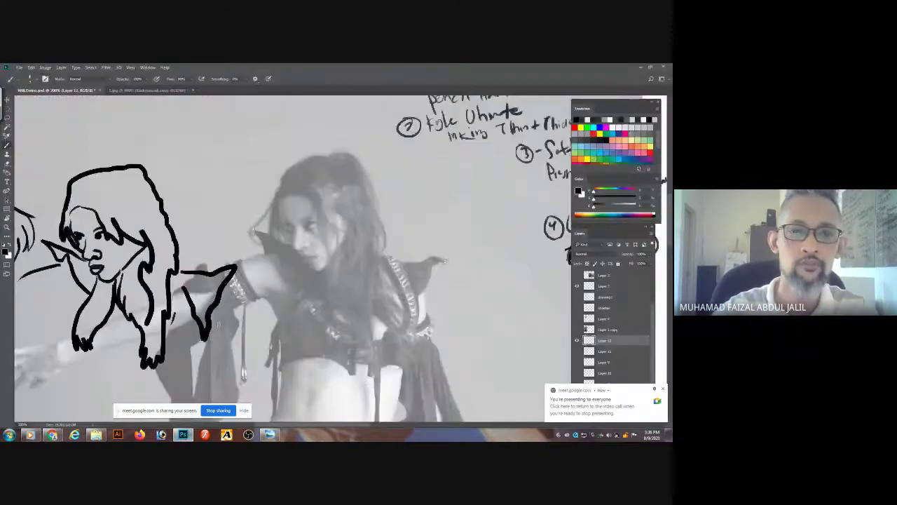
# - Sketch a triangular nose construction and two simple side-facing noses in the area beside the woman's pointed collar
pyautogui.keyDown('ctrl'); pyautogui.click(307, 261); pyautogui.keyUp('ctrl')
pyautogui.scroll(4, 306, 261)
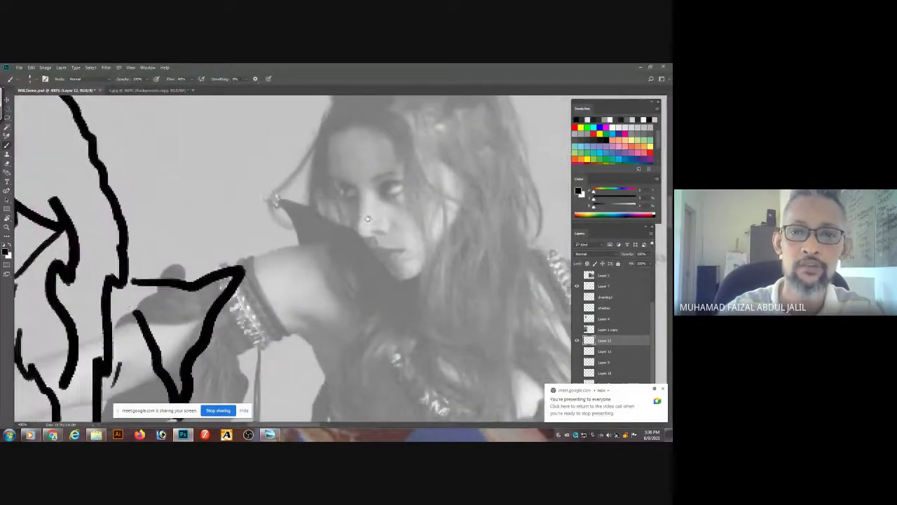
pyautogui.scroll(1, 347, 222)
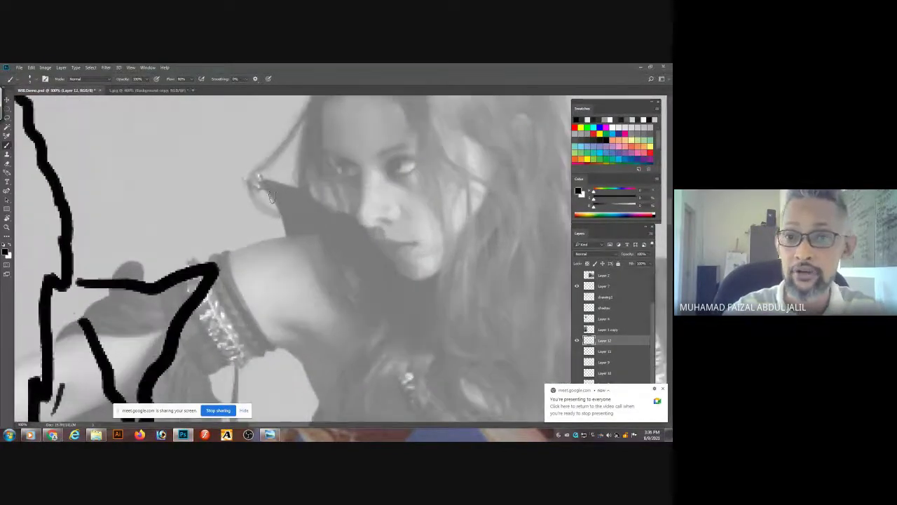
pyautogui.moveTo(260, 174)
pyautogui.mouseDown()
pyautogui.moveTo(250, 233)
pyautogui.moveTo(287, 226)
pyautogui.moveTo(275, 191)
pyautogui.moveTo(291, 244)
pyautogui.moveTo(267, 223)
pyautogui.mouseUp()
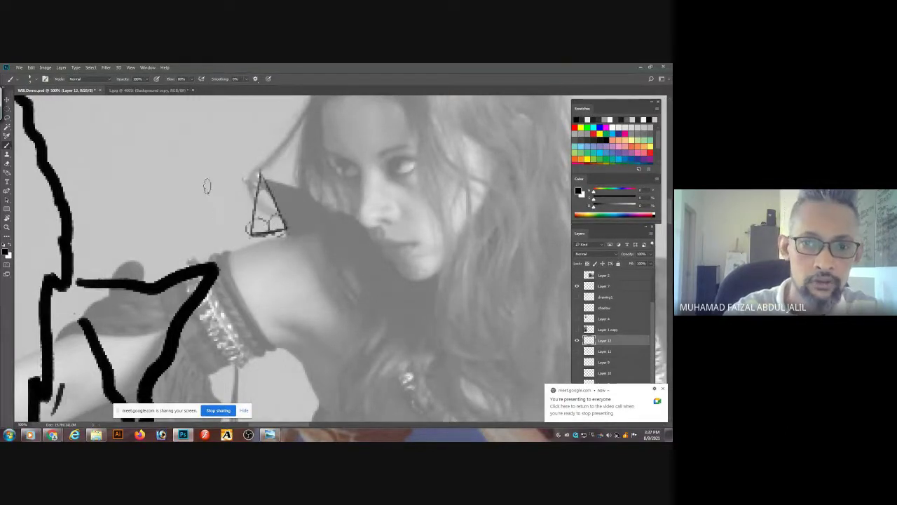
pyautogui.moveTo(196, 223); pyautogui.dragTo(202, 190)
pyautogui.moveTo(192, 225)
pyautogui.mouseDown()
pyautogui.moveTo(207, 241)
pyautogui.moveTo(203, 230)
pyautogui.moveTo(207, 239)
pyautogui.moveTo(233, 234)
pyautogui.mouseUp()
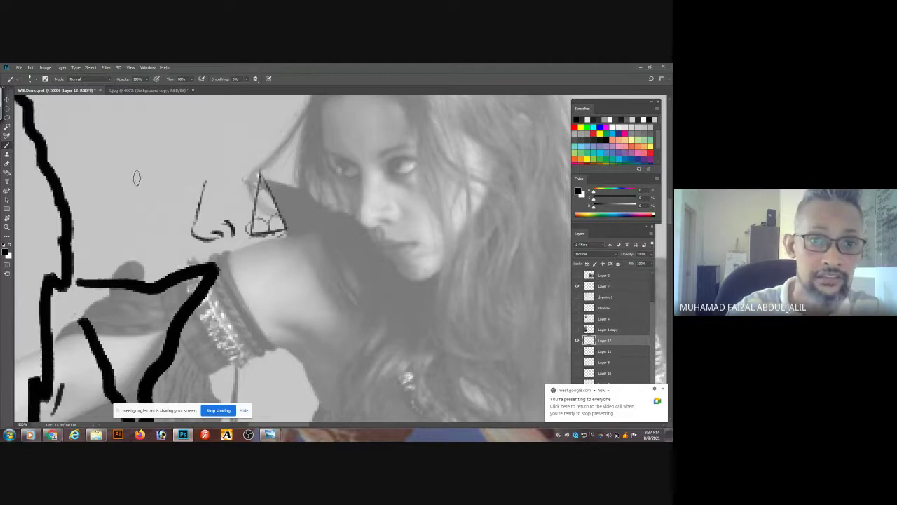
pyautogui.moveTo(137, 174)
pyautogui.mouseDown()
pyautogui.moveTo(124, 232)
pyautogui.moveTo(134, 223)
pyautogui.moveTo(123, 227)
pyautogui.moveTo(143, 239)
pyautogui.moveTo(170, 233)
pyautogui.mouseUp()
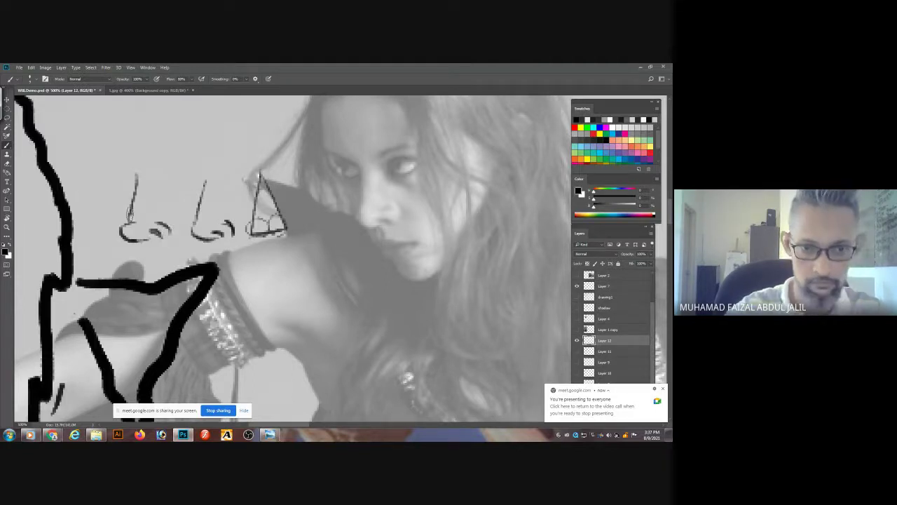
# - Sketch a bolder nose with nostrils beside the triangle, and a pair of lips across the woman's near cheek
pyautogui.moveTo(300, 201); pyautogui.dragTo(264, 193)
pyautogui.hscroll(2, 265, 193)
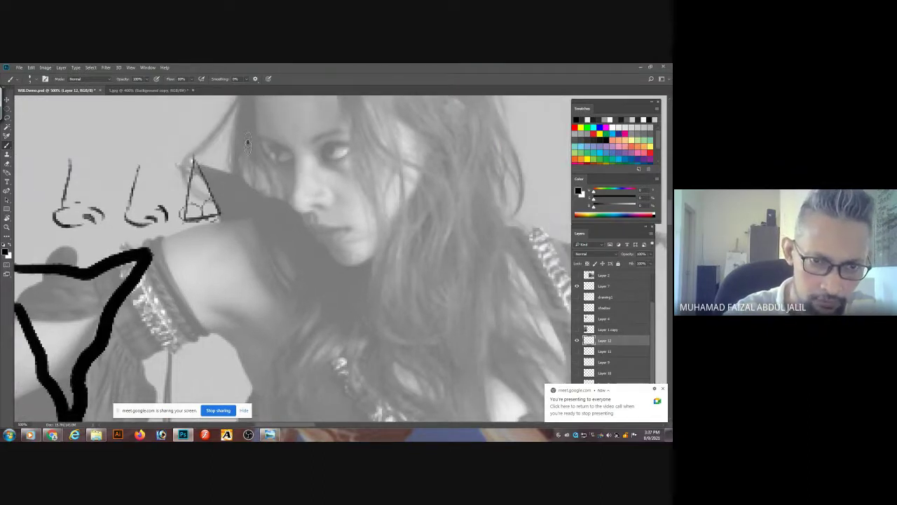
pyautogui.moveTo(247, 144)
pyautogui.mouseDown()
pyautogui.moveTo(242, 202)
pyautogui.moveTo(269, 203)
pyautogui.moveTo(274, 189)
pyautogui.moveTo(247, 193)
pyautogui.moveTo(277, 193)
pyautogui.moveTo(270, 195)
pyautogui.moveTo(283, 204)
pyautogui.moveTo(289, 198)
pyautogui.moveTo(278, 185)
pyautogui.moveTo(291, 202)
pyautogui.mouseUp()
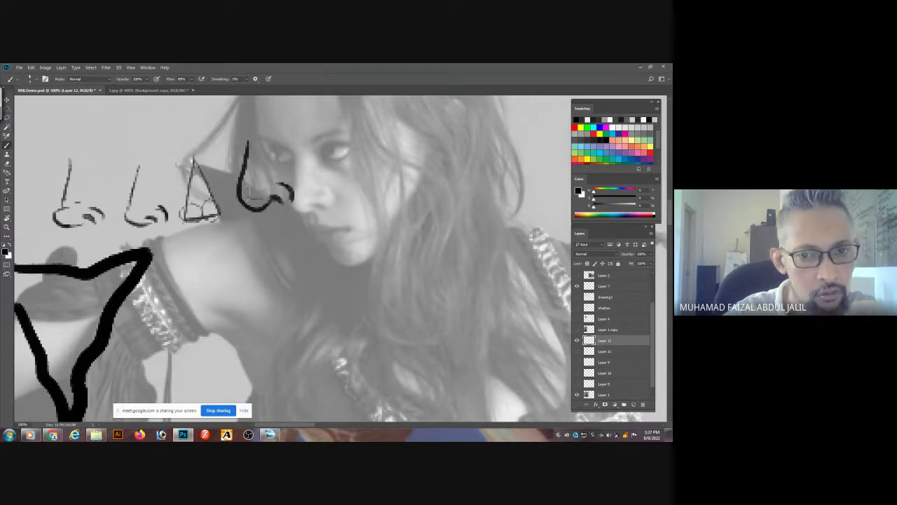
pyautogui.moveTo(237, 204); pyautogui.dragTo(247, 195)
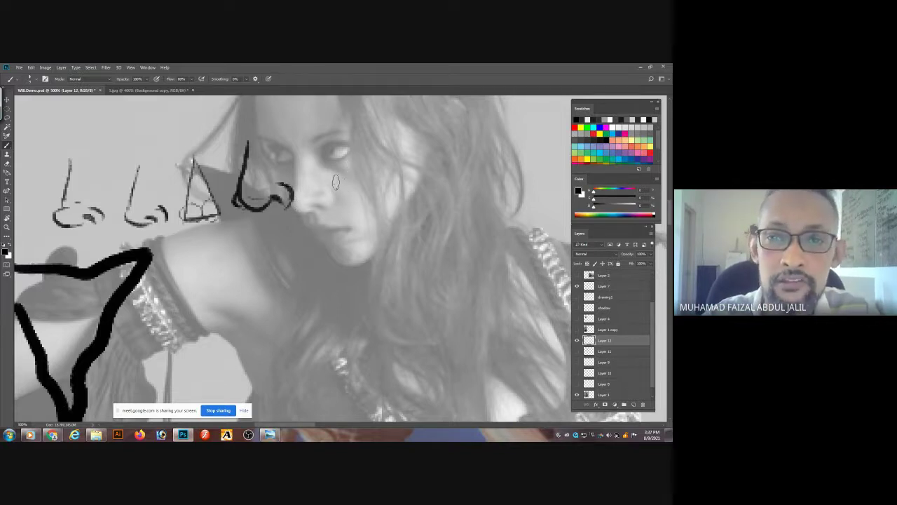
pyautogui.moveTo(334, 190)
pyautogui.mouseDown()
pyautogui.moveTo(393, 182)
pyautogui.moveTo(336, 185)
pyautogui.moveTo(355, 202)
pyautogui.moveTo(385, 188)
pyautogui.moveTo(398, 162)
pyautogui.moveTo(337, 124)
pyautogui.moveTo(368, 209)
pyautogui.mouseUp()
# - Sketch a fish shape with a tail, gill line and dotted eye over the woman's hair, redoing the first strokes
pyautogui.moveTo(397, 162); pyautogui.dragTo(412, 135)
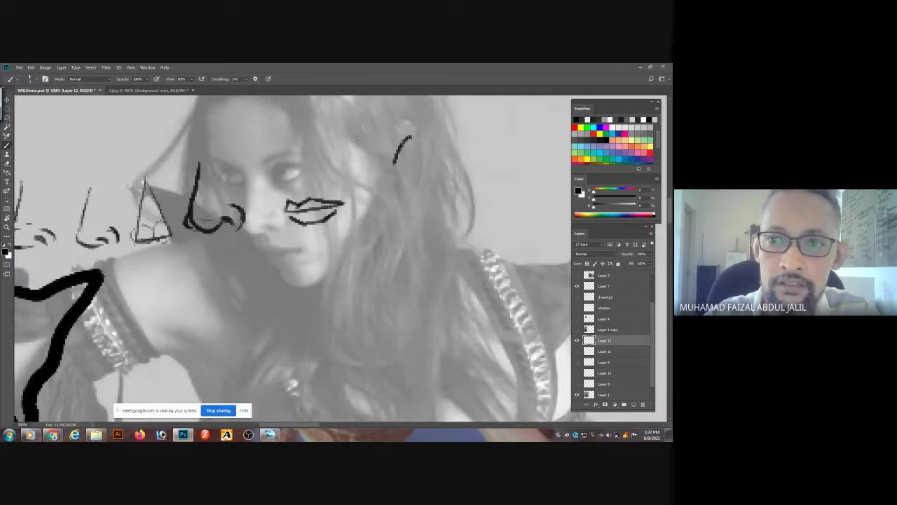
pyautogui.hotkey('ctrl', 'z')
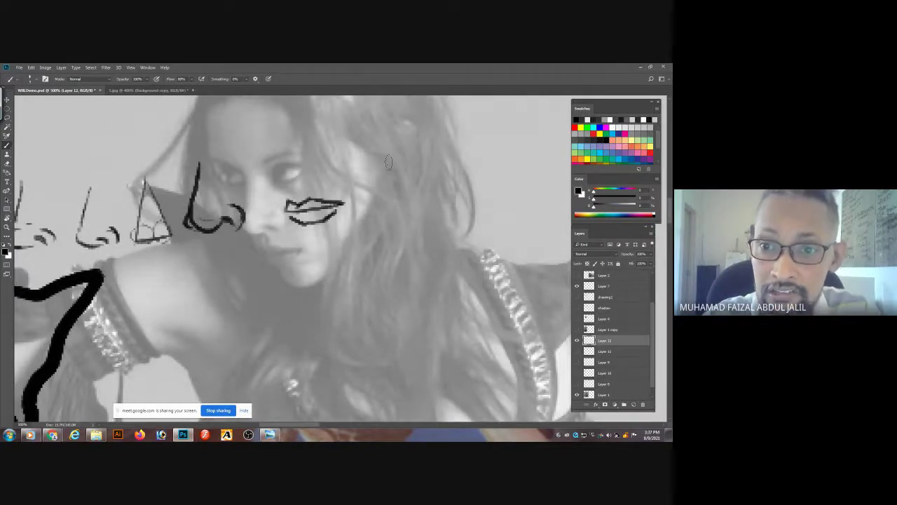
pyautogui.moveTo(389, 163); pyautogui.dragTo(436, 150)
pyautogui.hotkey('ctrl', 'z')
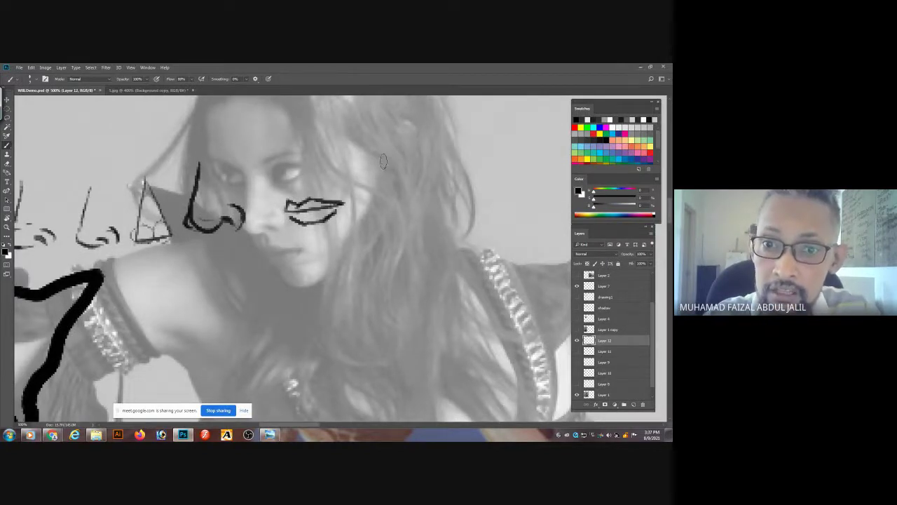
pyautogui.moveTo(382, 163)
pyautogui.mouseDown()
pyautogui.moveTo(396, 140)
pyautogui.moveTo(433, 144)
pyautogui.mouseUp()
pyautogui.moveTo(390, 164)
pyautogui.mouseDown()
pyautogui.moveTo(426, 160)
pyautogui.moveTo(422, 152)
pyautogui.moveTo(445, 131)
pyautogui.moveTo(455, 151)
pyautogui.moveTo(411, 163)
pyautogui.mouseUp()
pyautogui.click(398, 153)
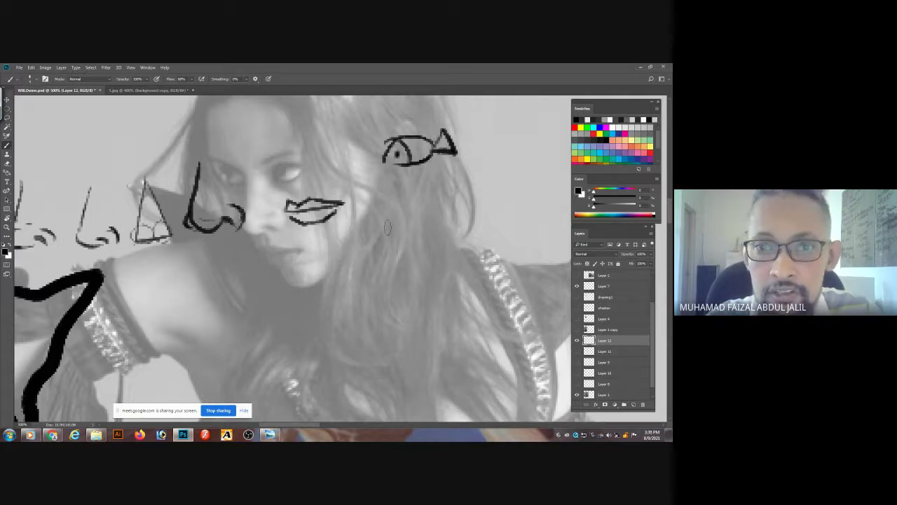
# - Sketch a rounded eye outline beneath the fish and a longer, narrower eye outline below it
pyautogui.moveTo(389, 229)
pyautogui.mouseDown()
pyautogui.moveTo(399, 204)
pyautogui.moveTo(441, 223)
pyautogui.moveTo(425, 231)
pyautogui.moveTo(451, 207)
pyautogui.mouseUp()
pyautogui.scroll(-3, 469, 223)
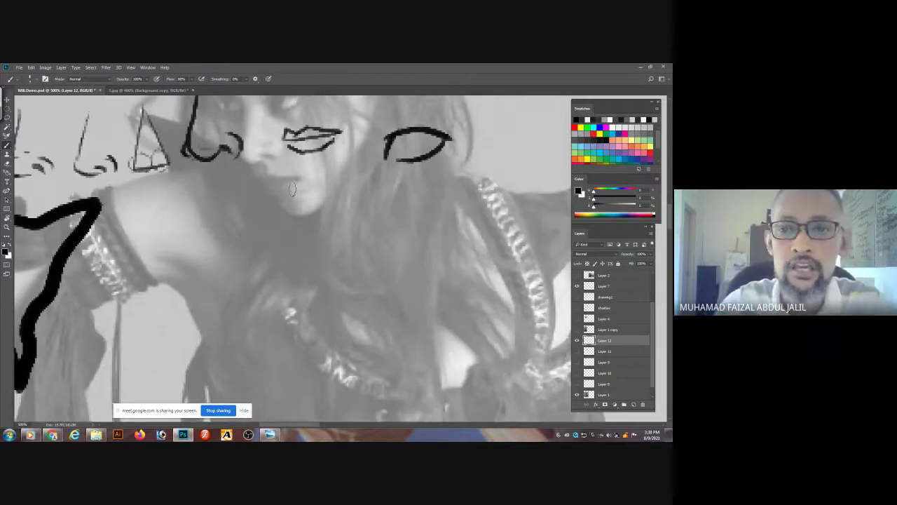
pyautogui.moveTo(383, 264)
pyautogui.mouseDown()
pyautogui.moveTo(415, 232)
pyautogui.moveTo(491, 237)
pyautogui.moveTo(471, 256)
pyautogui.moveTo(494, 245)
pyautogui.mouseUp()
pyautogui.scroll(-5, 398, 202)
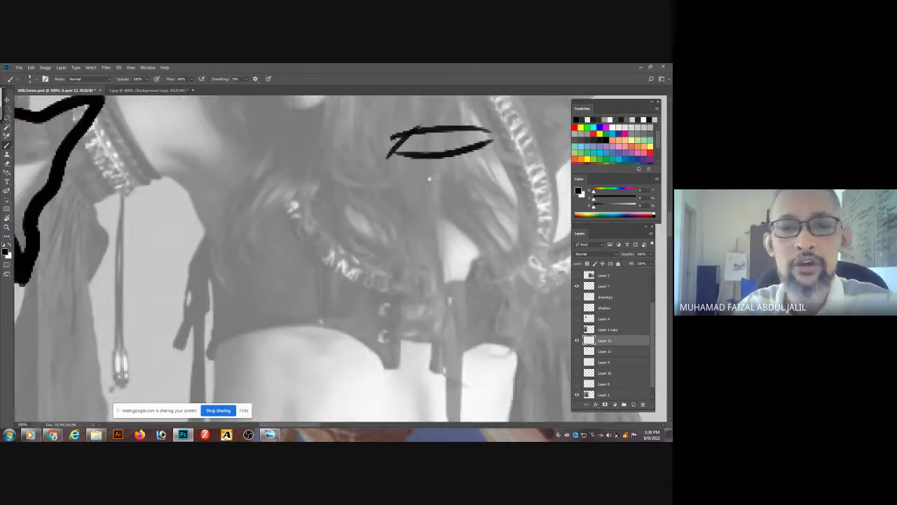
# - Sketch an eye with upper and lower lids, iris and pupil below the empty eye outline, redoing its first stroke
pyautogui.moveTo(397, 236)
pyautogui.mouseDown()
pyautogui.moveTo(434, 204)
pyautogui.moveTo(433, 213)
pyautogui.moveTo(485, 216)
pyautogui.mouseUp()
pyautogui.hotkey('ctrl', 'z')
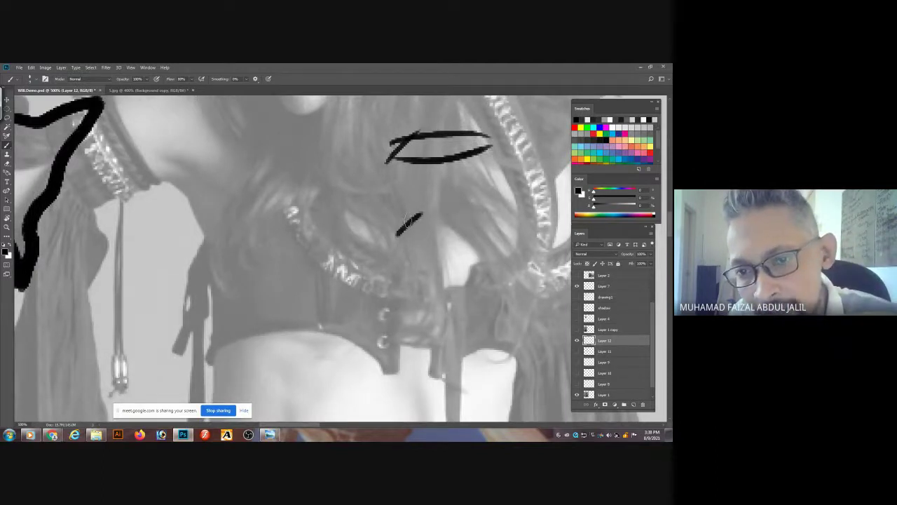
pyautogui.moveTo(410, 215); pyautogui.dragTo(488, 215)
pyautogui.moveTo(398, 234)
pyautogui.mouseDown()
pyautogui.moveTo(465, 223)
pyautogui.moveTo(418, 233)
pyautogui.moveTo(485, 219)
pyautogui.moveTo(455, 224)
pyautogui.moveTo(482, 211)
pyautogui.moveTo(438, 223)
pyautogui.moveTo(430, 209)
pyautogui.moveTo(457, 209)
pyautogui.moveTo(420, 235)
pyautogui.moveTo(439, 239)
pyautogui.moveTo(482, 222)
pyautogui.moveTo(401, 229)
pyautogui.moveTo(425, 217)
pyautogui.moveTo(425, 228)
pyautogui.moveTo(427, 220)
pyautogui.moveTo(455, 222)
pyautogui.moveTo(431, 223)
pyautogui.moveTo(437, 216)
pyautogui.moveTo(441, 222)
pyautogui.moveTo(433, 219)
pyautogui.moveTo(440, 211)
pyautogui.moveTo(439, 223)
pyautogui.moveTo(418, 216)
pyautogui.moveTo(419, 202)
pyautogui.moveTo(437, 215)
pyautogui.mouseUp()
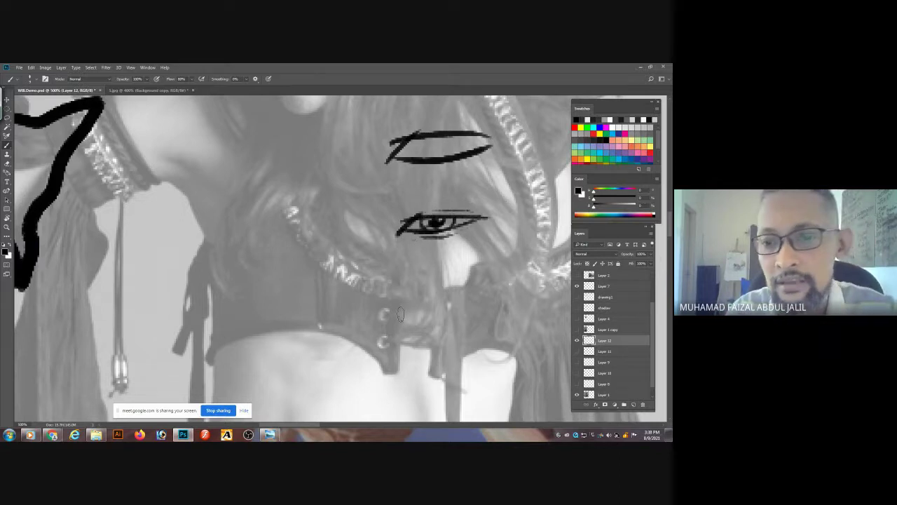
# - Sketch another detailed eye with heavy lids and dark pupil at the bottom of the column, and hatch an eyebrow above it
pyautogui.moveTo(402, 316)
pyautogui.mouseDown()
pyautogui.moveTo(439, 286)
pyautogui.moveTo(407, 304)
pyautogui.moveTo(481, 303)
pyautogui.mouseUp()
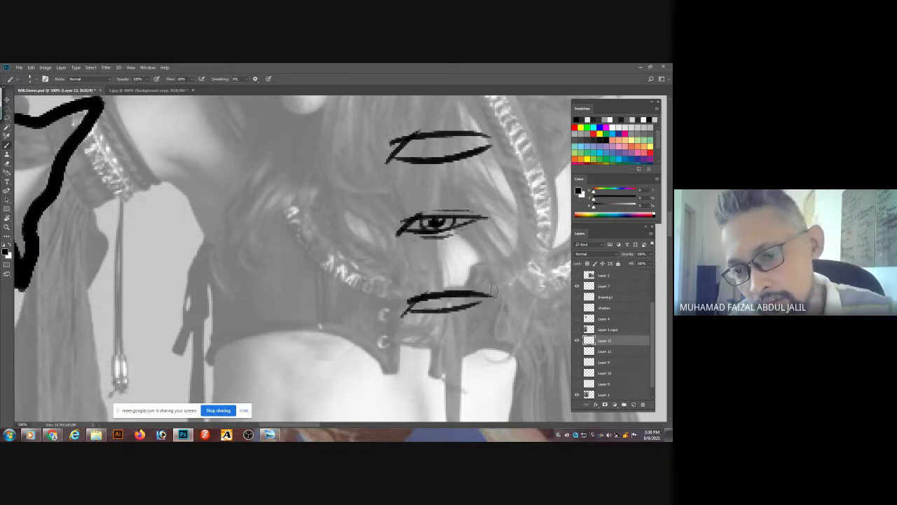
pyautogui.moveTo(426, 308)
pyautogui.mouseDown()
pyautogui.moveTo(462, 294)
pyautogui.moveTo(442, 304)
pyautogui.moveTo(437, 296)
pyautogui.moveTo(445, 305)
pyautogui.moveTo(441, 298)
pyautogui.moveTo(450, 296)
pyautogui.moveTo(430, 298)
pyautogui.moveTo(460, 316)
pyautogui.moveTo(465, 284)
pyautogui.mouseUp()
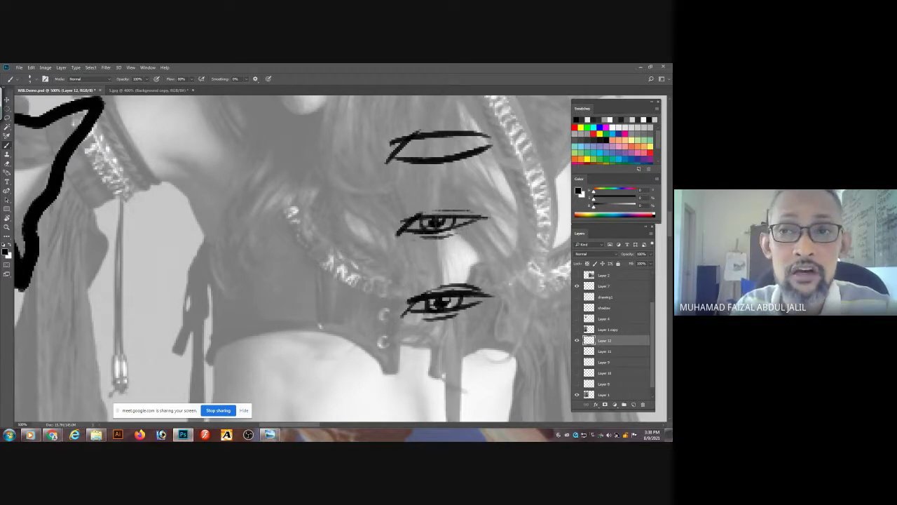
pyautogui.moveTo(394, 282)
pyautogui.mouseDown()
pyautogui.moveTo(447, 258)
pyautogui.moveTo(504, 259)
pyautogui.moveTo(396, 288)
pyautogui.moveTo(448, 255)
pyautogui.moveTo(495, 261)
pyautogui.moveTo(413, 279)
pyautogui.mouseUp()
pyautogui.hotkey('ctrl', 'z')
pyautogui.hotkey('ctrl', 'z')
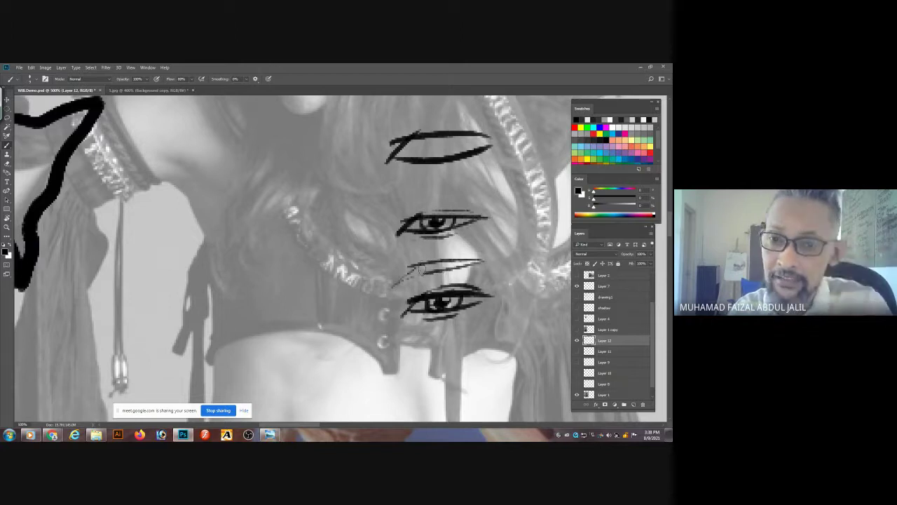
pyautogui.moveTo(408, 281)
pyautogui.mouseDown()
pyautogui.moveTo(425, 258)
pyautogui.moveTo(419, 276)
pyautogui.moveTo(452, 256)
pyautogui.moveTo(443, 272)
pyautogui.moveTo(473, 257)
pyautogui.moveTo(443, 274)
pyautogui.moveTo(490, 262)
pyautogui.moveTo(465, 275)
pyautogui.mouseUp()
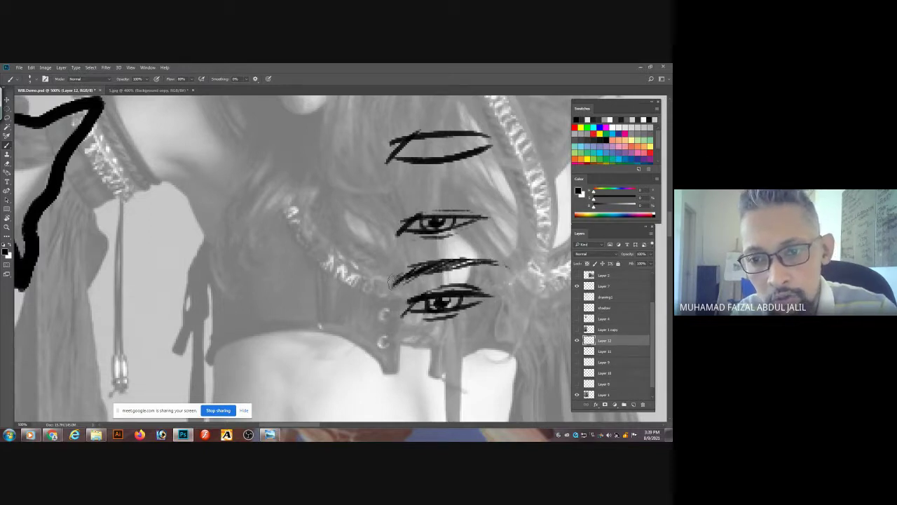
# - Hatch an eyebrow below the lowest eye and fill the rounded eye outline with lids, iris and dark pupil
pyautogui.scroll(-3, 423, 226)
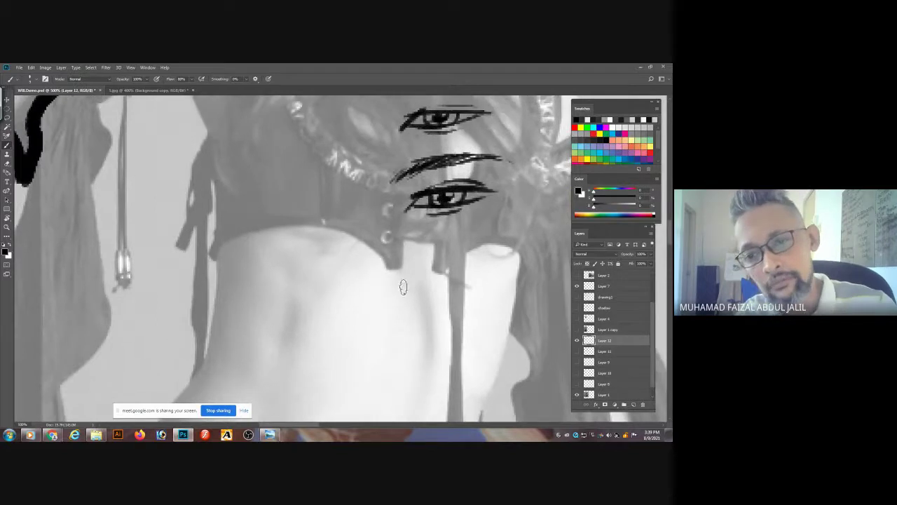
pyautogui.moveTo(403, 287)
pyautogui.mouseDown()
pyautogui.moveTo(448, 266)
pyautogui.moveTo(420, 284)
pyautogui.moveTo(458, 266)
pyautogui.moveTo(440, 279)
pyautogui.moveTo(471, 267)
pyautogui.moveTo(481, 269)
pyautogui.moveTo(469, 274)
pyautogui.moveTo(504, 277)
pyautogui.moveTo(392, 293)
pyautogui.mouseUp()
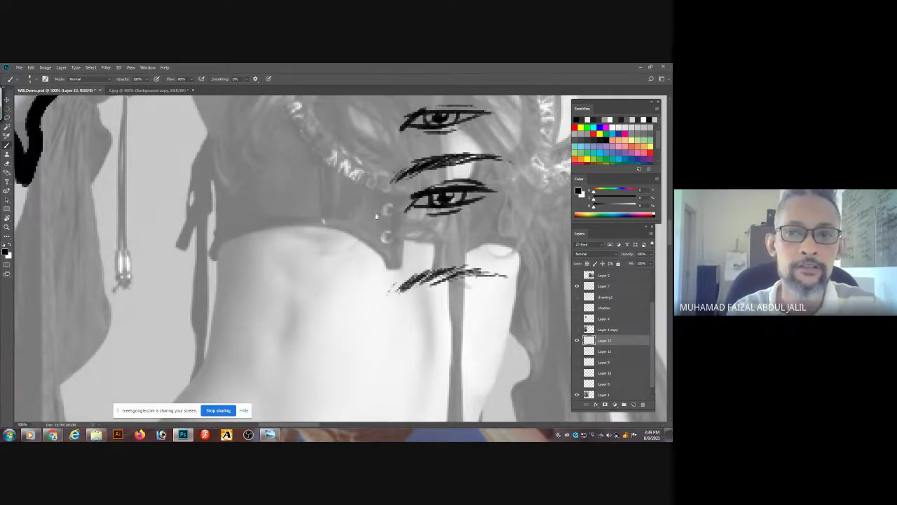
pyautogui.moveTo(378, 207)
pyautogui.mouseDown()
pyautogui.moveTo(330, 388)
pyautogui.moveTo(313, 403)
pyautogui.mouseUp()
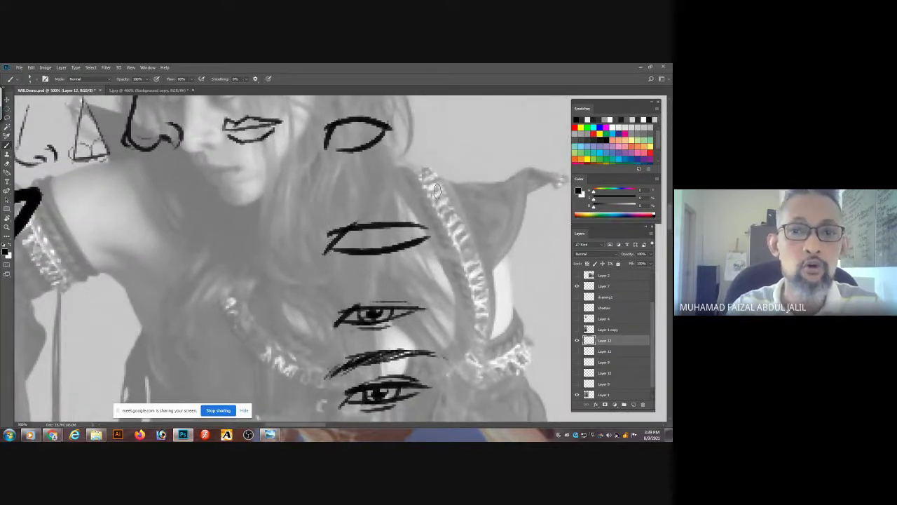
pyautogui.moveTo(332, 156); pyautogui.dragTo(332, 185)
pyautogui.keyDown('ctrl'); pyautogui.click(355, 165); pyautogui.keyUp('ctrl')
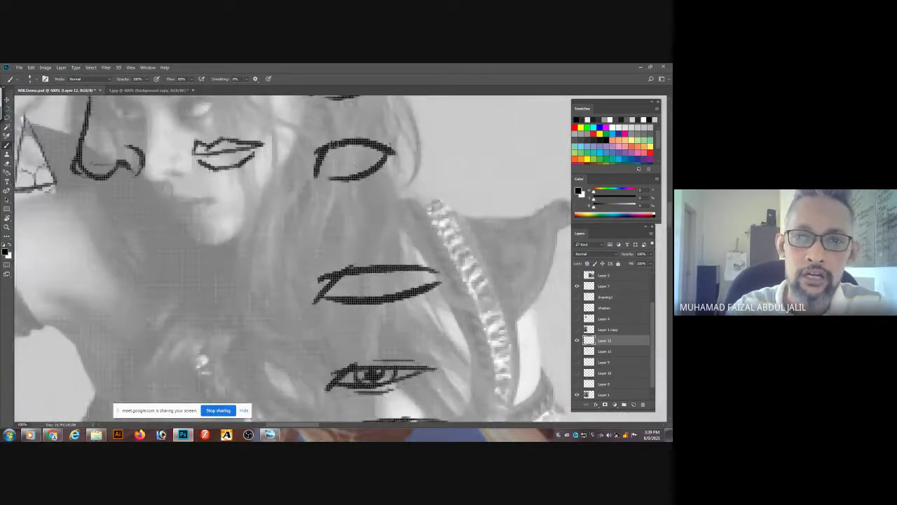
pyautogui.moveTo(336, 145)
pyautogui.mouseDown()
pyautogui.moveTo(331, 158)
pyautogui.moveTo(350, 167)
pyautogui.moveTo(364, 150)
pyautogui.moveTo(340, 151)
pyautogui.moveTo(351, 164)
pyautogui.moveTo(343, 144)
pyautogui.moveTo(338, 164)
pyautogui.moveTo(360, 154)
pyautogui.moveTo(319, 166)
pyautogui.moveTo(319, 175)
pyautogui.moveTo(366, 184)
pyautogui.moveTo(340, 186)
pyautogui.mouseUp()
pyautogui.moveTo(431, 152); pyautogui.dragTo(395, 178)
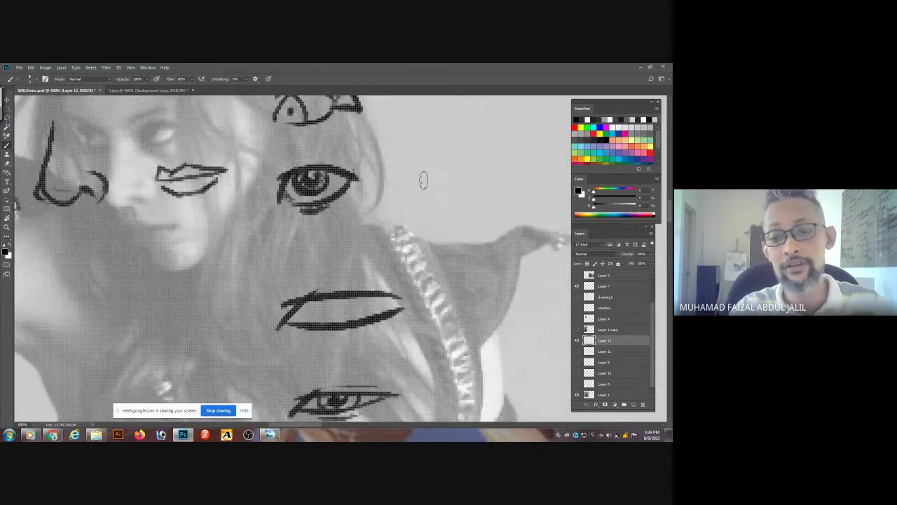
pyautogui.hotkey('ctrl', '-')
pyautogui.hotkey('ctrl', '-')
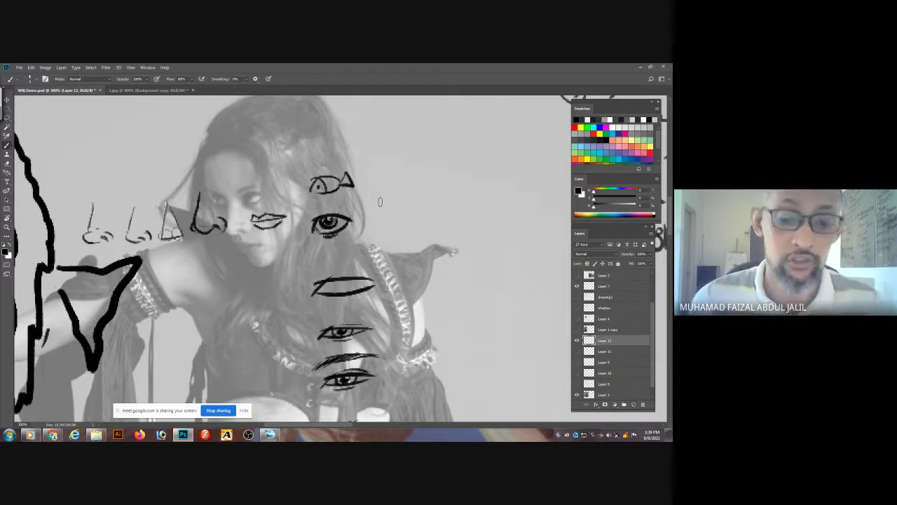
# - Clear all the practice nose, lip, fish and eye sketches from Layer 12
pyautogui.press('l')
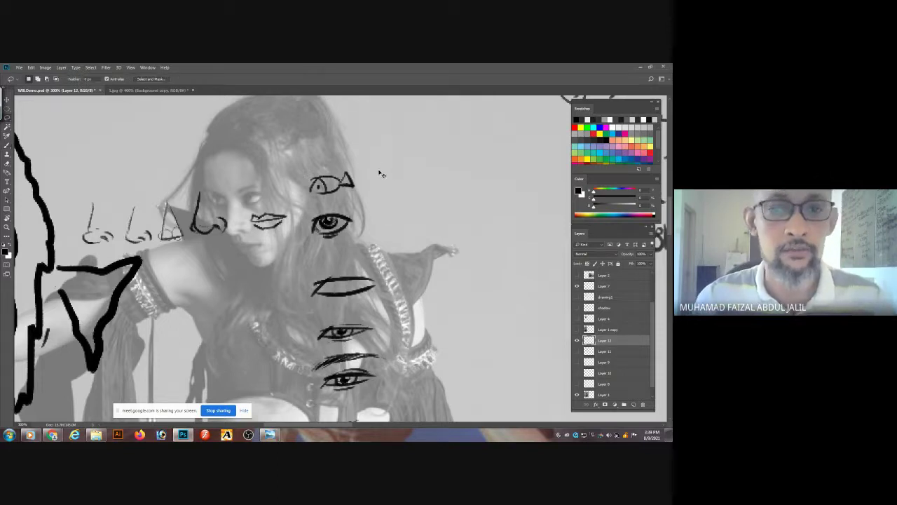
pyautogui.hotkey('ctrl', 'a')
pyautogui.press('Delete')
pyautogui.hotkey('ctrl', 'd')
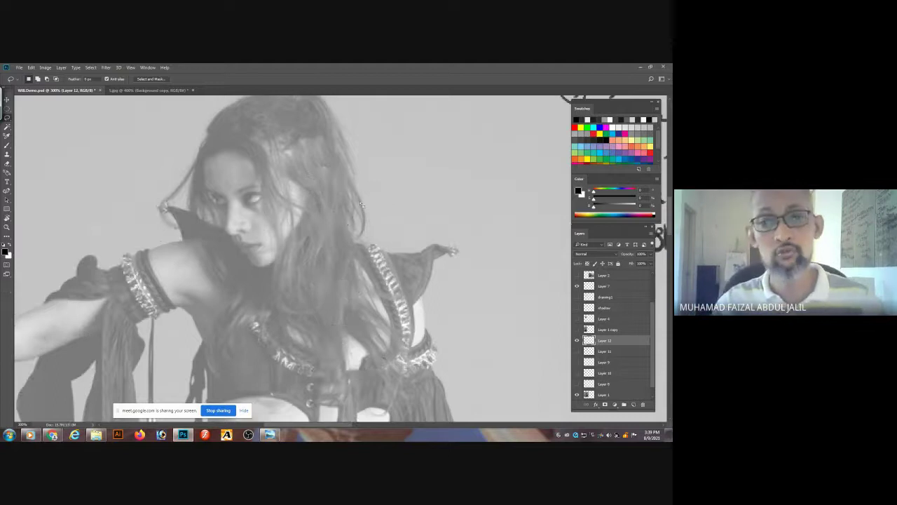
# - Trace the forehead edge, far eye socket and both brow lines on the woman's face with the Brush tool
pyautogui.press('b')
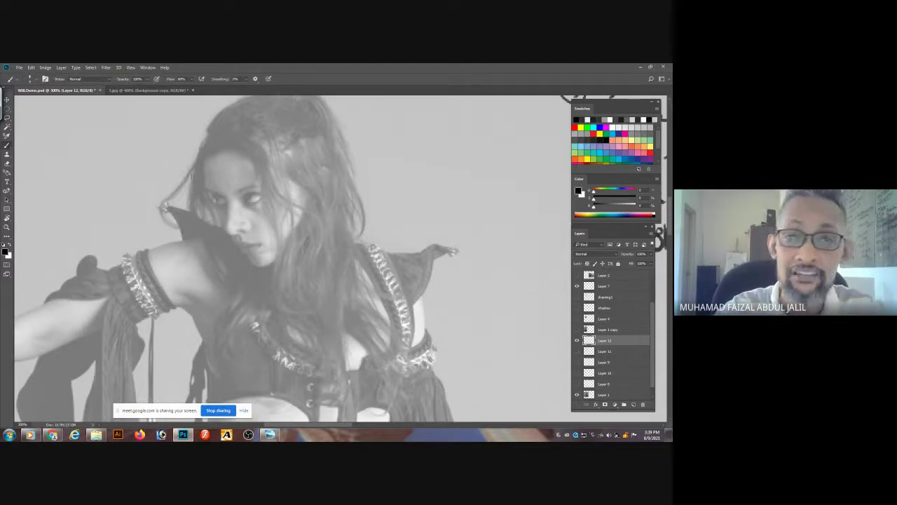
pyautogui.scroll(1, 236, 189)
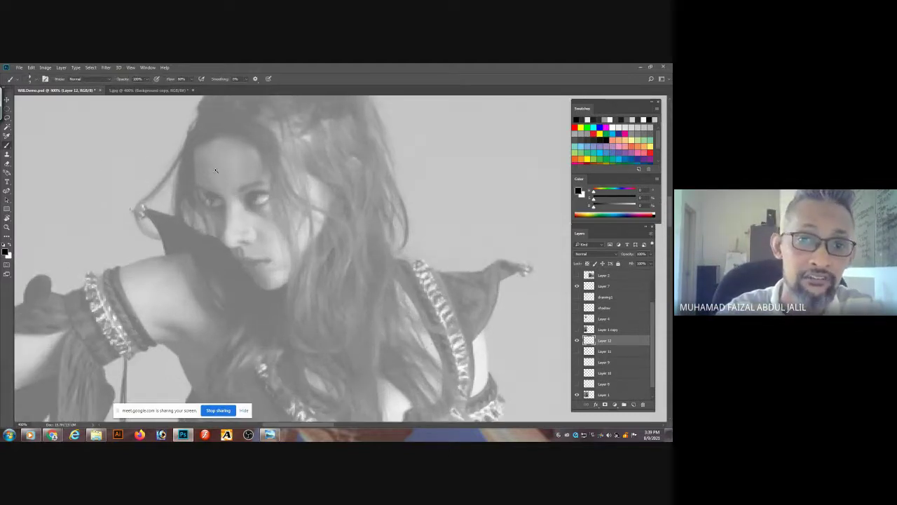
pyautogui.scroll(1, 216, 170)
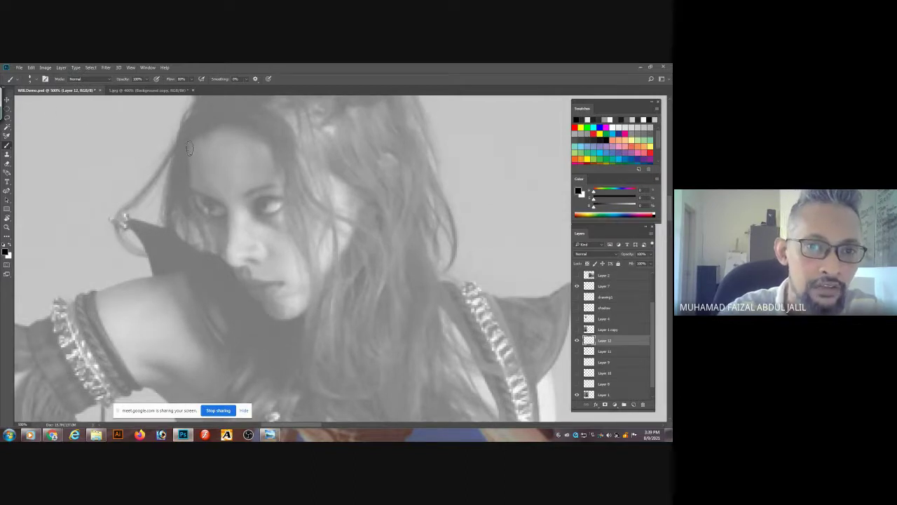
pyautogui.moveTo(187, 145)
pyautogui.mouseDown()
pyautogui.moveTo(193, 198)
pyautogui.moveTo(207, 217)
pyautogui.mouseUp()
pyautogui.moveTo(190, 188)
pyautogui.mouseDown()
pyautogui.moveTo(219, 205)
pyautogui.moveTo(213, 202)
pyautogui.moveTo(284, 185)
pyautogui.mouseUp()
# - Trace the woman's nose from the bridge down to the tip and nostril, redoing the bridge stroke
pyautogui.moveTo(218, 206); pyautogui.dragTo(228, 252)
pyautogui.hotkey('ctrl', 'z')
pyautogui.moveTo(226, 213); pyautogui.dragTo(227, 257)
pyautogui.hotkey('ctrl', 'z')
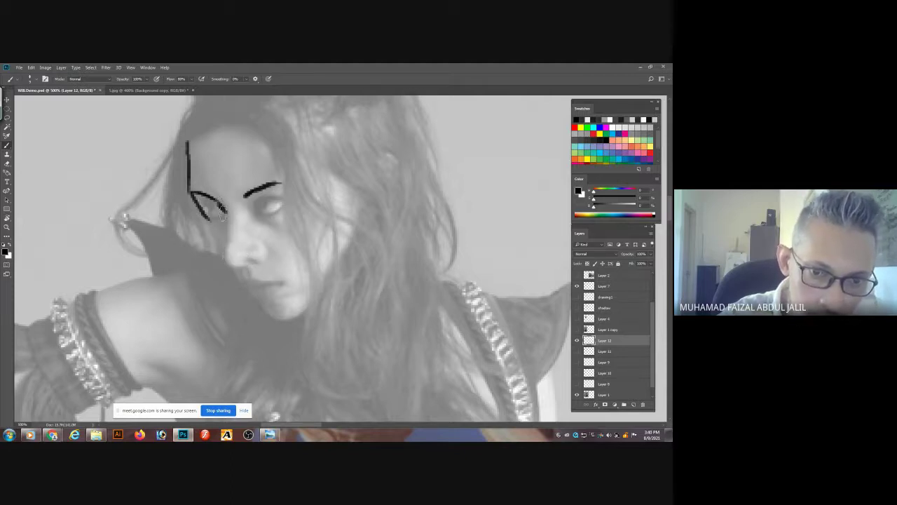
pyautogui.moveTo(225, 208)
pyautogui.mouseDown()
pyautogui.moveTo(228, 257)
pyautogui.moveTo(234, 268)
pyautogui.moveTo(254, 258)
pyautogui.mouseUp()
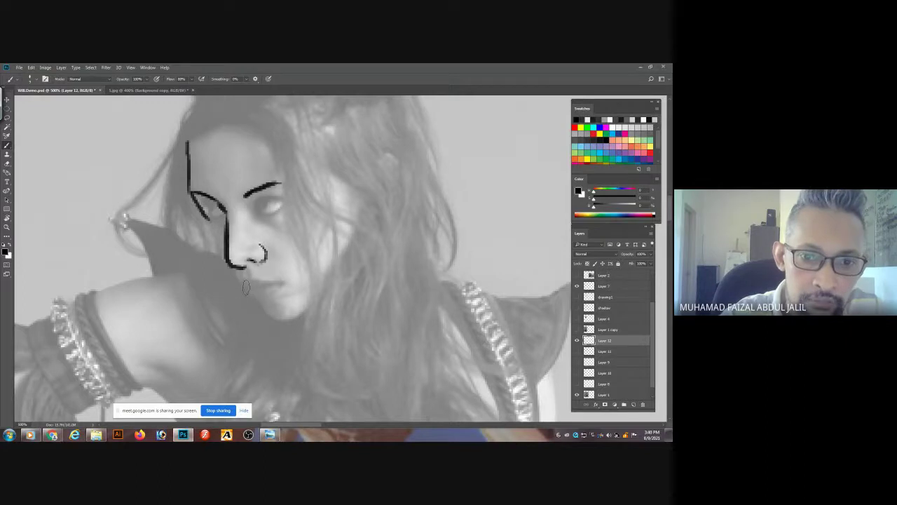
# - Trace the lips and chin, and continue the far cheek contour down beside the nose
pyautogui.moveTo(247, 287)
pyautogui.mouseDown()
pyautogui.moveTo(284, 280)
pyautogui.moveTo(258, 277)
pyautogui.mouseUp()
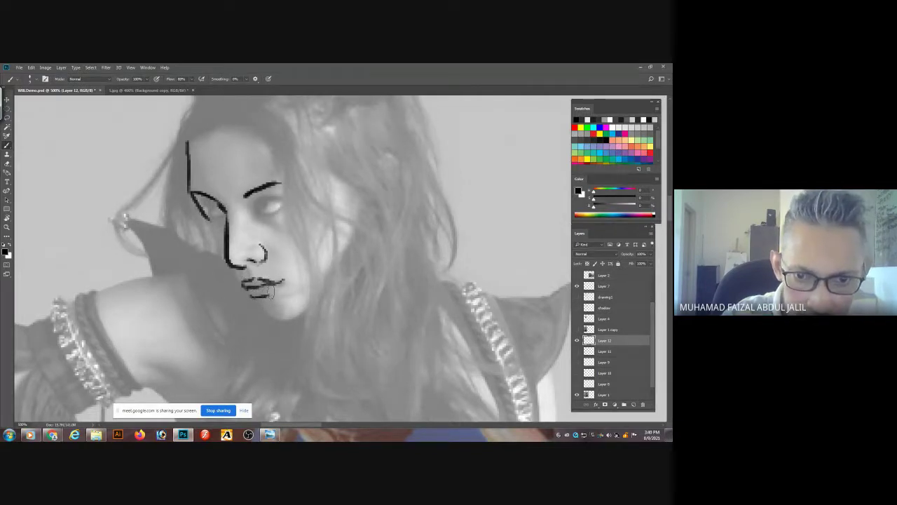
pyautogui.moveTo(268, 296)
pyautogui.mouseDown()
pyautogui.moveTo(281, 282)
pyautogui.moveTo(247, 268)
pyautogui.mouseUp()
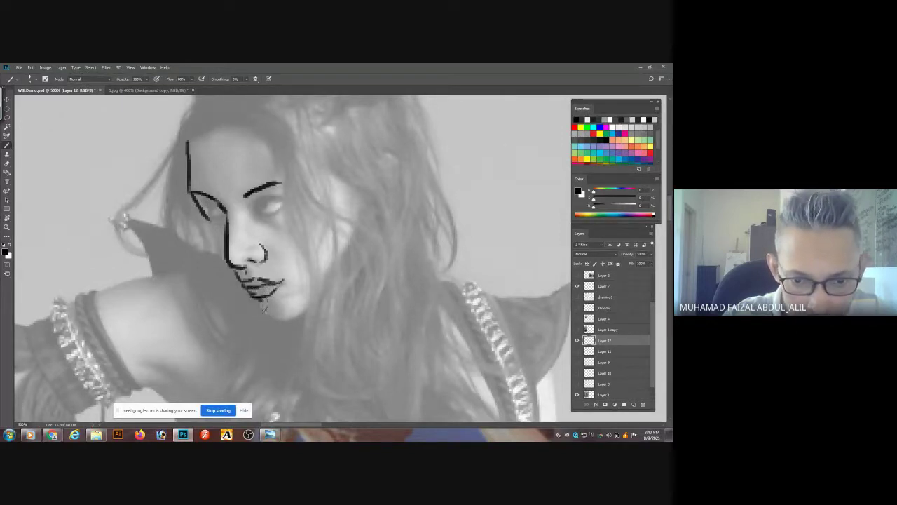
pyautogui.moveTo(272, 315); pyautogui.dragTo(285, 322)
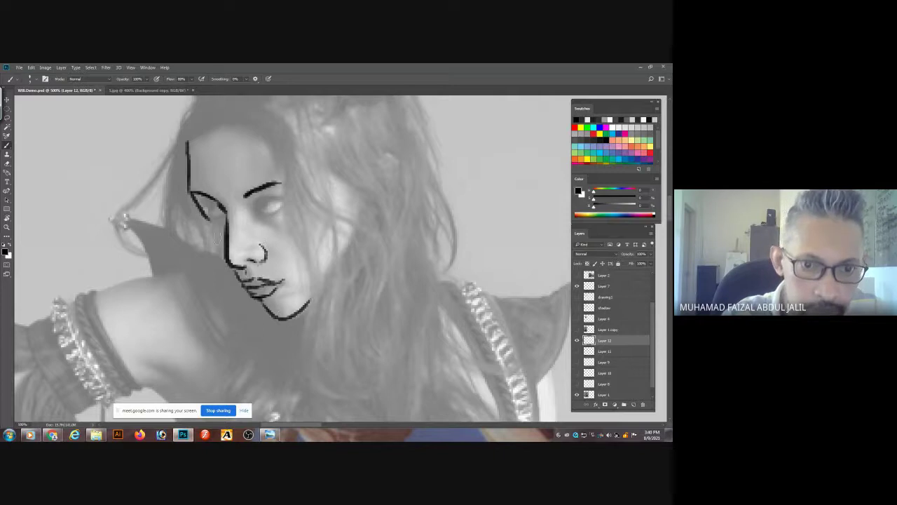
pyautogui.moveTo(208, 223); pyautogui.dragTo(228, 261)
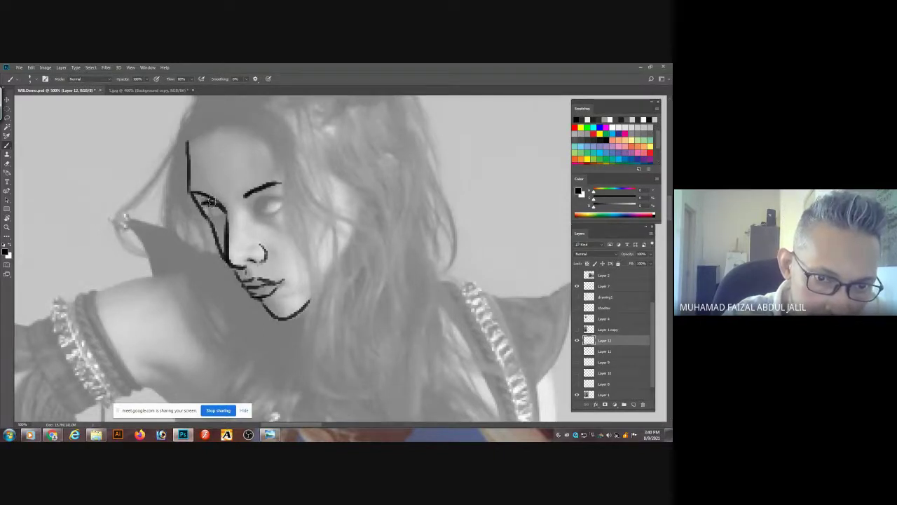
# - Draw both of the woman's eyes with lid lines, irises and dark pupils
pyautogui.moveTo(211, 207); pyautogui.dragTo(221, 216)
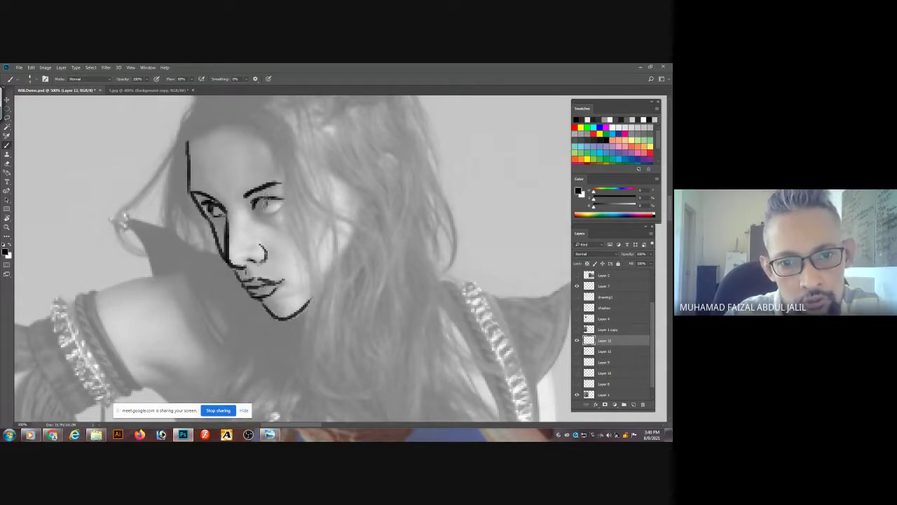
pyautogui.moveTo(262, 204); pyautogui.dragTo(259, 204)
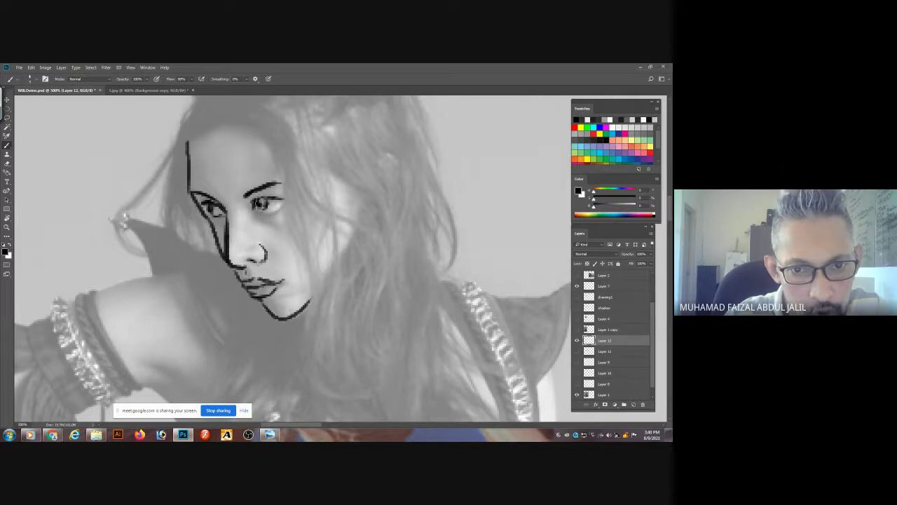
pyautogui.moveTo(261, 204); pyautogui.dragTo(263, 209)
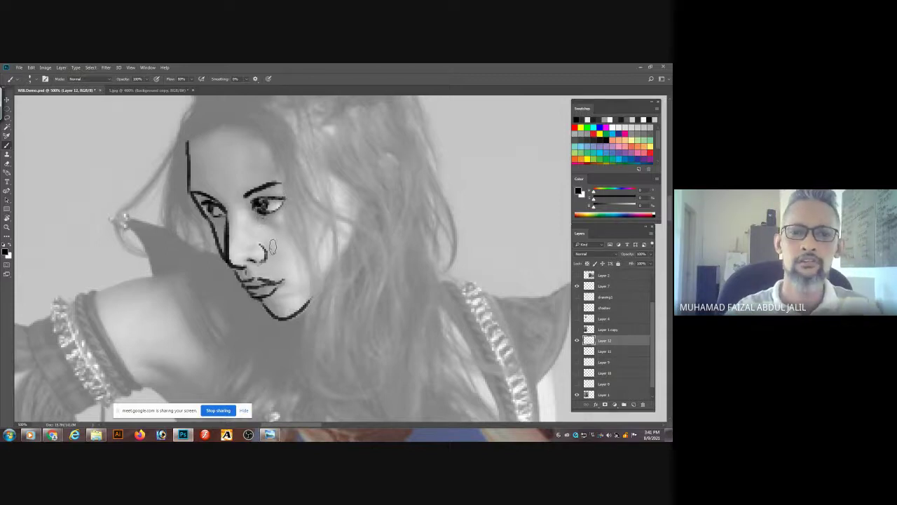
# - Trace the near jawline from the chin up to the ear and sketch the ear's outline lightly
pyautogui.moveTo(314, 287); pyautogui.dragTo(349, 249)
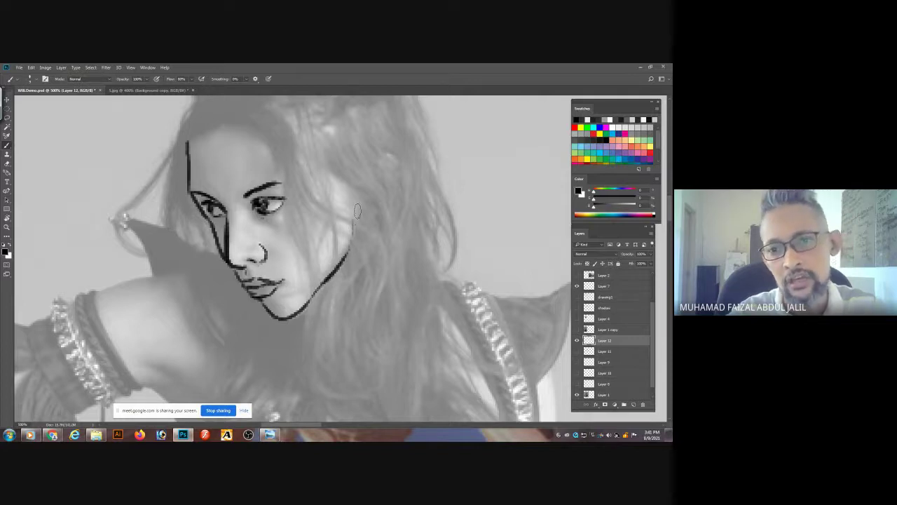
pyautogui.moveTo(349, 241); pyautogui.dragTo(356, 213)
pyautogui.moveTo(366, 169); pyautogui.dragTo(382, 157)
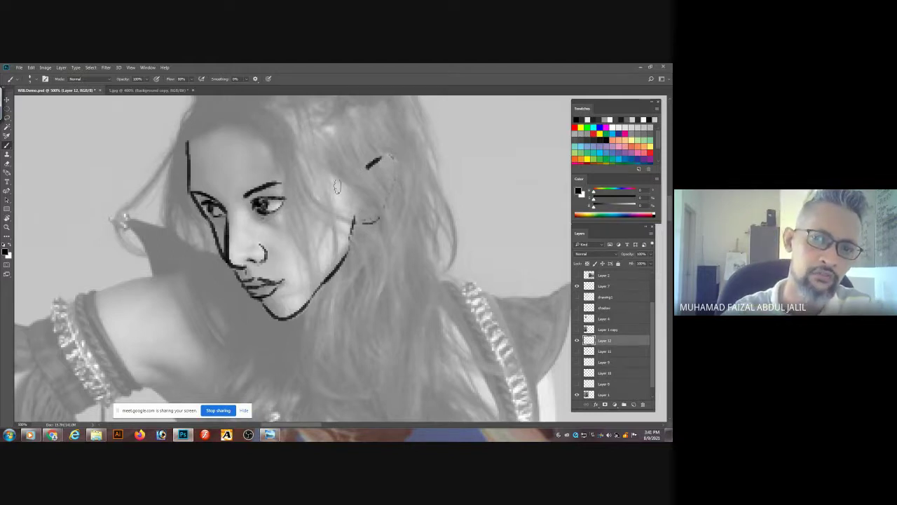
# - Draw the hair strands framing the far side of the face, including the long strand reaching the pointed collar tip
pyautogui.moveTo(363, 147); pyautogui.dragTo(382, 194)
pyautogui.moveTo(206, 187)
pyautogui.mouseDown()
pyautogui.moveTo(215, 166)
pyautogui.moveTo(199, 181)
pyautogui.moveTo(188, 246)
pyautogui.mouseUp()
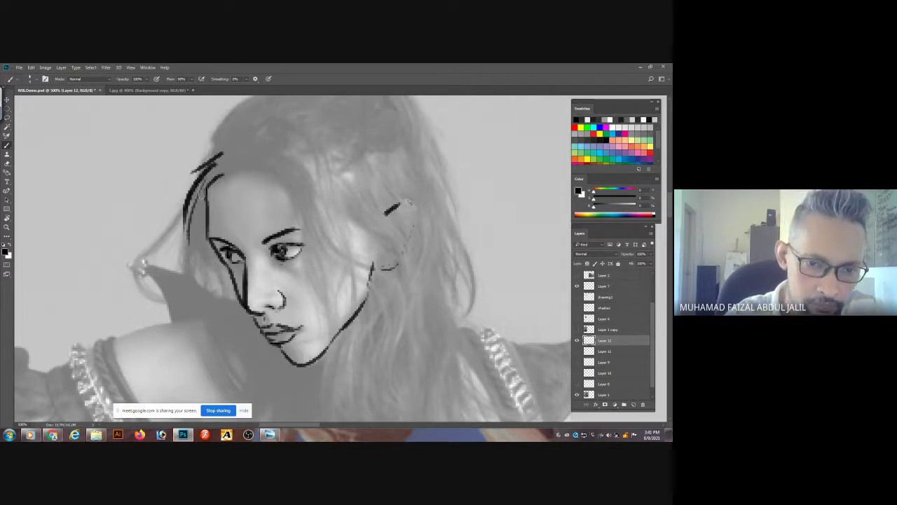
pyautogui.moveTo(204, 210)
pyautogui.mouseDown()
pyautogui.moveTo(211, 271)
pyautogui.moveTo(225, 297)
pyautogui.mouseUp()
pyautogui.moveTo(204, 252); pyautogui.dragTo(202, 284)
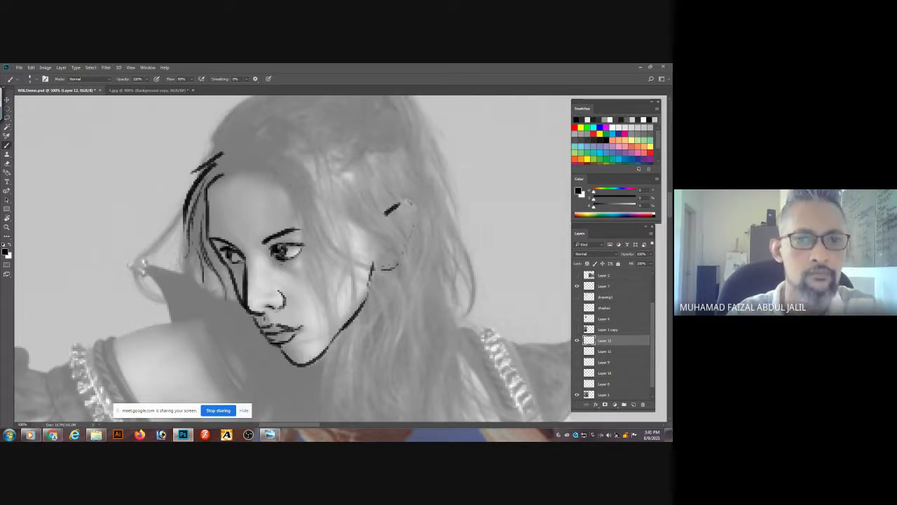
pyautogui.moveTo(187, 205); pyautogui.dragTo(143, 256)
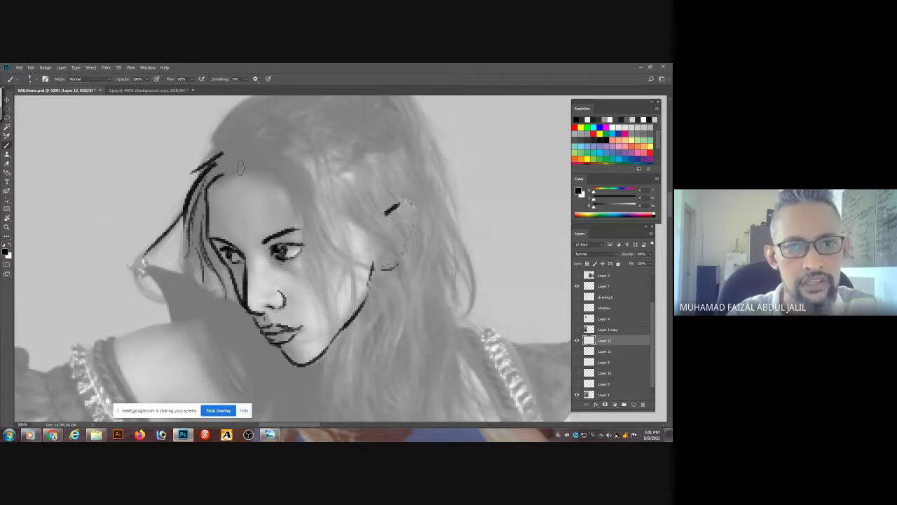
# - Draw the hairline over the forehead from the parting down to the near temple with layered strokes
pyautogui.moveTo(239, 168)
pyautogui.mouseDown()
pyautogui.moveTo(250, 144)
pyautogui.moveTo(260, 148)
pyautogui.moveTo(246, 165)
pyautogui.moveTo(234, 150)
pyautogui.moveTo(288, 178)
pyautogui.moveTo(293, 198)
pyautogui.mouseUp()
pyautogui.moveTo(267, 152)
pyautogui.mouseDown()
pyautogui.moveTo(302, 191)
pyautogui.moveTo(298, 219)
pyautogui.mouseUp()
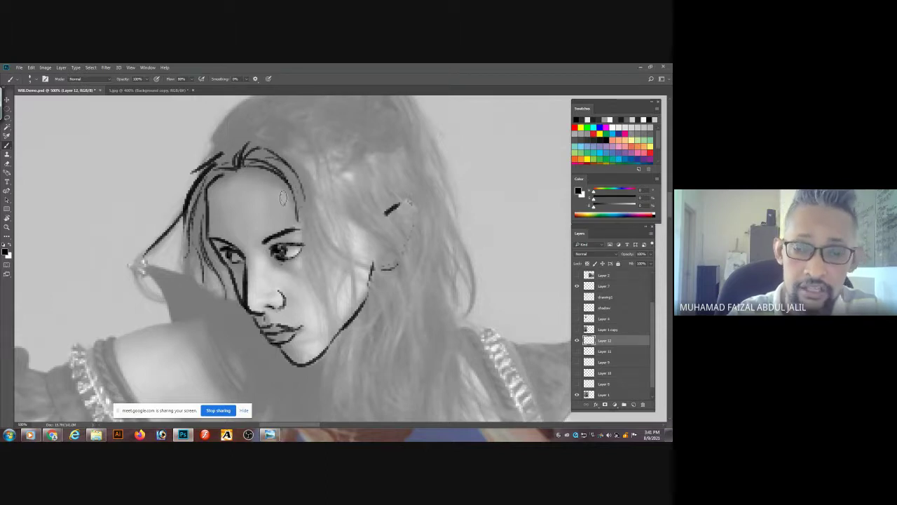
pyautogui.moveTo(300, 185); pyautogui.dragTo(306, 219)
pyautogui.moveTo(282, 156); pyautogui.dragTo(311, 220)
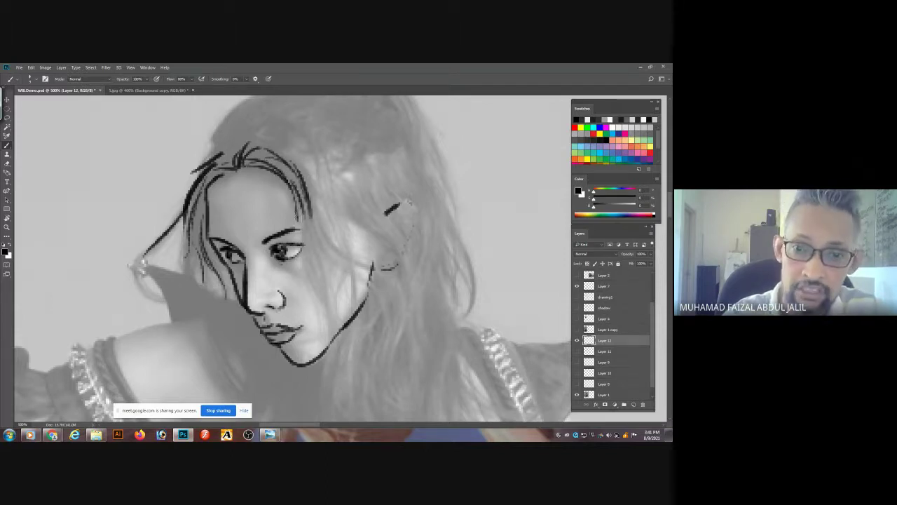
# - Draw loose hair strands falling from the temple across the near cheek and sweeping back below the ear
pyautogui.moveTo(297, 186)
pyautogui.mouseDown()
pyautogui.moveTo(304, 279)
pyautogui.moveTo(329, 315)
pyautogui.mouseUp()
pyautogui.moveTo(311, 223); pyautogui.dragTo(335, 334)
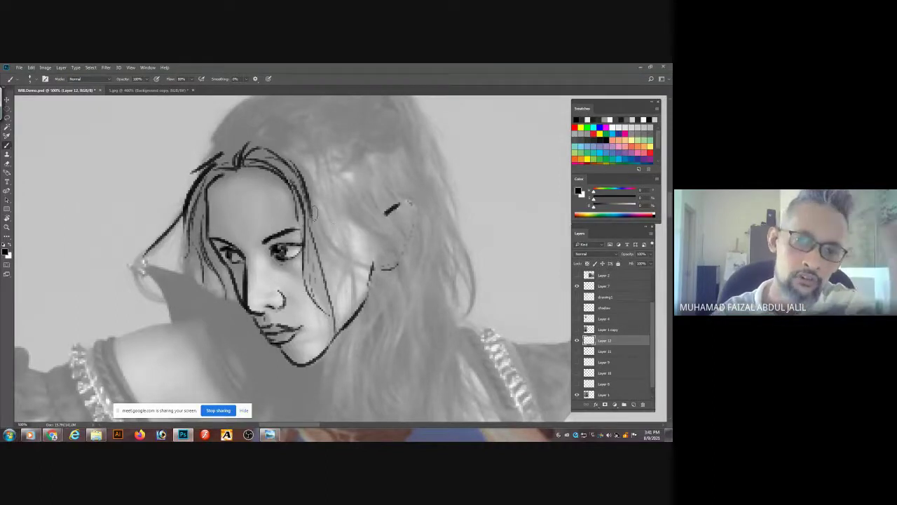
pyautogui.moveTo(313, 207)
pyautogui.mouseDown()
pyautogui.moveTo(343, 264)
pyautogui.moveTo(366, 282)
pyautogui.mouseUp()
pyautogui.moveTo(326, 240); pyautogui.dragTo(402, 268)
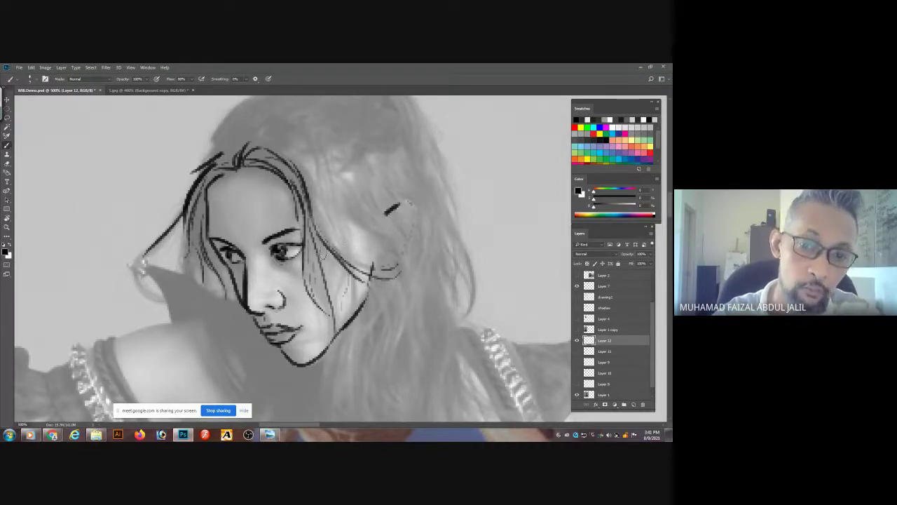
pyautogui.moveTo(323, 255); pyautogui.dragTo(341, 311)
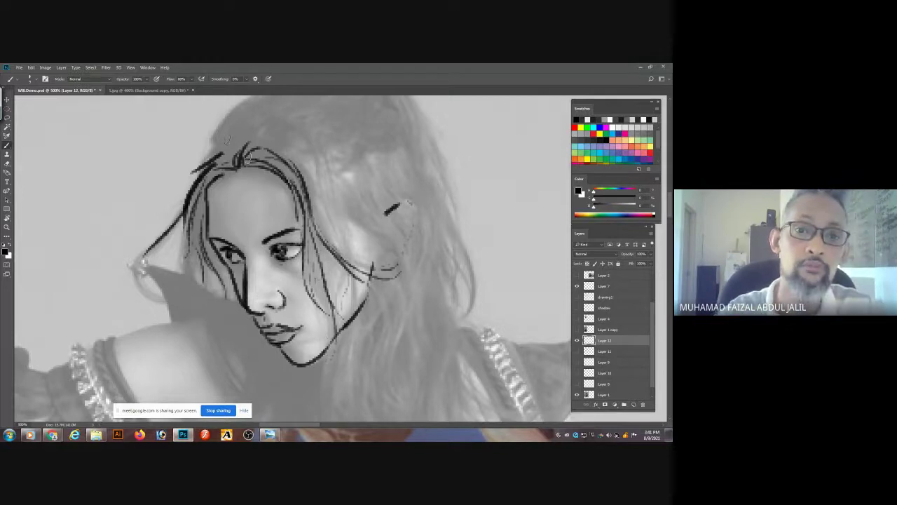
# - Outline the hair over the crown and down the back of the head with layered strokes
pyautogui.moveTo(248, 148)
pyautogui.mouseDown()
pyautogui.moveTo(231, 163)
pyautogui.moveTo(239, 146)
pyautogui.moveTo(214, 187)
pyautogui.mouseUp()
pyautogui.press('space')
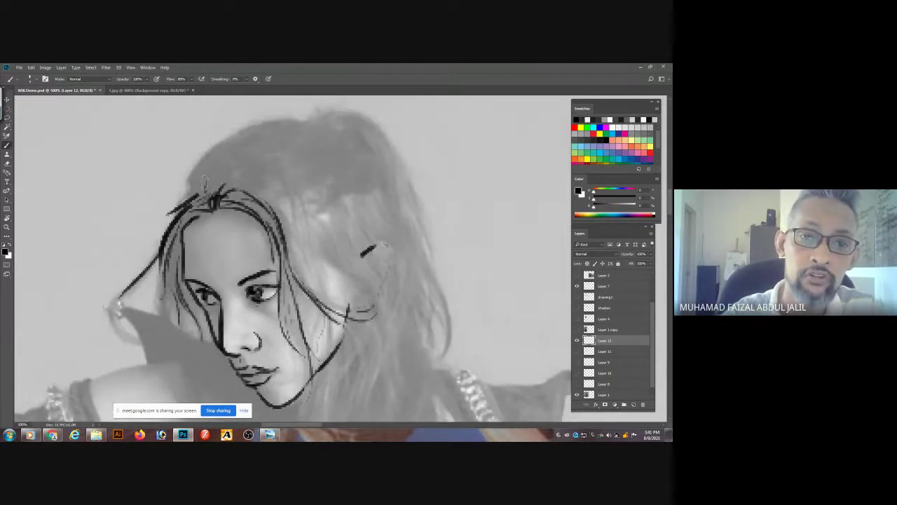
pyautogui.moveTo(265, 125)
pyautogui.mouseDown()
pyautogui.moveTo(215, 148)
pyautogui.moveTo(196, 183)
pyautogui.moveTo(216, 155)
pyautogui.mouseUp()
pyautogui.moveTo(288, 116)
pyautogui.mouseDown()
pyautogui.moveTo(214, 165)
pyautogui.moveTo(207, 179)
pyautogui.mouseUp()
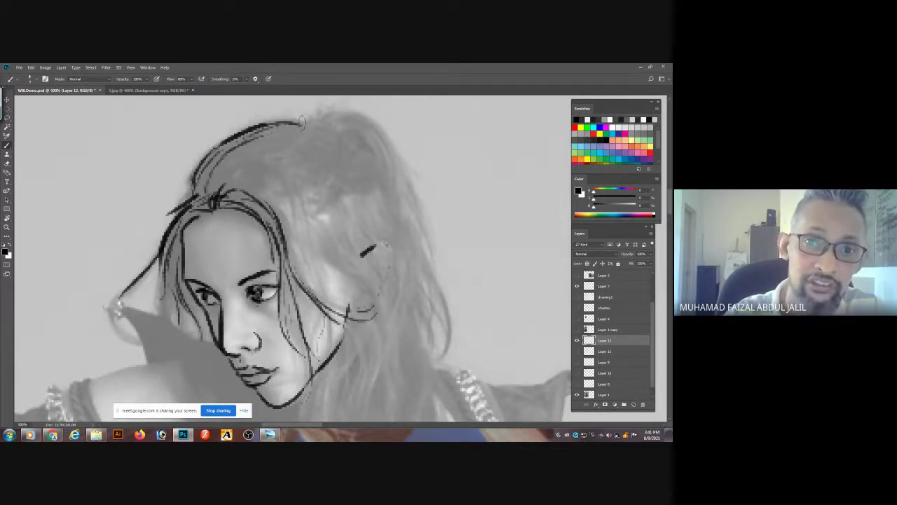
pyautogui.moveTo(314, 128)
pyautogui.mouseDown()
pyautogui.moveTo(369, 123)
pyautogui.moveTo(376, 154)
pyautogui.mouseUp()
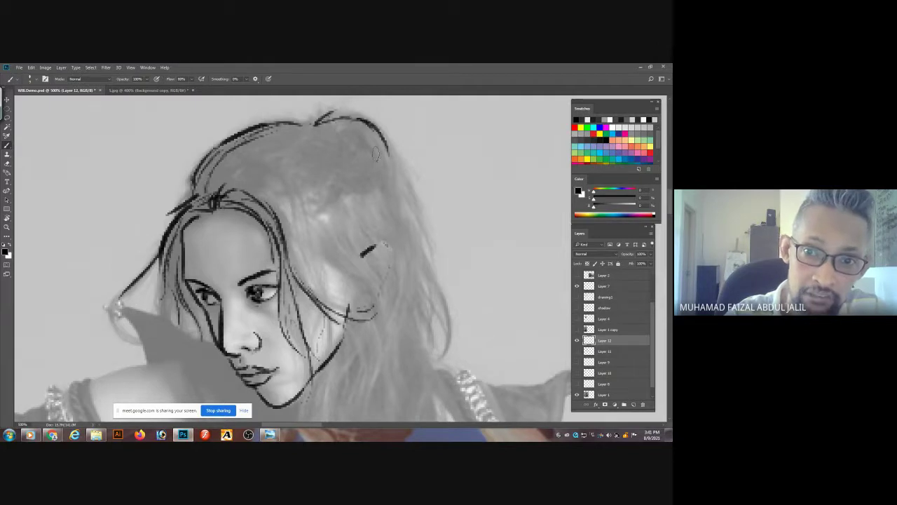
pyautogui.moveTo(361, 120); pyautogui.dragTo(390, 184)
pyautogui.moveTo(379, 133); pyautogui.dragTo(399, 224)
pyautogui.moveTo(388, 152); pyautogui.dragTo(429, 248)
# - Add inner hair strands sweeping from the parting over the crown and down past the temple toward the ear
pyautogui.moveTo(266, 167)
pyautogui.mouseDown()
pyautogui.moveTo(286, 191)
pyautogui.moveTo(313, 299)
pyautogui.mouseUp()
pyautogui.moveTo(297, 201); pyautogui.dragTo(355, 322)
pyautogui.moveTo(312, 279); pyautogui.dragTo(351, 324)
pyautogui.moveTo(294, 225); pyautogui.dragTo(303, 251)
pyautogui.moveTo(279, 175)
pyautogui.mouseDown()
pyautogui.moveTo(216, 198)
pyautogui.moveTo(257, 164)
pyautogui.mouseUp()
pyautogui.moveTo(206, 209); pyautogui.dragTo(269, 144)
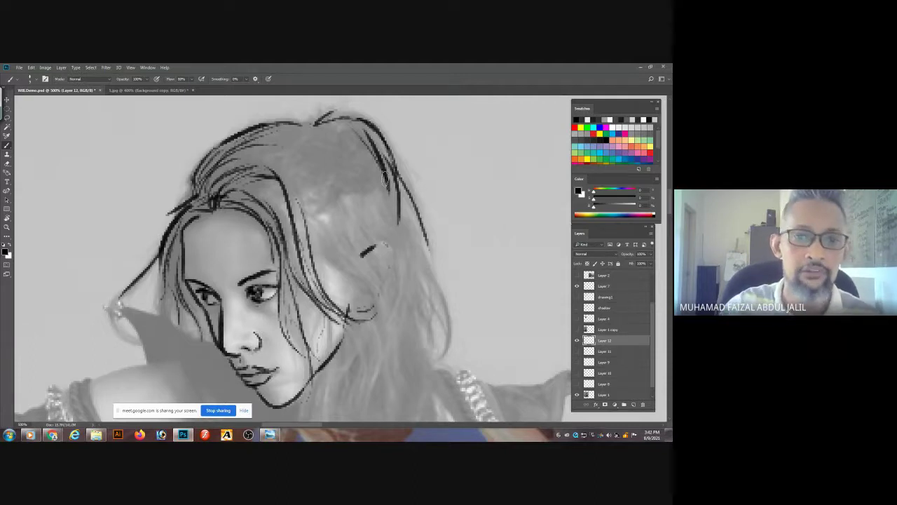
pyautogui.moveTo(200, 211)
pyautogui.mouseDown()
pyautogui.moveTo(179, 254)
pyautogui.moveTo(168, 240)
pyautogui.mouseUp()
pyautogui.scroll(-2, 489, 265)
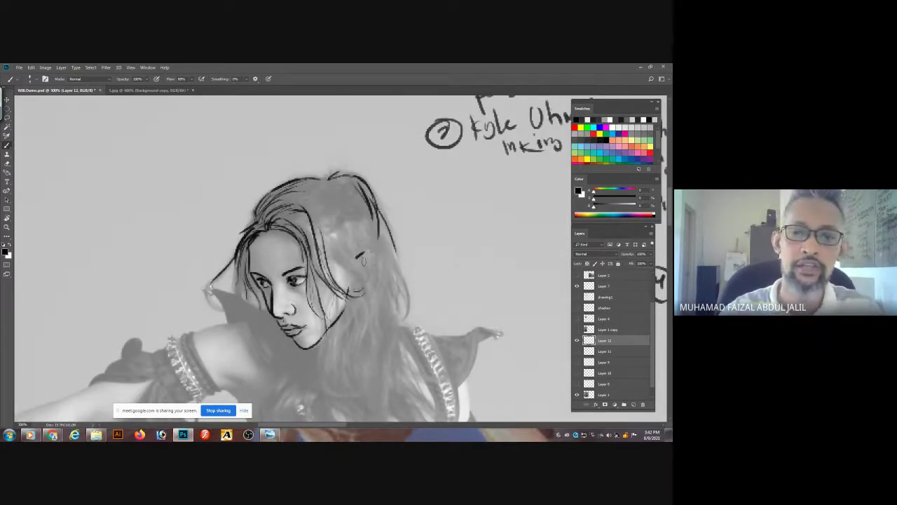
# - Sketch a head construction circle with a tapered jaw and chin in the empty area beside the photographed woman
pyautogui.moveTo(433, 232); pyautogui.dragTo(302, 176)
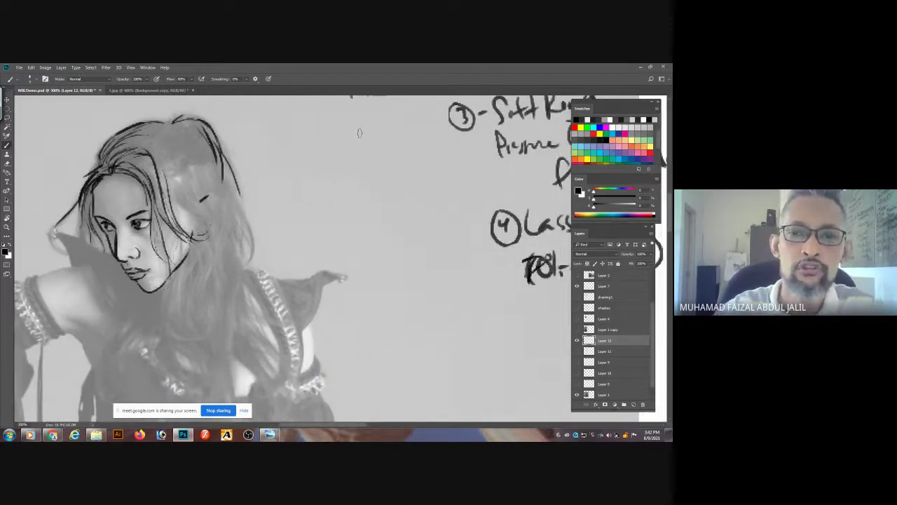
pyautogui.moveTo(360, 219)
pyautogui.mouseDown()
pyautogui.moveTo(363, 117)
pyautogui.moveTo(316, 207)
pyautogui.moveTo(292, 163)
pyautogui.moveTo(329, 137)
pyautogui.mouseUp()
pyautogui.hotkey('ctrl', 'z')
pyautogui.moveTo(285, 154); pyautogui.dragTo(325, 177)
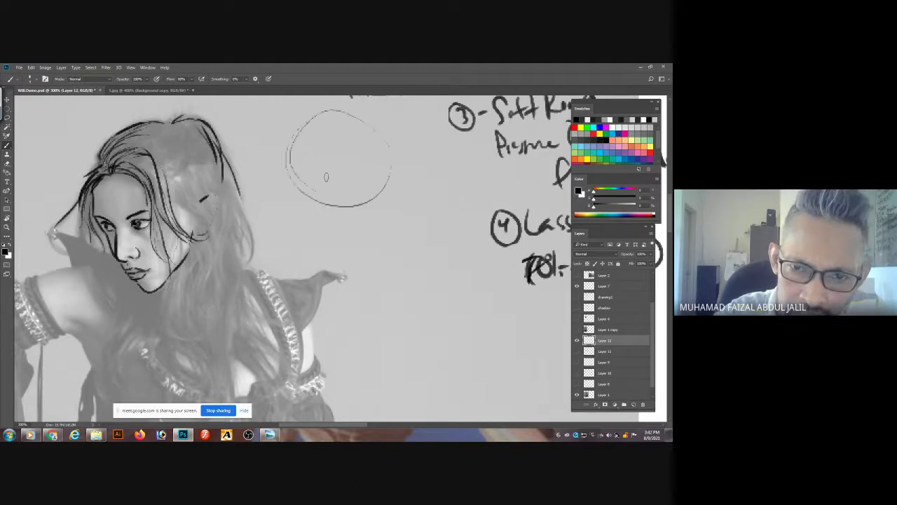
pyautogui.hotkey('ctrl', 'z')
pyautogui.moveTo(323, 117)
pyautogui.mouseDown()
pyautogui.moveTo(284, 149)
pyautogui.moveTo(377, 200)
pyautogui.mouseUp()
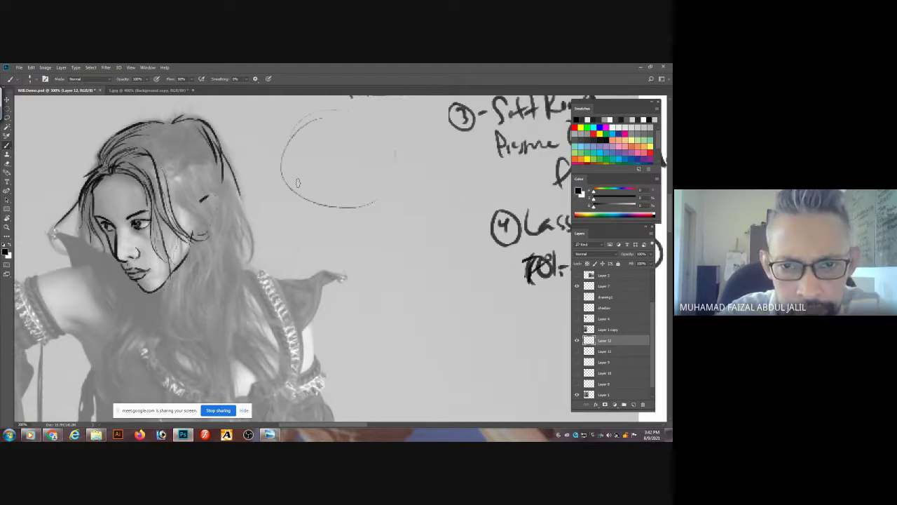
pyautogui.moveTo(319, 118)
pyautogui.mouseDown()
pyautogui.moveTo(300, 129)
pyautogui.moveTo(335, 240)
pyautogui.mouseUp()
pyautogui.moveTo(295, 181)
pyautogui.mouseDown()
pyautogui.moveTo(332, 240)
pyautogui.moveTo(347, 245)
pyautogui.moveTo(372, 210)
pyautogui.moveTo(375, 178)
pyautogui.mouseUp()
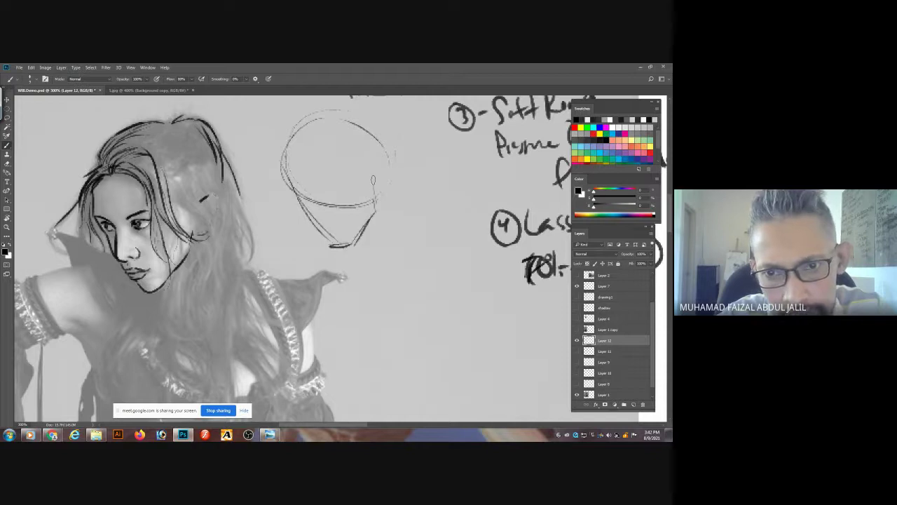
# - Add the neck lines with a curved collar base and a slanted brow guideline across the construction head
pyautogui.moveTo(312, 191)
pyautogui.mouseDown()
pyautogui.moveTo(364, 181)
pyautogui.moveTo(387, 165)
pyautogui.moveTo(371, 204)
pyautogui.moveTo(392, 247)
pyautogui.mouseUp()
pyautogui.moveTo(331, 214)
pyautogui.mouseDown()
pyautogui.moveTo(347, 279)
pyautogui.moveTo(394, 255)
pyautogui.moveTo(350, 278)
pyautogui.mouseUp()
pyautogui.scroll(1, 362, 222)
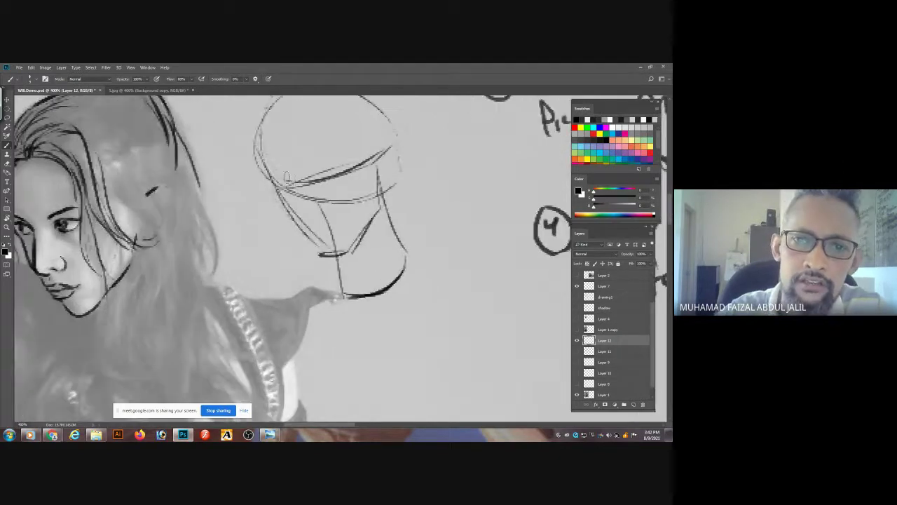
# - Draw the nose on the sketched head and outline the ear at the end of the brow guideline
pyautogui.moveTo(298, 184)
pyautogui.mouseDown()
pyautogui.moveTo(300, 230)
pyautogui.moveTo(317, 215)
pyautogui.moveTo(334, 233)
pyautogui.moveTo(323, 238)
pyautogui.moveTo(332, 259)
pyautogui.mouseUp()
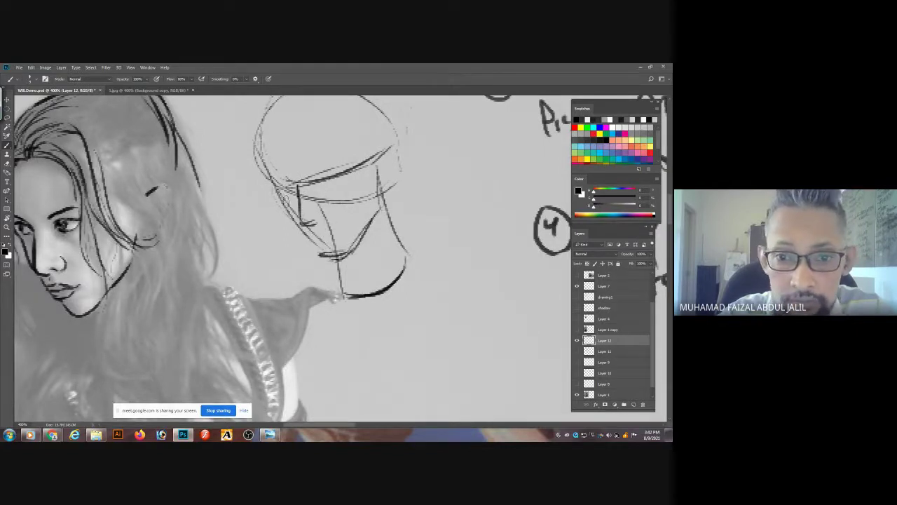
pyautogui.moveTo(284, 202); pyautogui.dragTo(320, 245)
pyautogui.moveTo(381, 126); pyautogui.dragTo(384, 181)
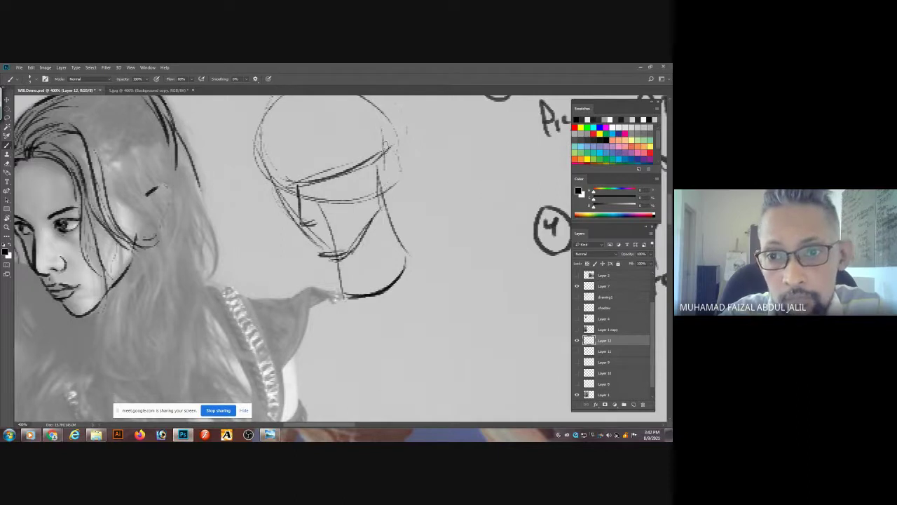
pyautogui.moveTo(385, 144); pyautogui.dragTo(376, 180)
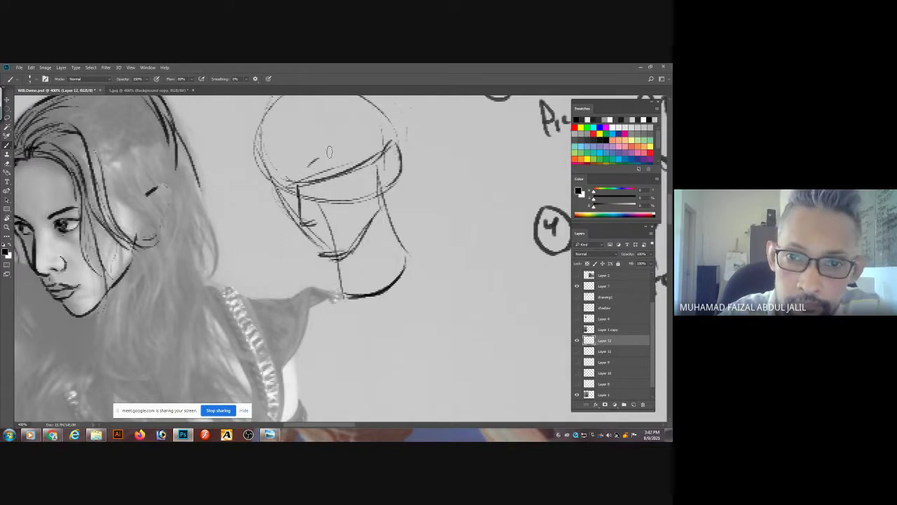
# - Draw the eyebrows, eyes and mouth on the sketched head and darken the cheek and jaw contours
pyautogui.moveTo(307, 165)
pyautogui.mouseDown()
pyautogui.moveTo(340, 149)
pyautogui.moveTo(320, 191)
pyautogui.moveTo(315, 178)
pyautogui.moveTo(359, 164)
pyautogui.moveTo(335, 191)
pyautogui.moveTo(351, 175)
pyautogui.moveTo(277, 187)
pyautogui.moveTo(283, 205)
pyautogui.moveTo(296, 189)
pyautogui.moveTo(273, 198)
pyautogui.moveTo(268, 171)
pyautogui.moveTo(275, 180)
pyautogui.mouseUp()
pyautogui.moveTo(313, 227)
pyautogui.mouseDown()
pyautogui.moveTo(336, 238)
pyautogui.moveTo(310, 243)
pyautogui.mouseUp()
pyautogui.moveTo(287, 206)
pyautogui.mouseDown()
pyautogui.moveTo(282, 217)
pyautogui.moveTo(285, 210)
pyautogui.moveTo(317, 251)
pyautogui.moveTo(350, 260)
pyautogui.moveTo(358, 238)
pyautogui.mouseUp()
pyautogui.moveTo(355, 242); pyautogui.dragTo(384, 206)
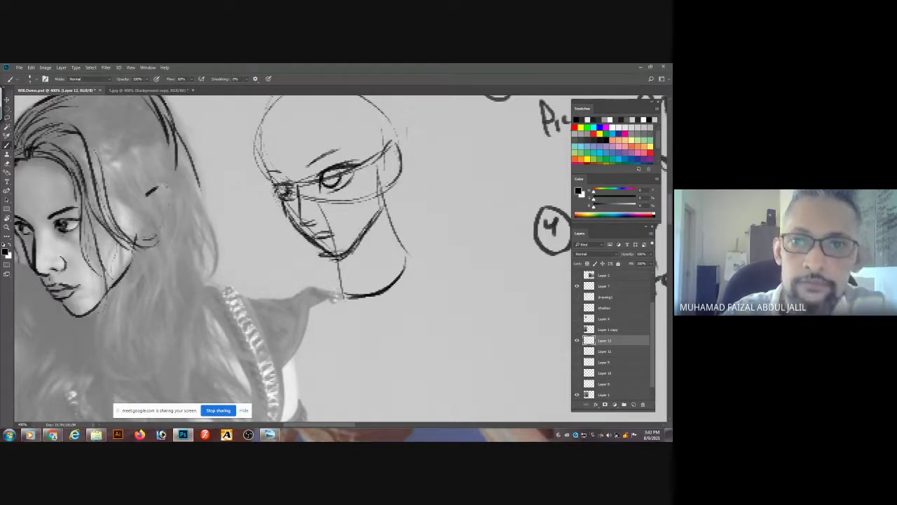
# - Draw the sideburn strands in front of the ear and fringe strokes sweeping across the sketched forehead
pyautogui.moveTo(383, 140); pyautogui.dragTo(385, 178)
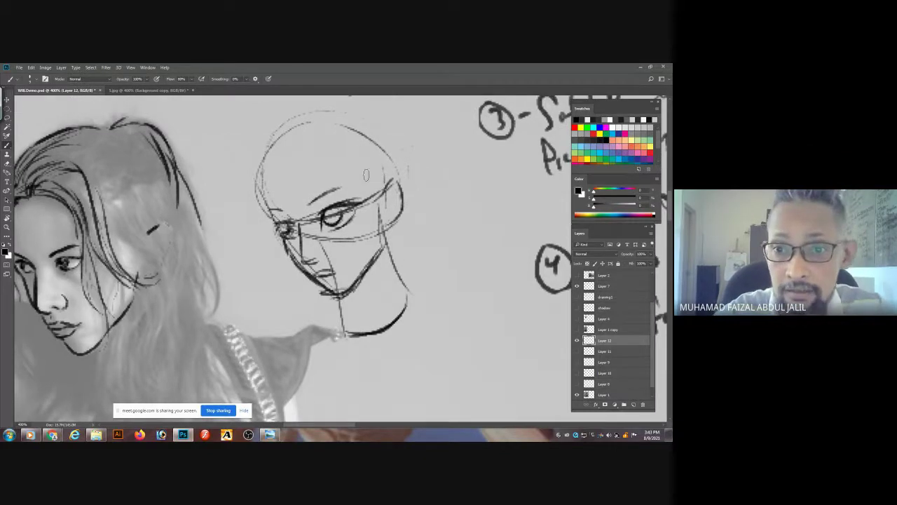
pyautogui.moveTo(369, 175); pyautogui.dragTo(376, 242)
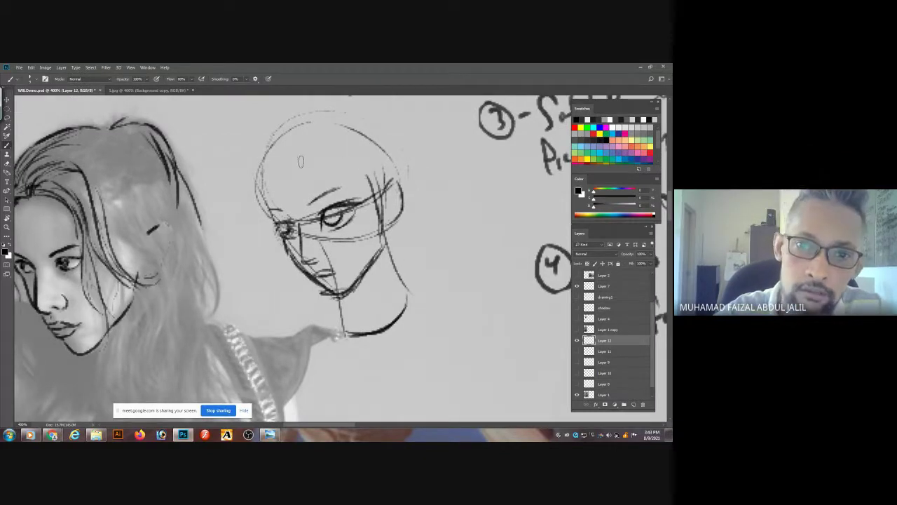
pyautogui.moveTo(300, 156); pyautogui.dragTo(359, 191)
pyautogui.moveTo(313, 148); pyautogui.dragTo(370, 181)
pyautogui.moveTo(300, 192); pyautogui.dragTo(330, 191)
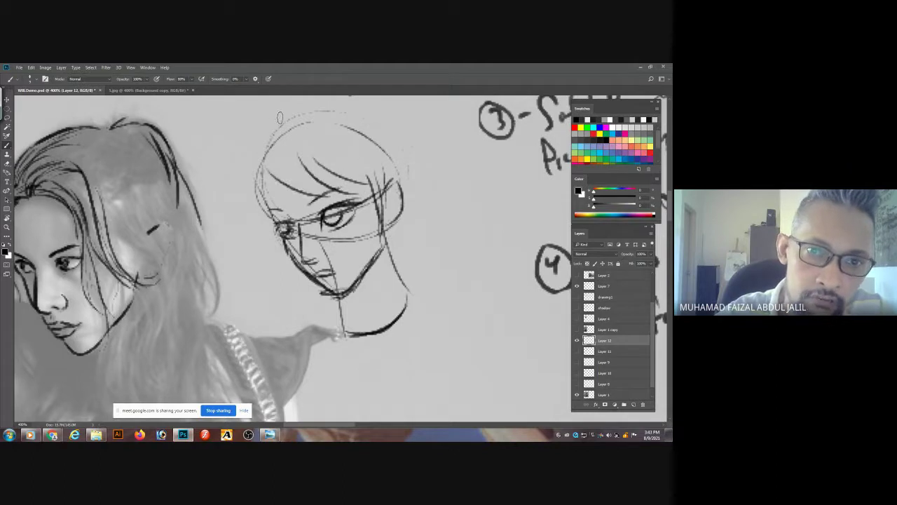
# - Outline the hair from the crown down the far side of the face and flicking outward behind the head
pyautogui.moveTo(279, 117)
pyautogui.mouseDown()
pyautogui.moveTo(237, 175)
pyautogui.moveTo(240, 202)
pyautogui.mouseUp()
pyautogui.moveTo(260, 164)
pyautogui.mouseDown()
pyautogui.moveTo(272, 228)
pyautogui.moveTo(318, 356)
pyautogui.mouseUp()
pyautogui.moveTo(293, 293); pyautogui.dragTo(312, 338)
pyautogui.moveTo(293, 114)
pyautogui.mouseDown()
pyautogui.moveTo(338, 109)
pyautogui.moveTo(460, 191)
pyautogui.mouseUp()
pyautogui.moveTo(412, 177); pyautogui.dragTo(492, 216)
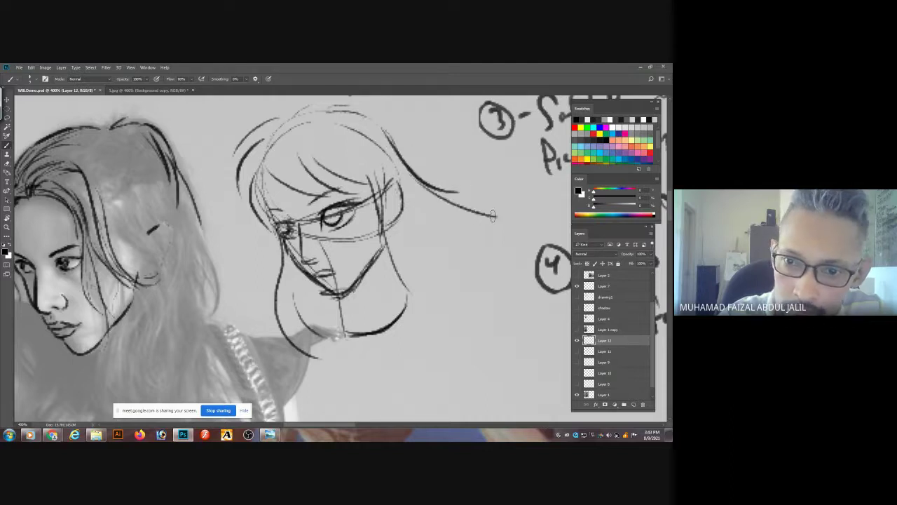
# - Draw long hair strands falling behind the sketched neck, with tapered tips and flicked outer locks
pyautogui.moveTo(420, 196); pyautogui.dragTo(467, 281)
pyautogui.moveTo(382, 240); pyautogui.dragTo(388, 303)
pyautogui.moveTo(404, 254)
pyautogui.mouseDown()
pyautogui.moveTo(413, 329)
pyautogui.moveTo(428, 348)
pyautogui.mouseUp()
pyautogui.moveTo(418, 288)
pyautogui.mouseDown()
pyautogui.moveTo(419, 368)
pyautogui.moveTo(443, 352)
pyautogui.mouseUp()
pyautogui.moveTo(432, 385); pyautogui.dragTo(415, 398)
pyautogui.moveTo(456, 281)
pyautogui.mouseDown()
pyautogui.moveTo(423, 382)
pyautogui.moveTo(447, 329)
pyautogui.mouseUp()
pyautogui.moveTo(438, 244); pyautogui.dragTo(457, 298)
pyautogui.moveTo(453, 218); pyautogui.dragTo(489, 236)
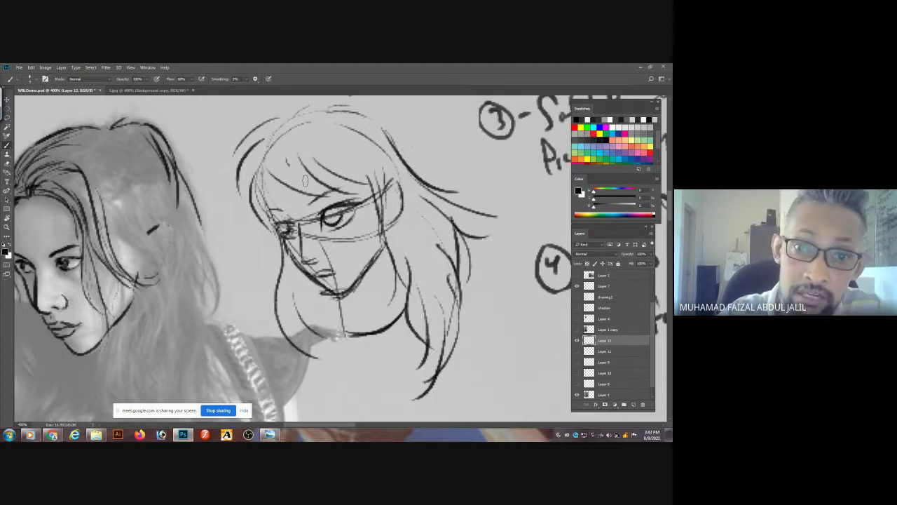
# - Extend a fringe strand up to the crown and add the neck muscle lines under the sketched jaw
pyautogui.moveTo(316, 185); pyautogui.dragTo(285, 128)
pyautogui.moveTo(346, 295); pyautogui.dragTo(350, 332)
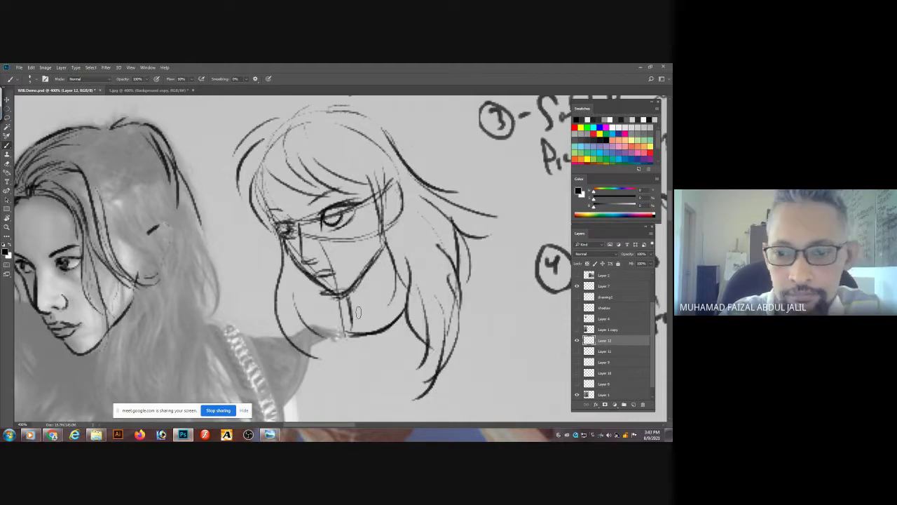
pyautogui.moveTo(387, 240)
pyautogui.mouseDown()
pyautogui.moveTo(408, 288)
pyautogui.moveTo(351, 335)
pyautogui.moveTo(397, 328)
pyautogui.mouseUp()
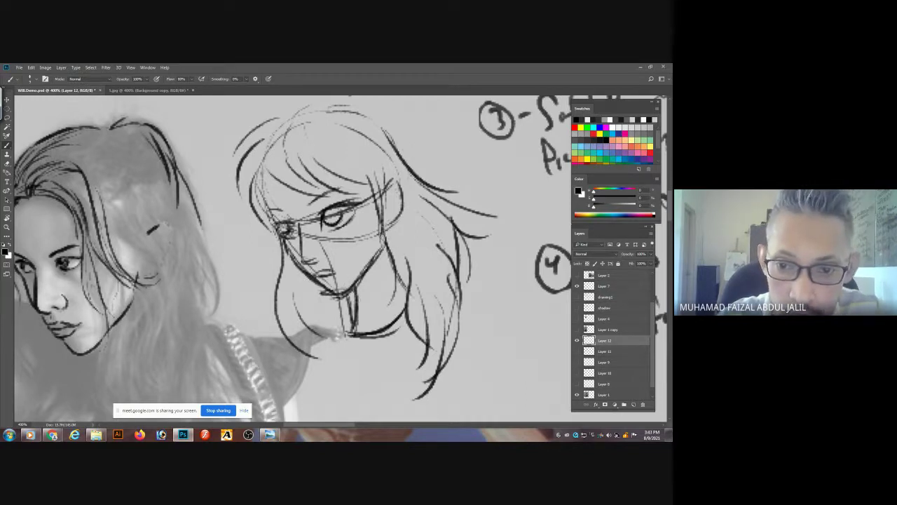
pyautogui.moveTo(389, 258); pyautogui.dragTo(411, 290)
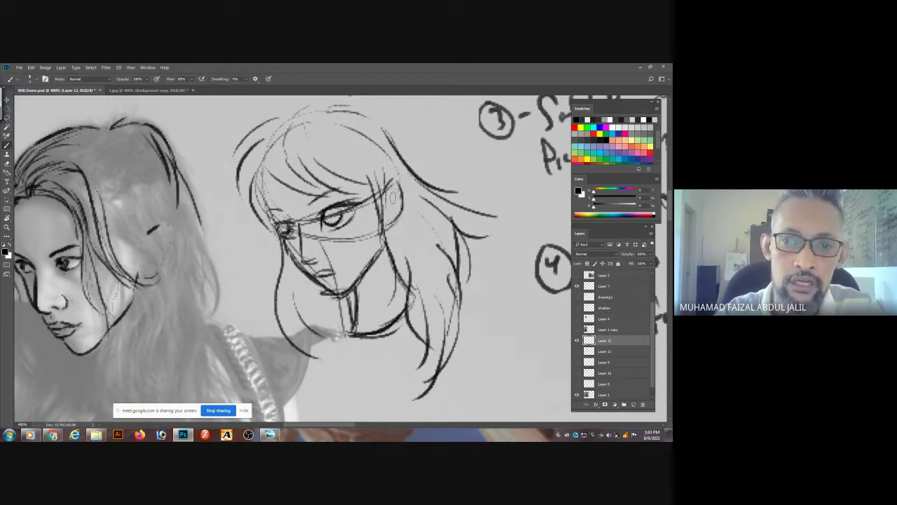
# - Add hair strands around the ear and small finishing strokes above the near eye and beside the far temple
pyautogui.moveTo(388, 175); pyautogui.dragTo(408, 255)
pyautogui.moveTo(384, 220); pyautogui.dragTo(410, 263)
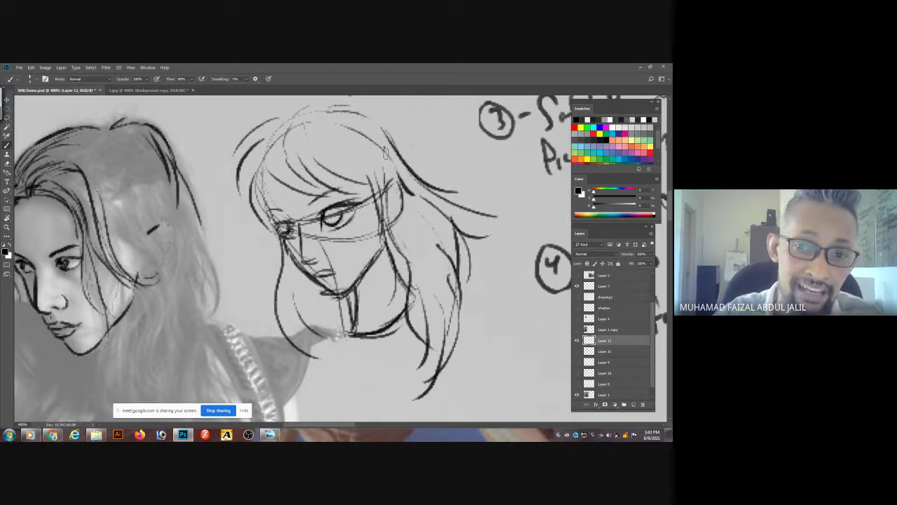
pyautogui.moveTo(335, 182); pyautogui.dragTo(377, 186)
pyautogui.moveTo(269, 184)
pyautogui.mouseDown()
pyautogui.moveTo(304, 202)
pyautogui.moveTo(270, 209)
pyautogui.mouseUp()
pyautogui.moveTo(274, 188); pyautogui.dragTo(273, 211)
pyautogui.scroll(-2, 363, 189)
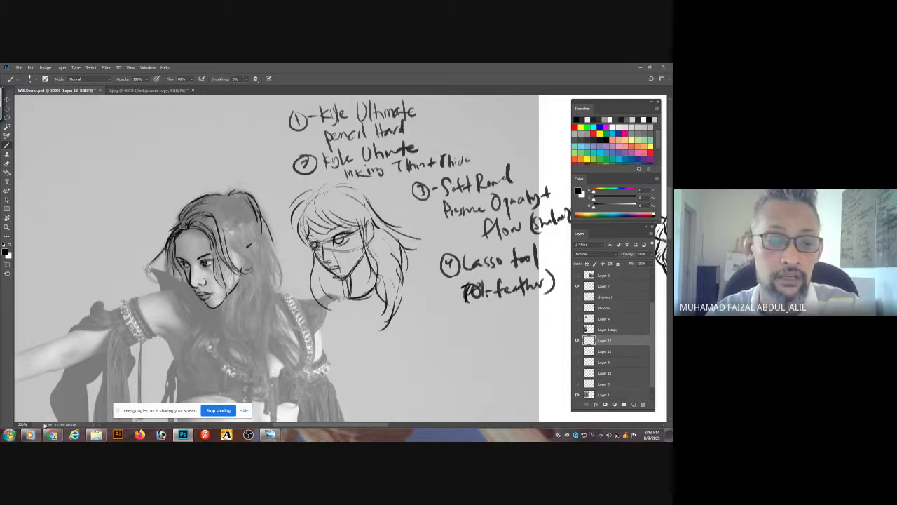
# - Check the in-call messages in Google Meet, close them and return to Photoshop
pyautogui.moveTo(52, 434)
pyautogui.click(39, 400)
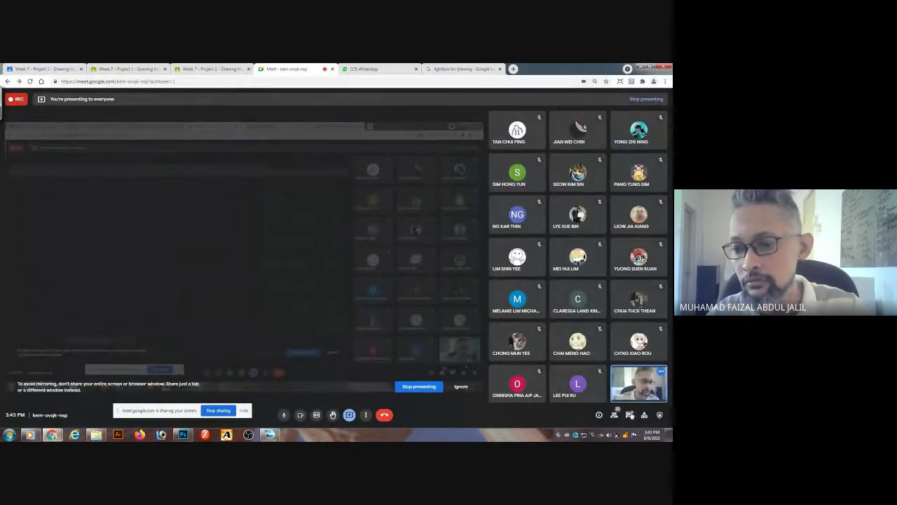
pyautogui.click(628, 415)
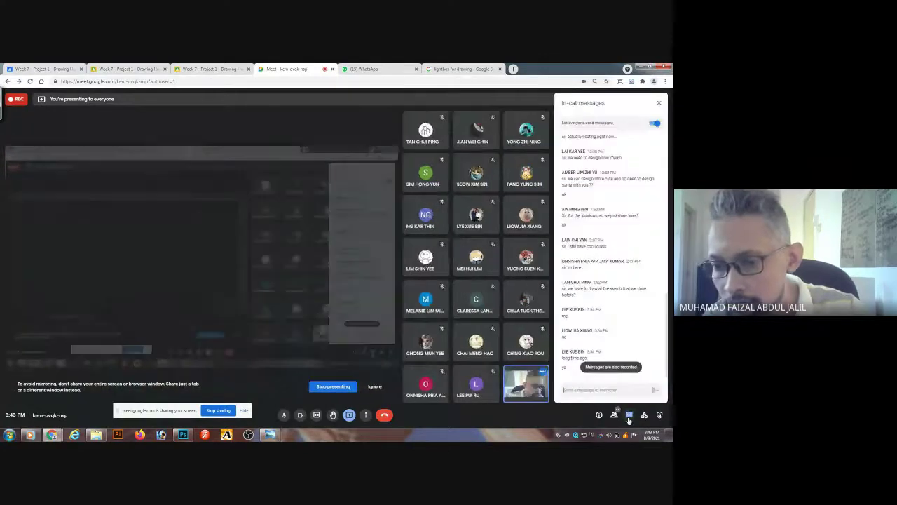
pyautogui.click(628, 415)
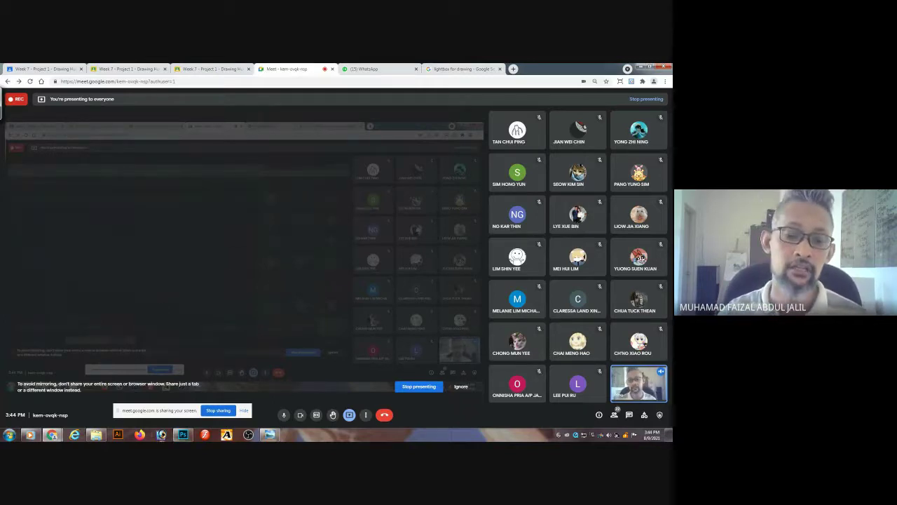
pyautogui.click(183, 427)
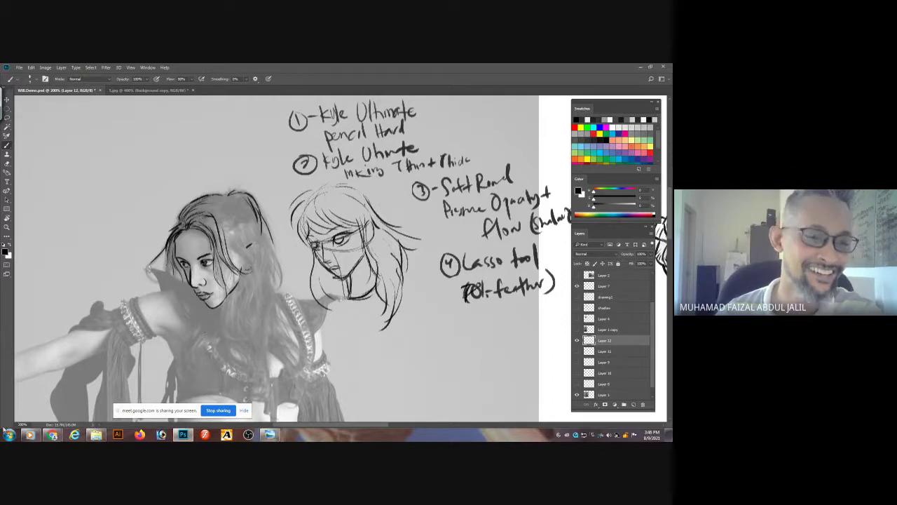
# - Switch to the Google Meet call and pin the presenter's own camera video to the main view
pyautogui.moveTo(52, 435)
pyautogui.click(54, 407)
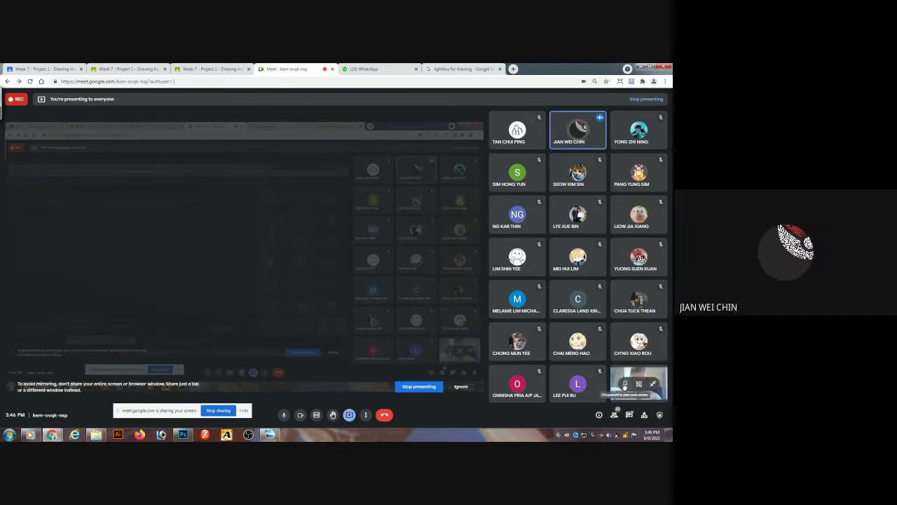
pyautogui.click(624, 383)
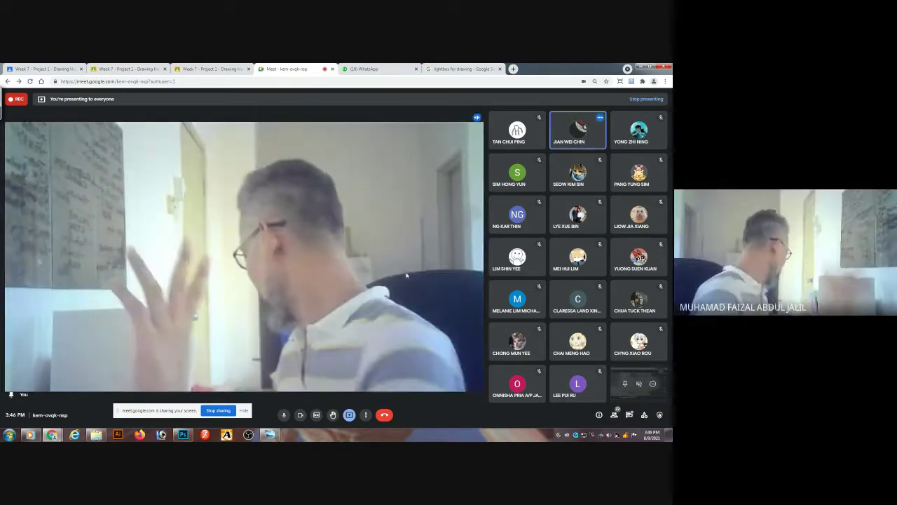
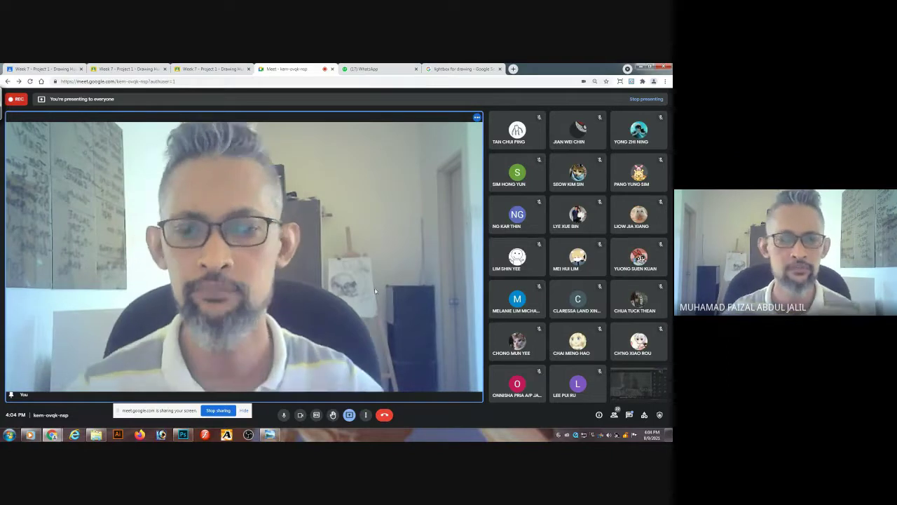
# - Switch back to Photoshop and hide Layer 12 and Layer 7 to clear the sketches and notes from the photo
pyautogui.click(183, 435)
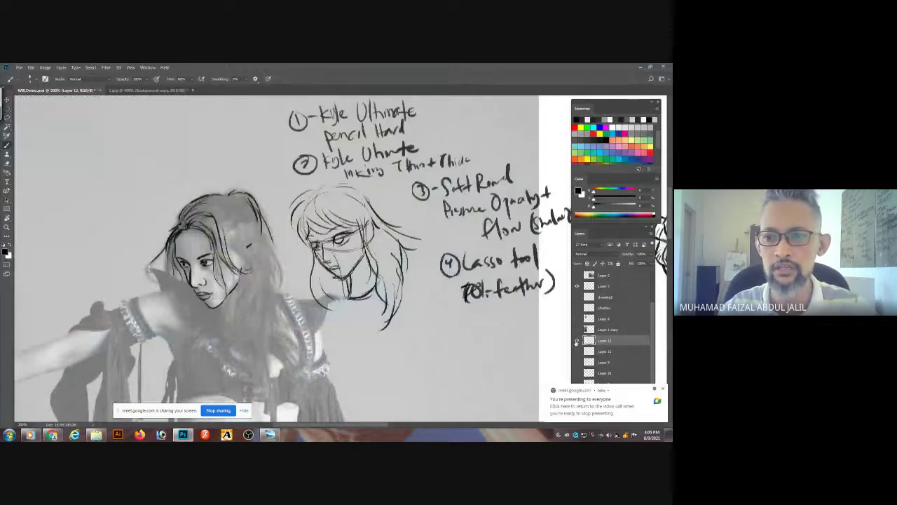
pyautogui.click(577, 341)
pyautogui.click(577, 286)
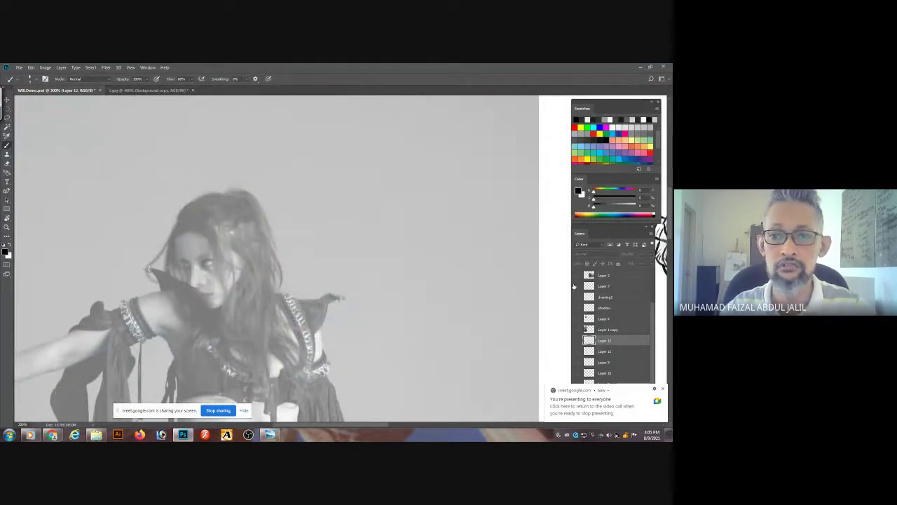
# - Examine the finished horned swordsman drawing's face, torso and trousers, and return to the woman's reference photo
pyautogui.scroll(-1, 652, 312)
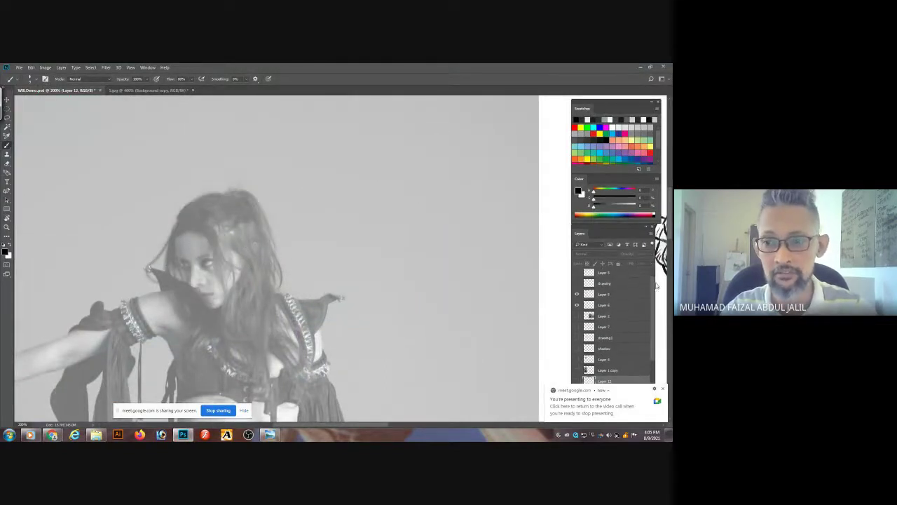
pyautogui.hotkey('ctrl', '-')
pyautogui.hotkey('ctrl', '-')
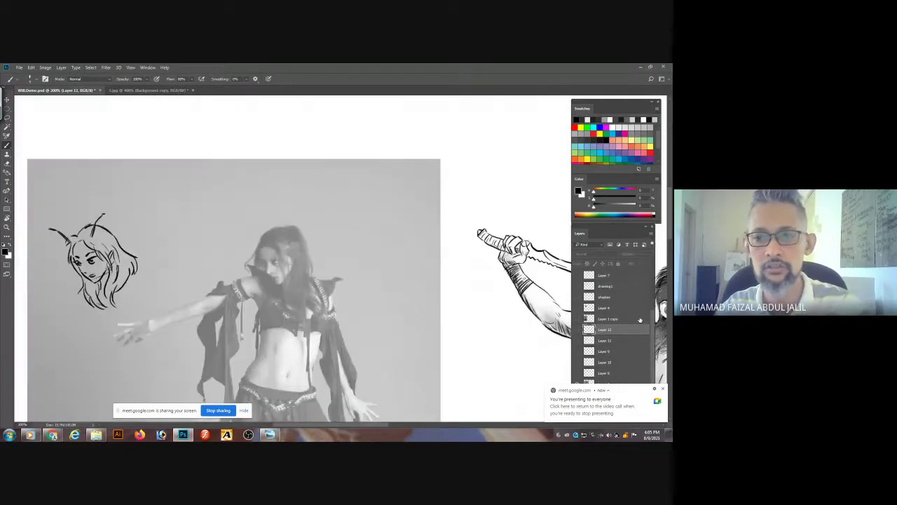
pyautogui.moveTo(561, 282); pyautogui.dragTo(401, 254)
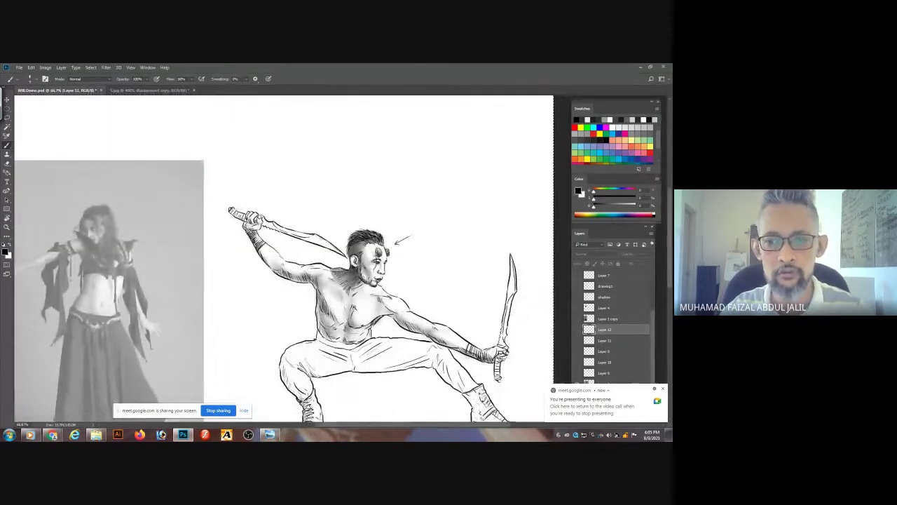
pyautogui.scroll(3, 401, 254)
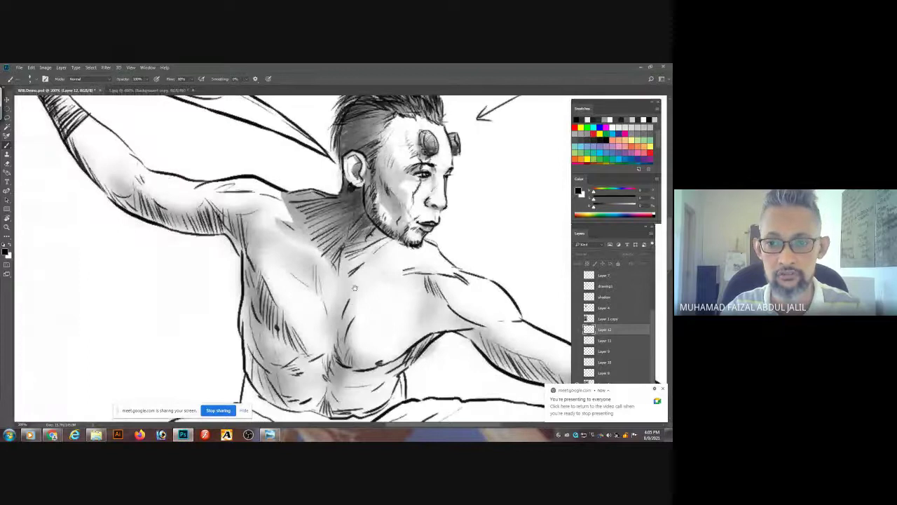
pyautogui.moveTo(355, 287); pyautogui.dragTo(360, 242)
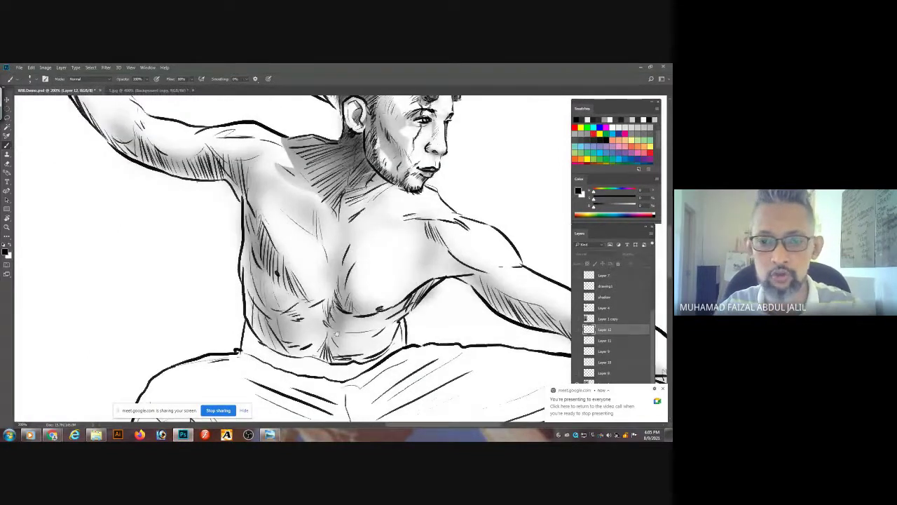
pyautogui.moveTo(338, 333); pyautogui.dragTo(270, 286)
pyautogui.moveTo(221, 243); pyautogui.dragTo(382, 225)
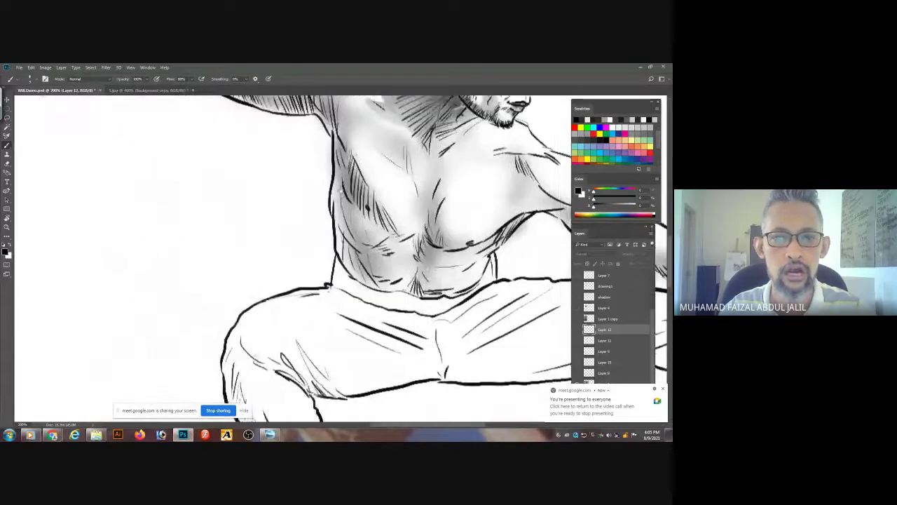
pyautogui.moveTo(143, 232); pyautogui.dragTo(488, 217)
pyautogui.moveTo(154, 184)
pyautogui.mouseDown()
pyautogui.moveTo(251, 194)
pyautogui.moveTo(328, 296)
pyautogui.moveTo(330, 314)
pyautogui.mouseUp()
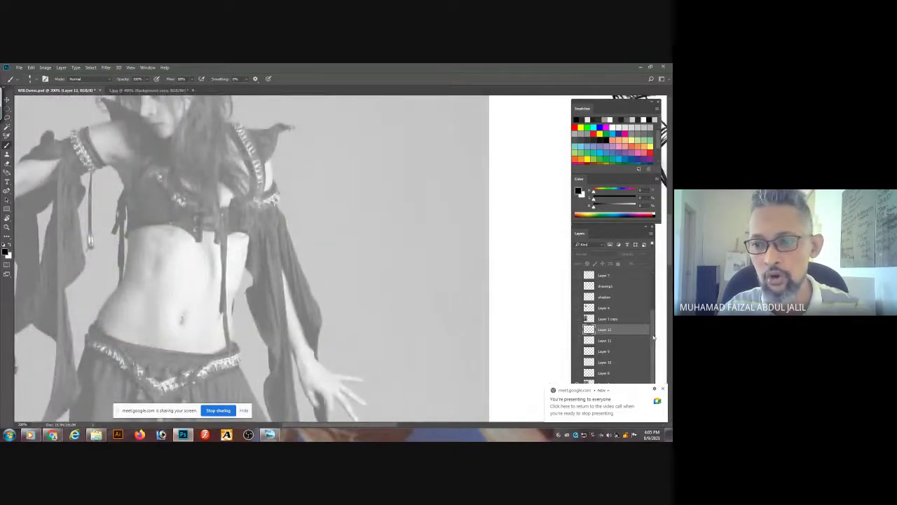
# - Dismiss the screen-sharing notification, show the drawing1 and shadow layers, and hide the Layer 1 reference photo
pyautogui.click(664, 388)
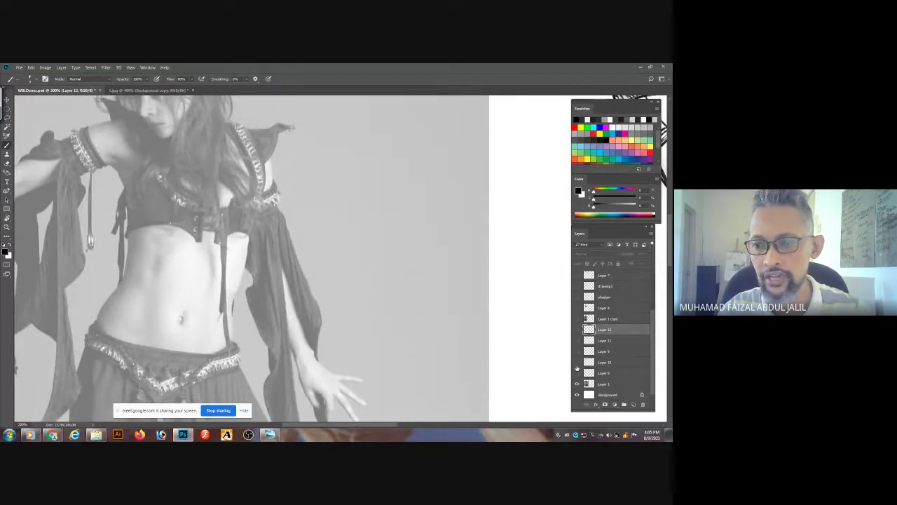
pyautogui.scroll(5, 651, 340)
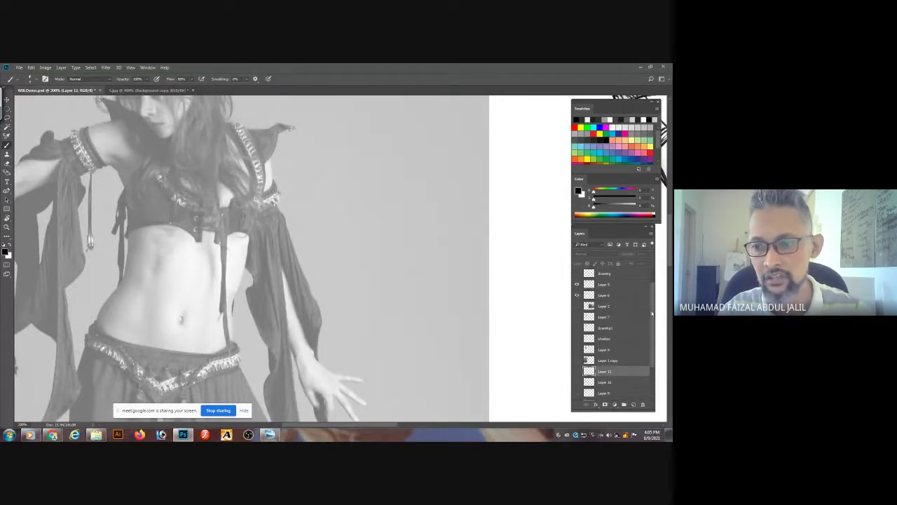
pyautogui.click(577, 338)
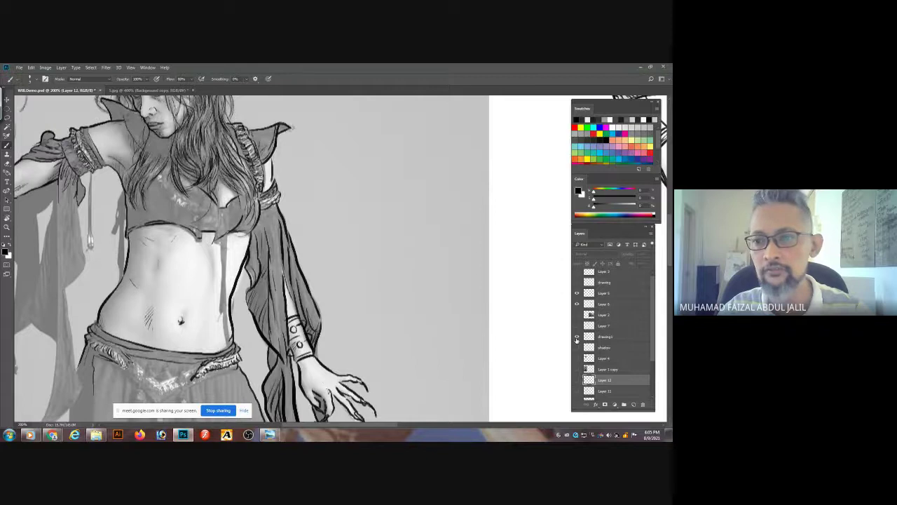
pyautogui.click(577, 348)
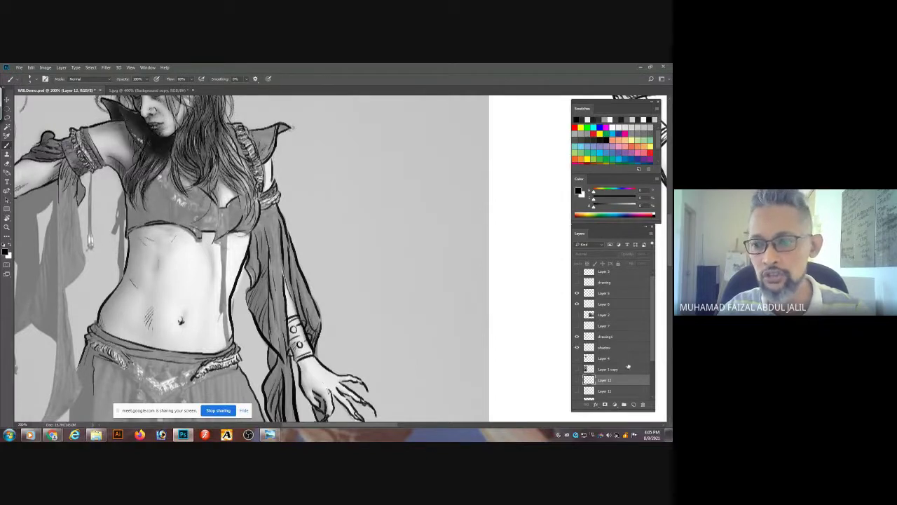
pyautogui.scroll(-4, 651, 342)
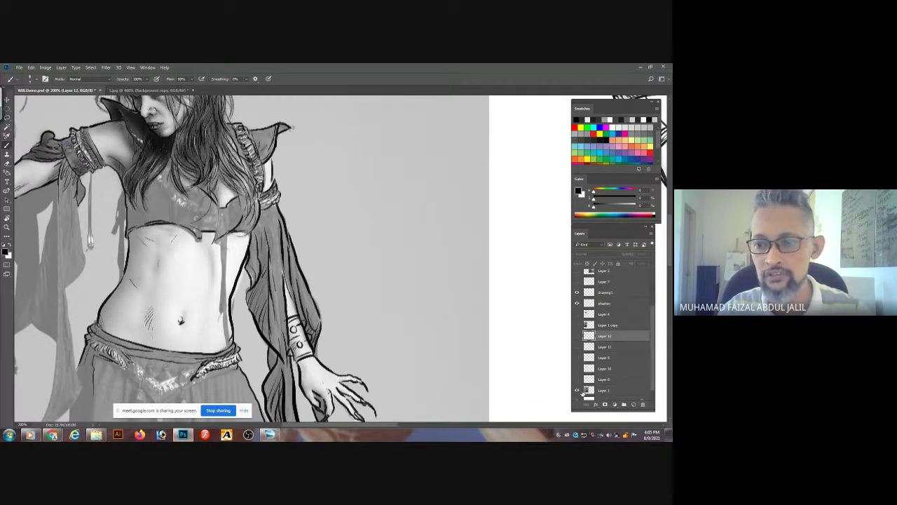
pyautogui.click(577, 390)
pyautogui.moveTo(135, 109); pyautogui.dragTo(210, 226)
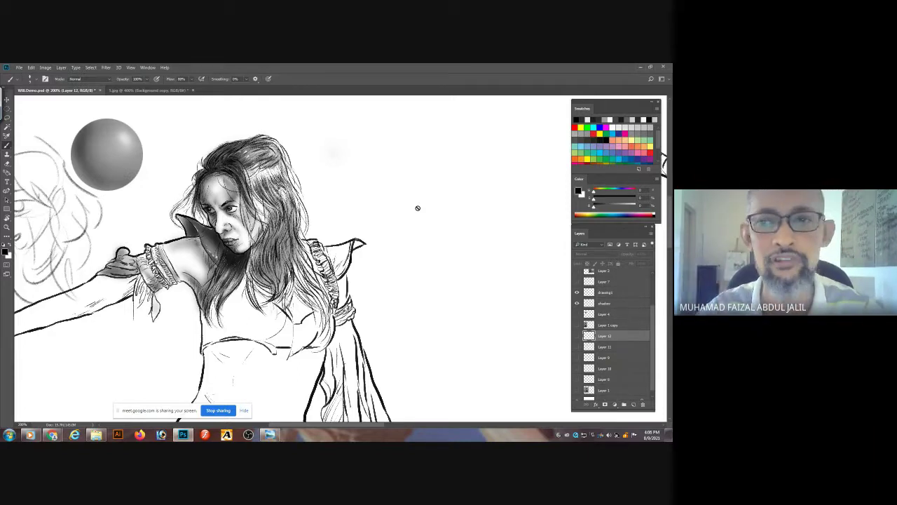
# - On the drawing1 layer, sketch an egg-shaped cartoon head beside the woman, with one large round eye and a pupil
pyautogui.click(614, 295)
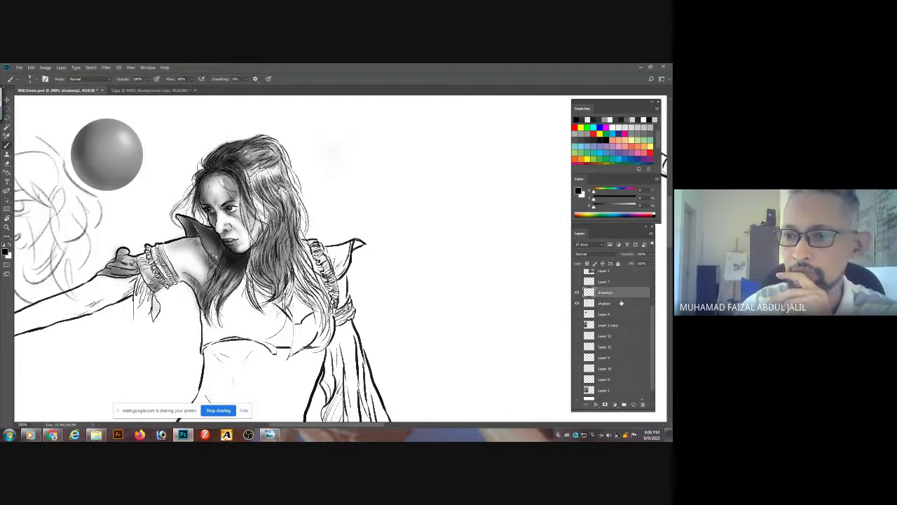
pyautogui.click(467, 160)
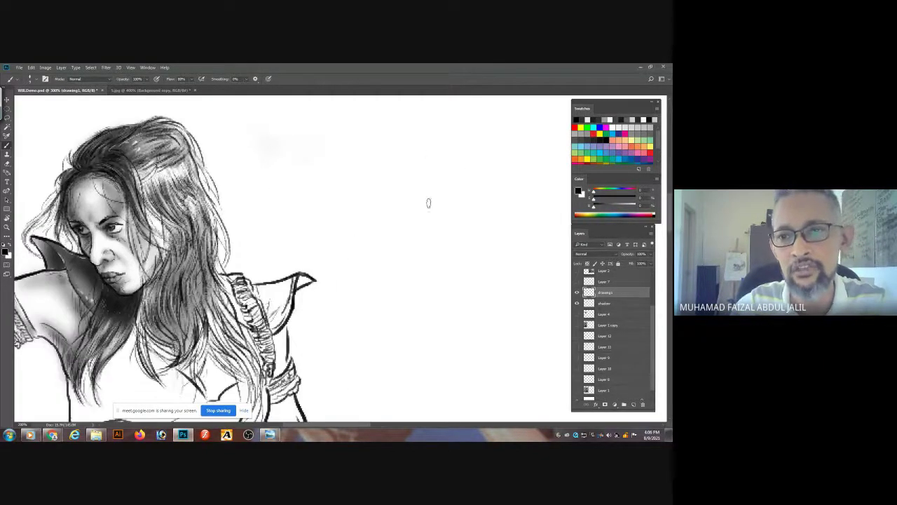
pyautogui.moveTo(428, 203)
pyautogui.mouseDown()
pyautogui.moveTo(460, 119)
pyautogui.moveTo(424, 201)
pyautogui.moveTo(449, 118)
pyautogui.moveTo(419, 120)
pyautogui.moveTo(440, 197)
pyautogui.mouseUp()
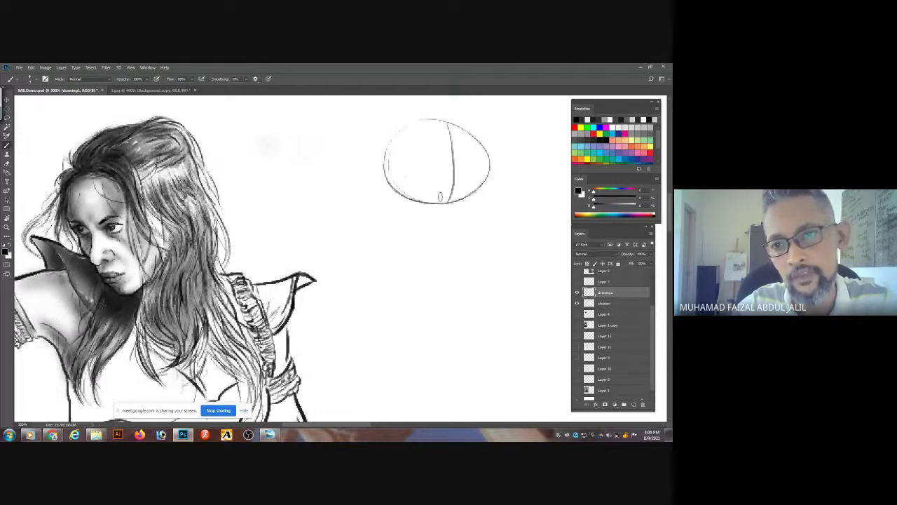
pyautogui.hotkey('ctrl', 'z')
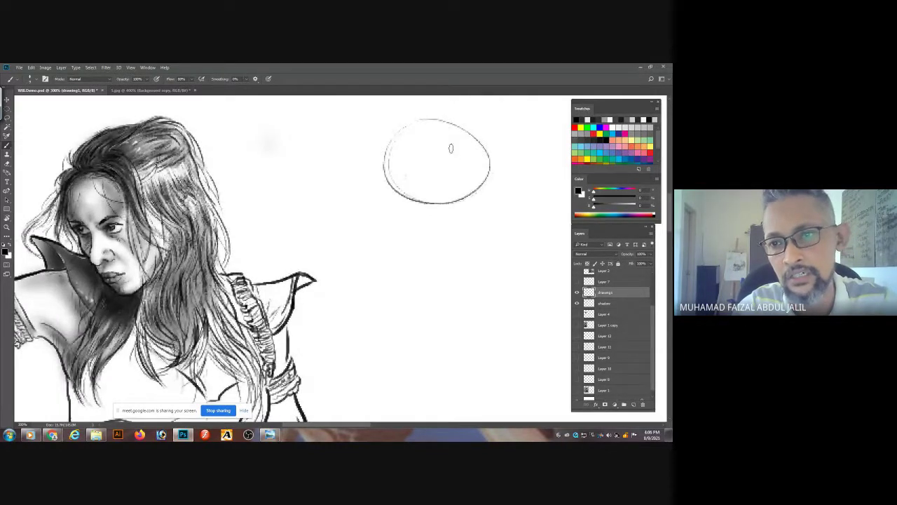
pyautogui.moveTo(450, 149)
pyautogui.mouseDown()
pyautogui.moveTo(461, 174)
pyautogui.moveTo(440, 153)
pyautogui.moveTo(428, 162)
pyautogui.moveTo(459, 164)
pyautogui.mouseUp()
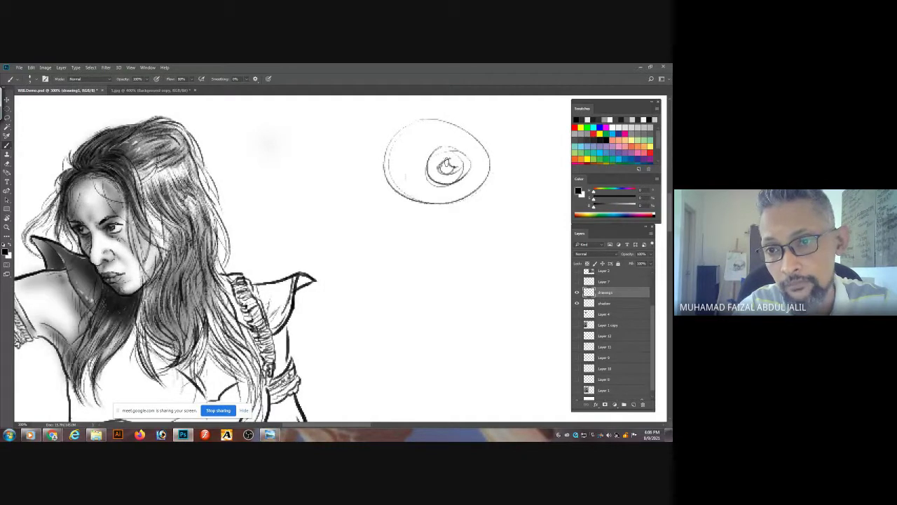
# - Darken the pupil and draw a smiling open mouth beneath the cartoon character's eye
pyautogui.scroll(1, 452, 193)
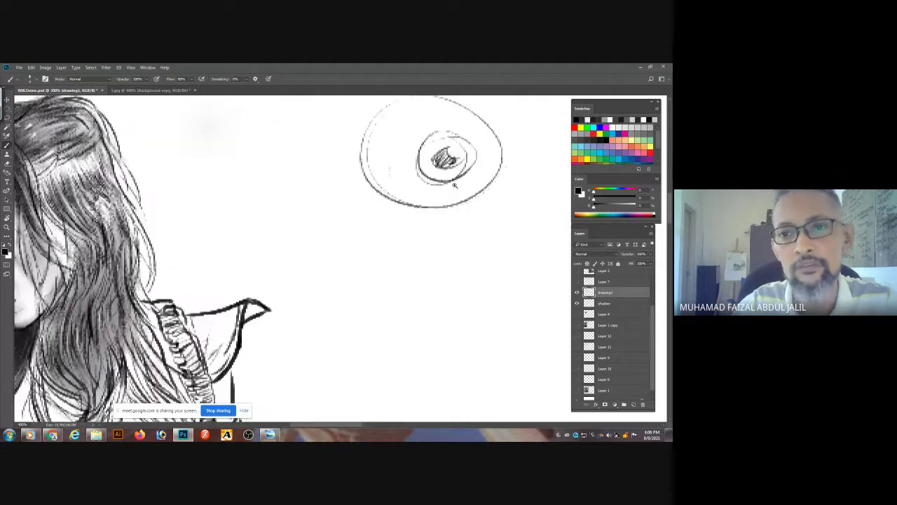
pyautogui.keyDown('ctrl'); pyautogui.click(455, 185); pyautogui.keyUp('ctrl')
pyautogui.moveTo(466, 209)
pyautogui.mouseDown()
pyautogui.moveTo(395, 191)
pyautogui.moveTo(378, 204)
pyautogui.moveTo(445, 207)
pyautogui.mouseUp()
pyautogui.moveTo(413, 171); pyautogui.dragTo(415, 213)
pyautogui.moveTo(389, 156); pyautogui.dragTo(373, 190)
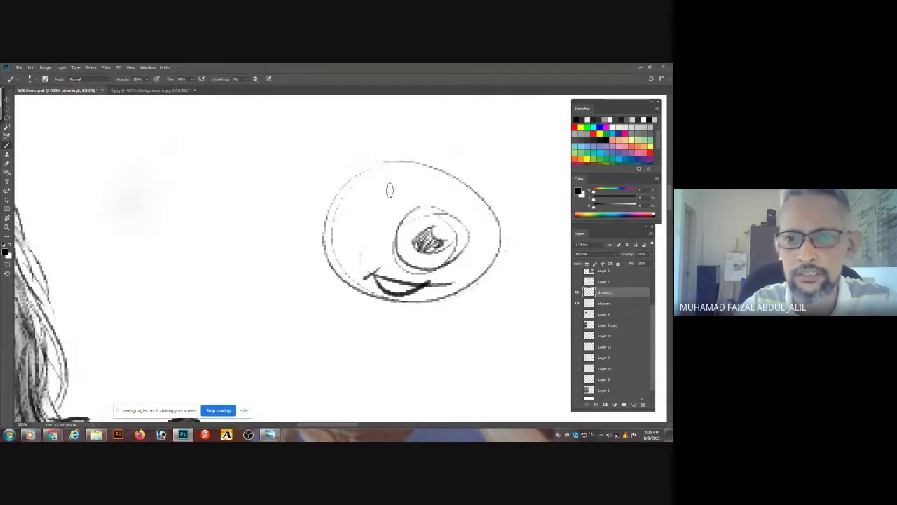
# - Draw two curved antennae with curled tips on top of the cartoon head
pyautogui.moveTo(391, 183); pyautogui.dragTo(401, 111)
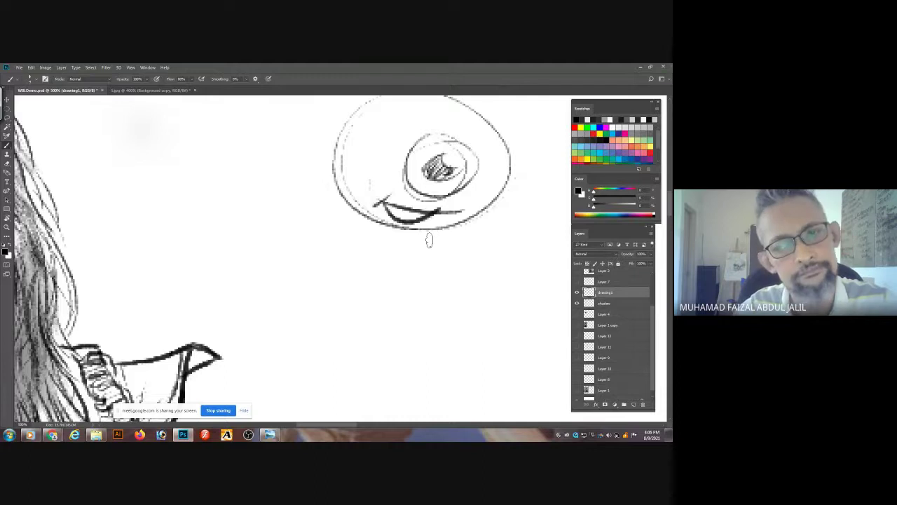
pyautogui.scroll(4, 404, 233)
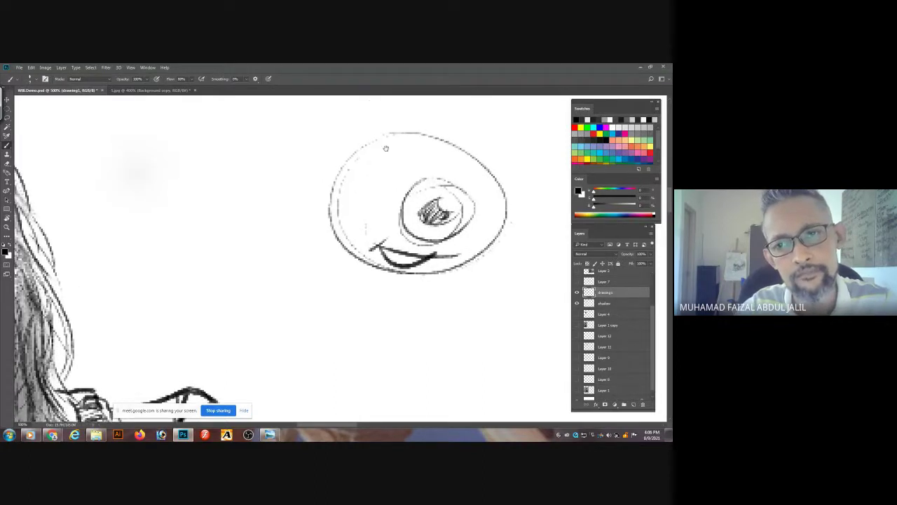
pyautogui.moveTo(373, 183)
pyautogui.mouseDown()
pyautogui.moveTo(393, 131)
pyautogui.moveTo(411, 131)
pyautogui.mouseUp()
pyautogui.moveTo(444, 175)
pyautogui.mouseDown()
pyautogui.moveTo(442, 186)
pyautogui.moveTo(486, 138)
pyautogui.mouseUp()
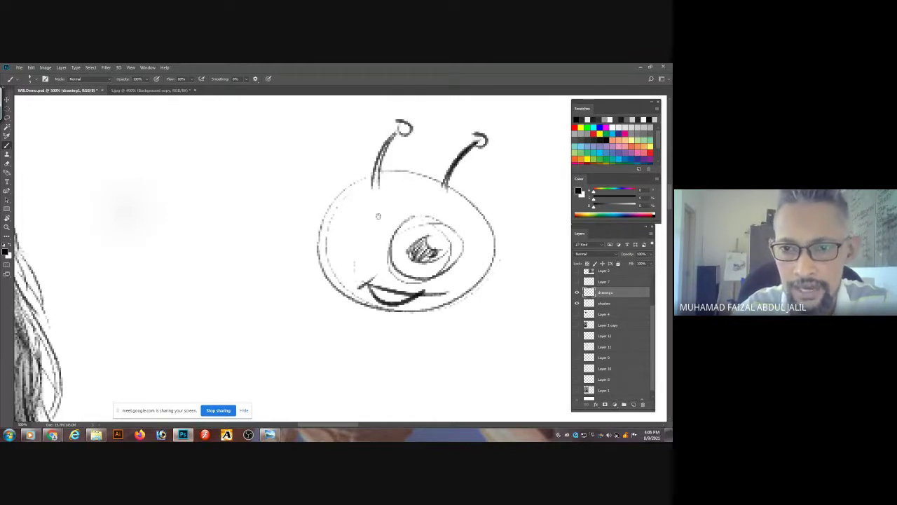
# - Add a heavy upper eyelid over the large eye and detail inside the smiling mouth
pyautogui.scroll(-3, 382, 211)
pyautogui.moveTo(423, 176); pyautogui.dragTo(474, 171)
pyautogui.moveTo(419, 180)
pyautogui.mouseDown()
pyautogui.moveTo(439, 176)
pyautogui.moveTo(427, 167)
pyautogui.moveTo(447, 224)
pyautogui.moveTo(430, 243)
pyautogui.moveTo(411, 243)
pyautogui.mouseUp()
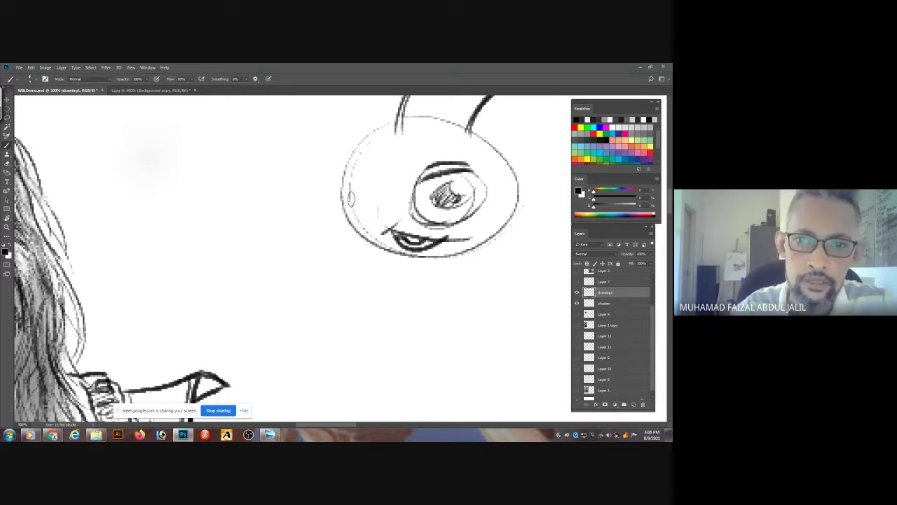
# - Draw a pointed ear on the side of the head with a thick ball-tipped antenna curving up from it
pyautogui.moveTo(346, 163)
pyautogui.mouseDown()
pyautogui.moveTo(349, 222)
pyautogui.moveTo(314, 196)
pyautogui.moveTo(348, 220)
pyautogui.mouseUp()
pyautogui.moveTo(341, 180); pyautogui.dragTo(342, 213)
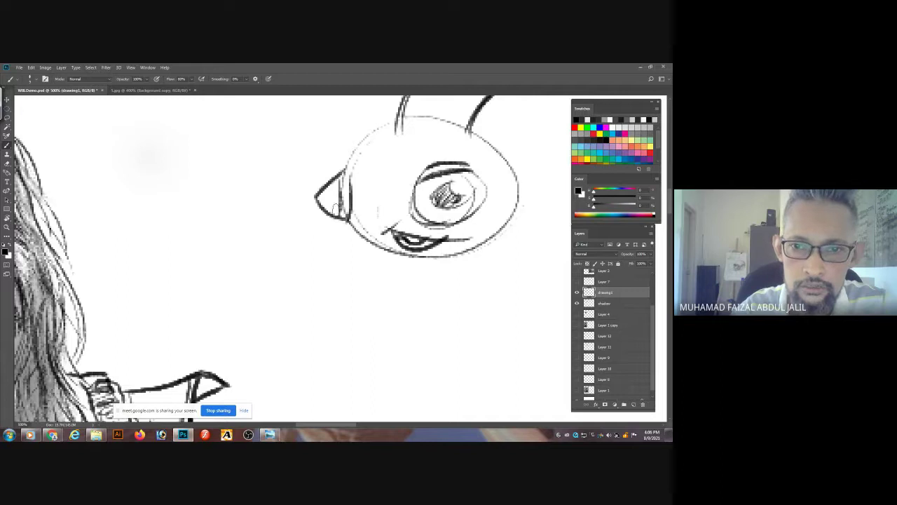
pyautogui.moveTo(364, 116); pyautogui.dragTo(345, 178)
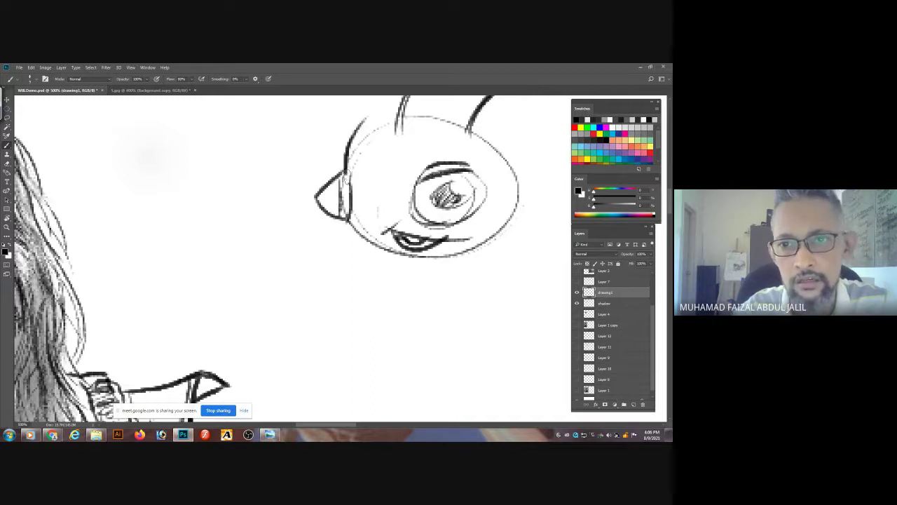
pyautogui.moveTo(373, 114)
pyautogui.mouseDown()
pyautogui.moveTo(349, 178)
pyautogui.moveTo(331, 183)
pyautogui.moveTo(361, 229)
pyautogui.mouseUp()
# - Reinforce the cartoon head's contour and add a curved cheek line running from the mouth around the eye
pyautogui.moveTo(493, 223)
pyautogui.mouseDown()
pyautogui.moveTo(449, 150)
pyautogui.moveTo(424, 212)
pyautogui.mouseUp()
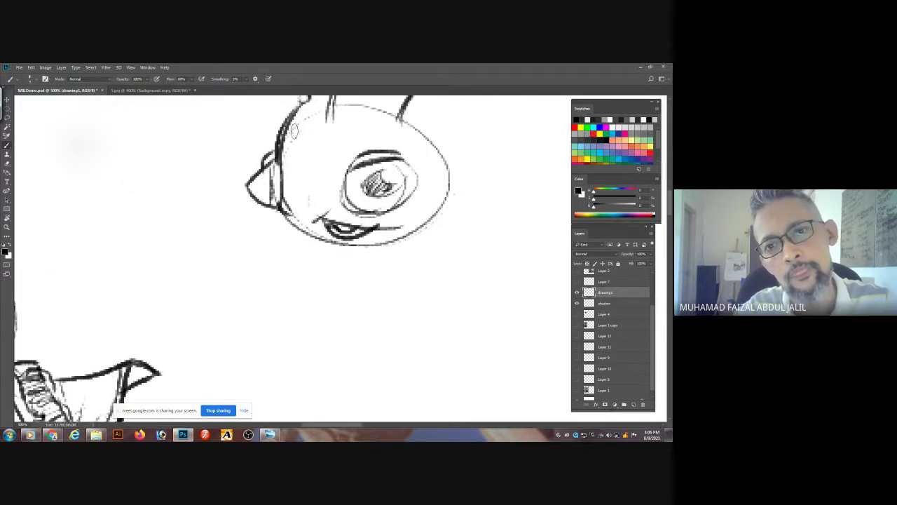
pyautogui.moveTo(290, 136)
pyautogui.mouseDown()
pyautogui.moveTo(348, 108)
pyautogui.moveTo(417, 119)
pyautogui.moveTo(432, 145)
pyautogui.moveTo(378, 230)
pyautogui.mouseUp()
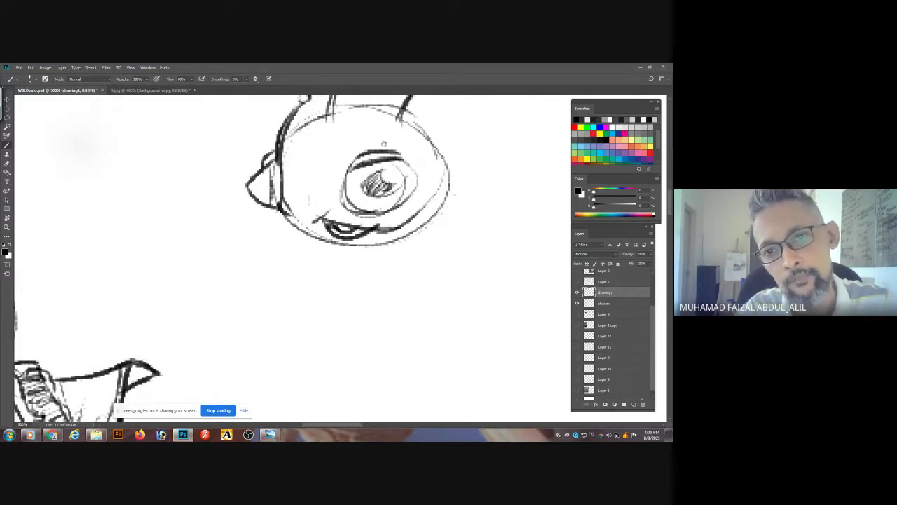
pyautogui.moveTo(424, 153)
pyautogui.mouseDown()
pyautogui.moveTo(399, 203)
pyautogui.moveTo(392, 104)
pyautogui.mouseUp()
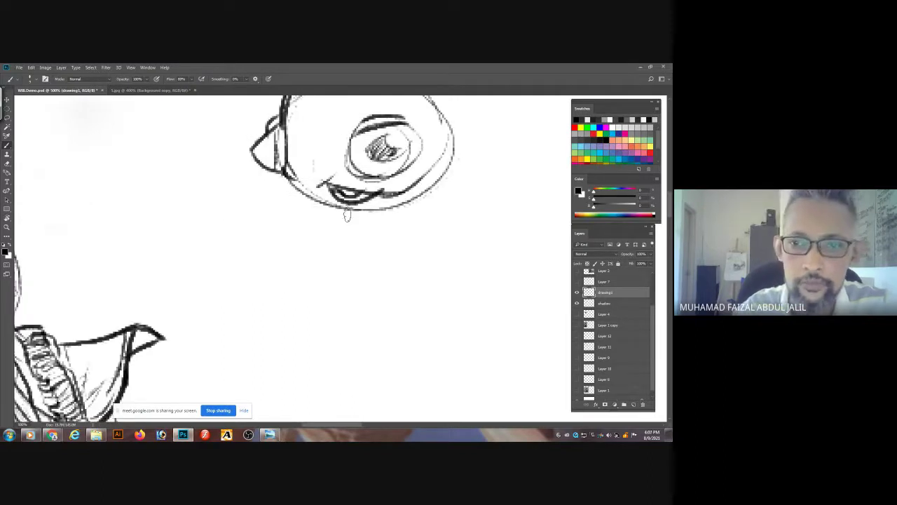
# - Sketch a slim torso with a waistband under the head, plus one straight leg and one bent leg with long feet
pyautogui.moveTo(347, 215)
pyautogui.mouseDown()
pyautogui.moveTo(341, 194)
pyautogui.moveTo(366, 260)
pyautogui.mouseUp()
pyautogui.moveTo(347, 196)
pyautogui.mouseDown()
pyautogui.moveTo(330, 254)
pyautogui.moveTo(369, 253)
pyautogui.moveTo(393, 176)
pyautogui.mouseUp()
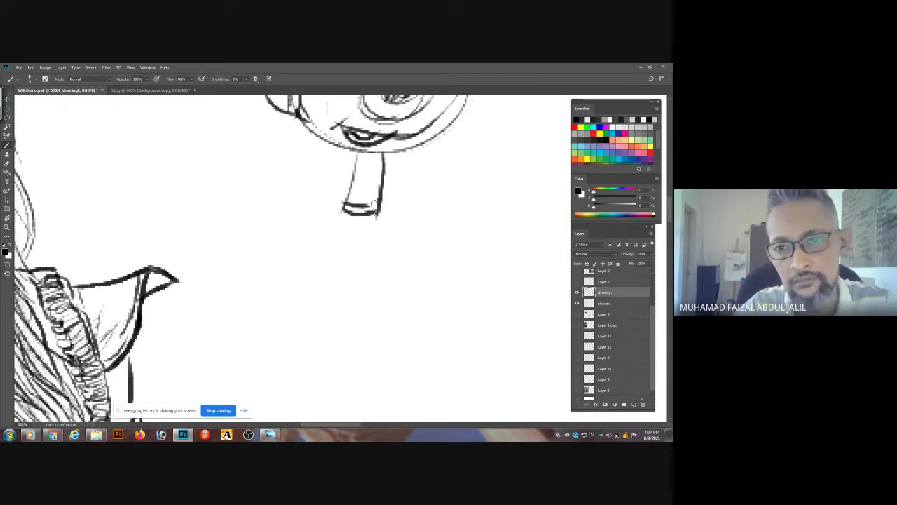
pyautogui.moveTo(343, 213)
pyautogui.mouseDown()
pyautogui.moveTo(381, 227)
pyautogui.moveTo(380, 218)
pyautogui.moveTo(375, 284)
pyautogui.mouseUp()
pyautogui.moveTo(373, 219)
pyautogui.mouseDown()
pyautogui.moveTo(372, 287)
pyautogui.moveTo(452, 277)
pyautogui.moveTo(374, 283)
pyautogui.mouseUp()
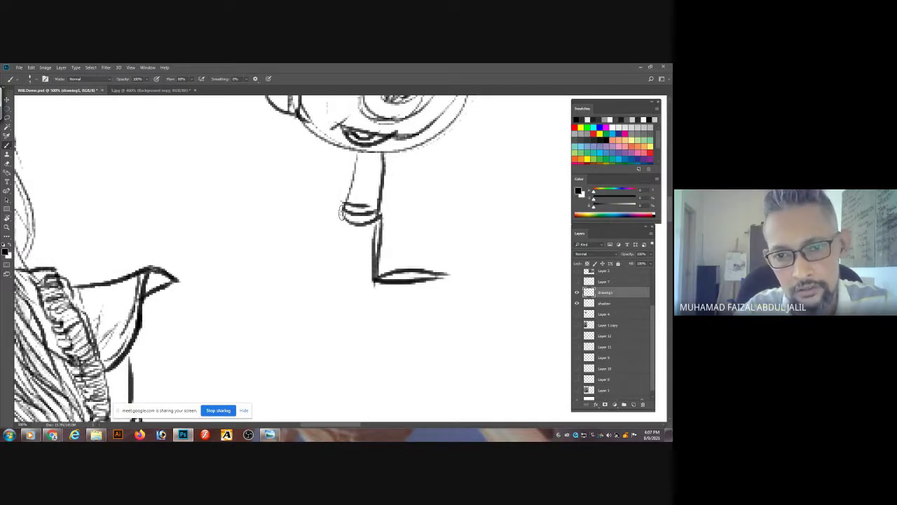
pyautogui.moveTo(341, 213)
pyautogui.mouseDown()
pyautogui.moveTo(319, 247)
pyautogui.moveTo(339, 266)
pyautogui.moveTo(335, 275)
pyautogui.moveTo(280, 284)
pyautogui.moveTo(343, 274)
pyautogui.mouseUp()
# - Draw the character's arms, one extended with an open hand and the other bent with the hand on the hip
pyautogui.moveTo(384, 155)
pyautogui.mouseDown()
pyautogui.moveTo(413, 175)
pyautogui.moveTo(456, 146)
pyautogui.mouseUp()
pyautogui.moveTo(413, 172)
pyautogui.mouseDown()
pyautogui.moveTo(456, 156)
pyautogui.moveTo(480, 126)
pyautogui.moveTo(488, 160)
pyautogui.moveTo(448, 161)
pyautogui.mouseUp()
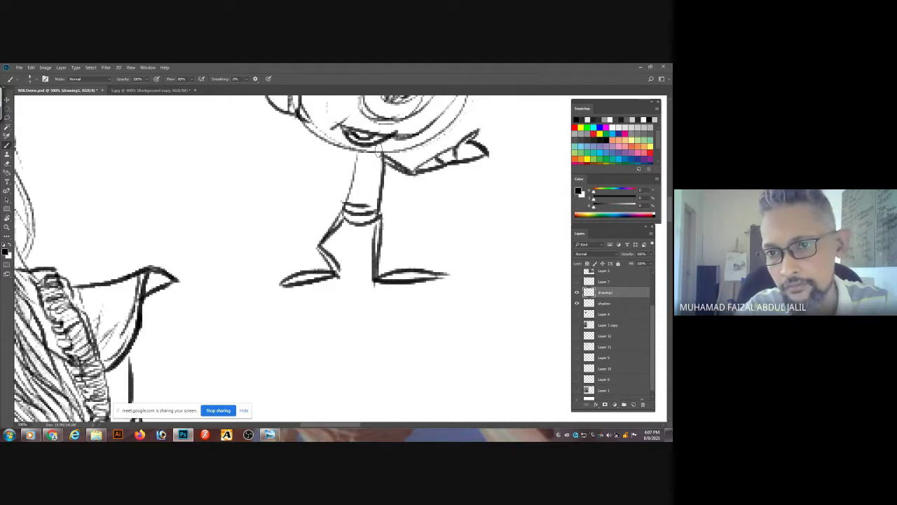
pyautogui.moveTo(359, 144)
pyautogui.mouseDown()
pyautogui.moveTo(311, 160)
pyautogui.moveTo(348, 187)
pyautogui.moveTo(352, 209)
pyautogui.mouseUp()
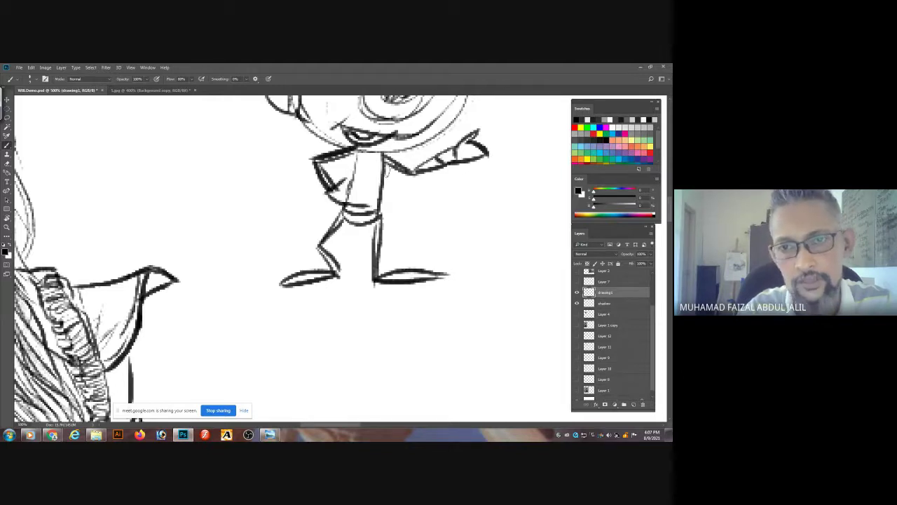
# - Draw a dark ground line beneath the cartoon character's feet
pyautogui.moveTo(446, 284); pyautogui.dragTo(393, 380)
pyautogui.moveTo(312, 382); pyautogui.dragTo(411, 381)
pyautogui.moveTo(367, 386)
pyautogui.mouseDown()
pyautogui.moveTo(299, 387)
pyautogui.moveTo(336, 383)
pyautogui.mouseUp()
# - Add small spots along the side of the character's face and strengthen the outline of the large eye
pyautogui.moveTo(273, 158); pyautogui.dragTo(266, 154)
pyautogui.click(258, 182)
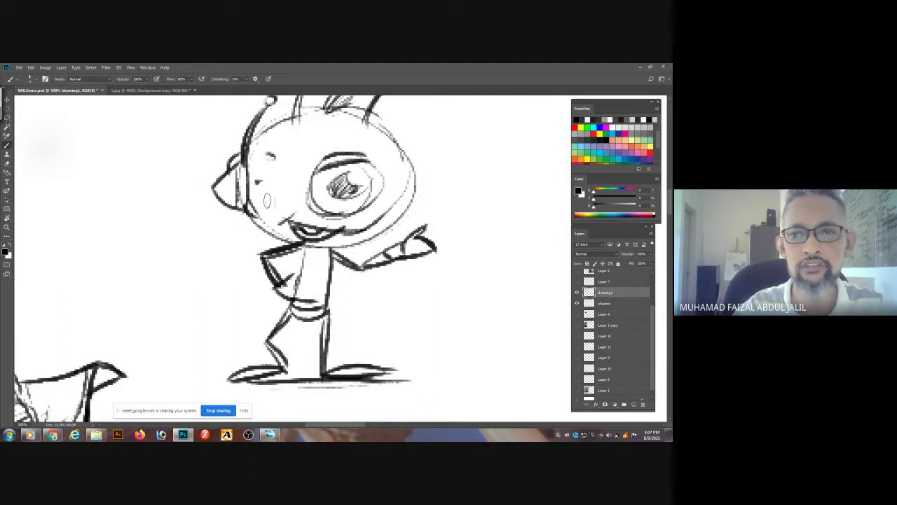
pyautogui.click(267, 200)
pyautogui.moveTo(316, 177)
pyautogui.mouseDown()
pyautogui.moveTo(330, 212)
pyautogui.moveTo(351, 211)
pyautogui.mouseUp()
pyautogui.moveTo(373, 160); pyautogui.dragTo(357, 207)
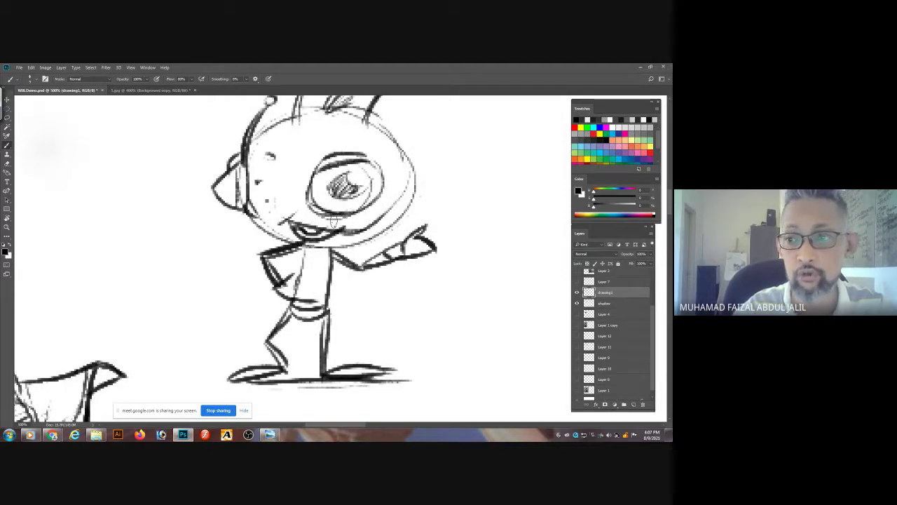
# - On the shadow layer, shade the head in gray with the Soft Round Pressure Opacity and Flow brush at 12% flow
pyautogui.click(625, 304)
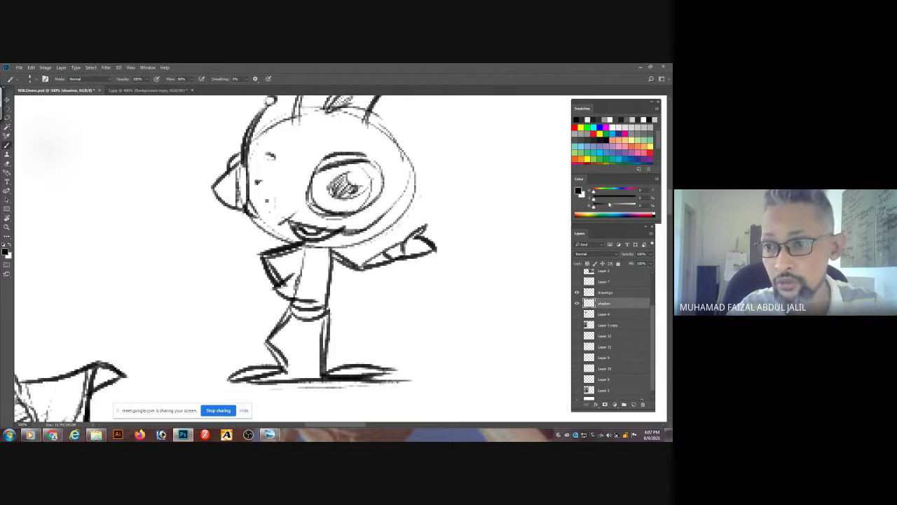
pyautogui.click(30, 79)
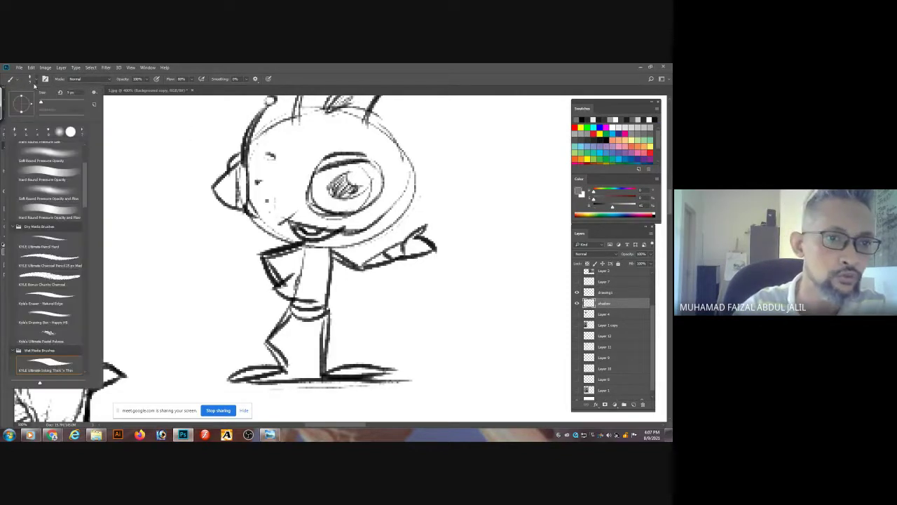
pyautogui.doubleClick(65, 185)
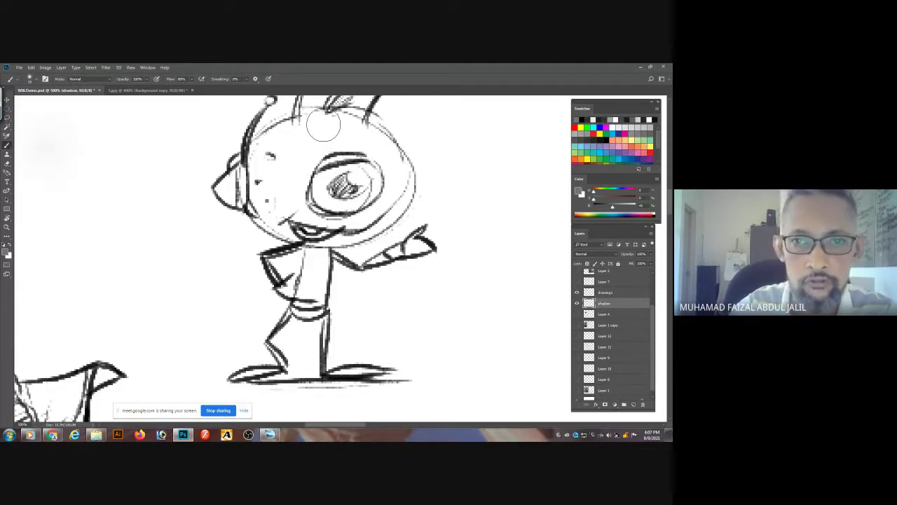
pyautogui.moveTo(319, 123)
pyautogui.mouseDown()
pyautogui.moveTo(271, 152)
pyautogui.moveTo(267, 176)
pyautogui.moveTo(266, 147)
pyautogui.moveTo(260, 185)
pyautogui.moveTo(275, 213)
pyautogui.moveTo(274, 155)
pyautogui.moveTo(270, 182)
pyautogui.mouseUp()
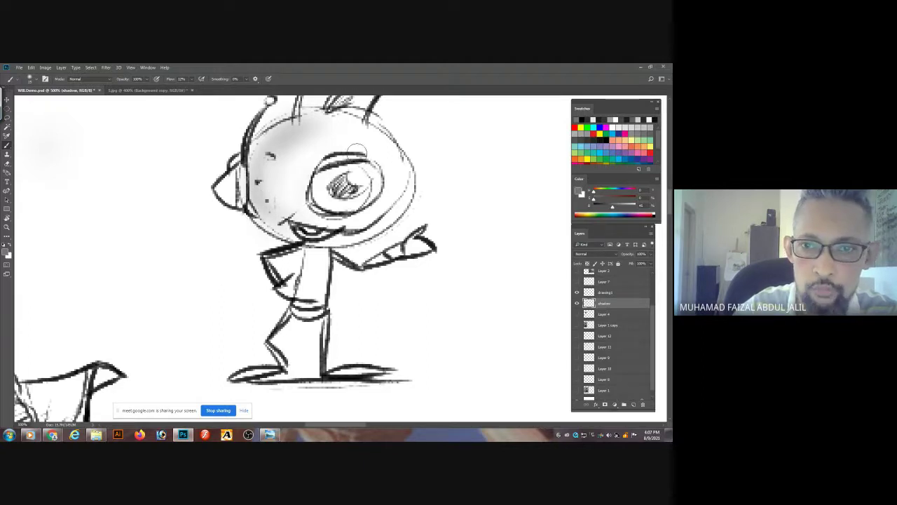
# - Reduce the brush size and shade the character's eye, upper head and pointed ear in soft gray
pyautogui.press('[')
pyautogui.press('[')
pyautogui.press('[')
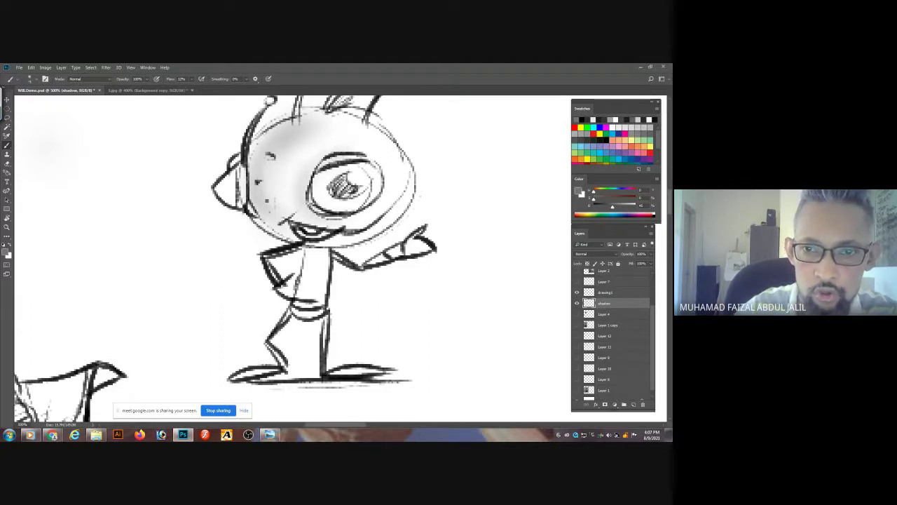
pyautogui.moveTo(342, 179)
pyautogui.mouseDown()
pyautogui.moveTo(340, 193)
pyautogui.moveTo(345, 176)
pyautogui.mouseUp()
pyautogui.moveTo(320, 132)
pyautogui.mouseDown()
pyautogui.moveTo(286, 143)
pyautogui.moveTo(260, 188)
pyautogui.moveTo(223, 195)
pyautogui.moveTo(232, 200)
pyautogui.moveTo(232, 184)
pyautogui.mouseUp()
# - Shade the character's torso, hips, feet and lower face in soft gray
pyautogui.moveTo(308, 246)
pyautogui.mouseDown()
pyautogui.moveTo(300, 287)
pyautogui.moveTo(319, 254)
pyautogui.moveTo(304, 275)
pyautogui.moveTo(303, 312)
pyautogui.moveTo(271, 316)
pyautogui.mouseUp()
pyautogui.moveTo(275, 372); pyautogui.dragTo(242, 375)
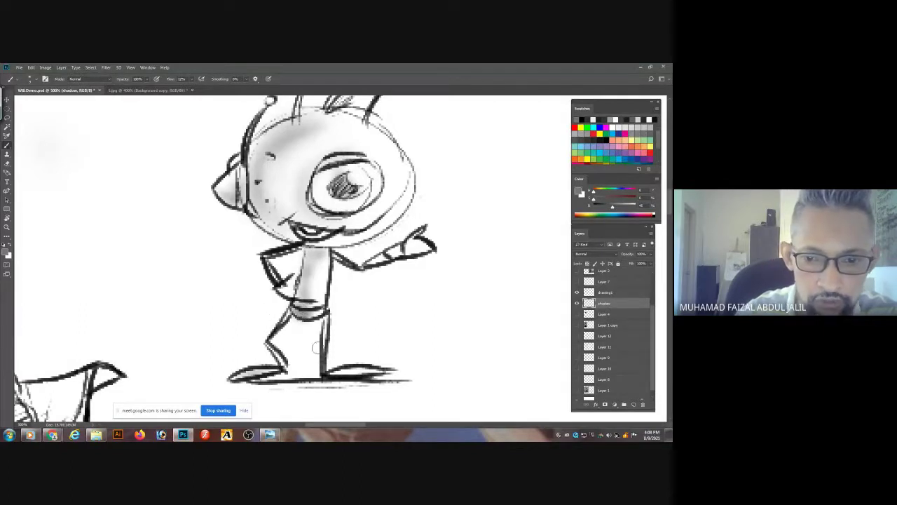
pyautogui.moveTo(316, 246)
pyautogui.mouseDown()
pyautogui.moveTo(333, 243)
pyautogui.moveTo(315, 242)
pyautogui.moveTo(285, 213)
pyautogui.moveTo(357, 215)
pyautogui.moveTo(309, 172)
pyautogui.moveTo(354, 154)
pyautogui.moveTo(358, 117)
pyautogui.moveTo(375, 130)
pyautogui.moveTo(257, 159)
pyautogui.moveTo(254, 149)
pyautogui.moveTo(267, 217)
pyautogui.moveTo(223, 195)
pyautogui.moveTo(233, 200)
pyautogui.moveTo(240, 182)
pyautogui.moveTo(247, 202)
pyautogui.mouseUp()
pyautogui.moveTo(306, 252)
pyautogui.mouseDown()
pyautogui.moveTo(321, 250)
pyautogui.moveTo(300, 285)
pyautogui.moveTo(305, 313)
pyautogui.mouseUp()
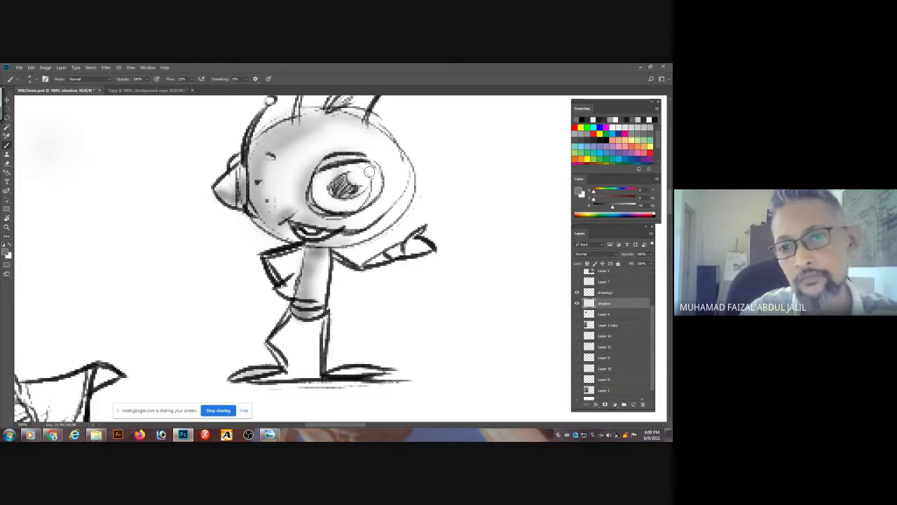
# - Darken the brush color to near black and deepen the shading on the character's pupil, pointed ear and torso
pyautogui.moveTo(606, 205); pyautogui.dragTo(598, 204)
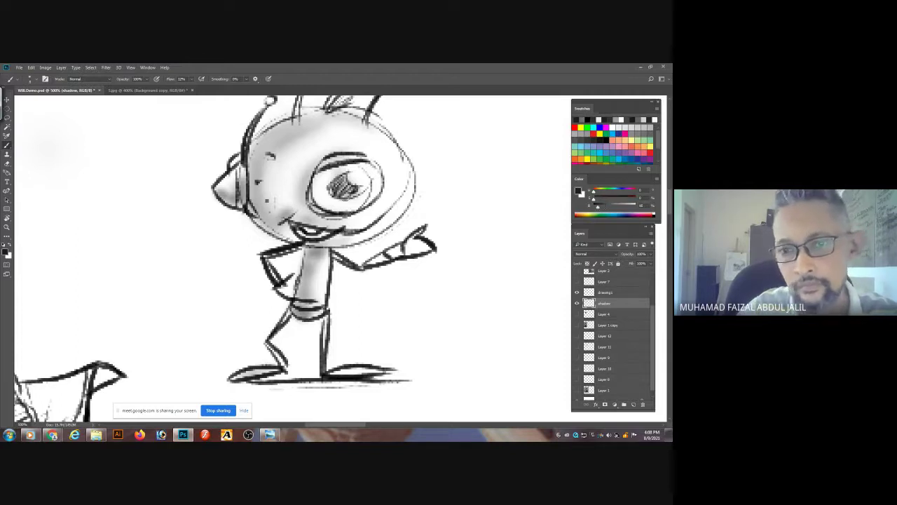
pyautogui.moveTo(338, 185)
pyautogui.mouseDown()
pyautogui.moveTo(344, 195)
pyautogui.moveTo(340, 158)
pyautogui.moveTo(324, 155)
pyautogui.moveTo(306, 204)
pyautogui.moveTo(339, 213)
pyautogui.moveTo(300, 220)
pyautogui.moveTo(314, 237)
pyautogui.moveTo(326, 235)
pyautogui.moveTo(290, 221)
pyautogui.mouseUp()
pyautogui.moveTo(350, 190)
pyautogui.mouseDown()
pyautogui.moveTo(359, 175)
pyautogui.moveTo(352, 188)
pyautogui.moveTo(345, 175)
pyautogui.moveTo(352, 195)
pyautogui.mouseUp()
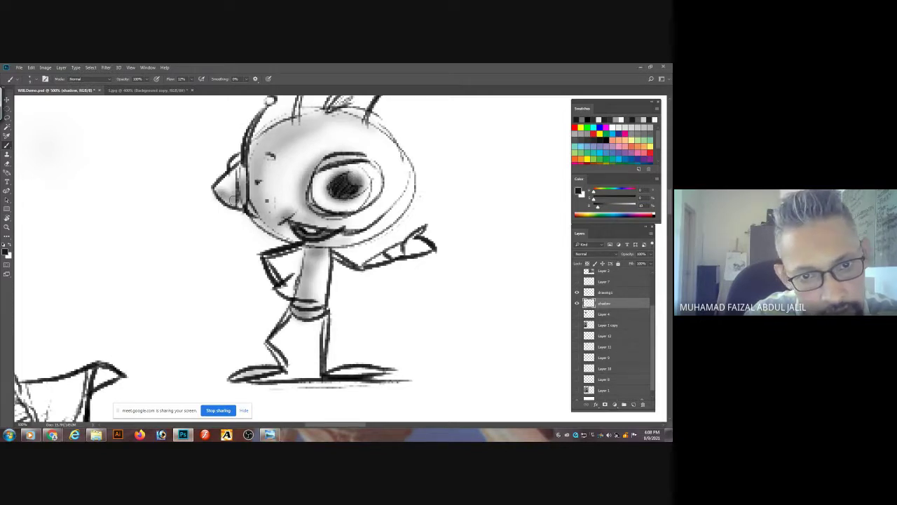
pyautogui.moveTo(232, 200); pyautogui.dragTo(221, 190)
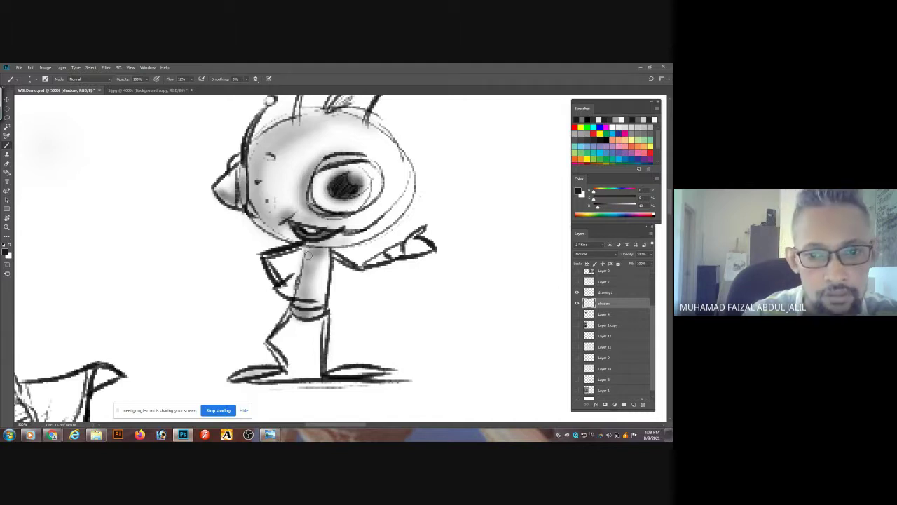
pyautogui.moveTo(309, 255)
pyautogui.mouseDown()
pyautogui.moveTo(320, 250)
pyautogui.moveTo(304, 260)
pyautogui.mouseUp()
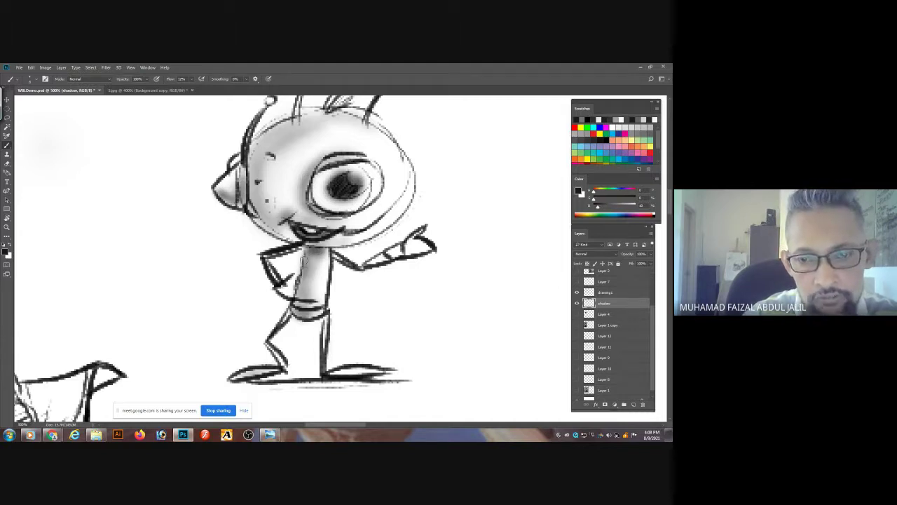
# - Hide and show the shadow layer to compare the character with and without its shading
pyautogui.hotkey('ctrl', '-')
pyautogui.hotkey('ctrl', '-')
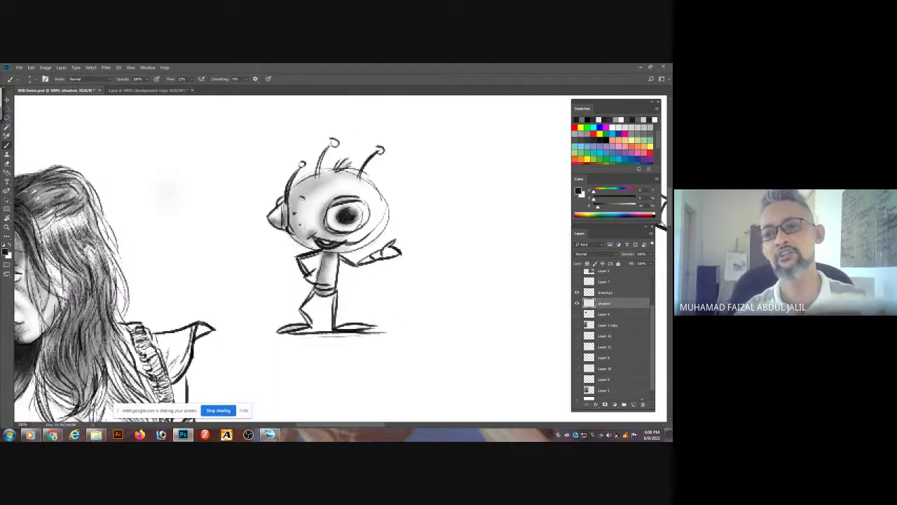
pyautogui.click(578, 303)
pyautogui.click(578, 303)
pyautogui.click(577, 303)
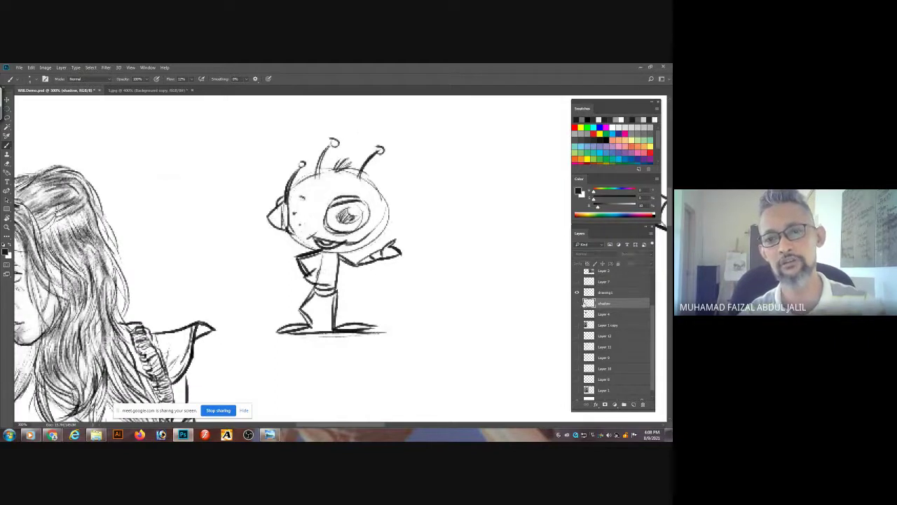
pyautogui.click(578, 303)
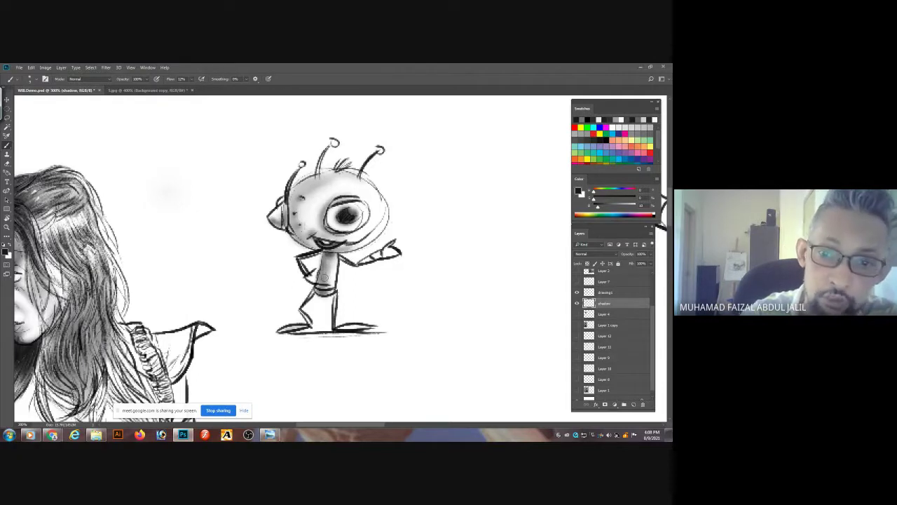
# - On the drawing1 layer, add pocket and button details to the torso and lines on the ear band with the KYLE Ultimate Inking Thick 'n Thin brush
pyautogui.click(31, 79)
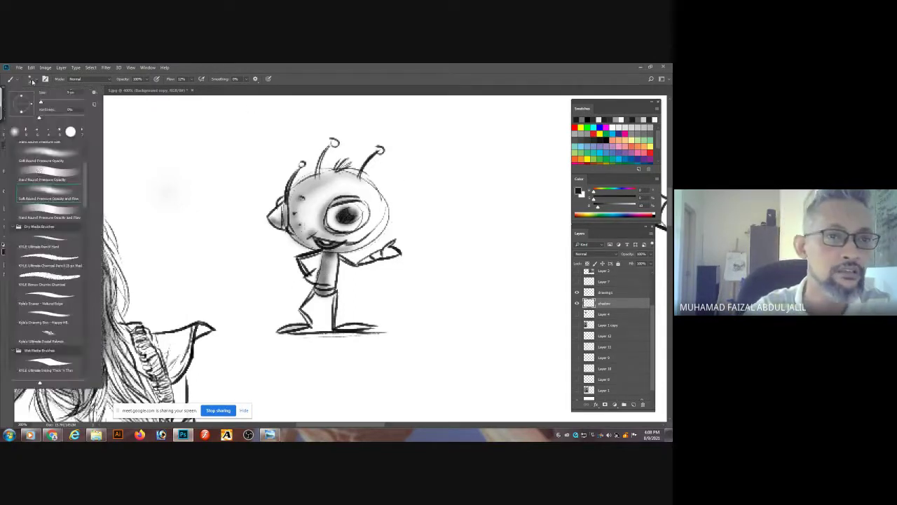
pyautogui.click(44, 364)
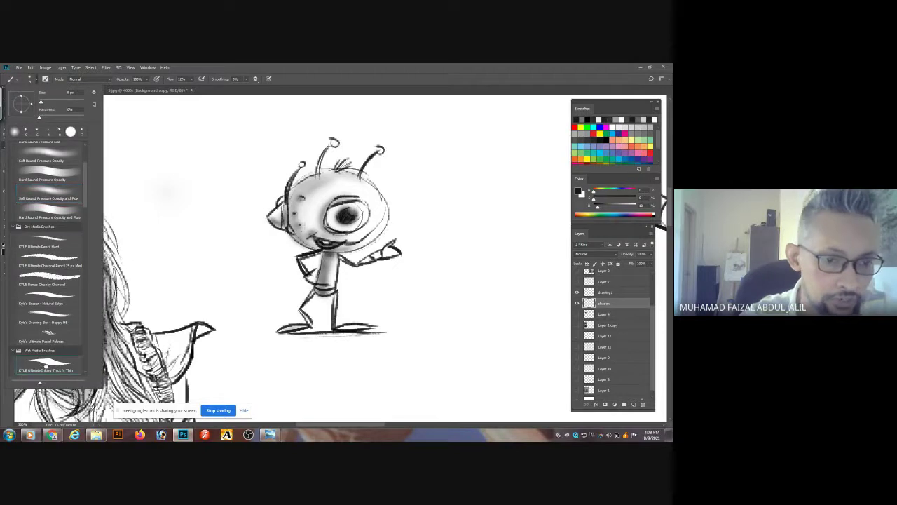
pyautogui.click(424, 188)
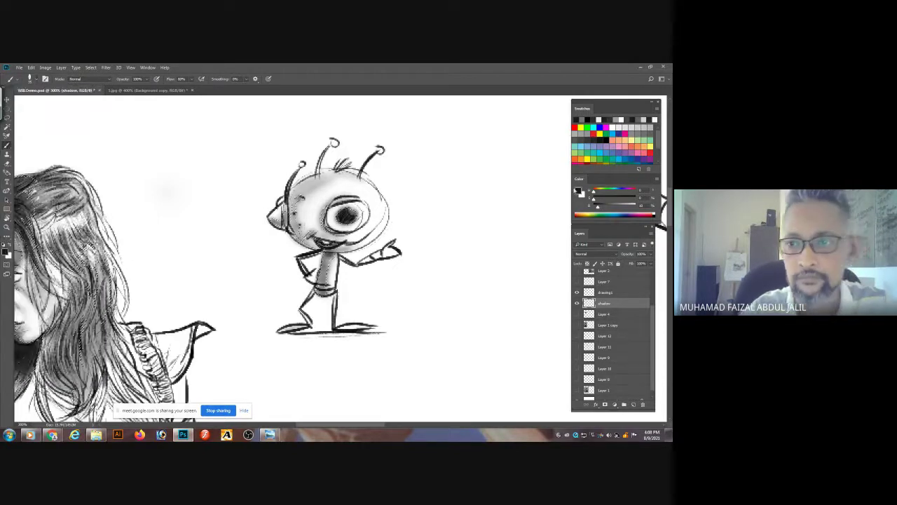
pyautogui.scroll(1, 356, 265)
pyautogui.scroll(2, 356, 265)
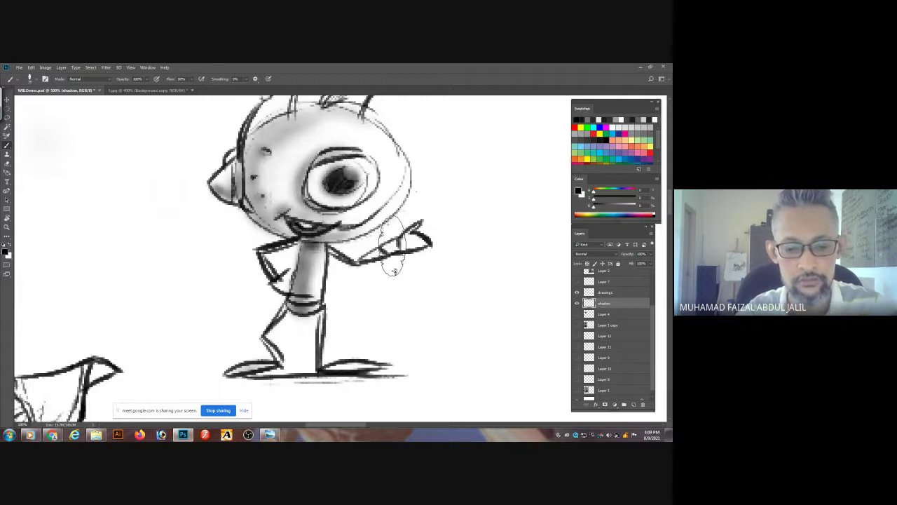
pyautogui.click(603, 292)
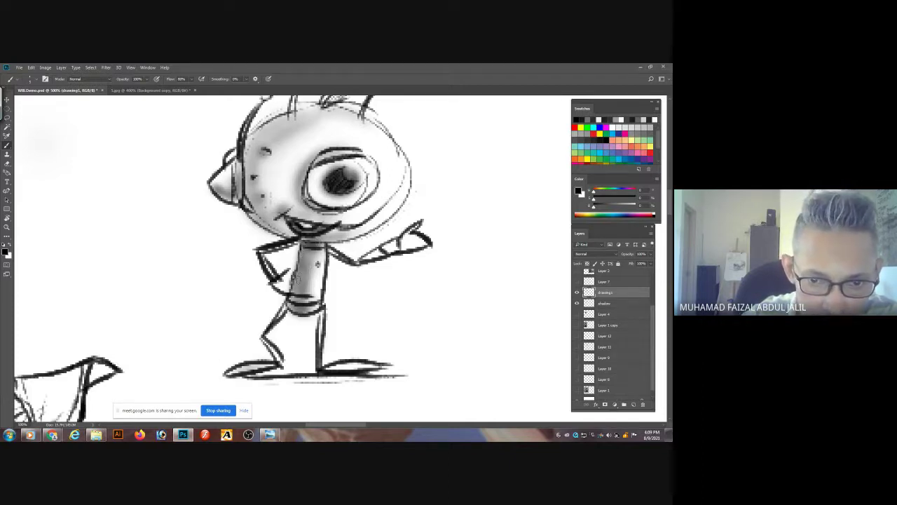
pyautogui.moveTo(291, 270)
pyautogui.mouseDown()
pyautogui.moveTo(286, 288)
pyautogui.moveTo(313, 288)
pyautogui.mouseUp()
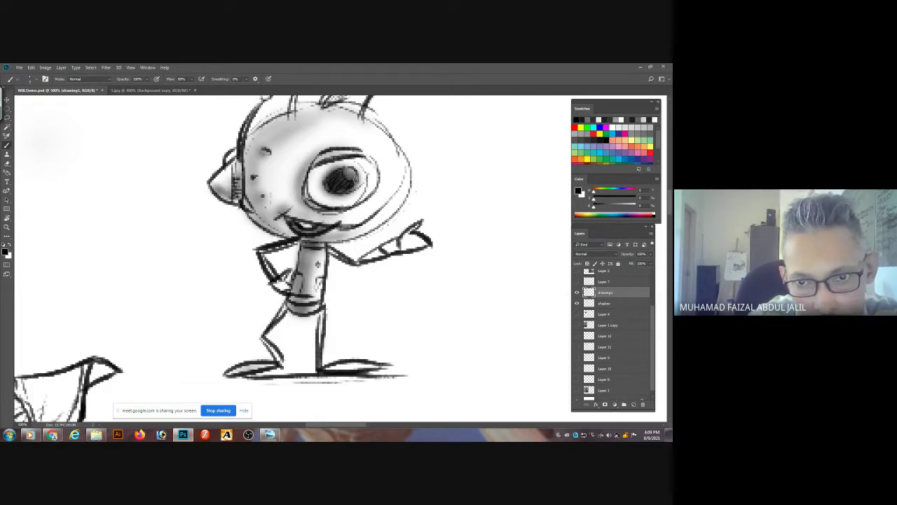
# - Ink darker lines around the pupil, upper eyelid, lower face curve and outstretched hand of the character
pyautogui.moveTo(338, 173); pyautogui.dragTo(327, 188)
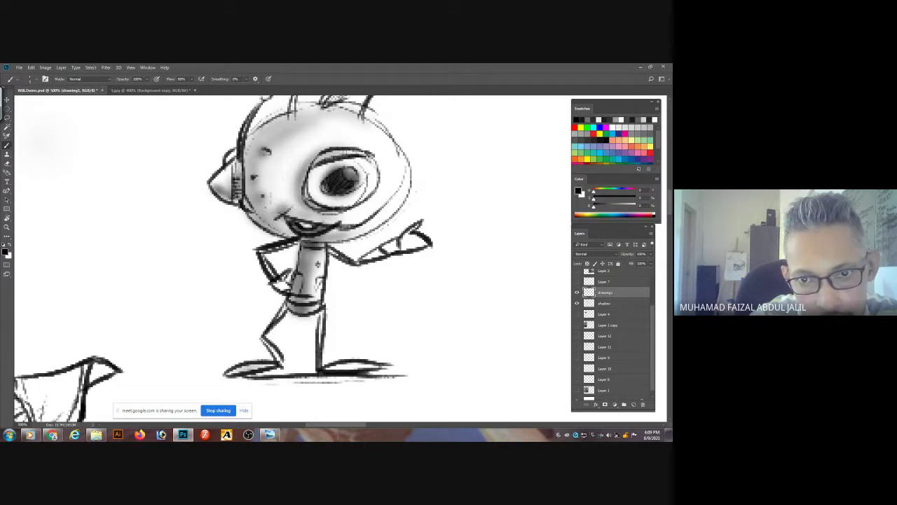
pyautogui.moveTo(349, 151); pyautogui.dragTo(324, 156)
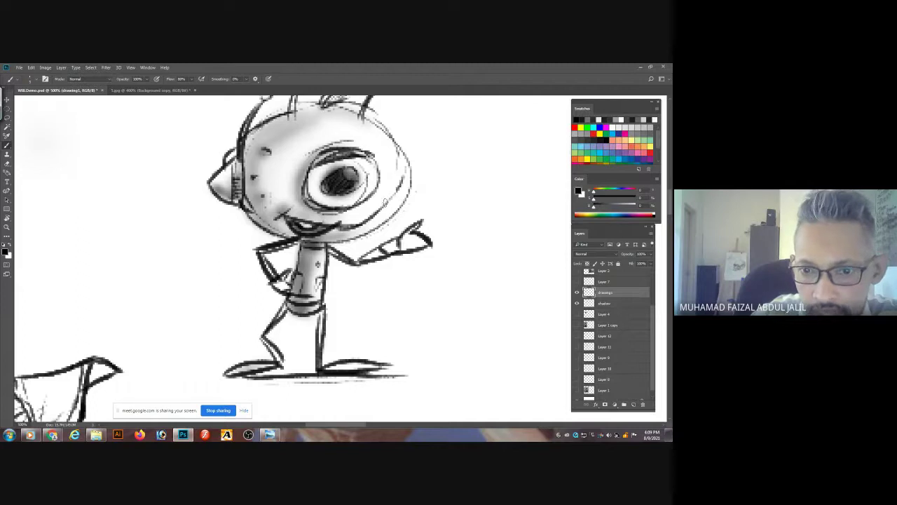
pyautogui.moveTo(401, 183); pyautogui.dragTo(331, 230)
pyautogui.moveTo(398, 240); pyautogui.dragTo(384, 254)
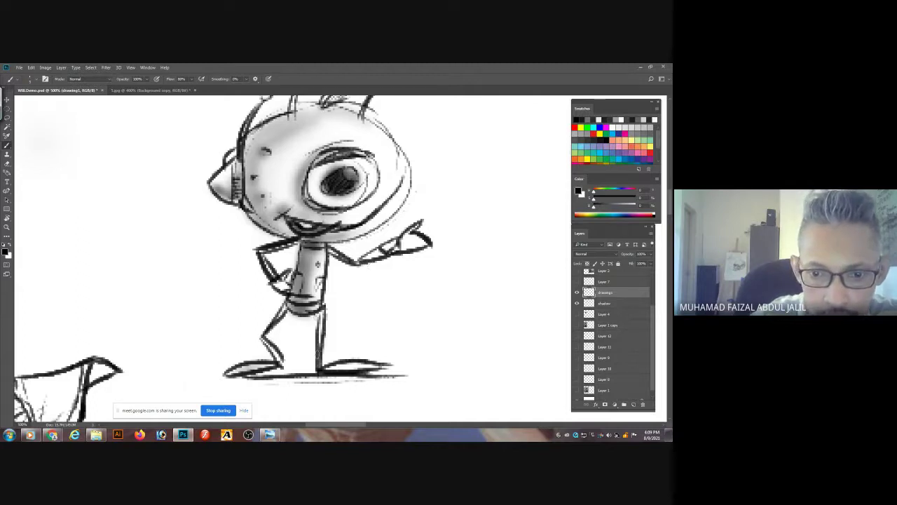
# - Sketch small grass-like blades above both of the character's feet and reinforce the outline of the large eye
pyautogui.moveTo(354, 363); pyautogui.dragTo(340, 342)
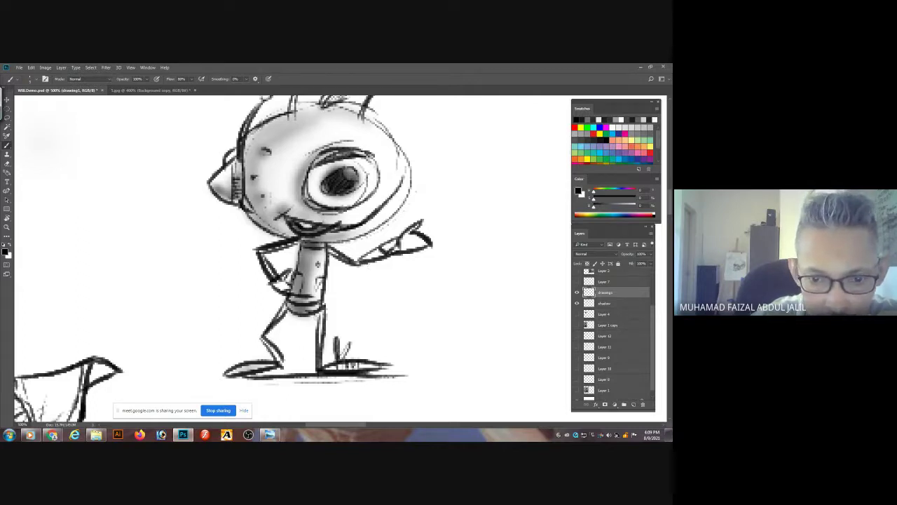
pyautogui.moveTo(258, 358); pyautogui.dragTo(244, 347)
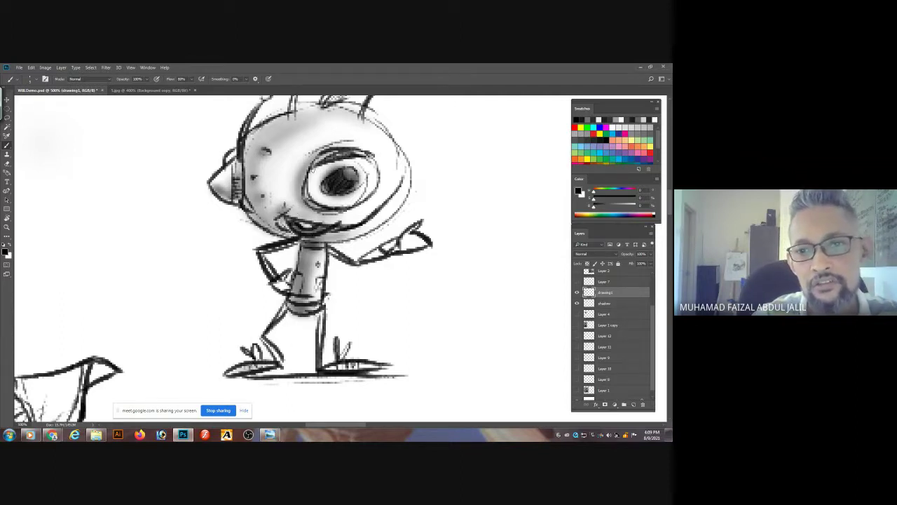
pyautogui.moveTo(312, 168)
pyautogui.mouseDown()
pyautogui.moveTo(300, 198)
pyautogui.moveTo(337, 209)
pyautogui.mouseUp()
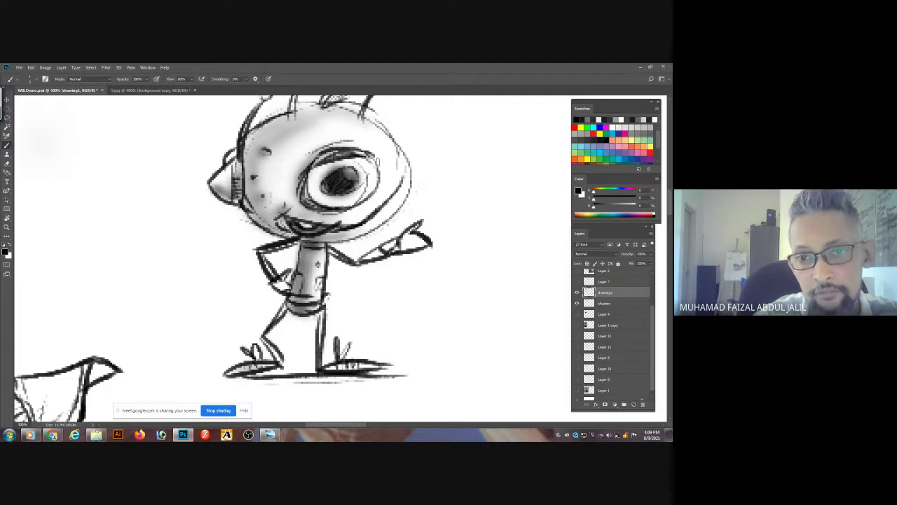
# - Erase the heavy line across the cartoon character's cheek and redraw light strokes along the head's outline and hairline
pyautogui.moveTo(378, 163); pyautogui.dragTo(359, 202)
pyautogui.moveTo(356, 108)
pyautogui.mouseDown()
pyautogui.moveTo(410, 170)
pyautogui.moveTo(405, 194)
pyautogui.moveTo(332, 242)
pyautogui.mouseUp()
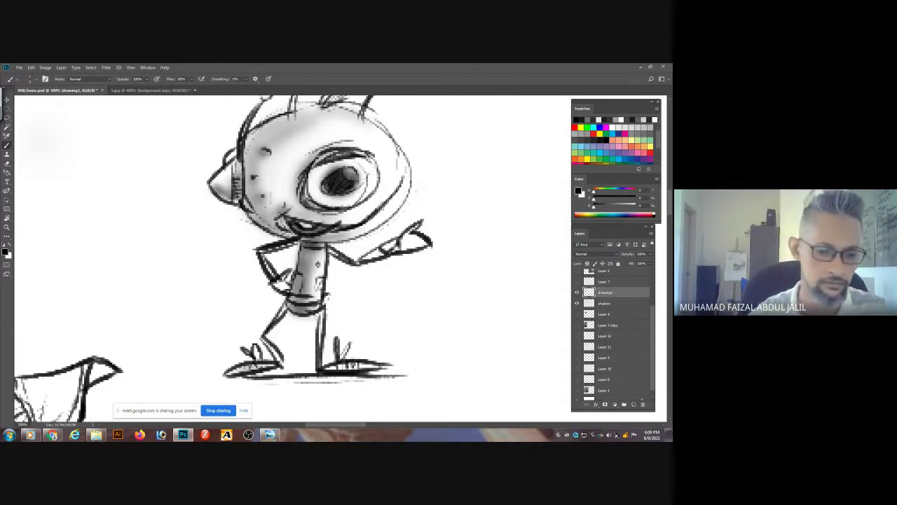
pyautogui.press('e')
pyautogui.moveTo(401, 184)
pyautogui.mouseDown()
pyautogui.moveTo(357, 224)
pyautogui.moveTo(378, 210)
pyautogui.moveTo(362, 219)
pyautogui.mouseUp()
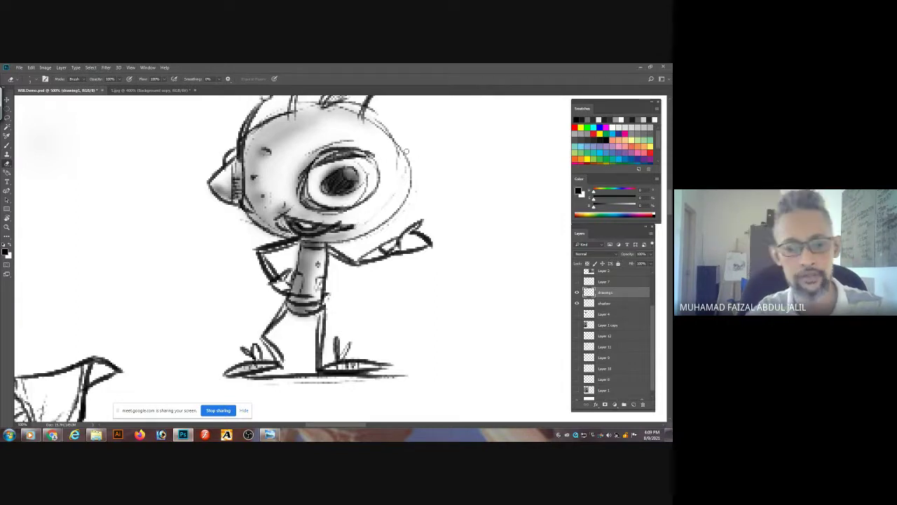
pyautogui.press('b')
pyautogui.moveTo(362, 108)
pyautogui.mouseDown()
pyautogui.moveTo(386, 129)
pyautogui.moveTo(340, 109)
pyautogui.mouseUp()
pyautogui.moveTo(403, 186); pyautogui.dragTo(356, 226)
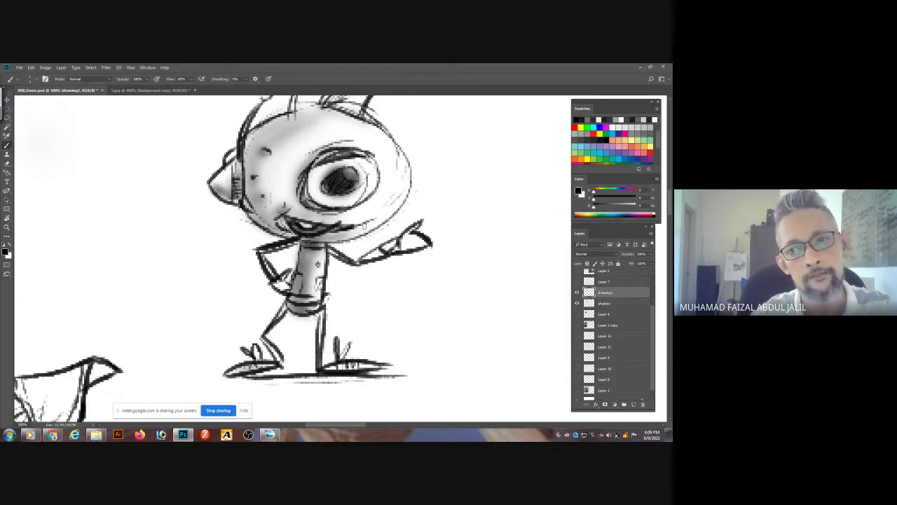
# - Draw short hatching and texture marks around the jaw, back and upper edge of the character's head
pyautogui.moveTo(264, 211); pyautogui.dragTo(250, 225)
pyautogui.moveTo(255, 204); pyautogui.dragTo(248, 217)
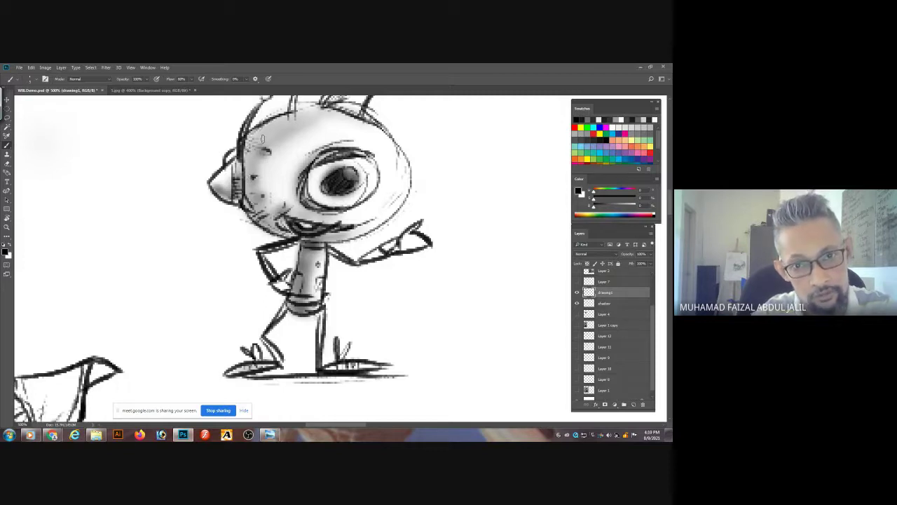
pyautogui.moveTo(268, 129); pyautogui.dragTo(303, 115)
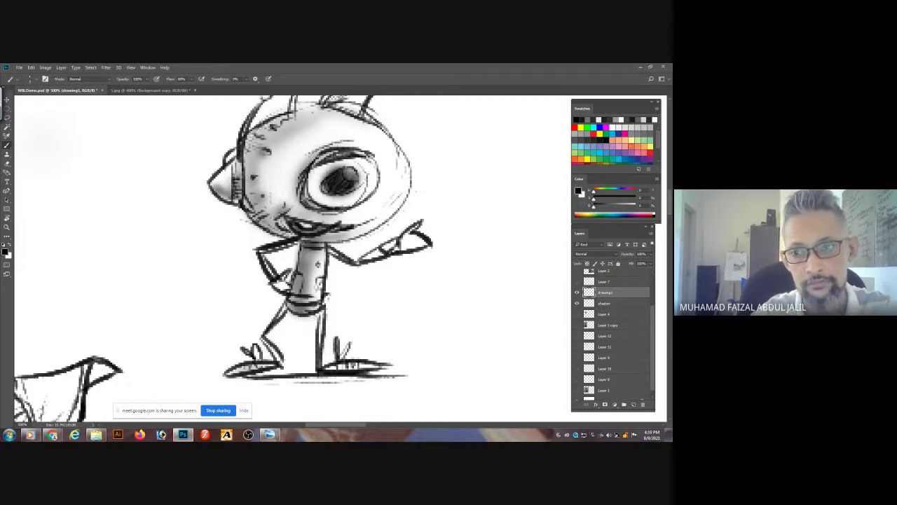
# - Paint white highlights on the dark pupil of the character's eye
pyautogui.moveTo(608, 205); pyautogui.dragTo(636, 205)
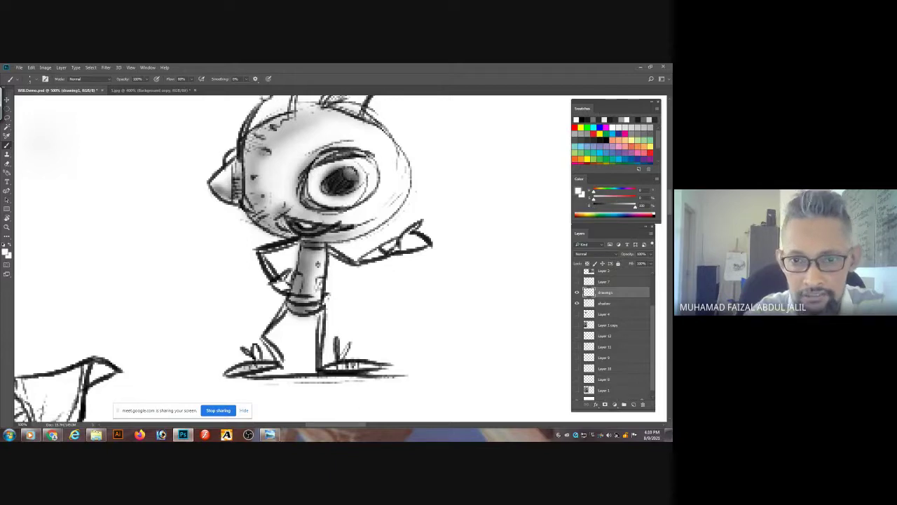
pyautogui.click(349, 175)
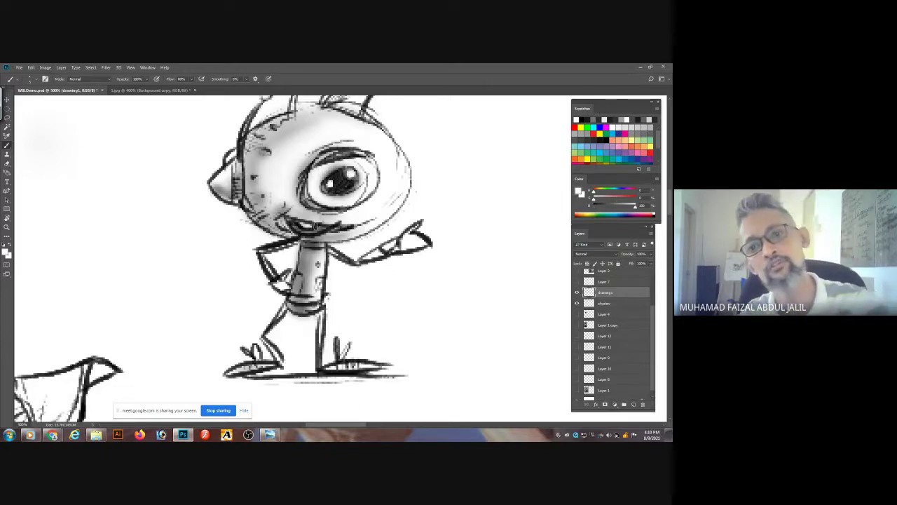
pyautogui.hotkey('ctrl', '-')
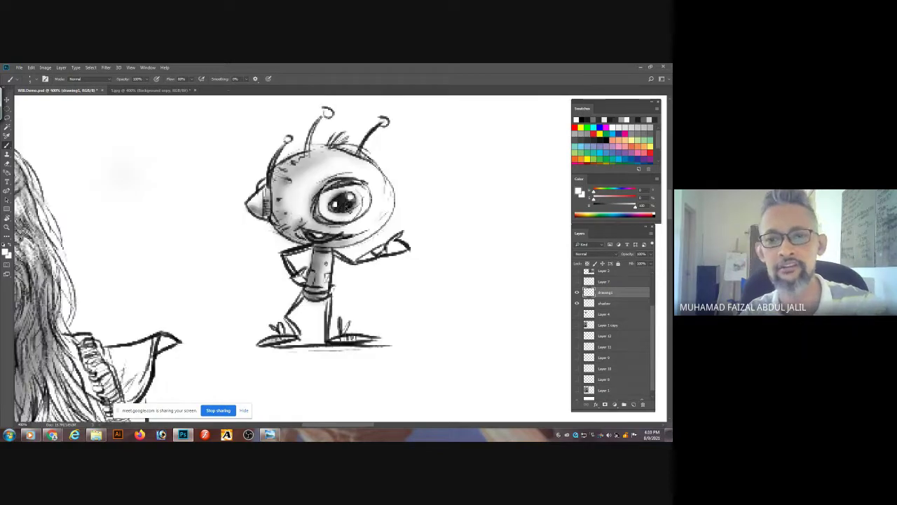
pyautogui.hotkey('ctrl', '-')
pyautogui.moveTo(438, 187)
pyautogui.mouseDown()
pyautogui.moveTo(399, 182)
pyautogui.moveTo(374, 217)
pyautogui.mouseUp()
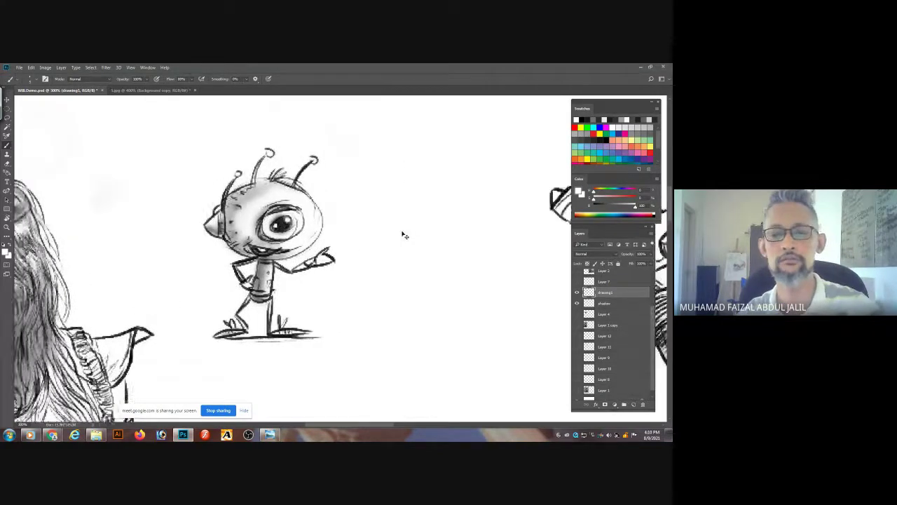
pyautogui.hotkey('ctrl', '-')
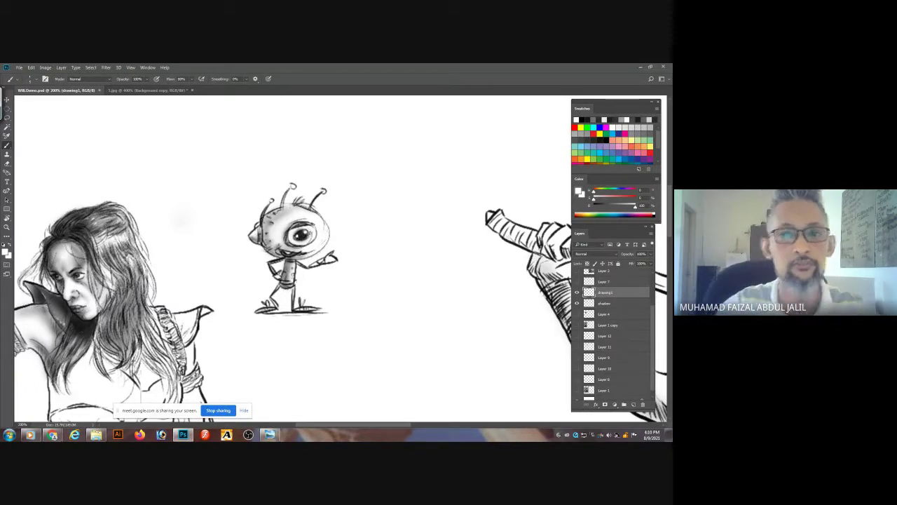
# - On a new layer, draw dark red horizontal guide lines at the top of the character's head, its chin and its feet
pyautogui.click(650, 215)
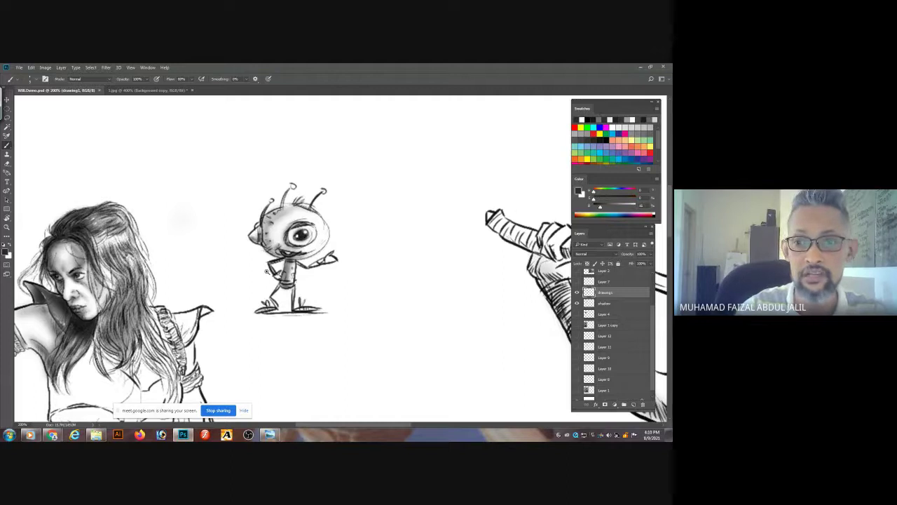
pyautogui.scroll(1, 283, 281)
pyautogui.click(610, 214)
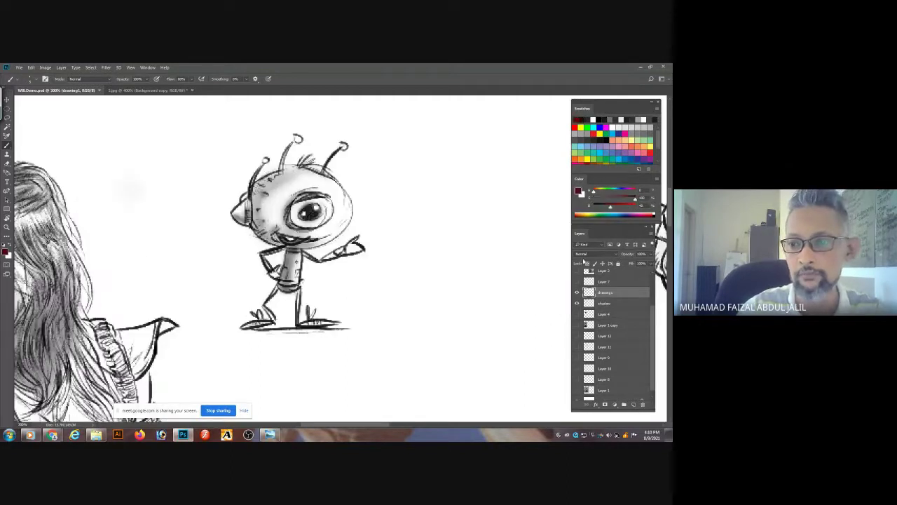
pyautogui.click(633, 405)
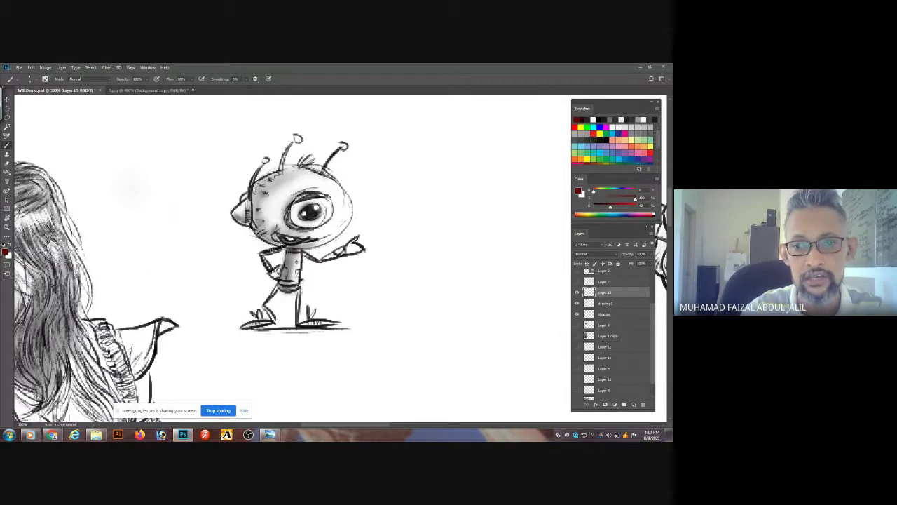
pyautogui.moveTo(269, 249); pyautogui.dragTo(323, 249)
pyautogui.moveTo(275, 164); pyautogui.dragTo(325, 163)
pyautogui.moveTo(253, 328); pyautogui.dragTo(343, 327)
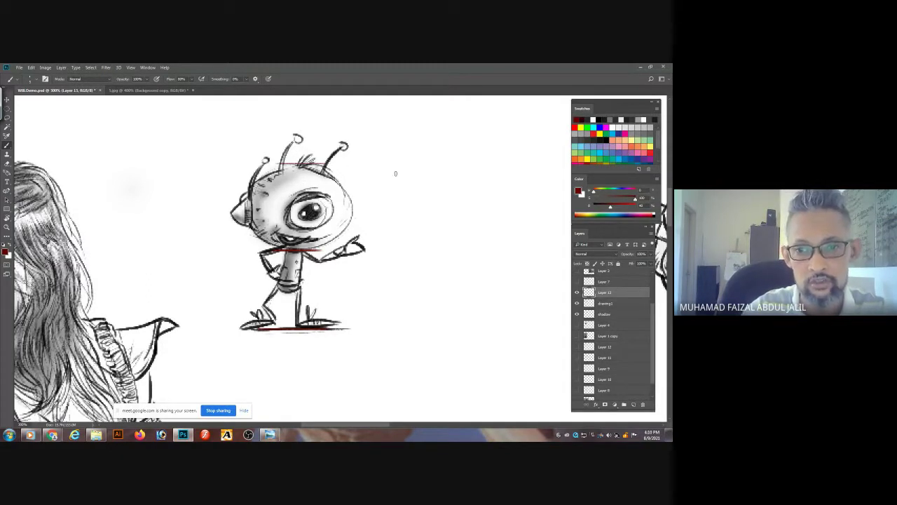
# - Sketch two stacked dark red ovals beside the character and run a vertical centre line through both
pyautogui.moveTo(413, 160)
pyautogui.mouseDown()
pyautogui.moveTo(384, 233)
pyautogui.moveTo(364, 200)
pyautogui.moveTo(456, 200)
pyautogui.mouseUp()
pyautogui.moveTo(405, 260)
pyautogui.mouseDown()
pyautogui.moveTo(403, 319)
pyautogui.moveTo(361, 288)
pyautogui.moveTo(421, 254)
pyautogui.moveTo(410, 326)
pyautogui.mouseUp()
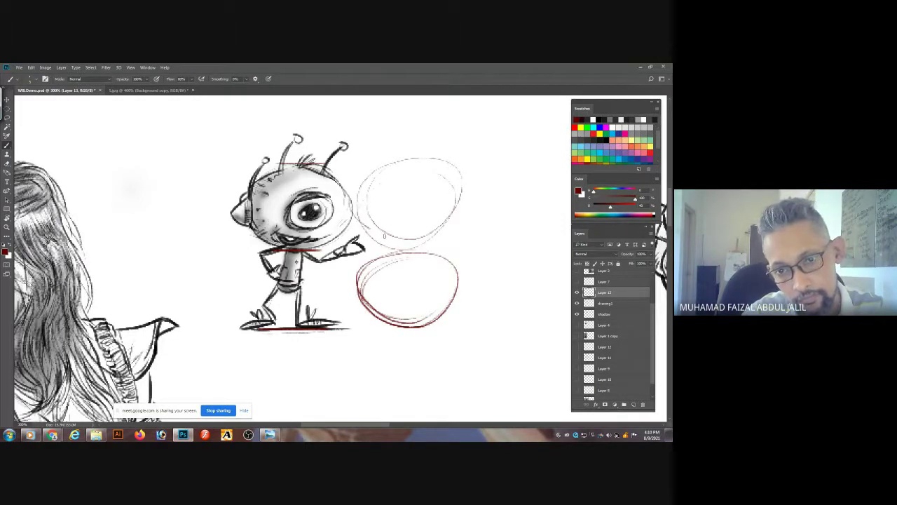
pyautogui.moveTo(384, 236)
pyautogui.mouseDown()
pyautogui.moveTo(382, 202)
pyautogui.moveTo(418, 241)
pyautogui.mouseUp()
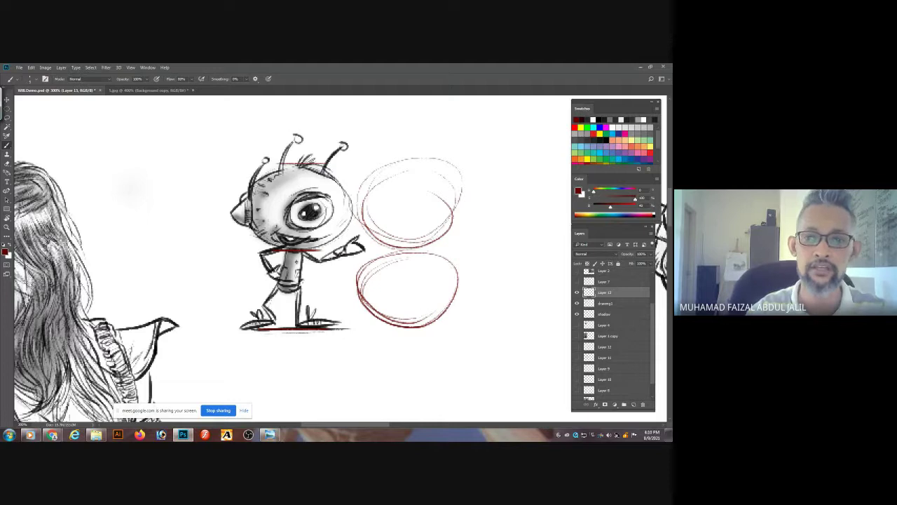
pyautogui.moveTo(408, 172); pyautogui.dragTo(399, 330)
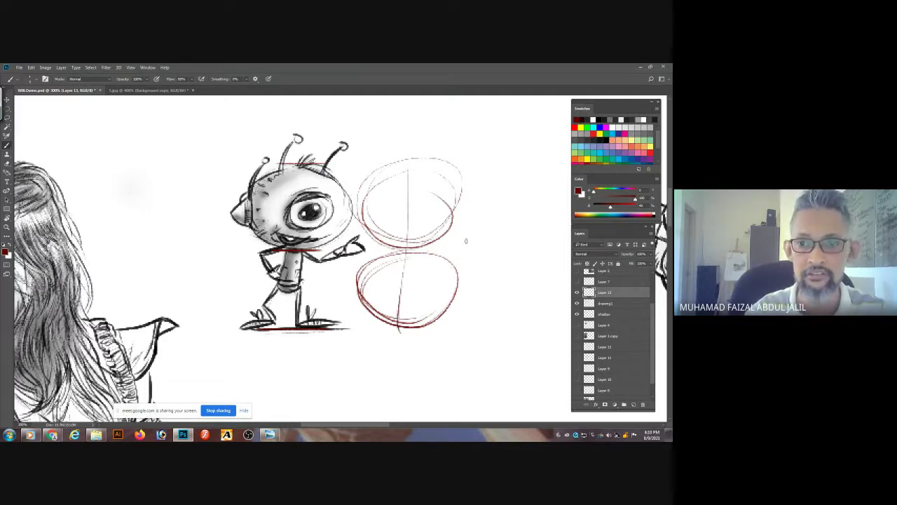
# - Mark the top, middle and bottom levels of the two stacked ovals with short horizontal dark red strokes
pyautogui.moveTo(468, 241); pyautogui.dragTo(453, 241)
pyautogui.moveTo(415, 158); pyautogui.dragTo(445, 153)
pyautogui.moveTo(382, 328); pyautogui.dragTo(445, 323)
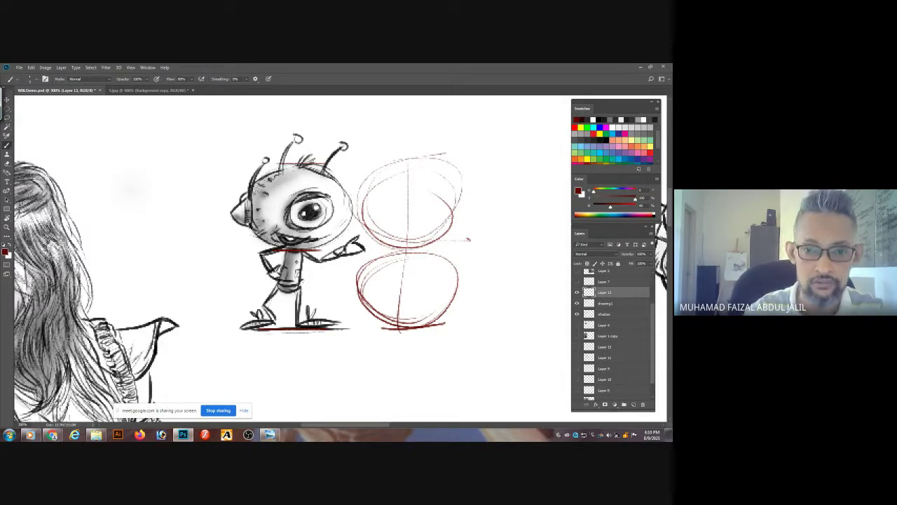
# - Toggle the visibility of the drawing1 and shadow layers to compare the line art and the shading separately
pyautogui.moveTo(218, 229)
pyautogui.mouseDown()
pyautogui.moveTo(342, 201)
pyautogui.moveTo(208, 223)
pyautogui.moveTo(195, 246)
pyautogui.mouseUp()
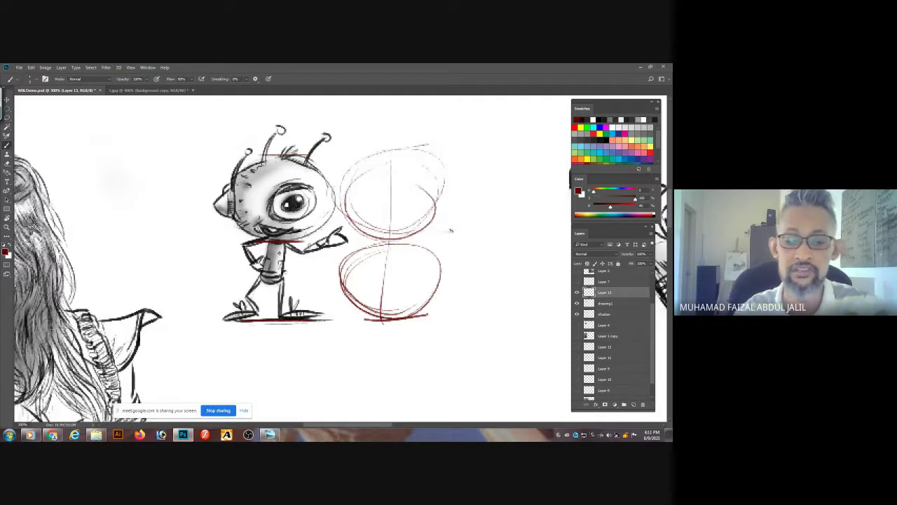
pyautogui.hotkey('ctrl', '0')
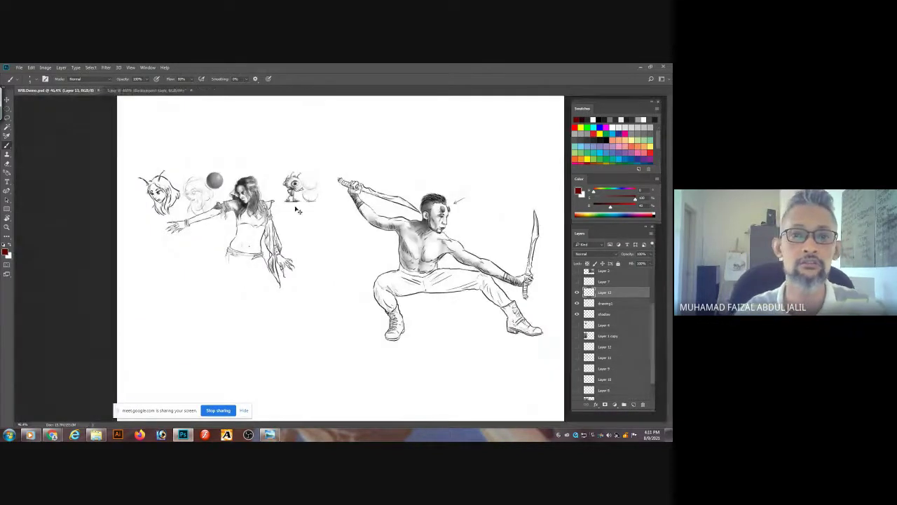
pyautogui.moveTo(297, 201); pyautogui.dragTo(395, 159)
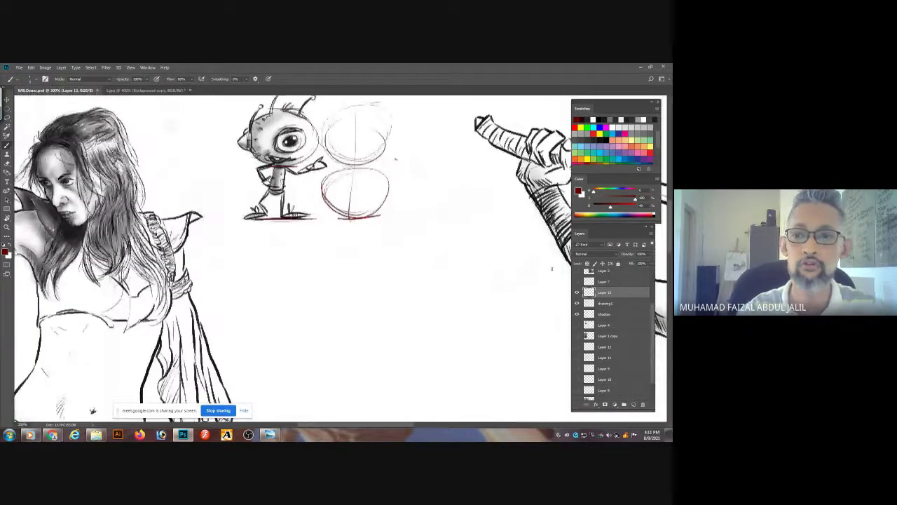
pyautogui.click(577, 303)
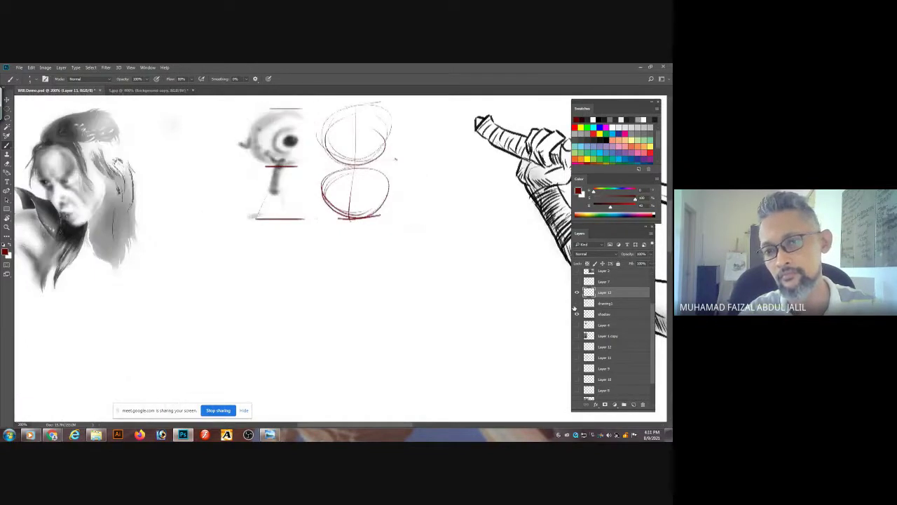
pyautogui.click(576, 303)
pyautogui.click(576, 313)
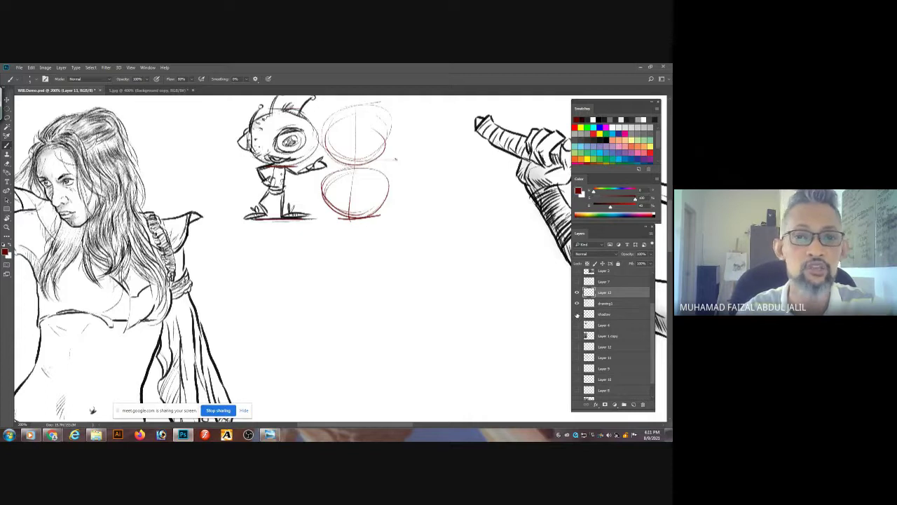
pyautogui.click(577, 314)
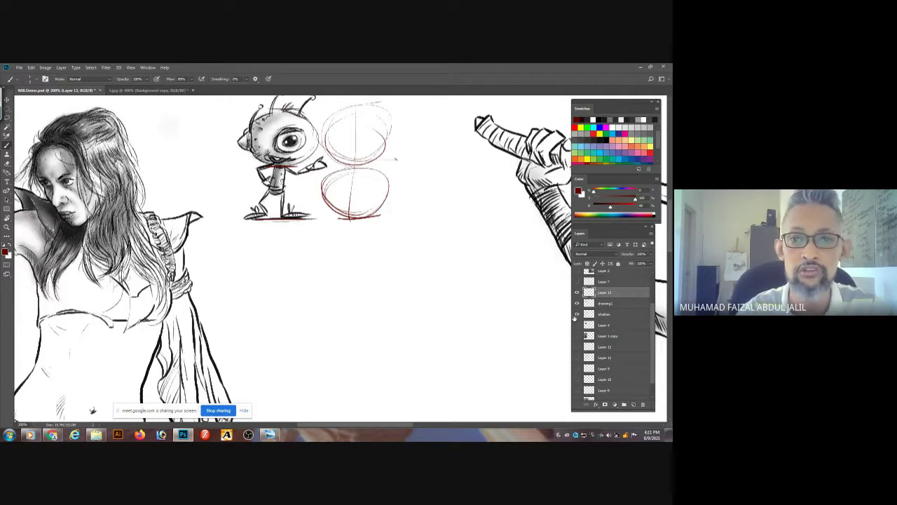
pyautogui.click(576, 303)
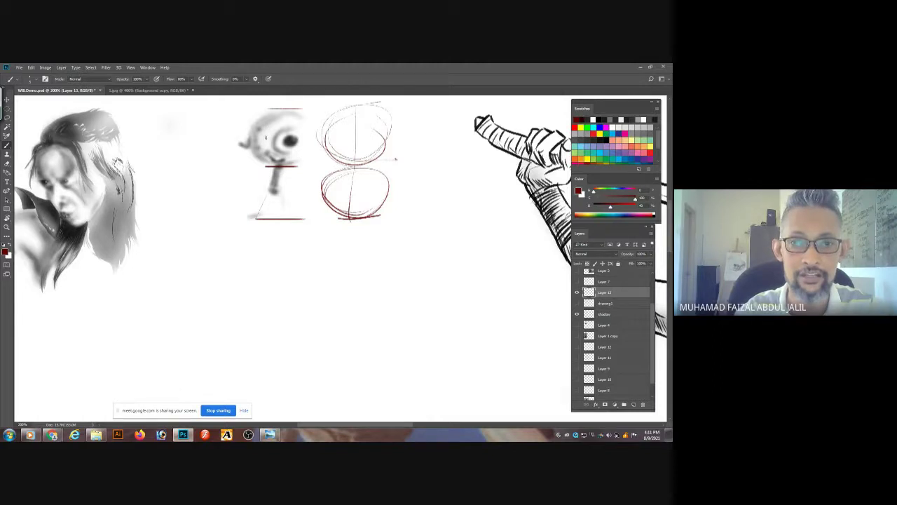
pyautogui.click(577, 302)
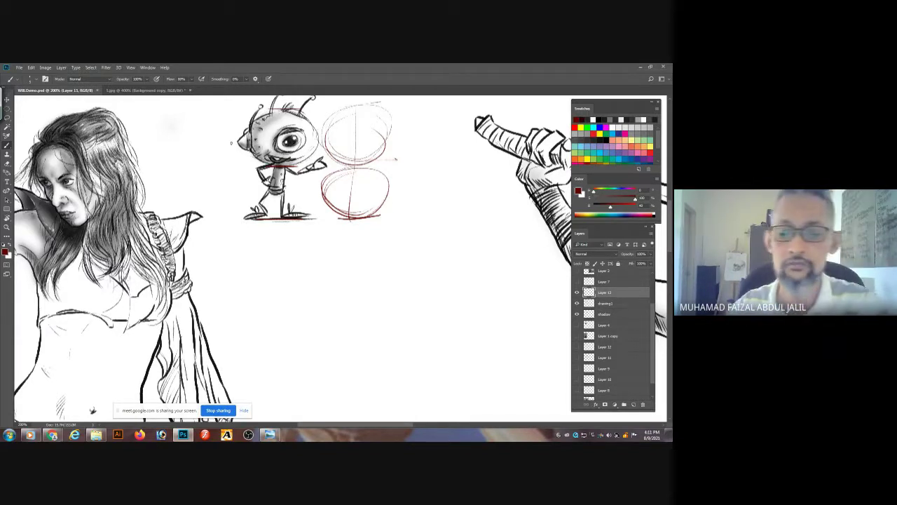
pyautogui.hotkey('ctrl', '-')
pyautogui.hotkey('ctrl', '0')
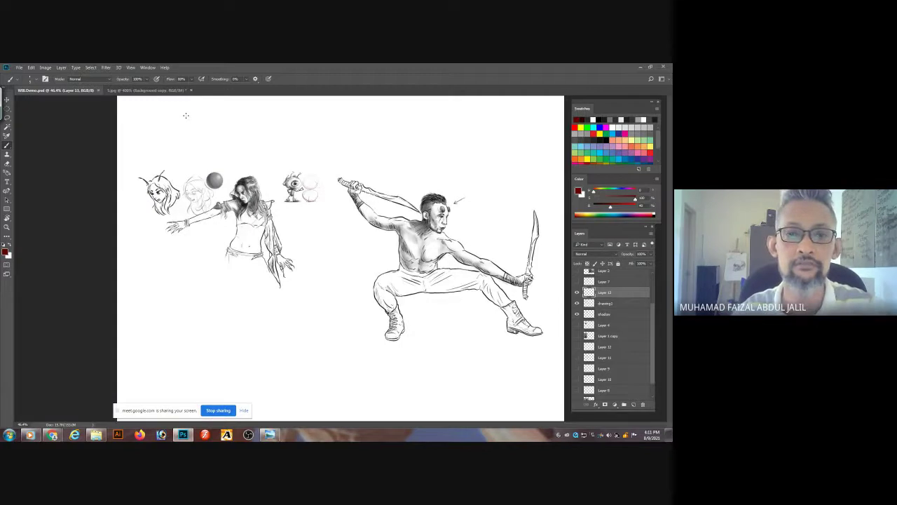
pyautogui.scroll(3, 265, 202)
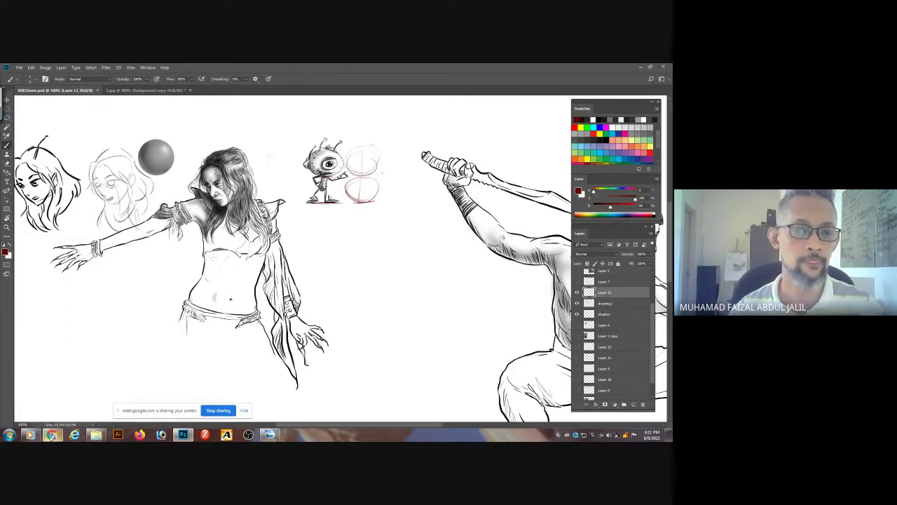
# - Switch to the Google Meet call in the browser, check the in-call messages and stop presenting the screen
pyautogui.moveTo(51, 435)
pyautogui.click(49, 397)
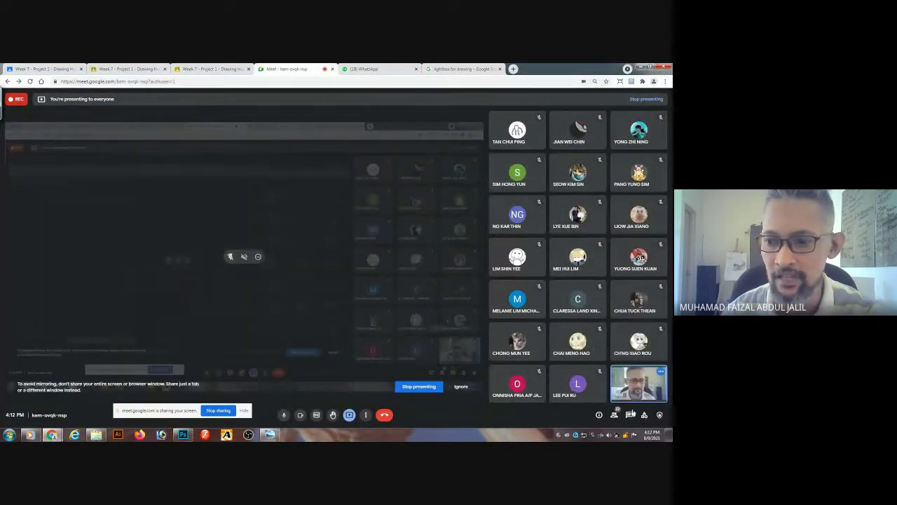
pyautogui.click(631, 414)
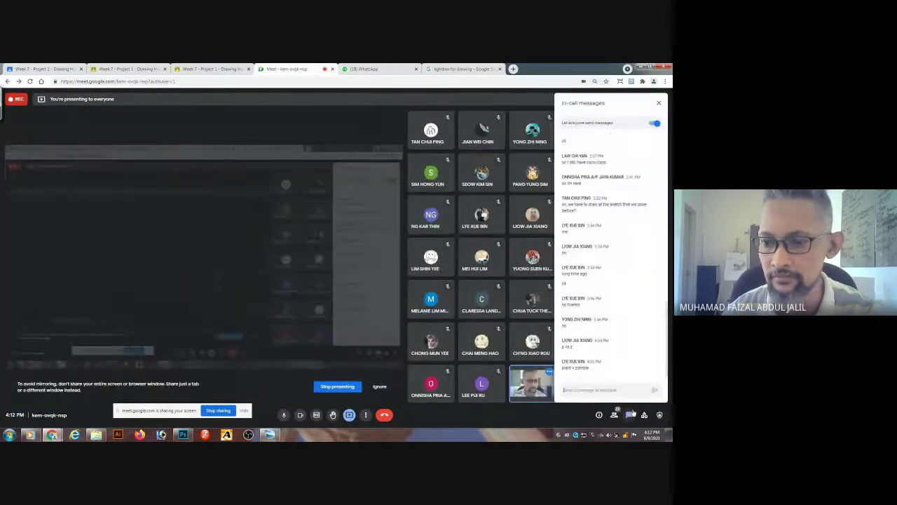
pyautogui.click(631, 415)
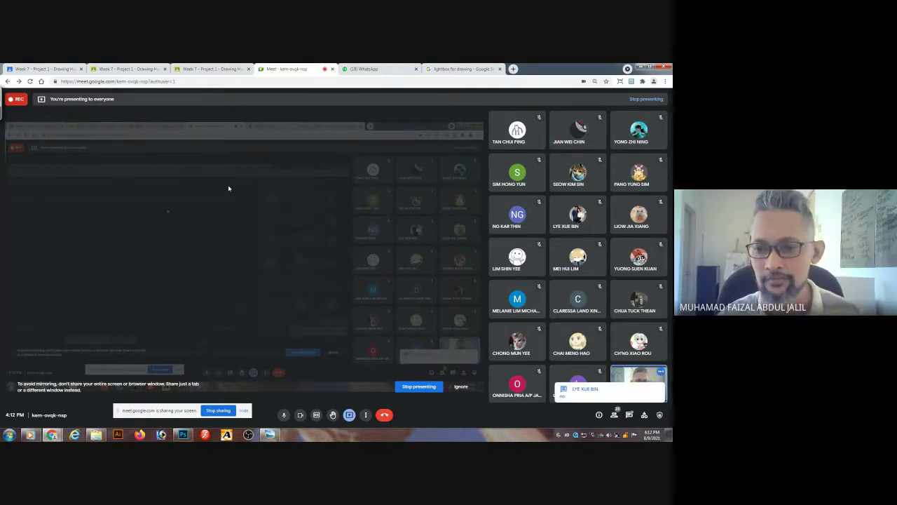
pyautogui.click(349, 415)
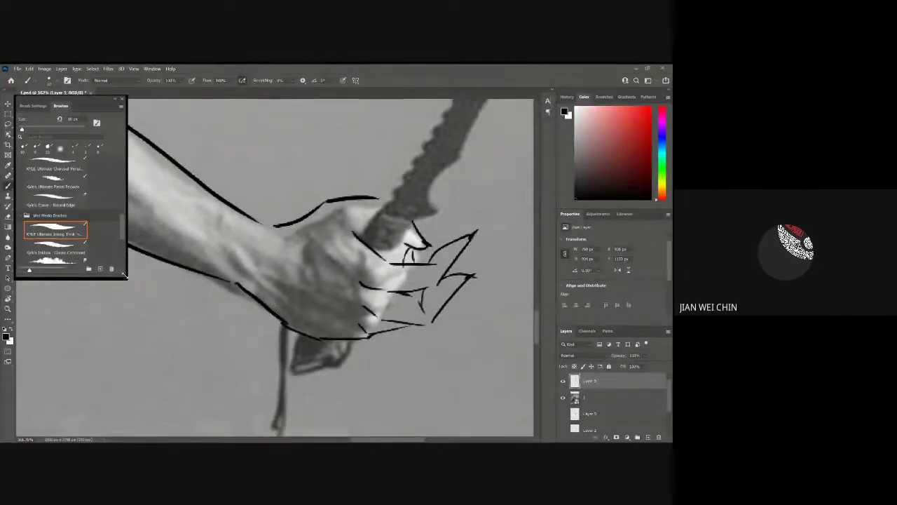
# - Hide the reference photo layer 1 at the warrior's face to inspect the traced line art and shading alone
pyautogui.moveTo(167, 154); pyautogui.dragTo(487, 429)
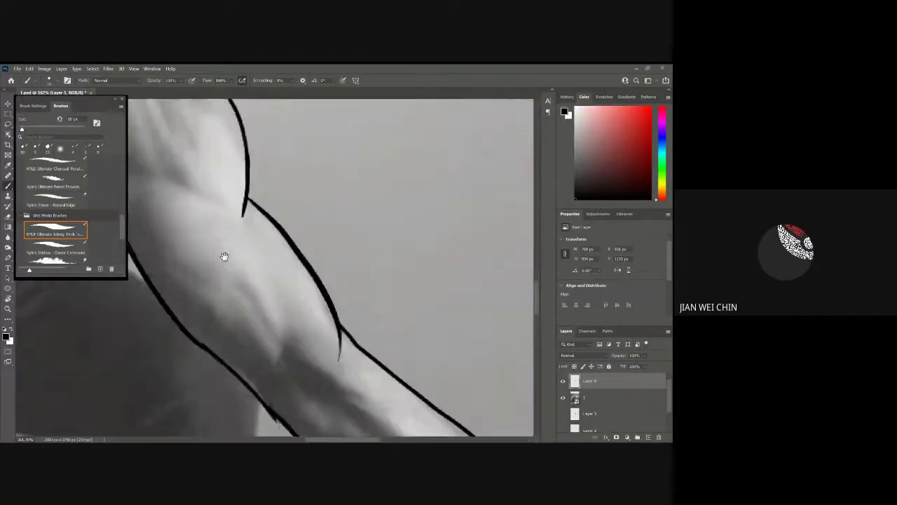
pyautogui.moveTo(224, 256); pyautogui.dragTo(325, 357)
pyautogui.moveTo(408, 226); pyautogui.dragTo(332, 423)
pyautogui.moveTo(416, 248); pyautogui.dragTo(416, 257)
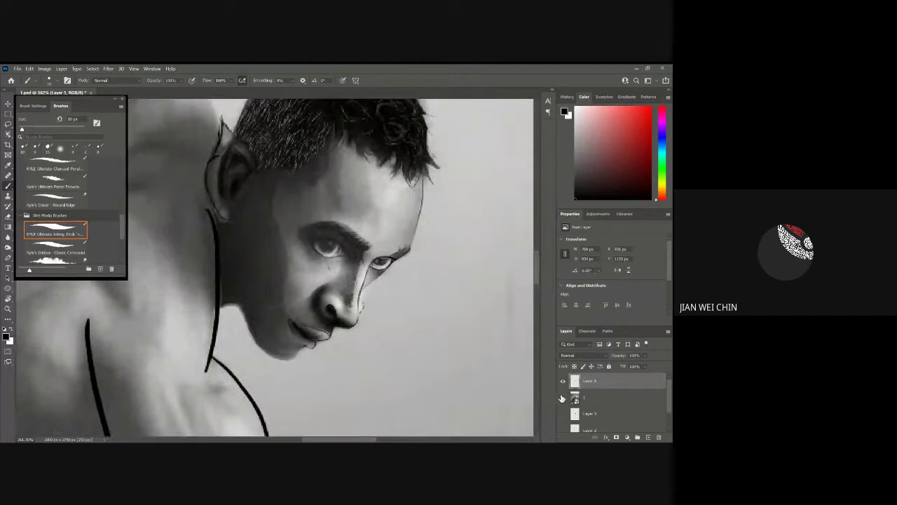
pyautogui.click(562, 397)
pyautogui.moveTo(478, 251); pyautogui.dragTo(492, 360)
pyautogui.moveTo(490, 268); pyautogui.dragTo(464, 282)
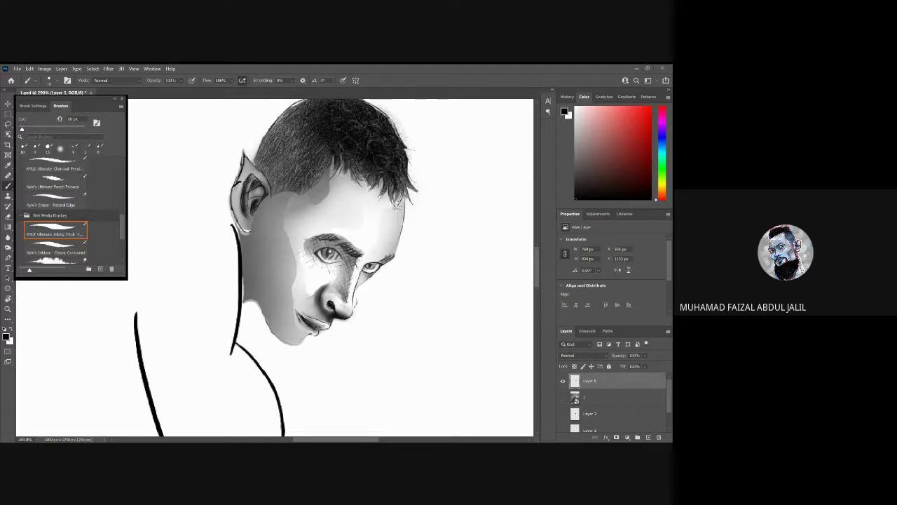
# - Show the reference photo layer 1 again beneath the traced line art and review the warrior's upper body
pyautogui.press('z')
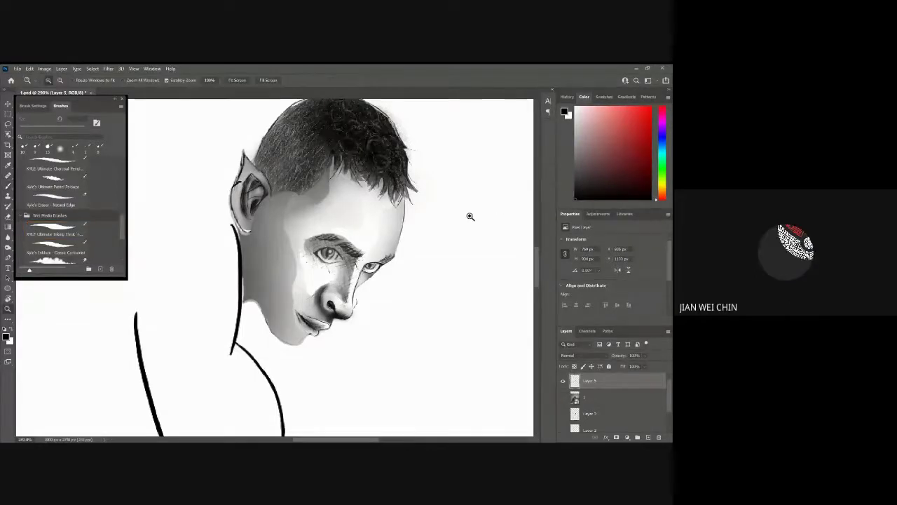
pyautogui.moveTo(478, 215)
pyautogui.mouseDown()
pyautogui.moveTo(474, 267)
pyautogui.moveTo(426, 279)
pyautogui.moveTo(419, 264)
pyautogui.moveTo(429, 263)
pyautogui.moveTo(414, 243)
pyautogui.moveTo(442, 245)
pyautogui.mouseUp()
pyautogui.press('b')
pyautogui.hotkey('ctrl', 'z')
pyautogui.press('z')
pyautogui.press('b')
pyautogui.click(563, 397)
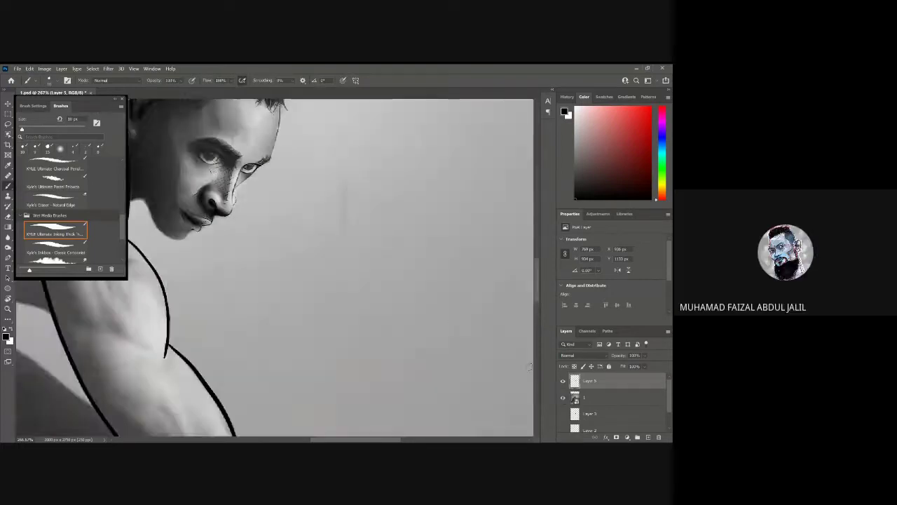
pyautogui.press('z')
pyautogui.moveTo(393, 270); pyautogui.dragTo(371, 293)
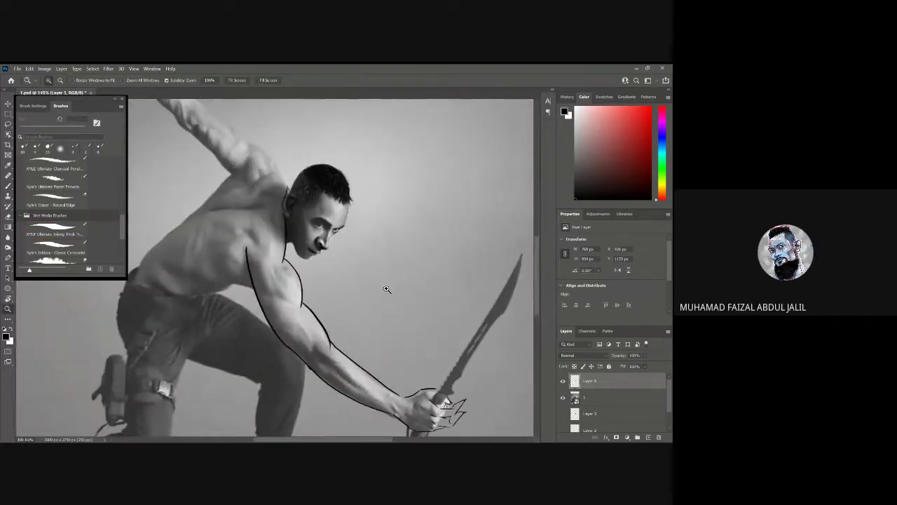
pyautogui.press('b')
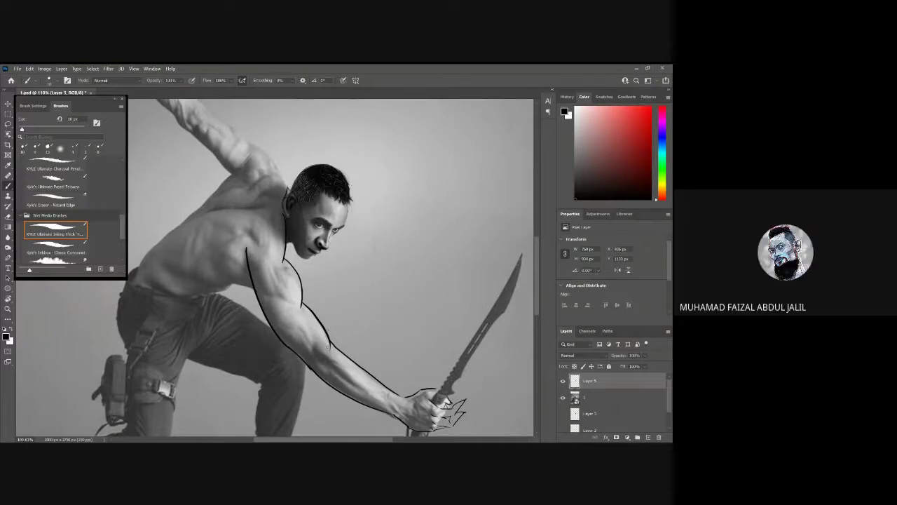
pyautogui.moveTo(326, 312); pyautogui.dragTo(329, 354)
pyautogui.hotkey('ctrl', 'z')
pyautogui.hotkey('ctrl', 'z')
pyautogui.press('z')
pyautogui.moveTo(299, 296); pyautogui.dragTo(330, 305)
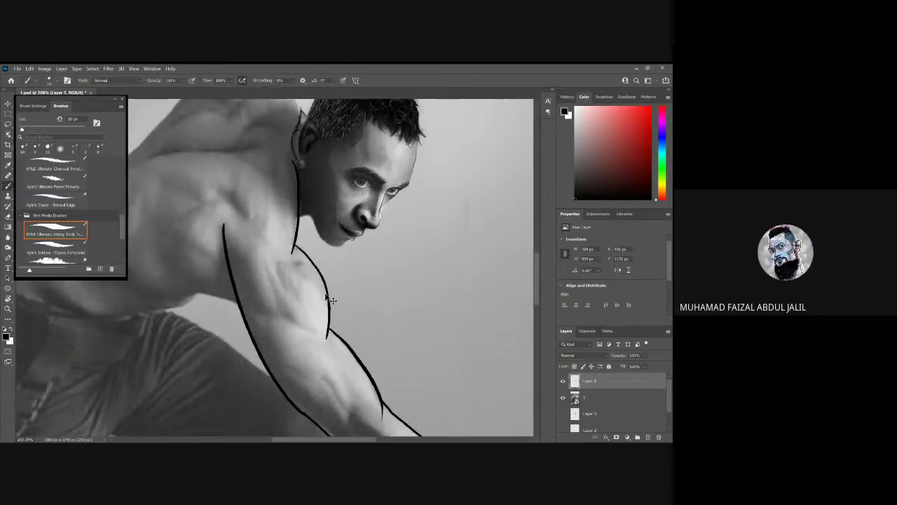
pyautogui.hotkey('ctrl', 'z')
# - Hide and reshow the top line-art layer, and examine the traced arm and sword-hand outlines against the photo
pyautogui.moveTo(437, 268); pyautogui.dragTo(399, 257)
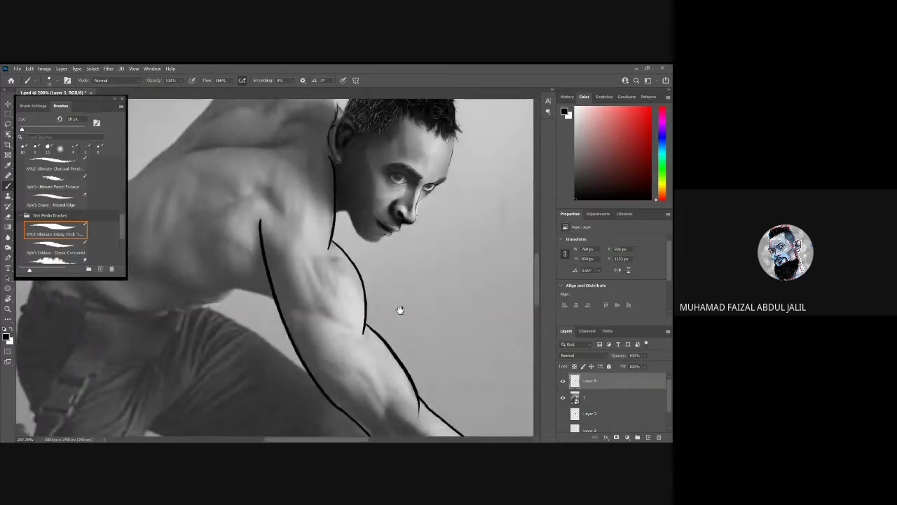
pyautogui.moveTo(401, 311); pyautogui.dragTo(337, 315)
pyautogui.moveTo(428, 305); pyautogui.dragTo(337, 315)
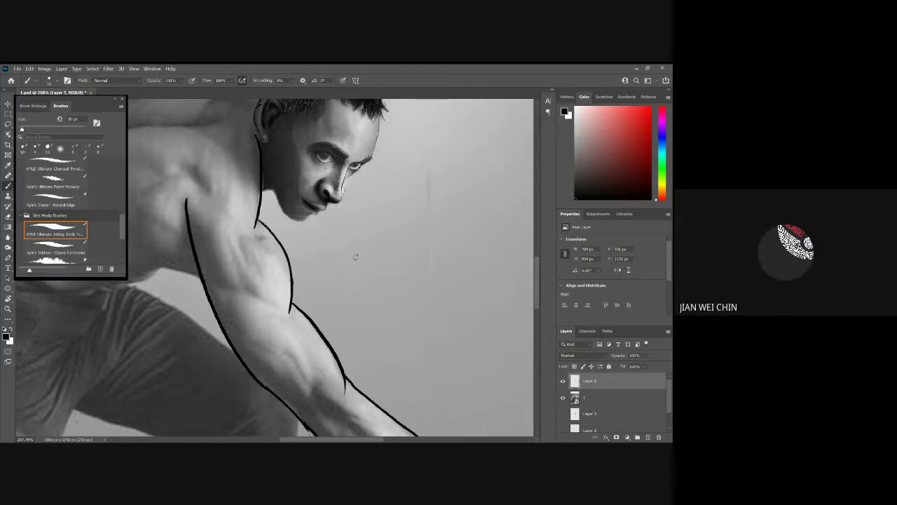
pyautogui.click(562, 380)
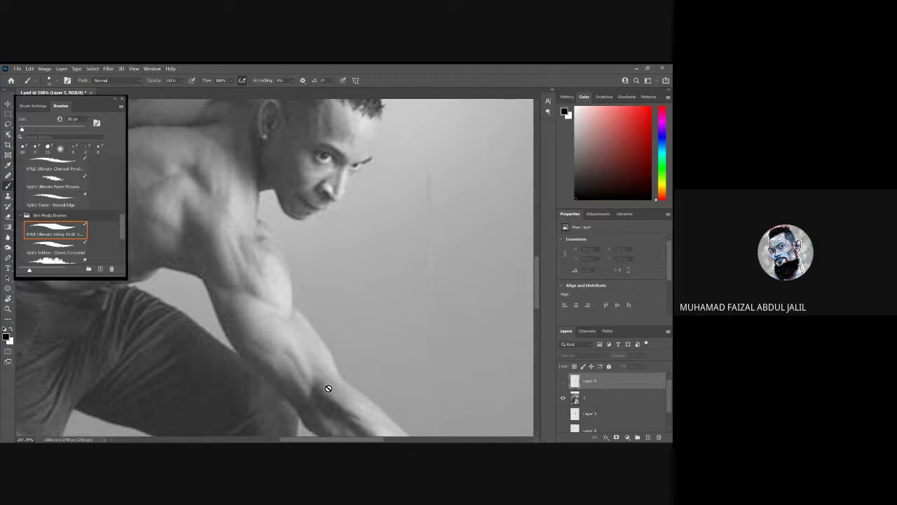
pyautogui.click(561, 380)
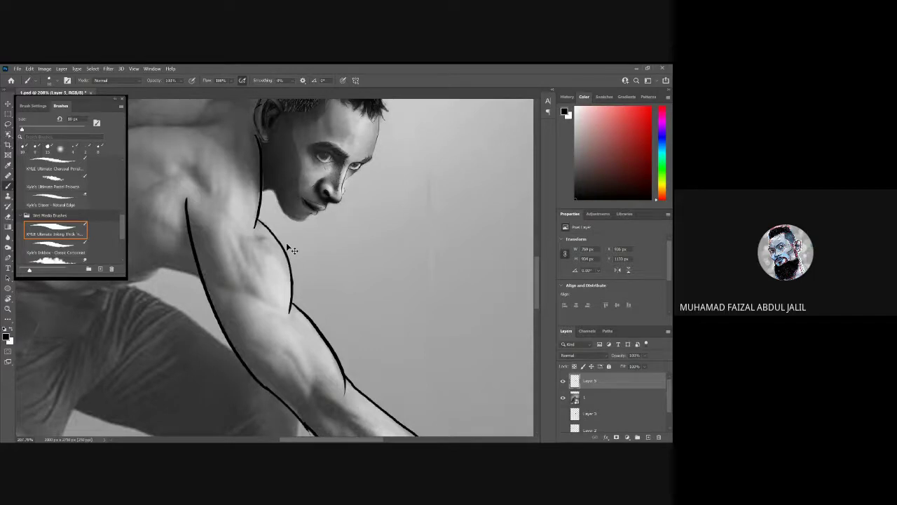
pyautogui.moveTo(352, 278); pyautogui.dragTo(320, 229)
pyautogui.moveTo(294, 200); pyautogui.dragTo(333, 254)
pyautogui.moveTo(506, 422); pyautogui.dragTo(332, 254)
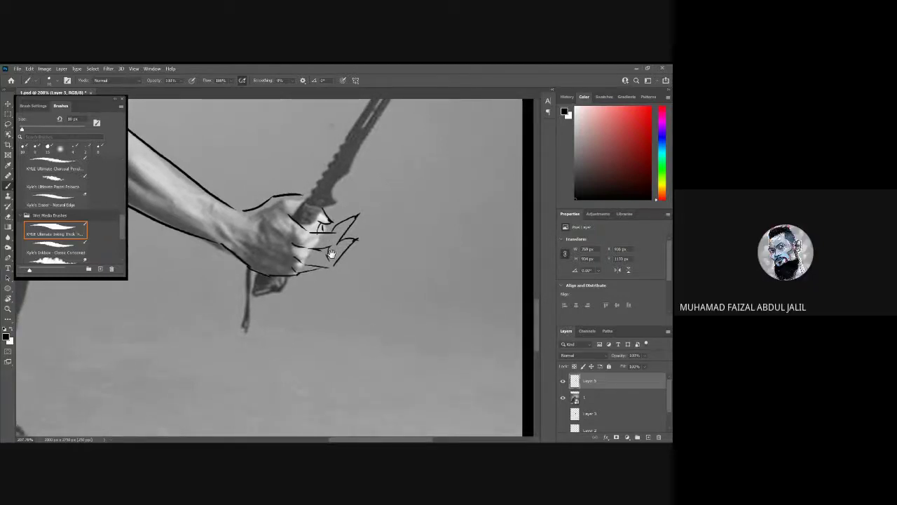
pyautogui.moveTo(320, 245); pyautogui.dragTo(333, 268)
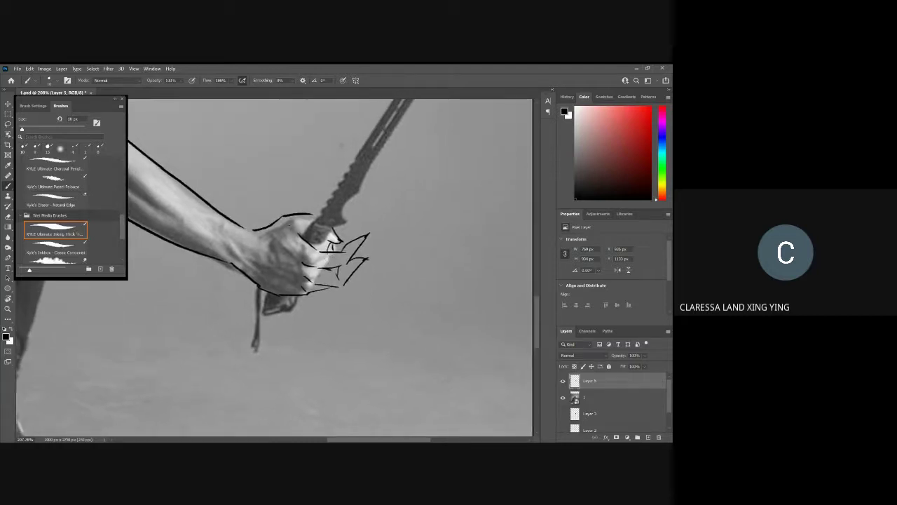
pyautogui.moveTo(157, 108); pyautogui.dragTo(315, 254)
pyautogui.moveTo(202, 165); pyautogui.dragTo(304, 253)
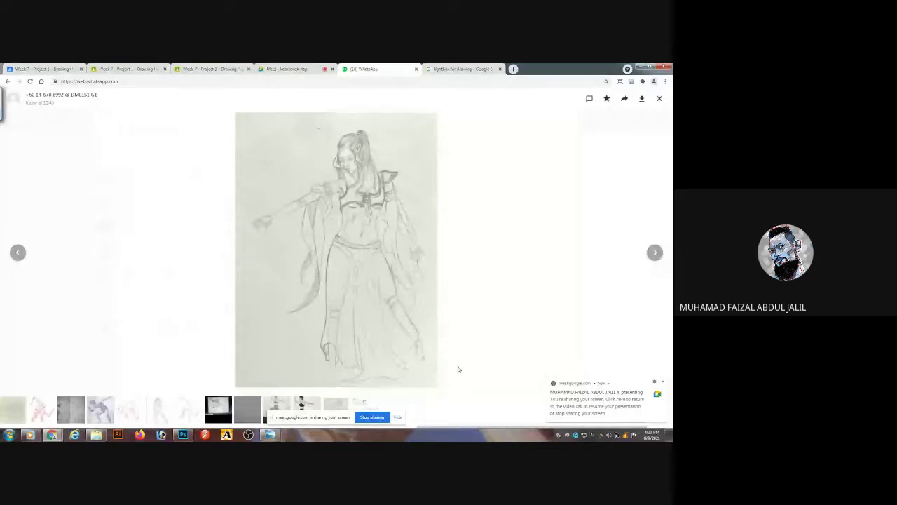
# - Enlarge the student's pencil sketch in WhatsApp Web, paste its screen capture into the 1.jpg document in Photoshop and centre the figure
pyautogui.click(375, 209)
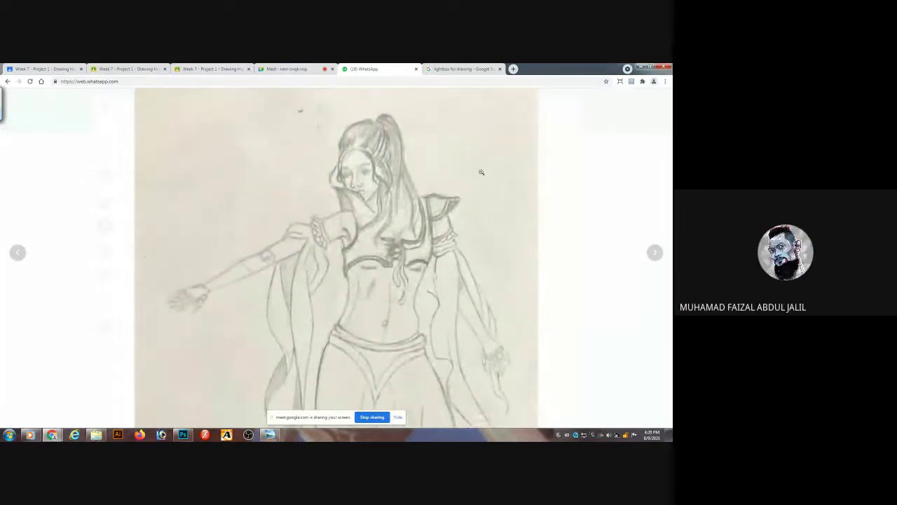
pyautogui.click(183, 435)
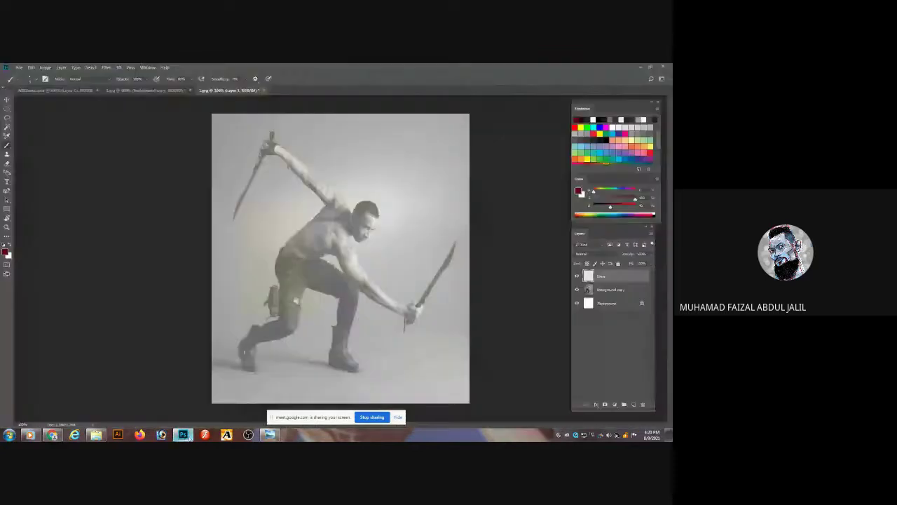
pyautogui.hotkey('ctrl', 'v')
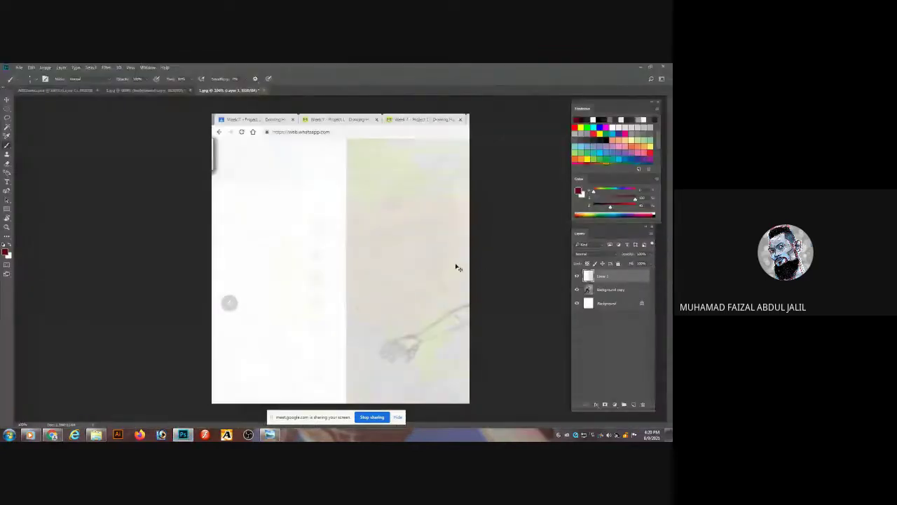
pyautogui.moveTo(457, 266); pyautogui.dragTo(221, 258)
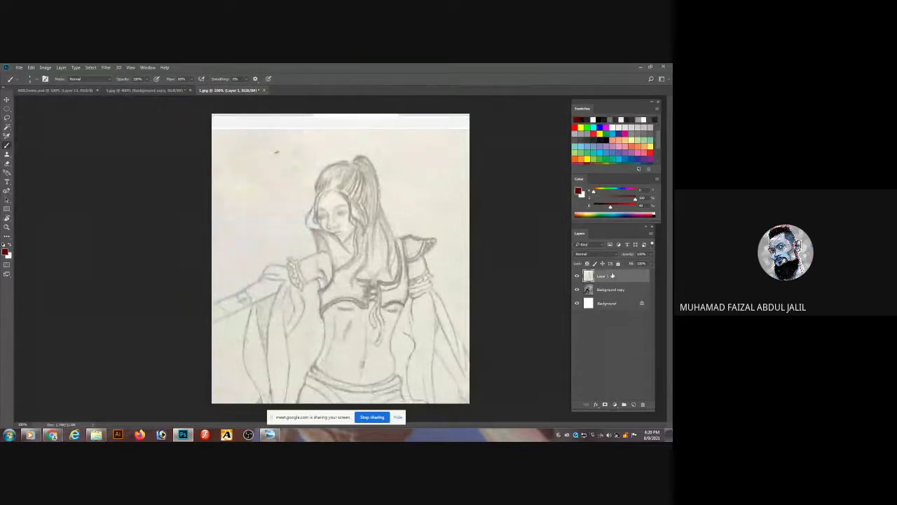
# - Add a new layer above the pasted sketch and draw a thin dark red cranium circle with a curved face centre line
pyautogui.keyDown('ctrl'); pyautogui.click(334, 208); pyautogui.keyUp('ctrl')
pyautogui.moveTo(334, 208); pyautogui.dragTo(549, 288)
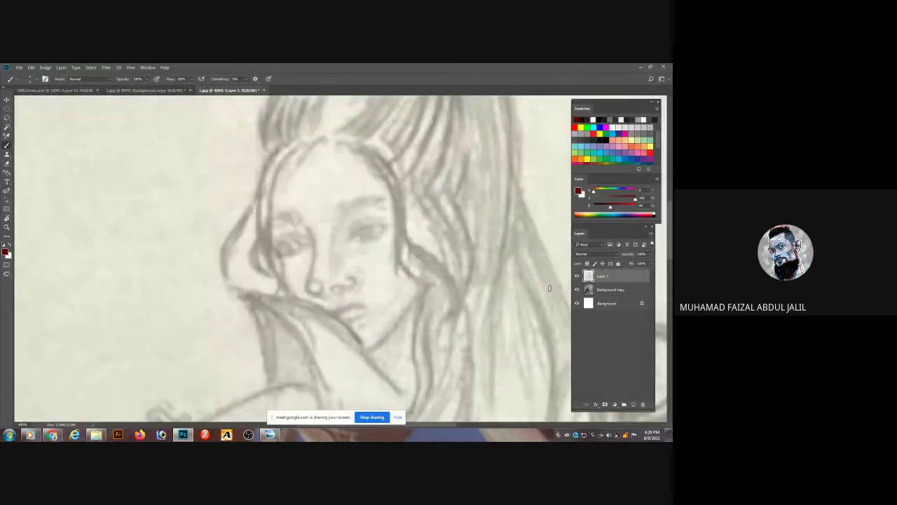
pyautogui.hotkey('ctrl', 'shift', 'alt', 'n')
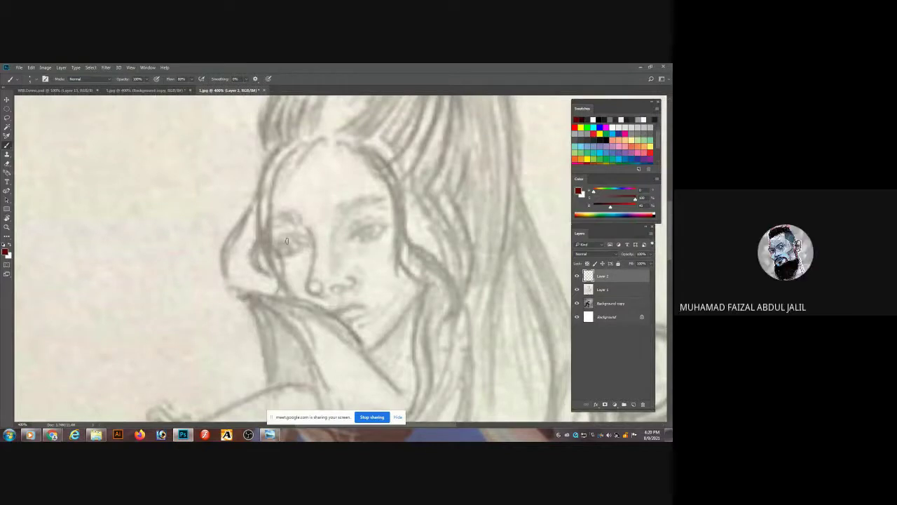
pyautogui.moveTo(348, 131); pyautogui.dragTo(341, 158)
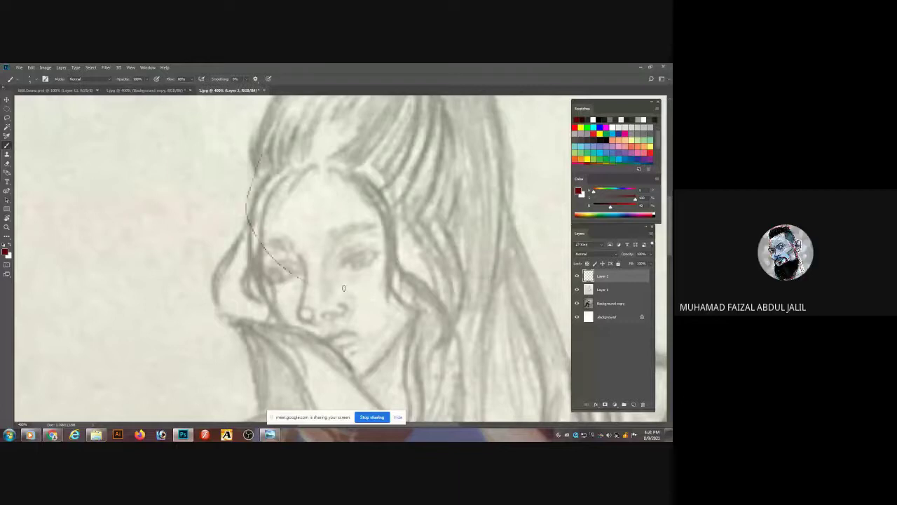
pyautogui.moveTo(265, 168); pyautogui.dragTo(286, 274)
pyautogui.moveTo(396, 125)
pyautogui.mouseDown()
pyautogui.moveTo(271, 267)
pyautogui.moveTo(377, 279)
pyautogui.mouseUp()
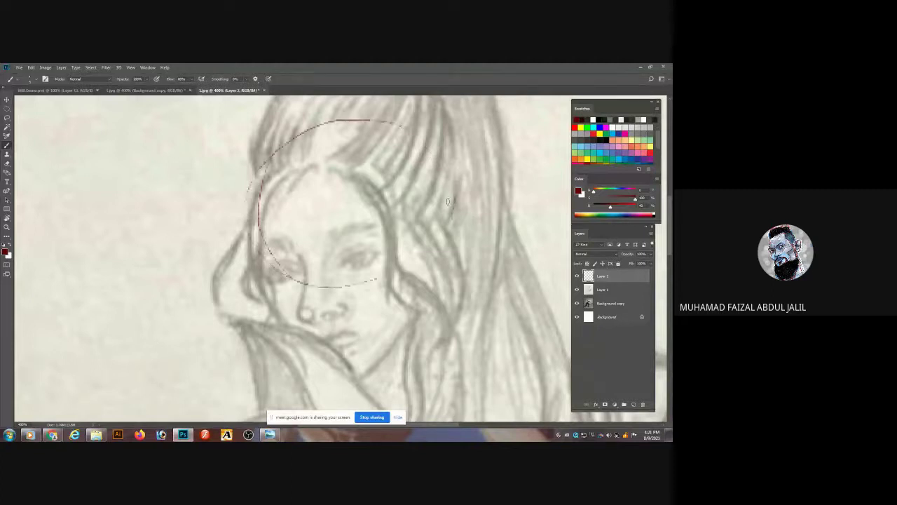
pyautogui.moveTo(248, 193); pyautogui.dragTo(412, 260)
pyautogui.moveTo(287, 171); pyautogui.dragTo(307, 284)
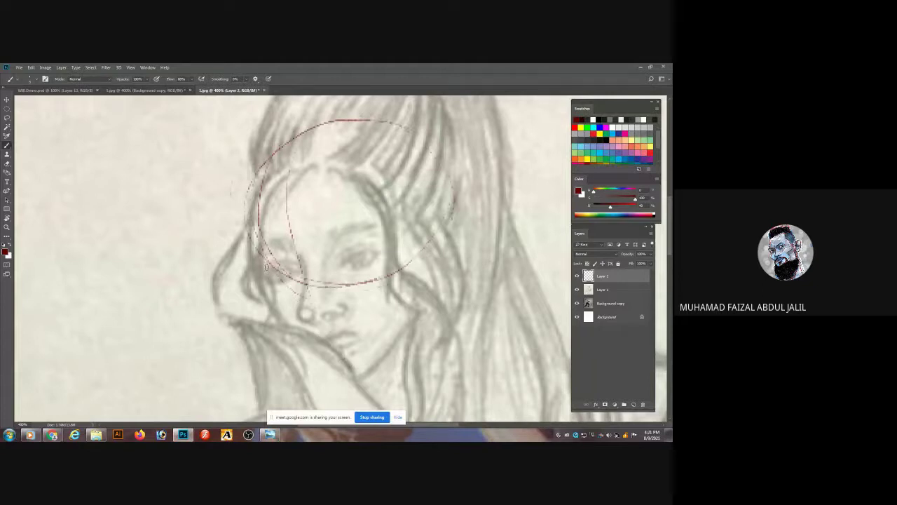
# - Draw the cheek, chin and jaw lines below the cranium circle and mark the ear's position beside the jaw
pyautogui.moveTo(270, 275); pyautogui.dragTo(299, 330)
pyautogui.moveTo(279, 298)
pyautogui.mouseDown()
pyautogui.moveTo(321, 369)
pyautogui.moveTo(313, 361)
pyautogui.moveTo(307, 352)
pyautogui.moveTo(347, 378)
pyautogui.moveTo(332, 376)
pyautogui.moveTo(368, 373)
pyautogui.moveTo(399, 335)
pyautogui.mouseUp()
pyautogui.moveTo(429, 310)
pyautogui.mouseDown()
pyautogui.moveTo(424, 317)
pyautogui.moveTo(434, 258)
pyautogui.moveTo(428, 265)
pyautogui.mouseUp()
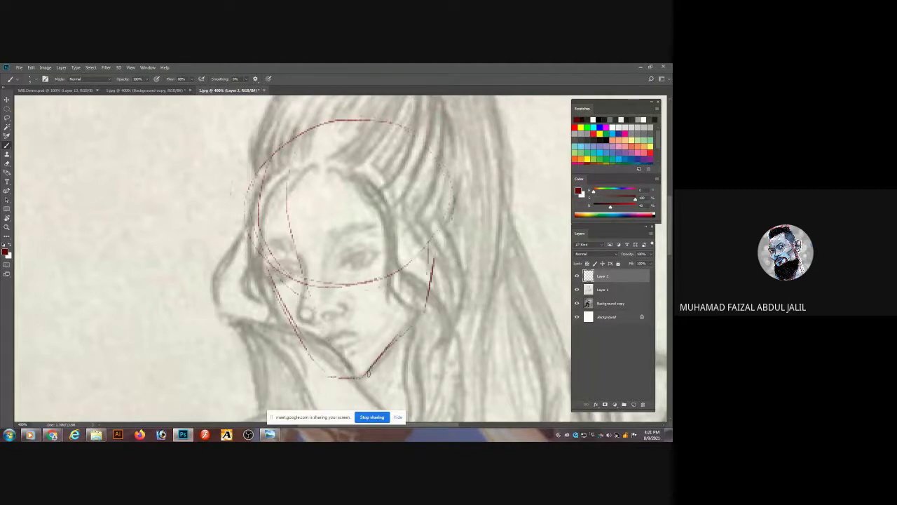
pyautogui.moveTo(375, 289); pyautogui.dragTo(353, 202)
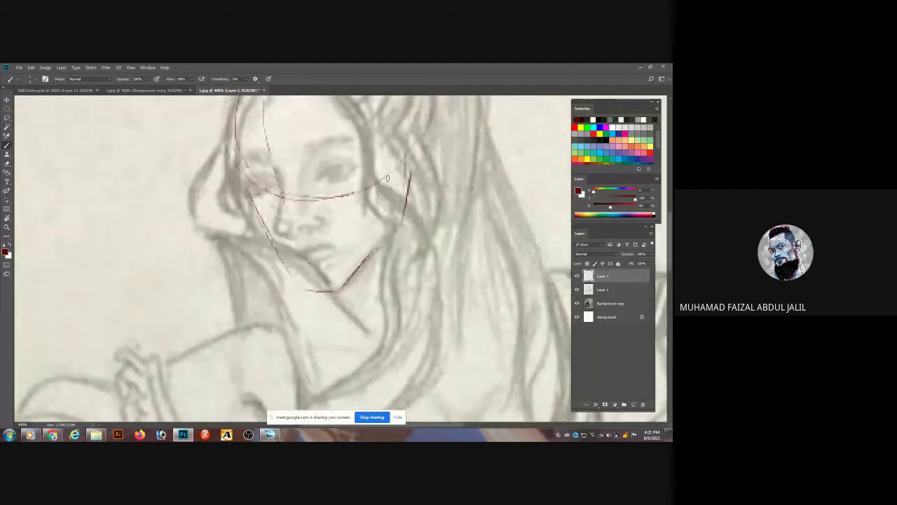
pyautogui.moveTo(416, 189)
pyautogui.mouseDown()
pyautogui.moveTo(411, 240)
pyautogui.moveTo(433, 230)
pyautogui.mouseUp()
pyautogui.moveTo(434, 169); pyautogui.dragTo(424, 174)
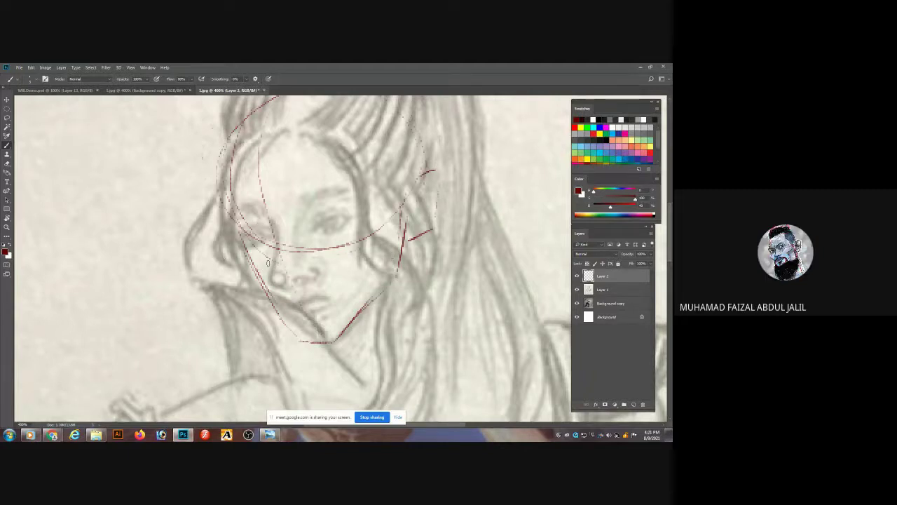
# - Draw the nose, lips and both eyes in dark red along the face guidelines
pyautogui.moveTo(270, 233)
pyautogui.mouseDown()
pyautogui.moveTo(274, 295)
pyautogui.moveTo(313, 273)
pyautogui.moveTo(313, 283)
pyautogui.moveTo(298, 270)
pyautogui.moveTo(308, 275)
pyautogui.mouseUp()
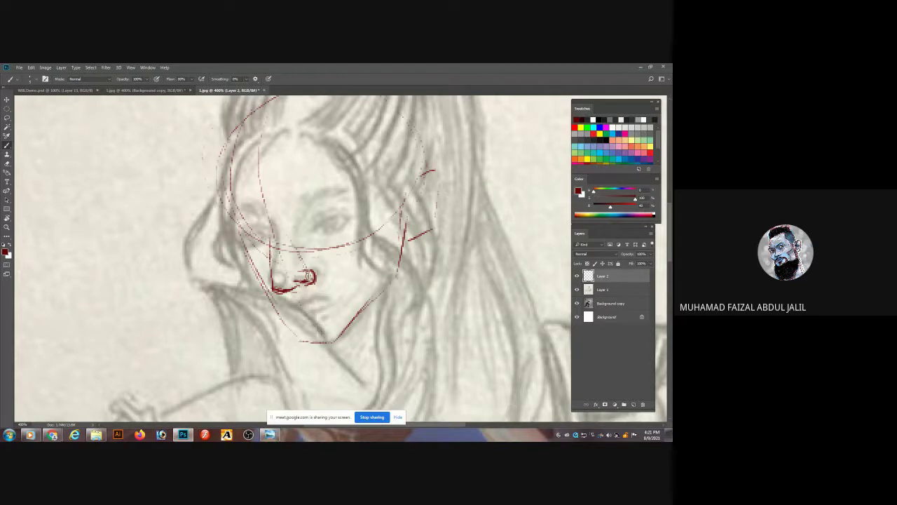
pyautogui.moveTo(289, 311)
pyautogui.mouseDown()
pyautogui.moveTo(313, 306)
pyautogui.moveTo(280, 311)
pyautogui.moveTo(309, 319)
pyautogui.mouseUp()
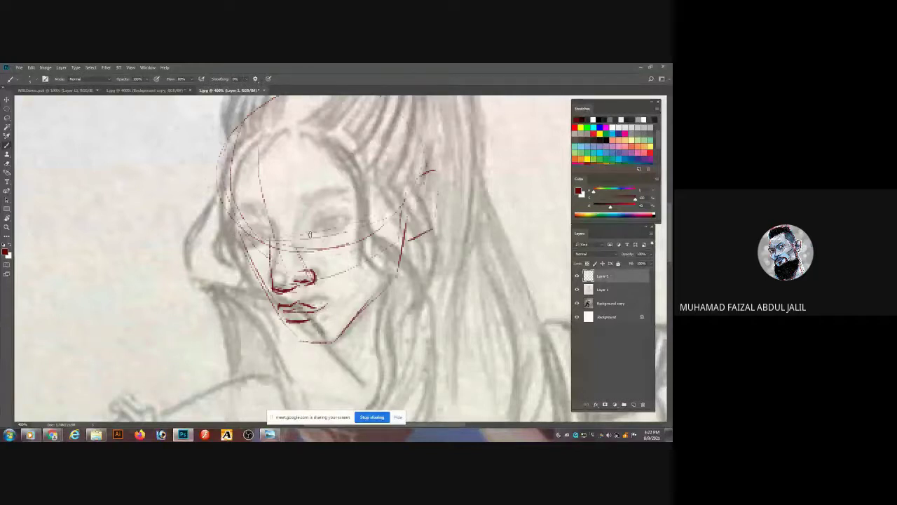
pyautogui.moveTo(310, 235)
pyautogui.mouseDown()
pyautogui.moveTo(348, 216)
pyautogui.moveTo(323, 227)
pyautogui.moveTo(329, 220)
pyautogui.moveTo(319, 240)
pyautogui.moveTo(339, 225)
pyautogui.moveTo(322, 213)
pyautogui.moveTo(305, 239)
pyautogui.mouseUp()
pyautogui.moveTo(268, 241)
pyautogui.mouseDown()
pyautogui.moveTo(247, 235)
pyautogui.moveTo(260, 230)
pyautogui.moveTo(265, 246)
pyautogui.moveTo(255, 241)
pyautogui.mouseUp()
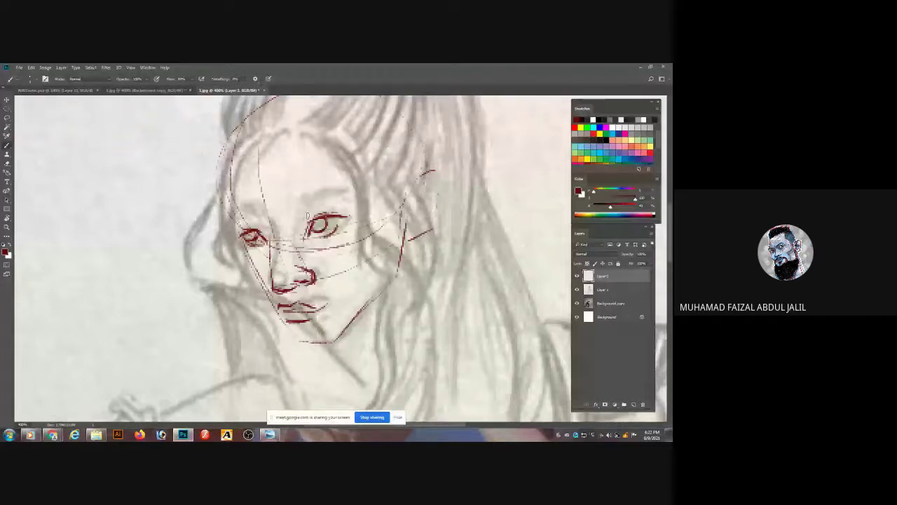
# - Draw both eyebrows, strengthen the nose bridge and define the face contour from the far eye to the chin
pyautogui.moveTo(300, 207)
pyautogui.mouseDown()
pyautogui.moveTo(320, 197)
pyautogui.moveTo(349, 191)
pyautogui.mouseUp()
pyautogui.moveTo(271, 219); pyautogui.dragTo(270, 290)
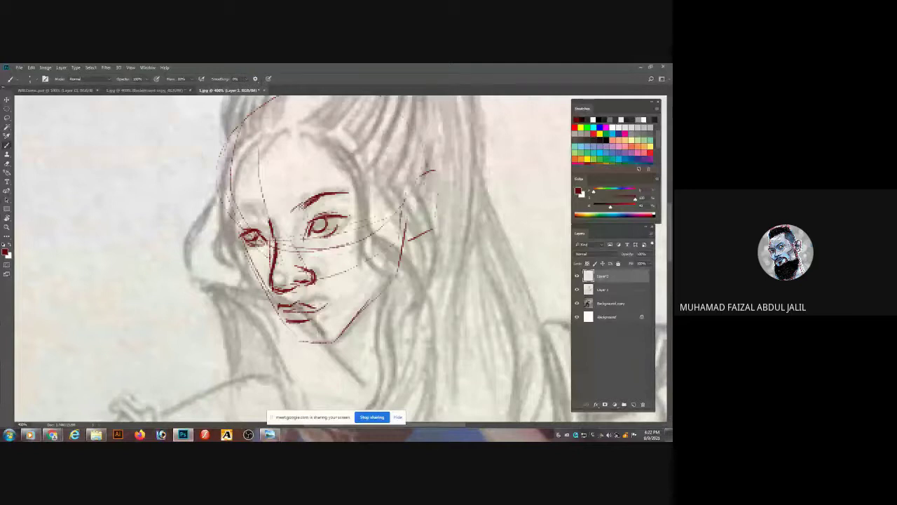
pyautogui.moveTo(247, 219)
pyautogui.mouseDown()
pyautogui.moveTo(261, 212)
pyautogui.moveTo(239, 235)
pyautogui.mouseUp()
pyautogui.moveTo(247, 250)
pyautogui.mouseDown()
pyautogui.moveTo(248, 269)
pyautogui.moveTo(277, 305)
pyautogui.moveTo(332, 342)
pyautogui.mouseUp()
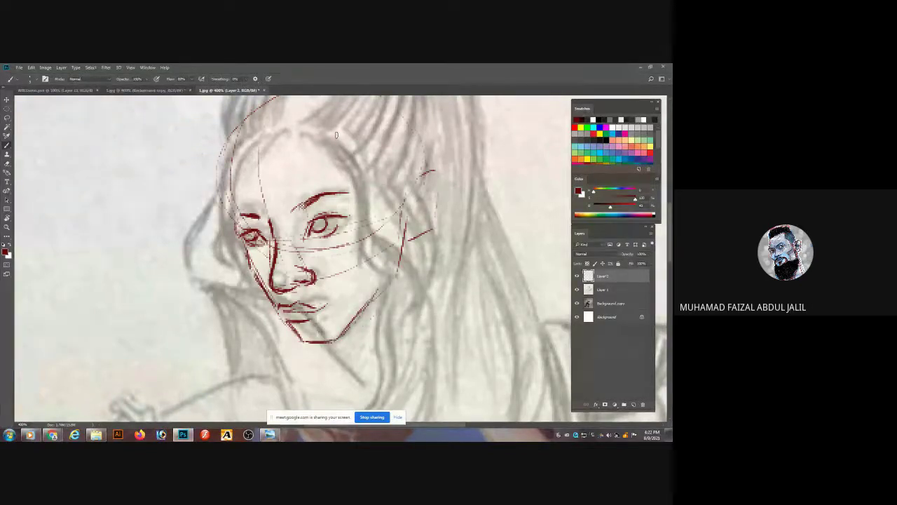
# - Draw the long hair strands curving from the forehead past the near eye and cheek down beside the jaw
pyautogui.moveTo(321, 136)
pyautogui.mouseDown()
pyautogui.moveTo(348, 177)
pyautogui.moveTo(361, 241)
pyautogui.mouseUp()
pyautogui.moveTo(358, 198); pyautogui.dragTo(389, 275)
pyautogui.moveTo(357, 181); pyautogui.dragTo(411, 273)
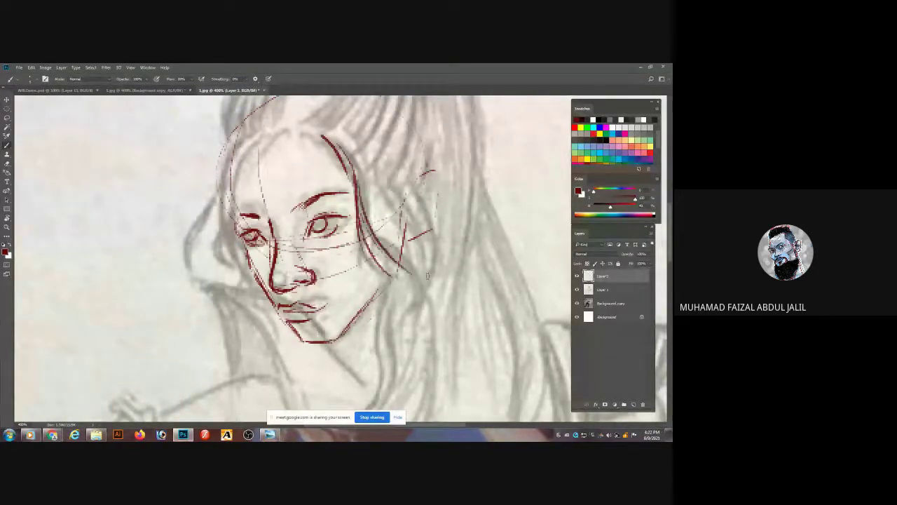
pyautogui.moveTo(370, 237)
pyautogui.mouseDown()
pyautogui.moveTo(419, 323)
pyautogui.moveTo(388, 352)
pyautogui.mouseUp()
# - Draw the hairline across the forehead and the hair strands along the far side of the face
pyautogui.moveTo(341, 187); pyautogui.dragTo(362, 270)
pyautogui.moveTo(350, 236); pyautogui.dragTo(313, 225)
pyautogui.moveTo(302, 216)
pyautogui.mouseDown()
pyautogui.moveTo(279, 219)
pyautogui.moveTo(219, 320)
pyautogui.mouseUp()
pyautogui.moveTo(279, 205); pyautogui.dragTo(237, 317)
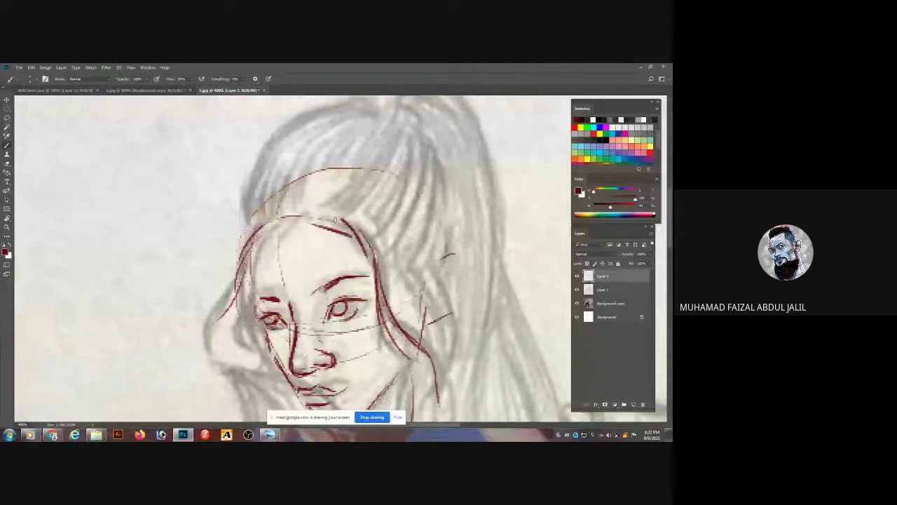
pyautogui.moveTo(346, 212); pyautogui.dragTo(376, 231)
# - Draw the neck contours and the hair strands falling beside the neck below the woman's jaw
pyautogui.moveTo(405, 246); pyautogui.dragTo(348, 162)
pyautogui.scroll(-3, 317, 257)
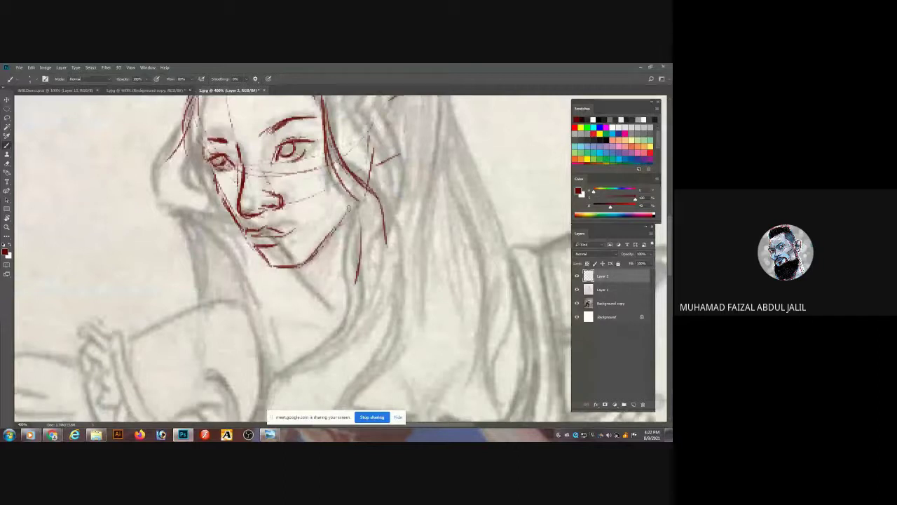
pyautogui.moveTo(253, 237); pyautogui.dragTo(255, 289)
pyautogui.moveTo(346, 277); pyautogui.dragTo(305, 397)
pyautogui.moveTo(320, 367)
pyautogui.mouseDown()
pyautogui.moveTo(274, 309)
pyautogui.moveTo(313, 348)
pyautogui.mouseUp()
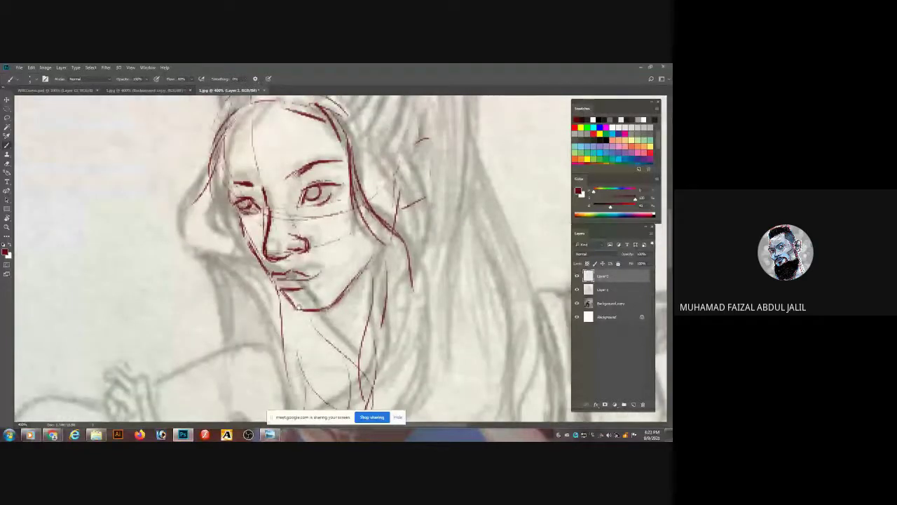
pyautogui.moveTo(299, 307); pyautogui.dragTo(247, 216)
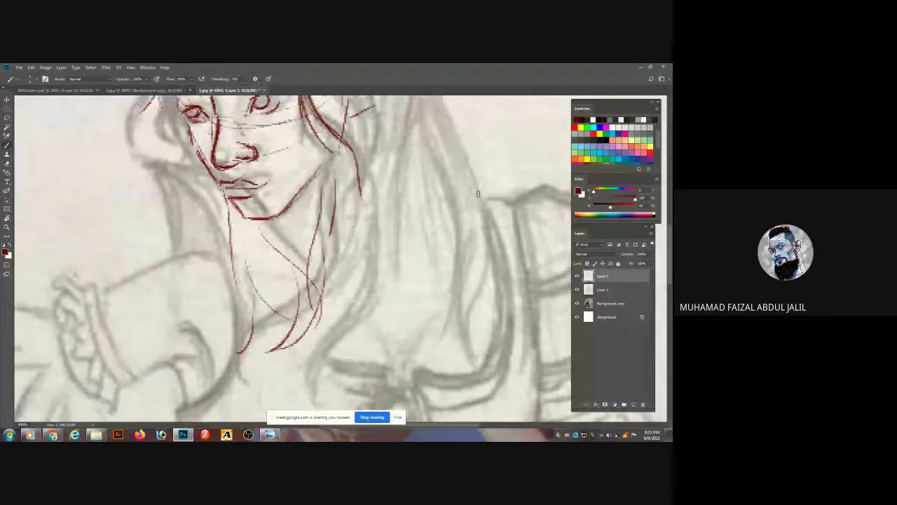
pyautogui.hotkey('ctrl', '-')
pyautogui.hotkey('ctrl', '-')
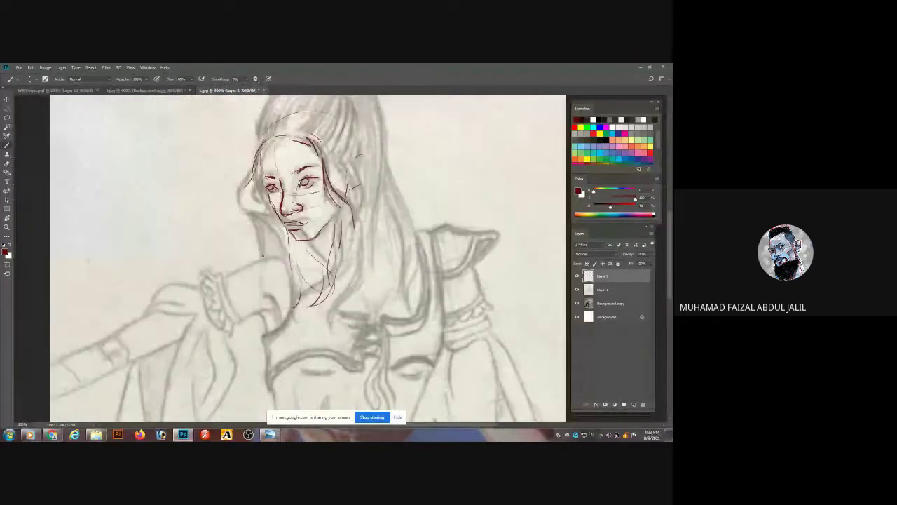
# - Draw straight guide lines across the shoulders and waist, and a centre line down the woman's torso
pyautogui.moveTo(248, 248); pyautogui.dragTo(477, 262)
pyautogui.scroll(-5, 300, 256)
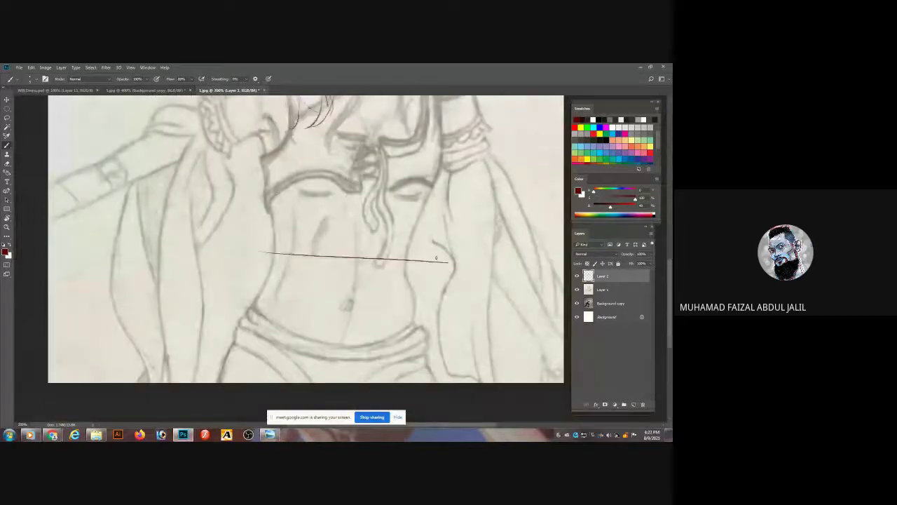
pyautogui.moveTo(436, 257); pyautogui.dragTo(410, 329)
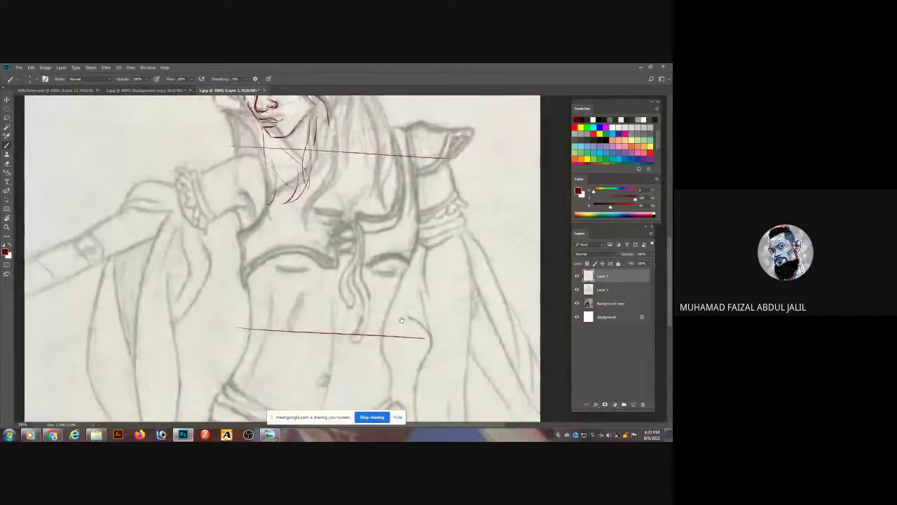
pyautogui.moveTo(331, 233)
pyautogui.mouseDown()
pyautogui.moveTo(492, 246)
pyautogui.moveTo(477, 242)
pyautogui.mouseUp()
# - Draw the outstretched upper arm's two long contours, close it at the elbow and round off the shoulder
pyautogui.moveTo(350, 171); pyautogui.dragTo(242, 218)
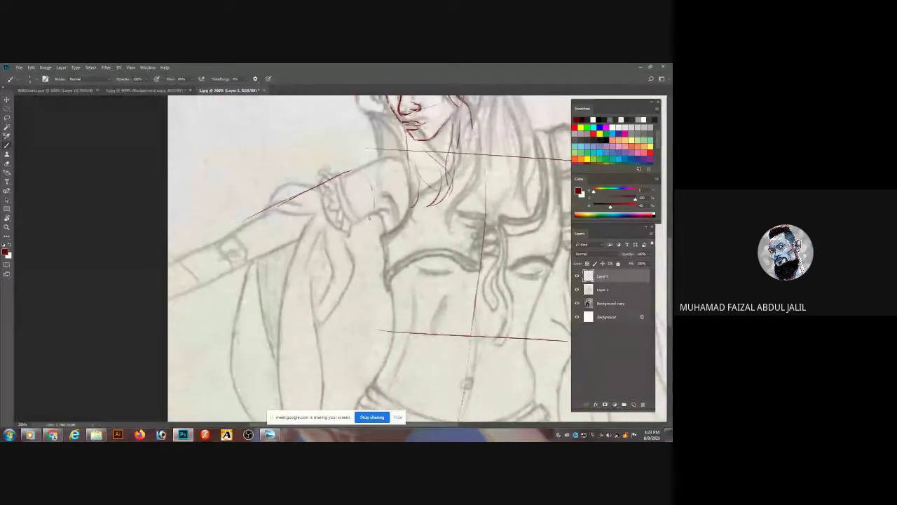
pyautogui.moveTo(367, 186)
pyautogui.mouseDown()
pyautogui.moveTo(371, 218)
pyautogui.moveTo(253, 267)
pyautogui.mouseUp()
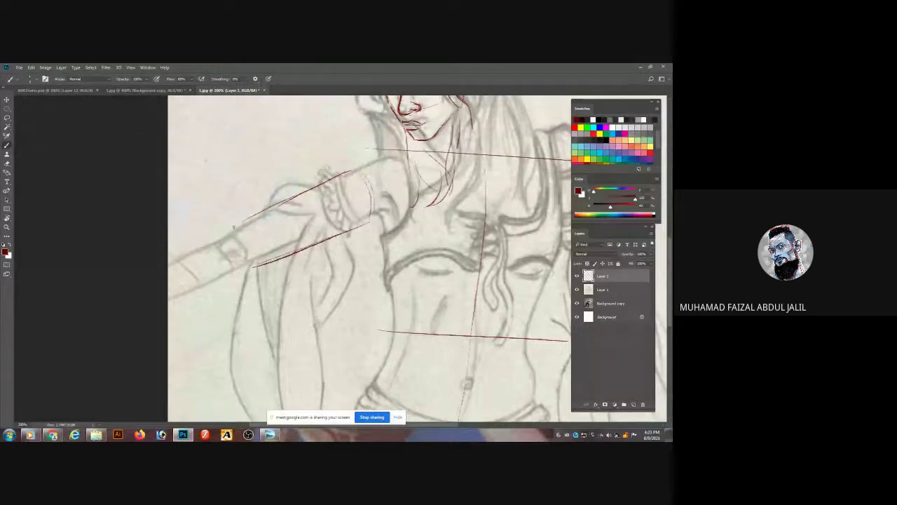
pyautogui.moveTo(244, 231); pyautogui.dragTo(249, 263)
pyautogui.moveTo(381, 157); pyautogui.dragTo(410, 149)
pyautogui.moveTo(366, 173)
pyautogui.mouseDown()
pyautogui.moveTo(423, 150)
pyautogui.moveTo(363, 170)
pyautogui.mouseUp()
# - Draw the hip guide line and the lowered arm's shoulder, upper arm, elbow and forearm contours
pyautogui.moveTo(433, 189); pyautogui.dragTo(265, 183)
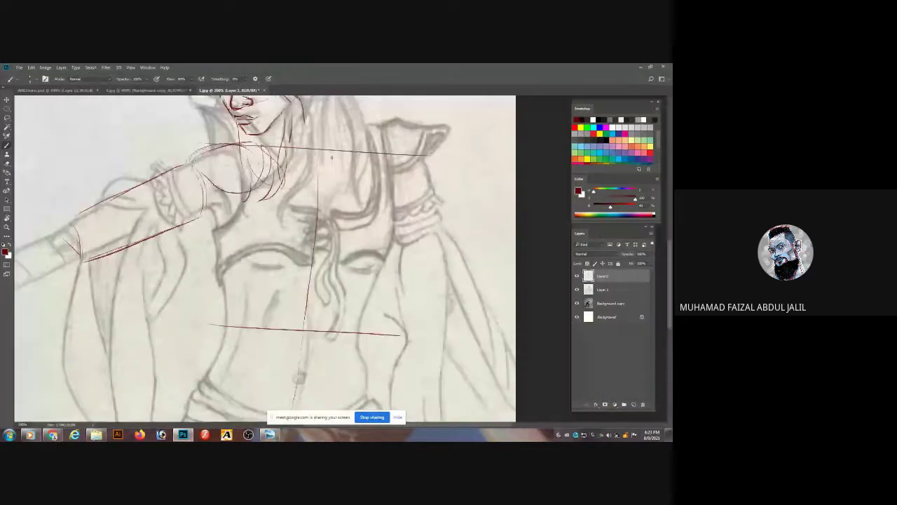
pyautogui.moveTo(418, 153); pyautogui.dragTo(393, 211)
pyautogui.moveTo(433, 311); pyautogui.dragTo(355, 260)
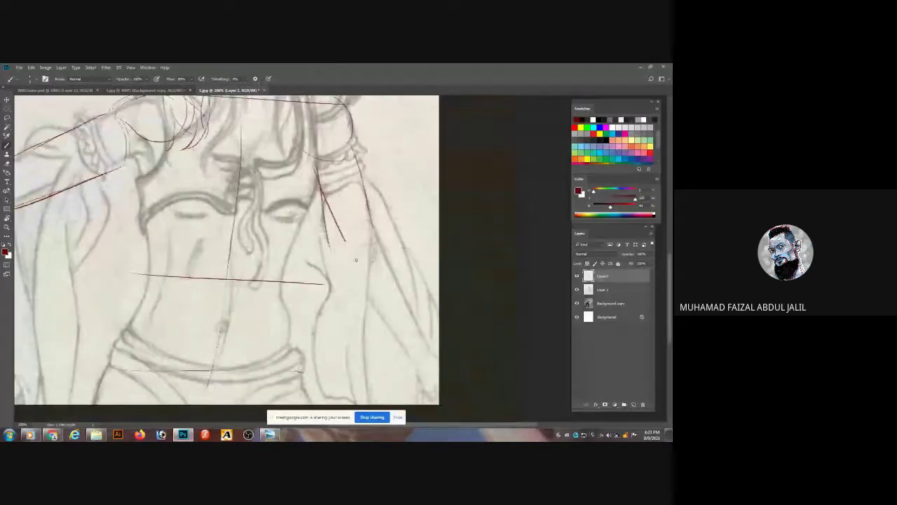
pyautogui.moveTo(355, 260)
pyautogui.mouseDown()
pyautogui.moveTo(302, 164)
pyautogui.moveTo(358, 239)
pyautogui.mouseUp()
pyautogui.moveTo(340, 151); pyautogui.dragTo(384, 254)
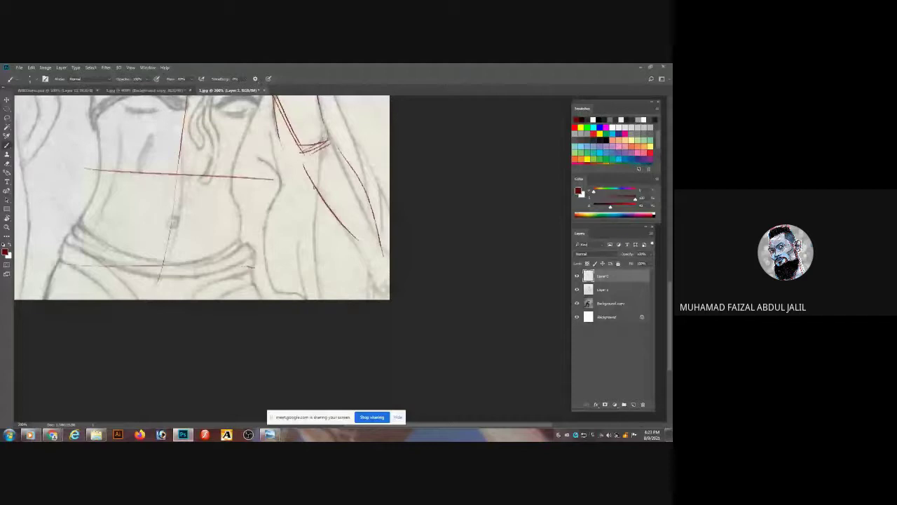
pyautogui.moveTo(314, 188); pyautogui.dragTo(516, 347)
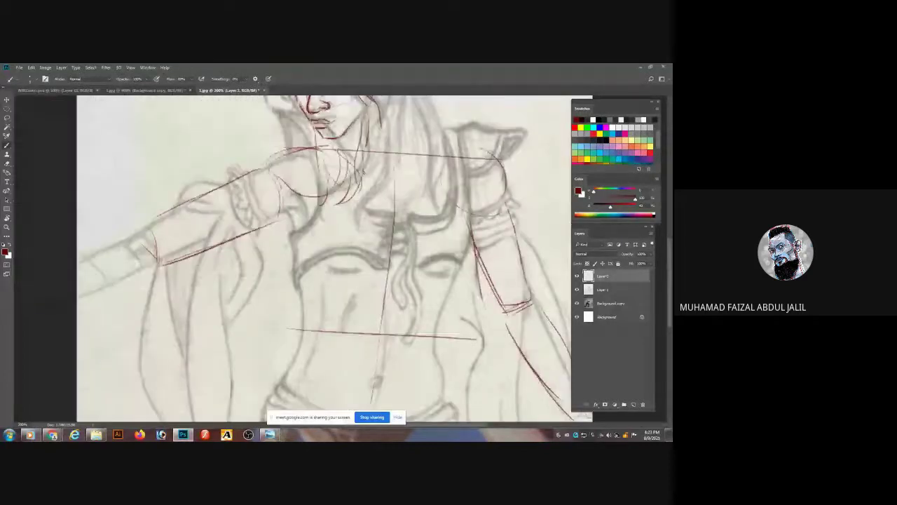
# - Draw the neck line from behind the ear down to the far shoulder and strengthen that shoulder's slope
pyautogui.moveTo(363, 172); pyautogui.dragTo(322, 331)
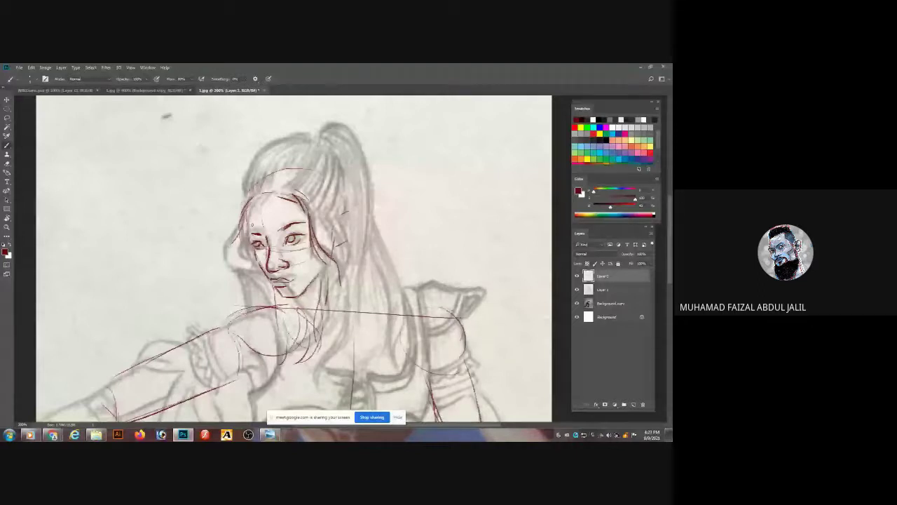
pyautogui.moveTo(283, 152); pyautogui.dragTo(337, 219)
pyautogui.hotkey('ctrl', 'z')
pyautogui.moveTo(342, 201)
pyautogui.mouseDown()
pyautogui.moveTo(334, 235)
pyautogui.moveTo(353, 286)
pyautogui.mouseUp()
pyautogui.moveTo(299, 275)
pyautogui.mouseDown()
pyautogui.moveTo(353, 326)
pyautogui.moveTo(429, 306)
pyautogui.mouseUp()
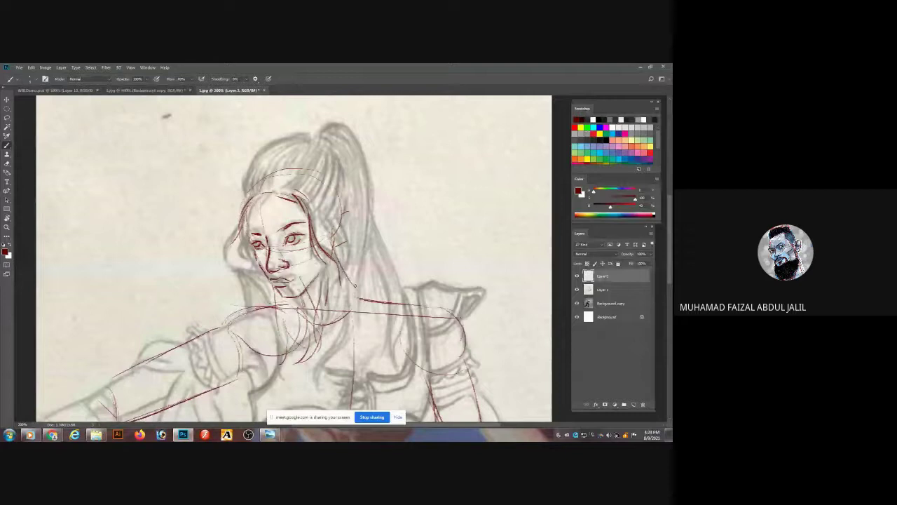
# - Round out the skull curve from the crown to behind the ear and mark the slope behind the neck
pyautogui.scroll(1, 334, 218)
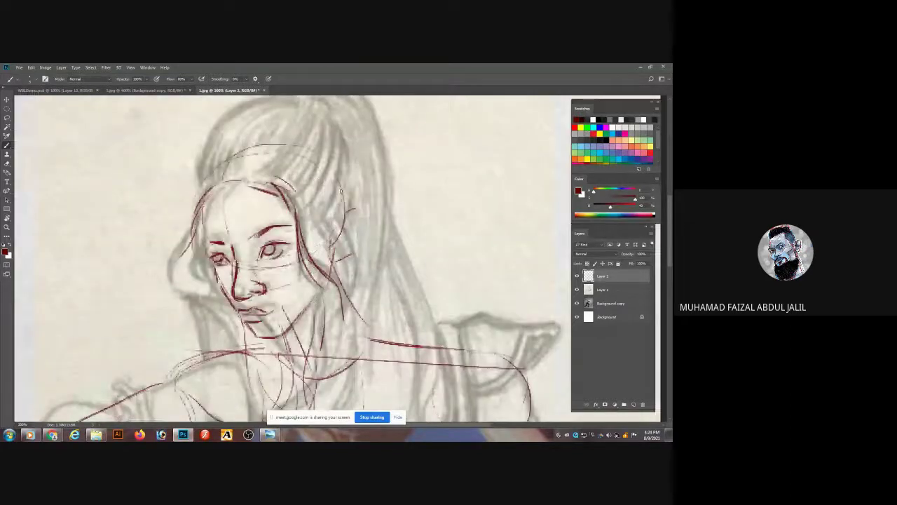
pyautogui.moveTo(391, 293); pyautogui.dragTo(405, 320)
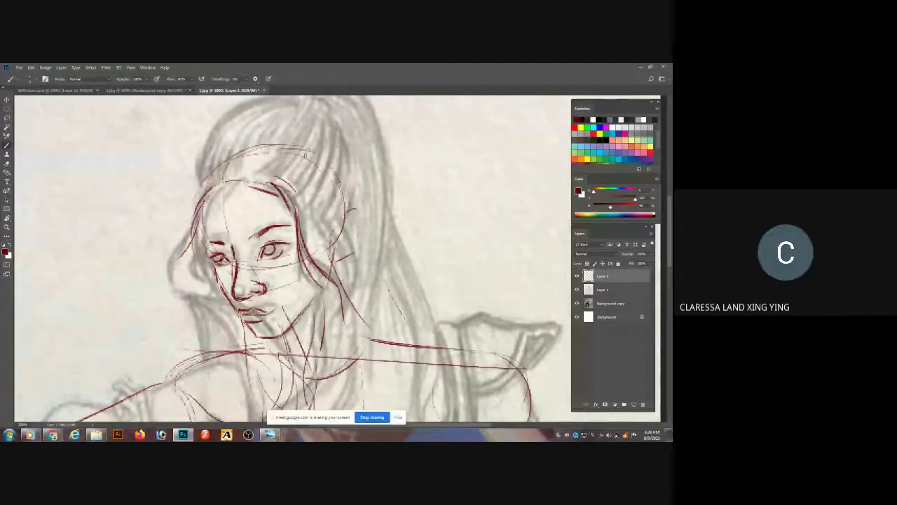
pyautogui.moveTo(441, 134)
pyautogui.mouseDown()
pyautogui.moveTo(296, 132)
pyautogui.moveTo(323, 148)
pyautogui.mouseUp()
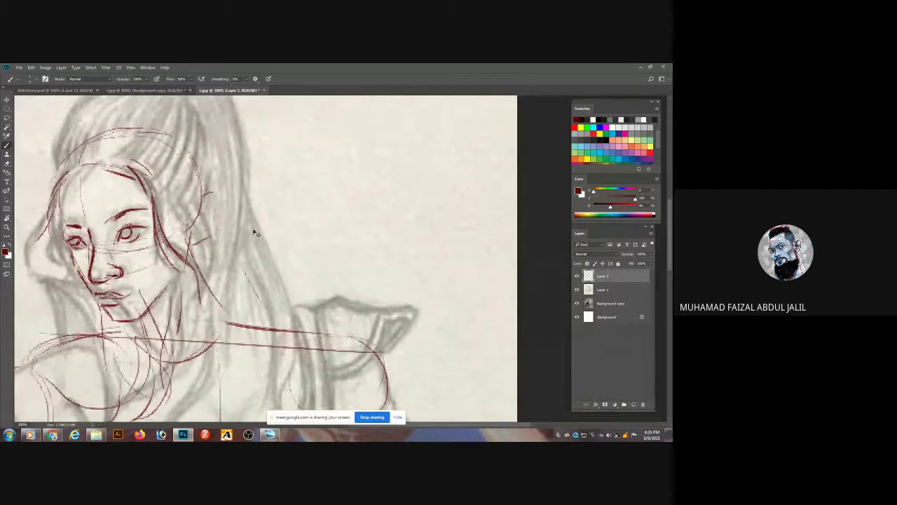
# - Switch to the running woman's photo, compare it with its line drawing on Layer 1, and add a layer above Background copy
pyautogui.hotkey('ctrl', 'o')
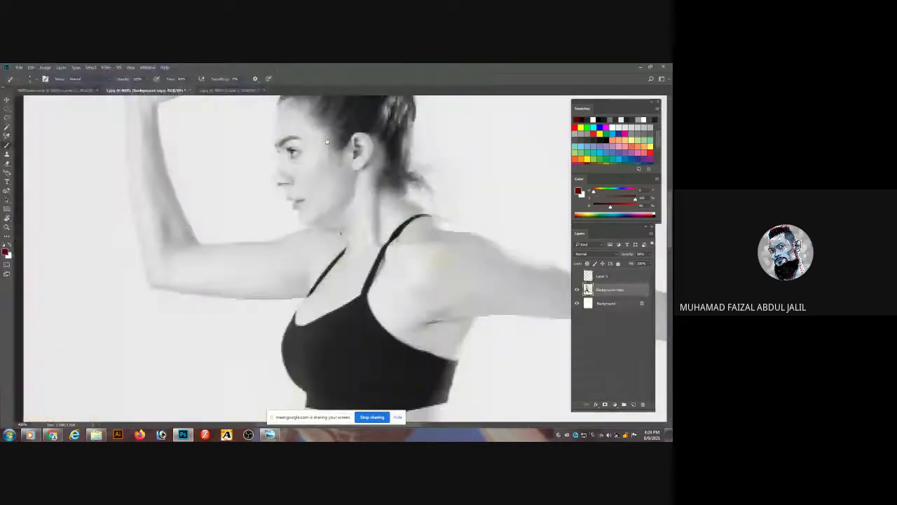
pyautogui.moveTo(327, 141); pyautogui.dragTo(289, 209)
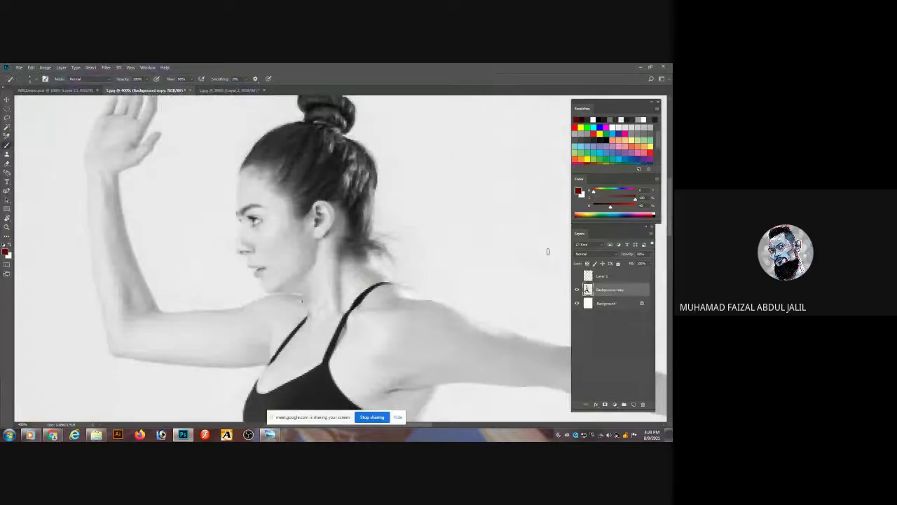
pyautogui.click(577, 275)
pyautogui.click(577, 290)
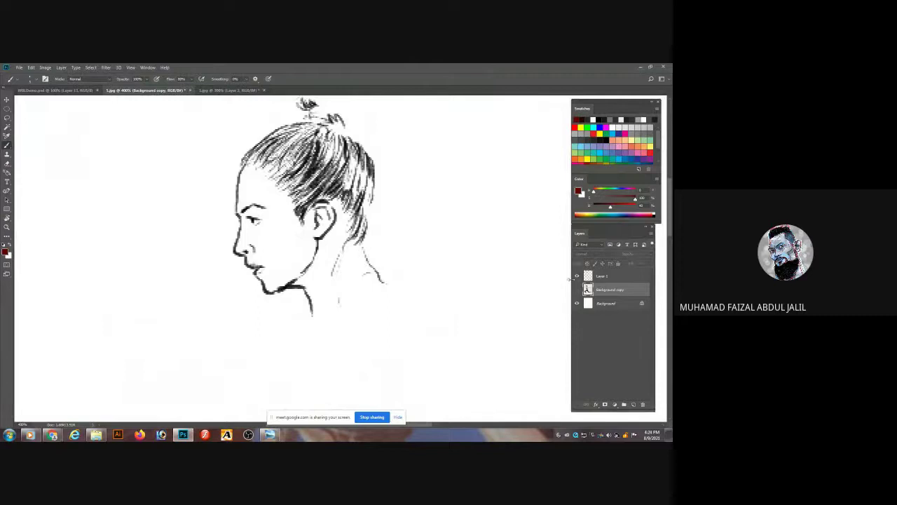
pyautogui.click(577, 276)
pyautogui.click(577, 289)
pyautogui.click(633, 404)
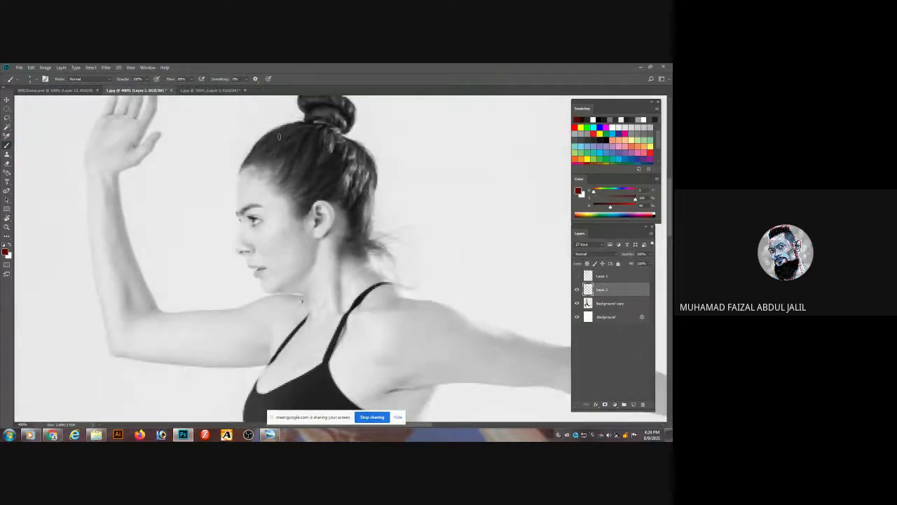
# - Trace the photographed head's skull curve, face front and jaw in dark red, with guide lines across the eyes, nose and mouth
pyautogui.moveTo(241, 160); pyautogui.dragTo(266, 238)
pyautogui.moveTo(286, 132); pyautogui.dragTo(365, 156)
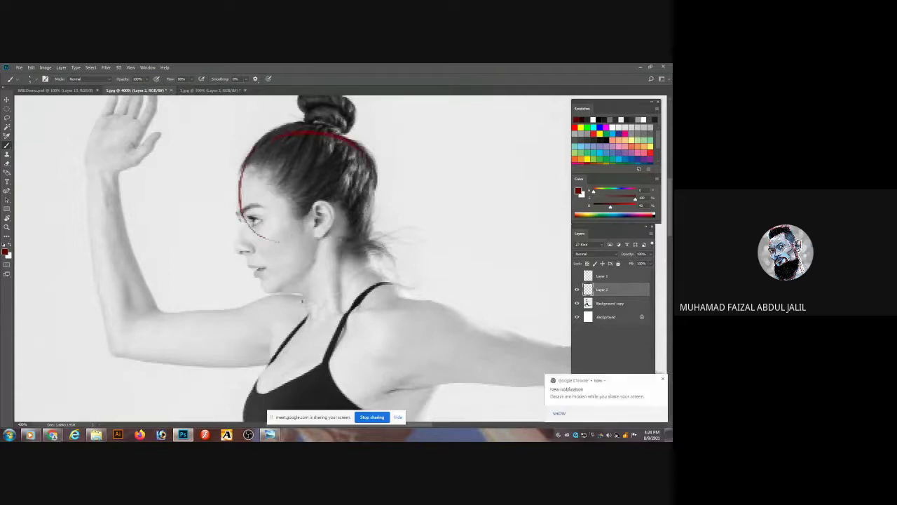
pyautogui.moveTo(241, 213)
pyautogui.mouseDown()
pyautogui.moveTo(253, 272)
pyautogui.moveTo(262, 286)
pyautogui.moveTo(244, 232)
pyautogui.moveTo(263, 288)
pyautogui.moveTo(274, 292)
pyautogui.moveTo(319, 261)
pyautogui.moveTo(319, 235)
pyautogui.mouseUp()
pyautogui.hotkey('ctrl', 'z')
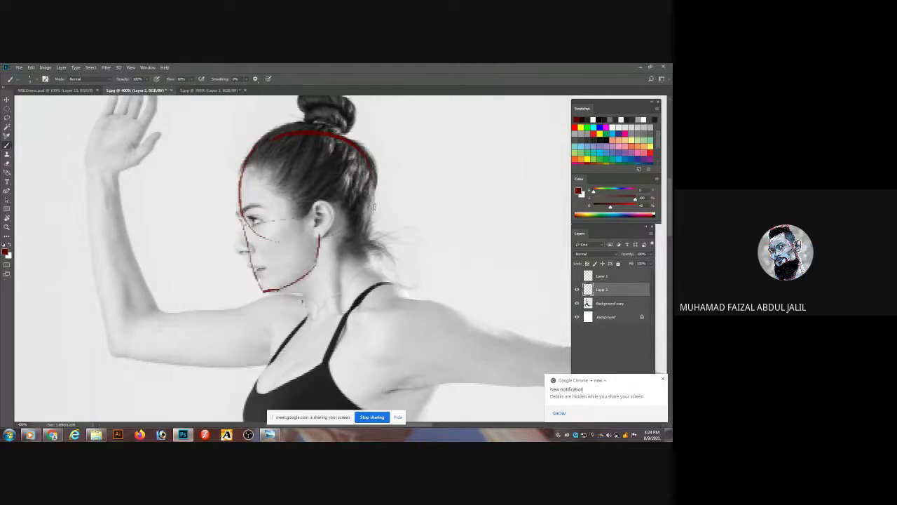
pyautogui.moveTo(238, 251); pyautogui.dragTo(321, 242)
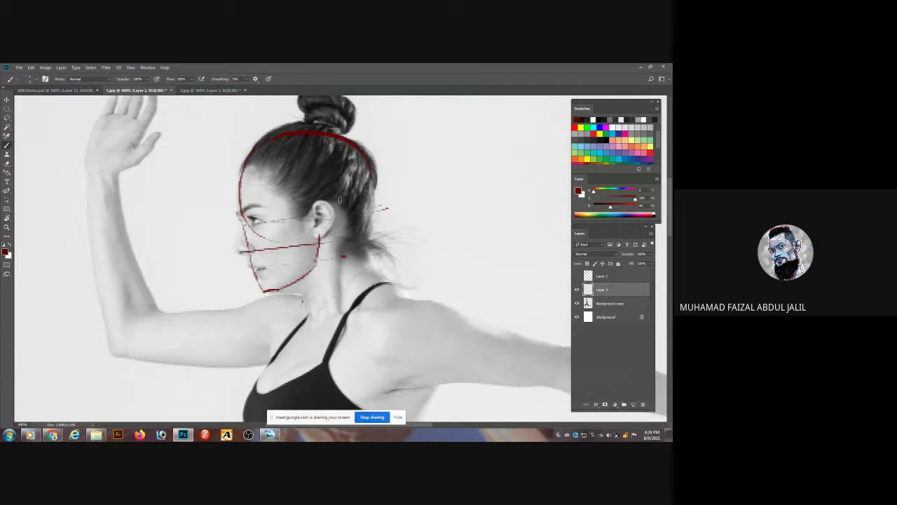
pyautogui.moveTo(303, 221); pyautogui.dragTo(308, 282)
# - Outline the nose over the photo and draw a separate nose, lips and chin profile in front of the face
pyautogui.scroll(1, 261, 235)
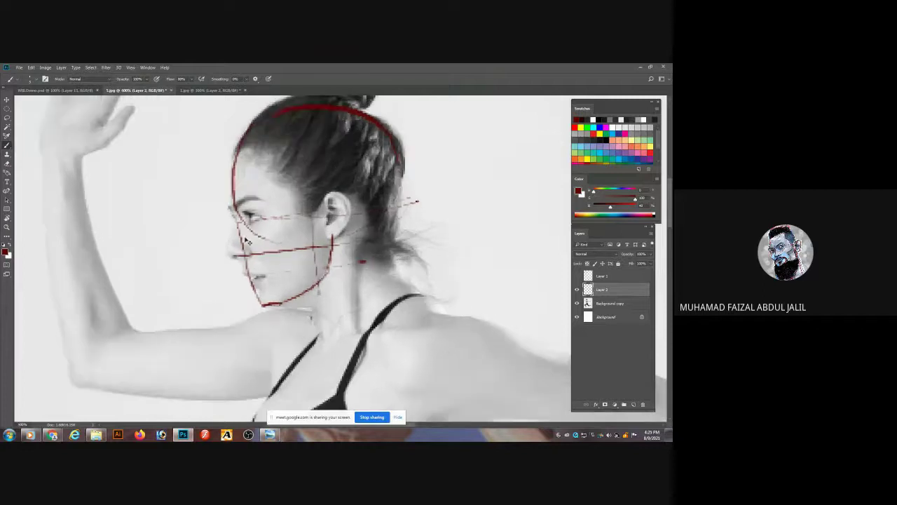
pyautogui.hotkey('ctrl', 'z')
pyautogui.moveTo(236, 223)
pyautogui.mouseDown()
pyautogui.moveTo(224, 250)
pyautogui.moveTo(236, 257)
pyautogui.mouseUp()
pyautogui.moveTo(184, 222)
pyautogui.mouseDown()
pyautogui.moveTo(164, 254)
pyautogui.moveTo(198, 245)
pyautogui.moveTo(187, 220)
pyautogui.moveTo(183, 247)
pyautogui.moveTo(183, 225)
pyautogui.moveTo(168, 247)
pyautogui.moveTo(196, 253)
pyautogui.moveTo(185, 223)
pyautogui.mouseUp()
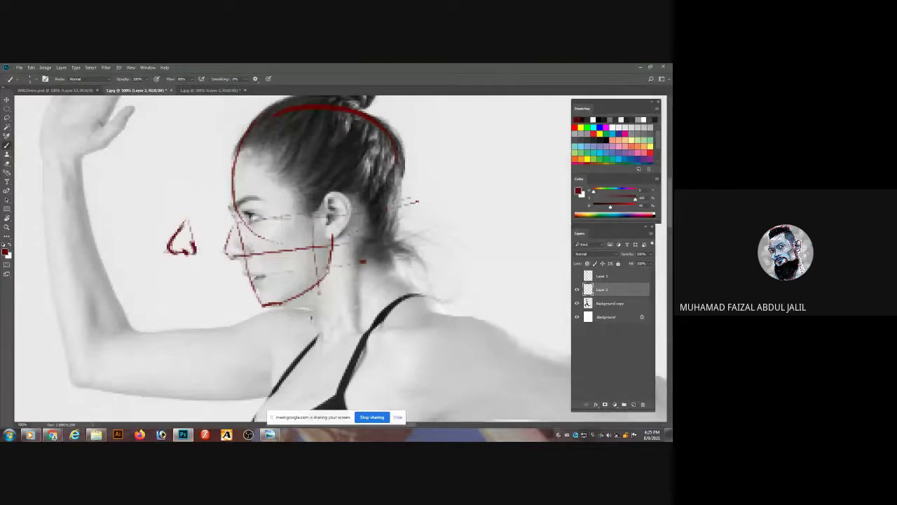
pyautogui.moveTo(178, 258)
pyautogui.mouseDown()
pyautogui.moveTo(206, 274)
pyautogui.moveTo(182, 284)
pyautogui.moveTo(191, 286)
pyautogui.moveTo(183, 279)
pyautogui.moveTo(187, 301)
pyautogui.moveTo(172, 260)
pyautogui.moveTo(188, 308)
pyautogui.moveTo(190, 288)
pyautogui.moveTo(202, 298)
pyautogui.moveTo(197, 318)
pyautogui.moveTo(224, 314)
pyautogui.mouseUp()
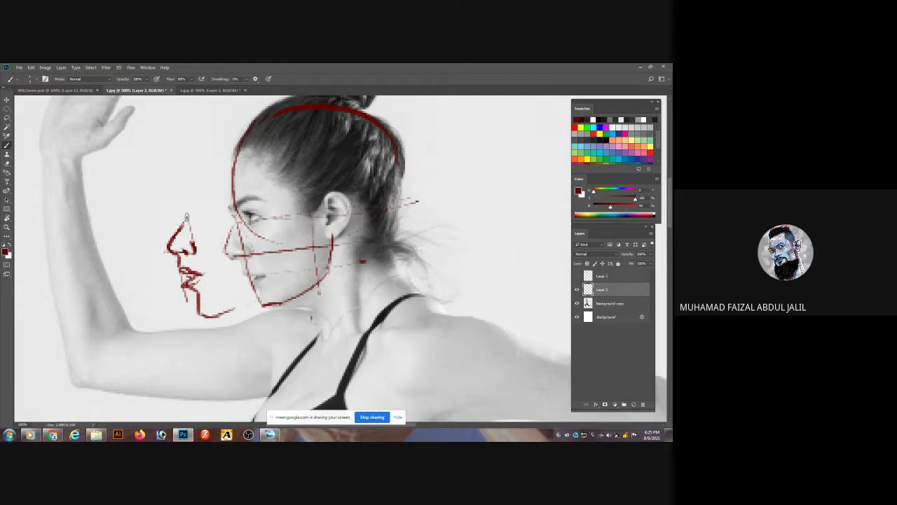
# - Add the forehead line, eyebrow and eye to the separate profile and extend its jaw line
pyautogui.moveTo(186, 217); pyautogui.dragTo(183, 161)
pyautogui.moveTo(187, 206); pyautogui.dragTo(225, 197)
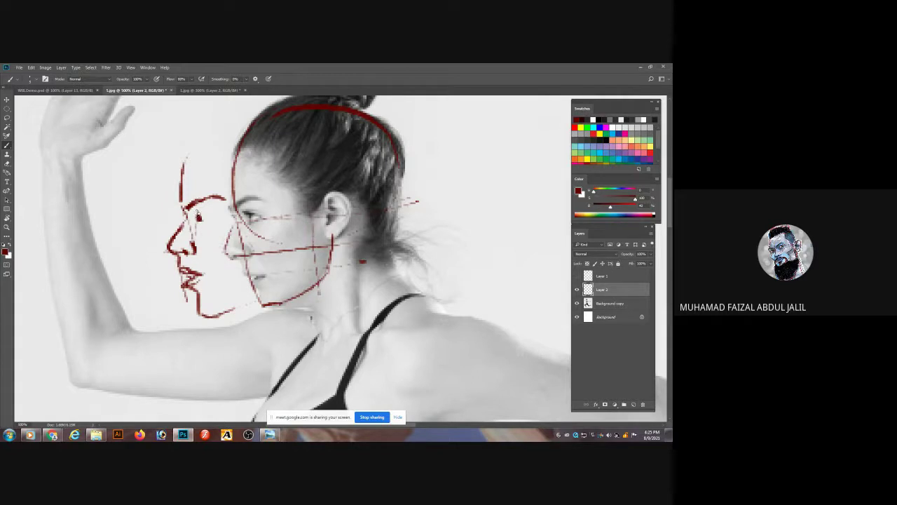
pyautogui.moveTo(199, 216)
pyautogui.mouseDown()
pyautogui.moveTo(215, 214)
pyautogui.moveTo(198, 209)
pyautogui.mouseUp()
pyautogui.moveTo(221, 314); pyautogui.dragTo(260, 306)
pyautogui.hotkey('ctrl', '0')
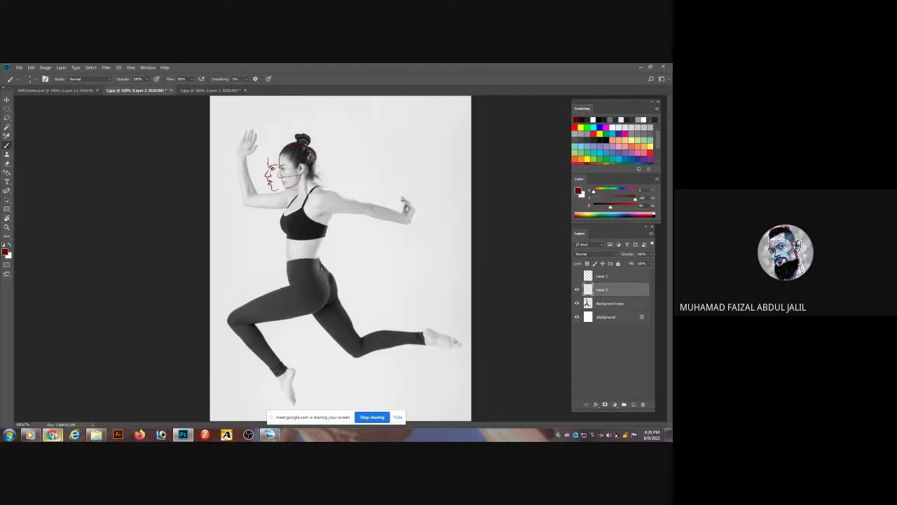
# - Examine the full-length character sketch in WhatsApp in Chrome, then return to Photoshop and look through the open documents
pyautogui.moveTo(55, 437)
pyautogui.click(45, 401)
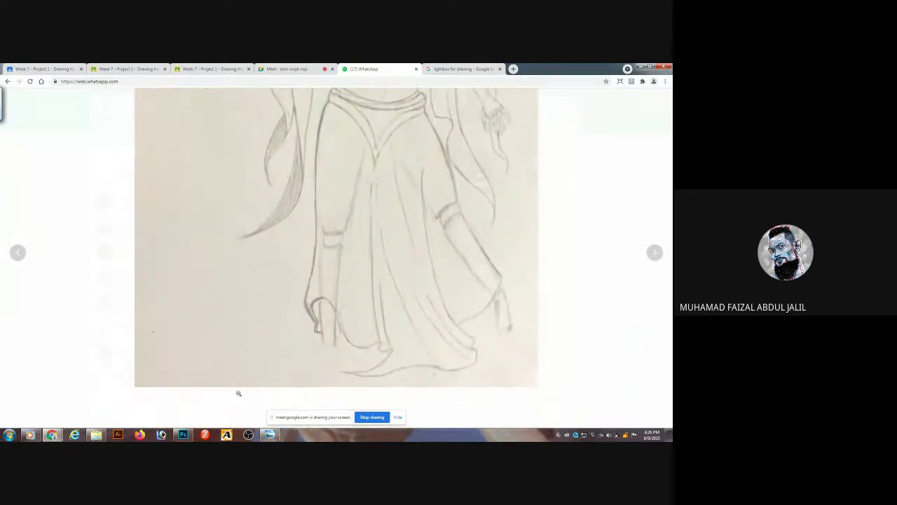
pyautogui.click(182, 434)
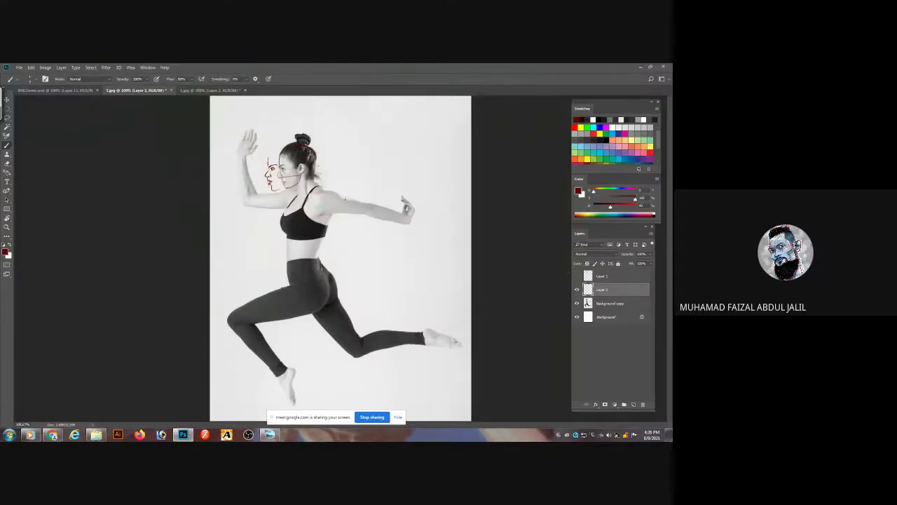
pyautogui.click(206, 90)
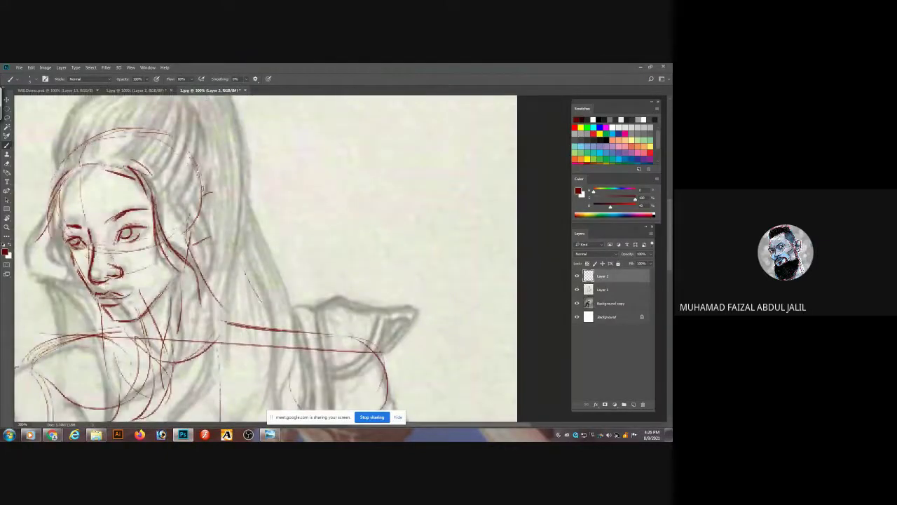
pyautogui.click(70, 91)
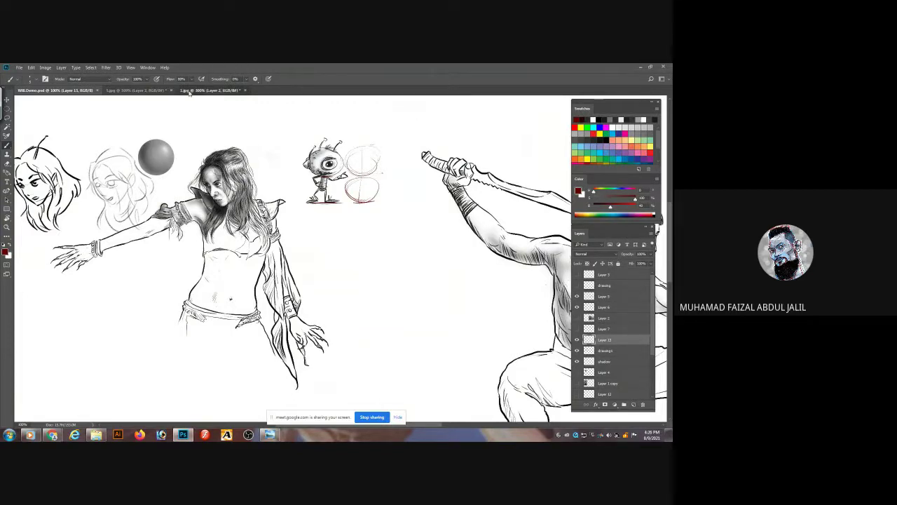
pyautogui.click(210, 90)
pyautogui.click(137, 90)
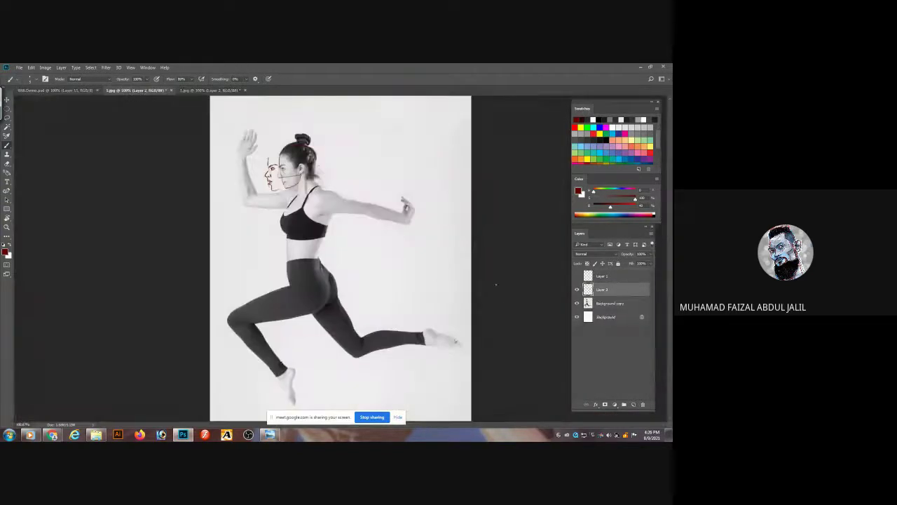
pyautogui.scroll(-2, 496, 284)
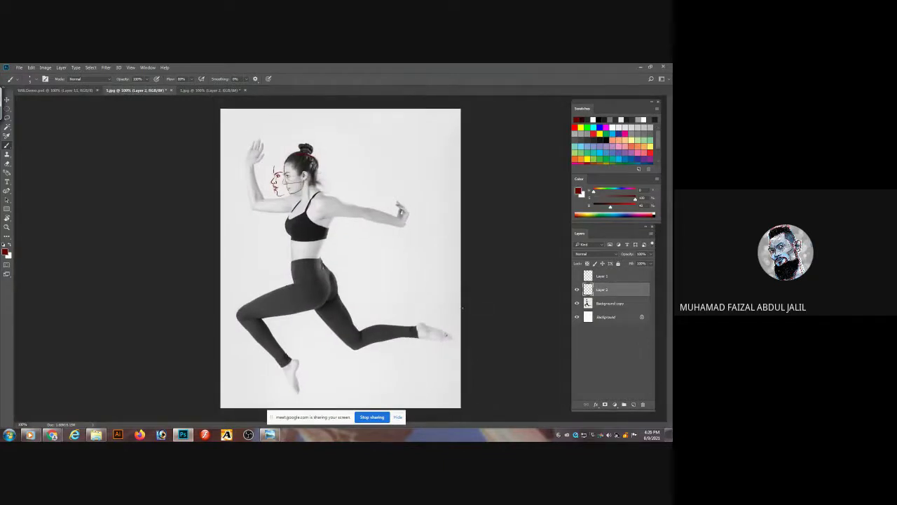
# - Bring up 1.jpg with Layer 1 and Layer 2 hidden, and add a new layer above Background copy
pyautogui.hotkey('ctrl', 'o')
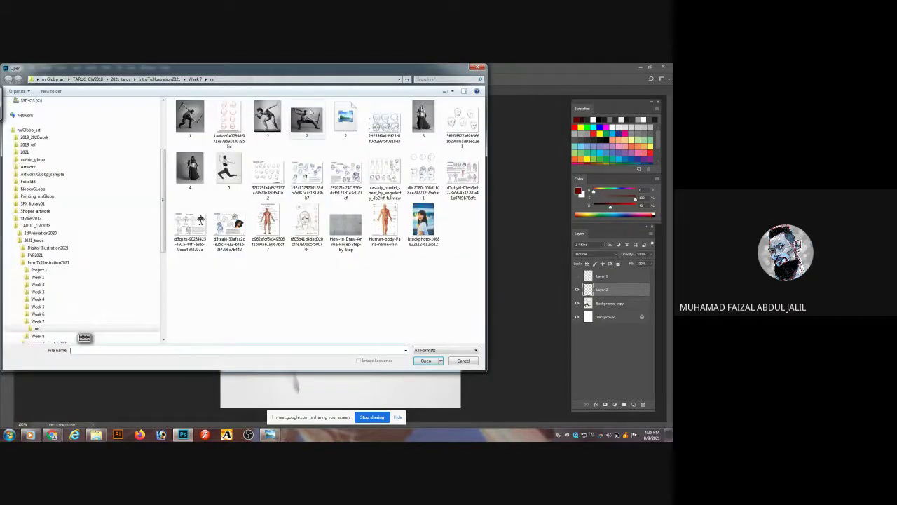
pyautogui.doubleClick(190, 117)
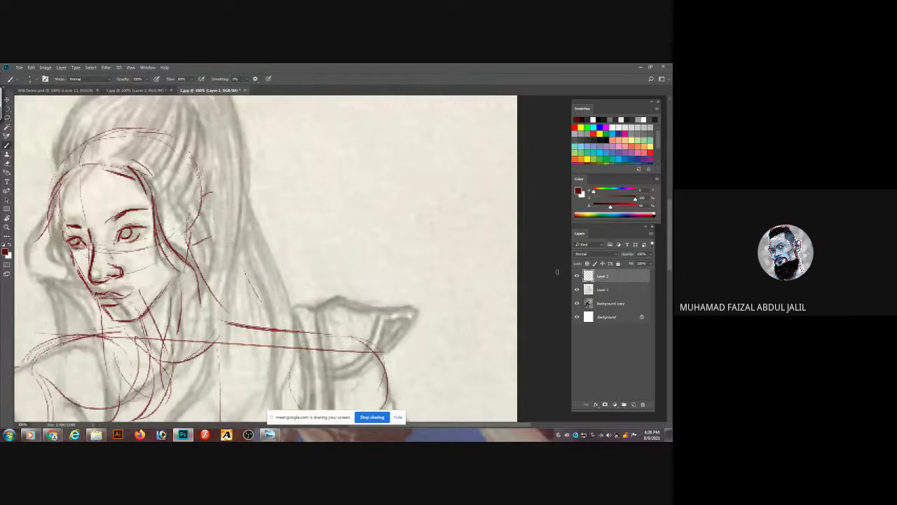
pyautogui.click(577, 275)
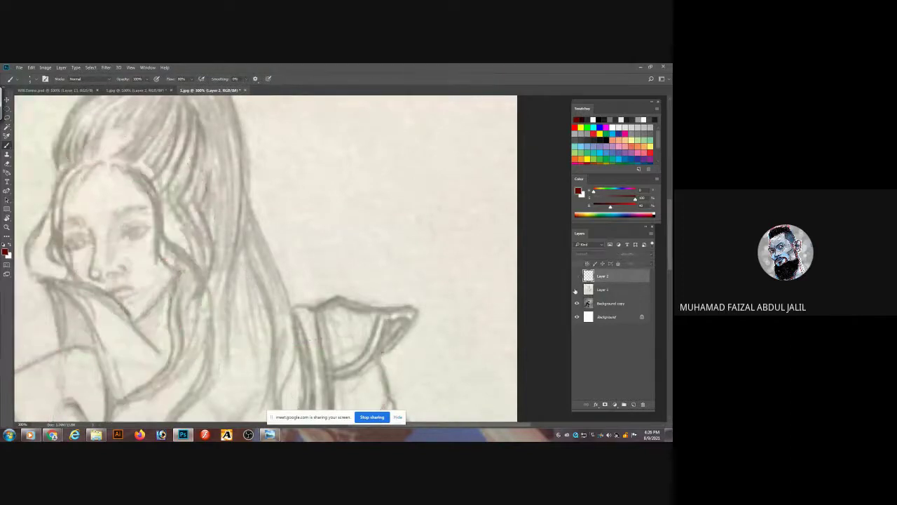
pyautogui.click(576, 290)
pyautogui.click(607, 304)
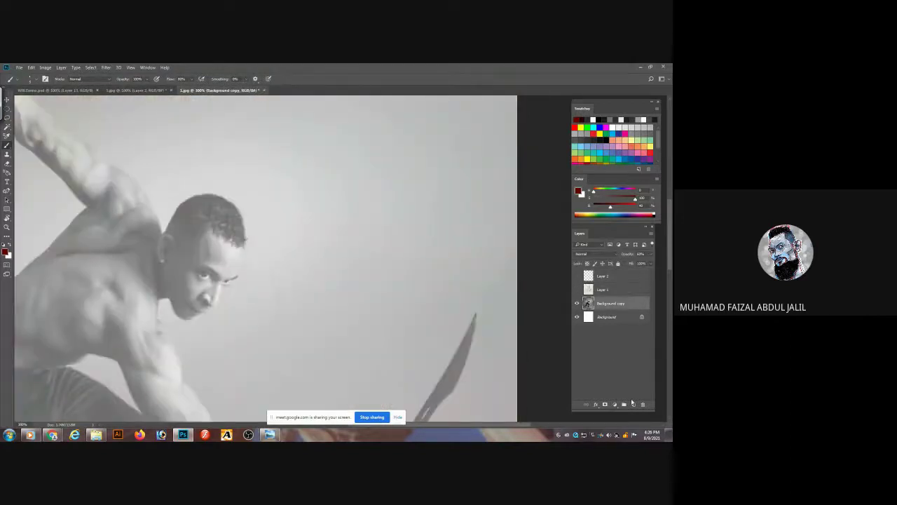
pyautogui.click(633, 404)
pyautogui.moveTo(215, 275); pyautogui.dragTo(334, 150)
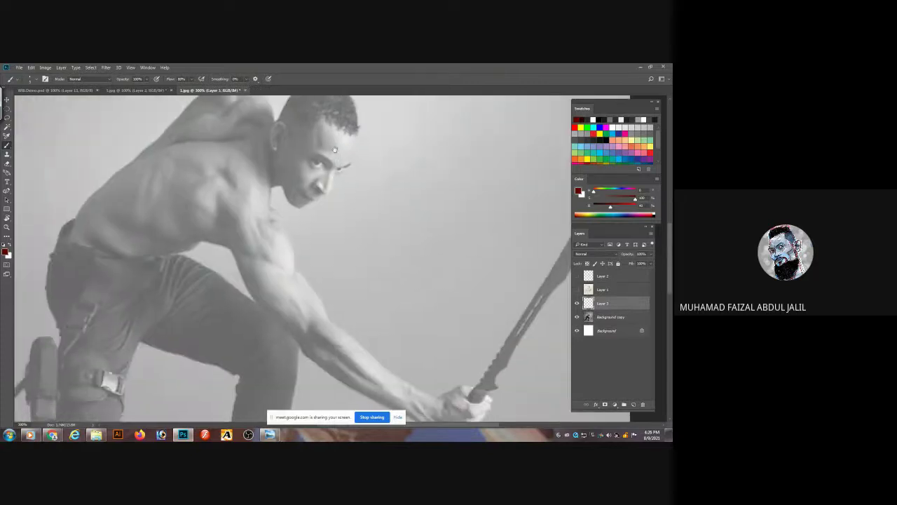
# - Look over the character sketch in WhatsApp and the Google Meet call in Chrome, then return to Photoshop
pyautogui.moveTo(52, 435)
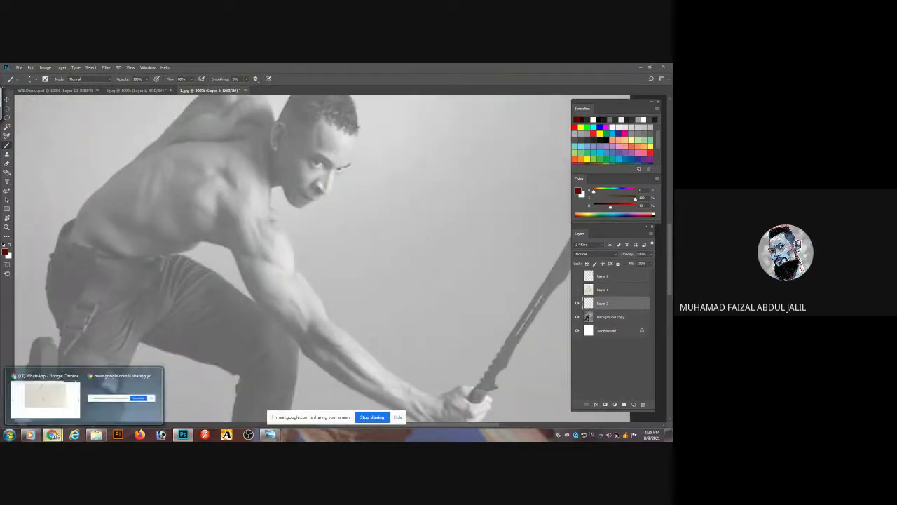
pyautogui.click(54, 406)
pyautogui.press('Left')
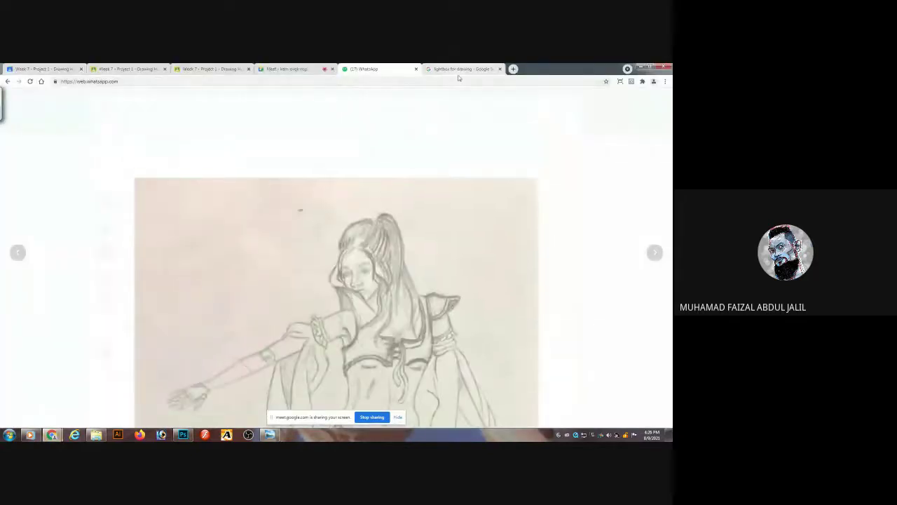
pyautogui.press('Right')
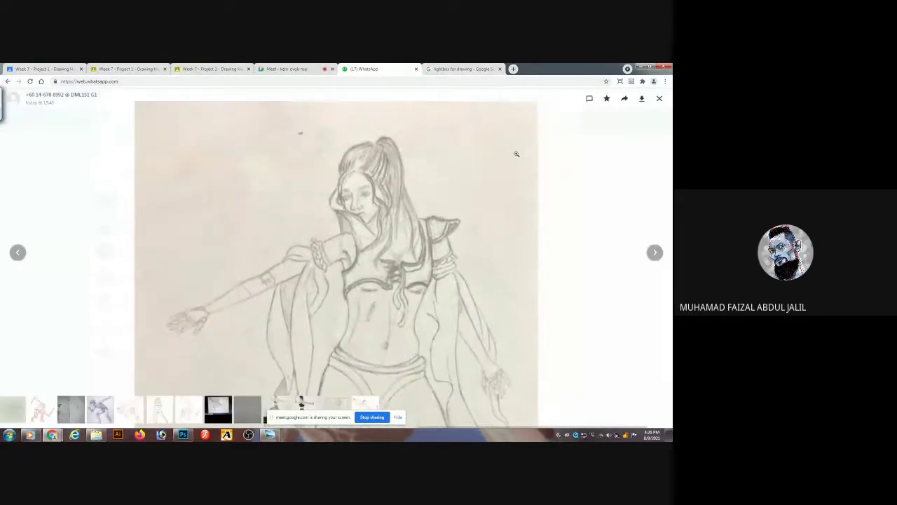
pyautogui.press('Left')
pyautogui.click(661, 98)
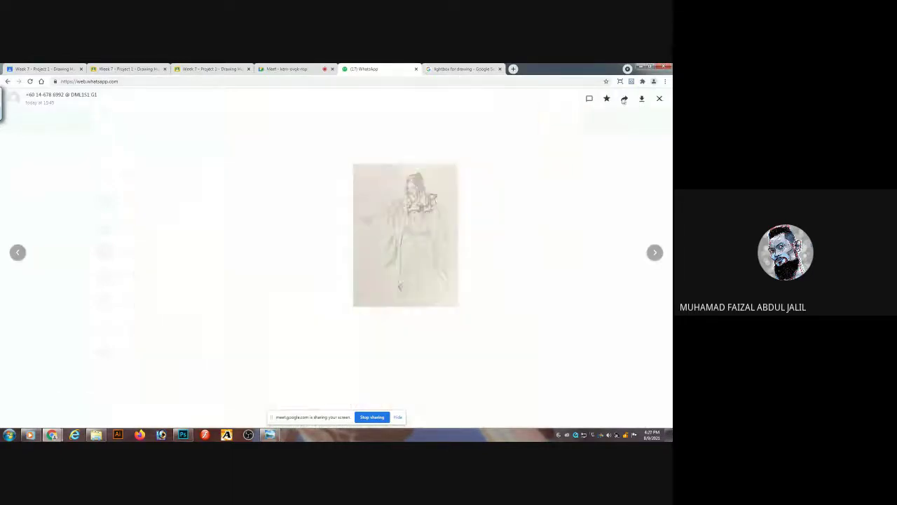
pyautogui.click(312, 70)
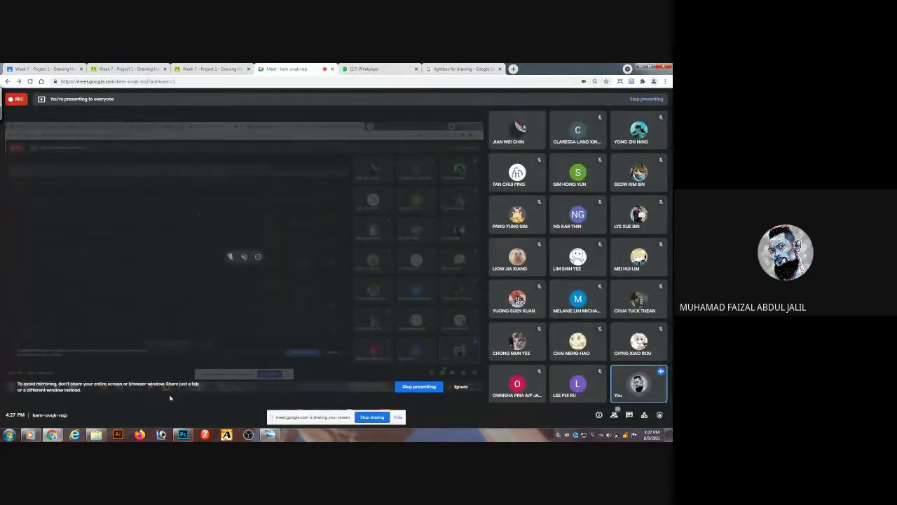
pyautogui.click(183, 434)
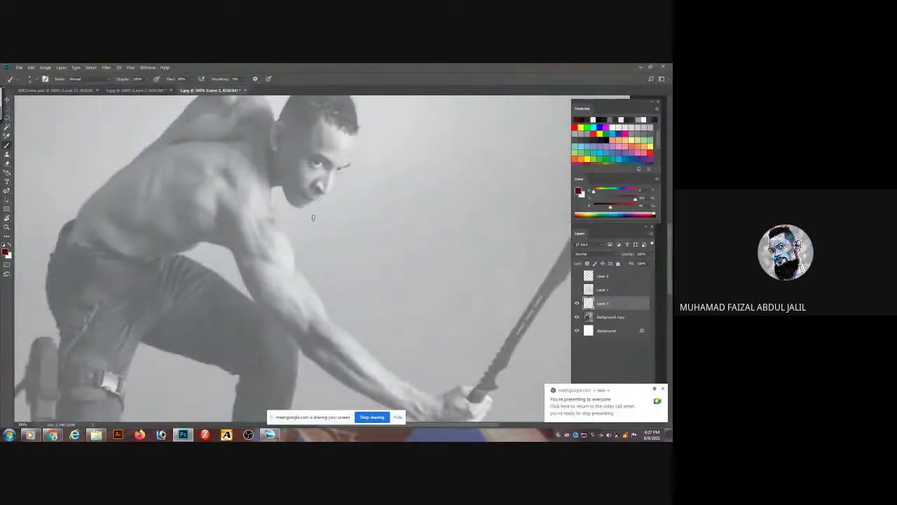
pyautogui.hotkey('ctrl', '+')
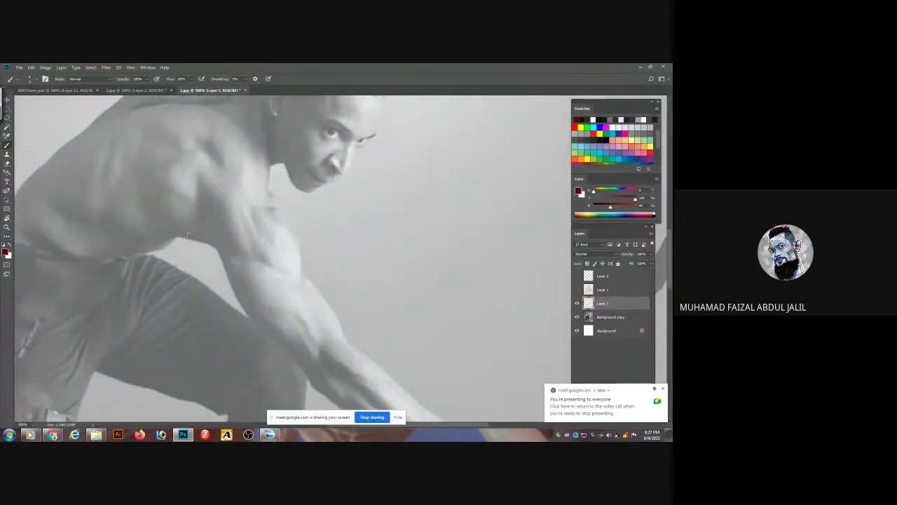
pyautogui.moveTo(185, 233)
pyautogui.mouseDown()
pyautogui.moveTo(275, 340)
pyautogui.moveTo(344, 398)
pyautogui.mouseUp()
pyautogui.moveTo(273, 193)
pyautogui.mouseDown()
pyautogui.moveTo(304, 279)
pyautogui.moveTo(429, 414)
pyautogui.mouseUp()
pyautogui.hotkey('ctrl', 'z')
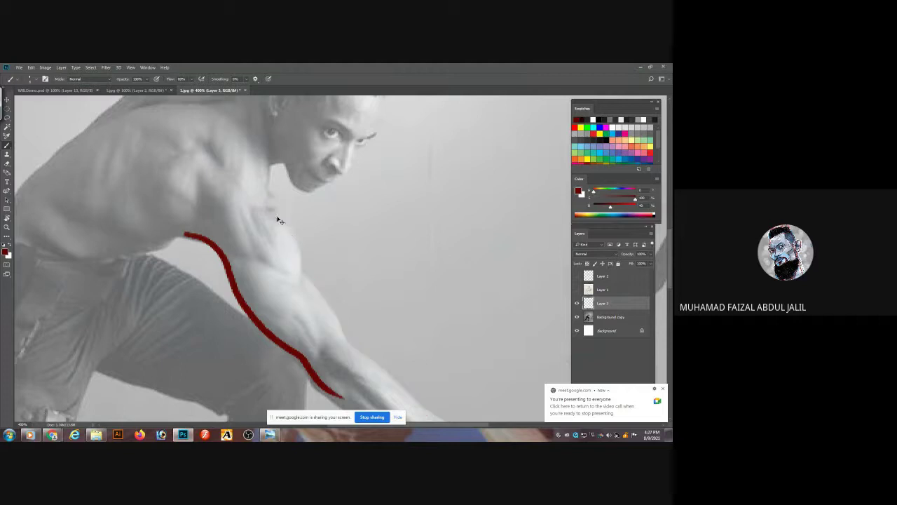
pyautogui.moveTo(264, 190)
pyautogui.mouseDown()
pyautogui.moveTo(300, 277)
pyautogui.moveTo(330, 300)
pyautogui.moveTo(343, 352)
pyautogui.moveTo(417, 401)
pyautogui.mouseUp()
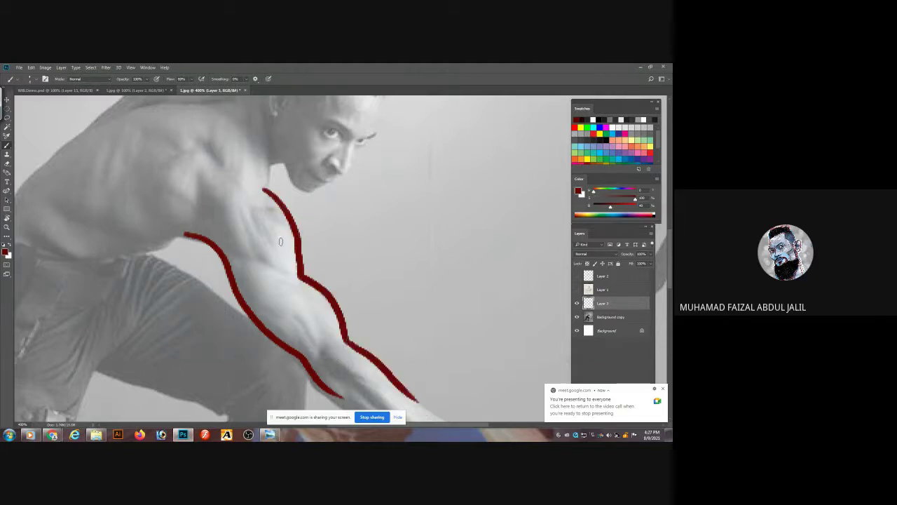
pyautogui.hotkey('ctrl', 'z')
pyautogui.hotkey('ctrl', 'z')
pyautogui.hotkey('ctrl', 'z')
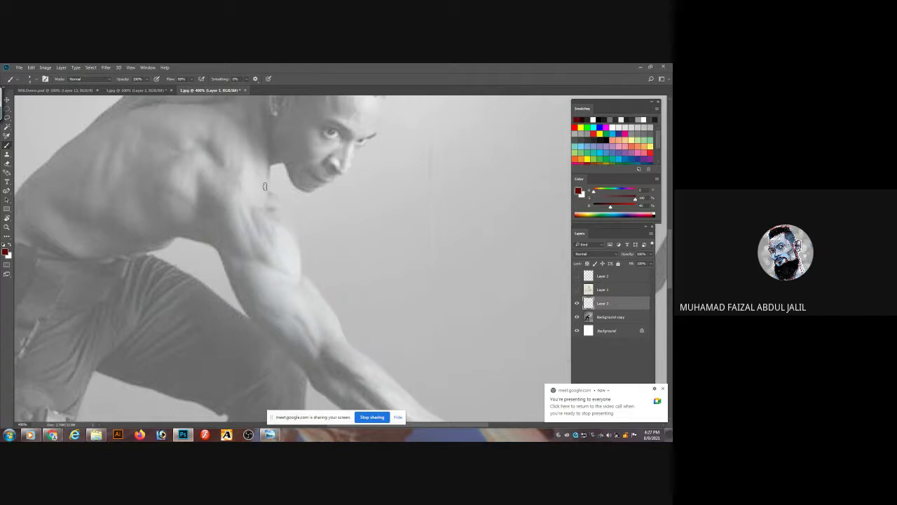
# - Trace the neck edge, shoulder and upper arm over the photo in dark red, including the muscle lines below the shoulder
pyautogui.moveTo(267, 190); pyautogui.dragTo(303, 263)
pyautogui.moveTo(225, 233); pyautogui.dragTo(282, 270)
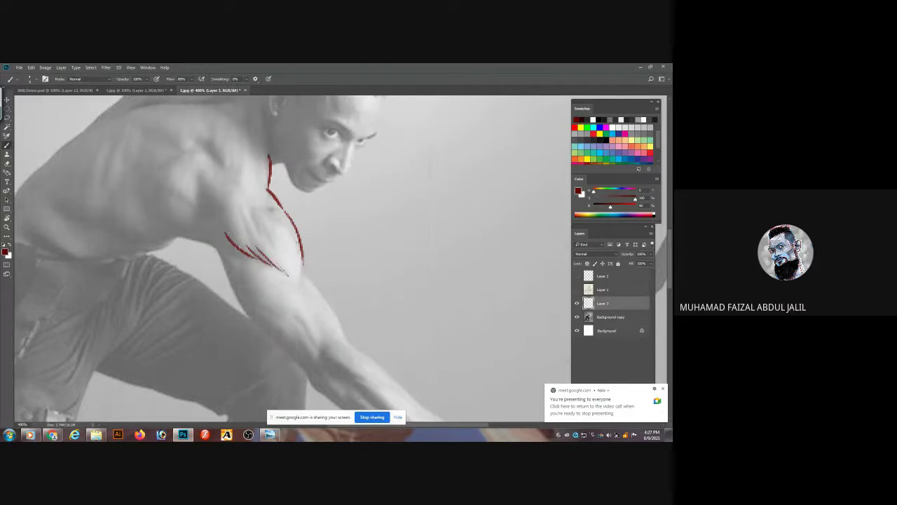
pyautogui.moveTo(221, 232)
pyautogui.mouseDown()
pyautogui.moveTo(234, 247)
pyautogui.moveTo(235, 283)
pyautogui.moveTo(290, 343)
pyautogui.mouseUp()
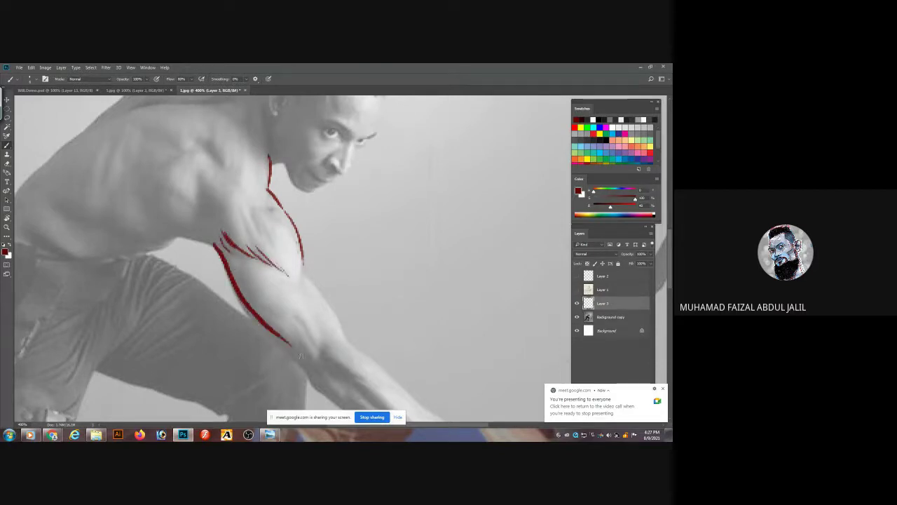
pyautogui.moveTo(241, 284)
pyautogui.mouseDown()
pyautogui.moveTo(286, 339)
pyautogui.moveTo(309, 331)
pyautogui.moveTo(300, 354)
pyautogui.mouseUp()
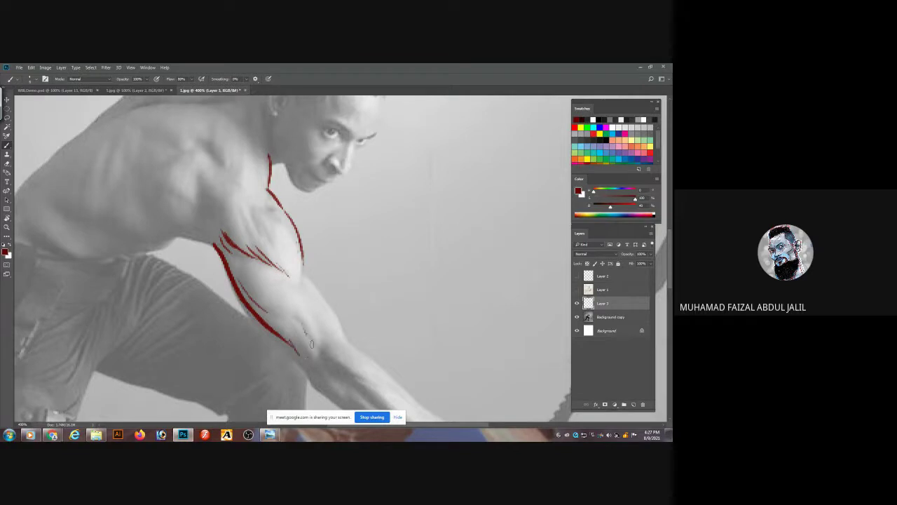
pyautogui.moveTo(307, 277); pyautogui.dragTo(347, 339)
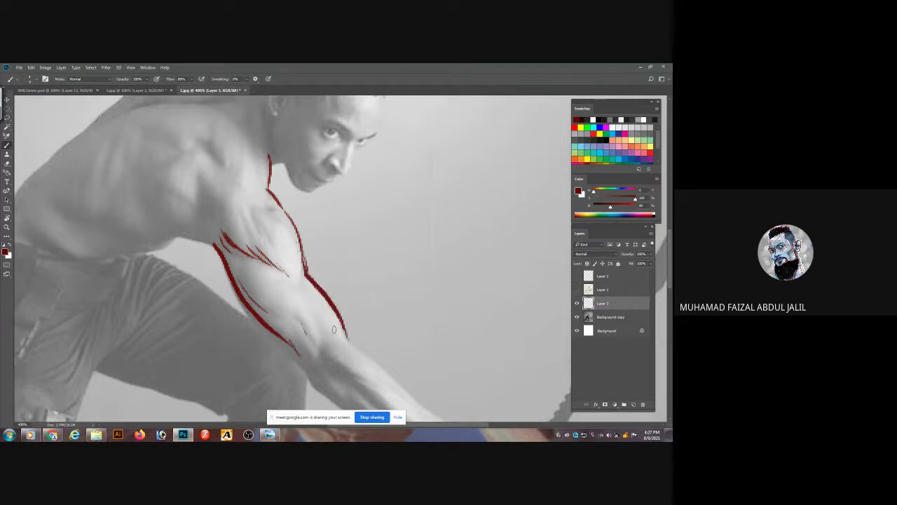
pyautogui.moveTo(286, 293)
pyautogui.mouseDown()
pyautogui.moveTo(257, 190)
pyautogui.moveTo(263, 252)
pyautogui.moveTo(303, 302)
pyautogui.mouseUp()
# - Trace both forearm edges down to the wrist and hatch the muscle shadows below the elbow
pyautogui.moveTo(280, 265)
pyautogui.mouseDown()
pyautogui.moveTo(304, 293)
pyautogui.moveTo(338, 284)
pyautogui.mouseUp()
pyautogui.moveTo(303, 236); pyautogui.dragTo(442, 351)
pyautogui.moveTo(317, 289)
pyautogui.mouseDown()
pyautogui.moveTo(340, 331)
pyautogui.moveTo(444, 381)
pyautogui.mouseUp()
pyautogui.moveTo(327, 307); pyautogui.dragTo(402, 356)
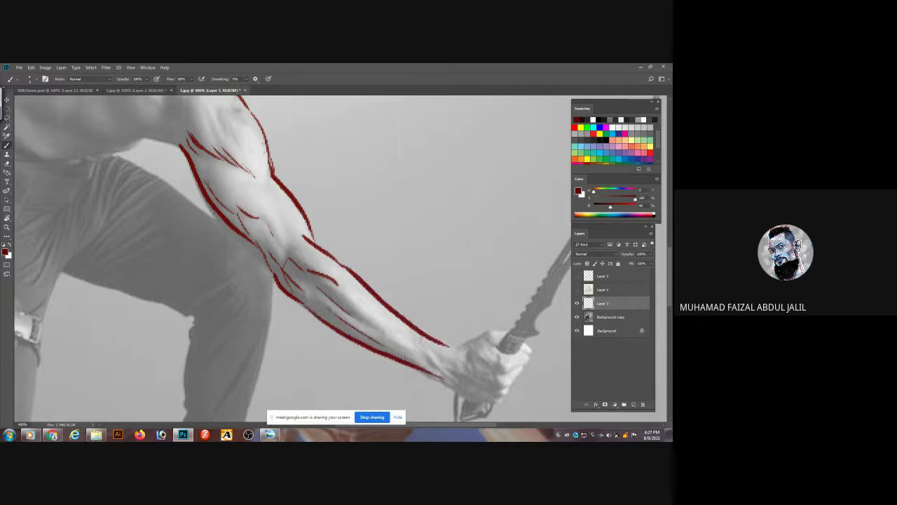
pyautogui.moveTo(264, 251); pyautogui.dragTo(277, 272)
pyautogui.moveTo(311, 278); pyautogui.dragTo(361, 321)
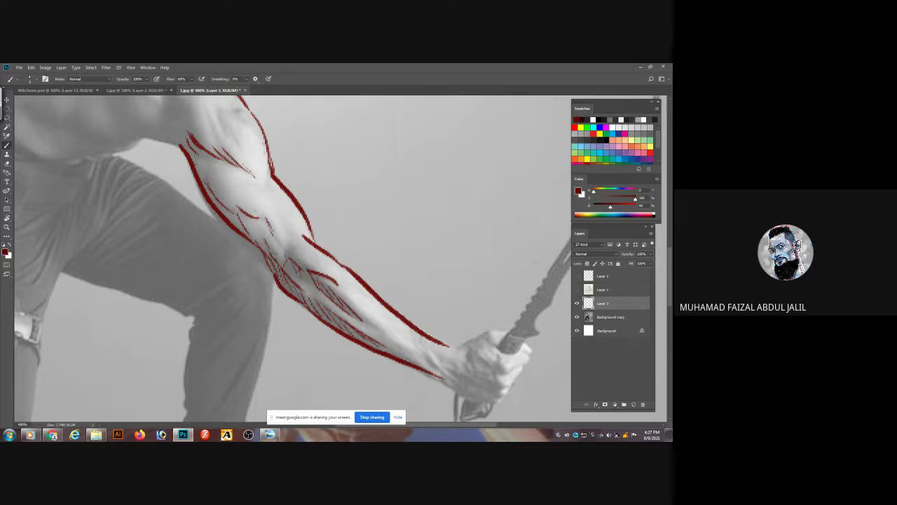
# - Draw the armpit and chest edge lines beside the upper arm and add short muscle marks on the shoulder
pyautogui.moveTo(193, 145); pyautogui.dragTo(201, 163)
pyautogui.moveTo(191, 127)
pyautogui.mouseDown()
pyautogui.moveTo(222, 193)
pyautogui.moveTo(211, 218)
pyautogui.mouseUp()
pyautogui.moveTo(194, 152); pyautogui.dragTo(258, 203)
pyautogui.moveTo(253, 186); pyautogui.dragTo(259, 198)
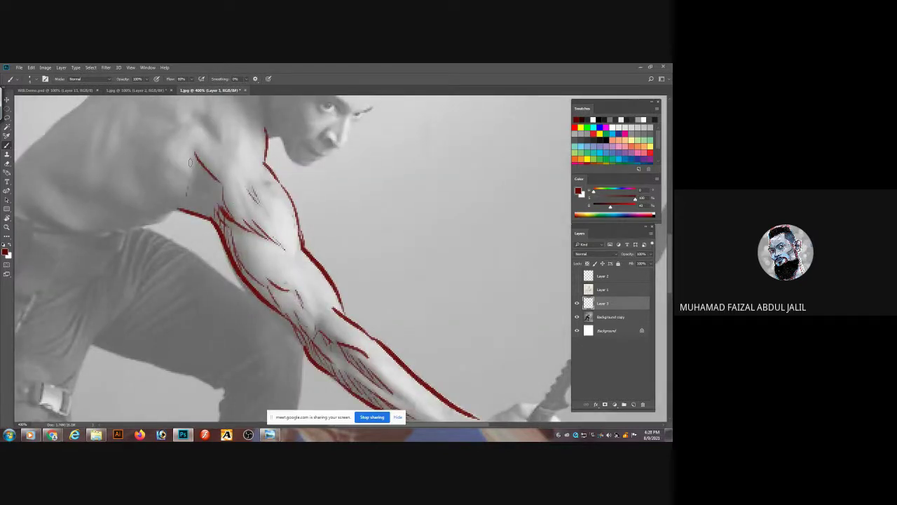
# - Hatch the shadow under the armpit and continue the shaded muscle contour across the side of the torso
pyautogui.moveTo(195, 161)
pyautogui.mouseDown()
pyautogui.moveTo(191, 197)
pyautogui.moveTo(163, 184)
pyautogui.moveTo(221, 188)
pyautogui.moveTo(218, 212)
pyautogui.moveTo(211, 189)
pyautogui.moveTo(205, 201)
pyautogui.moveTo(209, 167)
pyautogui.moveTo(202, 207)
pyautogui.mouseUp()
pyautogui.moveTo(207, 177)
pyautogui.mouseDown()
pyautogui.moveTo(209, 214)
pyautogui.moveTo(254, 237)
pyautogui.moveTo(201, 205)
pyautogui.mouseUp()
pyautogui.moveTo(199, 175); pyautogui.dragTo(194, 209)
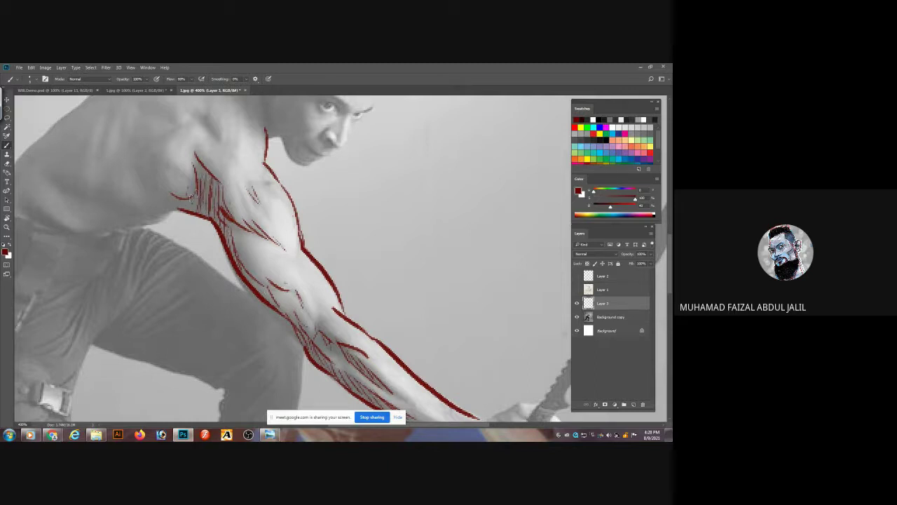
pyautogui.moveTo(156, 172)
pyautogui.mouseDown()
pyautogui.moveTo(170, 185)
pyautogui.moveTo(153, 200)
pyautogui.mouseUp()
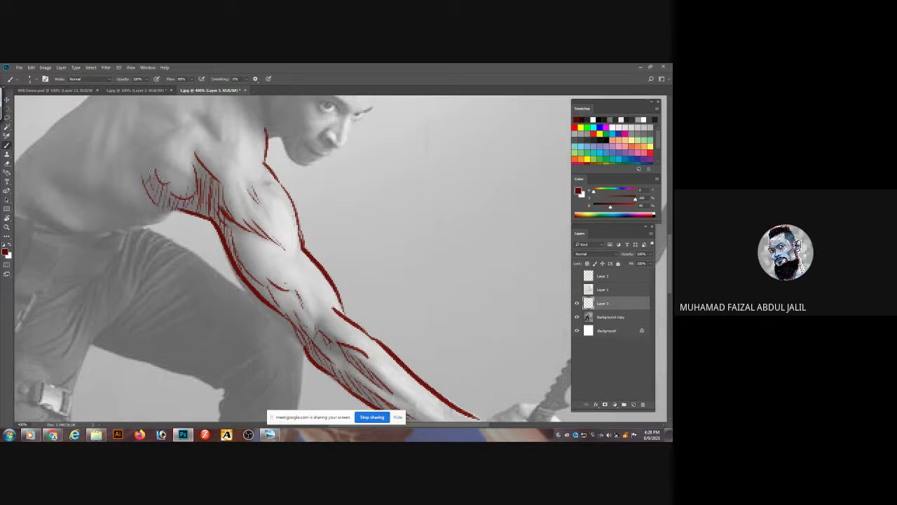
pyautogui.moveTo(140, 163); pyautogui.dragTo(135, 173)
# - Add a short line at the wrist and check the arm line work with the reference photo temporarily hidden
pyautogui.moveTo(325, 229); pyautogui.dragTo(242, 218)
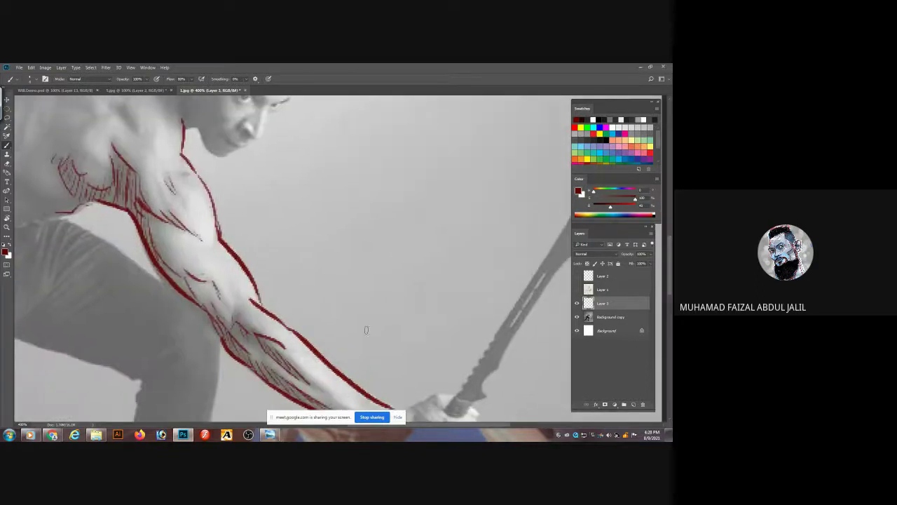
pyautogui.scroll(-5, 365, 329)
pyautogui.moveTo(358, 237); pyautogui.dragTo(377, 252)
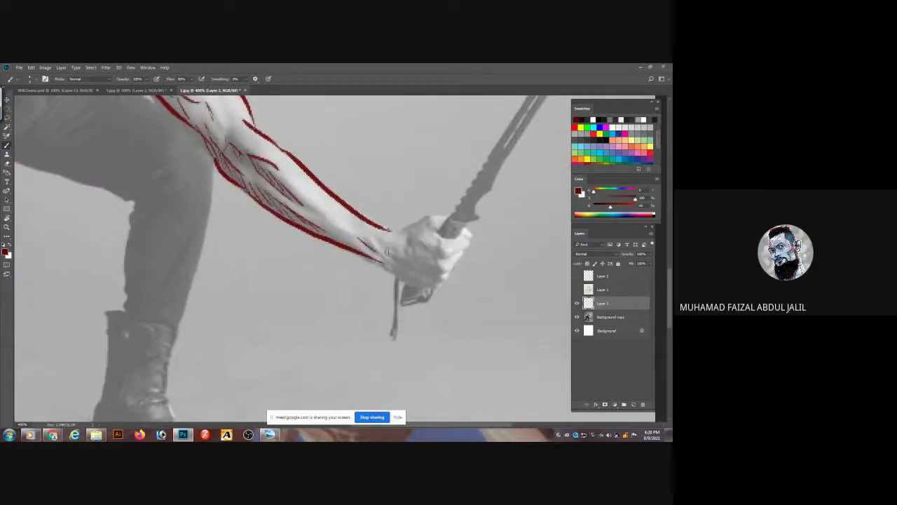
pyautogui.click(577, 317)
pyautogui.scroll(5, 464, 216)
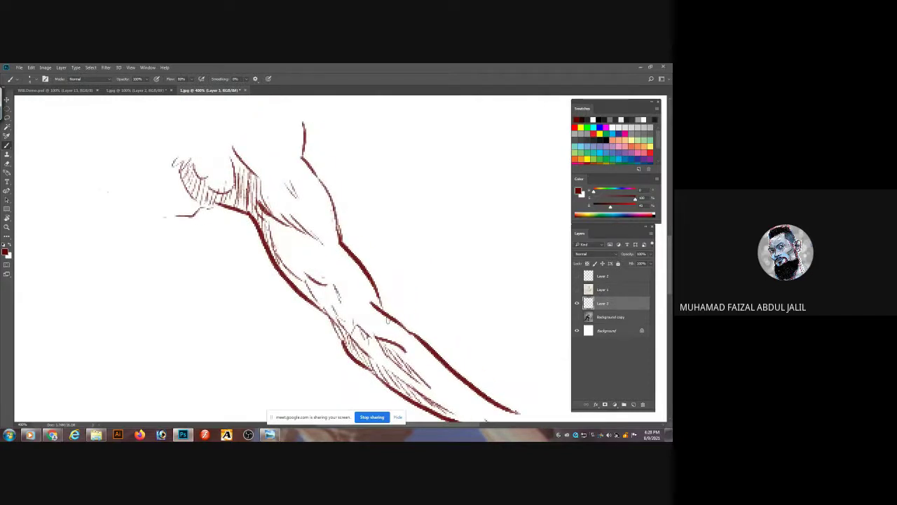
pyautogui.click(578, 317)
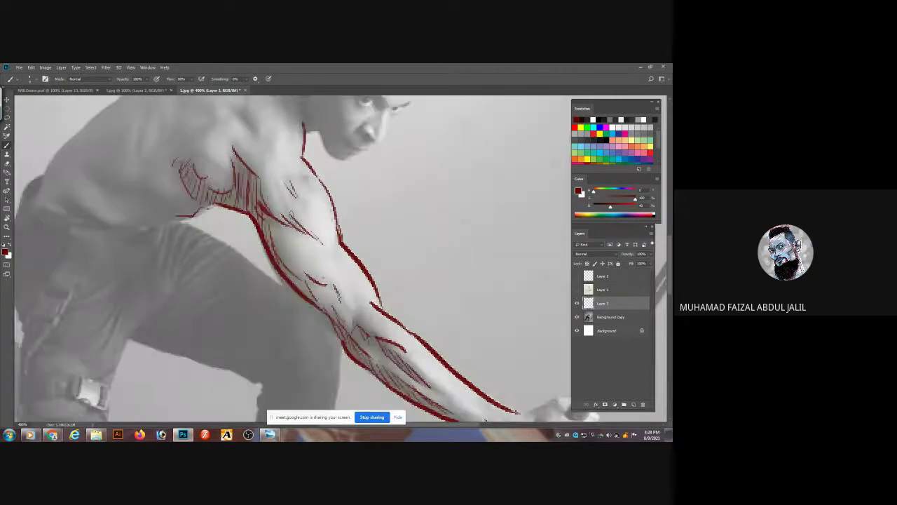
# - Trace the man's nose, nostril, mouth and chin profile over the photo in dark red
pyautogui.moveTo(283, 204); pyautogui.dragTo(272, 279)
pyautogui.moveTo(303, 232); pyautogui.dragTo(315, 212)
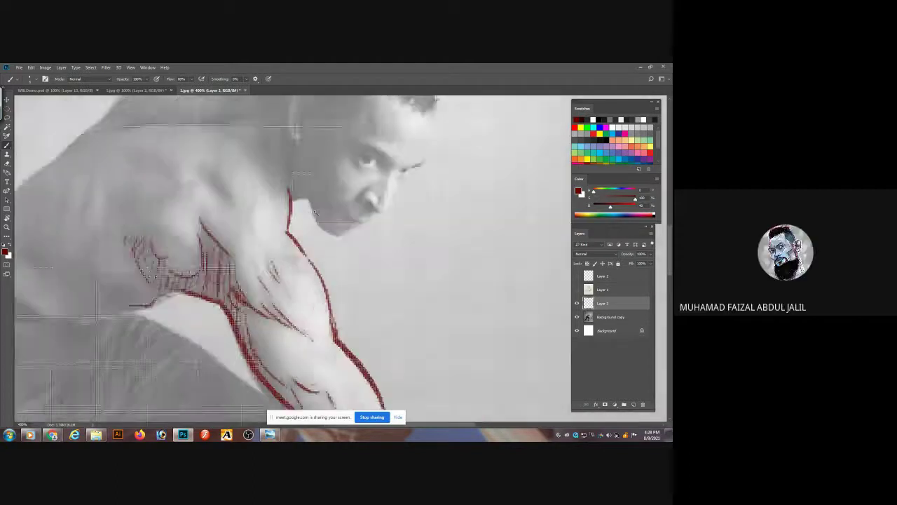
pyautogui.scroll(-2, 315, 212)
pyautogui.scroll(1, 384, 228)
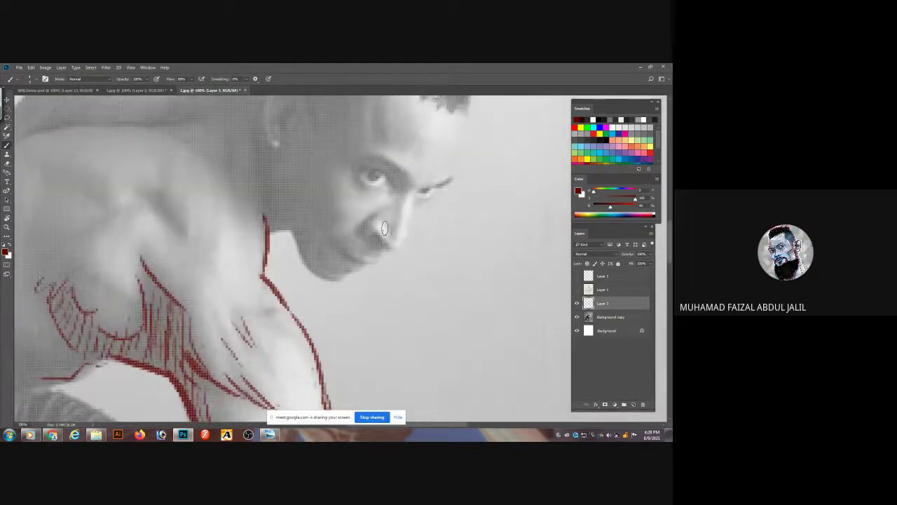
pyautogui.scroll(4, 384, 228)
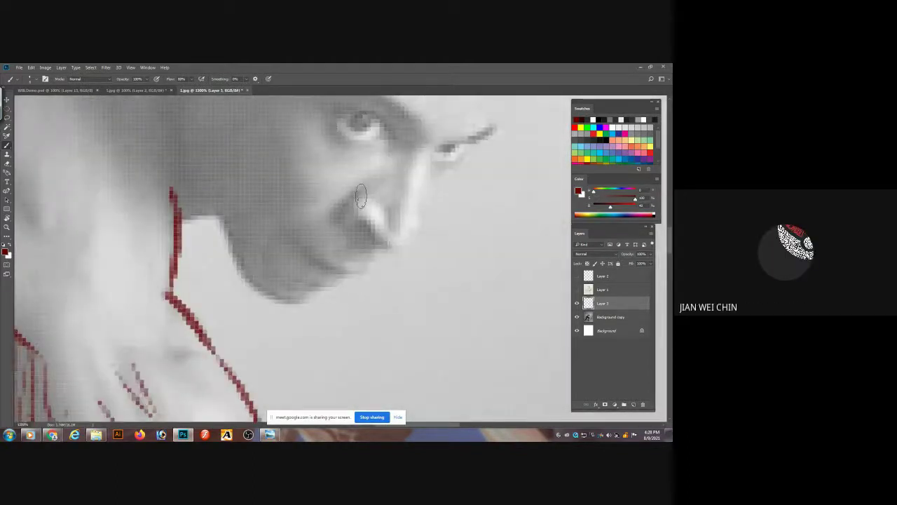
pyautogui.moveTo(360, 195)
pyautogui.mouseDown()
pyautogui.moveTo(349, 225)
pyautogui.moveTo(381, 244)
pyautogui.mouseUp()
pyautogui.moveTo(451, 135)
pyautogui.mouseDown()
pyautogui.moveTo(406, 241)
pyautogui.moveTo(381, 240)
pyautogui.moveTo(388, 244)
pyautogui.moveTo(369, 265)
pyautogui.moveTo(326, 272)
pyautogui.moveTo(338, 267)
pyautogui.moveTo(294, 247)
pyautogui.moveTo(327, 265)
pyautogui.moveTo(309, 275)
pyautogui.moveTo(323, 279)
pyautogui.moveTo(308, 288)
pyautogui.moveTo(319, 286)
pyautogui.moveTo(290, 304)
pyautogui.moveTo(249, 282)
pyautogui.moveTo(221, 213)
pyautogui.mouseUp()
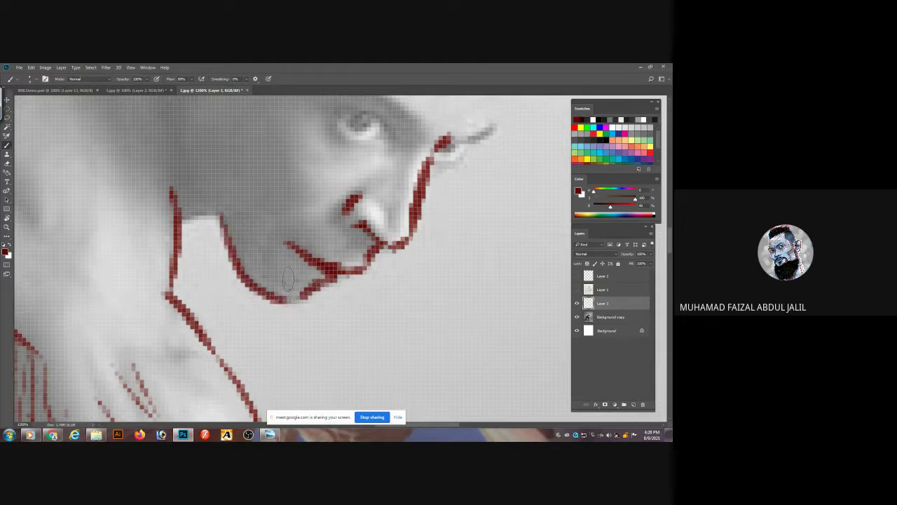
pyautogui.moveTo(283, 297); pyautogui.dragTo(298, 293)
# - Trace the jaw line up towards the ear and outline the ear's outer curve
pyautogui.moveTo(208, 223); pyautogui.dragTo(237, 281)
pyautogui.moveTo(247, 250); pyautogui.dragTo(236, 174)
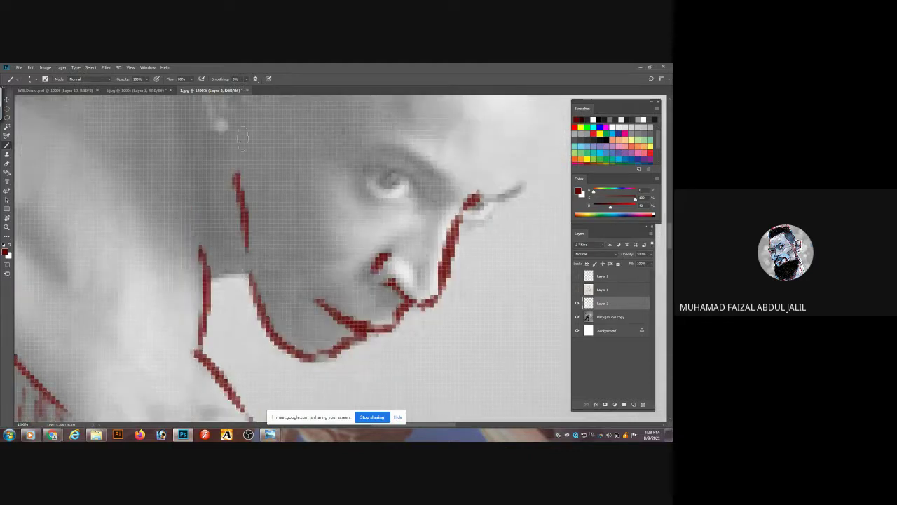
pyautogui.moveTo(281, 117); pyautogui.dragTo(258, 266)
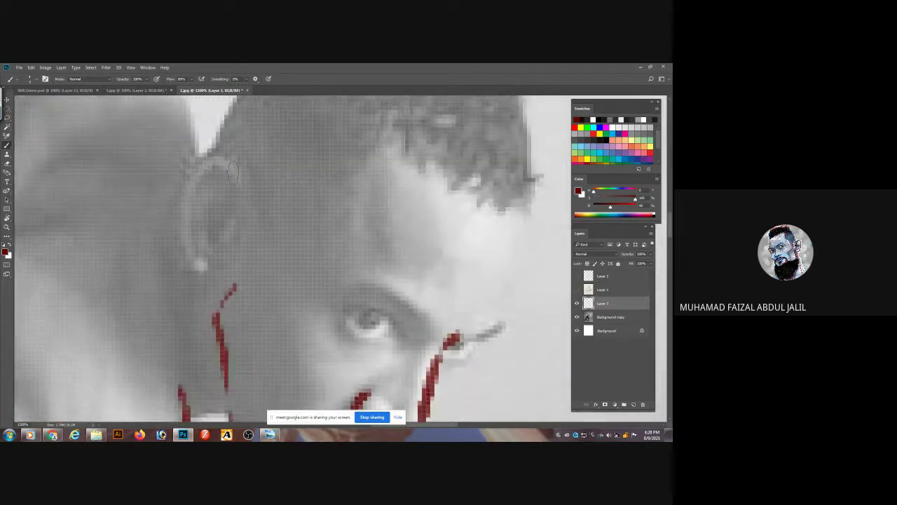
pyautogui.moveTo(244, 180)
pyautogui.mouseDown()
pyautogui.moveTo(221, 150)
pyautogui.moveTo(180, 195)
pyautogui.moveTo(184, 256)
pyautogui.moveTo(224, 270)
pyautogui.mouseUp()
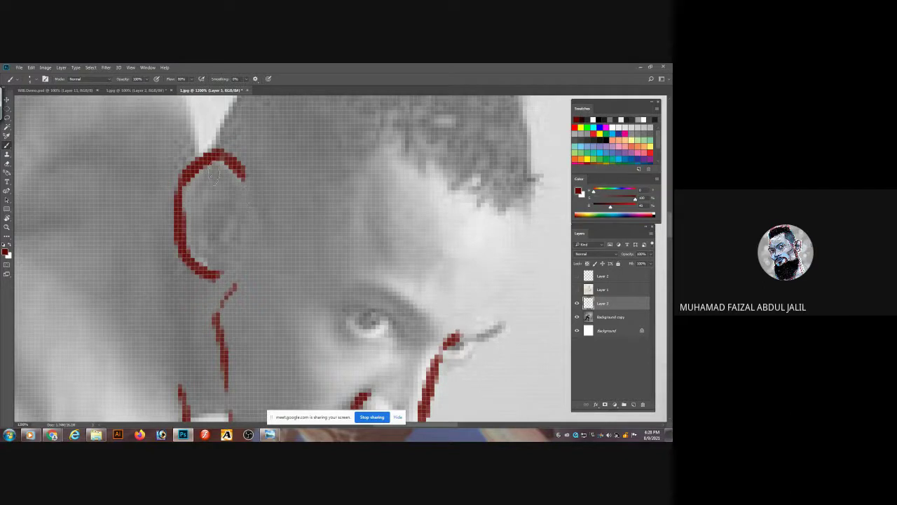
# - Trace the inner folds of the man's ear in dark red over the photo
pyautogui.moveTo(214, 165)
pyautogui.mouseDown()
pyautogui.moveTo(230, 188)
pyautogui.moveTo(237, 232)
pyautogui.moveTo(214, 256)
pyautogui.mouseUp()
pyautogui.moveTo(228, 191)
pyautogui.mouseDown()
pyautogui.moveTo(211, 202)
pyautogui.moveTo(220, 194)
pyautogui.moveTo(189, 199)
pyautogui.mouseUp()
pyautogui.moveTo(201, 234); pyautogui.dragTo(207, 250)
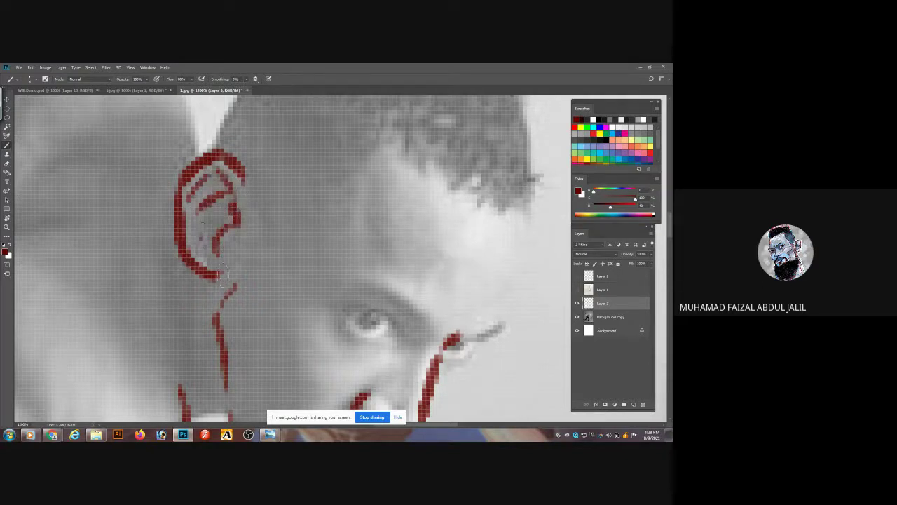
# - Trace the neck lines below the ear and jaw, and the back of the head rising from the ear
pyautogui.scroll(-3, 221, 273)
pyautogui.moveTo(181, 342); pyautogui.dragTo(224, 331)
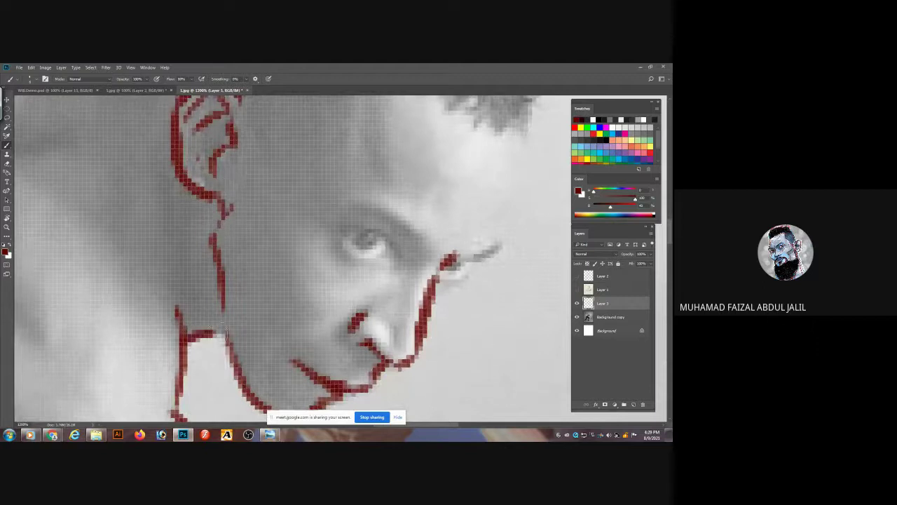
pyautogui.moveTo(169, 258); pyautogui.dragTo(136, 176)
pyautogui.moveTo(150, 139); pyautogui.dragTo(76, 202)
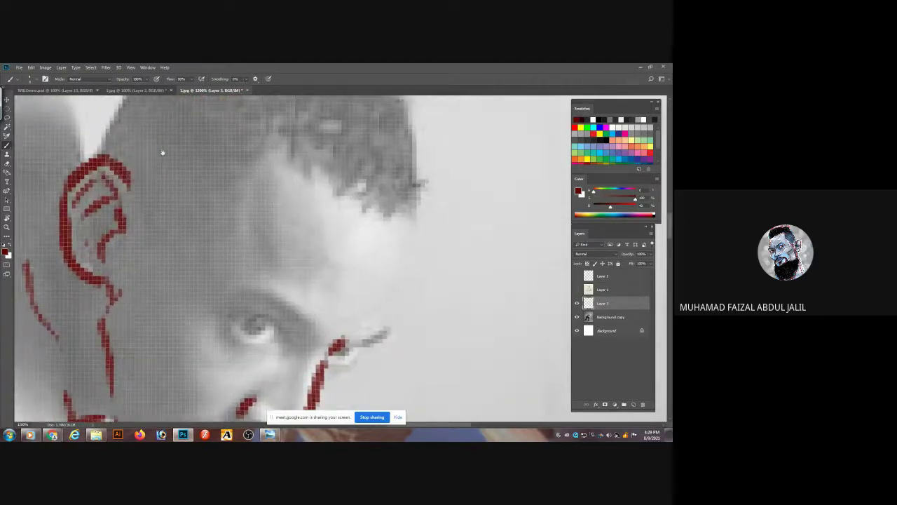
pyautogui.moveTo(162, 152); pyautogui.dragTo(197, 232)
pyautogui.moveTo(127, 237); pyautogui.dragTo(175, 144)
# - Trace the near eyebrow, upper eyelid, iris and lower lid of the man's eye
pyautogui.moveTo(259, 161); pyautogui.dragTo(245, 64)
pyautogui.moveTo(335, 270); pyautogui.dragTo(380, 164)
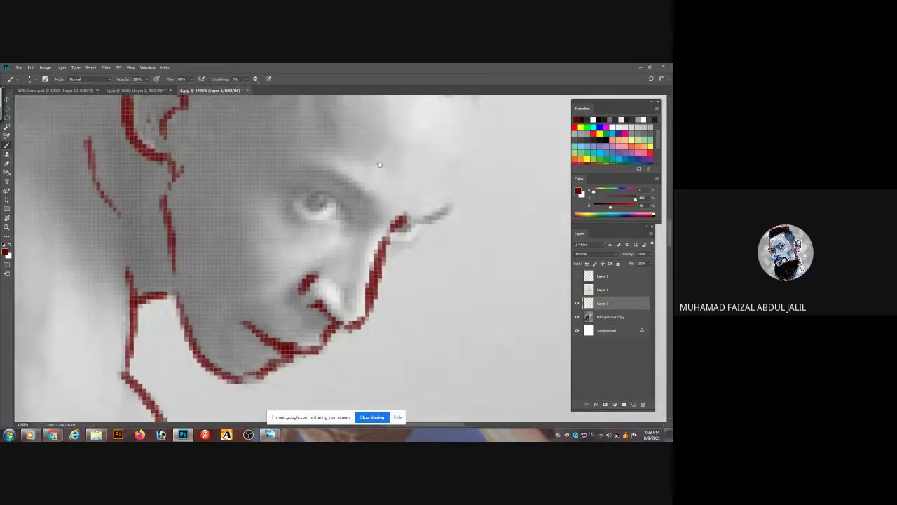
pyautogui.moveTo(384, 205)
pyautogui.mouseDown()
pyautogui.moveTo(329, 172)
pyautogui.moveTo(294, 177)
pyautogui.moveTo(334, 194)
pyautogui.moveTo(354, 218)
pyautogui.mouseUp()
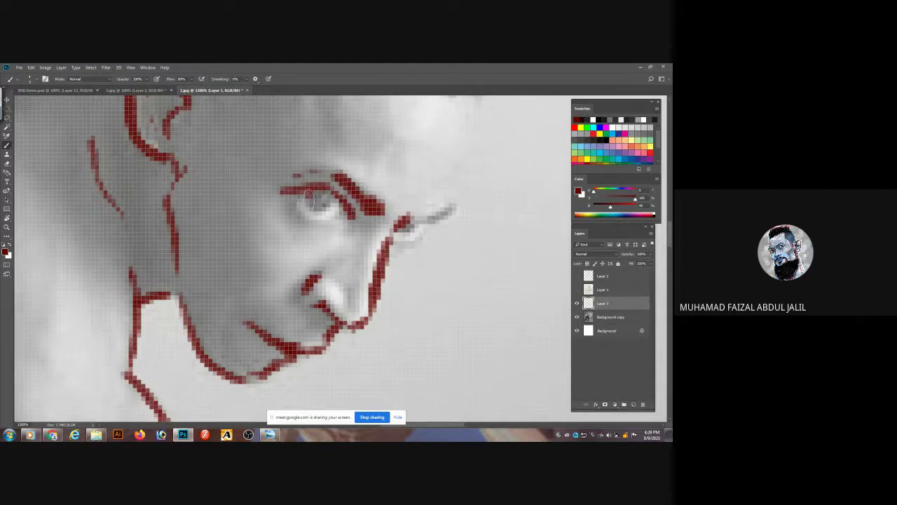
pyautogui.moveTo(308, 198)
pyautogui.mouseDown()
pyautogui.moveTo(316, 206)
pyautogui.moveTo(322, 197)
pyautogui.moveTo(300, 210)
pyautogui.moveTo(338, 216)
pyautogui.mouseUp()
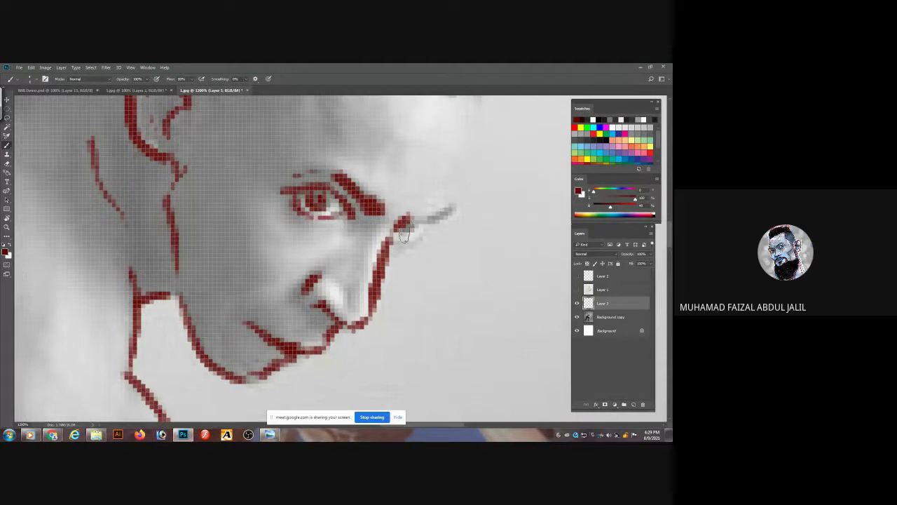
# - Trace the far eye and brow ridge, the front edge of the forehead, the nostril wing and the cheek contour lines
pyautogui.moveTo(403, 236)
pyautogui.mouseDown()
pyautogui.moveTo(443, 215)
pyautogui.moveTo(457, 185)
pyautogui.mouseUp()
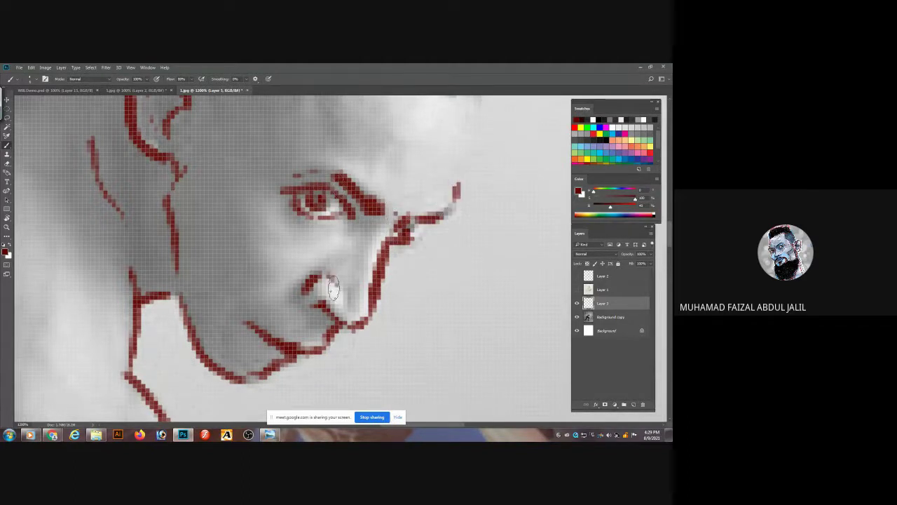
pyautogui.moveTo(236, 206)
pyautogui.mouseDown()
pyautogui.moveTo(244, 237)
pyautogui.moveTo(228, 280)
pyautogui.moveTo(162, 394)
pyautogui.mouseUp()
pyautogui.moveTo(384, 287); pyautogui.dragTo(418, 203)
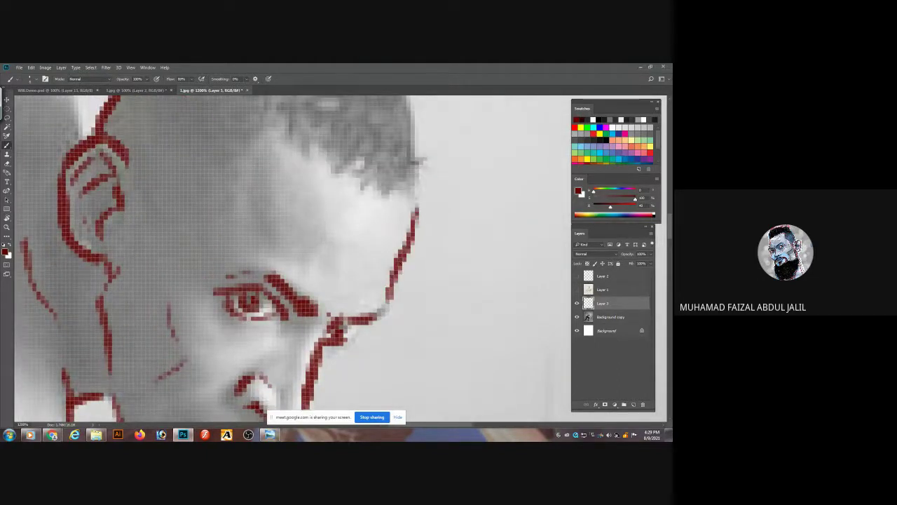
# - Trace the skull contour from the forehead over the crown to the back of the head
pyautogui.moveTo(317, 155); pyautogui.dragTo(320, 211)
pyautogui.moveTo(397, 276)
pyautogui.mouseDown()
pyautogui.moveTo(397, 321)
pyautogui.moveTo(393, 258)
pyautogui.moveTo(376, 210)
pyautogui.moveTo(343, 322)
pyautogui.mouseUp()
pyautogui.moveTo(252, 178)
pyautogui.mouseDown()
pyautogui.moveTo(255, 218)
pyautogui.moveTo(248, 213)
pyautogui.mouseUp()
pyautogui.moveTo(279, 142)
pyautogui.mouseDown()
pyautogui.moveTo(333, 210)
pyautogui.moveTo(354, 338)
pyautogui.mouseUp()
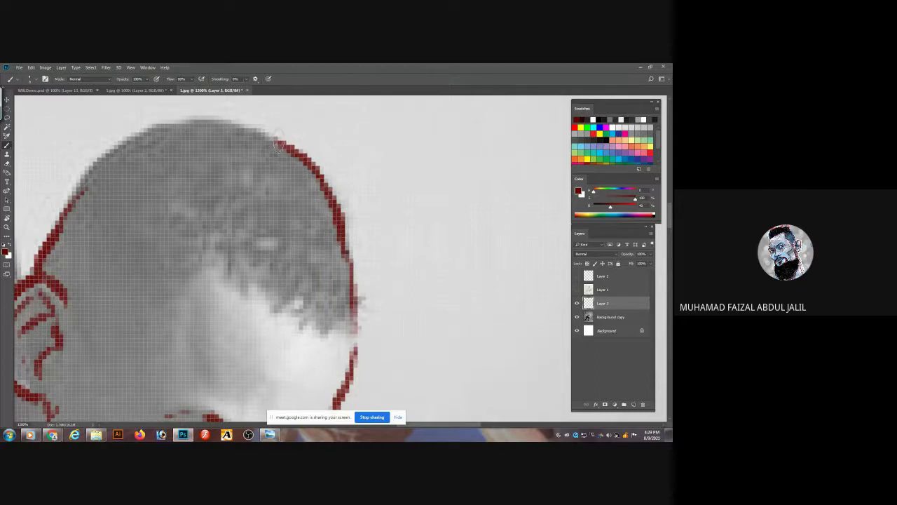
pyautogui.moveTo(279, 145)
pyautogui.mouseDown()
pyautogui.moveTo(187, 129)
pyautogui.moveTo(107, 149)
pyautogui.moveTo(72, 186)
pyautogui.mouseUp()
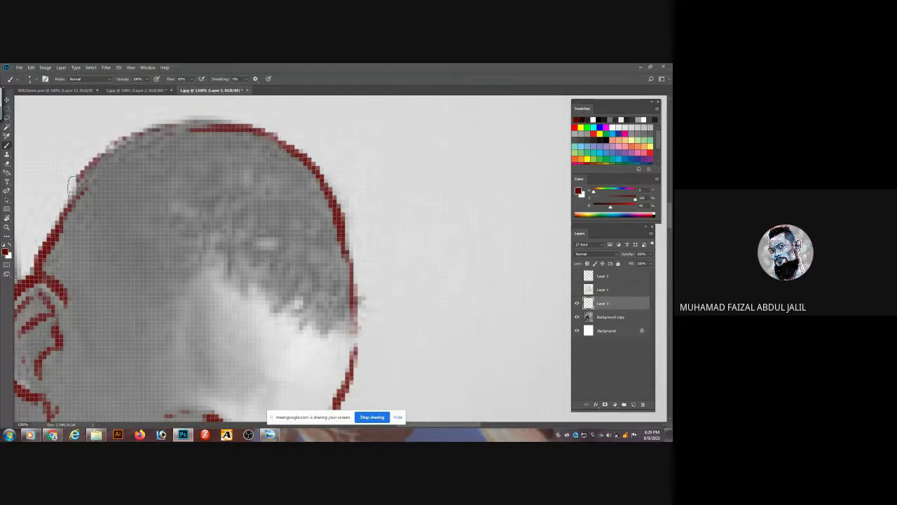
# - Trace the hairline from beside the ear along the temple and across the forehead
pyautogui.scroll(-5, 94, 199)
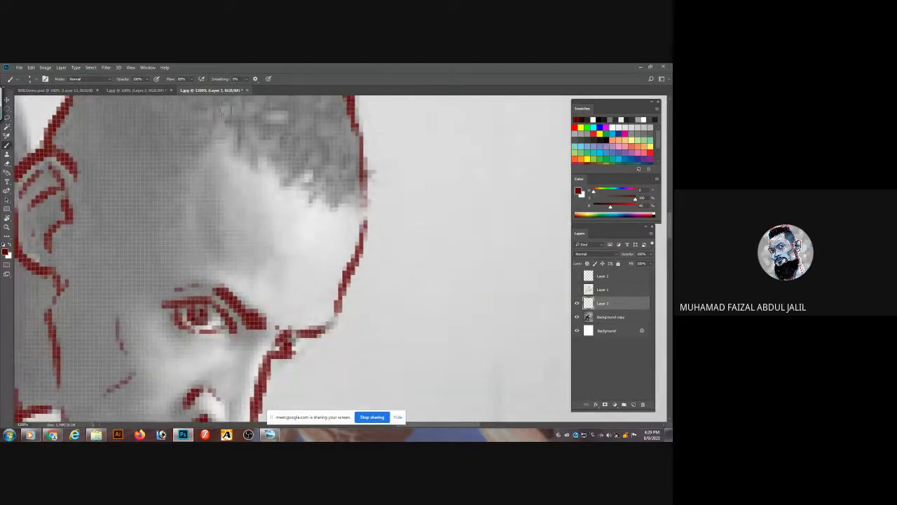
pyautogui.moveTo(223, 110)
pyautogui.mouseDown()
pyautogui.moveTo(172, 202)
pyautogui.moveTo(77, 238)
pyautogui.mouseUp()
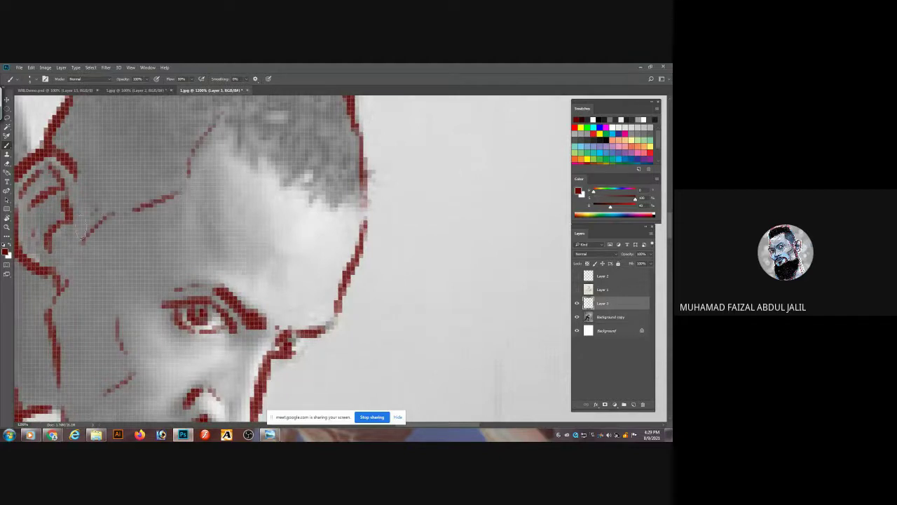
pyautogui.moveTo(251, 148)
pyautogui.mouseDown()
pyautogui.moveTo(305, 183)
pyautogui.moveTo(344, 189)
pyautogui.mouseUp()
# - Check the traced head line work with the reference photo temporarily hidden
pyautogui.hotkey('ctrl', '-')
pyautogui.hotkey('ctrl', '-')
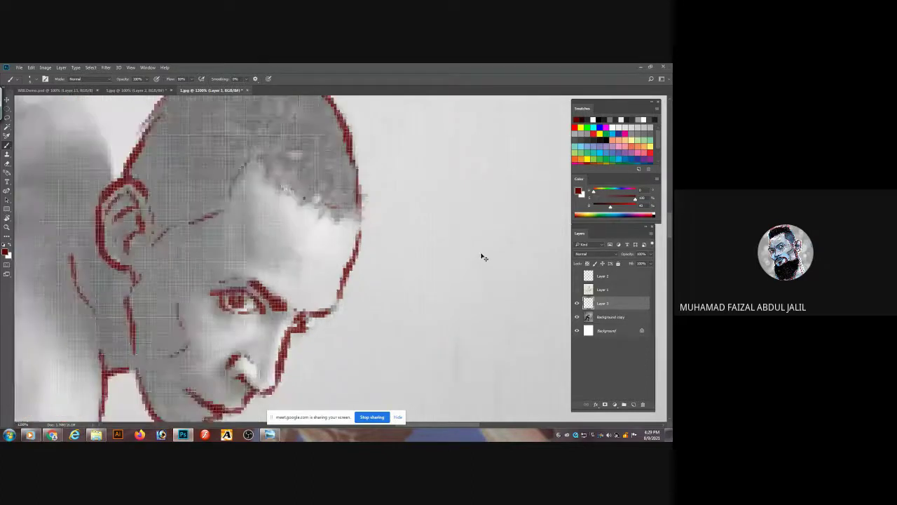
pyautogui.hotkey('ctrl', '-')
pyautogui.hotkey('ctrl', '-')
pyautogui.hotkey('ctrl', '-')
pyautogui.hotkey('ctrl', '-')
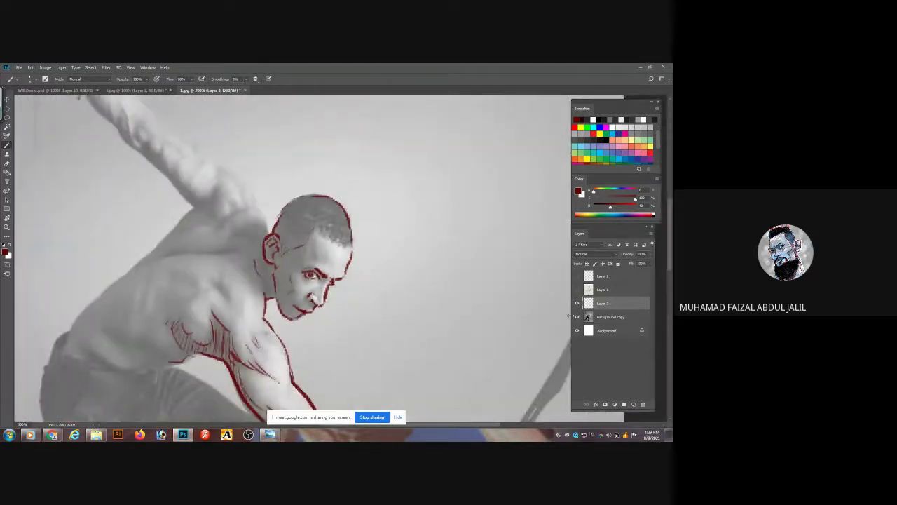
pyautogui.click(577, 317)
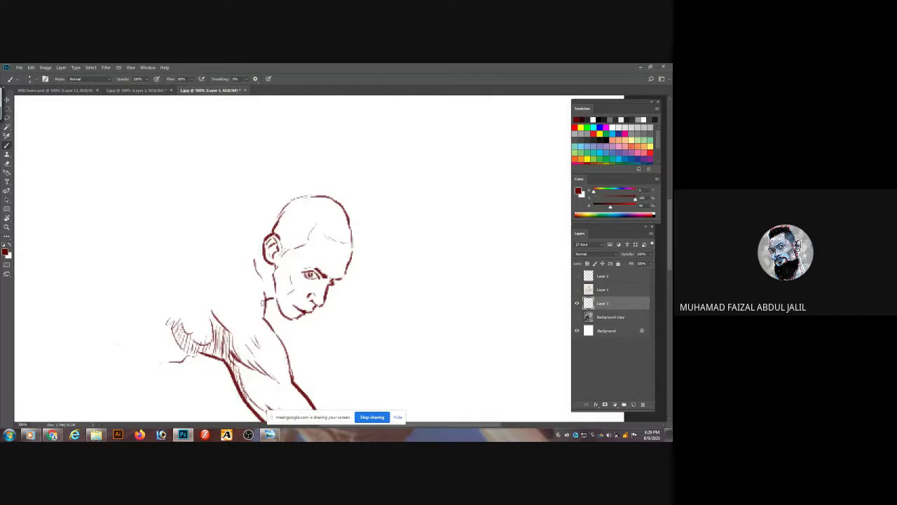
pyautogui.click(576, 317)
# - Trace the far shoulder's outer contour down to the head, redoing its lower part, and the upper back's edge and crease lines
pyautogui.scroll(2, 226, 243)
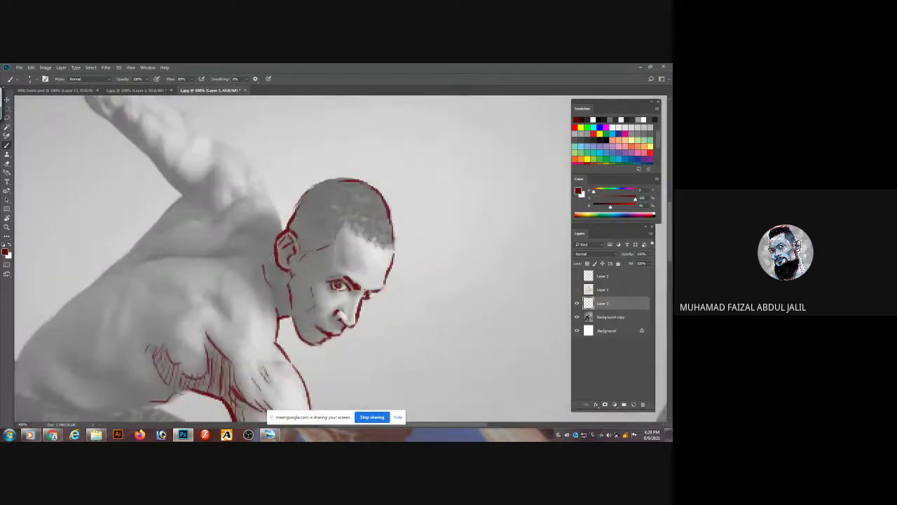
pyautogui.scroll(1, 254, 213)
pyautogui.moveTo(200, 114)
pyautogui.mouseDown()
pyautogui.moveTo(258, 160)
pyautogui.moveTo(272, 201)
pyautogui.mouseUp()
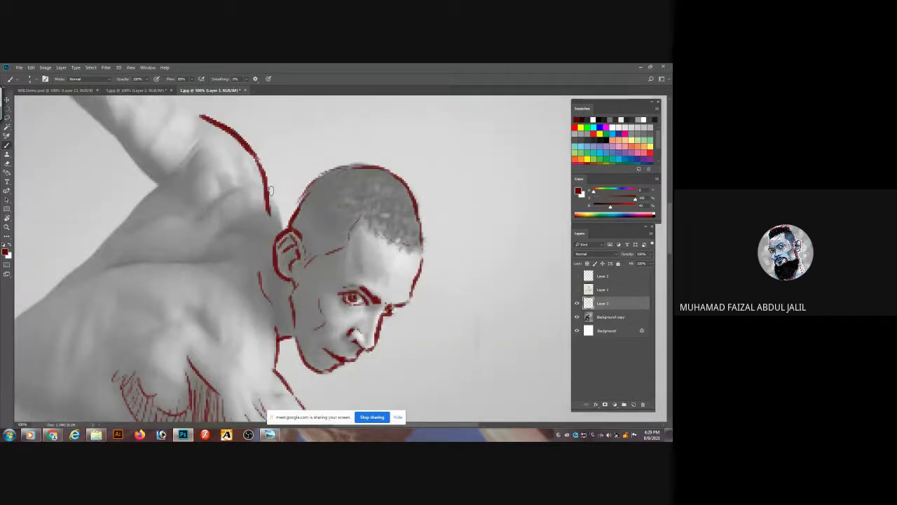
pyautogui.hotkey('ctrl', 'z')
pyautogui.moveTo(256, 156); pyautogui.dragTo(275, 214)
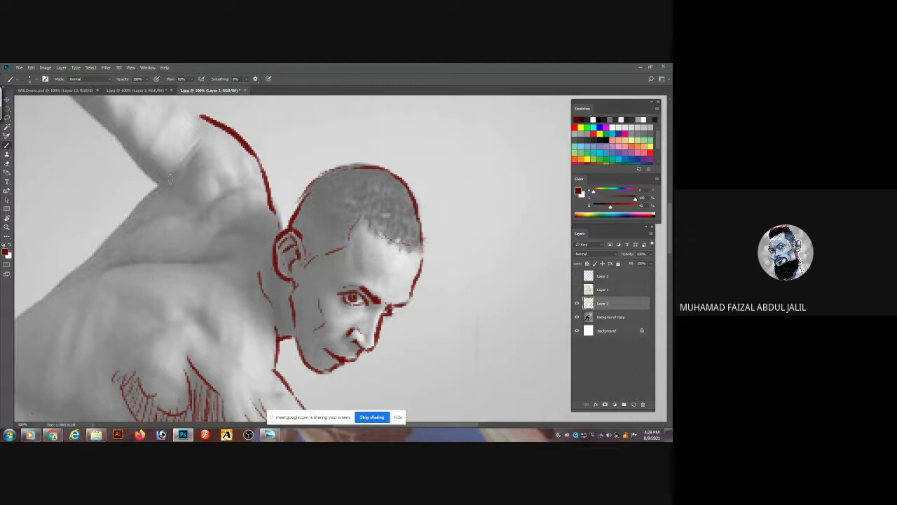
pyautogui.moveTo(201, 144)
pyautogui.mouseDown()
pyautogui.moveTo(49, 298)
pyautogui.moveTo(136, 262)
pyautogui.moveTo(241, 263)
pyautogui.moveTo(254, 219)
pyautogui.mouseUp()
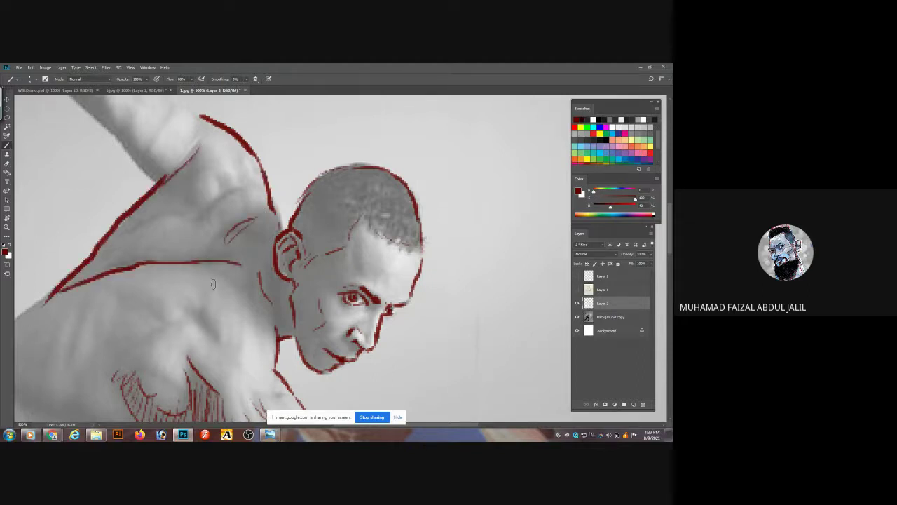
# - Add the near shoulder's muscle contours and trace the outline of the back down to the waist
pyautogui.moveTo(215, 282); pyautogui.dragTo(243, 294)
pyautogui.moveTo(198, 313); pyautogui.dragTo(228, 342)
pyautogui.moveTo(145, 274)
pyautogui.mouseDown()
pyautogui.moveTo(310, 152)
pyautogui.moveTo(288, 160)
pyautogui.mouseUp()
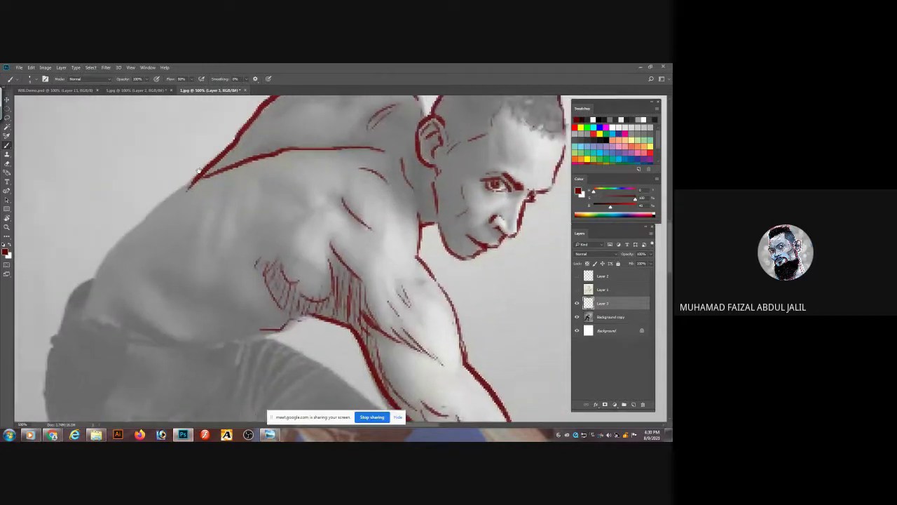
pyautogui.moveTo(198, 170)
pyautogui.mouseDown()
pyautogui.moveTo(129, 241)
pyautogui.moveTo(112, 289)
pyautogui.mouseUp()
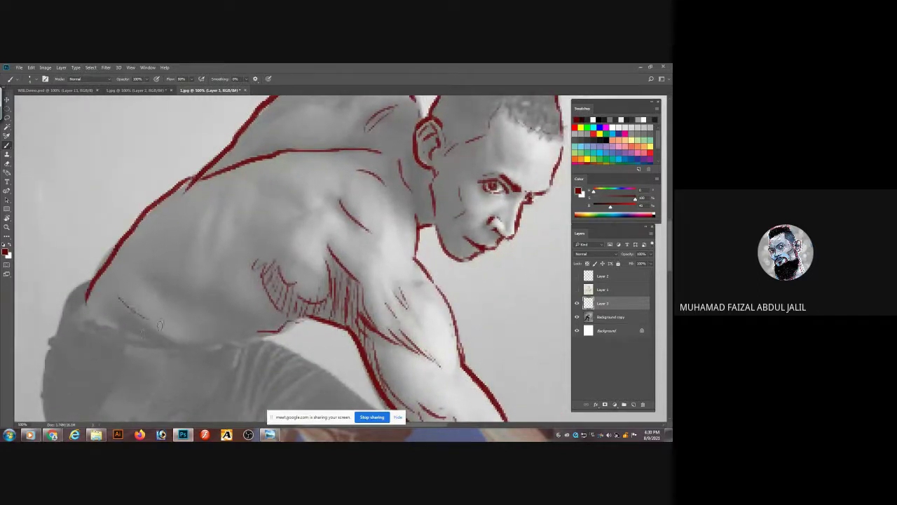
# - Trace the waistline, the fold lines on the side of the torso and the muscle contour above the hatched area
pyautogui.moveTo(141, 334)
pyautogui.mouseDown()
pyautogui.moveTo(246, 334)
pyautogui.moveTo(281, 323)
pyautogui.mouseUp()
pyautogui.moveTo(184, 303)
pyautogui.mouseDown()
pyautogui.moveTo(210, 313)
pyautogui.moveTo(261, 308)
pyautogui.mouseUp()
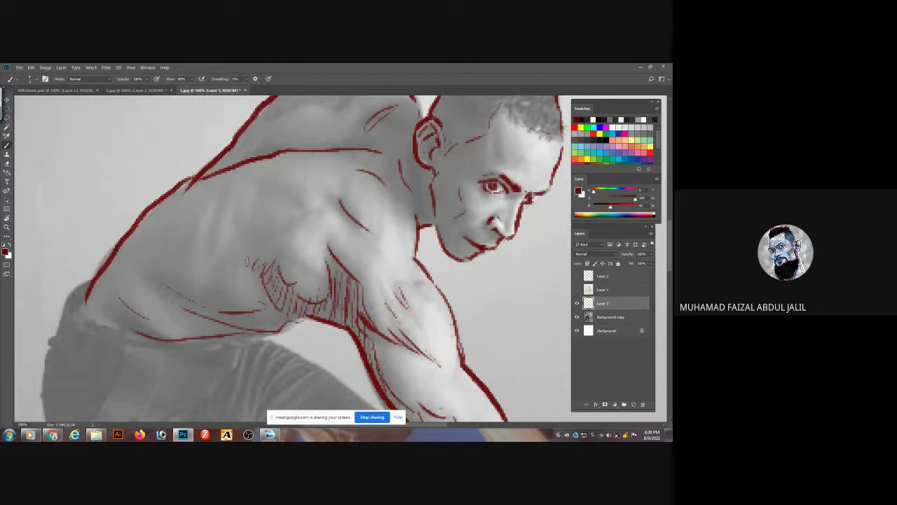
pyautogui.moveTo(254, 265); pyautogui.dragTo(269, 256)
pyautogui.moveTo(290, 223)
pyautogui.mouseDown()
pyautogui.moveTo(260, 251)
pyautogui.moveTo(271, 233)
pyautogui.mouseUp()
pyautogui.moveTo(87, 308); pyautogui.dragTo(137, 334)
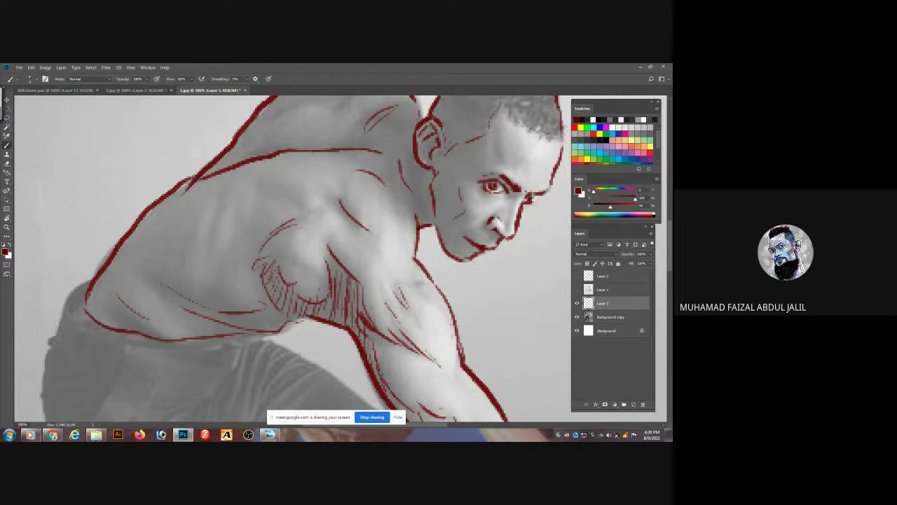
pyautogui.moveTo(89, 284)
pyautogui.mouseDown()
pyautogui.moveTo(68, 294)
pyautogui.moveTo(81, 334)
pyautogui.moveTo(181, 346)
pyautogui.moveTo(266, 334)
pyautogui.mouseUp()
# - Add muscle lines on the upper back and trace both outer edges of the raised upper arm
pyautogui.moveTo(280, 179)
pyautogui.mouseDown()
pyautogui.moveTo(248, 232)
pyautogui.moveTo(180, 262)
pyautogui.moveTo(240, 197)
pyautogui.moveTo(186, 206)
pyautogui.mouseUp()
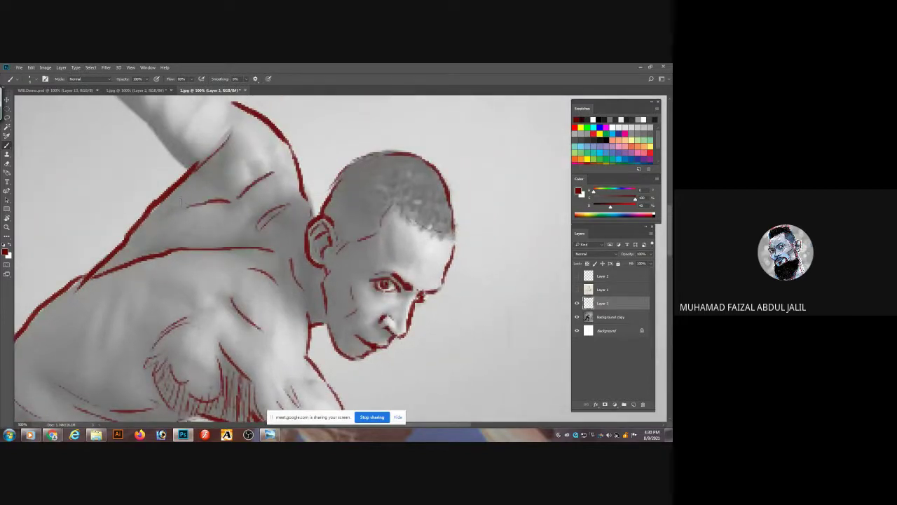
pyautogui.moveTo(232, 232); pyautogui.dragTo(237, 327)
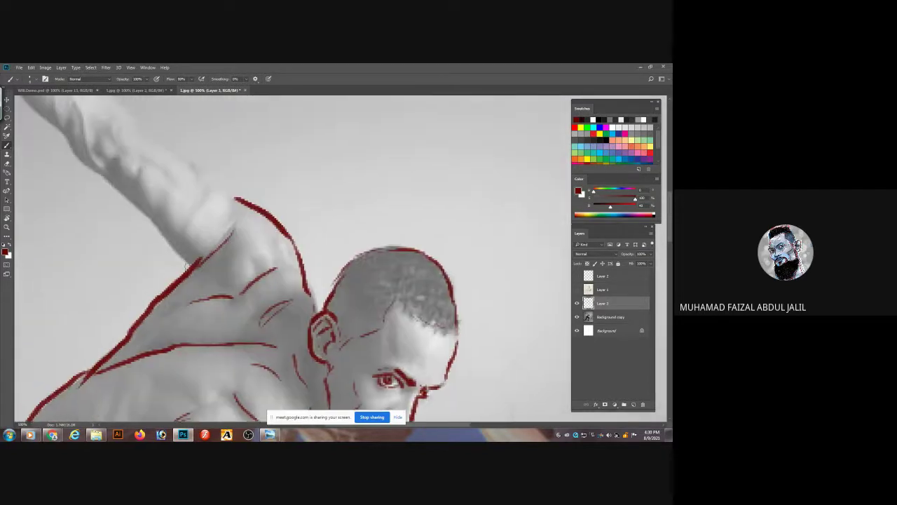
pyautogui.moveTo(72, 147); pyautogui.dragTo(204, 263)
pyautogui.moveTo(121, 106); pyautogui.dragTo(235, 203)
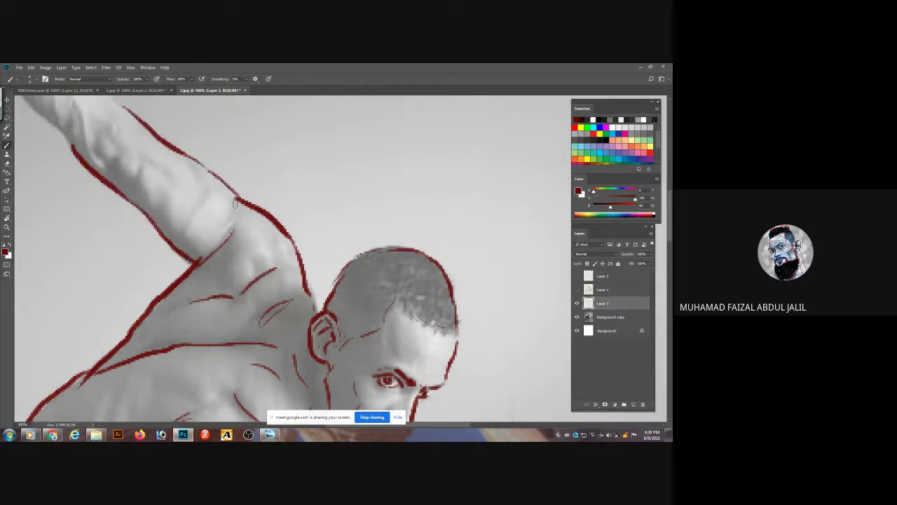
# - Trace the muscle contours inside the raised arm and extend its outlines along the forearm
pyautogui.moveTo(169, 220)
pyautogui.mouseDown()
pyautogui.moveTo(195, 248)
pyautogui.moveTo(105, 144)
pyautogui.mouseUp()
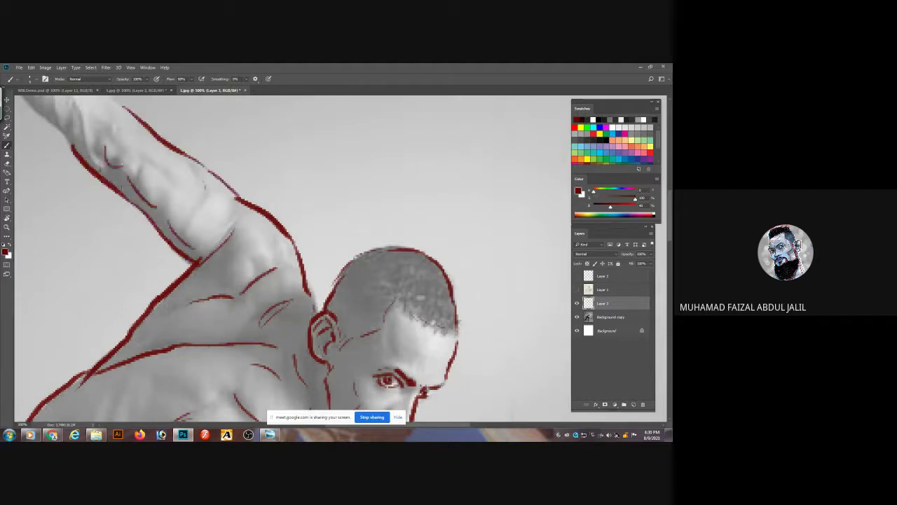
pyautogui.moveTo(132, 198); pyautogui.dragTo(187, 249)
pyautogui.moveTo(178, 190); pyautogui.dragTo(230, 262)
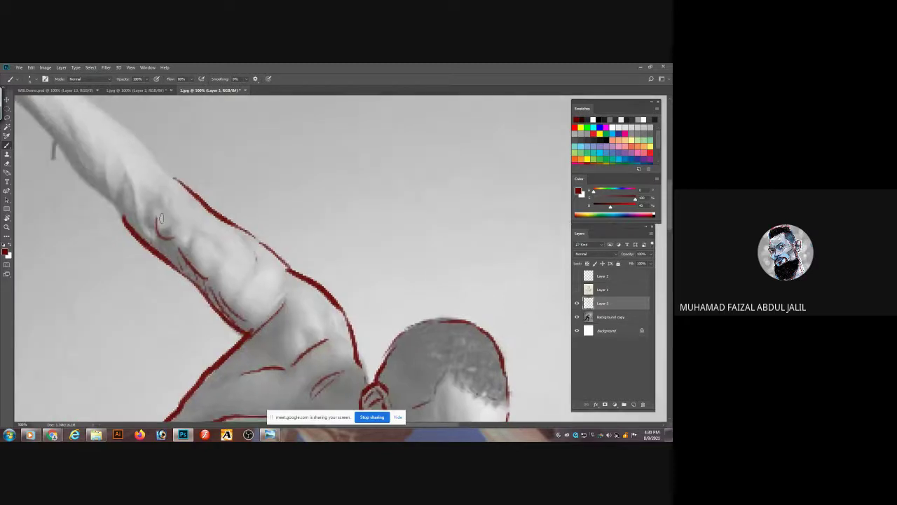
pyautogui.moveTo(146, 221)
pyautogui.mouseDown()
pyautogui.moveTo(104, 161)
pyautogui.moveTo(108, 195)
pyautogui.moveTo(64, 145)
pyautogui.mouseUp()
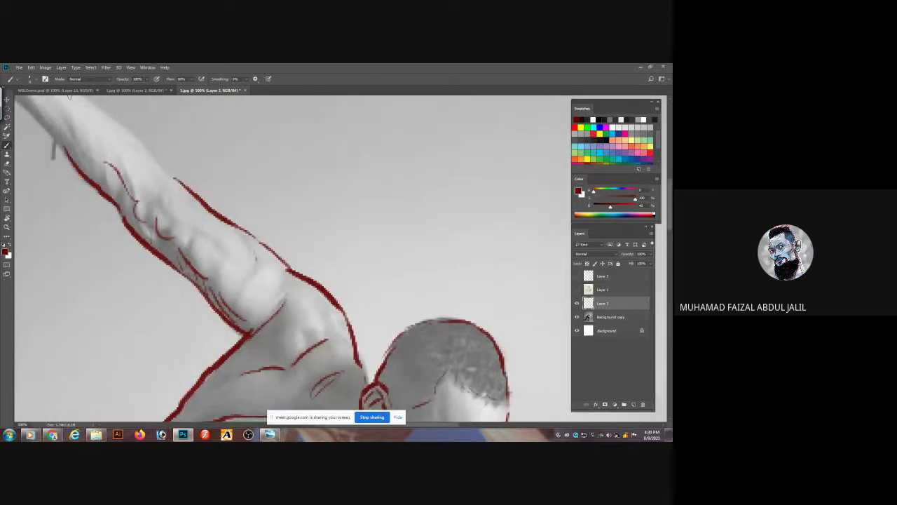
pyautogui.moveTo(88, 104); pyautogui.dragTo(173, 178)
pyautogui.moveTo(183, 225); pyautogui.dragTo(210, 242)
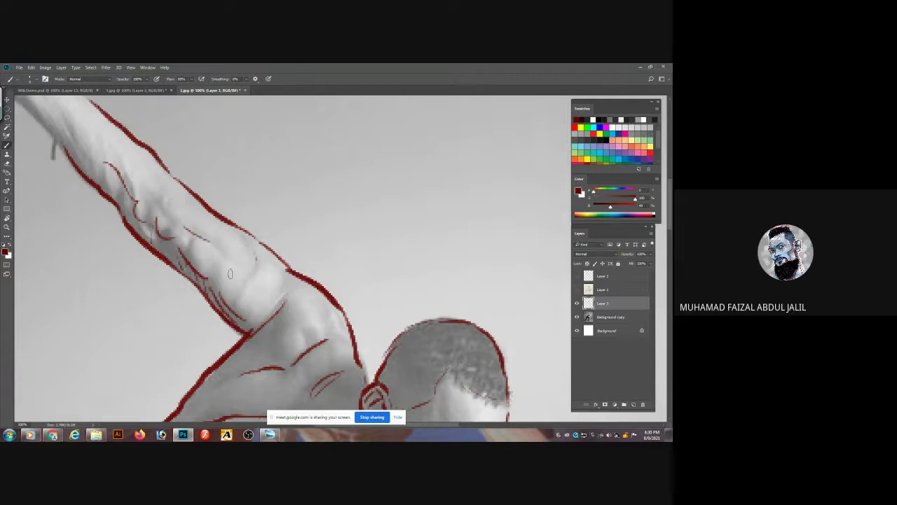
pyautogui.moveTo(255, 265)
pyautogui.mouseDown()
pyautogui.moveTo(247, 279)
pyautogui.moveTo(278, 300)
pyautogui.mouseUp()
# - Review the whole traced figure with the reference photo hidden
pyautogui.hotkey('ctrl', '0')
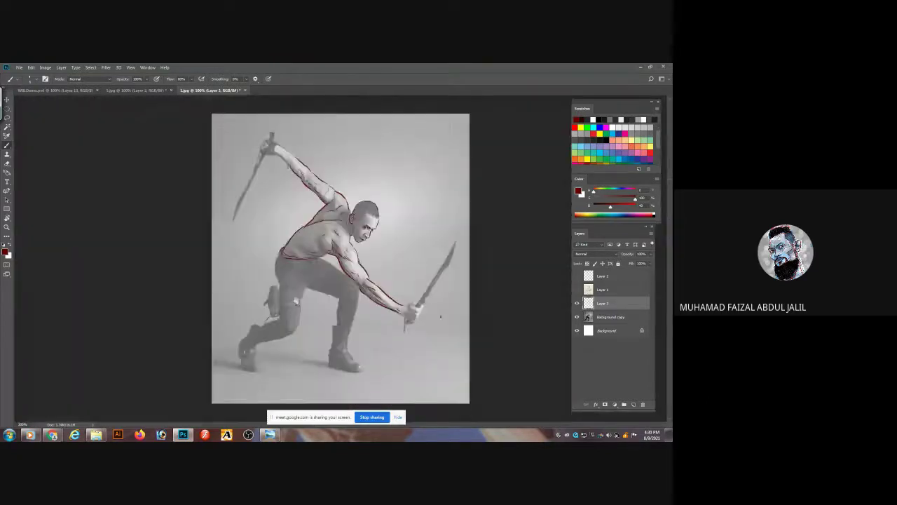
pyautogui.hotkey('ctrl', '+')
pyautogui.hotkey('ctrl', '+')
pyautogui.hotkey('ctrl', '+')
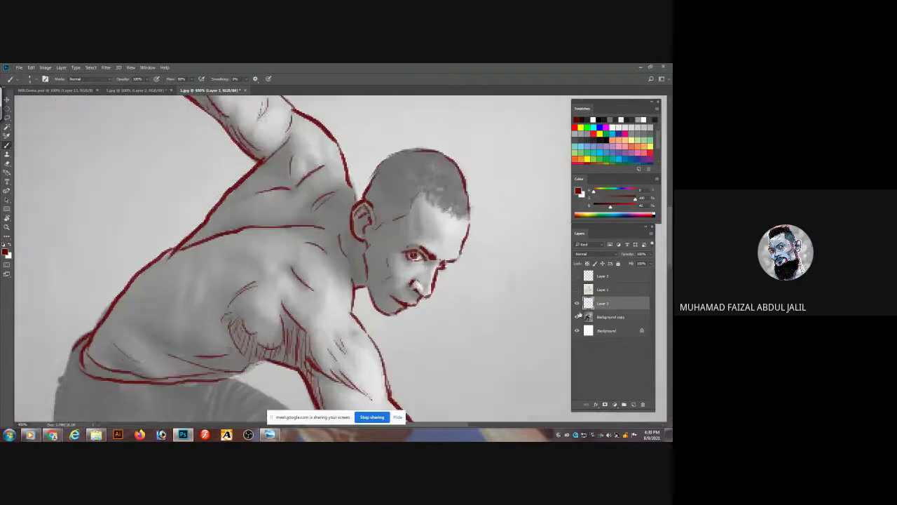
pyautogui.hotkey('ctrl', '0')
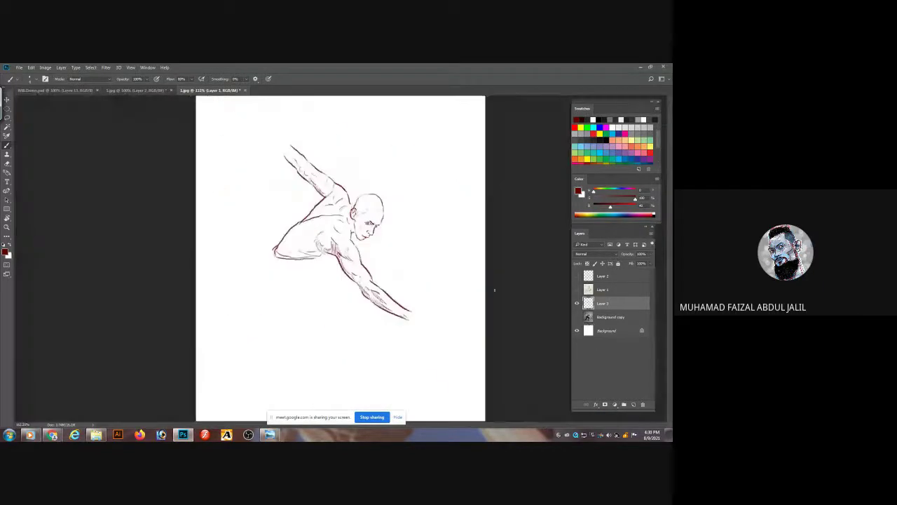
# - Hatch more shadow along the side of the torso next to the armpit and show the reference photo again
pyautogui.keyDown('ctrl'); pyautogui.click(340, 244); pyautogui.keyUp('ctrl')
pyautogui.keyDown('ctrl'); pyautogui.click(340, 243); pyautogui.keyUp('ctrl')
pyautogui.keyDown('ctrl'); pyautogui.click(339, 244); pyautogui.keyUp('ctrl')
pyautogui.moveTo(352, 208); pyautogui.dragTo(337, 273)
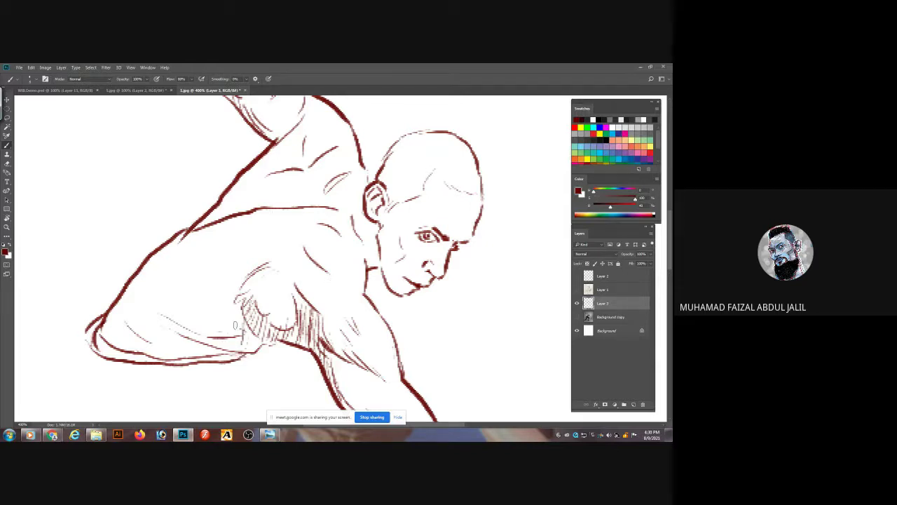
pyautogui.click(577, 316)
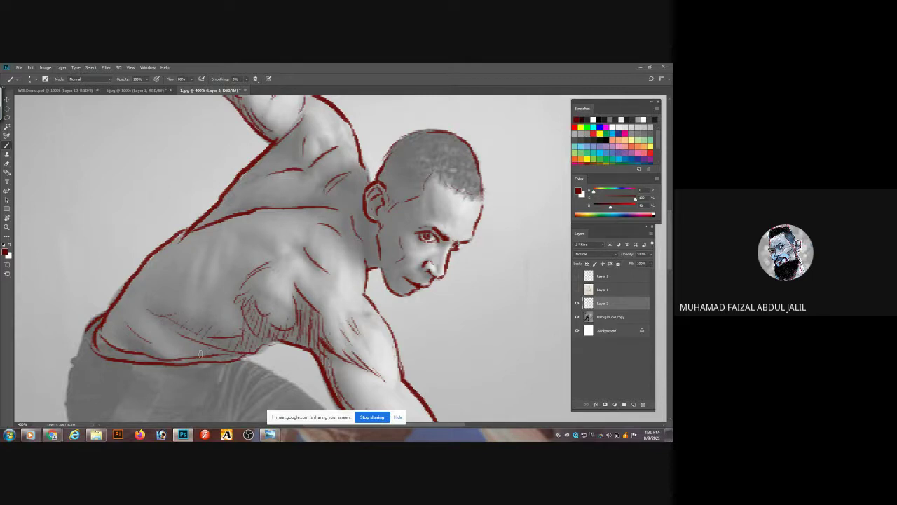
# - Add muscle contour lines on the side of the back and hatch shadow along the waist
pyautogui.moveTo(170, 353); pyautogui.dragTo(211, 350)
pyautogui.moveTo(207, 253); pyautogui.dragTo(159, 301)
pyautogui.moveTo(156, 354); pyautogui.dragTo(265, 348)
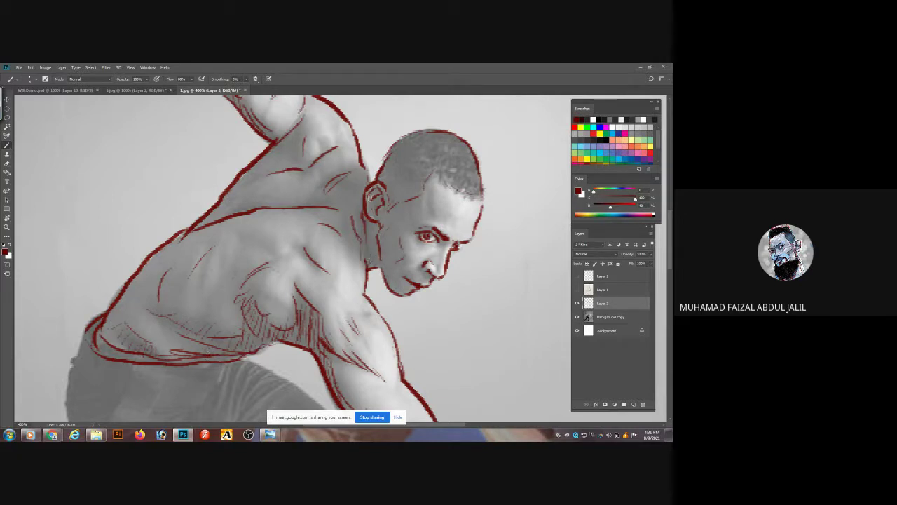
# - Erase the old ear outline and redraw the ear with a tall pointed tip and inner folds
pyautogui.press('e')
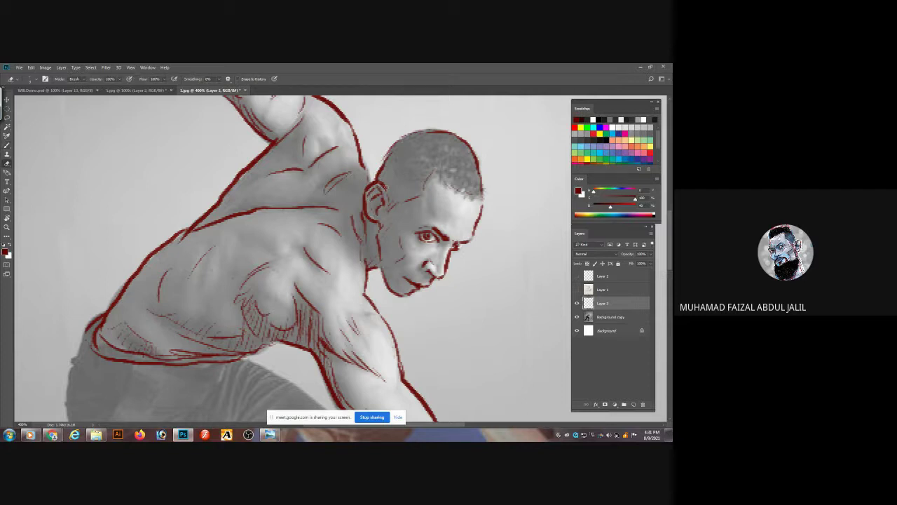
pyautogui.moveTo(373, 184); pyautogui.dragTo(365, 196)
pyautogui.press('b')
pyautogui.moveTo(386, 176); pyautogui.dragTo(382, 185)
pyautogui.scroll(2, 391, 197)
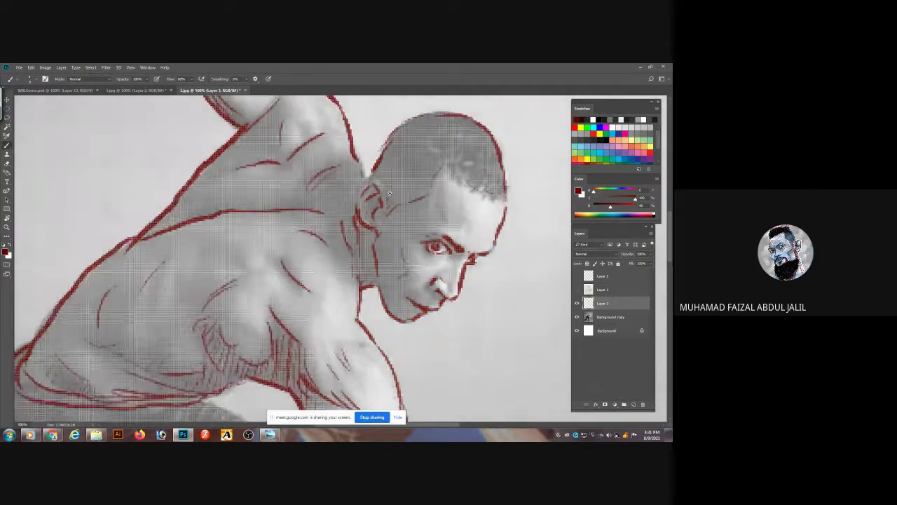
pyautogui.moveTo(386, 198)
pyautogui.mouseDown()
pyautogui.moveTo(367, 153)
pyautogui.moveTo(344, 213)
pyautogui.mouseUp()
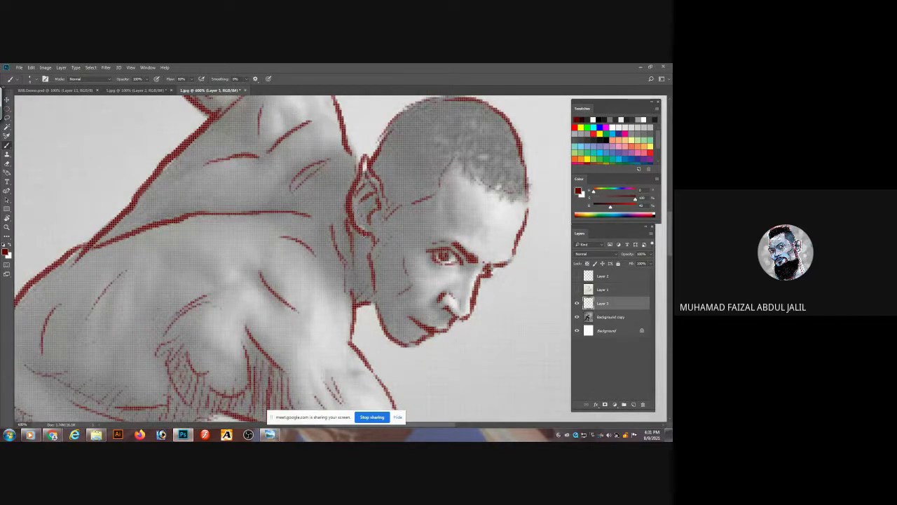
pyautogui.press('e')
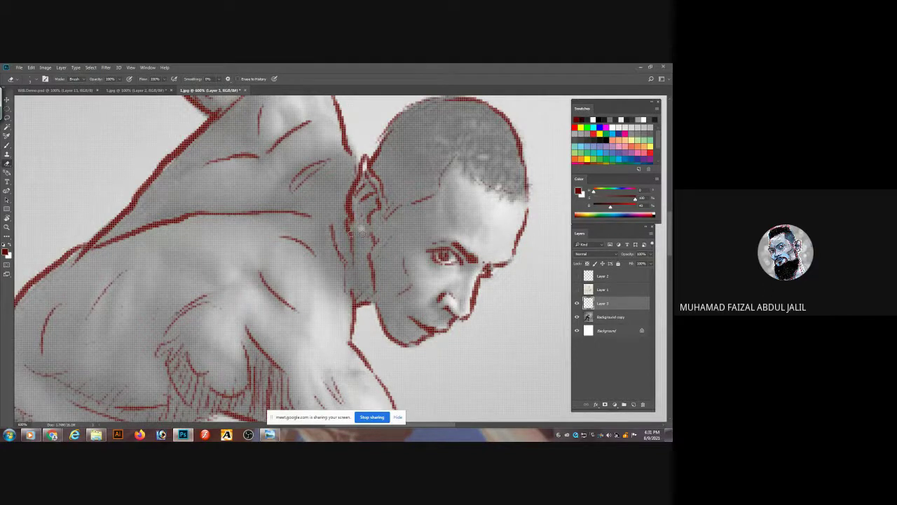
pyautogui.press('b')
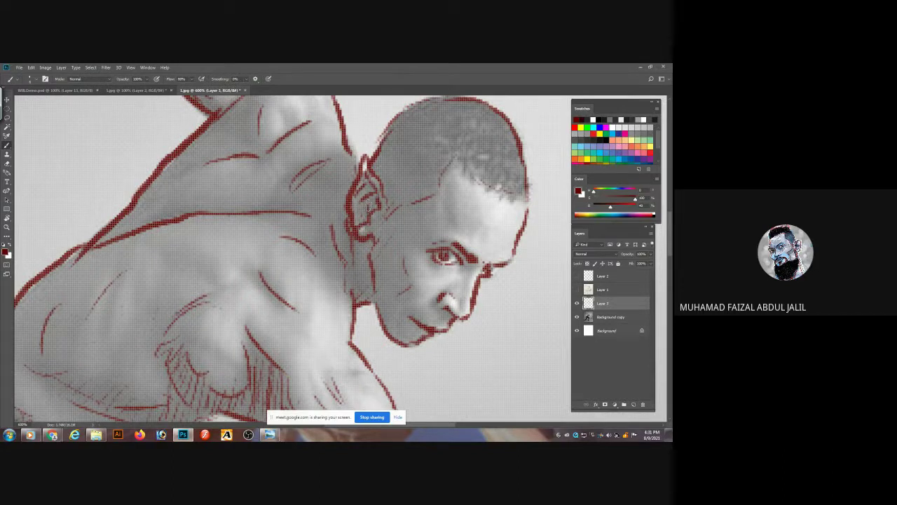
pyautogui.moveTo(379, 198); pyautogui.dragTo(377, 211)
# - Redraw the mouth corner, jaw and chin as a longer, more pointed shape extending below the photo's chin
pyautogui.scroll(-3, 408, 254)
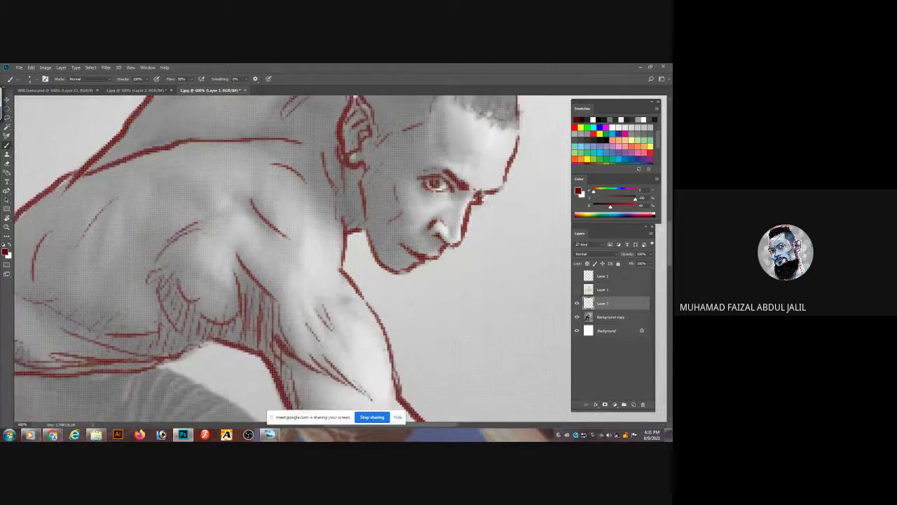
pyautogui.moveTo(393, 240)
pyautogui.mouseDown()
pyautogui.moveTo(410, 251)
pyautogui.moveTo(414, 231)
pyautogui.mouseUp()
pyautogui.press('e')
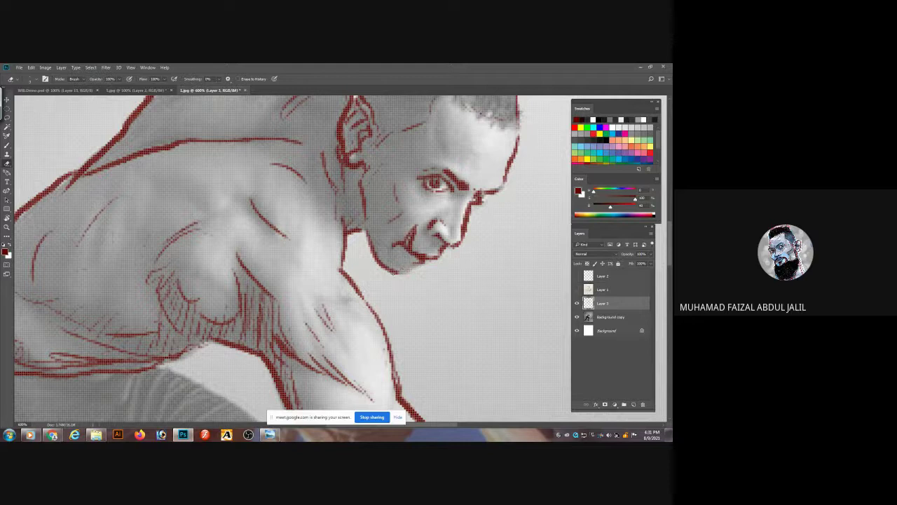
pyautogui.moveTo(397, 272)
pyautogui.mouseDown()
pyautogui.moveTo(378, 263)
pyautogui.moveTo(372, 242)
pyautogui.moveTo(375, 256)
pyautogui.mouseUp()
pyautogui.press('b')
pyautogui.moveTo(361, 224)
pyautogui.mouseDown()
pyautogui.moveTo(382, 272)
pyautogui.moveTo(397, 284)
pyautogui.moveTo(418, 260)
pyautogui.mouseUp()
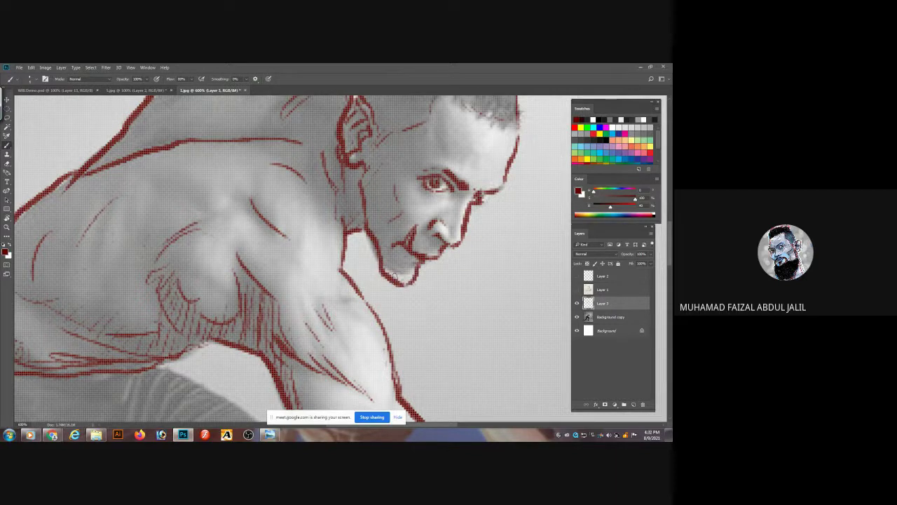
pyautogui.moveTo(412, 261)
pyautogui.mouseDown()
pyautogui.moveTo(400, 254)
pyautogui.moveTo(434, 259)
pyautogui.mouseUp()
# - Erase the traced eye and redraw it with a heavier slanted brow, lid lines and frown creases
pyautogui.moveTo(439, 187); pyautogui.dragTo(427, 201)
pyautogui.press('e')
pyautogui.moveTo(421, 176); pyautogui.dragTo(450, 188)
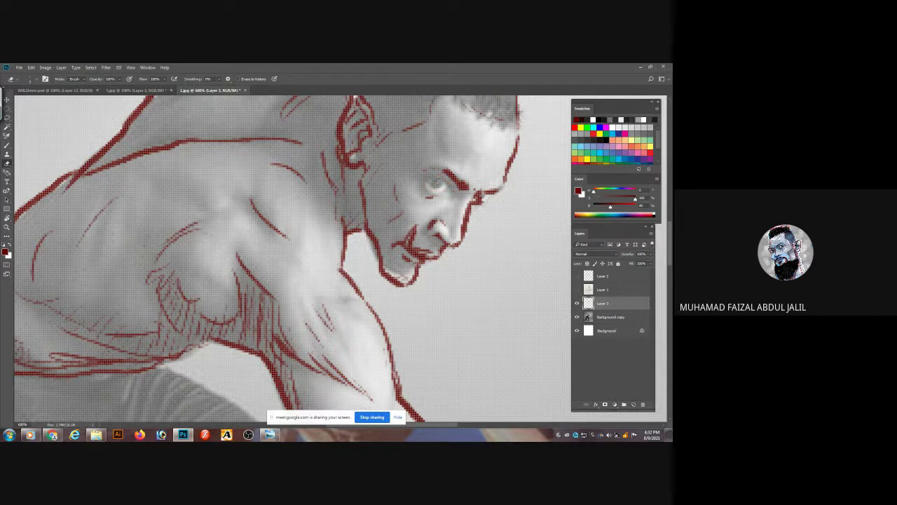
pyautogui.press('b')
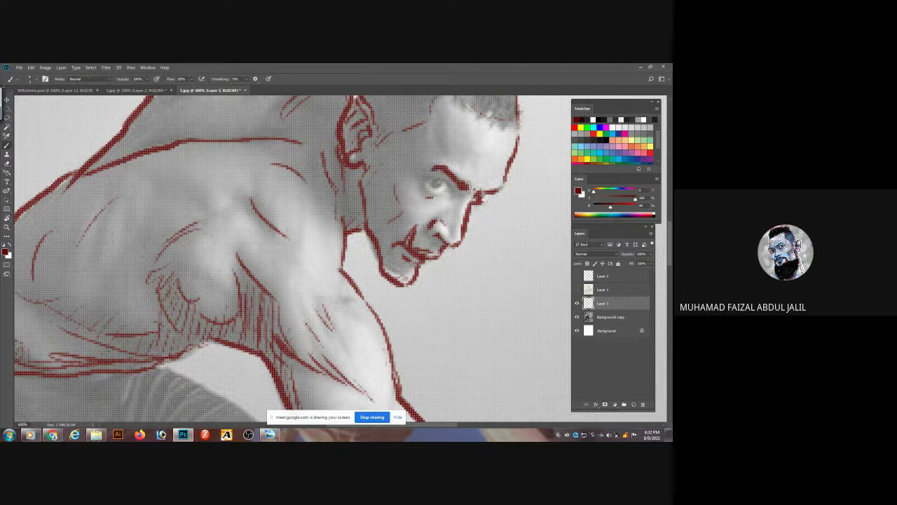
pyautogui.moveTo(468, 187)
pyautogui.mouseDown()
pyautogui.moveTo(477, 177)
pyautogui.moveTo(443, 184)
pyautogui.moveTo(421, 175)
pyautogui.moveTo(451, 188)
pyautogui.moveTo(419, 173)
pyautogui.moveTo(451, 194)
pyautogui.moveTo(458, 190)
pyautogui.moveTo(422, 184)
pyautogui.moveTo(417, 171)
pyautogui.moveTo(441, 187)
pyautogui.moveTo(475, 172)
pyautogui.moveTo(422, 164)
pyautogui.moveTo(427, 151)
pyautogui.mouseUp()
pyautogui.hotkey('ctrl', 'z')
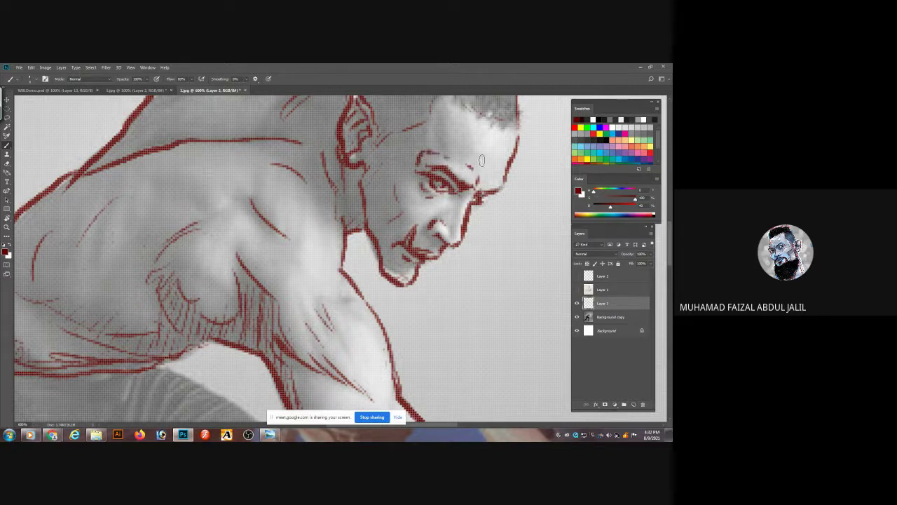
pyautogui.moveTo(483, 175); pyautogui.dragTo(501, 191)
# - Erase the nose's outer contour and redraw the nose bridge, tip and nostril in a more angular shape
pyautogui.moveTo(429, 225); pyautogui.dragTo(437, 240)
pyautogui.press('e')
pyautogui.moveTo(474, 211)
pyautogui.mouseDown()
pyautogui.moveTo(448, 252)
pyautogui.moveTo(462, 241)
pyautogui.mouseUp()
pyautogui.press('b')
pyautogui.moveTo(468, 204)
pyautogui.mouseDown()
pyautogui.moveTo(464, 236)
pyautogui.moveTo(446, 253)
pyautogui.mouseUp()
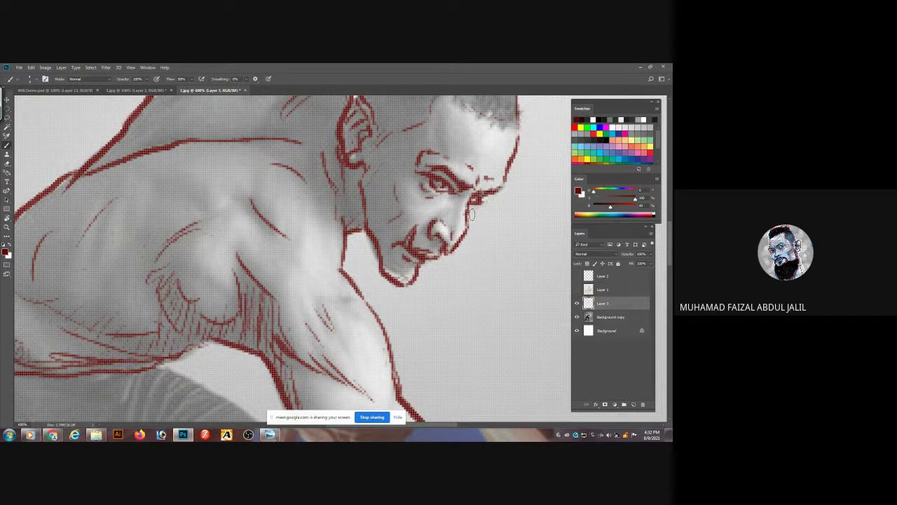
pyautogui.moveTo(476, 201)
pyautogui.mouseDown()
pyautogui.moveTo(471, 214)
pyautogui.moveTo(426, 222)
pyautogui.mouseUp()
# - Hide the reference photo layer and review the line drawing of the whole figure
pyautogui.scroll(-1, 424, 138)
pyautogui.hotkey('ctrl', '0')
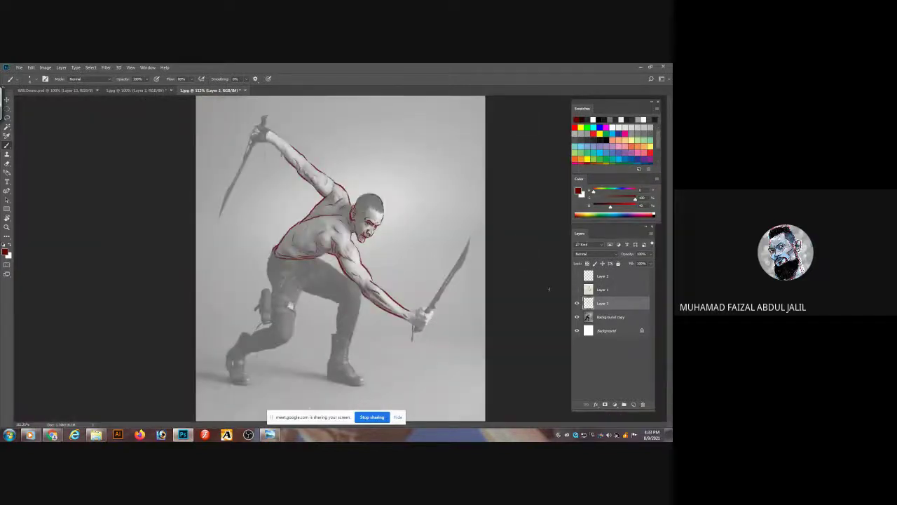
pyautogui.click(577, 317)
pyautogui.scroll(3, 376, 253)
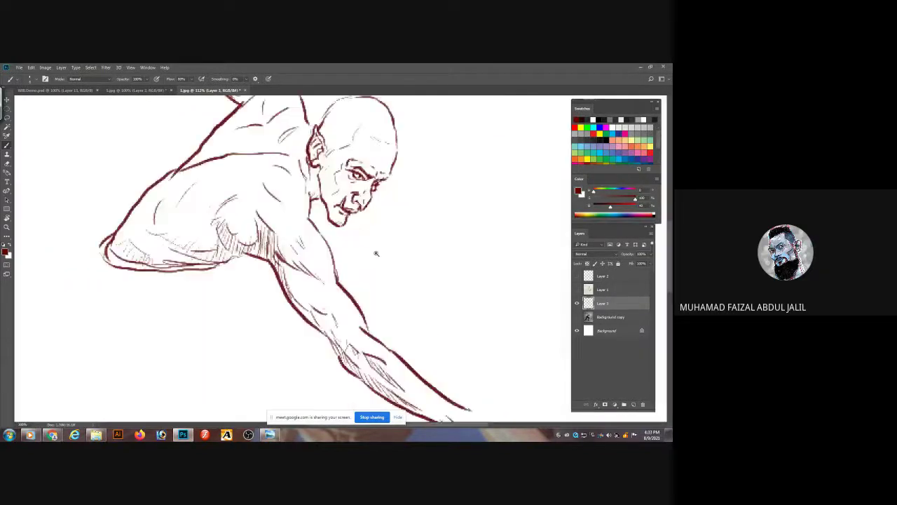
pyautogui.scroll(1, 376, 254)
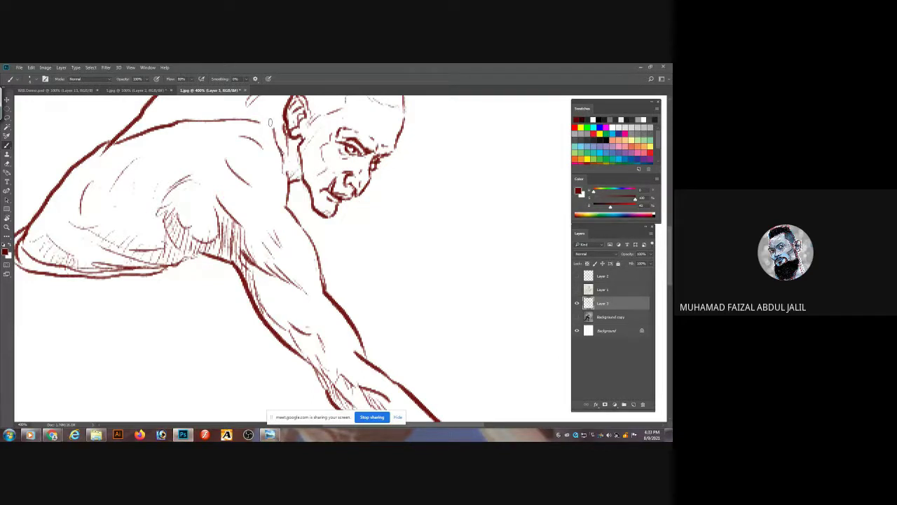
pyautogui.hotkey('ctrl', '-')
pyautogui.hotkey('ctrl', '0')
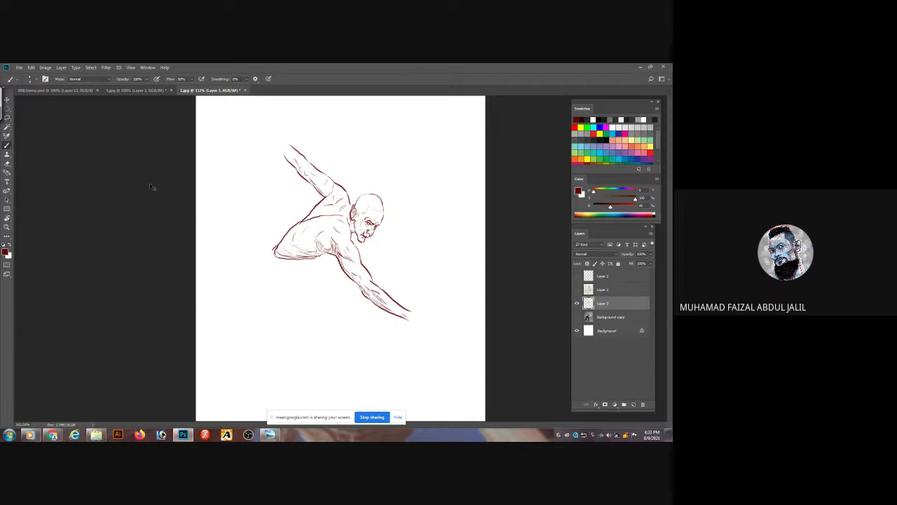
# - Erase the top of the skull outline and sketch spiky mohawk strands along the crown
pyautogui.scroll(3, 397, 203)
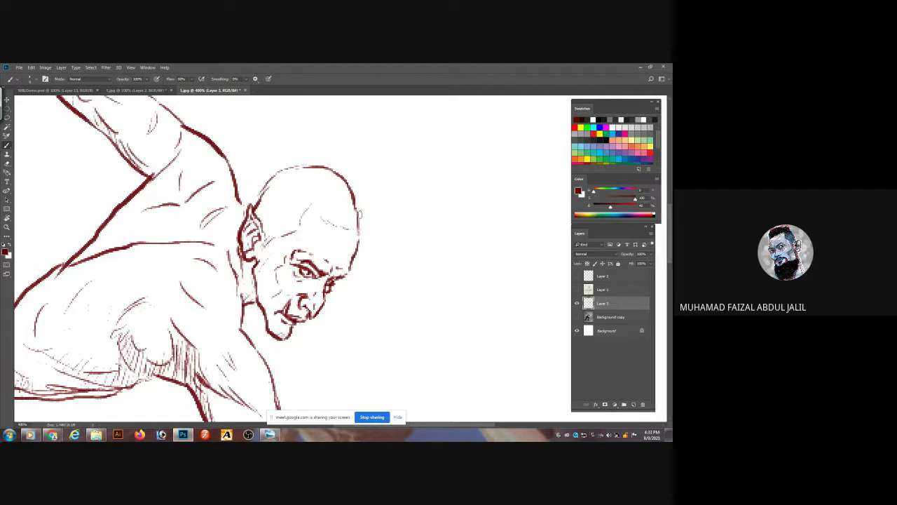
pyautogui.press('e')
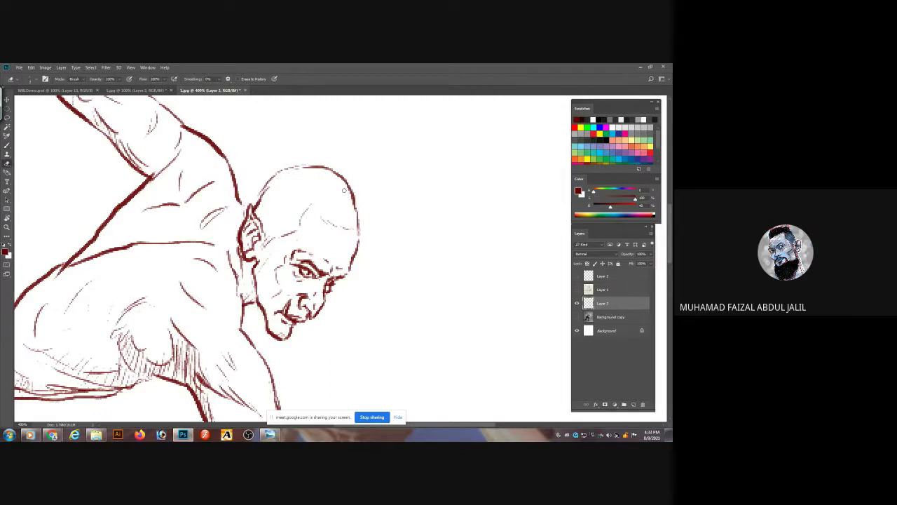
pyautogui.moveTo(356, 201)
pyautogui.mouseDown()
pyautogui.moveTo(358, 211)
pyautogui.moveTo(348, 183)
pyautogui.moveTo(289, 169)
pyautogui.mouseUp()
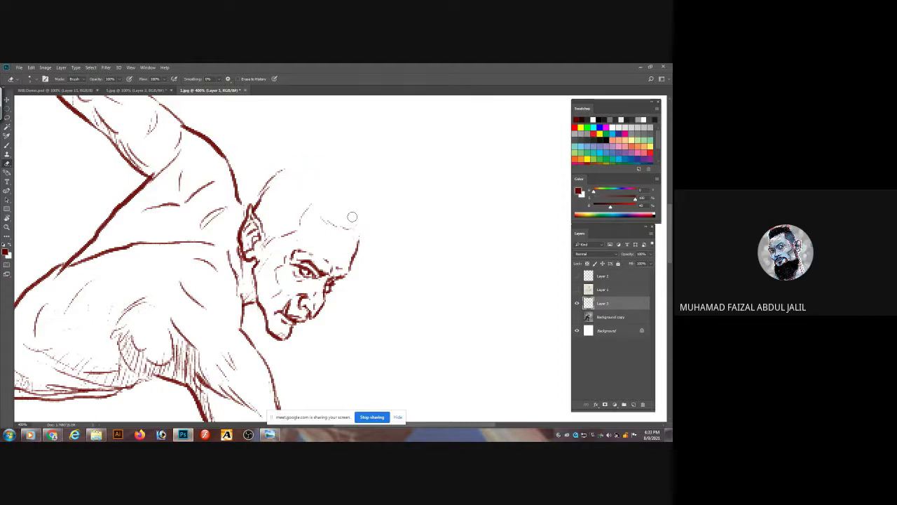
pyautogui.press('b')
pyautogui.moveTo(358, 244)
pyautogui.mouseDown()
pyautogui.moveTo(368, 190)
pyautogui.moveTo(356, 136)
pyautogui.mouseUp()
pyautogui.moveTo(357, 167)
pyautogui.mouseDown()
pyautogui.moveTo(344, 131)
pyautogui.moveTo(321, 124)
pyautogui.mouseUp()
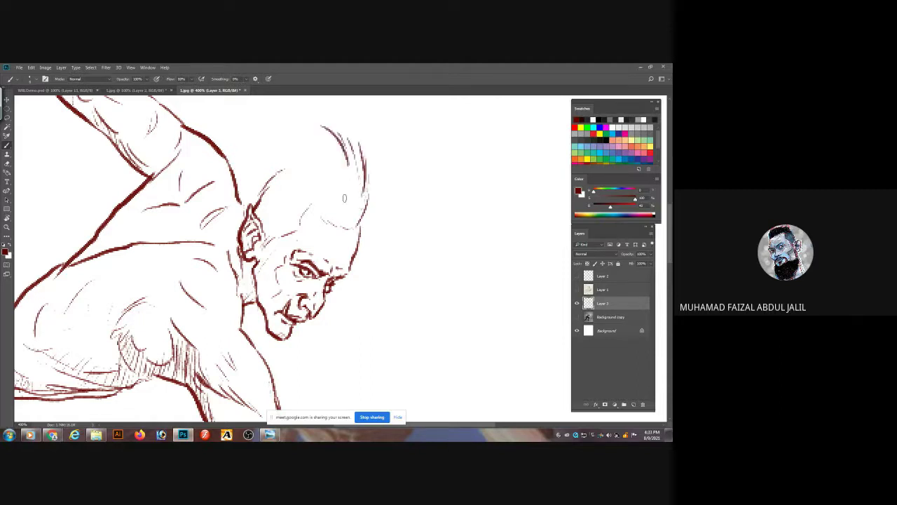
pyautogui.moveTo(356, 225)
pyautogui.mouseDown()
pyautogui.moveTo(389, 209)
pyautogui.moveTo(384, 219)
pyautogui.moveTo(378, 175)
pyautogui.moveTo(372, 181)
pyautogui.moveTo(321, 132)
pyautogui.mouseUp()
pyautogui.moveTo(335, 153)
pyautogui.mouseDown()
pyautogui.moveTo(303, 126)
pyautogui.moveTo(323, 152)
pyautogui.moveTo(282, 136)
pyautogui.moveTo(310, 145)
pyautogui.moveTo(270, 148)
pyautogui.moveTo(265, 174)
pyautogui.moveTo(293, 159)
pyautogui.moveTo(261, 173)
pyautogui.mouseUp()
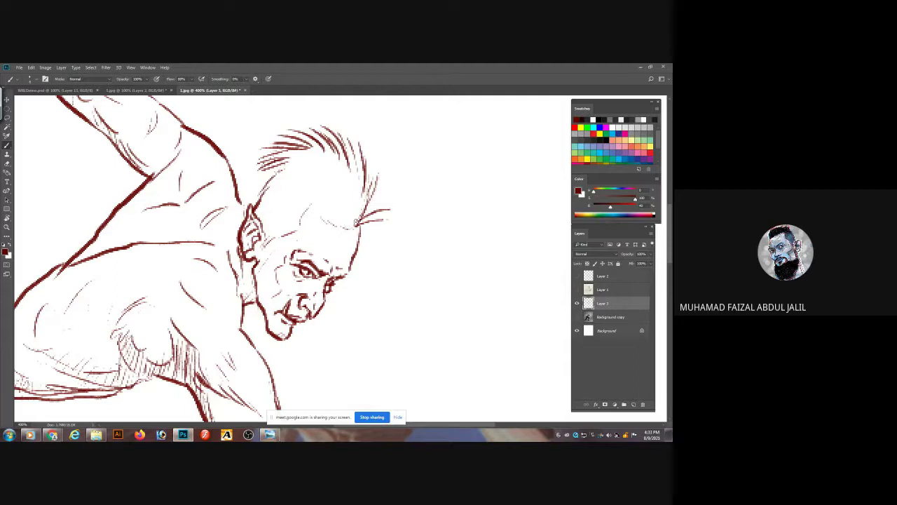
# - Add strands at the front of the mohawk and along its base across the side of the head
pyautogui.moveTo(363, 203); pyautogui.dragTo(366, 184)
pyautogui.moveTo(364, 194)
pyautogui.mouseDown()
pyautogui.moveTo(365, 172)
pyautogui.moveTo(349, 139)
pyautogui.mouseUp()
pyautogui.moveTo(346, 216)
pyautogui.mouseDown()
pyautogui.moveTo(355, 191)
pyautogui.moveTo(345, 224)
pyautogui.moveTo(353, 206)
pyautogui.moveTo(324, 168)
pyautogui.mouseUp()
pyautogui.moveTo(323, 201)
pyautogui.mouseDown()
pyautogui.moveTo(316, 172)
pyautogui.moveTo(287, 159)
pyautogui.mouseUp()
pyautogui.moveTo(296, 174); pyautogui.dragTo(280, 164)
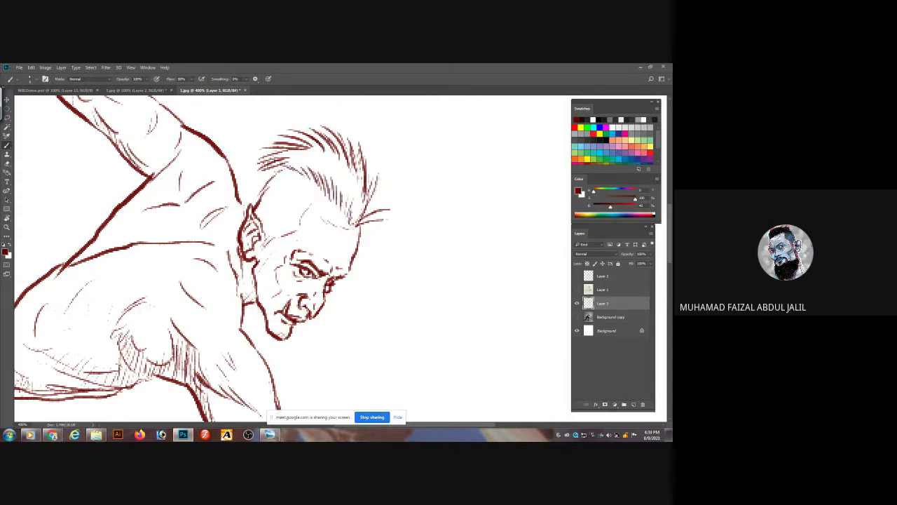
pyautogui.moveTo(346, 206)
pyautogui.mouseDown()
pyautogui.moveTo(337, 156)
pyautogui.moveTo(353, 186)
pyautogui.mouseUp()
# - Erase the old hairline on the forehead, then draw a temple line and more strands in the rear mohawk
pyautogui.press('e')
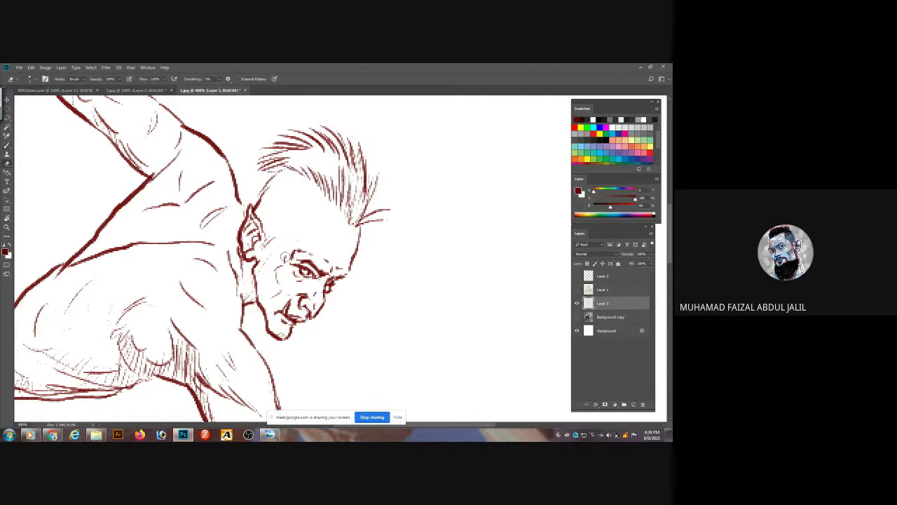
pyautogui.press('v')
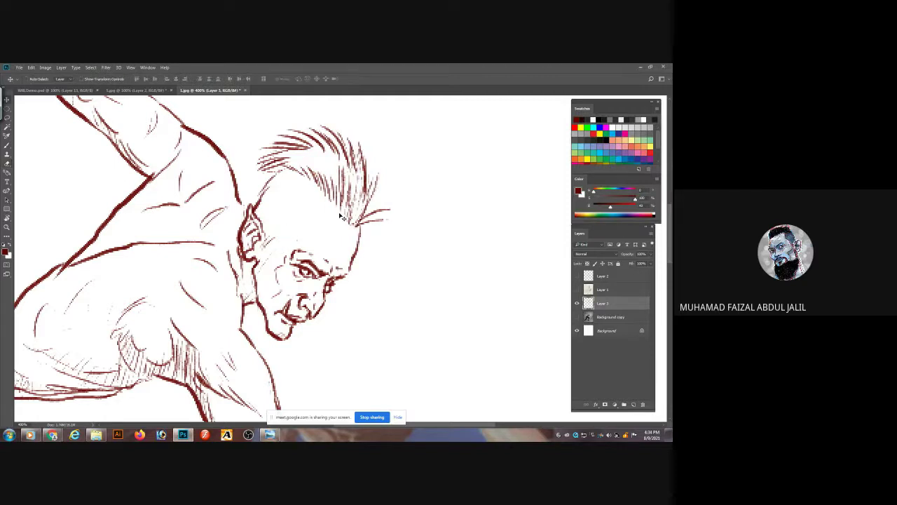
pyautogui.press('b')
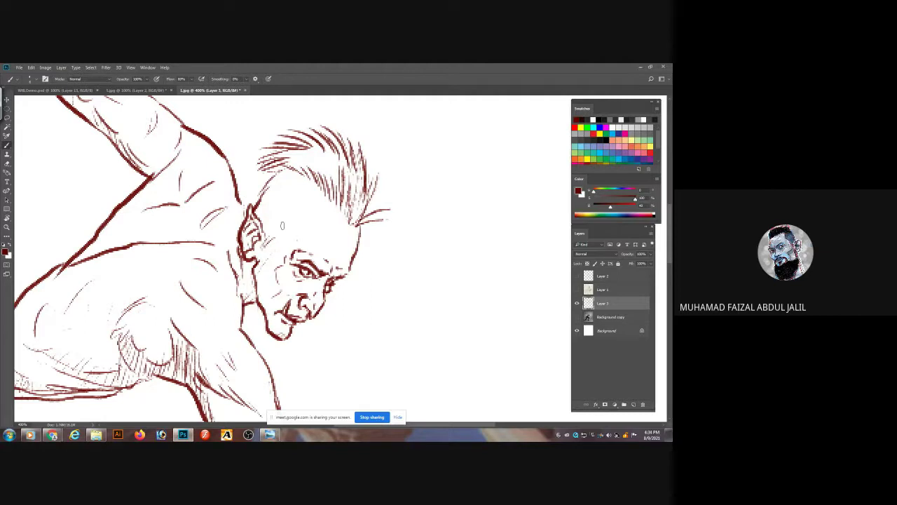
pyautogui.moveTo(293, 220)
pyautogui.mouseDown()
pyautogui.moveTo(306, 185)
pyautogui.moveTo(299, 196)
pyautogui.moveTo(339, 219)
pyautogui.moveTo(322, 157)
pyautogui.mouseUp()
pyautogui.moveTo(324, 182)
pyautogui.mouseDown()
pyautogui.moveTo(318, 157)
pyautogui.moveTo(297, 148)
pyautogui.mouseUp()
pyautogui.moveTo(304, 169)
pyautogui.mouseDown()
pyautogui.moveTo(295, 148)
pyautogui.moveTo(296, 158)
pyautogui.mouseUp()
pyautogui.moveTo(306, 178); pyautogui.dragTo(279, 159)
pyautogui.moveTo(321, 170)
pyautogui.mouseDown()
pyautogui.moveTo(308, 146)
pyautogui.moveTo(322, 156)
pyautogui.moveTo(300, 139)
pyautogui.mouseUp()
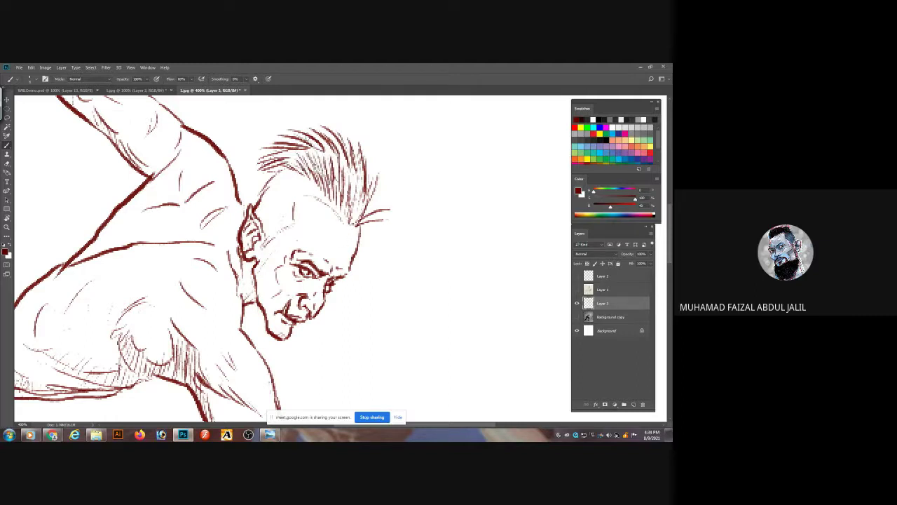
# - Fill the middle and front of the mohawk with dense overlapping hair strokes
pyautogui.moveTo(335, 163); pyautogui.dragTo(320, 139)
pyautogui.moveTo(345, 178); pyautogui.dragTo(341, 144)
pyautogui.moveTo(360, 204)
pyautogui.mouseDown()
pyautogui.moveTo(351, 158)
pyautogui.moveTo(360, 202)
pyautogui.moveTo(343, 192)
pyautogui.moveTo(334, 165)
pyautogui.mouseUp()
pyautogui.moveTo(335, 195)
pyautogui.mouseDown()
pyautogui.moveTo(328, 169)
pyautogui.moveTo(269, 157)
pyautogui.moveTo(259, 170)
pyautogui.moveTo(280, 162)
pyautogui.mouseUp()
pyautogui.moveTo(304, 164)
pyautogui.mouseDown()
pyautogui.moveTo(277, 159)
pyautogui.moveTo(279, 150)
pyautogui.mouseUp()
pyautogui.moveTo(348, 171); pyautogui.dragTo(340, 159)
pyautogui.moveTo(358, 179); pyautogui.dragTo(354, 168)
pyautogui.moveTo(358, 202); pyautogui.dragTo(361, 164)
pyautogui.moveTo(358, 151); pyautogui.dragTo(354, 137)
pyautogui.moveTo(360, 183); pyautogui.dragTo(354, 137)
pyautogui.moveTo(365, 202)
pyautogui.mouseDown()
pyautogui.moveTo(361, 172)
pyautogui.moveTo(376, 160)
pyautogui.moveTo(300, 135)
pyautogui.mouseUp()
pyautogui.moveTo(324, 183)
pyautogui.mouseDown()
pyautogui.moveTo(315, 154)
pyautogui.moveTo(303, 160)
pyautogui.mouseUp()
# - Add hair spikes projecting over the forehead and darken the inner part of the mohawk
pyautogui.moveTo(358, 206)
pyautogui.mouseDown()
pyautogui.moveTo(353, 192)
pyautogui.moveTo(378, 188)
pyautogui.mouseUp()
pyautogui.moveTo(363, 210)
pyautogui.mouseDown()
pyautogui.moveTo(388, 190)
pyautogui.moveTo(398, 204)
pyautogui.moveTo(383, 178)
pyautogui.mouseUp()
pyautogui.moveTo(359, 214); pyautogui.dragTo(345, 166)
pyautogui.moveTo(348, 178)
pyautogui.mouseDown()
pyautogui.moveTo(339, 158)
pyautogui.moveTo(328, 158)
pyautogui.mouseUp()
pyautogui.moveTo(334, 178)
pyautogui.mouseDown()
pyautogui.moveTo(322, 153)
pyautogui.moveTo(310, 157)
pyautogui.mouseUp()
pyautogui.moveTo(310, 164)
pyautogui.mouseDown()
pyautogui.moveTo(301, 150)
pyautogui.moveTo(328, 146)
pyautogui.mouseUp()
pyautogui.moveTo(327, 173); pyautogui.dragTo(320, 146)
pyautogui.moveTo(324, 167)
pyautogui.mouseDown()
pyautogui.moveTo(316, 146)
pyautogui.moveTo(307, 157)
pyautogui.mouseUp()
pyautogui.moveTo(302, 169); pyautogui.dragTo(284, 159)
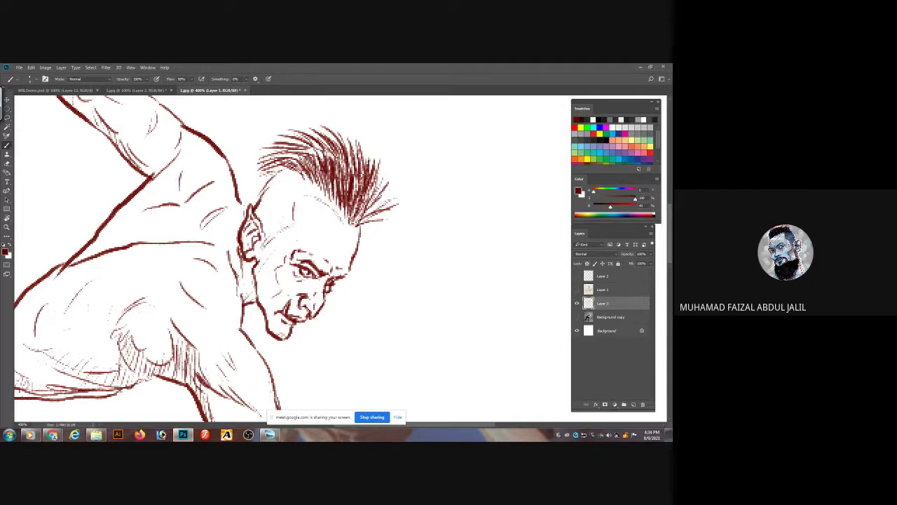
# - Finish the mohawk with extra strands at its front and back ends and check the whole figure
pyautogui.moveTo(368, 208); pyautogui.dragTo(386, 185)
pyautogui.moveTo(311, 162); pyautogui.dragTo(286, 155)
pyautogui.moveTo(281, 159); pyautogui.dragTo(270, 155)
pyautogui.moveTo(359, 223)
pyautogui.mouseDown()
pyautogui.moveTo(395, 200)
pyautogui.moveTo(343, 165)
pyautogui.mouseUp()
pyautogui.moveTo(335, 173); pyautogui.dragTo(317, 147)
pyautogui.moveTo(329, 159); pyautogui.dragTo(293, 142)
pyautogui.hotkey('ctrl', '1')
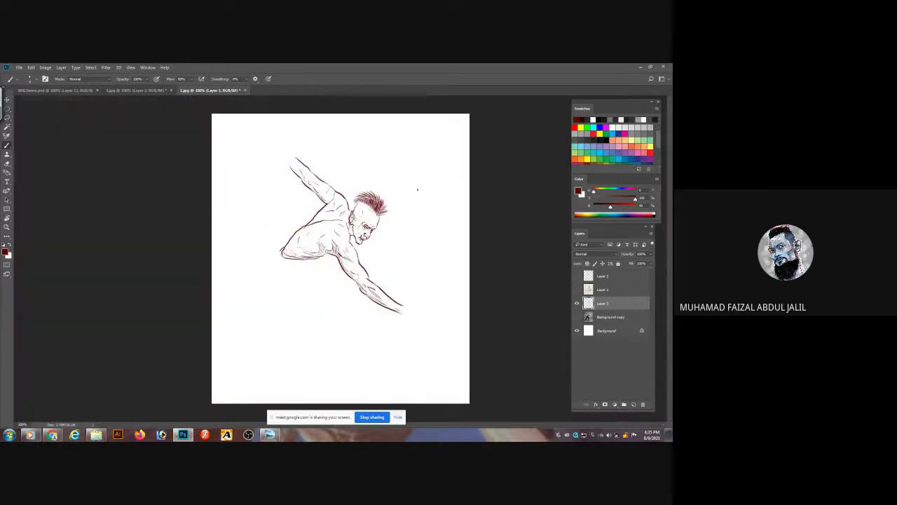
# - Draw two small horns on the forehead, one on the profile edge and one above the near eyebrow
pyautogui.scroll(3, 373, 228)
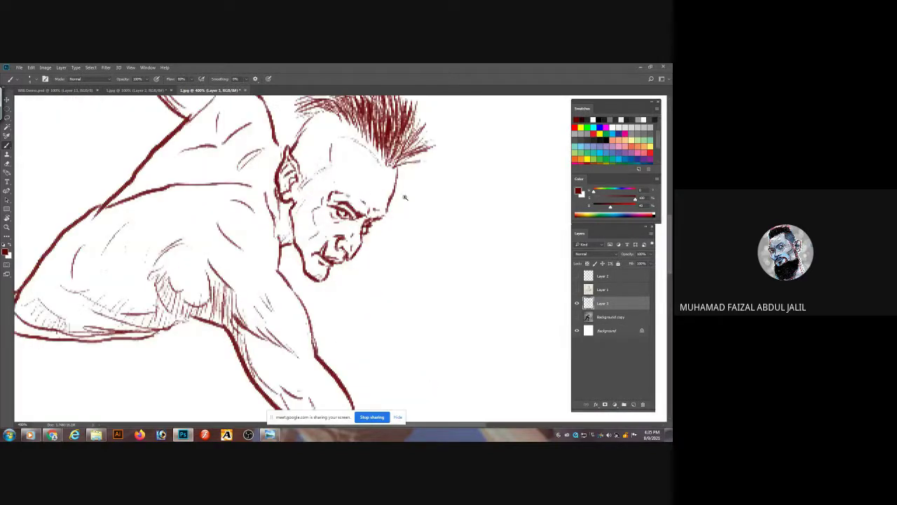
pyautogui.click(406, 197)
pyautogui.click(408, 196)
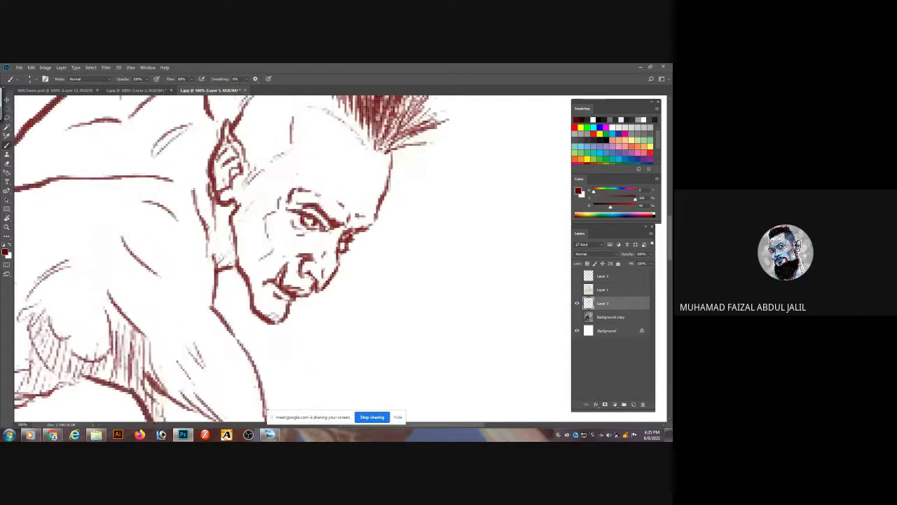
pyautogui.moveTo(394, 190)
pyautogui.mouseDown()
pyautogui.moveTo(403, 199)
pyautogui.moveTo(382, 203)
pyautogui.mouseUp()
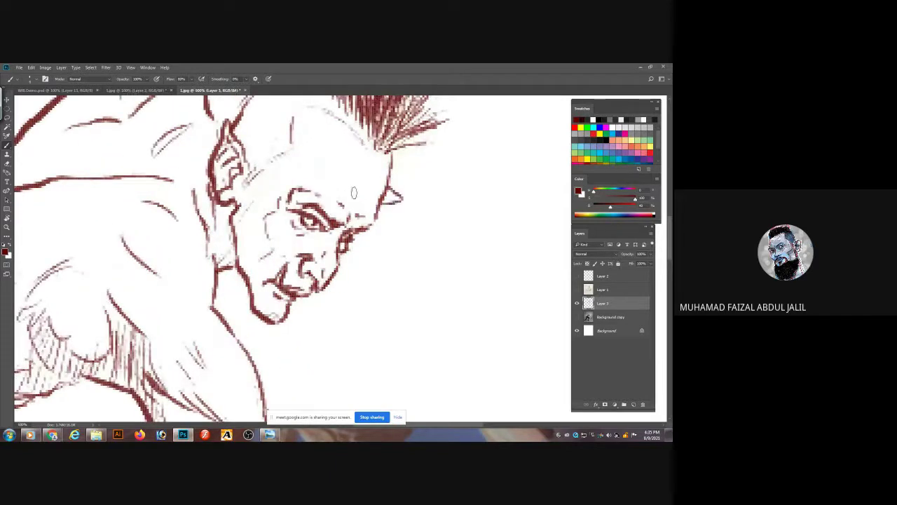
pyautogui.moveTo(331, 169)
pyautogui.mouseDown()
pyautogui.moveTo(353, 172)
pyautogui.moveTo(332, 184)
pyautogui.moveTo(322, 174)
pyautogui.mouseUp()
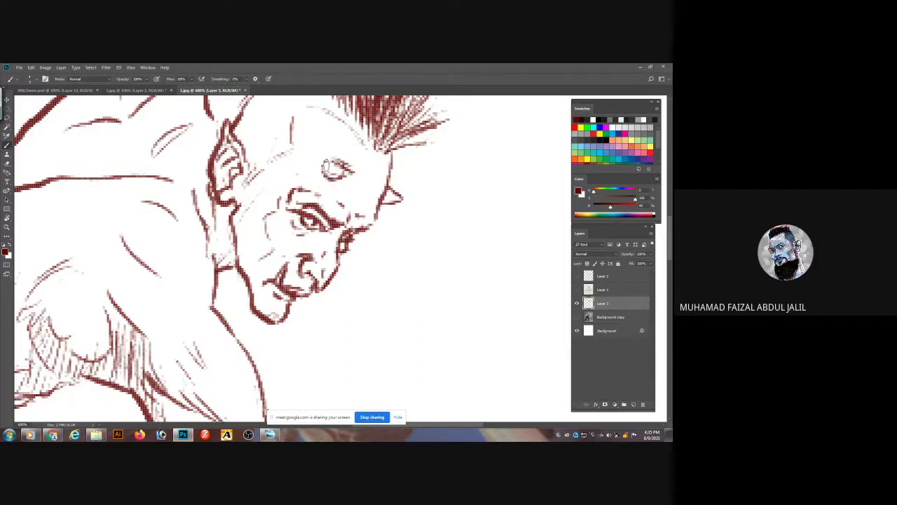
pyautogui.moveTo(327, 157)
pyautogui.mouseDown()
pyautogui.moveTo(345, 161)
pyautogui.moveTo(350, 178)
pyautogui.mouseUp()
pyautogui.moveTo(322, 179)
pyautogui.mouseDown()
pyautogui.moveTo(445, 237)
pyautogui.moveTo(409, 129)
pyautogui.mouseUp()
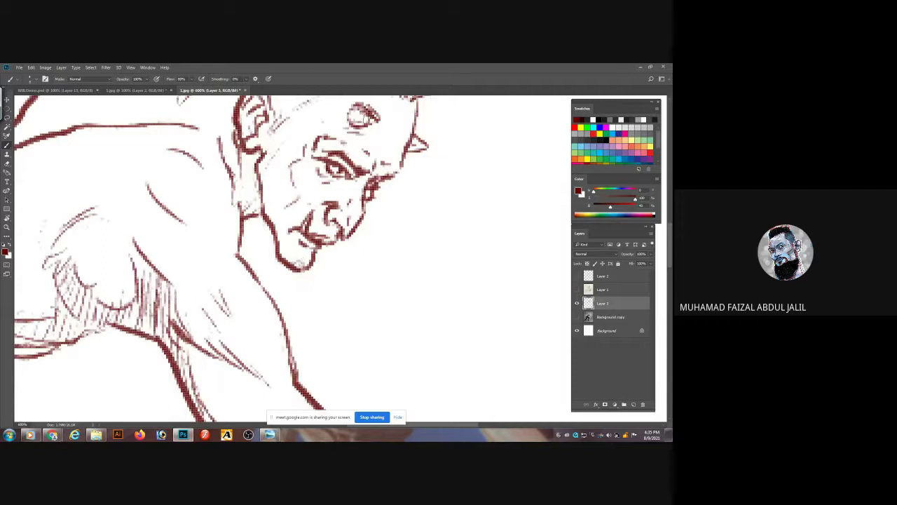
pyautogui.hotkey('ctrl', '1')
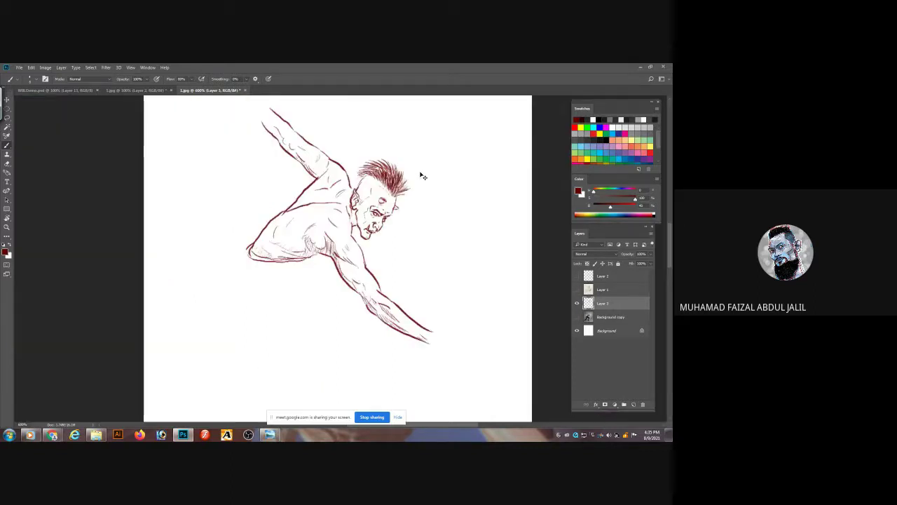
# - Strengthen the outline at the back of the head and darken the lower inner edge of the near ear
pyautogui.keyDown('ctrl'); pyautogui.click(365, 232); pyautogui.keyUp('ctrl')
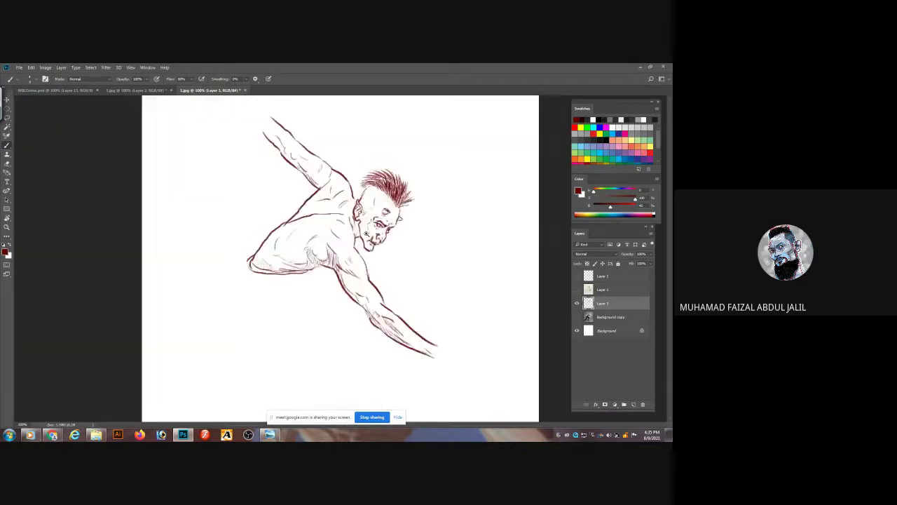
pyautogui.moveTo(312, 233)
pyautogui.mouseDown()
pyautogui.moveTo(307, 238)
pyautogui.moveTo(301, 200)
pyautogui.mouseUp()
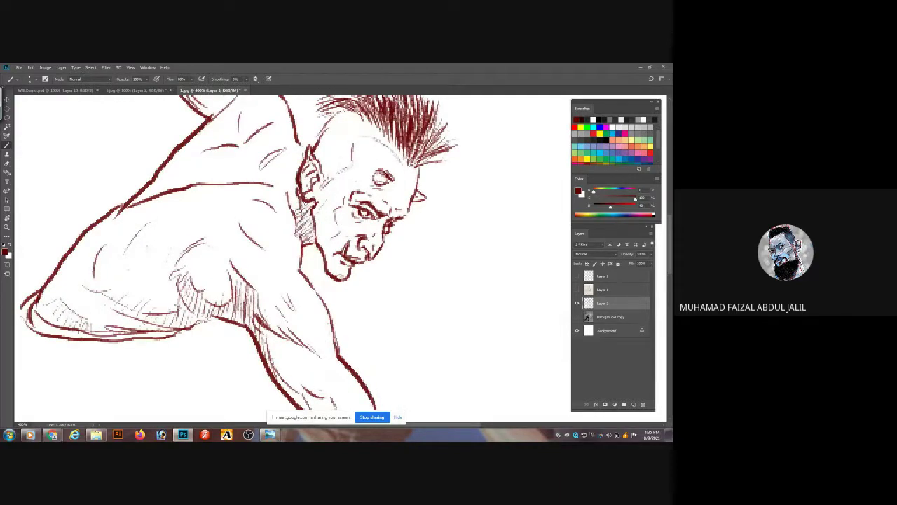
pyautogui.hotkey('ctrl', '-')
pyautogui.hotkey('ctrl', '-')
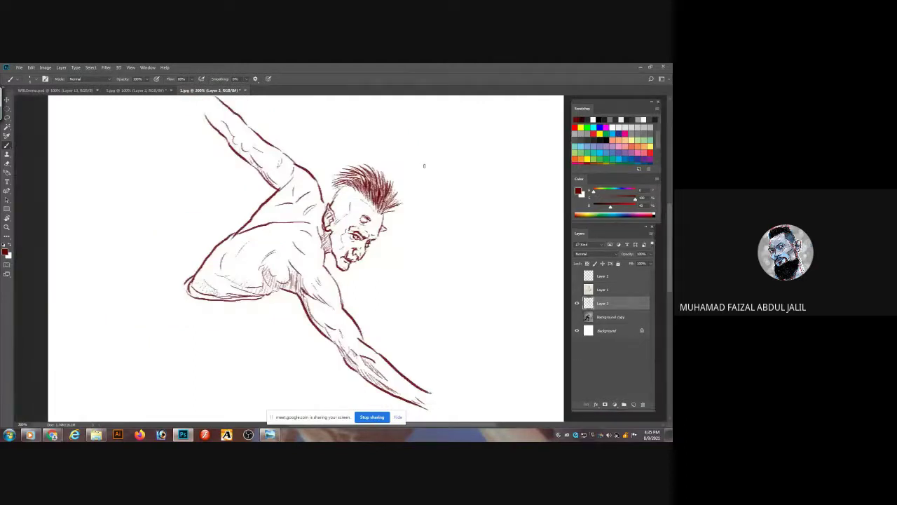
pyautogui.hotkey('ctrl', '+')
pyautogui.hotkey('ctrl', '+')
pyautogui.hotkey('ctrl', '+')
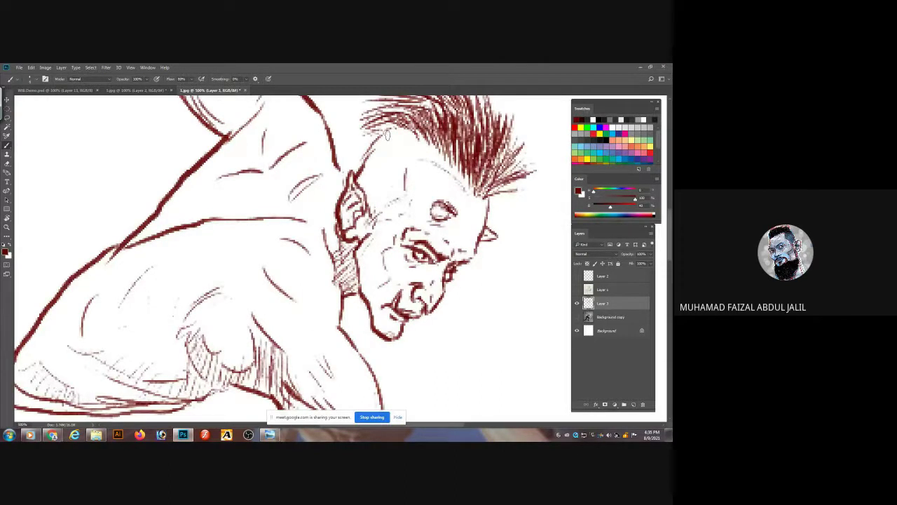
pyautogui.moveTo(389, 133); pyautogui.dragTo(366, 166)
pyautogui.moveTo(353, 221); pyautogui.dragTo(346, 228)
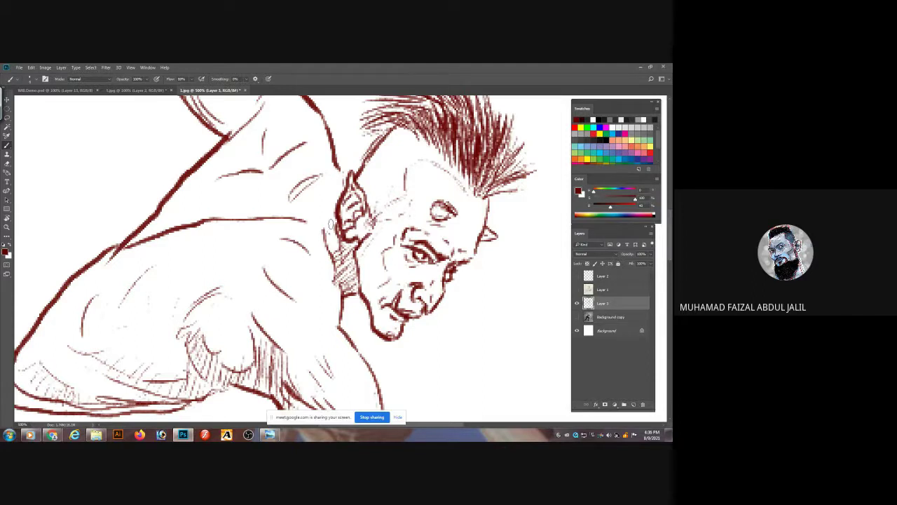
# - Show the reference photo under the line drawing and hatch the shadow along the near cheek and jaw
pyautogui.click(576, 317)
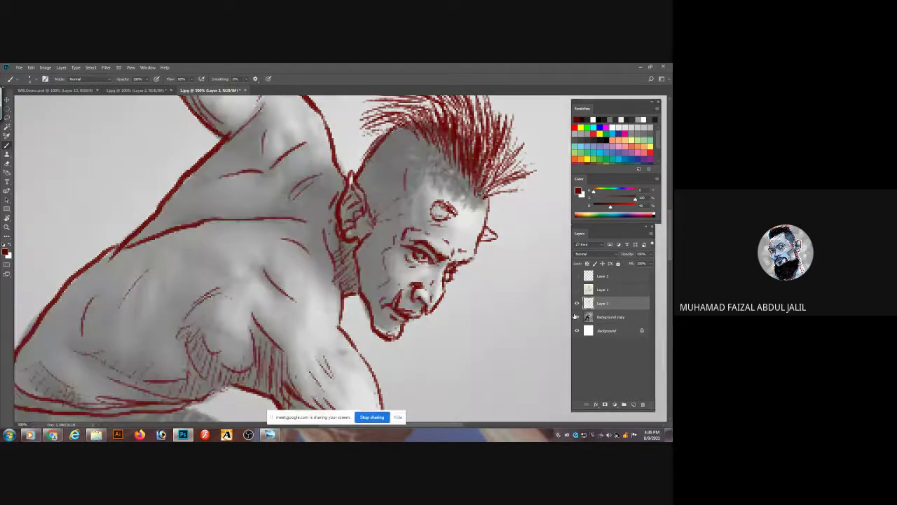
pyautogui.click(577, 305)
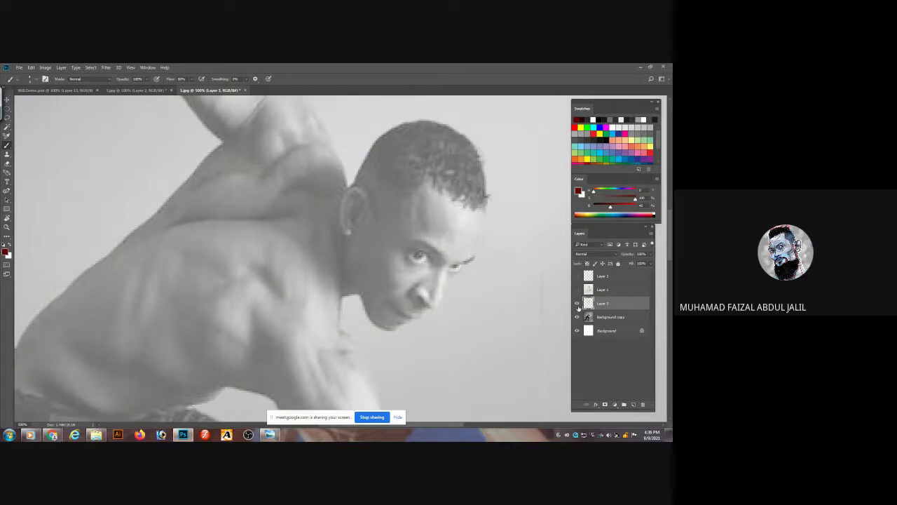
pyautogui.click(576, 304)
pyautogui.moveTo(379, 328)
pyautogui.mouseDown()
pyautogui.moveTo(390, 317)
pyautogui.moveTo(385, 261)
pyautogui.mouseUp()
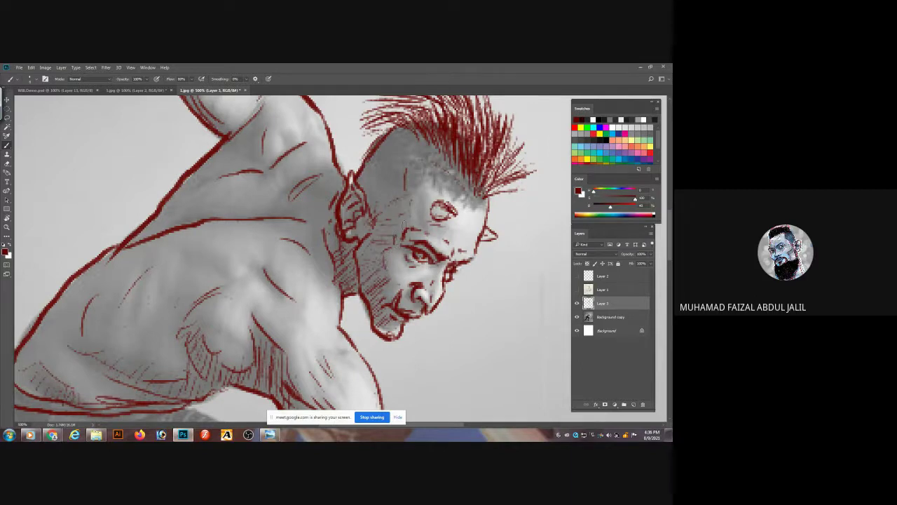
# - Hatch the temple and shaved side of the head, and darken the near eye and inner ear
pyautogui.moveTo(384, 220)
pyautogui.mouseDown()
pyautogui.moveTo(413, 197)
pyautogui.moveTo(369, 185)
pyautogui.moveTo(420, 140)
pyautogui.moveTo(468, 185)
pyautogui.moveTo(467, 197)
pyautogui.mouseUp()
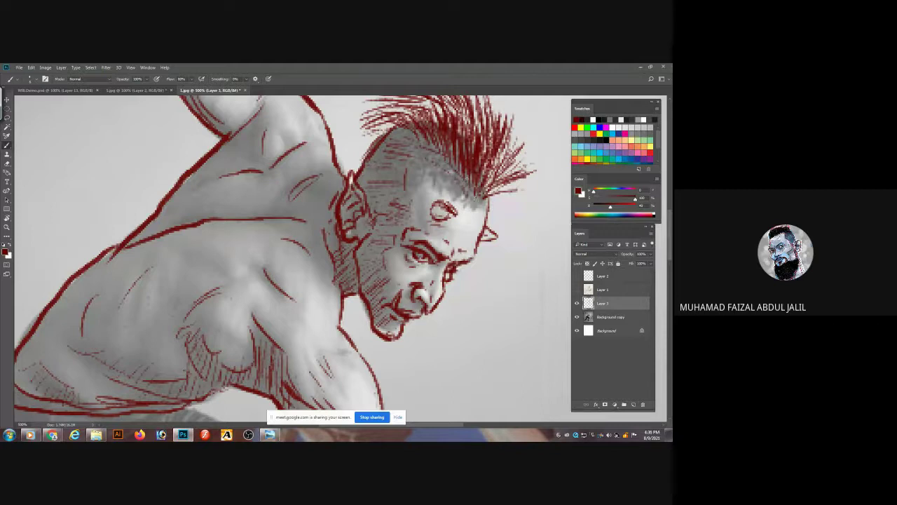
pyautogui.moveTo(423, 248); pyautogui.dragTo(433, 260)
pyautogui.moveTo(356, 231); pyautogui.dragTo(364, 229)
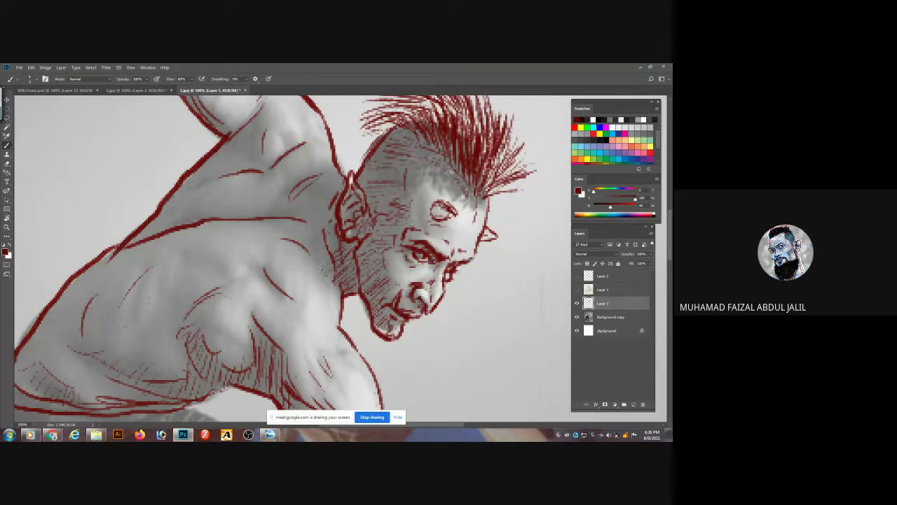
# - Hatch the shadows on the neck and upper back, from behind the ear across to the far edge of the back
pyautogui.moveTo(309, 248); pyautogui.dragTo(319, 259)
pyautogui.moveTo(317, 240)
pyautogui.mouseDown()
pyautogui.moveTo(330, 247)
pyautogui.moveTo(303, 238)
pyautogui.moveTo(323, 208)
pyautogui.moveTo(313, 198)
pyautogui.mouseUp()
pyautogui.moveTo(327, 190); pyautogui.dragTo(344, 181)
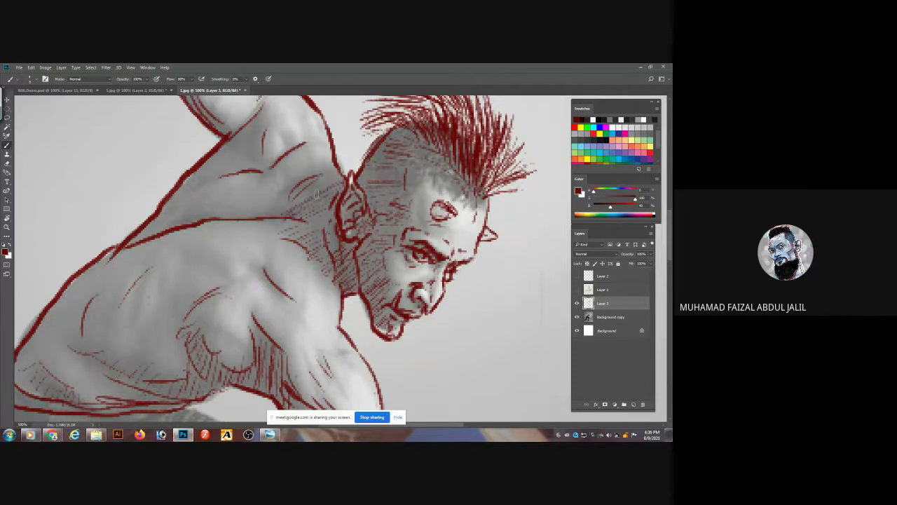
pyautogui.moveTo(264, 209); pyautogui.dragTo(301, 181)
pyautogui.moveTo(272, 212); pyautogui.dragTo(290, 200)
pyautogui.moveTo(189, 218); pyautogui.dragTo(140, 236)
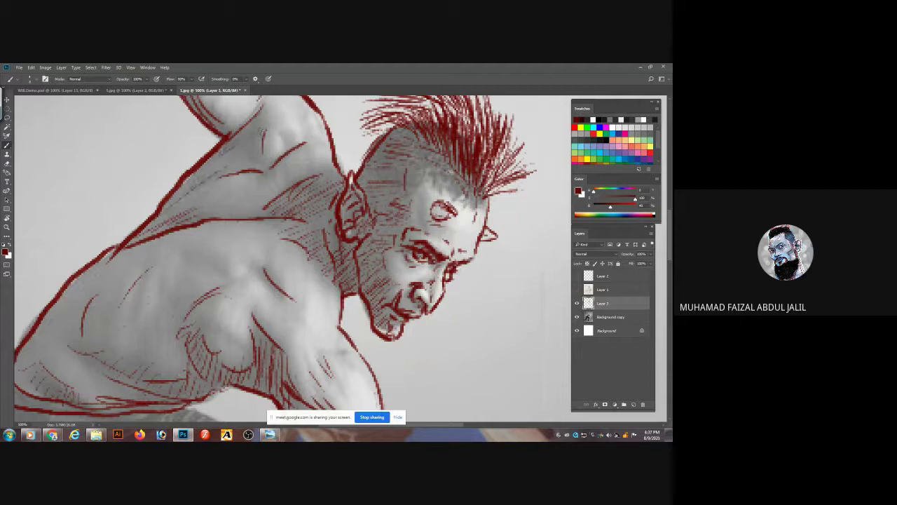
# - Hatch the hollow below the raised shoulder and darken the neck shadow under the ear and jaw
pyautogui.moveTo(263, 132)
pyautogui.mouseDown()
pyautogui.moveTo(235, 151)
pyautogui.moveTo(239, 161)
pyautogui.moveTo(290, 181)
pyautogui.mouseUp()
pyautogui.moveTo(328, 210)
pyautogui.mouseDown()
pyautogui.moveTo(305, 223)
pyautogui.moveTo(337, 245)
pyautogui.mouseUp()
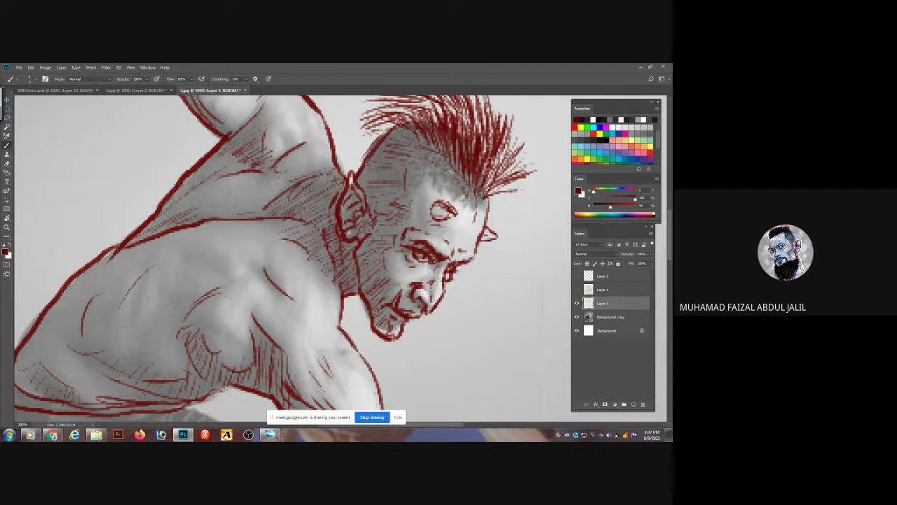
pyautogui.moveTo(343, 253); pyautogui.dragTo(347, 293)
# - Hide the reference photo and examine the hatched line drawing on white
pyautogui.hotkey('ctrl', '0')
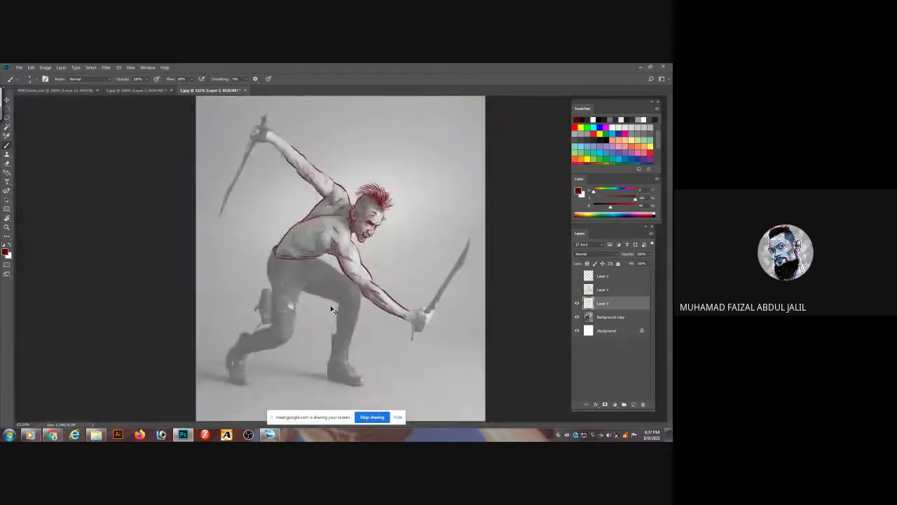
pyautogui.click(577, 317)
pyautogui.scroll(3, 391, 237)
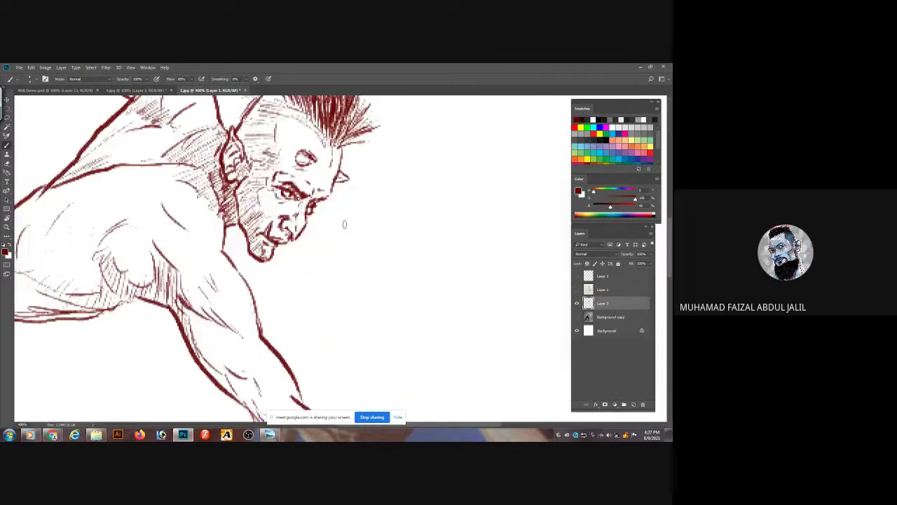
pyautogui.moveTo(345, 224); pyautogui.dragTo(438, 267)
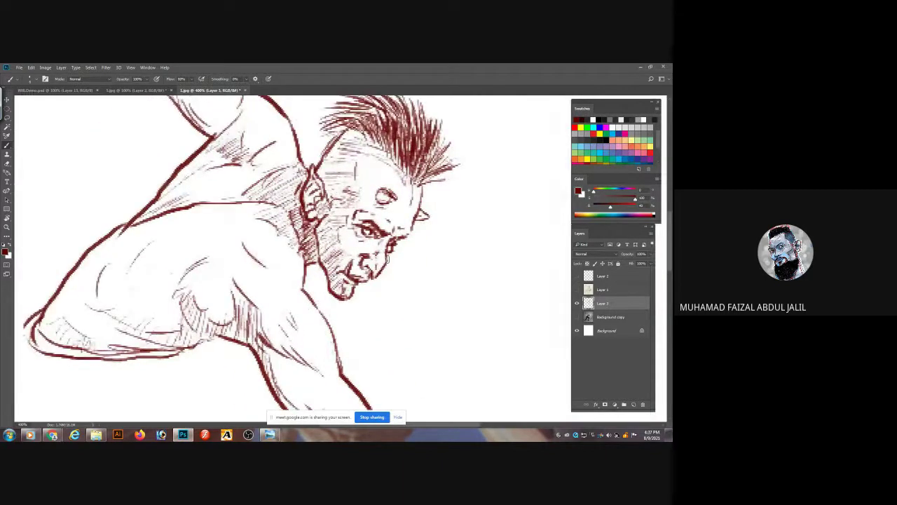
pyautogui.scroll(-2, 386, 259)
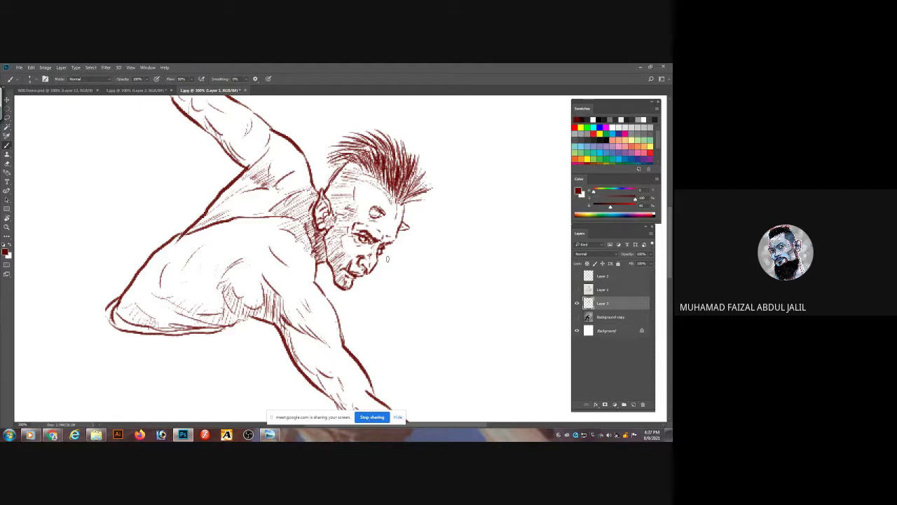
# - Desaturate the dark red foreground colour and add a new layer directly beneath the line drawing layer
pyautogui.moveTo(618, 202); pyautogui.dragTo(606, 206)
pyautogui.click(576, 302)
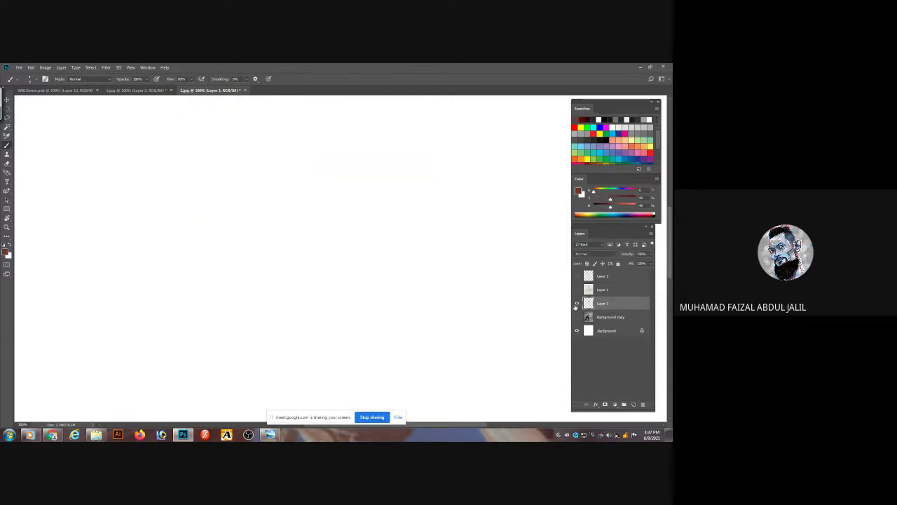
pyautogui.click(576, 302)
pyautogui.click(633, 405)
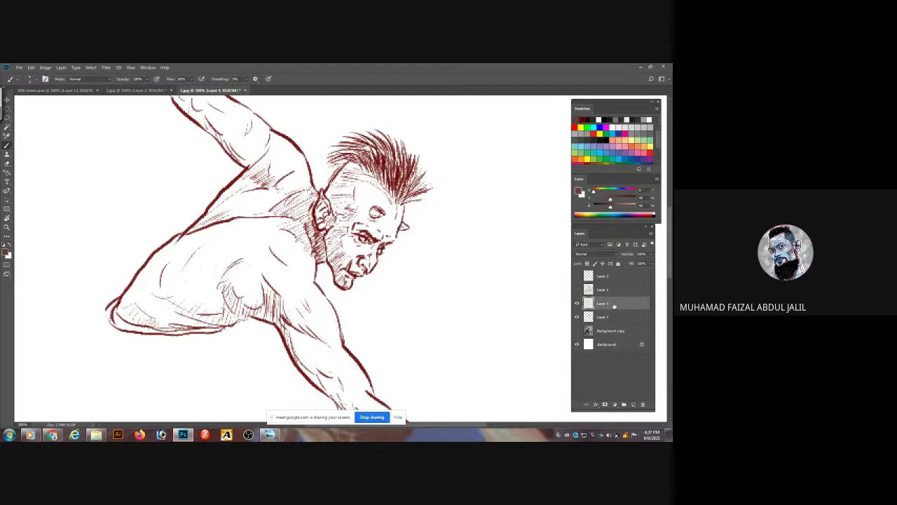
pyautogui.moveTo(614, 306); pyautogui.dragTo(610, 324)
# - Save the document as a Photoshop file named W8LDemo2 in the Week 8 folder, keeping the existing W8LDemo file
pyautogui.hotkey('ctrl', 'shift', 's')
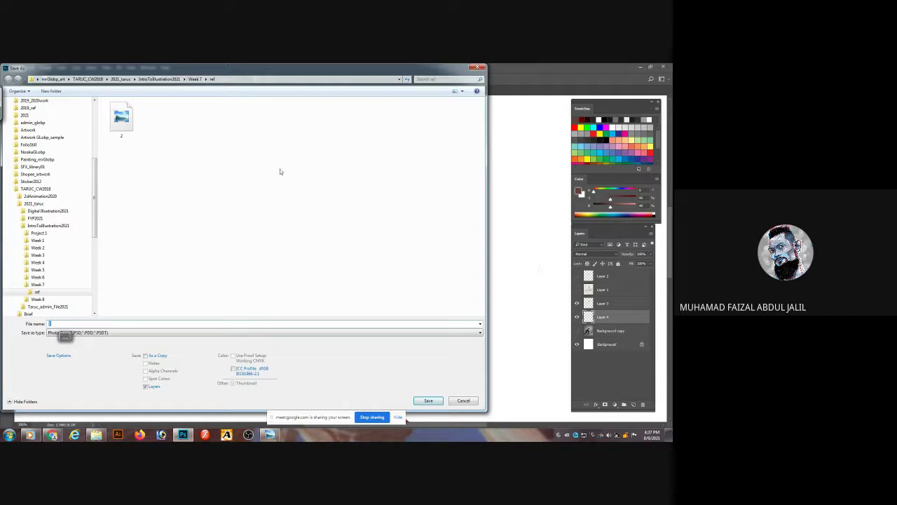
pyautogui.click(194, 79)
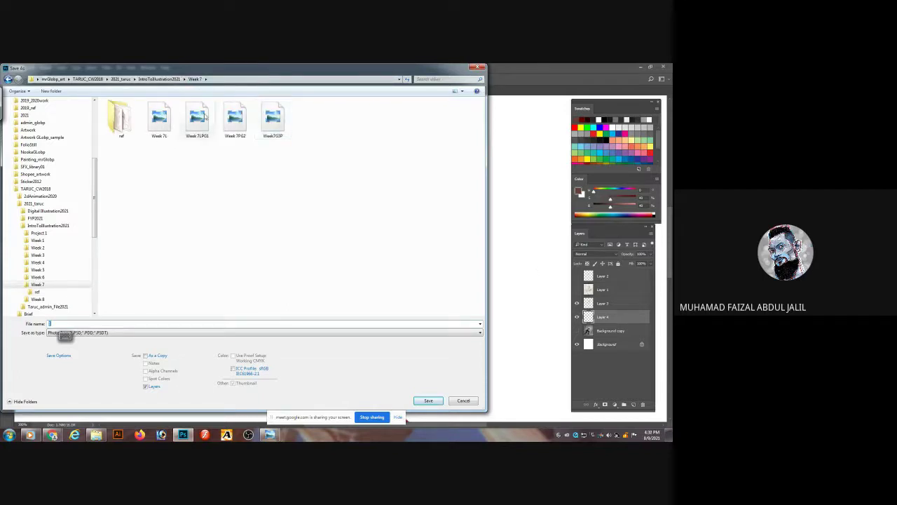
pyautogui.click(160, 80)
pyautogui.doubleClick(112, 170)
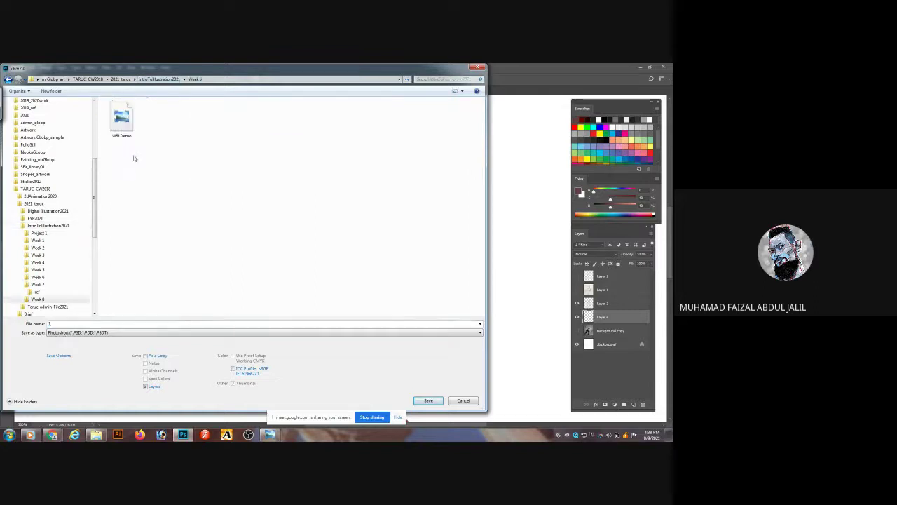
pyautogui.doubleClick(121, 118)
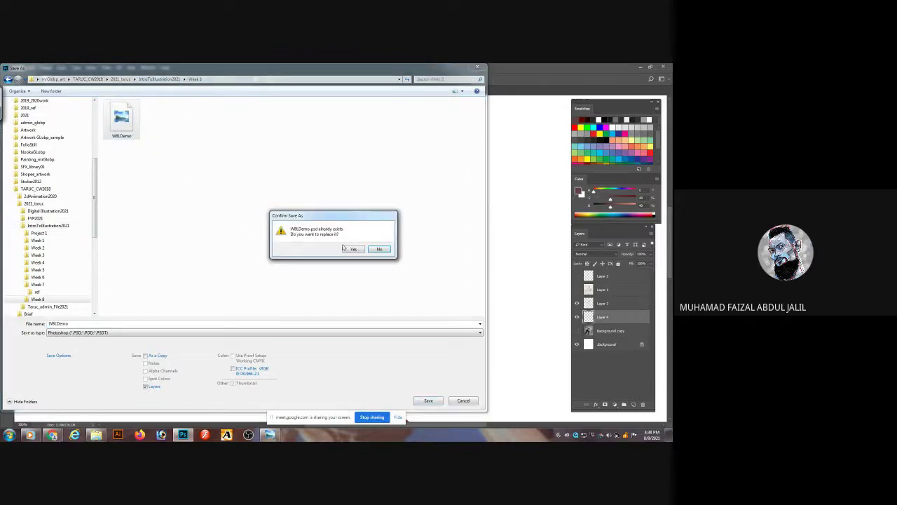
pyautogui.click(378, 250)
pyautogui.doubleClick(61, 323)
pyautogui.click(78, 323)
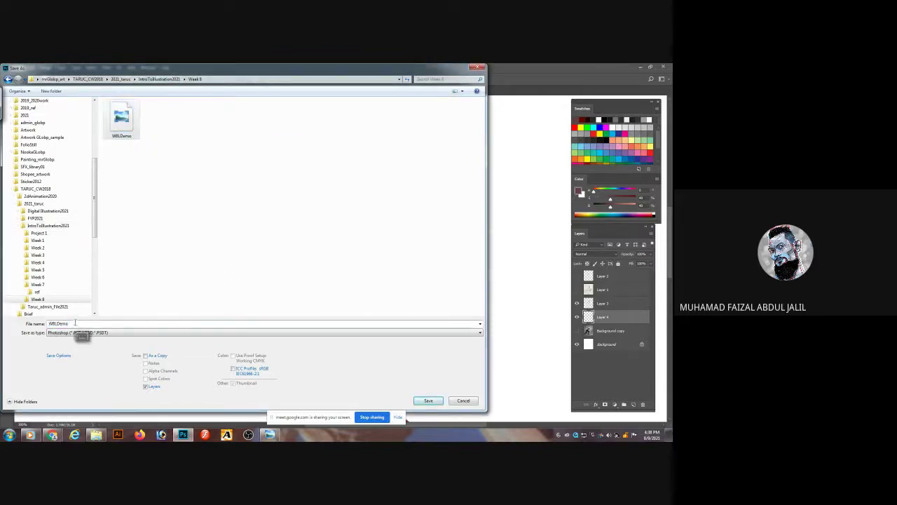
pyautogui.write('2')
pyautogui.click(428, 401)
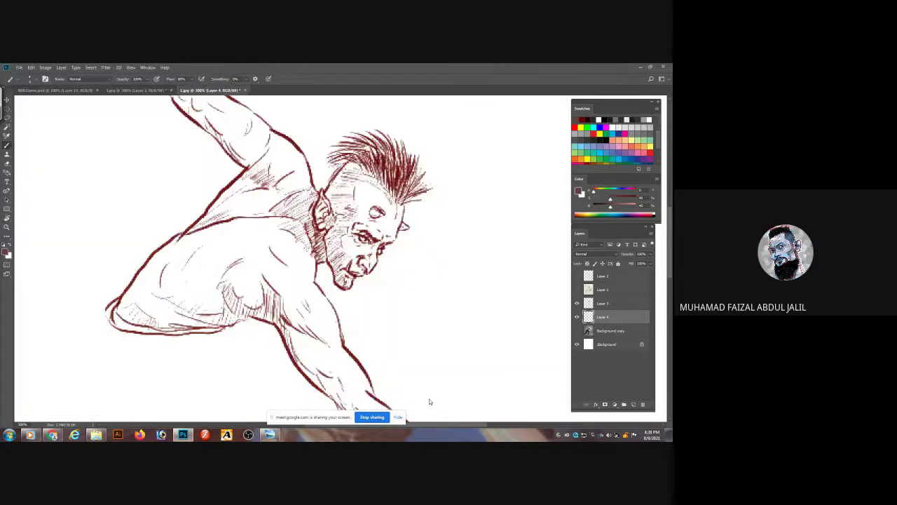
# - Choose the Soft Round Pressure Opacity and Flow brush and lower its flow to about 19%
pyautogui.click(30, 79)
pyautogui.click(59, 190)
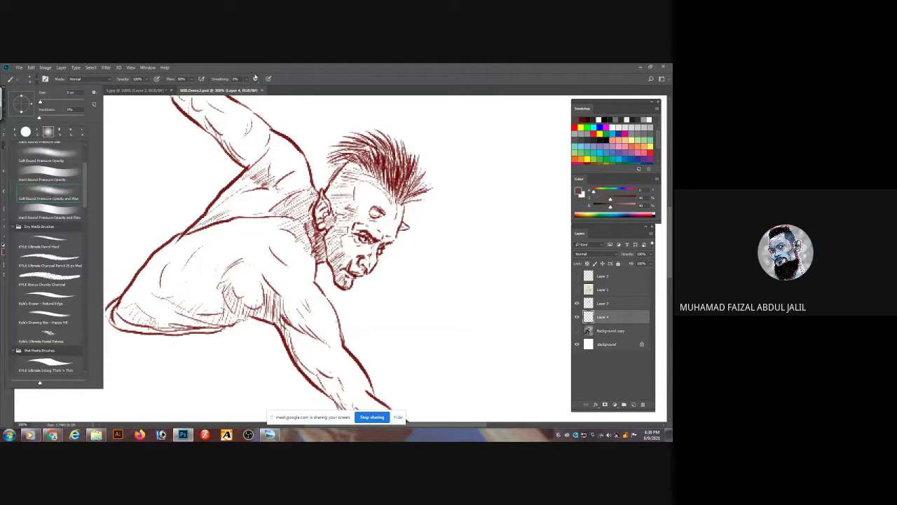
pyautogui.click(191, 81)
pyautogui.click(191, 78)
pyautogui.moveTo(191, 78); pyautogui.dragTo(172, 90)
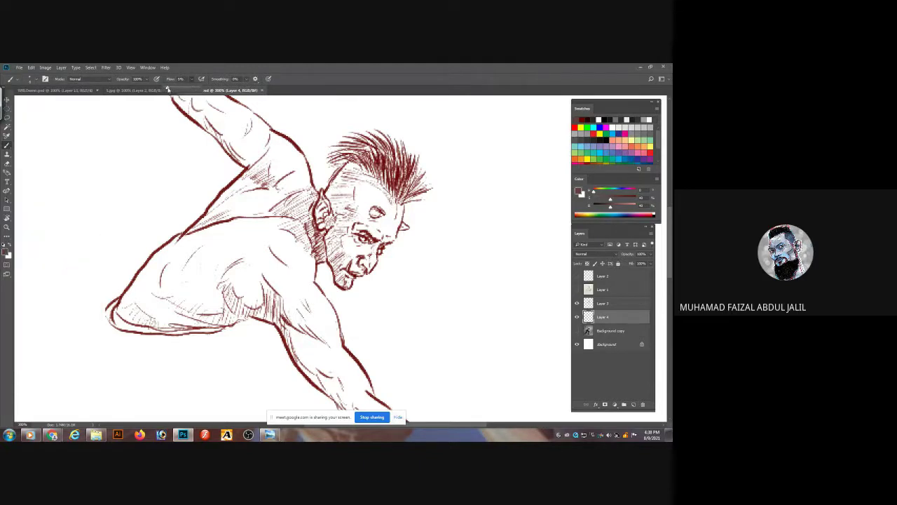
pyautogui.click(273, 66)
pyautogui.click(189, 79)
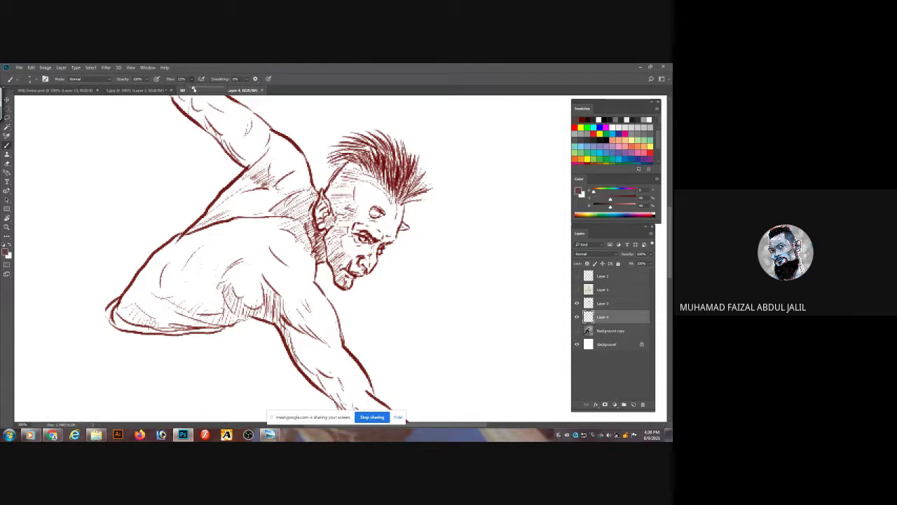
pyautogui.click(193, 89)
# - Enlarge the soft brush tip to roughly a third of the head's width
pyautogui.press(']')
pyautogui.press(']')
pyautogui.press(']')
pyautogui.press(']')
pyautogui.press(']')
pyautogui.press(']')
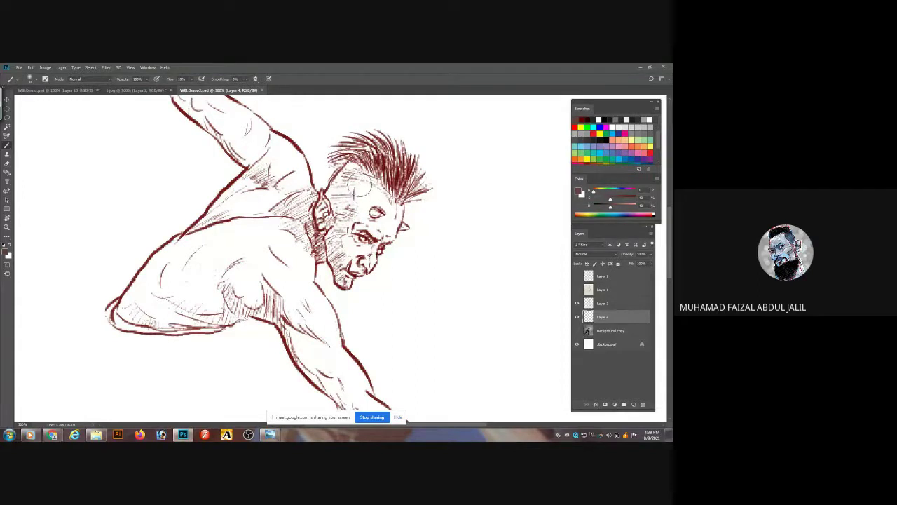
# - Duplicate the reference photo layer shifted beside the line drawing, hide the original photo layer, and view both heads side by side
pyautogui.click(577, 330)
pyautogui.click(607, 334)
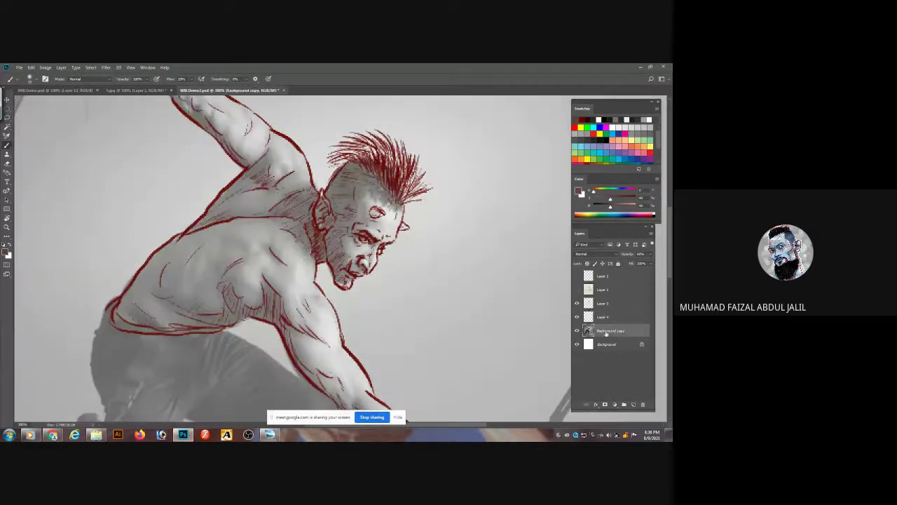
pyautogui.hotkey('ctrl', '0')
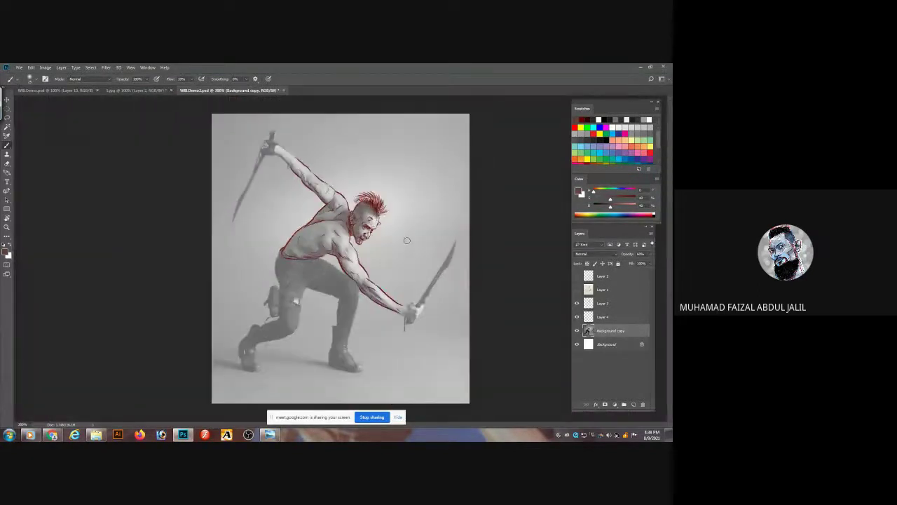
pyautogui.moveTo(396, 241)
pyautogui.mouseDown()
pyautogui.moveTo(495, 236)
pyautogui.moveTo(481, 239)
pyautogui.moveTo(482, 249)
pyautogui.mouseUp()
pyautogui.hotkey('ctrl', 'z')
pyautogui.moveTo(384, 245); pyautogui.dragTo(472, 254)
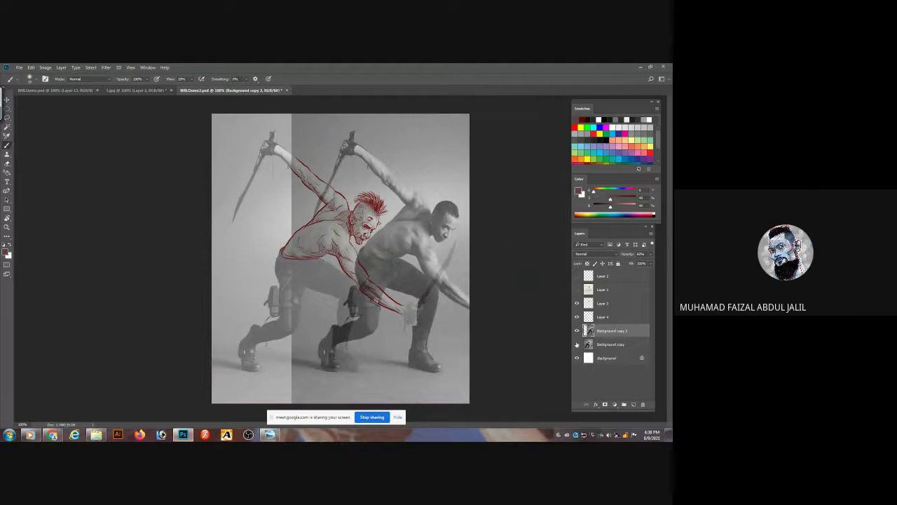
pyautogui.click(576, 344)
pyautogui.scroll(1, 360, 251)
pyautogui.scroll(3, 360, 251)
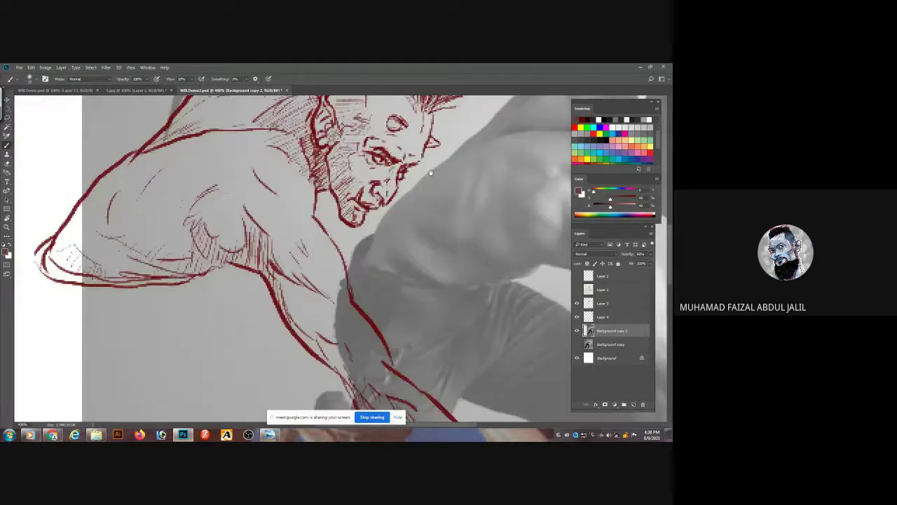
pyautogui.press('Tab')
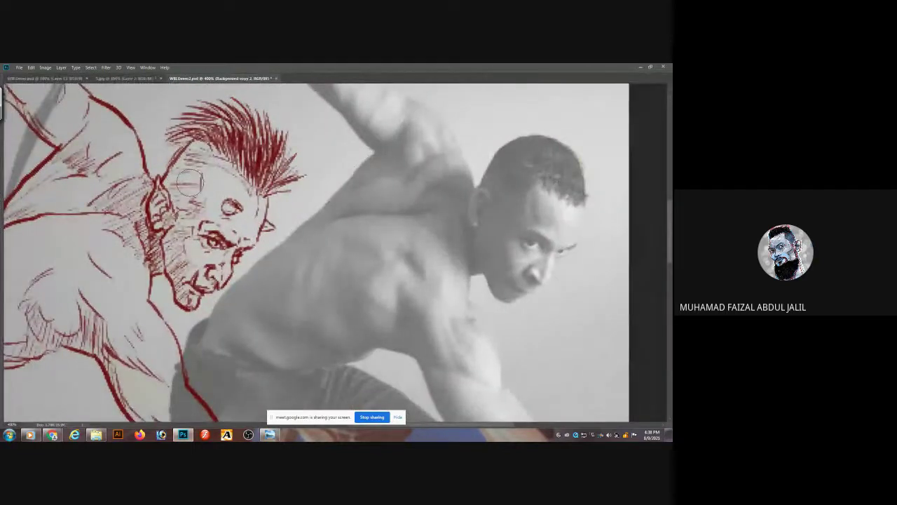
pyautogui.press('Tab')
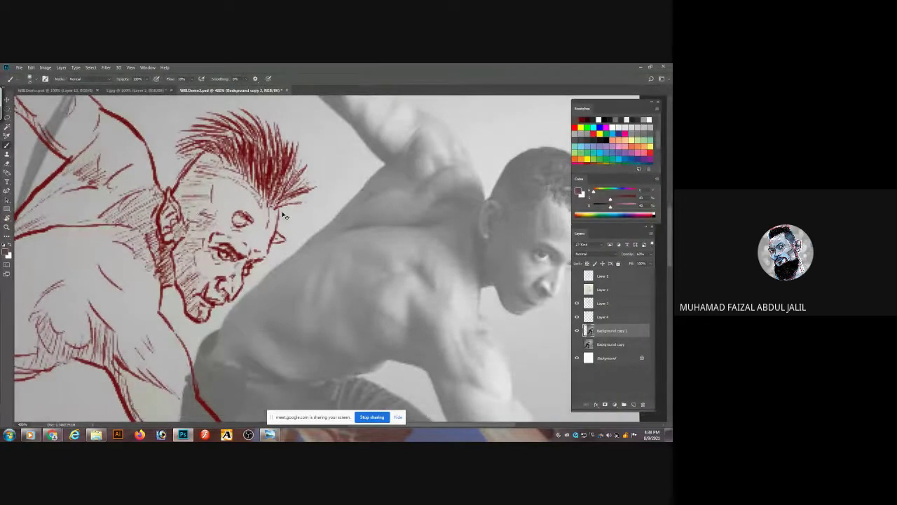
# - Select Layer 4, enlarge the soft brush, and paint soft shadow over the neck and upper shoulder behind the ear
pyautogui.click(604, 317)
pyautogui.moveTo(207, 167)
pyautogui.mouseDown()
pyautogui.moveTo(190, 189)
pyautogui.moveTo(193, 204)
pyautogui.moveTo(202, 190)
pyautogui.moveTo(196, 261)
pyautogui.moveTo(184, 222)
pyautogui.moveTo(210, 207)
pyautogui.moveTo(195, 210)
pyautogui.moveTo(200, 215)
pyautogui.moveTo(208, 201)
pyautogui.moveTo(193, 208)
pyautogui.moveTo(191, 250)
pyautogui.moveTo(195, 212)
pyautogui.moveTo(178, 253)
pyautogui.moveTo(187, 242)
pyautogui.moveTo(181, 295)
pyautogui.mouseUp()
pyautogui.press('Tab')
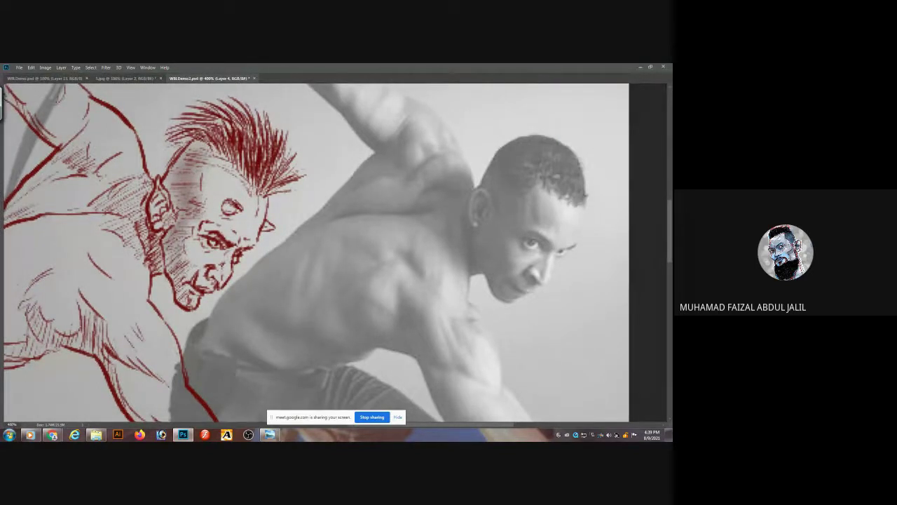
pyautogui.press(']')
pyautogui.press(']')
pyautogui.press(']')
pyautogui.press(']')
pyautogui.press(']')
pyautogui.moveTo(178, 253)
pyautogui.mouseDown()
pyautogui.moveTo(177, 283)
pyautogui.moveTo(190, 305)
pyautogui.moveTo(129, 231)
pyautogui.moveTo(103, 218)
pyautogui.moveTo(140, 184)
pyautogui.moveTo(95, 209)
pyautogui.moveTo(102, 221)
pyautogui.moveTo(74, 218)
pyautogui.moveTo(133, 232)
pyautogui.moveTo(152, 252)
pyautogui.moveTo(174, 226)
pyautogui.moveTo(158, 196)
pyautogui.moveTo(190, 179)
pyautogui.moveTo(169, 183)
pyautogui.moveTo(170, 196)
pyautogui.mouseUp()
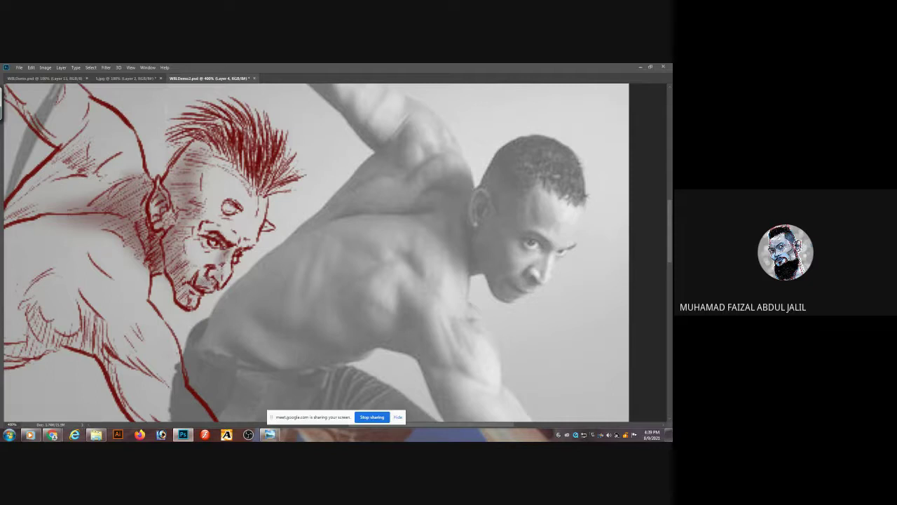
# - Brush soft shading along the character's jaw, cheek, ear and shaved side of the head
pyautogui.moveTo(182, 297); pyautogui.dragTo(191, 306)
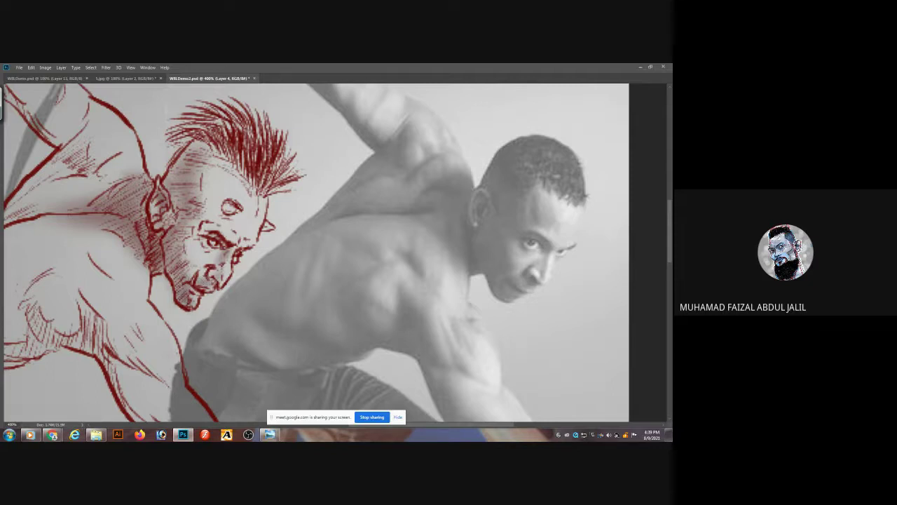
pyautogui.moveTo(184, 268)
pyautogui.mouseDown()
pyautogui.moveTo(175, 281)
pyautogui.moveTo(170, 273)
pyautogui.moveTo(191, 256)
pyautogui.moveTo(183, 261)
pyautogui.mouseUp()
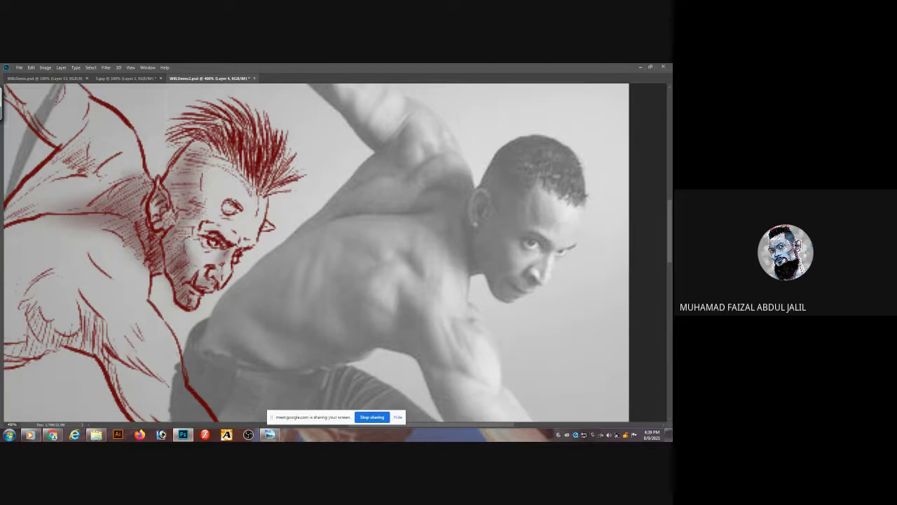
pyautogui.moveTo(194, 231)
pyautogui.mouseDown()
pyautogui.moveTo(190, 265)
pyautogui.moveTo(182, 239)
pyautogui.moveTo(193, 231)
pyautogui.moveTo(176, 232)
pyautogui.moveTo(197, 167)
pyautogui.moveTo(198, 179)
pyautogui.moveTo(189, 169)
pyautogui.moveTo(255, 170)
pyautogui.moveTo(244, 162)
pyautogui.moveTo(256, 178)
pyautogui.moveTo(232, 145)
pyautogui.moveTo(201, 146)
pyautogui.moveTo(172, 190)
pyautogui.moveTo(185, 201)
pyautogui.moveTo(177, 248)
pyautogui.moveTo(183, 211)
pyautogui.moveTo(159, 219)
pyautogui.mouseUp()
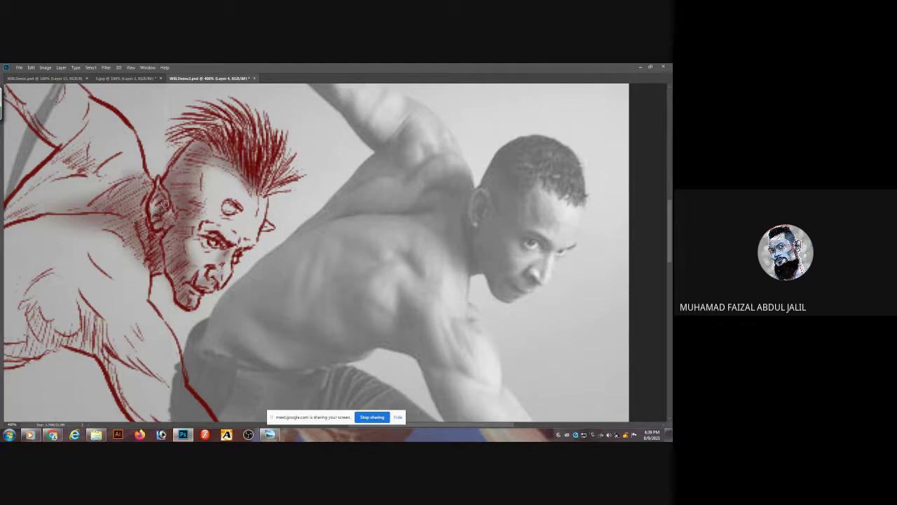
pyautogui.moveTo(162, 199)
pyautogui.mouseDown()
pyautogui.moveTo(159, 225)
pyautogui.moveTo(181, 249)
pyautogui.mouseUp()
pyautogui.moveTo(177, 217)
pyautogui.mouseDown()
pyautogui.moveTo(185, 205)
pyautogui.moveTo(162, 197)
pyautogui.mouseUp()
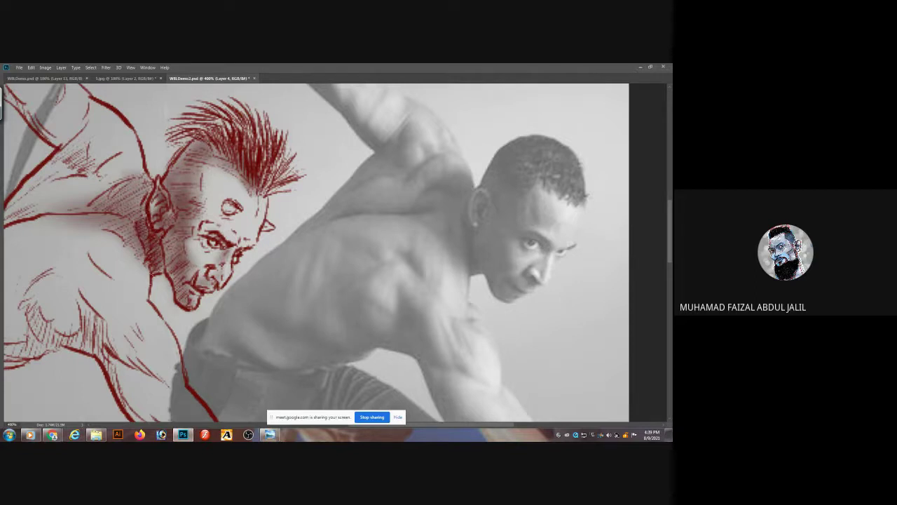
# - Shade the near shoulder's hatched muscle folds, the armpit and the upper arm with soft strokes
pyautogui.moveTo(88, 306); pyautogui.dragTo(92, 354)
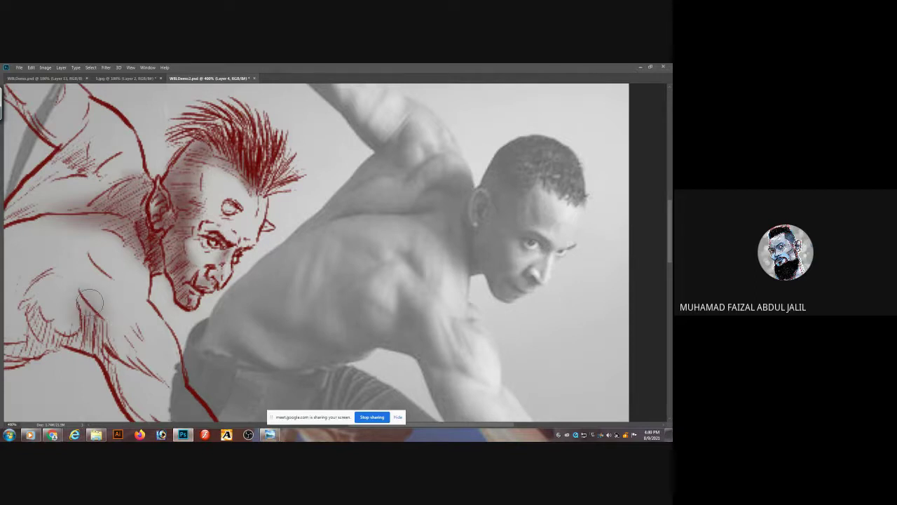
pyautogui.moveTo(89, 303)
pyautogui.mouseDown()
pyautogui.moveTo(100, 330)
pyautogui.moveTo(168, 388)
pyautogui.mouseUp()
pyautogui.moveTo(108, 352)
pyautogui.mouseDown()
pyautogui.moveTo(122, 381)
pyautogui.moveTo(106, 351)
pyautogui.moveTo(131, 401)
pyautogui.moveTo(65, 329)
pyautogui.moveTo(55, 332)
pyautogui.moveTo(81, 326)
pyautogui.moveTo(65, 302)
pyautogui.moveTo(48, 318)
pyautogui.mouseUp()
pyautogui.moveTo(88, 260)
pyautogui.mouseDown()
pyautogui.moveTo(96, 271)
pyautogui.moveTo(134, 152)
pyautogui.mouseUp()
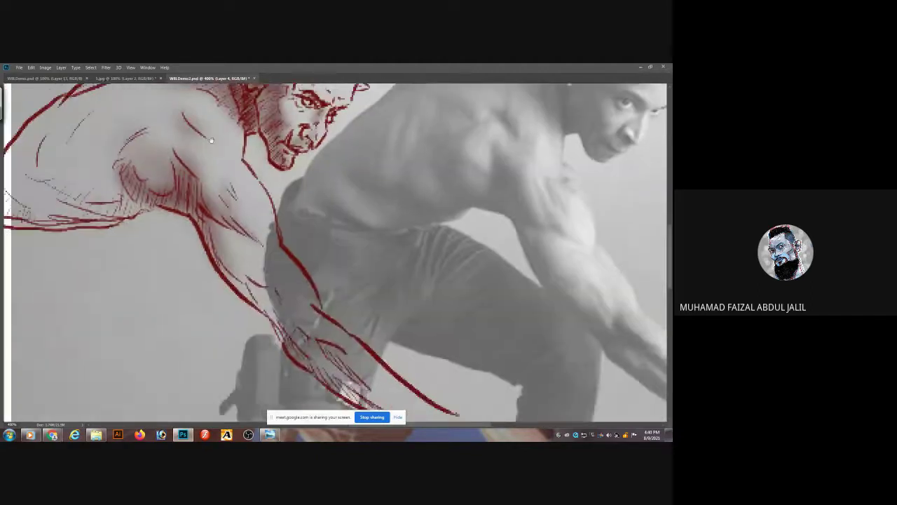
# - Paint soft shadow along the underside of the torso from the armpit to the waist
pyautogui.moveTo(120, 201); pyautogui.dragTo(70, 216)
pyautogui.moveTo(148, 197); pyautogui.dragTo(196, 200)
pyautogui.moveTo(117, 193)
pyautogui.mouseDown()
pyautogui.moveTo(86, 187)
pyautogui.moveTo(49, 206)
pyautogui.moveTo(90, 209)
pyautogui.mouseUp()
pyautogui.moveTo(263, 249)
pyautogui.mouseDown()
pyautogui.moveTo(309, 305)
pyautogui.moveTo(330, 301)
pyautogui.moveTo(295, 281)
pyautogui.moveTo(274, 237)
pyautogui.mouseUp()
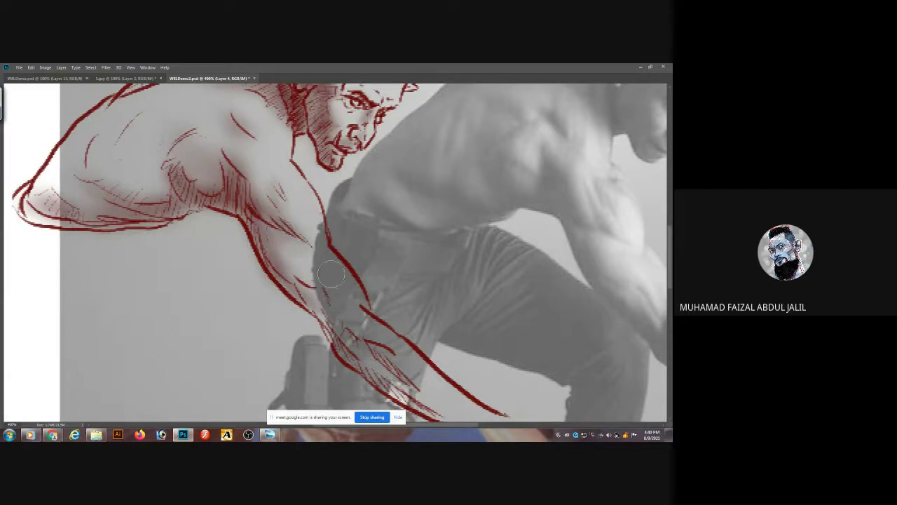
# - Shade the extended forearm, then darken the elbow crease and inner arm with a smaller soft brush
pyautogui.moveTo(326, 274)
pyautogui.mouseDown()
pyautogui.moveTo(236, 195)
pyautogui.moveTo(246, 206)
pyautogui.moveTo(228, 223)
pyautogui.moveTo(268, 252)
pyautogui.moveTo(230, 245)
pyautogui.moveTo(255, 243)
pyautogui.moveTo(247, 258)
pyautogui.moveTo(314, 316)
pyautogui.moveTo(274, 243)
pyautogui.moveTo(316, 322)
pyautogui.moveTo(303, 306)
pyautogui.moveTo(331, 333)
pyautogui.moveTo(409, 363)
pyautogui.mouseUp()
pyautogui.press('[')
pyautogui.press('[')
pyautogui.press('[')
pyautogui.press('[')
pyautogui.press('[')
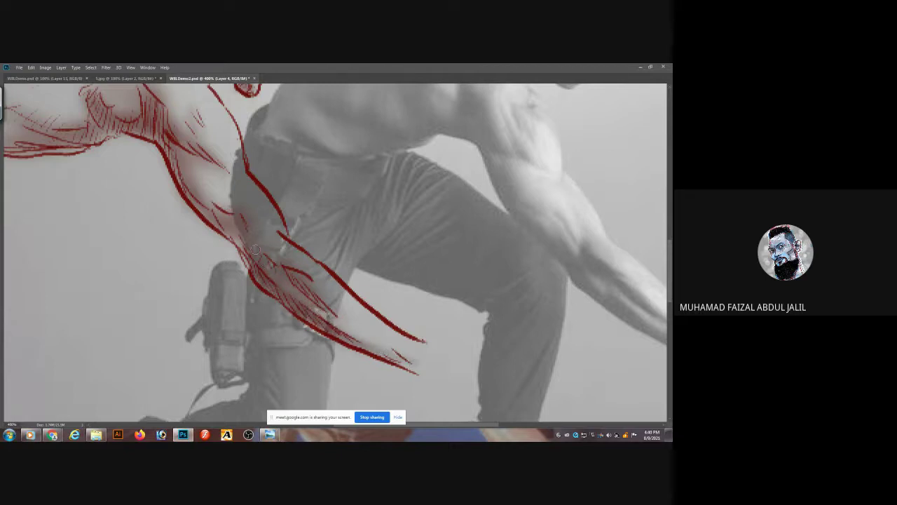
pyautogui.moveTo(255, 250)
pyautogui.mouseDown()
pyautogui.moveTo(253, 275)
pyautogui.moveTo(238, 228)
pyautogui.mouseUp()
pyautogui.moveTo(235, 222)
pyautogui.mouseDown()
pyautogui.moveTo(278, 231)
pyautogui.moveTo(233, 210)
pyautogui.moveTo(253, 234)
pyautogui.mouseUp()
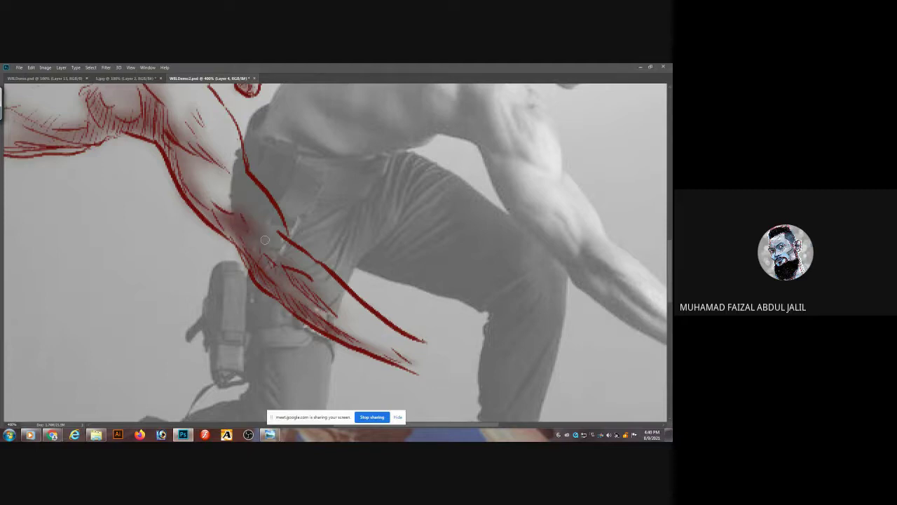
pyautogui.moveTo(194, 195)
pyautogui.mouseDown()
pyautogui.moveTo(157, 113)
pyautogui.moveTo(165, 122)
pyautogui.moveTo(156, 135)
pyautogui.moveTo(146, 112)
pyautogui.moveTo(140, 126)
pyautogui.moveTo(147, 134)
pyautogui.moveTo(161, 125)
pyautogui.moveTo(141, 128)
pyautogui.moveTo(147, 96)
pyautogui.mouseUp()
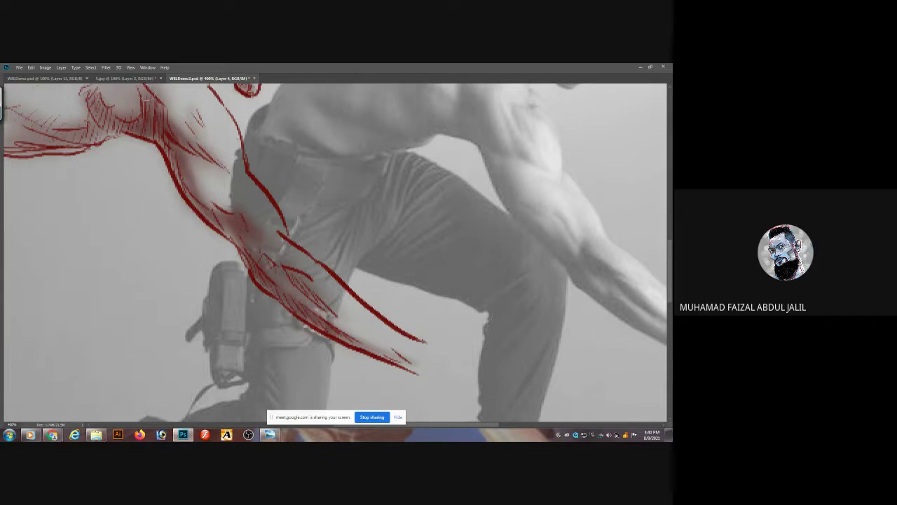
# - Make the dark red brush color more saturated and shade the horn on the forehead
pyautogui.hotkey('ctrl', '1')
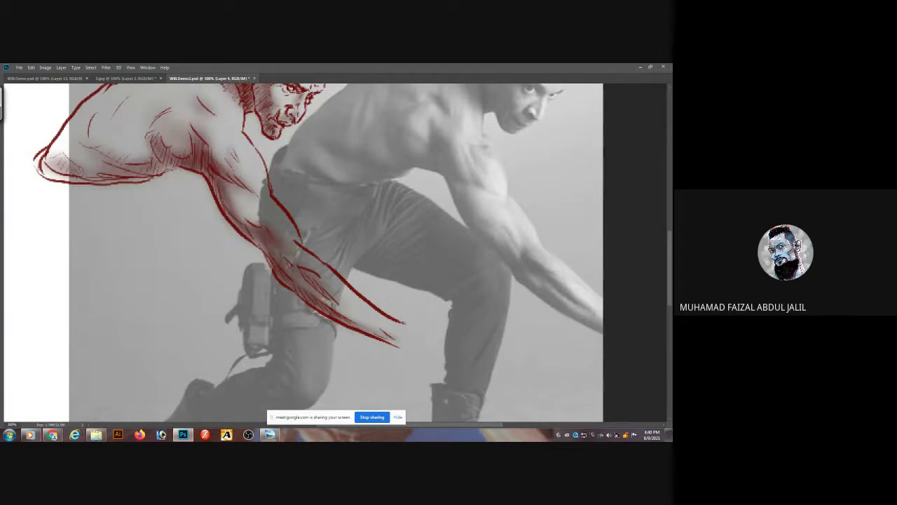
pyautogui.moveTo(278, 102); pyautogui.dragTo(281, 161)
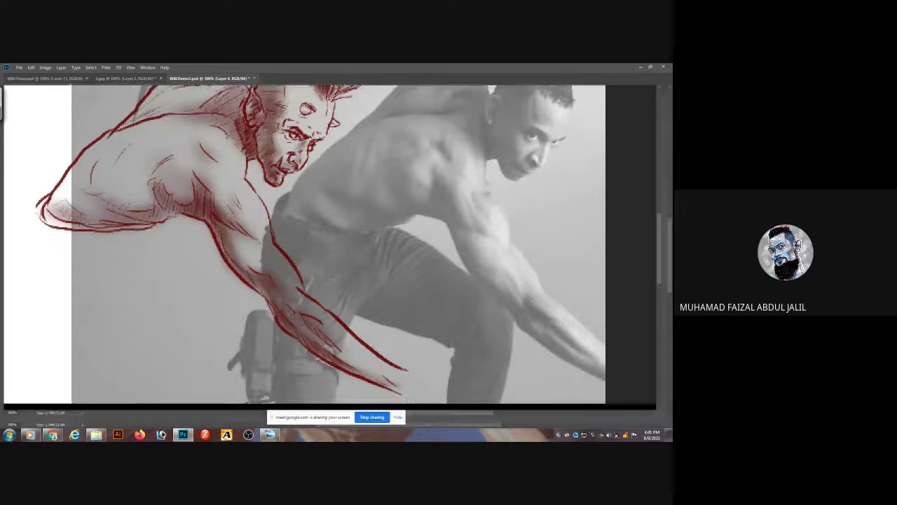
pyautogui.press('Tab')
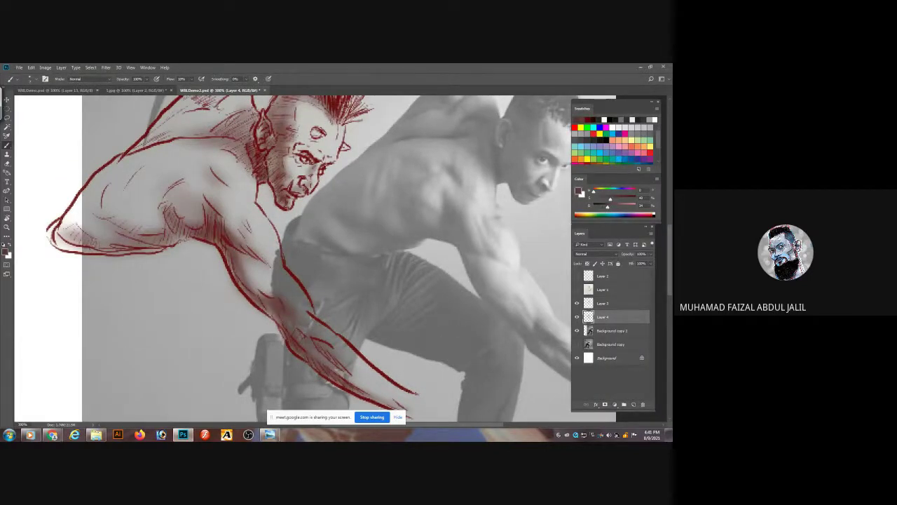
pyautogui.moveTo(614, 201); pyautogui.dragTo(616, 199)
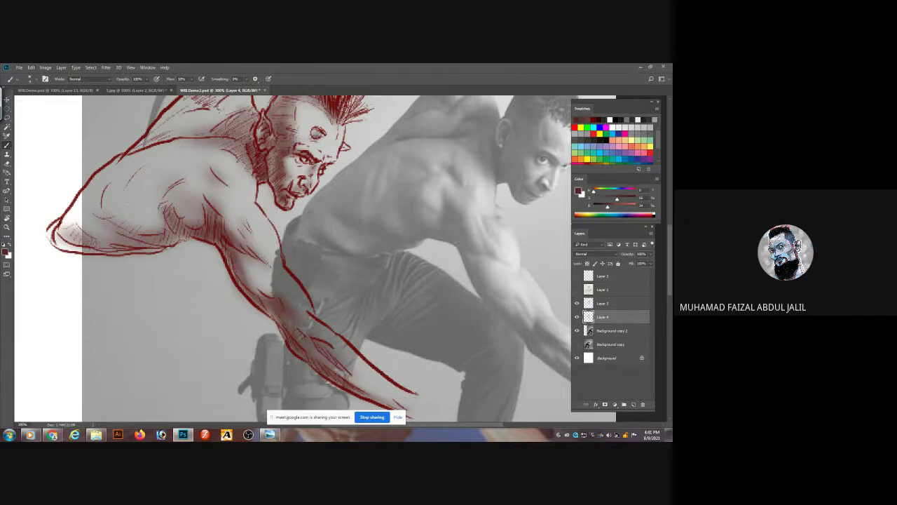
pyautogui.moveTo(319, 138); pyautogui.dragTo(310, 134)
# - Enlarge the soft brush and deepen the shadow on the side of the head and the base of the mohawk
pyautogui.press(']')
pyautogui.press(']')
pyautogui.press(']')
pyautogui.press(']')
pyautogui.press(']')
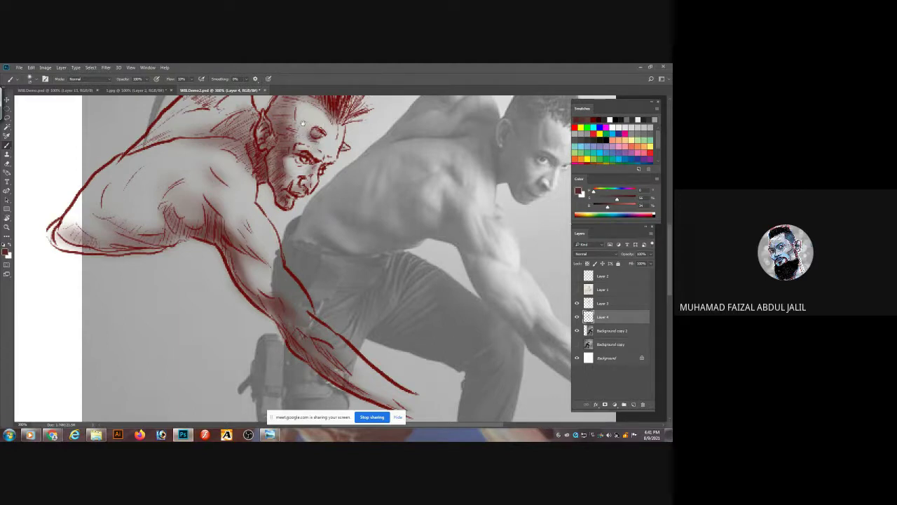
pyautogui.scroll(2, 307, 129)
pyautogui.moveTo(302, 140)
pyautogui.mouseDown()
pyautogui.moveTo(297, 146)
pyautogui.moveTo(317, 134)
pyautogui.moveTo(319, 146)
pyautogui.mouseUp()
pyautogui.press('Tab')
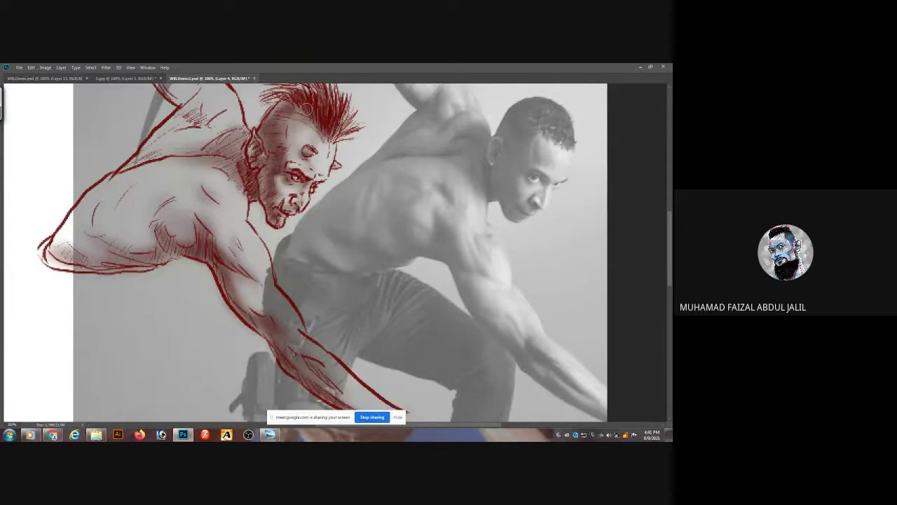
pyautogui.moveTo(272, 127)
pyautogui.mouseDown()
pyautogui.moveTo(283, 132)
pyautogui.moveTo(276, 148)
pyautogui.mouseUp()
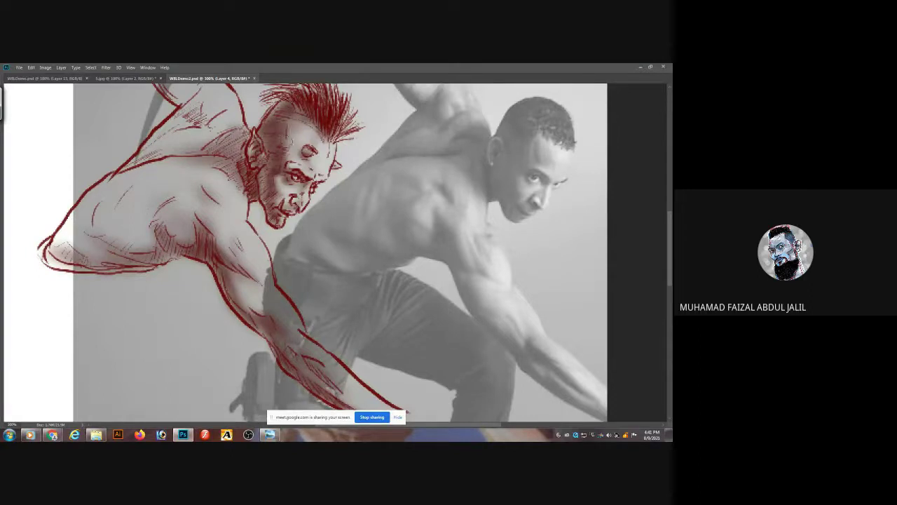
# - Hide the Background copy 2 reference photo and view the shaded figure on white
pyautogui.hotkey('ctrl', '-')
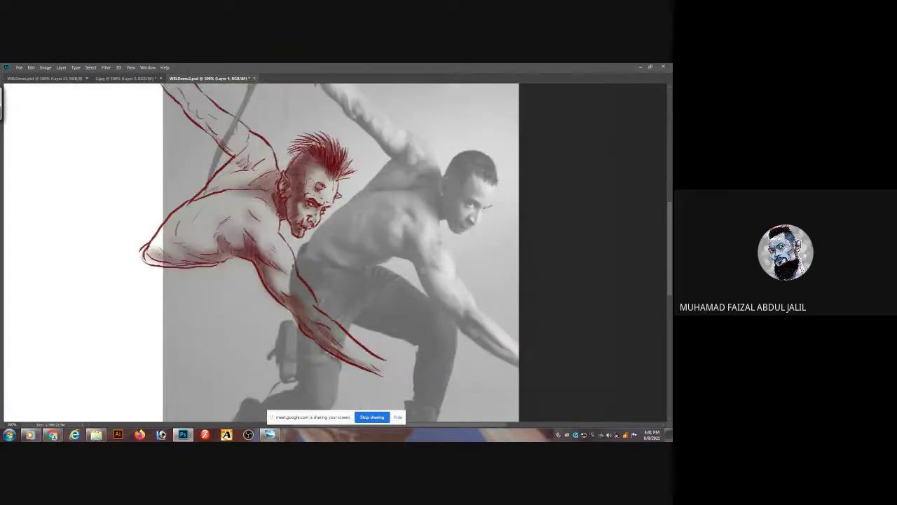
pyautogui.press('Tab')
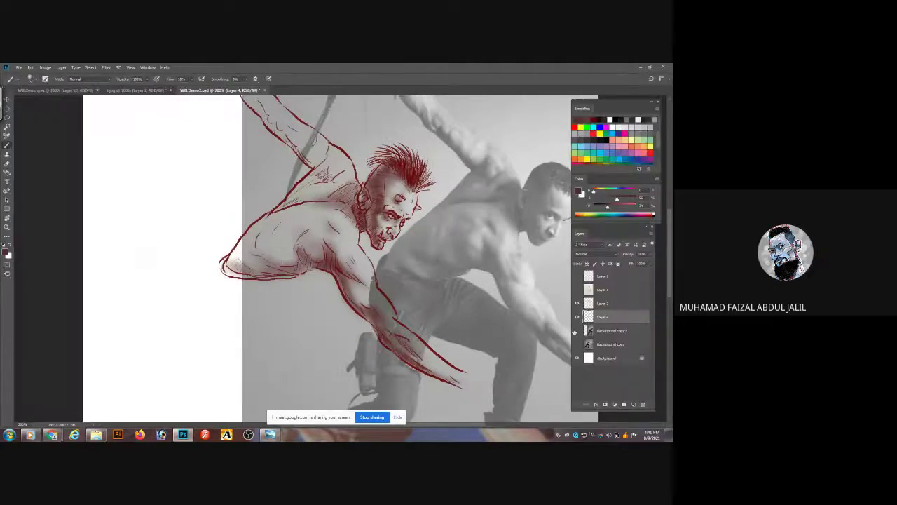
pyautogui.click(577, 330)
pyautogui.press('Tab')
pyautogui.hotkey('ctrl', '-')
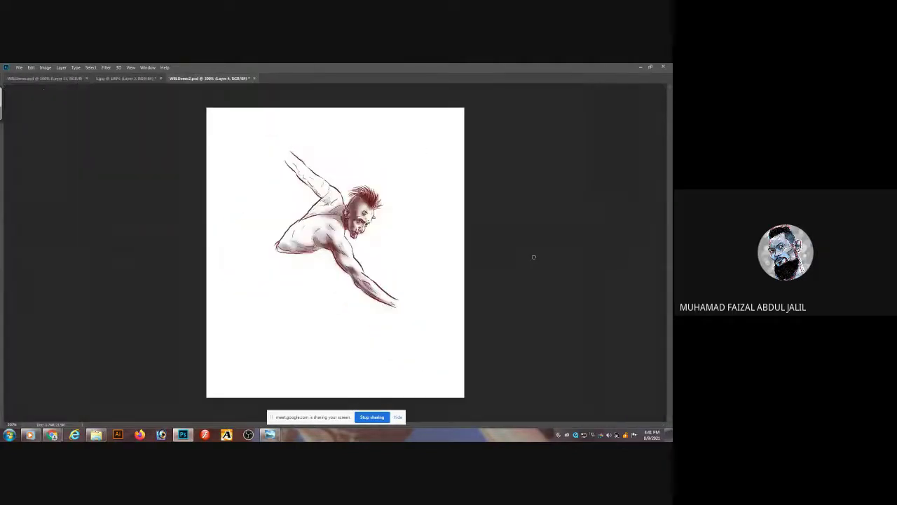
pyautogui.scroll(4, 393, 244)
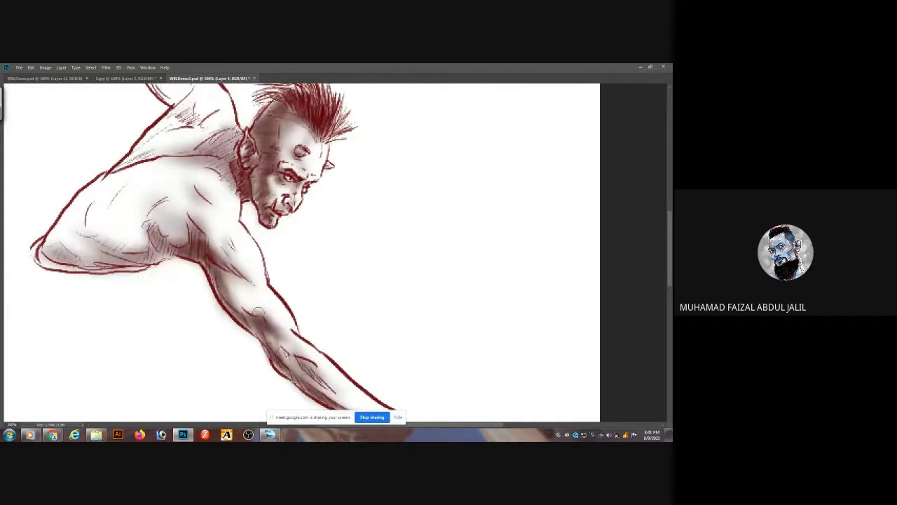
# - Deepen the shading on the upper arm and along the side of the head and jaw, and save the document
pyautogui.moveTo(214, 245); pyautogui.dragTo(233, 236)
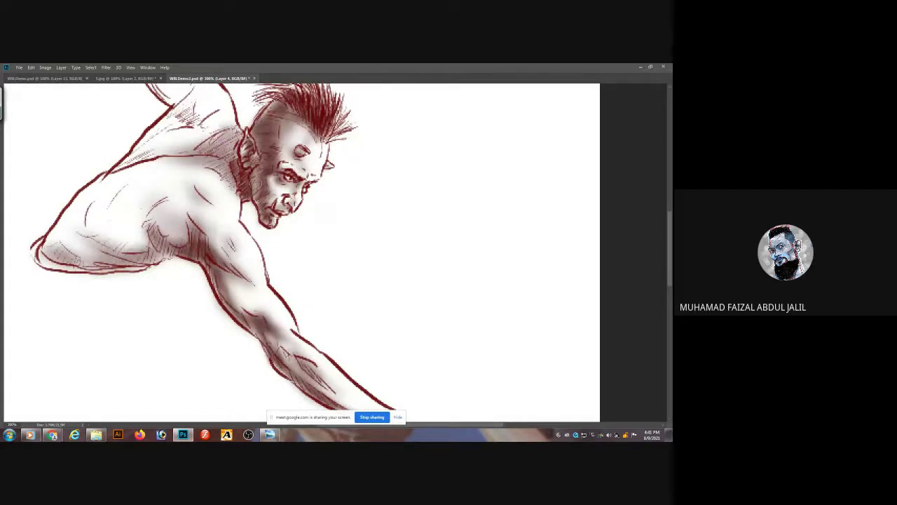
pyautogui.scroll(-1, 437, 215)
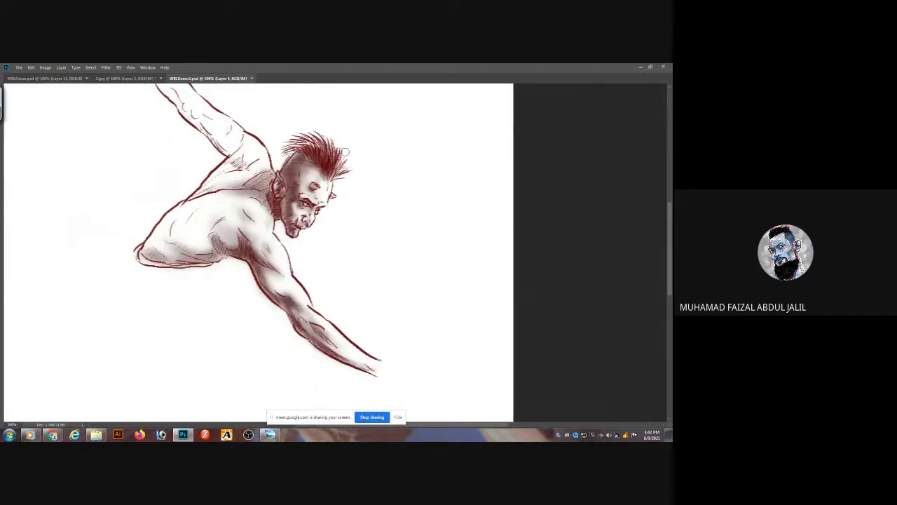
pyautogui.moveTo(300, 155); pyautogui.dragTo(289, 168)
pyautogui.moveTo(286, 194); pyautogui.dragTo(283, 215)
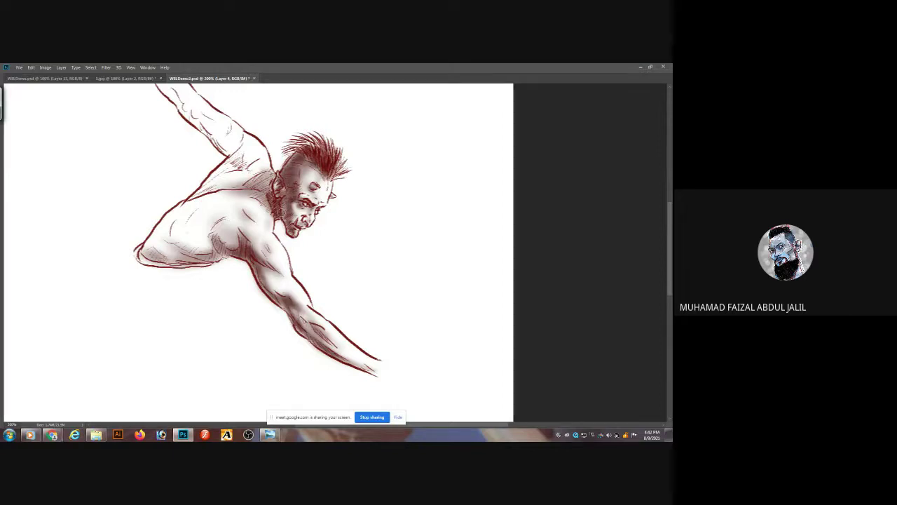
pyautogui.press('Tab')
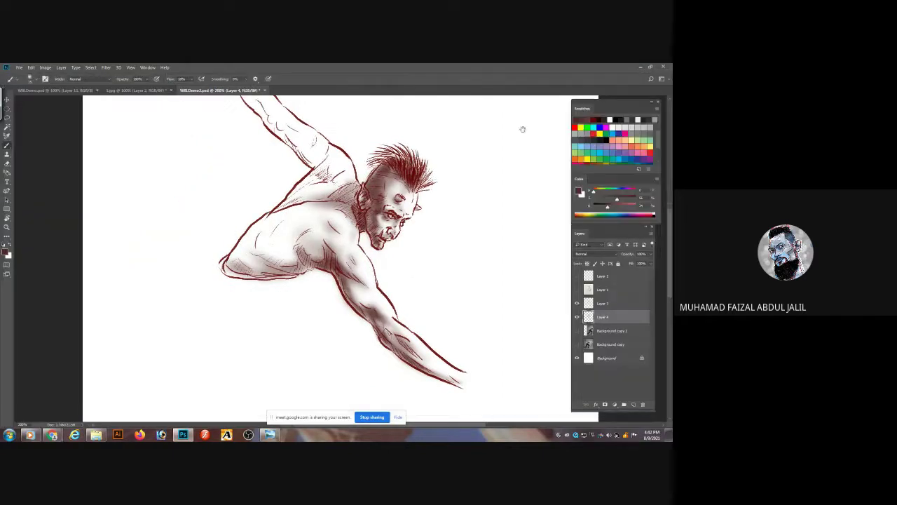
pyautogui.moveTo(523, 129); pyautogui.dragTo(517, 156)
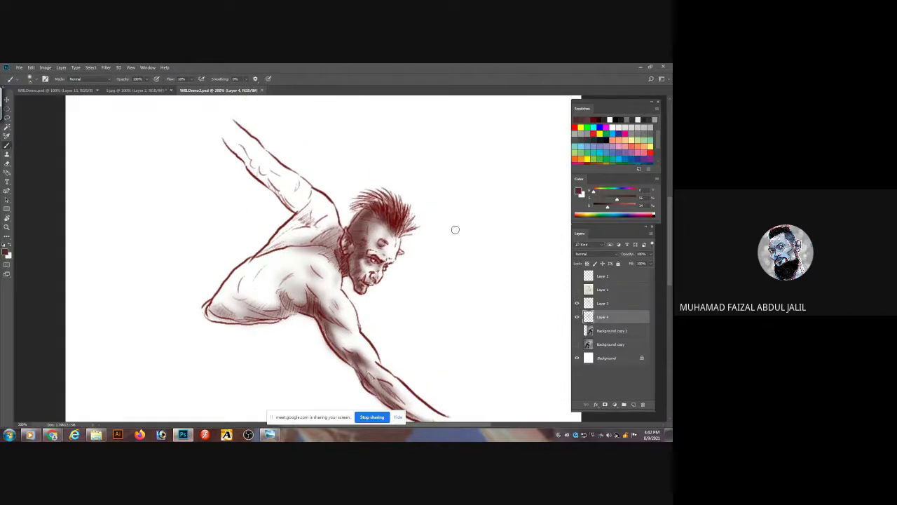
pyautogui.moveTo(455, 229)
pyautogui.mouseDown()
pyautogui.moveTo(449, 182)
pyautogui.moveTo(435, 172)
pyautogui.mouseUp()
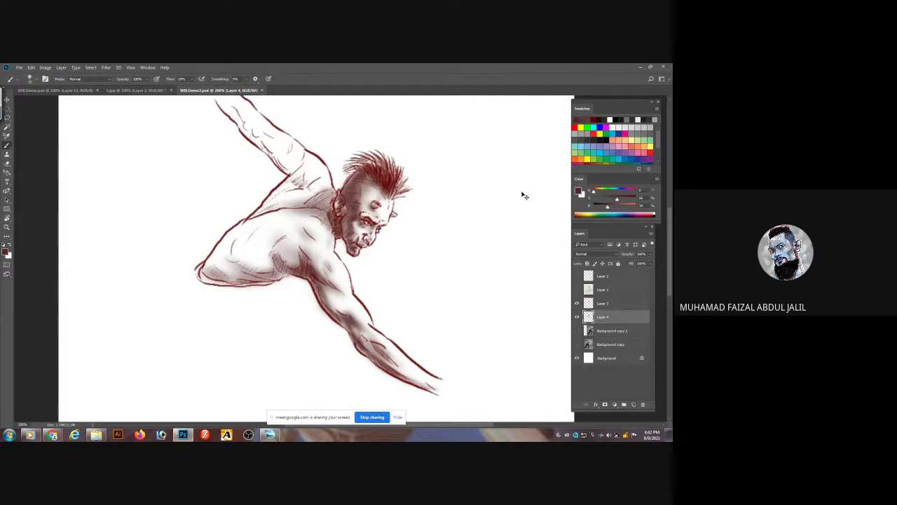
# - Reduce the soft brush size and add darker shading around the forehead horn and temple
pyautogui.click(389, 223)
pyautogui.click(389, 227)
pyautogui.press('[')
pyautogui.press('[')
pyautogui.press('[')
pyautogui.press('[')
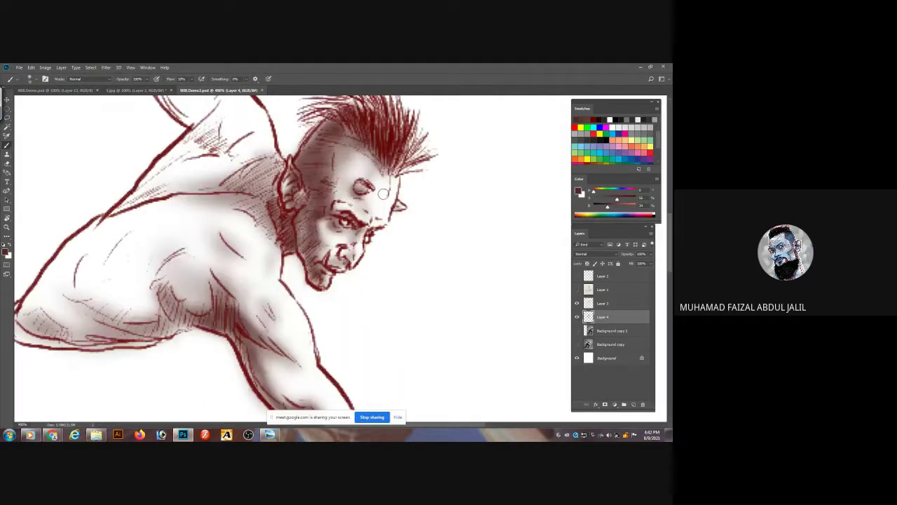
pyautogui.hotkey('alt', '[')
pyautogui.moveTo(367, 191)
pyautogui.mouseDown()
pyautogui.moveTo(353, 185)
pyautogui.moveTo(370, 223)
pyautogui.moveTo(333, 207)
pyautogui.moveTo(342, 201)
pyautogui.mouseUp()
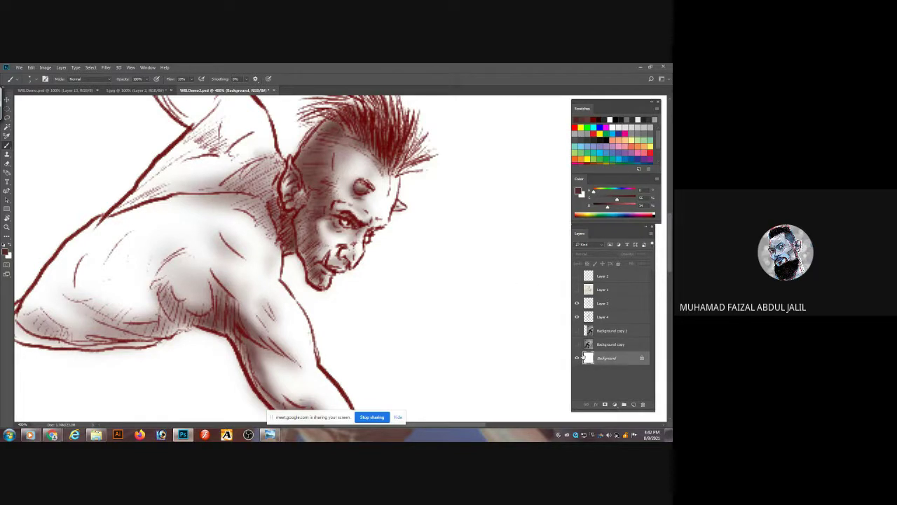
# - Select Layer 4, compare the drawing with and without its shading, and hide the Layer 3 line art to view the shading alone
pyautogui.click(582, 316)
pyautogui.click(578, 317)
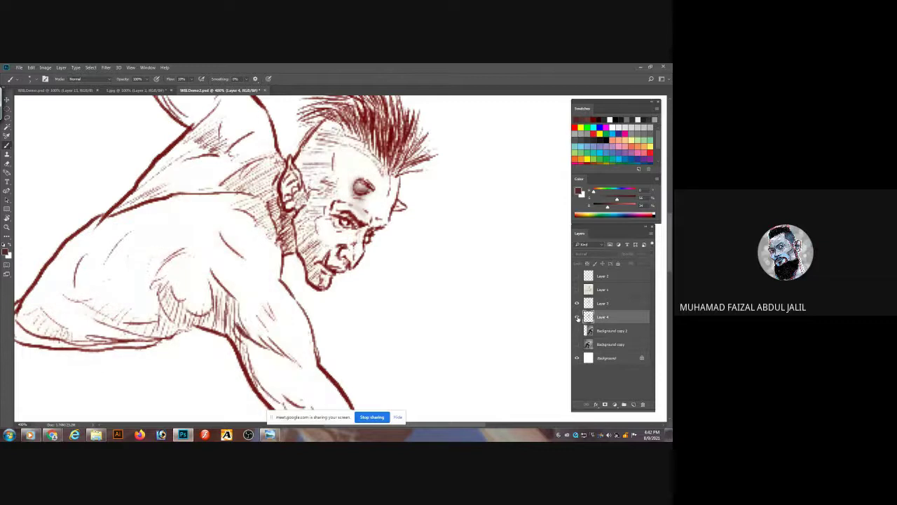
pyautogui.click(578, 317)
pyautogui.click(577, 317)
pyautogui.click(577, 316)
pyautogui.click(577, 317)
pyautogui.click(577, 316)
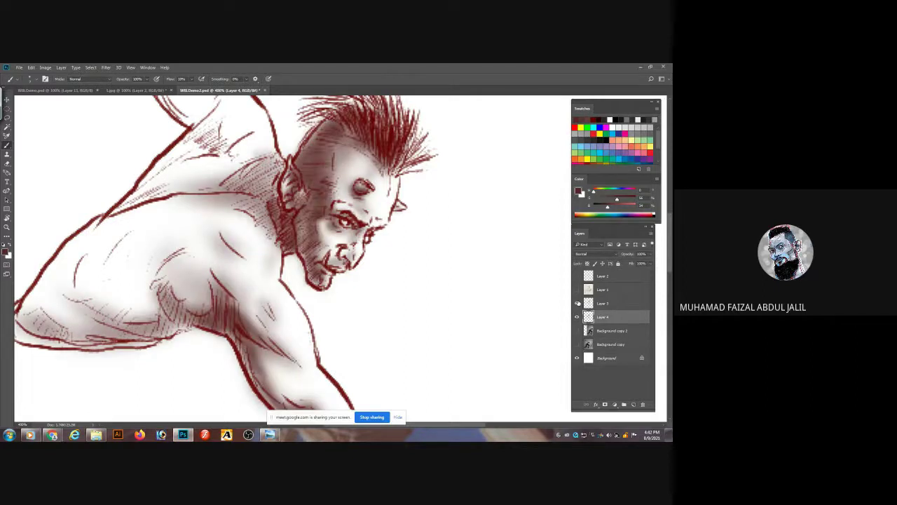
pyautogui.click(577, 303)
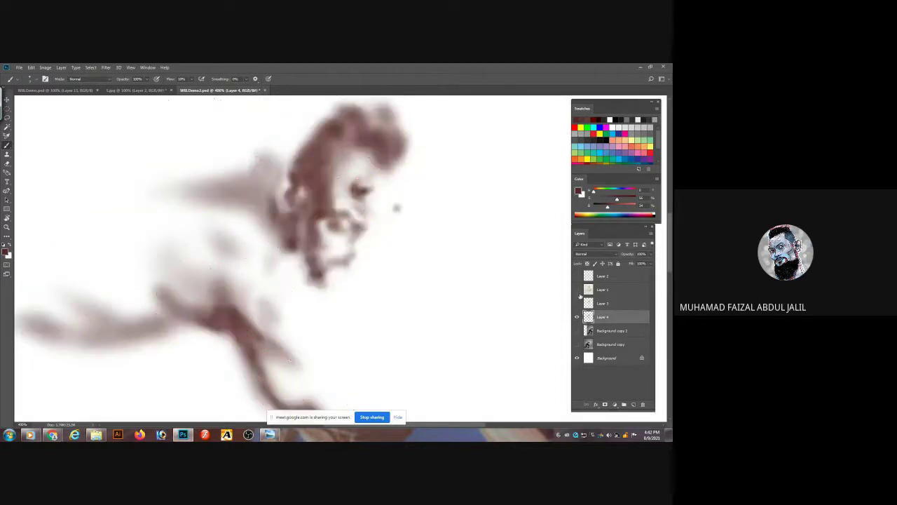
pyautogui.hotkey('ctrl', '-')
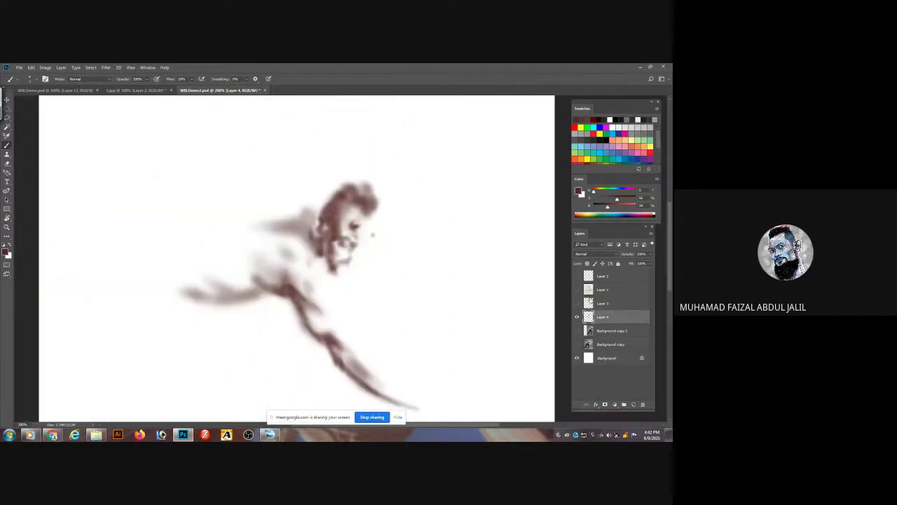
# - Show the Layer 3 line art over the shading again and fit the whole figure in view
pyautogui.moveTo(521, 275); pyautogui.dragTo(507, 234)
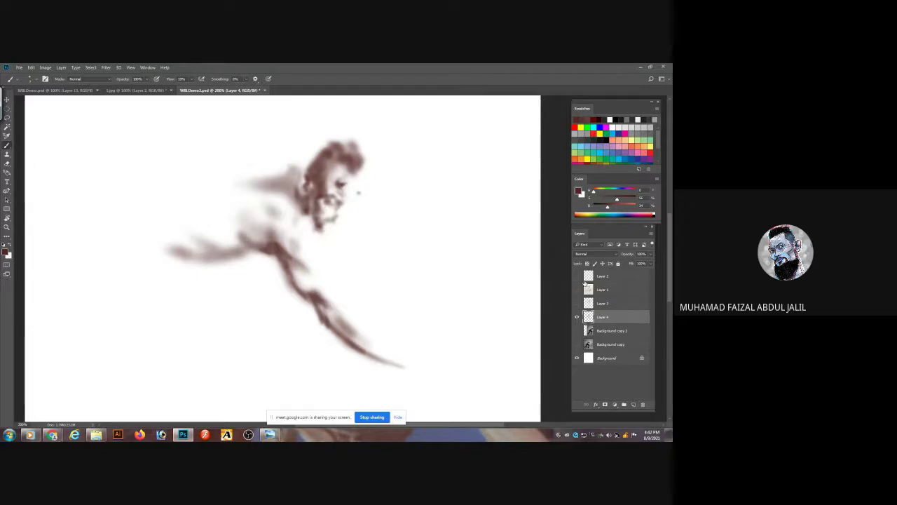
pyautogui.click(576, 303)
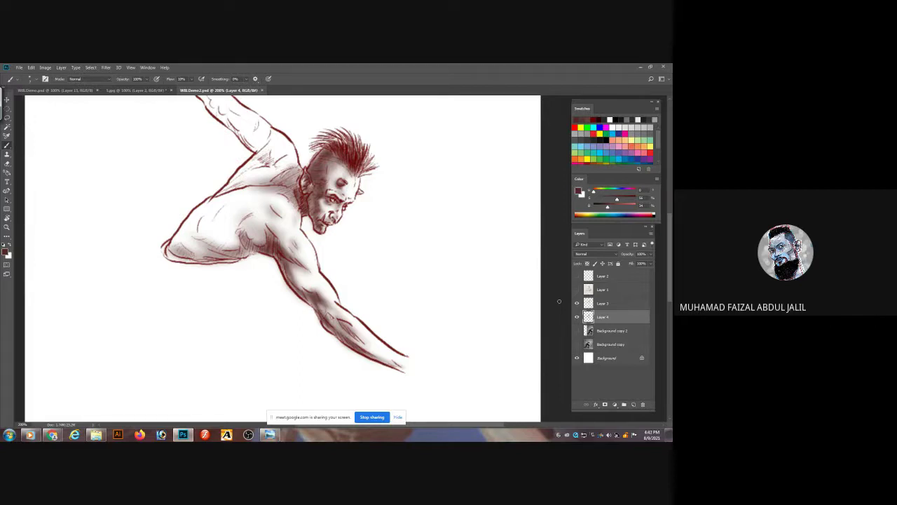
pyautogui.hotkey('ctrl', '0')
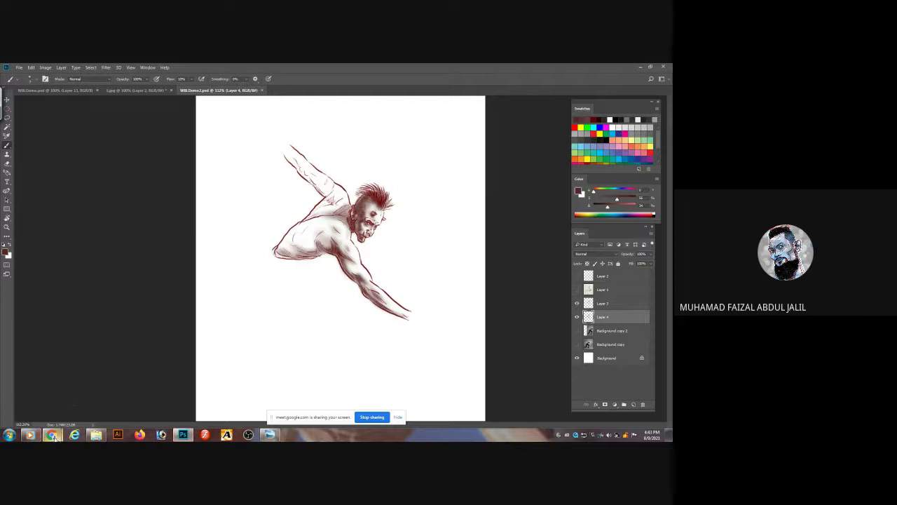
# - Switch to the Google Meet call in Chrome, move the screen-sharing notice aside and turn on the camera
pyautogui.moveTo(52, 435)
pyautogui.click(49, 399)
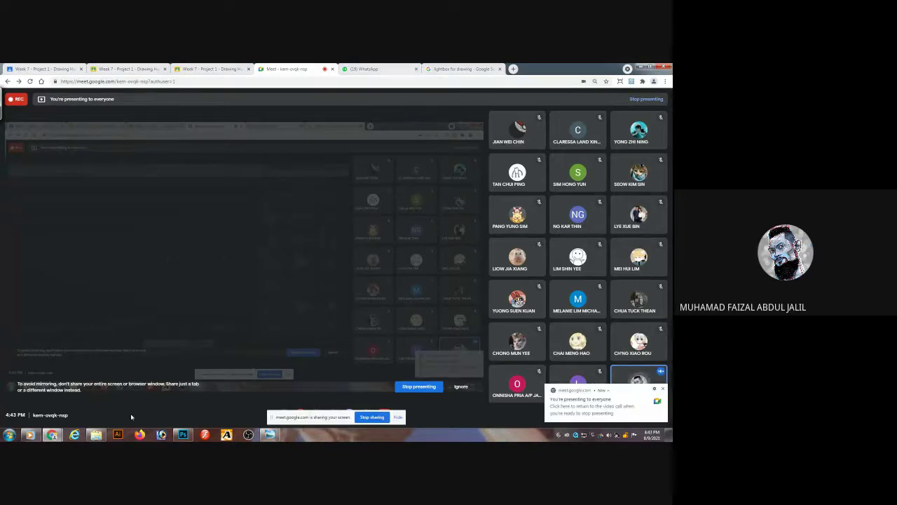
pyautogui.moveTo(271, 417); pyautogui.dragTo(105, 411)
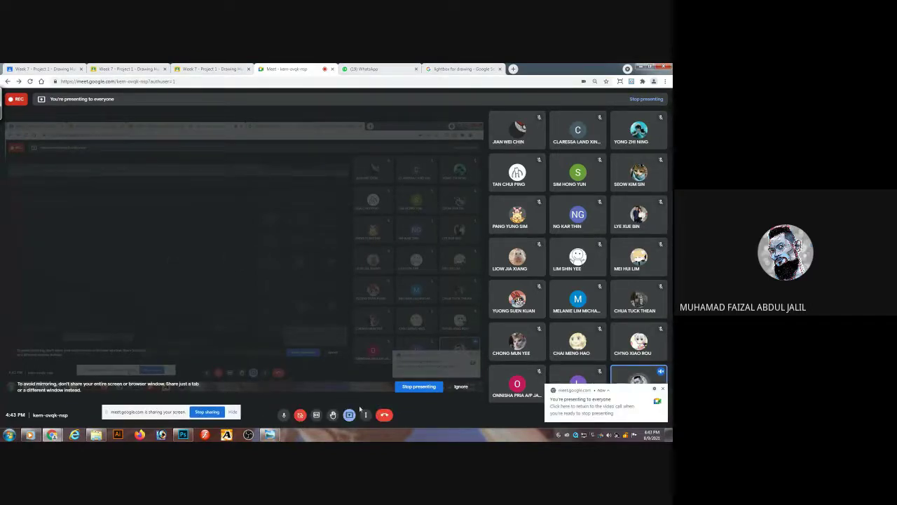
pyautogui.click(300, 414)
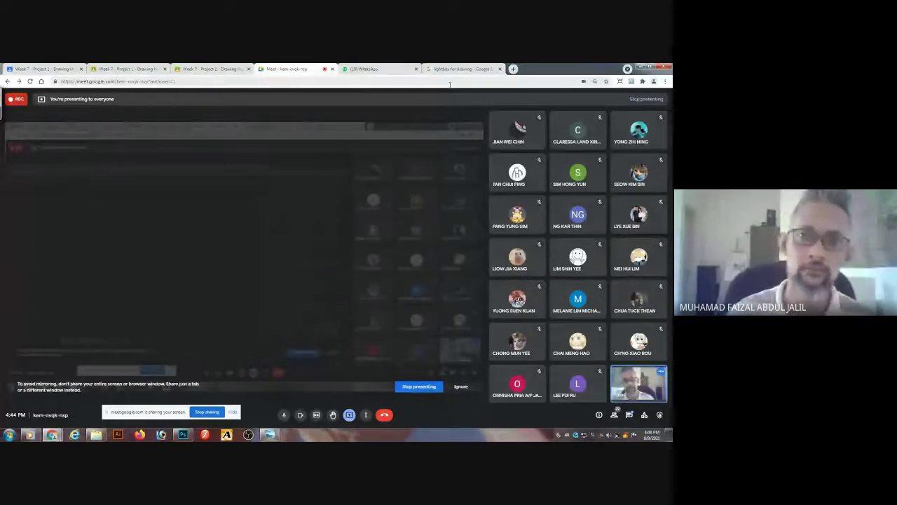
# - Open WhatsApp and review the students' head sketch and crouching sword-figure drawing in the DML1S1 G1 group chat at full size
pyautogui.click(379, 68)
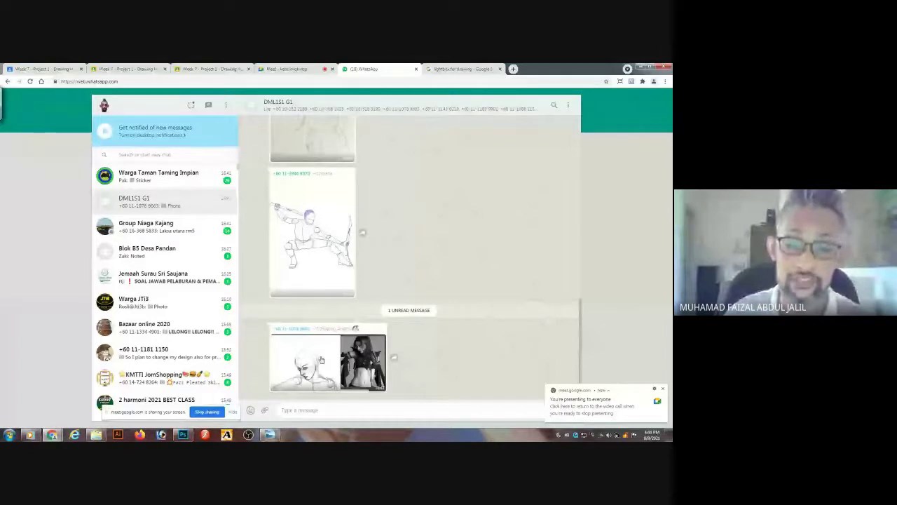
pyautogui.click(321, 359)
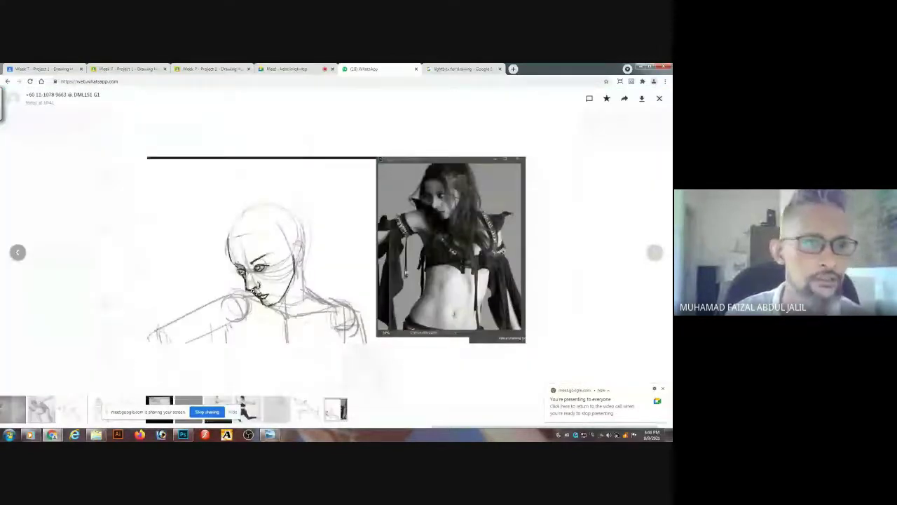
pyautogui.click(657, 98)
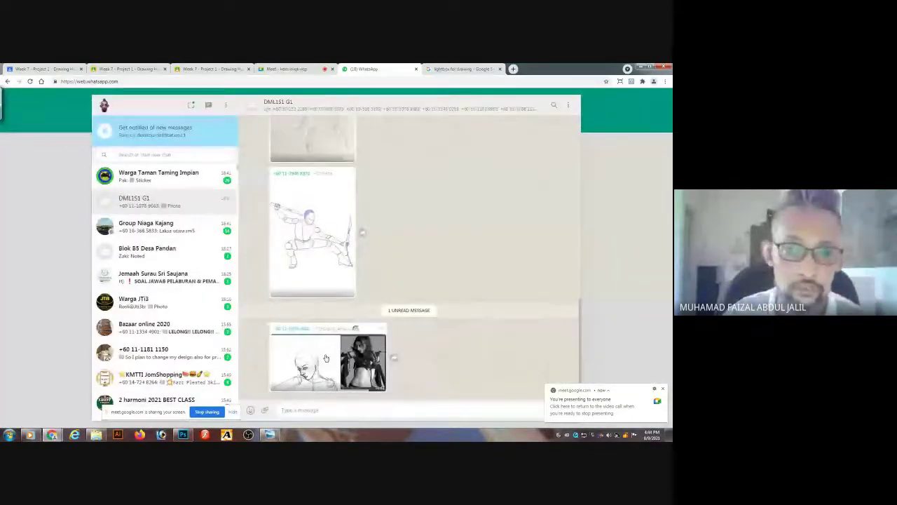
pyautogui.click(325, 359)
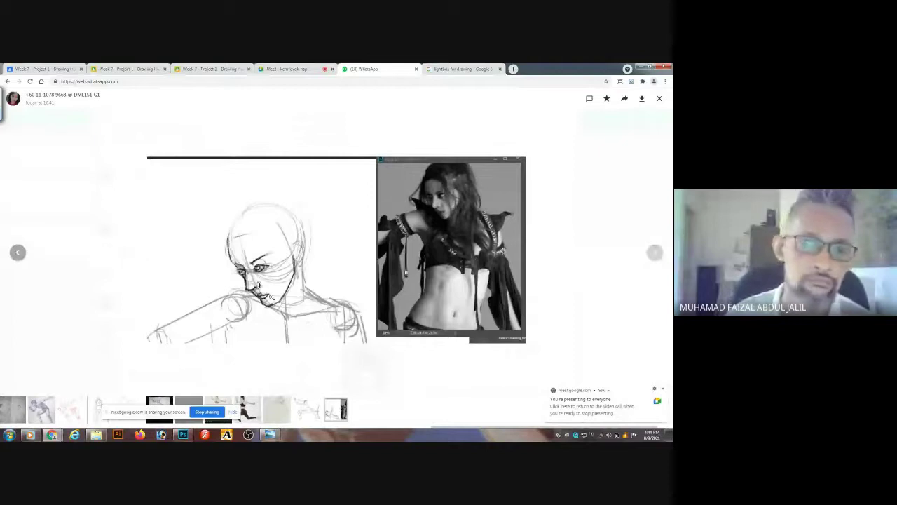
pyautogui.click(659, 99)
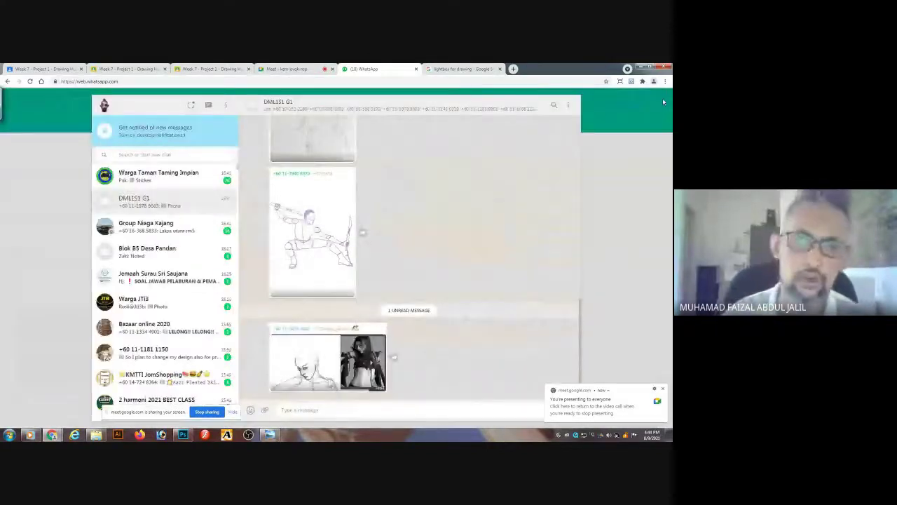
pyautogui.click(326, 231)
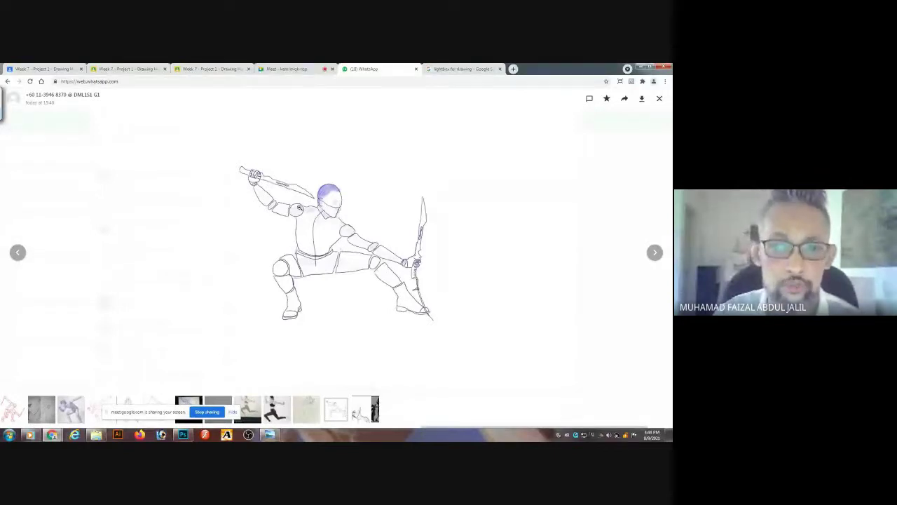
pyautogui.click(659, 98)
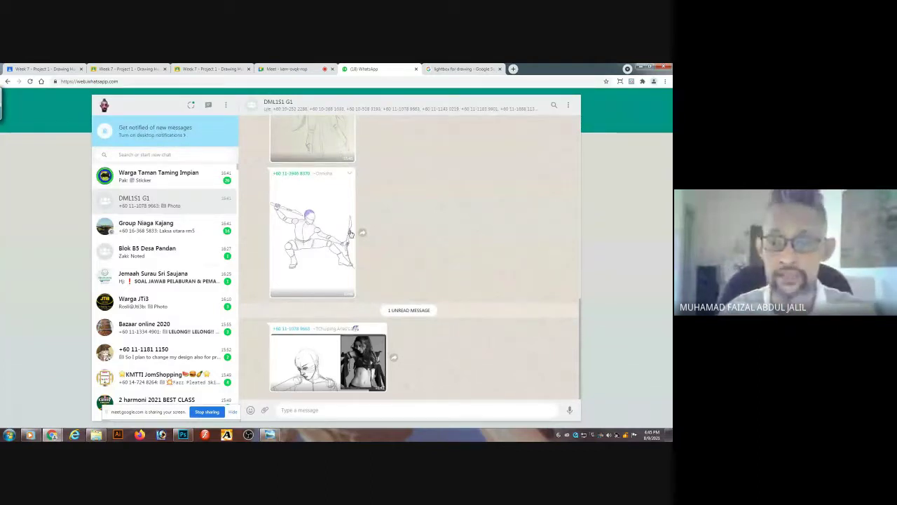
# - Read the in-call messages of the Google Meet class and return to Photoshop
pyautogui.click(294, 69)
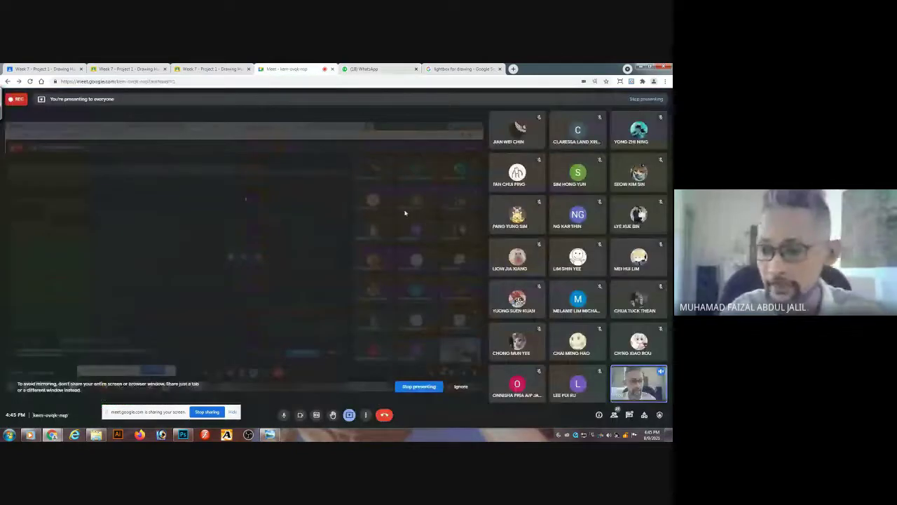
pyautogui.click(629, 415)
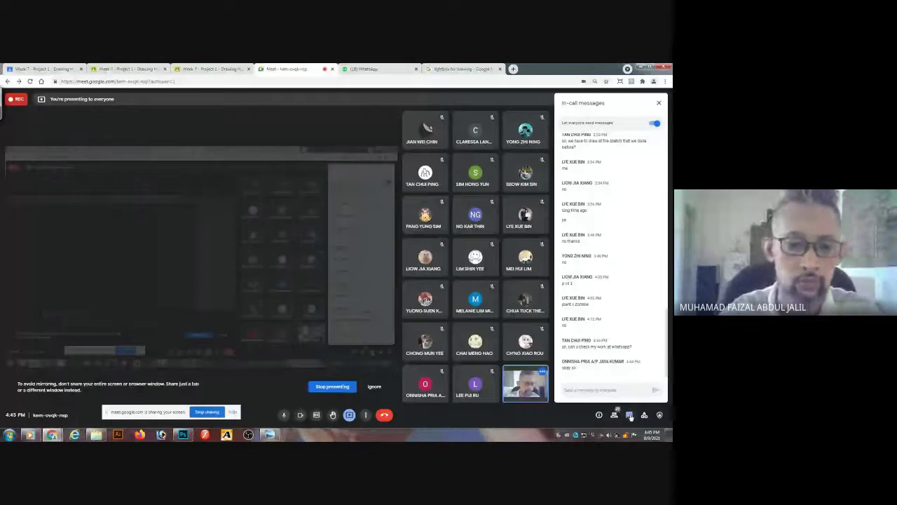
pyautogui.hotkey('alt', 'Tab')
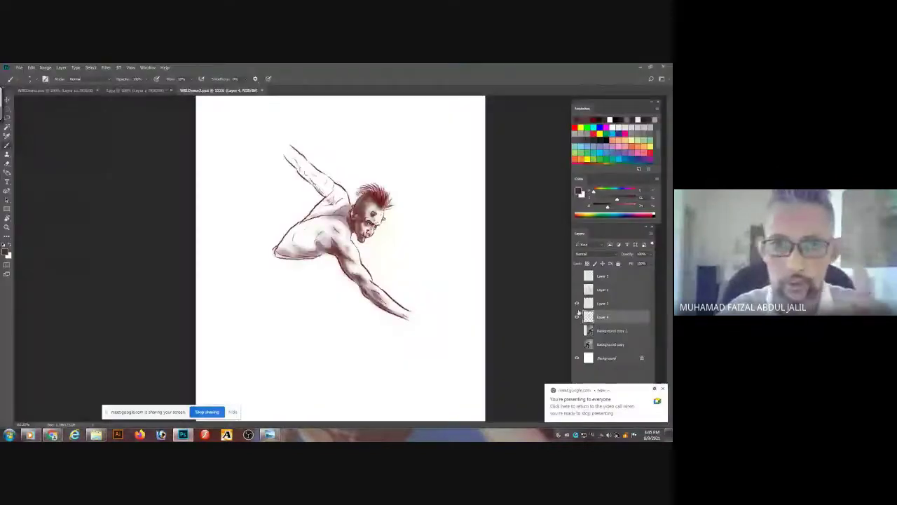
# - Hide Layer 4 and Layer 3, show the Background copy reference photo and make it the active layer
pyautogui.click(577, 317)
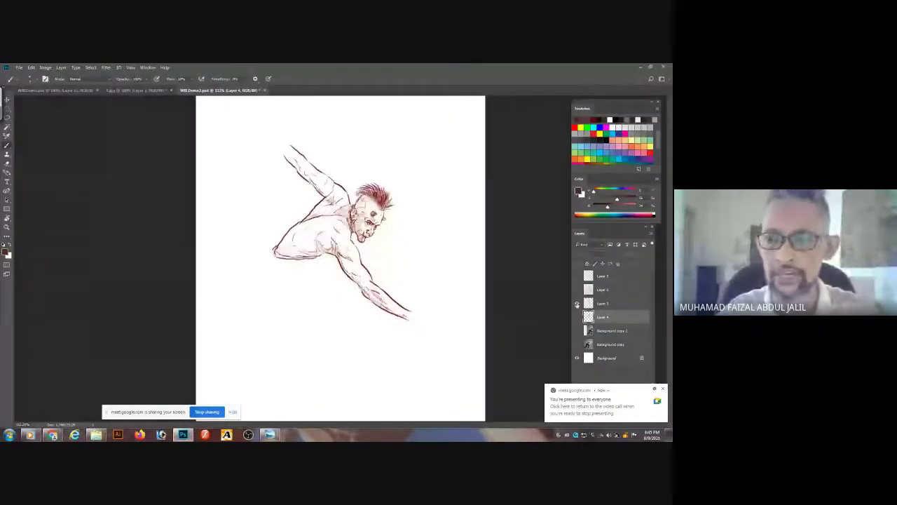
pyautogui.click(577, 303)
pyautogui.click(578, 343)
pyautogui.click(613, 343)
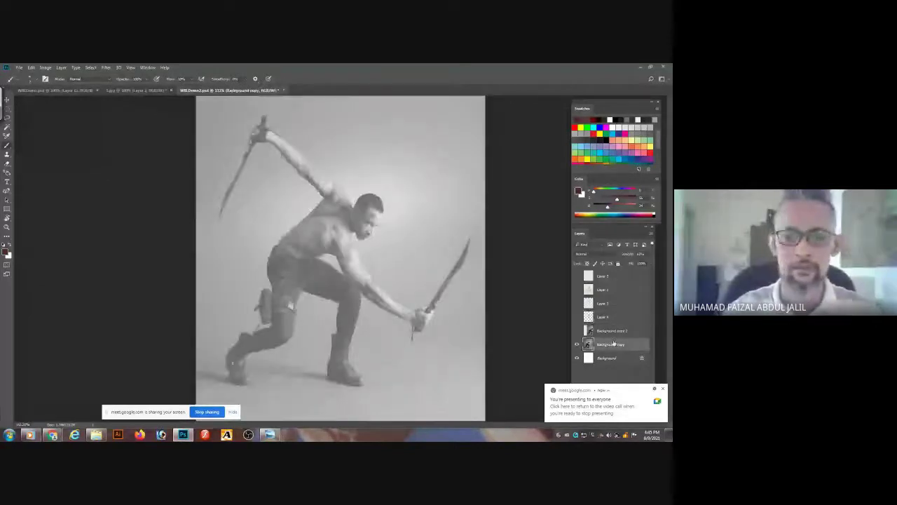
# - Choose Kyle's Ultimate Inking Thick 'n Thin brush for tracing the man's head
pyautogui.click(30, 78)
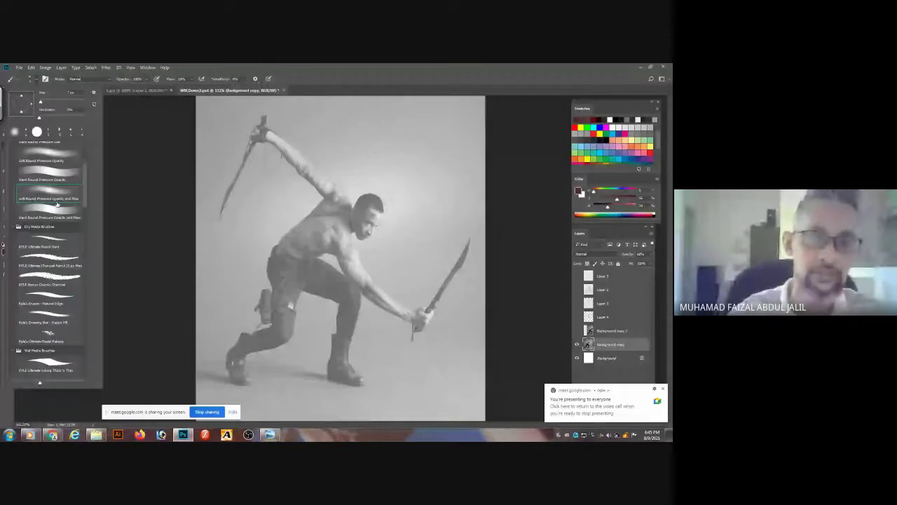
pyautogui.keyDown('ctrl'); pyautogui.click(378, 218); pyautogui.keyUp('ctrl')
pyautogui.keyDown('ctrl'); pyautogui.click(378, 218); pyautogui.keyUp('ctrl')
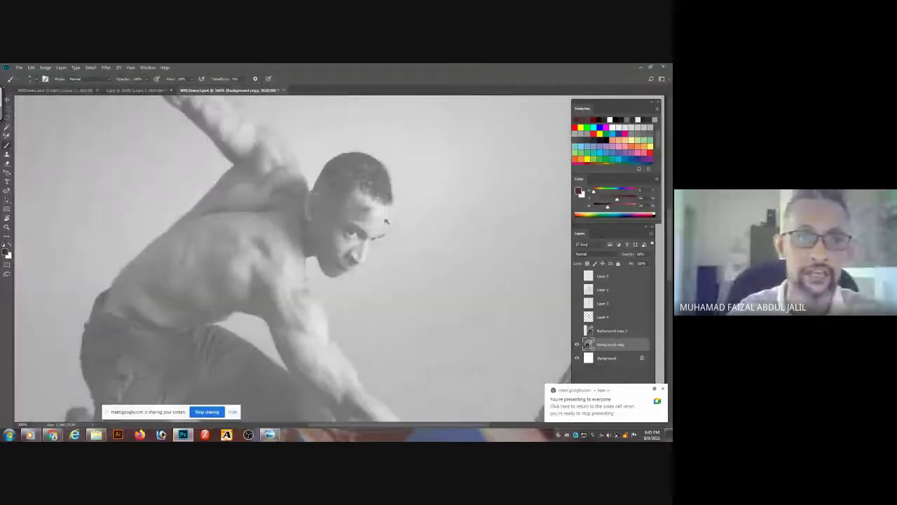
pyautogui.click(386, 221)
pyautogui.click(32, 79)
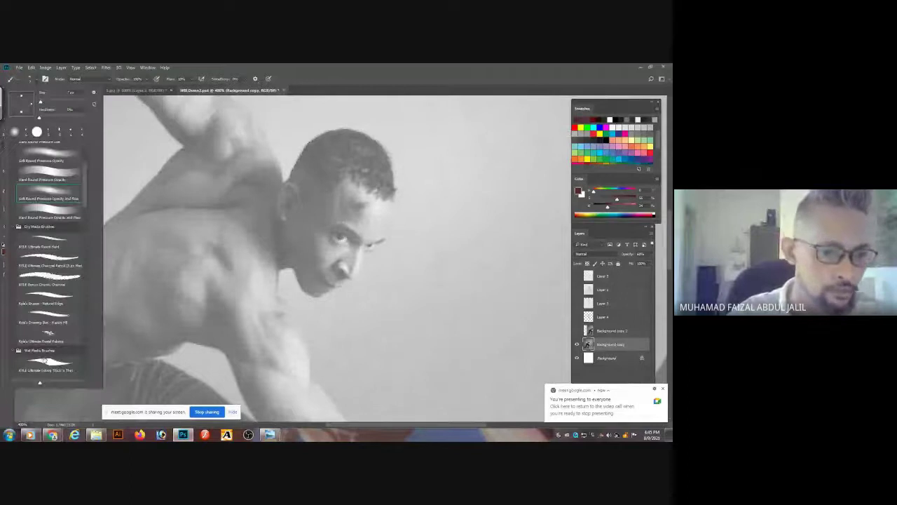
pyautogui.doubleClick(44, 361)
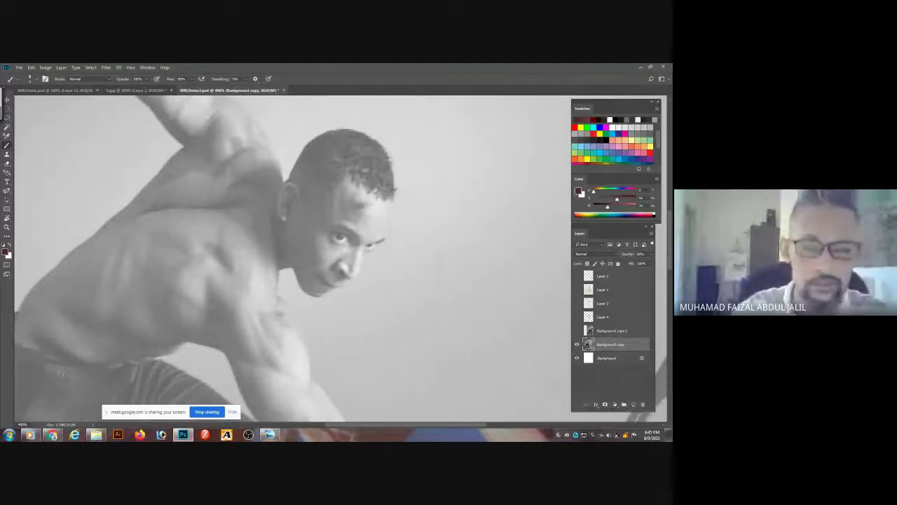
# - Check the Google Meet call in Chrome and return to the Photoshop document
pyautogui.moveTo(52, 435)
pyautogui.click(47, 400)
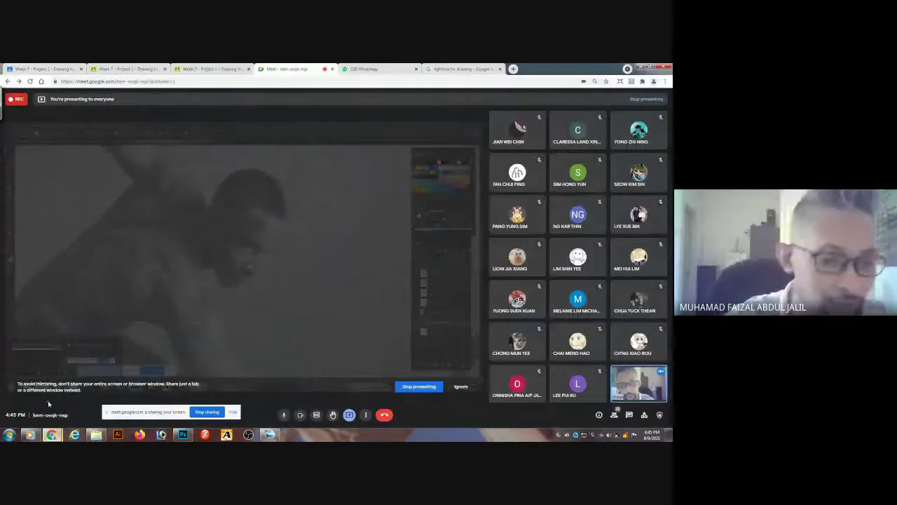
pyautogui.moveTo(52, 434)
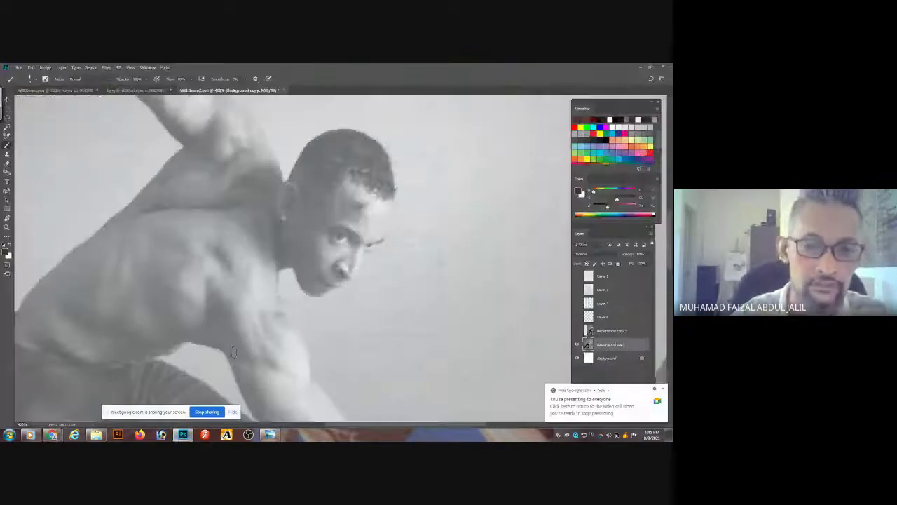
pyautogui.click(183, 434)
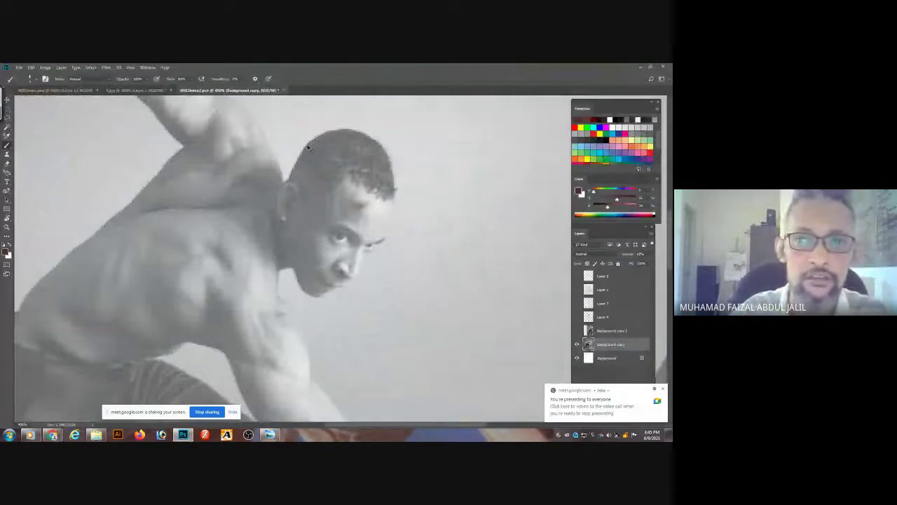
# - Set the brush colour to black and add a new layer above Background copy for the tracing
pyautogui.moveTo(605, 208); pyautogui.dragTo(593, 209)
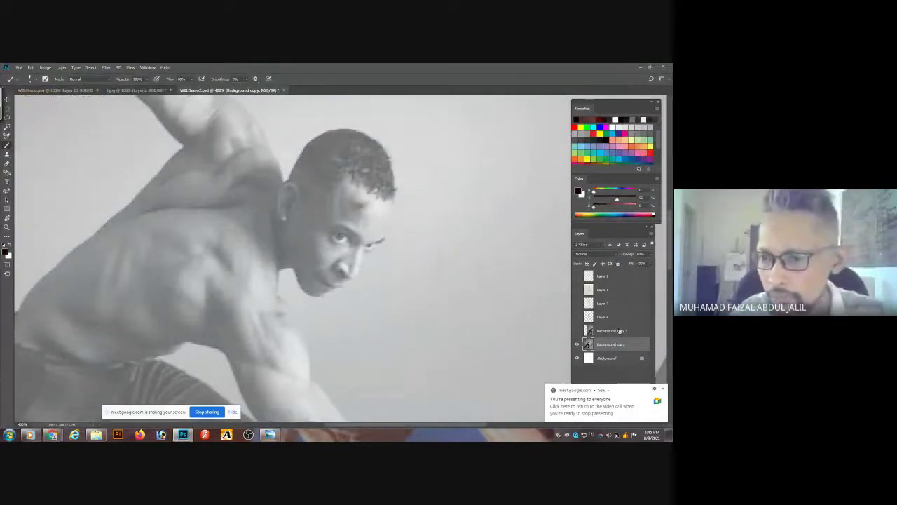
pyautogui.click(663, 389)
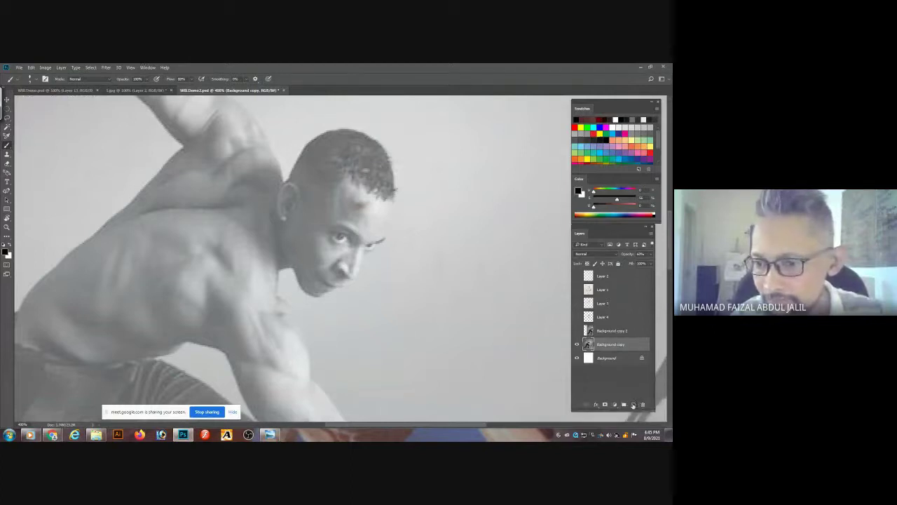
pyautogui.click(635, 404)
pyautogui.scroll(1, 354, 178)
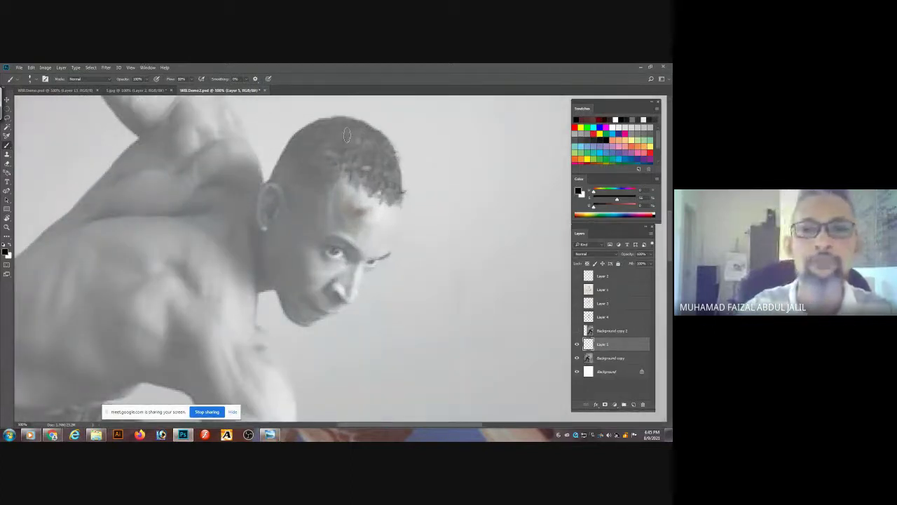
# - Trace the head outline, ear, hairline, facial features and cheek shadow edge over the photo in black
pyautogui.moveTo(335, 117)
pyautogui.mouseDown()
pyautogui.moveTo(282, 152)
pyautogui.moveTo(262, 186)
pyautogui.moveTo(272, 184)
pyautogui.moveTo(273, 292)
pyautogui.moveTo(300, 323)
pyautogui.moveTo(339, 302)
pyautogui.moveTo(333, 287)
pyautogui.moveTo(356, 294)
pyautogui.moveTo(368, 264)
pyautogui.moveTo(391, 253)
pyautogui.moveTo(400, 216)
pyautogui.moveTo(407, 163)
pyautogui.moveTo(396, 138)
pyautogui.moveTo(333, 118)
pyautogui.mouseUp()
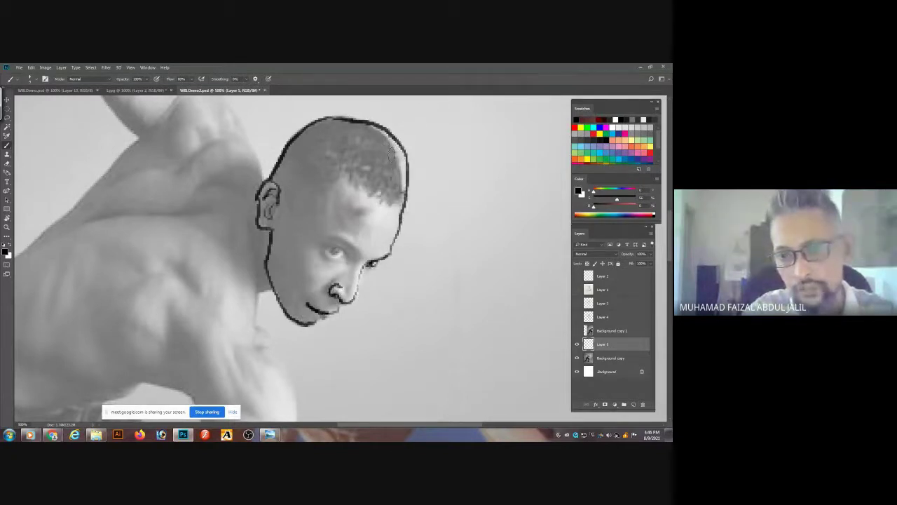
pyautogui.moveTo(401, 196)
pyautogui.mouseDown()
pyautogui.moveTo(362, 179)
pyautogui.moveTo(287, 209)
pyautogui.moveTo(300, 302)
pyautogui.moveTo(310, 293)
pyautogui.moveTo(303, 307)
pyautogui.mouseUp()
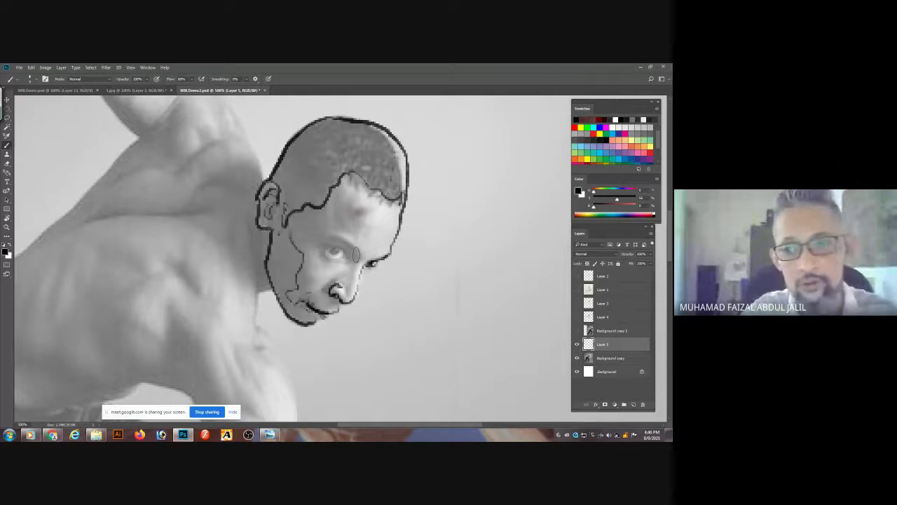
pyautogui.moveTo(359, 253)
pyautogui.mouseDown()
pyautogui.moveTo(323, 249)
pyautogui.moveTo(325, 256)
pyautogui.moveTo(346, 263)
pyautogui.moveTo(348, 276)
pyautogui.moveTo(356, 247)
pyautogui.moveTo(323, 233)
pyautogui.moveTo(308, 207)
pyautogui.mouseUp()
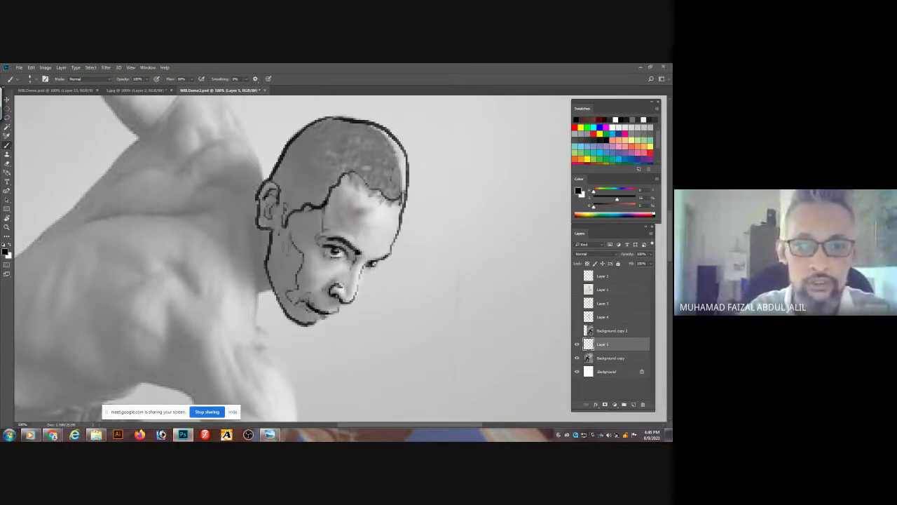
# - Draw the neck lines and outline the shadow shapes between the neck and the shoulders
pyautogui.moveTo(304, 256)
pyautogui.mouseDown()
pyautogui.moveTo(327, 284)
pyautogui.moveTo(302, 289)
pyautogui.mouseUp()
pyautogui.moveTo(270, 254)
pyautogui.mouseDown()
pyautogui.moveTo(276, 293)
pyautogui.moveTo(253, 289)
pyautogui.moveTo(256, 230)
pyautogui.moveTo(203, 221)
pyautogui.mouseUp()
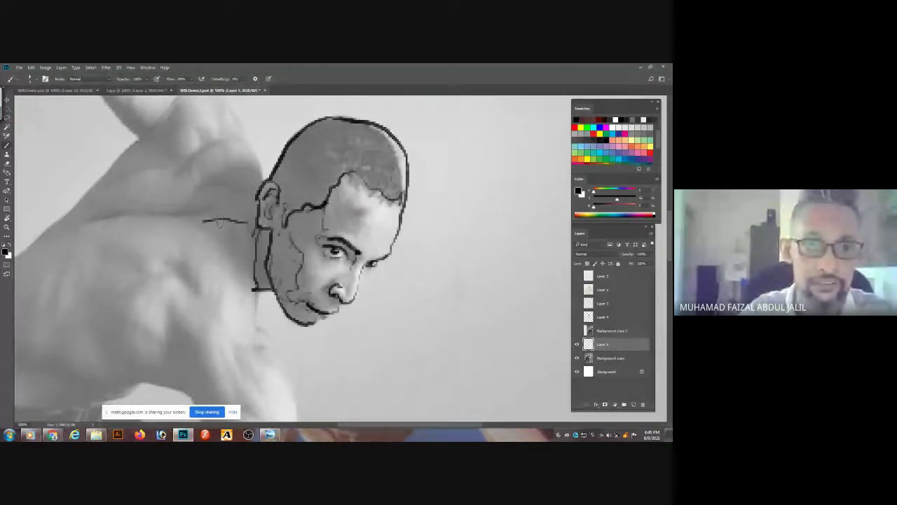
pyautogui.moveTo(218, 222); pyautogui.dragTo(246, 277)
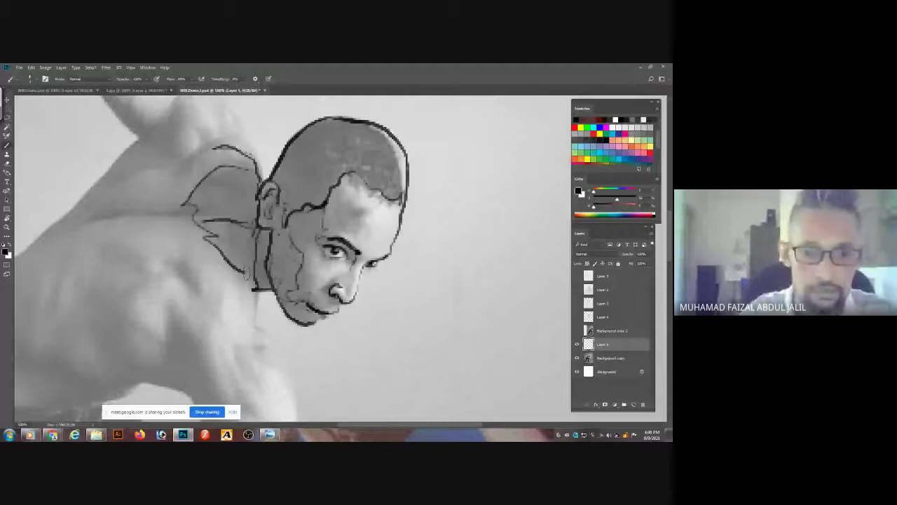
# - Trace the lowered arm from shoulder to forearm with heavy outer contours and thin lines around the armpit shadow and muscles
pyautogui.moveTo(246, 273); pyautogui.dragTo(237, 101)
pyautogui.moveTo(249, 118); pyautogui.dragTo(285, 253)
pyautogui.moveTo(221, 185); pyautogui.dragTo(267, 241)
pyautogui.moveTo(223, 217)
pyautogui.mouseDown()
pyautogui.moveTo(175, 223)
pyautogui.moveTo(209, 232)
pyautogui.moveTo(207, 284)
pyautogui.moveTo(286, 369)
pyautogui.mouseUp()
pyautogui.moveTo(216, 263)
pyautogui.mouseDown()
pyautogui.moveTo(265, 329)
pyautogui.moveTo(318, 331)
pyautogui.mouseUp()
pyautogui.moveTo(285, 252); pyautogui.dragTo(335, 330)
pyautogui.moveTo(241, 236); pyautogui.dragTo(313, 335)
pyautogui.moveTo(259, 242); pyautogui.dragTo(301, 350)
pyautogui.moveTo(280, 353); pyautogui.dragTo(328, 381)
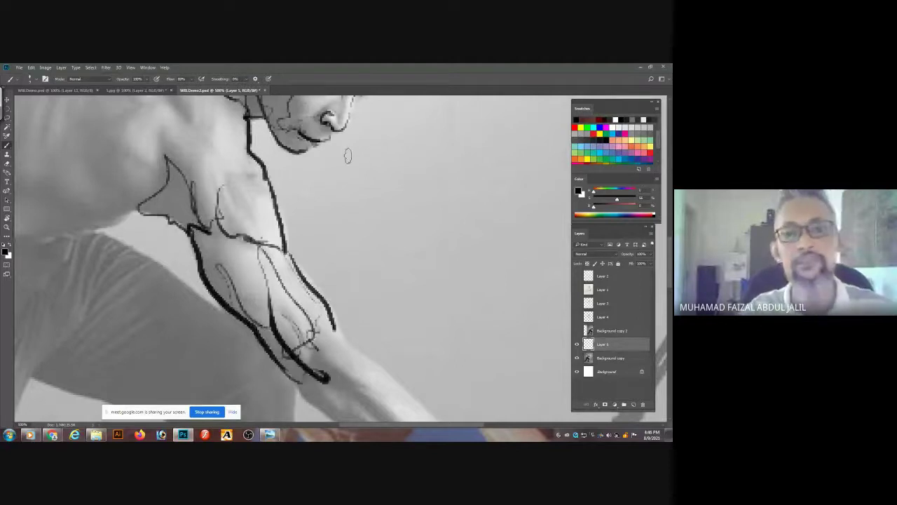
pyautogui.moveTo(348, 156); pyautogui.dragTo(301, 282)
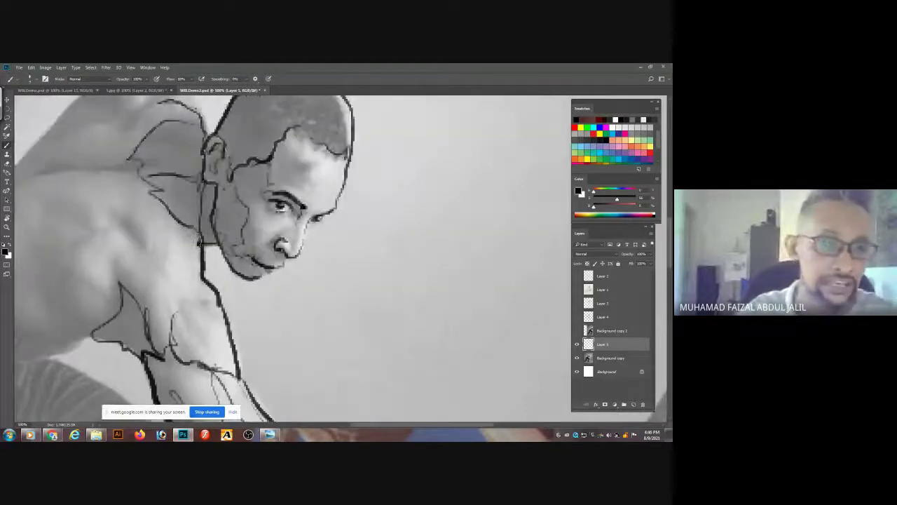
# - Trace the shoulder blade creases, the spine line, the upper back contour and the shadow marks below the neck in black
pyautogui.moveTo(75, 172); pyautogui.dragTo(140, 166)
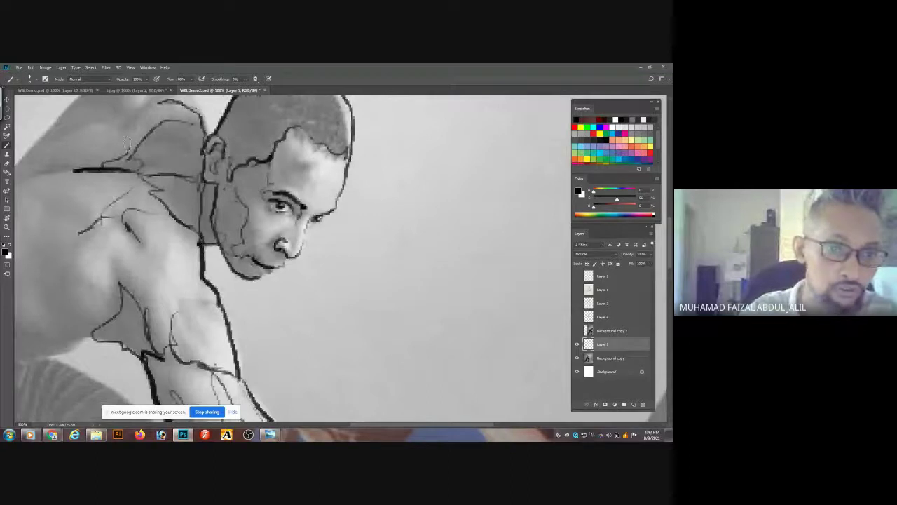
pyautogui.moveTo(193, 140); pyautogui.dragTo(221, 202)
pyautogui.moveTo(157, 190); pyautogui.dragTo(223, 175)
pyautogui.moveTo(228, 185)
pyautogui.mouseDown()
pyautogui.moveTo(220, 155)
pyautogui.moveTo(133, 132)
pyautogui.moveTo(32, 238)
pyautogui.mouseUp()
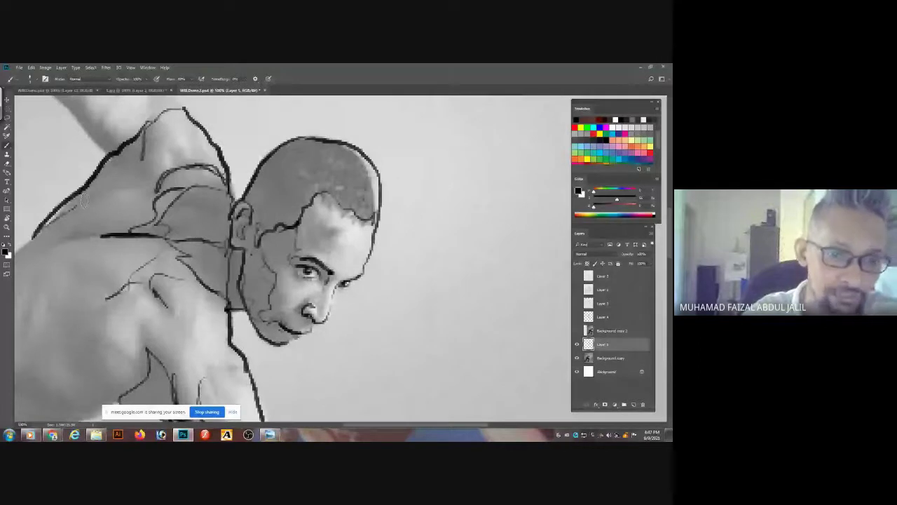
pyautogui.moveTo(83, 201); pyautogui.dragTo(104, 275)
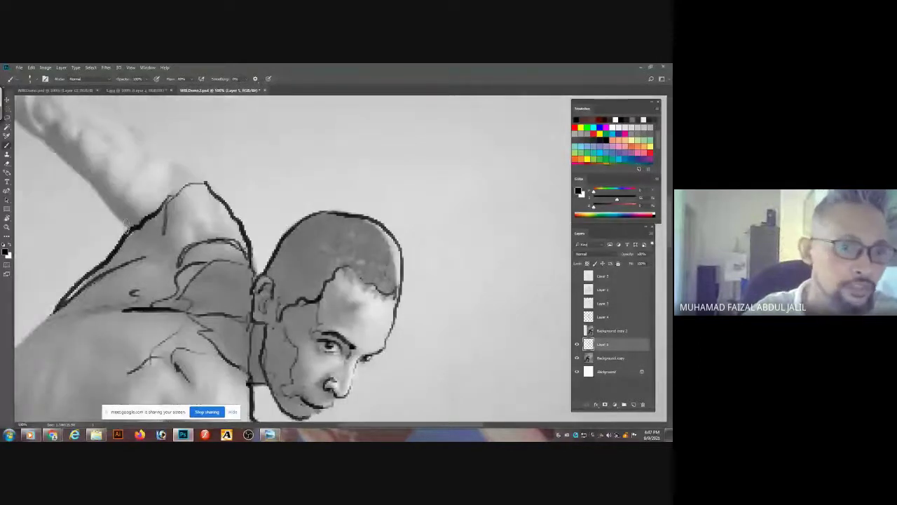
# - Outline the raised upper arm with heavy outer contours and thin lines around its muscle shadows down to the shoulder
pyautogui.moveTo(126, 226); pyautogui.dragTo(70, 156)
pyautogui.moveTo(82, 157); pyautogui.dragTo(135, 202)
pyautogui.moveTo(125, 121)
pyautogui.mouseDown()
pyautogui.moveTo(206, 184)
pyautogui.moveTo(168, 310)
pyautogui.mouseUp()
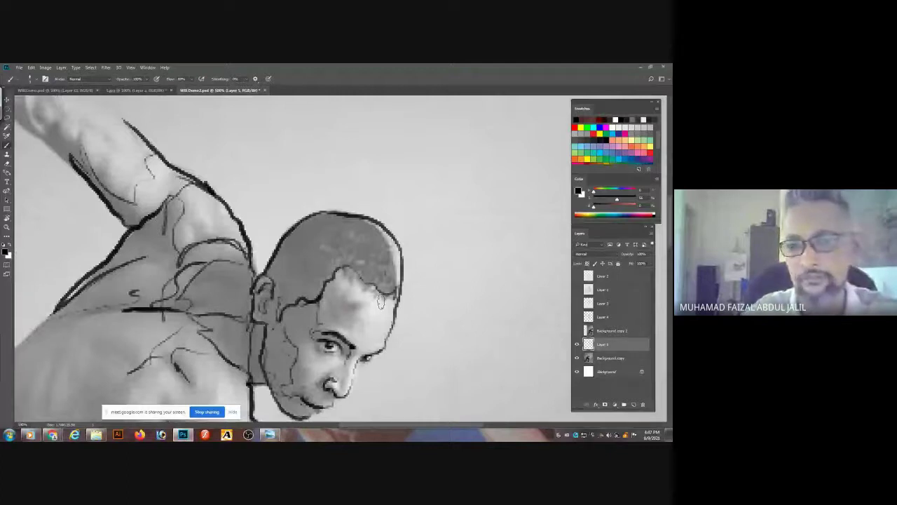
# - Hide Background copy and erase the dark smudge on the forehead from the Background layer
pyautogui.click(577, 357)
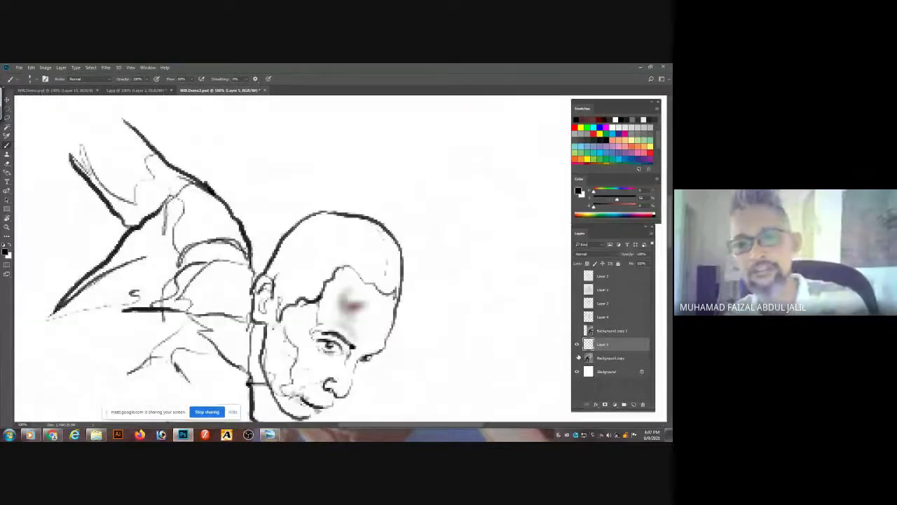
pyautogui.hotkey('ctrl', '1')
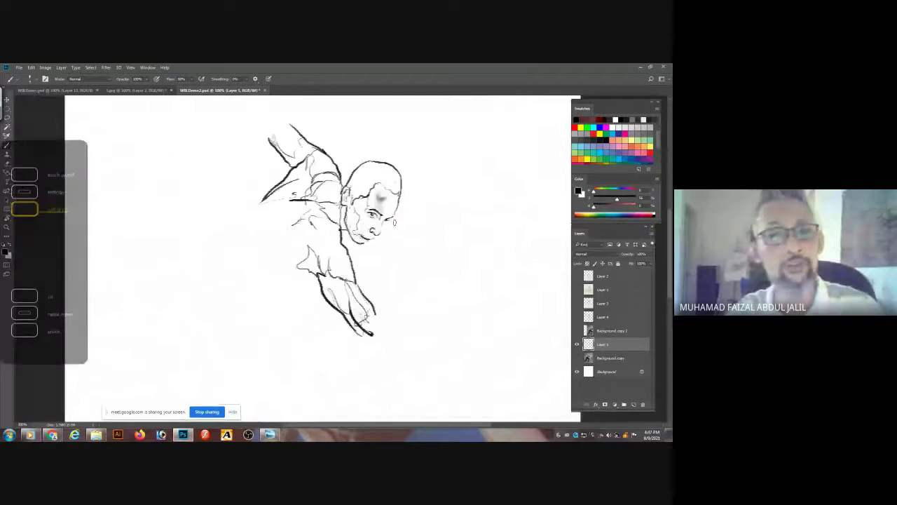
pyautogui.click(605, 371)
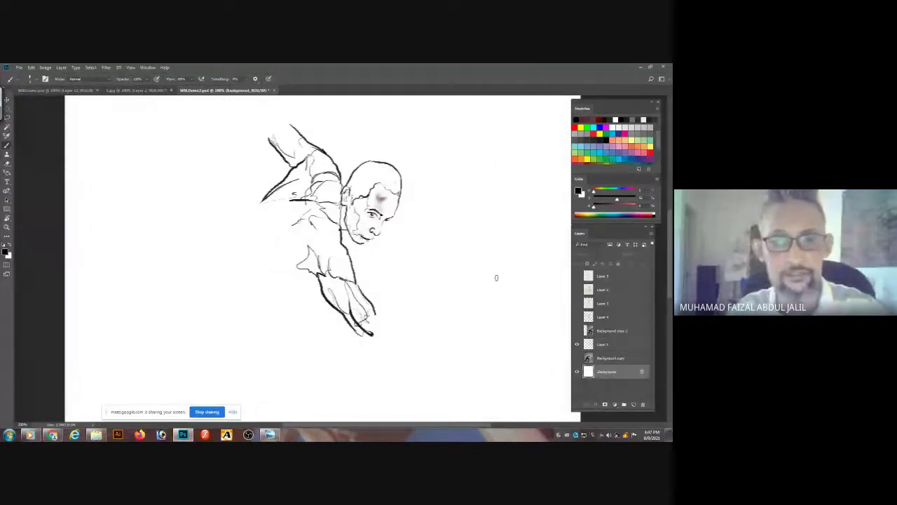
pyautogui.press('e')
pyautogui.moveTo(379, 194); pyautogui.dragTo(383, 209)
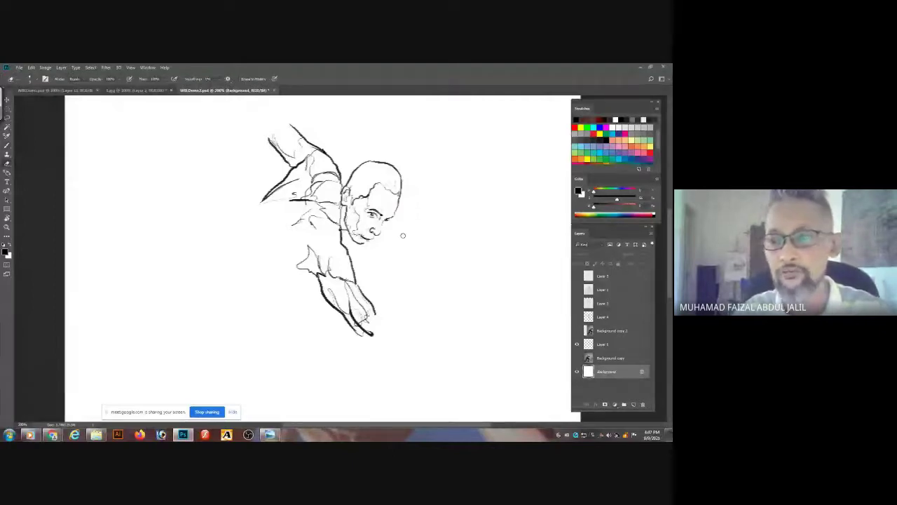
# - Show and hide Layer 3 and Layer 4 to compare the earlier red sketch with the black tracing
pyautogui.click(577, 304)
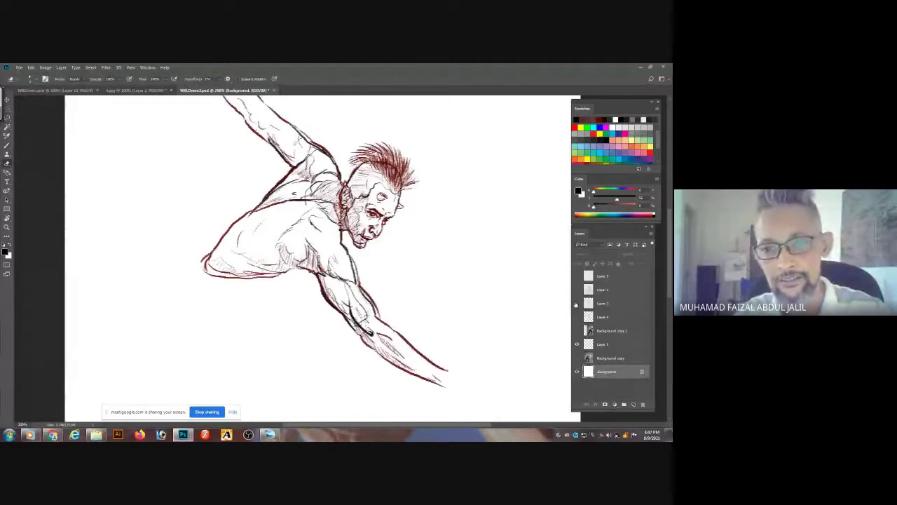
pyautogui.click(576, 303)
pyautogui.click(577, 317)
pyautogui.click(577, 317)
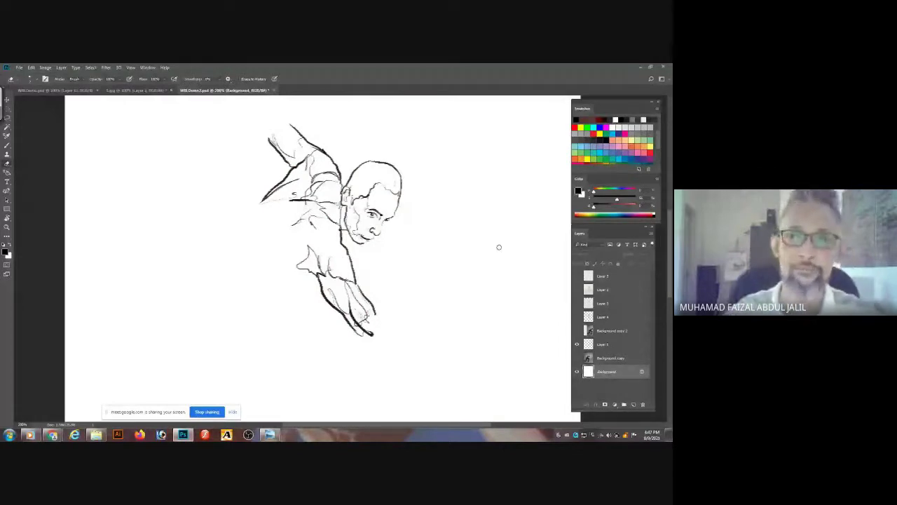
# - Reselect the tracing layer and strengthen the mouth line and the nose contour with the brush
pyautogui.click(375, 251)
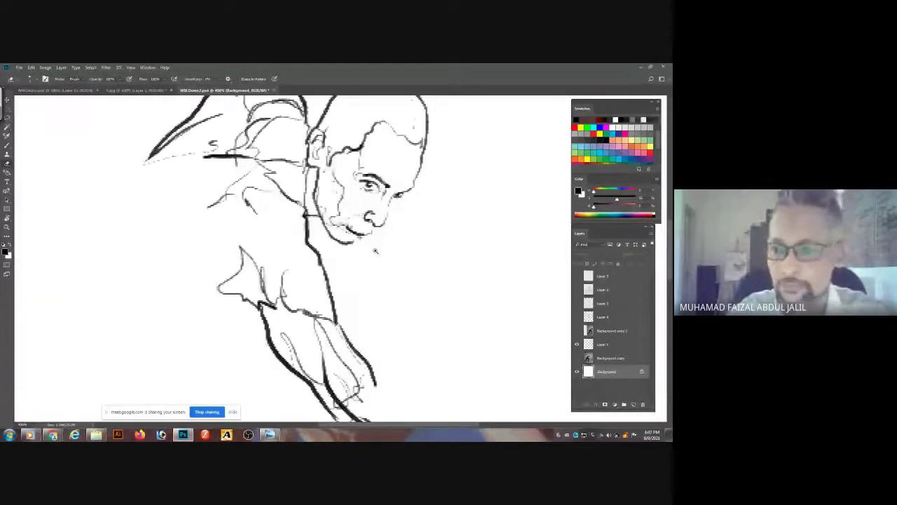
pyautogui.click(376, 251)
pyautogui.hotkey('alt', ']')
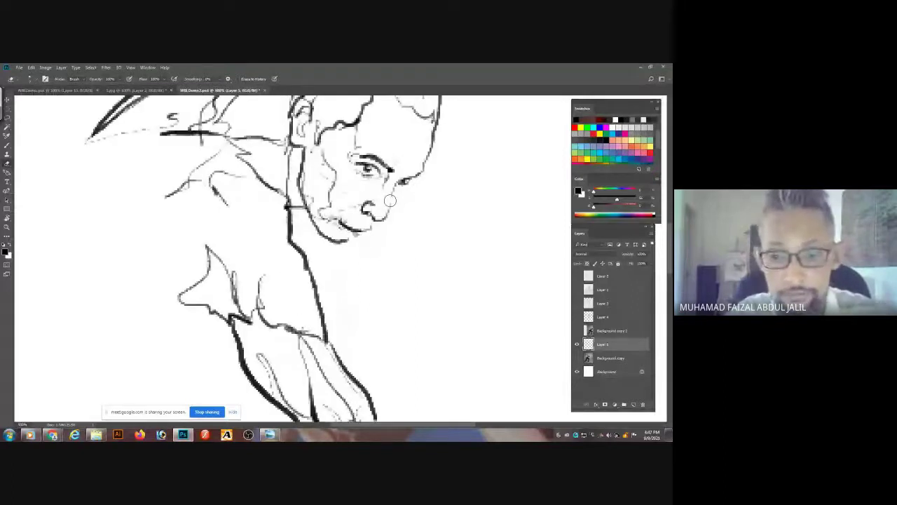
pyautogui.press('b')
pyautogui.moveTo(346, 240); pyautogui.dragTo(372, 230)
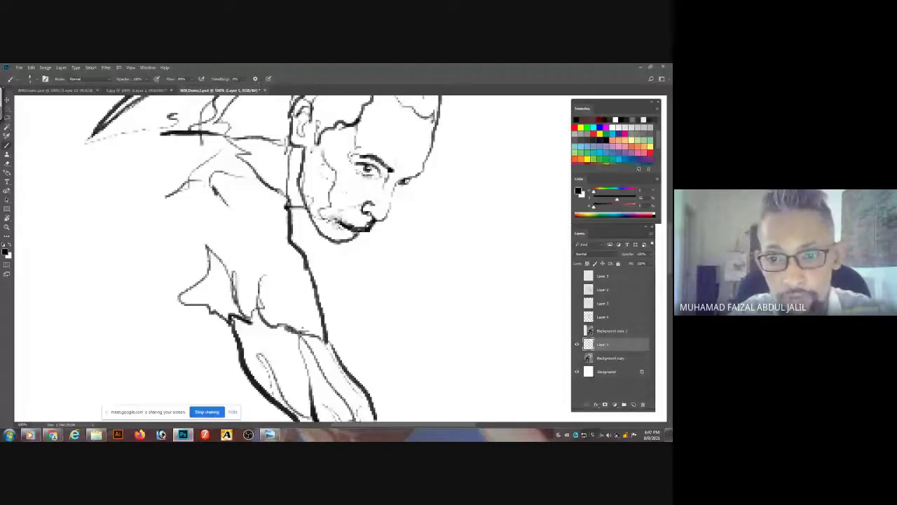
pyautogui.moveTo(391, 198); pyautogui.dragTo(388, 215)
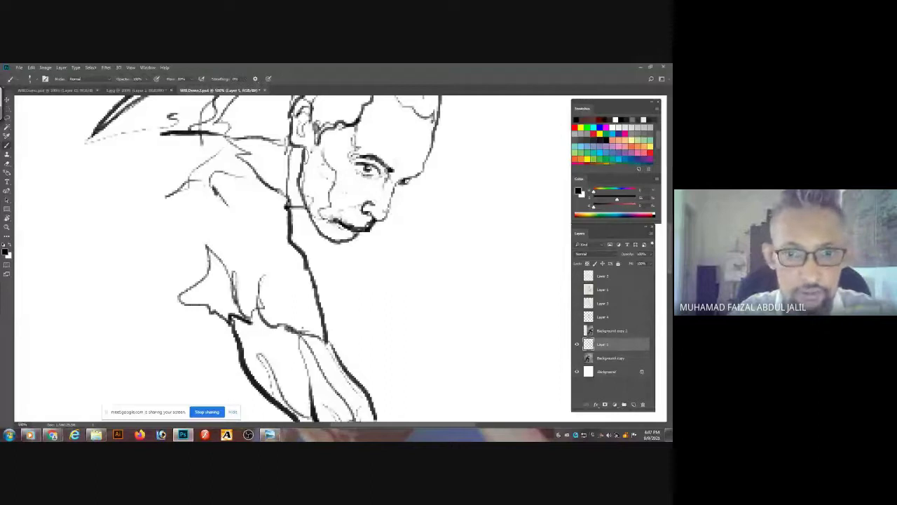
# - Show Background copy again and trace the waistband and the upper contour of the raised thigh
pyautogui.moveTo(317, 324); pyautogui.dragTo(441, 181)
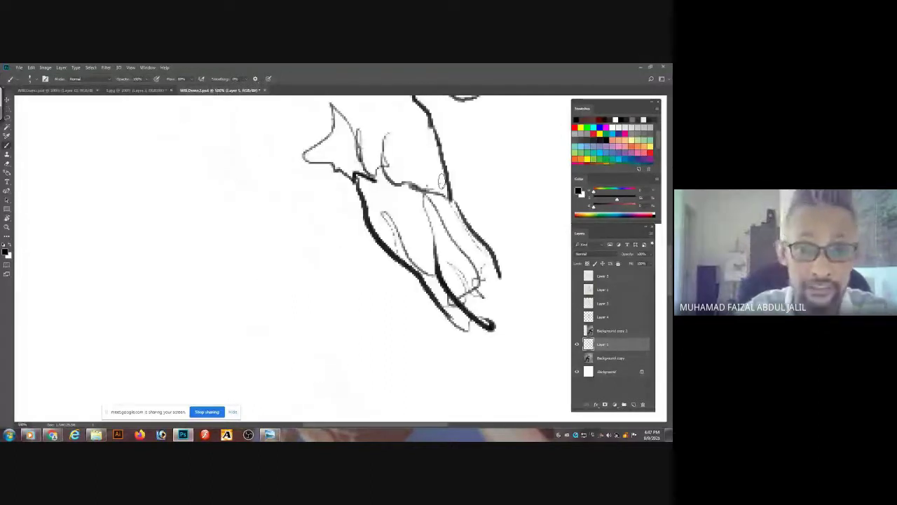
pyautogui.click(576, 357)
pyautogui.moveTo(242, 178)
pyautogui.mouseDown()
pyautogui.moveTo(300, 158)
pyautogui.moveTo(122, 163)
pyautogui.moveTo(83, 136)
pyautogui.moveTo(86, 126)
pyautogui.mouseUp()
pyautogui.moveTo(130, 185)
pyautogui.mouseDown()
pyautogui.moveTo(95, 242)
pyautogui.moveTo(231, 193)
pyautogui.mouseUp()
pyautogui.moveTo(206, 199)
pyautogui.mouseDown()
pyautogui.moveTo(261, 182)
pyautogui.moveTo(406, 265)
pyautogui.mouseUp()
pyautogui.moveTo(329, 219); pyautogui.dragTo(409, 265)
# - Draw the trouser folds around the crotch and hip and outline the underside of the thigh to the knee
pyautogui.moveTo(313, 212)
pyautogui.mouseDown()
pyautogui.moveTo(266, 246)
pyautogui.moveTo(260, 237)
pyautogui.moveTo(186, 309)
pyautogui.mouseUp()
pyautogui.moveTo(237, 214); pyautogui.dragTo(194, 289)
pyautogui.moveTo(196, 322)
pyautogui.mouseDown()
pyautogui.moveTo(354, 379)
pyautogui.moveTo(403, 339)
pyautogui.moveTo(355, 372)
pyautogui.mouseUp()
pyautogui.moveTo(349, 361); pyautogui.dragTo(269, 344)
pyautogui.moveTo(291, 297); pyautogui.dragTo(215, 330)
pyautogui.moveTo(245, 295)
pyautogui.mouseDown()
pyautogui.moveTo(184, 324)
pyautogui.moveTo(172, 375)
pyautogui.mouseUp()
# - Outline the trouser side pocket with its lower edge and add fold lines across the thigh
pyautogui.moveTo(192, 245)
pyautogui.mouseDown()
pyautogui.moveTo(133, 278)
pyautogui.moveTo(108, 261)
pyautogui.moveTo(88, 265)
pyautogui.mouseUp()
pyautogui.moveTo(116, 261)
pyautogui.mouseDown()
pyautogui.moveTo(143, 238)
pyautogui.moveTo(163, 198)
pyautogui.mouseUp()
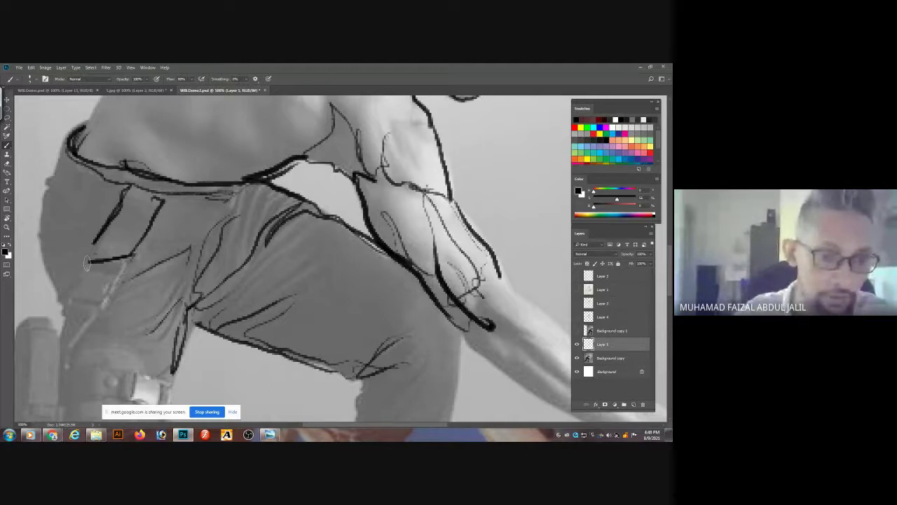
pyautogui.moveTo(89, 263); pyautogui.dragTo(125, 266)
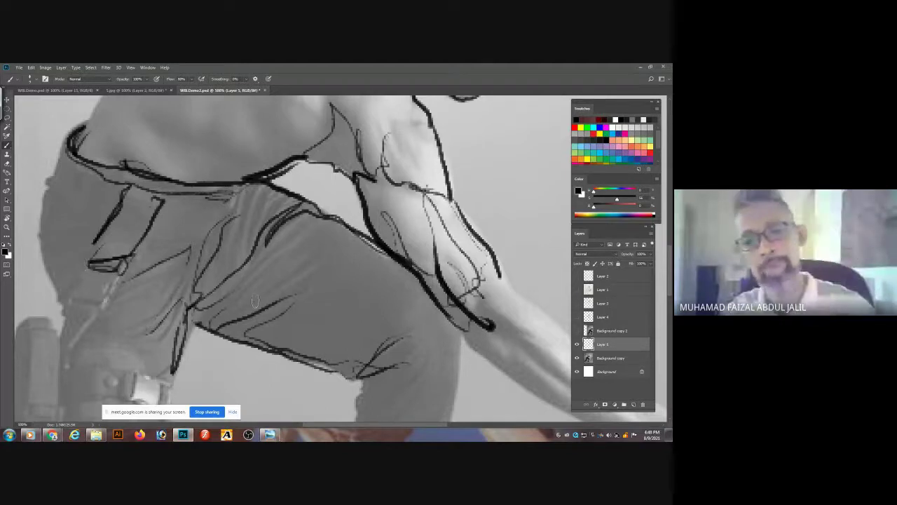
pyautogui.moveTo(260, 297); pyautogui.dragTo(300, 252)
pyautogui.moveTo(300, 256); pyautogui.dragTo(243, 302)
pyautogui.moveTo(251, 225); pyautogui.dragTo(271, 189)
# - Hide Background copy, show Layer 3 and Layer 4, and move the tracing layer above Background copy 2
pyautogui.hotkey('ctrl', '0')
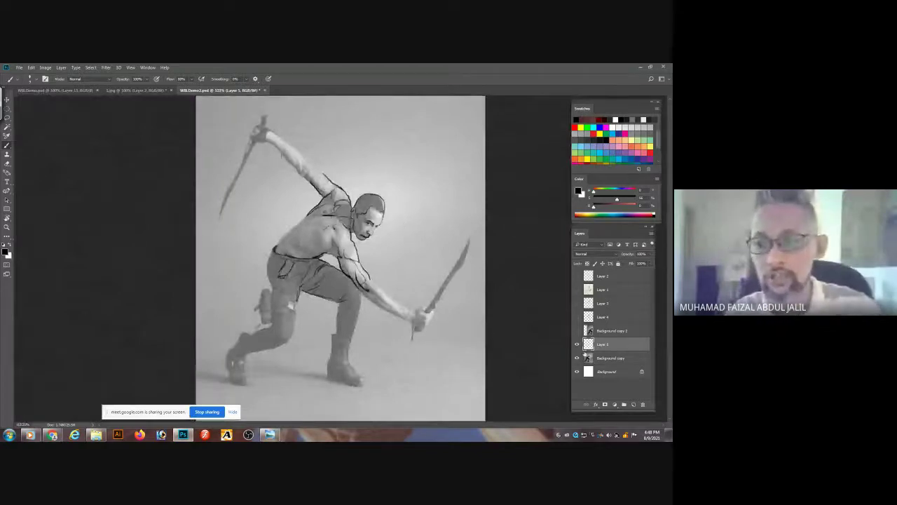
pyautogui.click(576, 357)
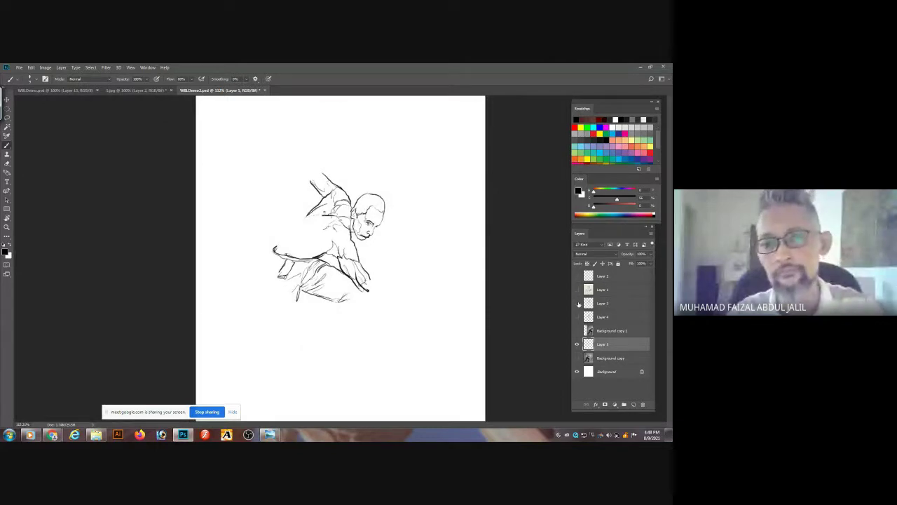
pyautogui.moveTo(578, 303); pyautogui.dragTo(577, 317)
pyautogui.hotkey('ctrl', '+')
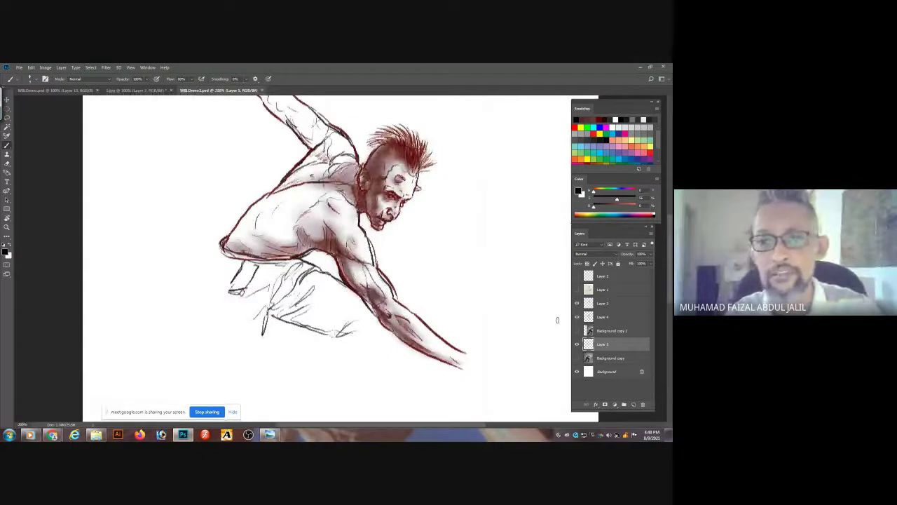
pyautogui.hotkey('ctrl', ']')
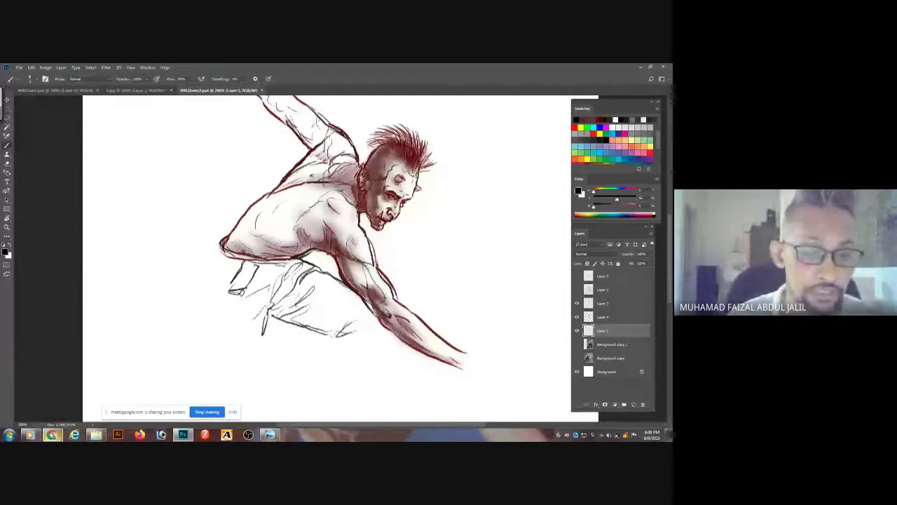
# - Switch to the Google Meet call in Chrome and hand the screen presentation over to a student
pyautogui.click(52, 435)
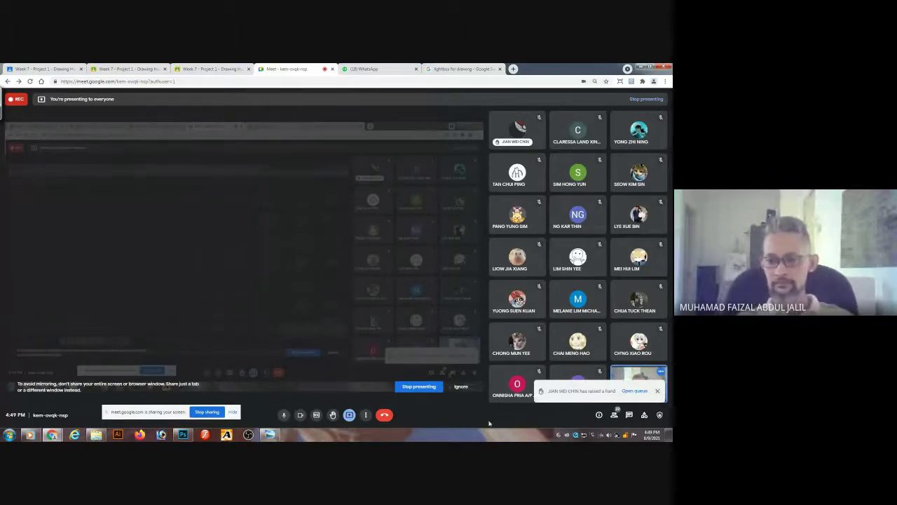
pyautogui.click(349, 414)
pyautogui.click(348, 417)
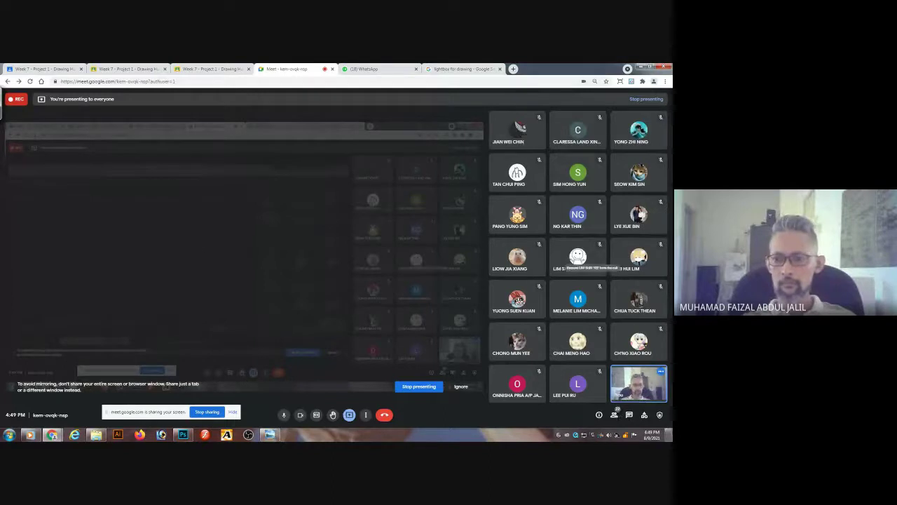
pyautogui.moveTo(576, 388)
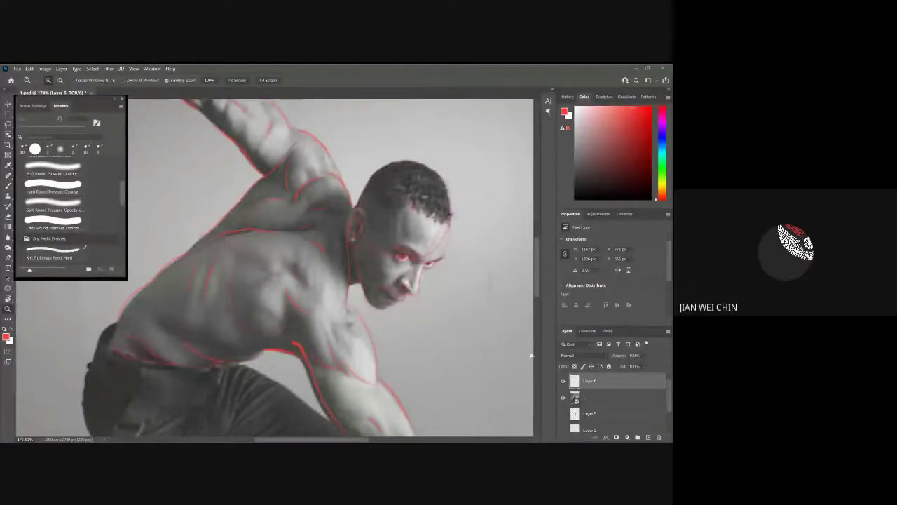
# - Hide the photo layer and examine the student's red line tracing, from the whole figure to the head and ear
pyautogui.click(562, 397)
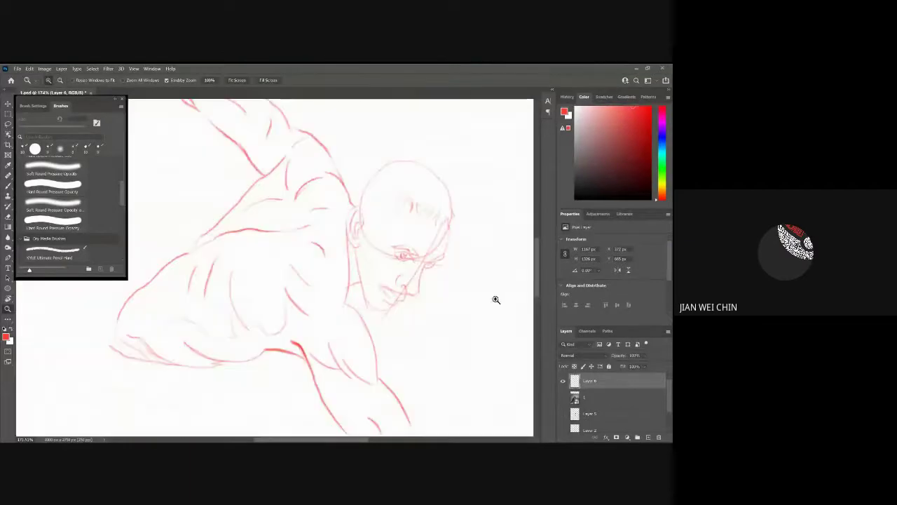
pyautogui.moveTo(445, 318)
pyautogui.mouseDown()
pyautogui.moveTo(422, 325)
pyautogui.moveTo(430, 309)
pyautogui.moveTo(413, 316)
pyautogui.mouseUp()
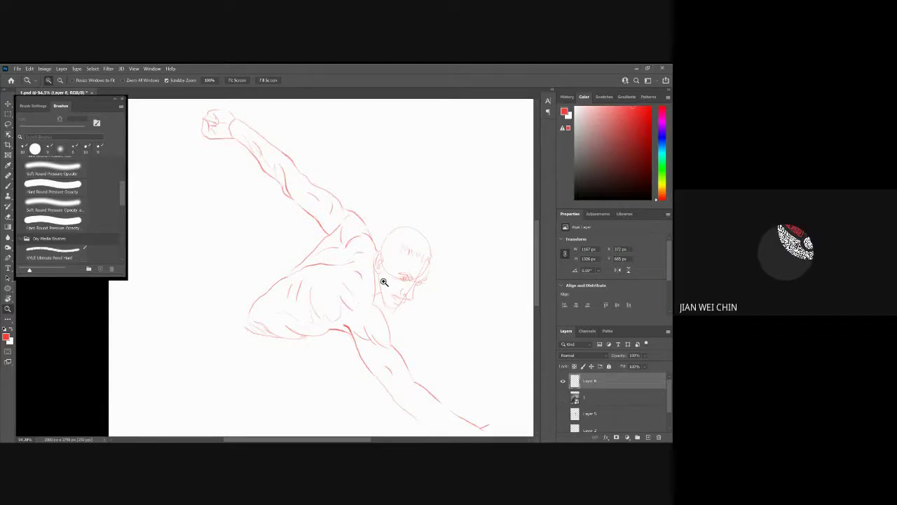
pyautogui.moveTo(424, 307); pyautogui.dragTo(454, 316)
pyautogui.moveTo(414, 274); pyautogui.dragTo(427, 310)
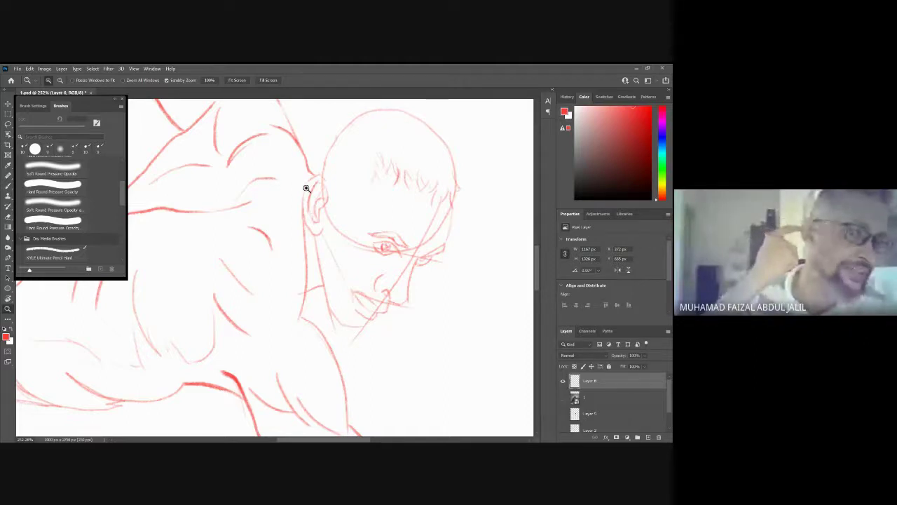
pyautogui.moveTo(312, 180); pyautogui.dragTo(336, 176)
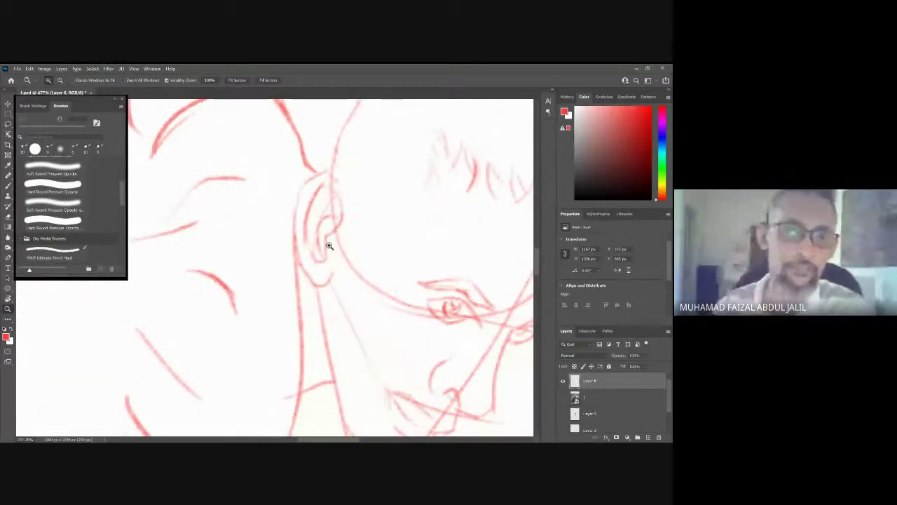
# - Toggle the photo layer on and off to compare the traced ear and face with the reference
pyautogui.click(563, 397)
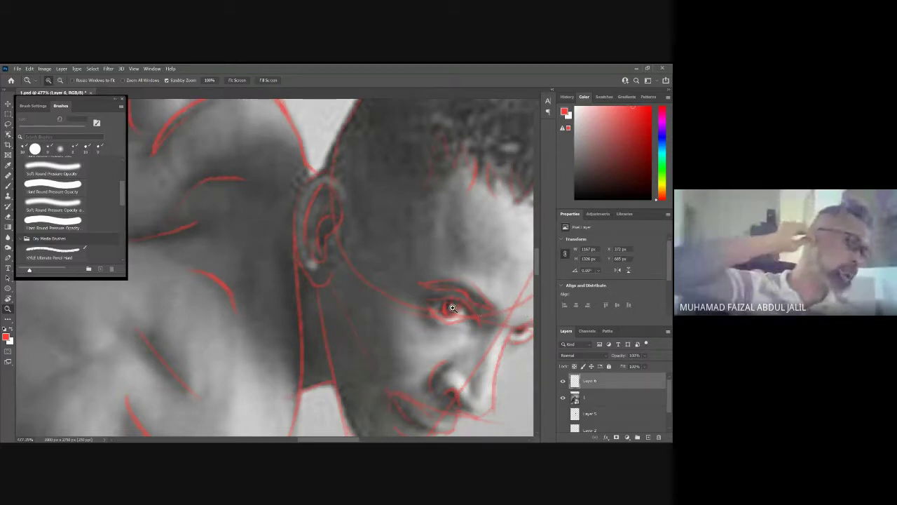
pyautogui.click(565, 399)
pyautogui.click(565, 398)
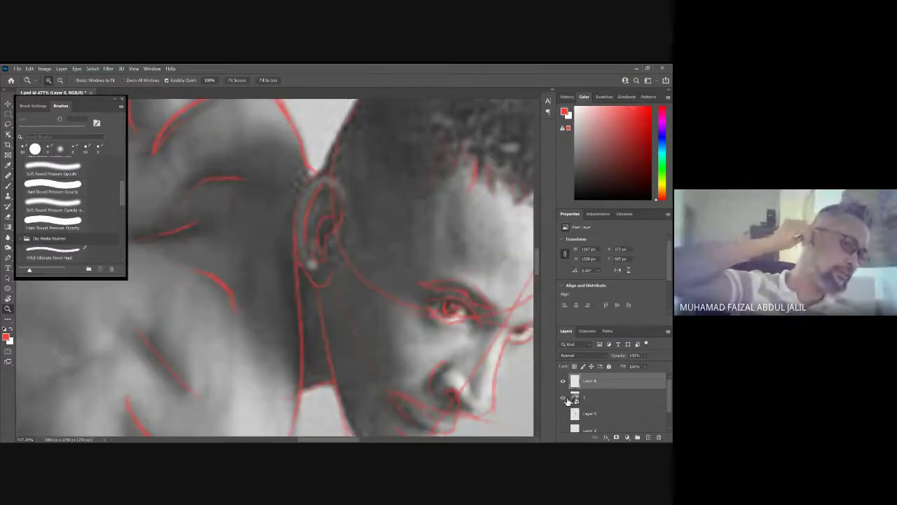
pyautogui.click(565, 399)
pyautogui.click(565, 399)
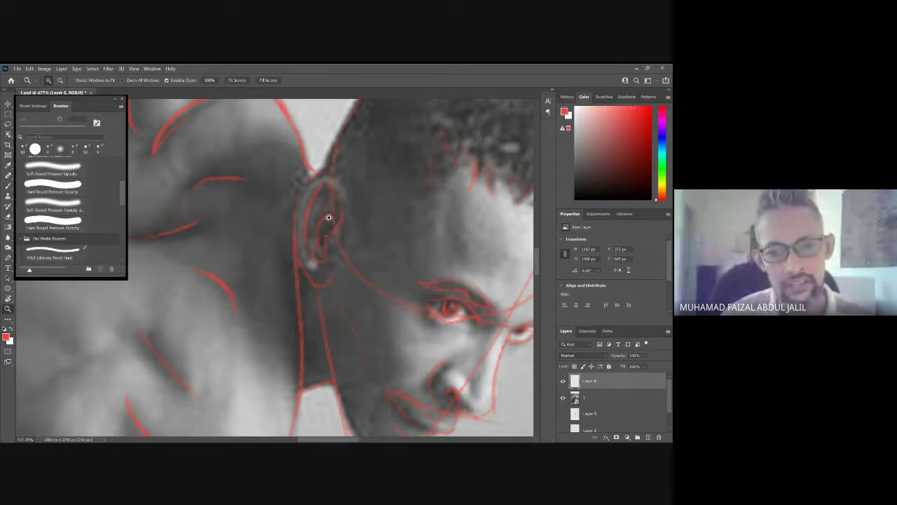
# - Erase the inner ear lines from the red tracing on Layer 6 and return to the pencil brush
pyautogui.moveTo(329, 228); pyautogui.dragTo(360, 266)
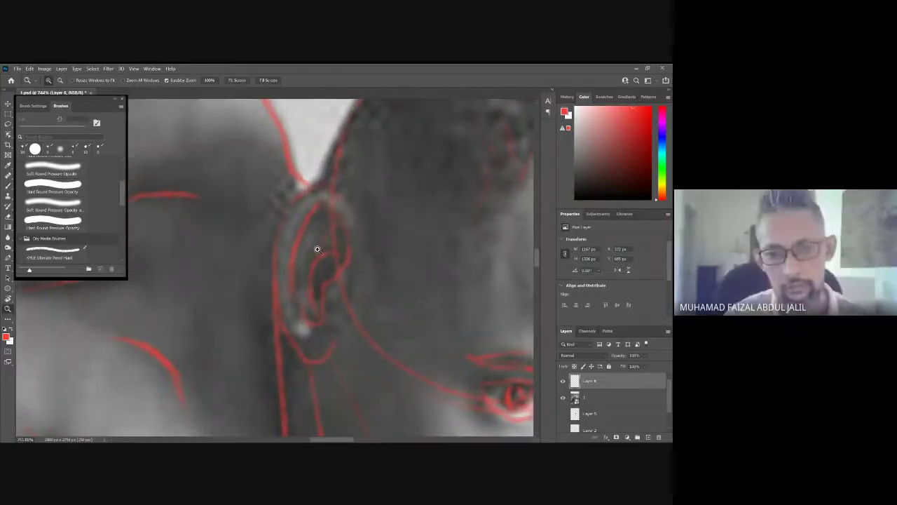
pyautogui.press('b')
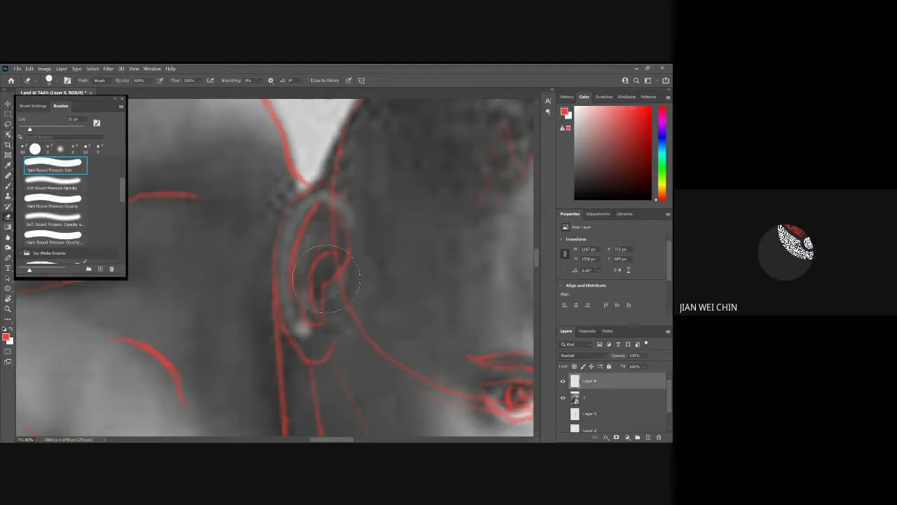
pyautogui.moveTo(326, 279)
pyautogui.mouseDown()
pyautogui.moveTo(317, 289)
pyautogui.moveTo(321, 238)
pyautogui.moveTo(329, 259)
pyautogui.moveTo(320, 225)
pyautogui.moveTo(324, 252)
pyautogui.mouseUp()
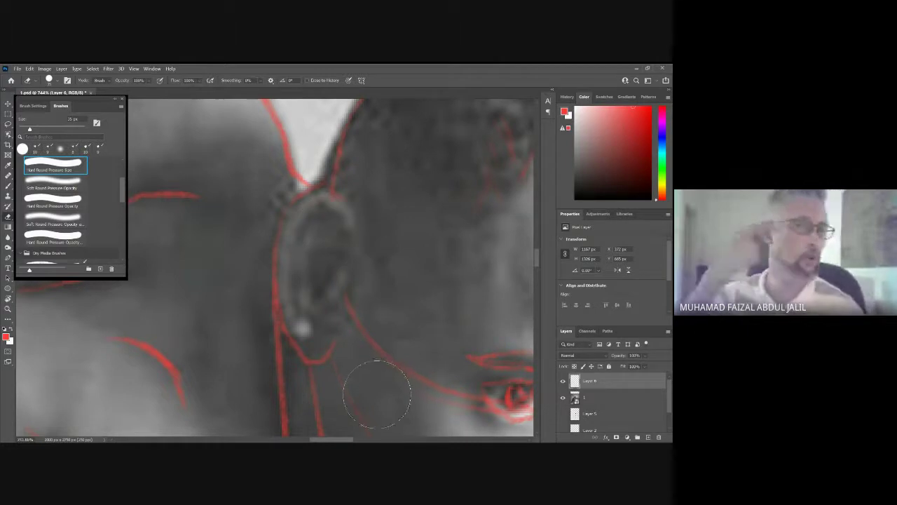
pyautogui.press('b')
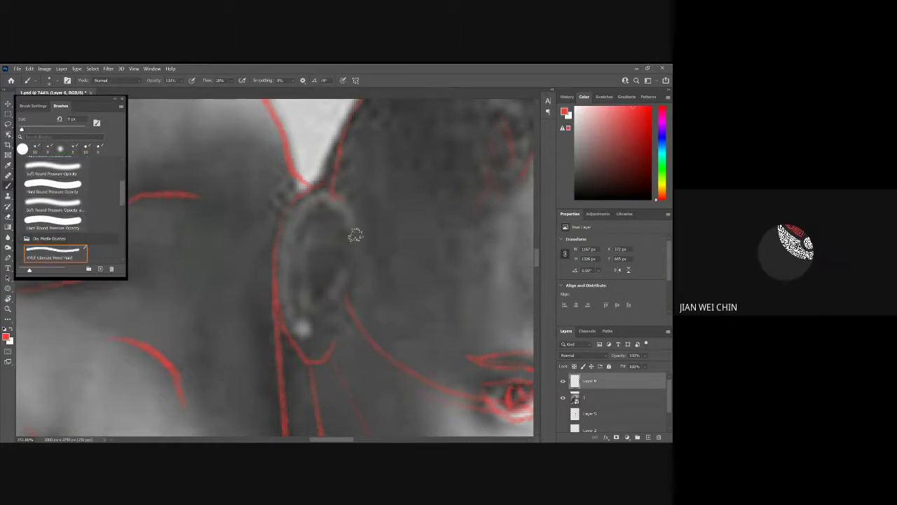
# - Redraw the inner ear contour and folds in red on Layer 6, tracing the ear in the reference photo
pyautogui.moveTo(326, 202)
pyautogui.mouseDown()
pyautogui.moveTo(358, 230)
pyautogui.moveTo(295, 235)
pyautogui.moveTo(309, 300)
pyautogui.mouseUp()
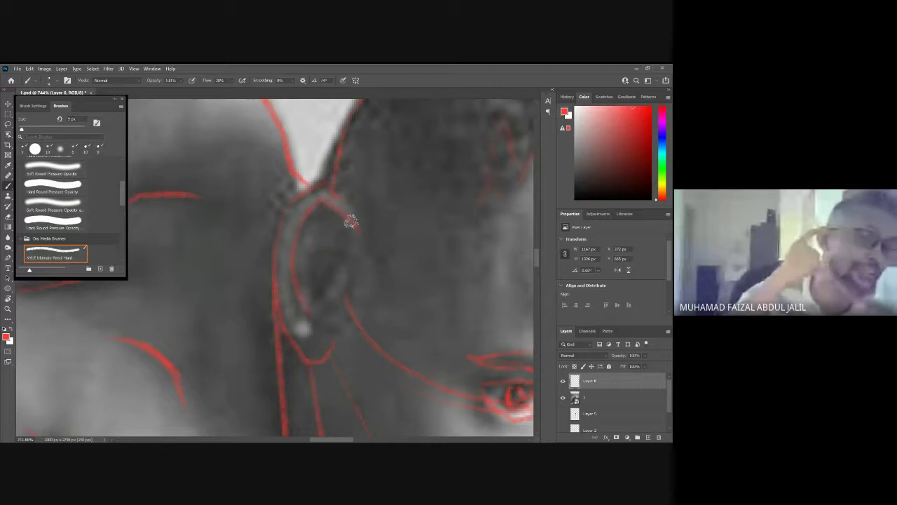
pyautogui.moveTo(350, 218); pyautogui.dragTo(336, 261)
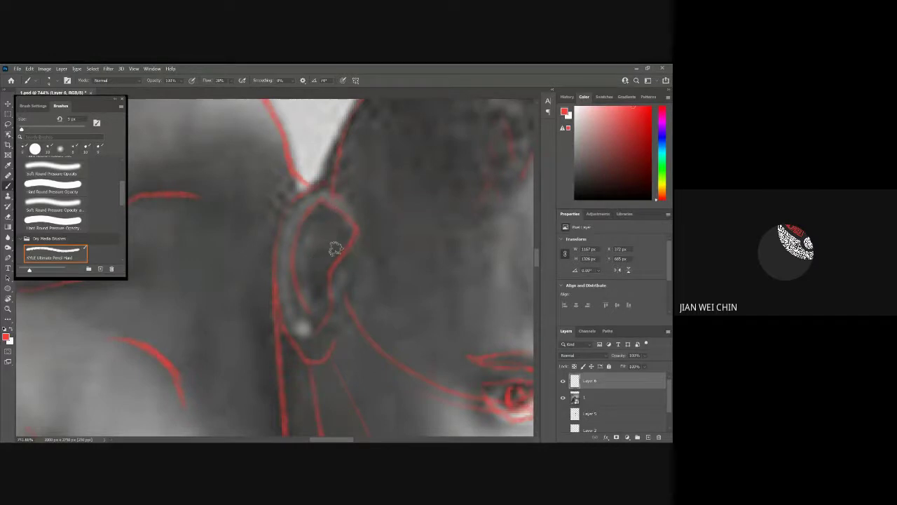
pyautogui.moveTo(343, 246); pyautogui.dragTo(310, 270)
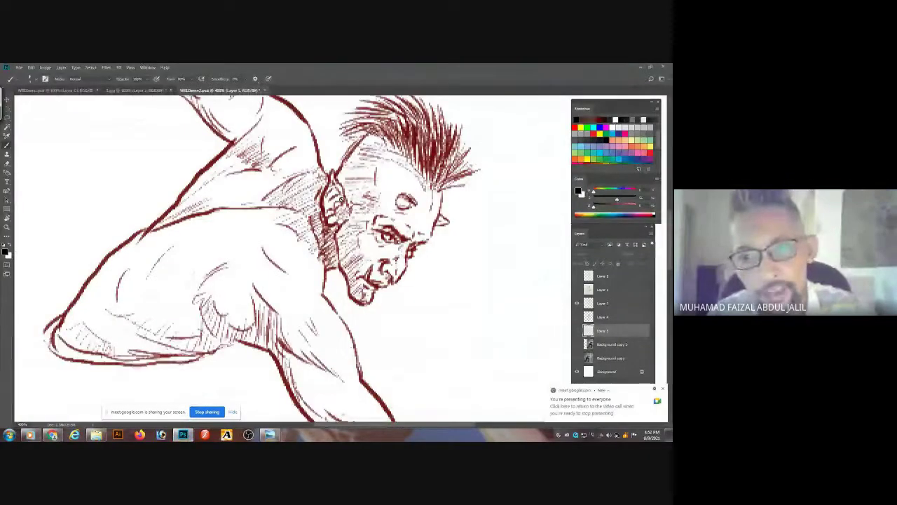
# - Hide the dark red character sketch on Layer 3 and show the black line tracing on Layer 5, framed around the head
pyautogui.scroll(1, 343, 207)
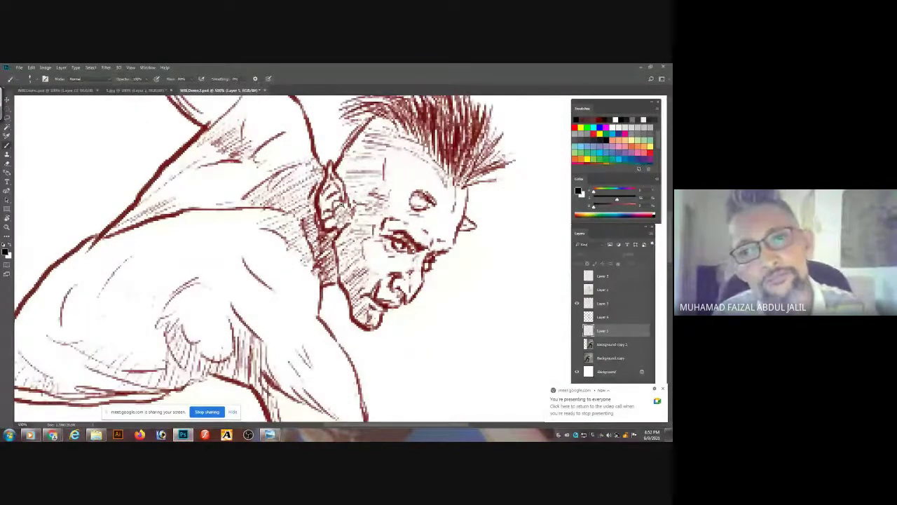
pyautogui.scroll(1, 338, 205)
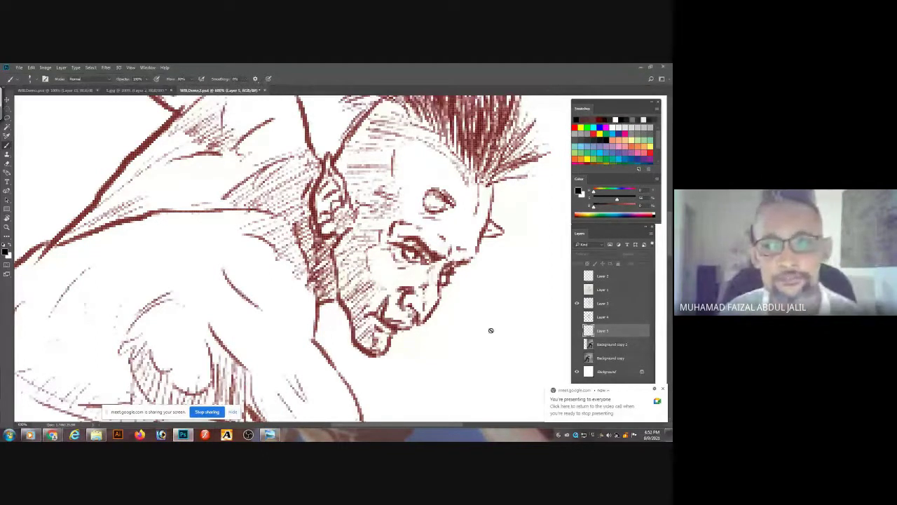
pyautogui.click(576, 318)
pyautogui.click(577, 316)
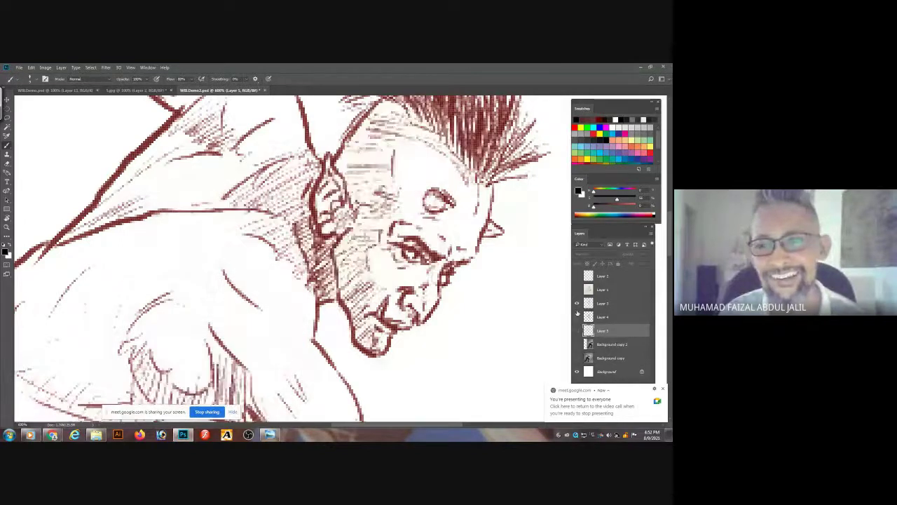
pyautogui.click(577, 303)
pyautogui.click(577, 330)
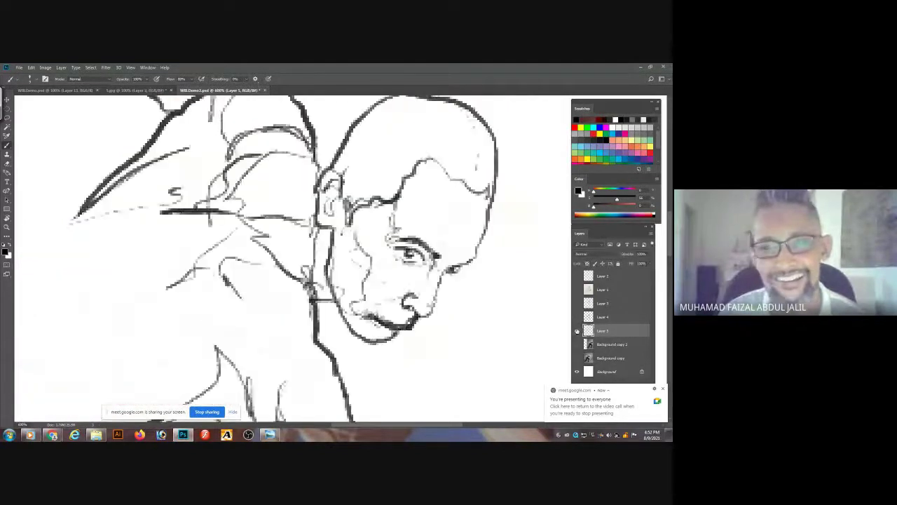
# - Show the Background copy photo beneath the tracing and toggle Layer 5 to compare its lines with the reference
pyautogui.click(577, 331)
pyautogui.click(577, 331)
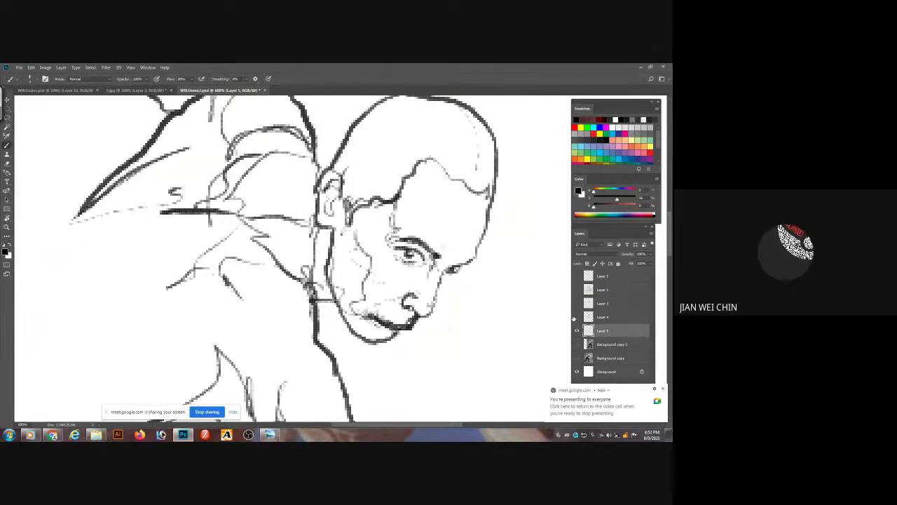
pyautogui.click(577, 357)
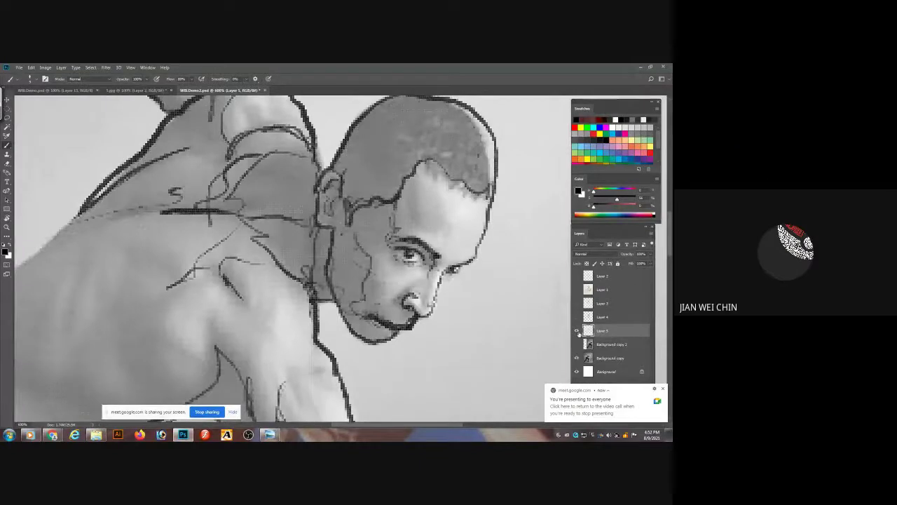
pyautogui.click(577, 330)
pyautogui.click(577, 330)
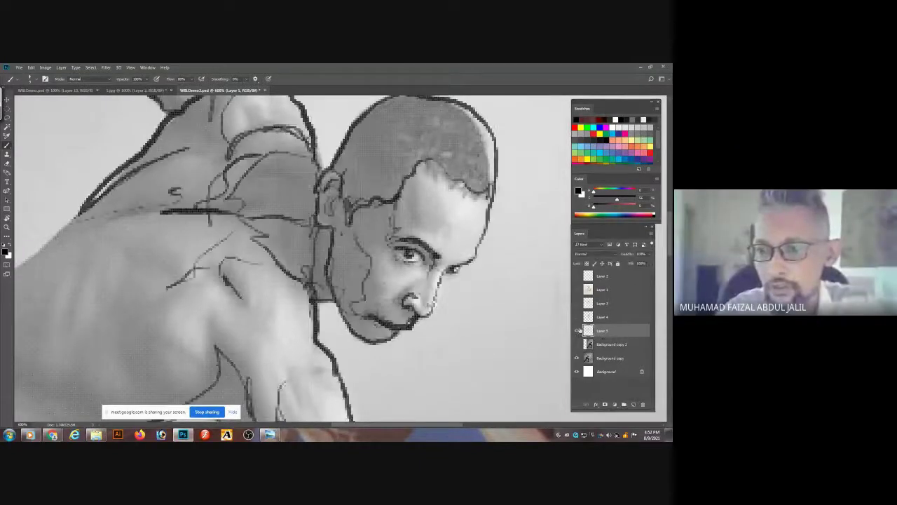
# - Erase the rough ear lines on Layer 5 and redraw the outer and inner ear contours with the brush
pyautogui.press('e')
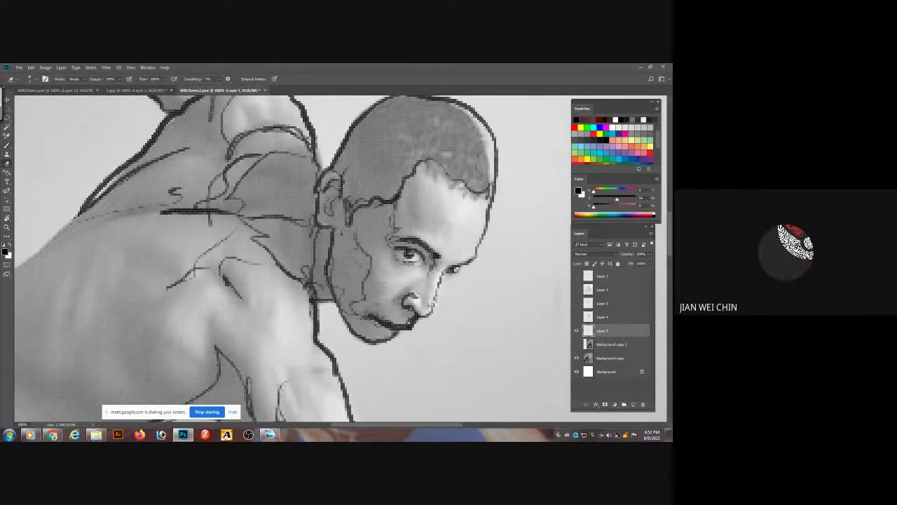
pyautogui.moveTo(337, 181)
pyautogui.mouseDown()
pyautogui.moveTo(323, 219)
pyautogui.moveTo(330, 200)
pyautogui.mouseUp()
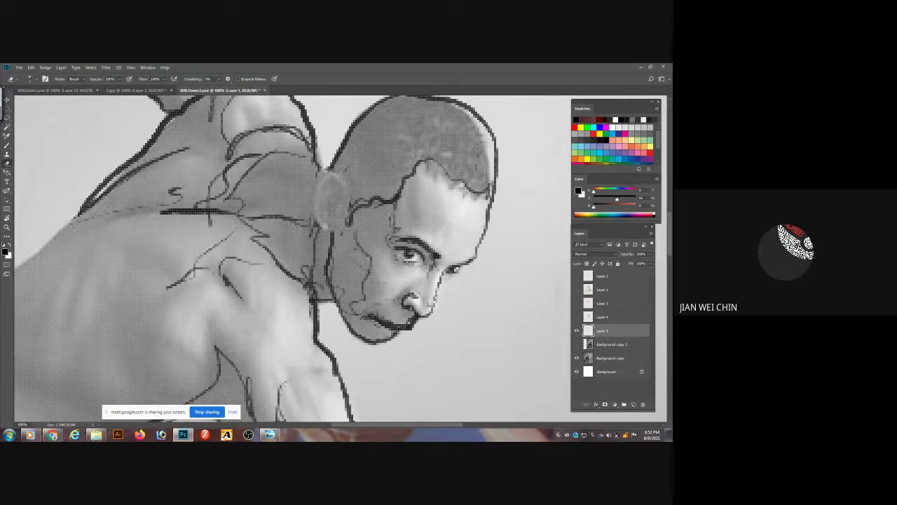
pyautogui.press('b')
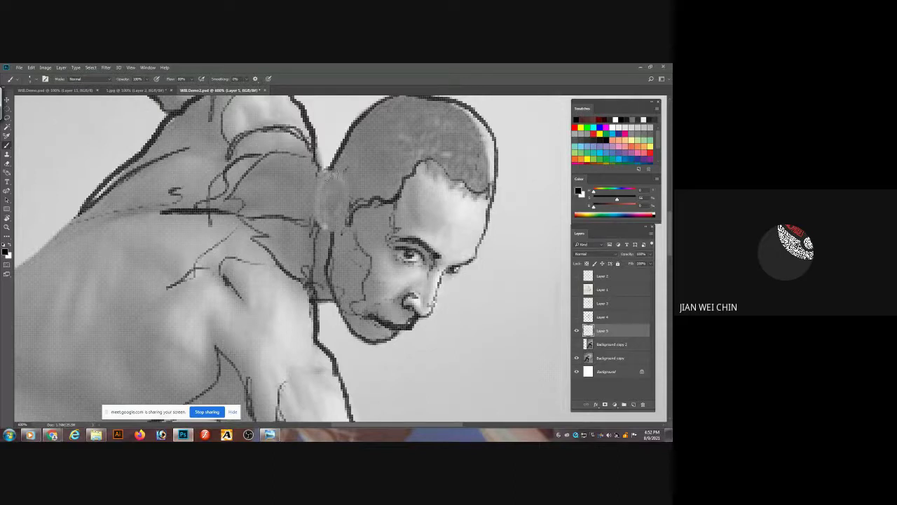
pyautogui.moveTo(345, 182)
pyautogui.mouseDown()
pyautogui.moveTo(330, 170)
pyautogui.moveTo(314, 188)
pyautogui.moveTo(312, 223)
pyautogui.moveTo(334, 231)
pyautogui.mouseUp()
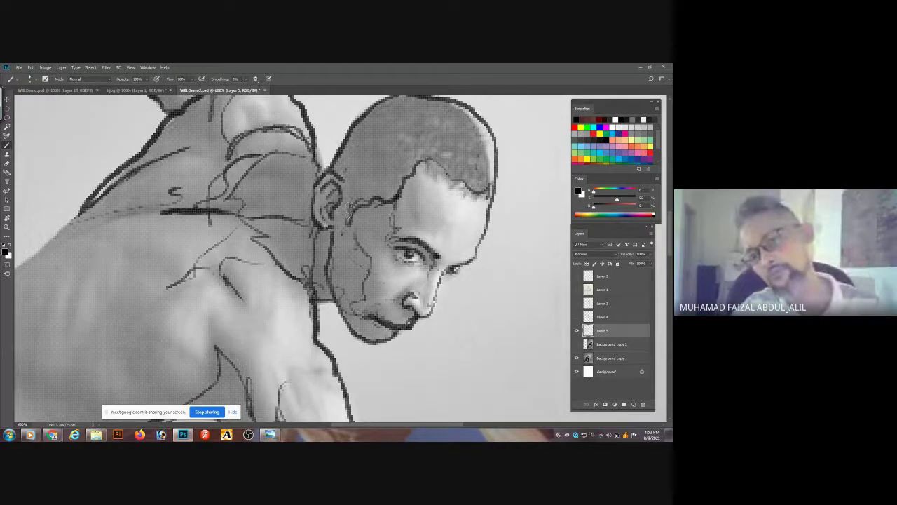
# - Hide the Background copy photo to leave only the line tracing, and save the document
pyautogui.click(577, 357)
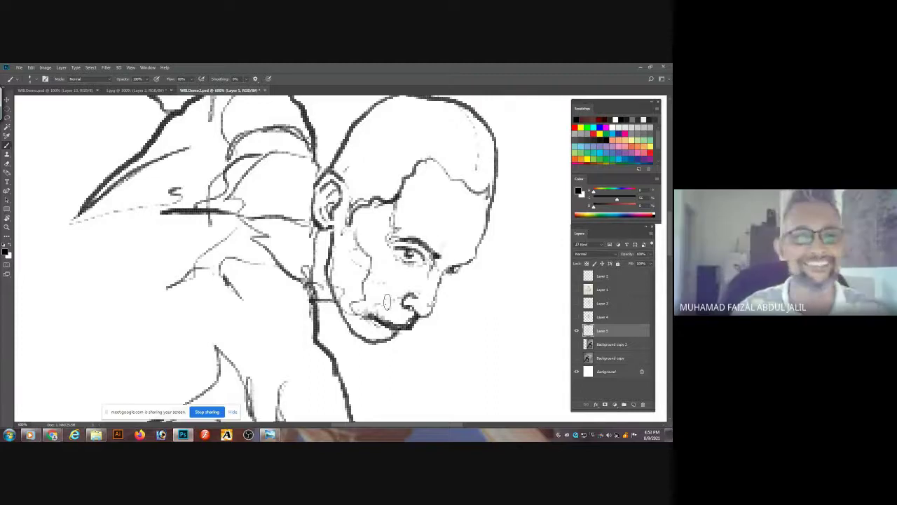
pyautogui.hotkey('ctrl', 's')
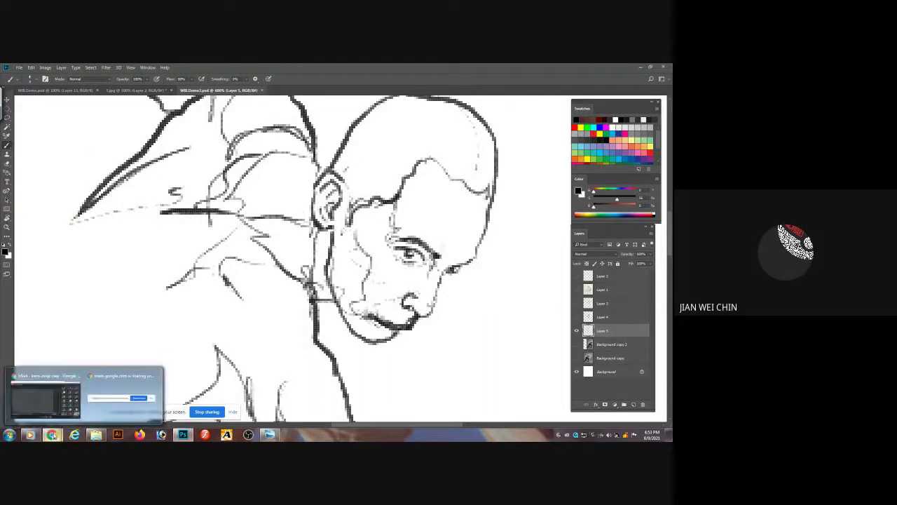
# - Switch to Chrome, search Google Images for "draw ears", and preview the anime ear examples and the step-by-step ear drawing guide
pyautogui.click(45, 394)
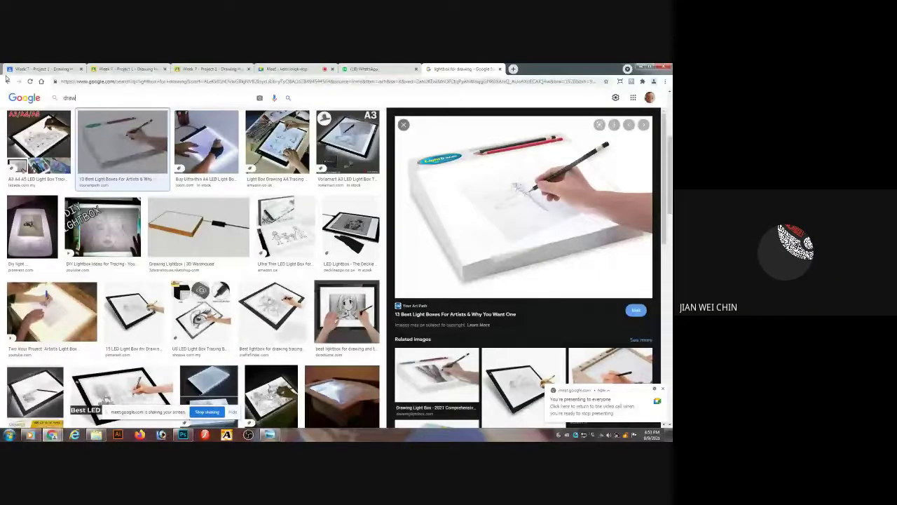
pyautogui.write('ears')
pyautogui.press('Return')
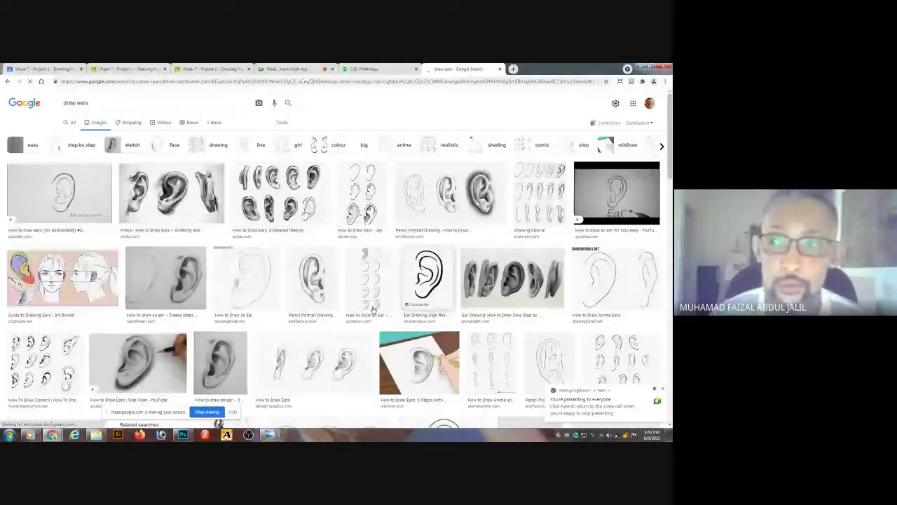
pyautogui.click(619, 256)
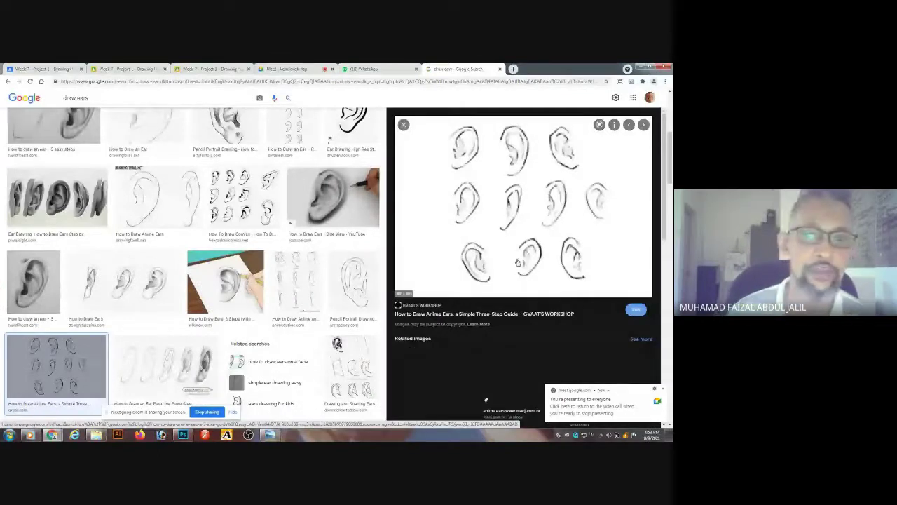
pyautogui.click(352, 383)
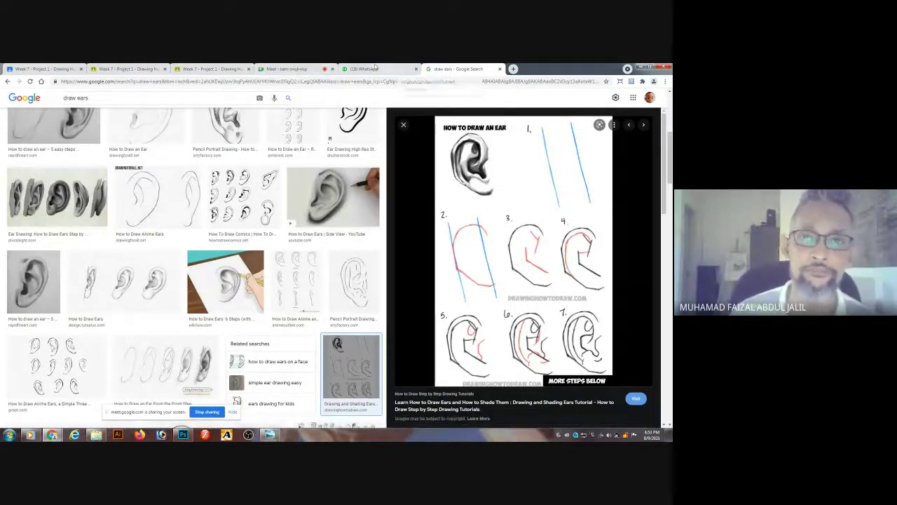
# - Check the class group chat in WhatsApp, return to the Google Meet call, and pin the student's presentation
pyautogui.click(375, 68)
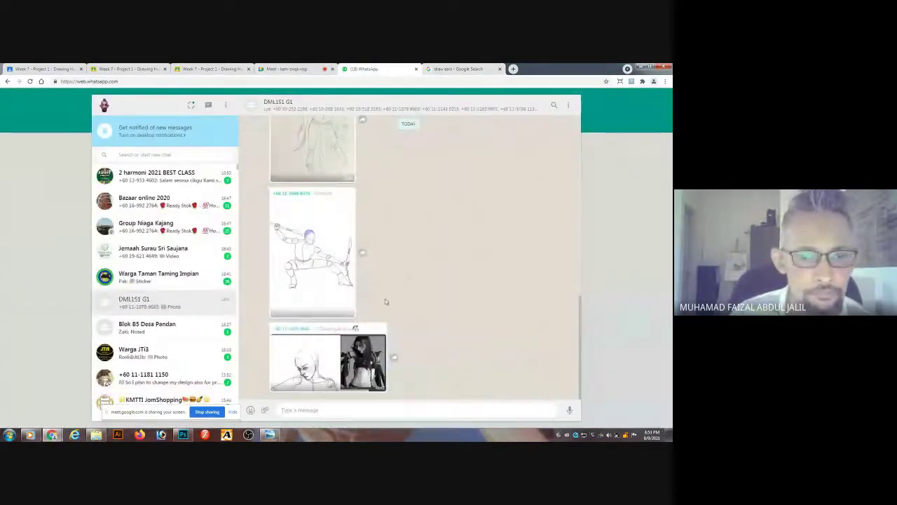
pyautogui.click(287, 68)
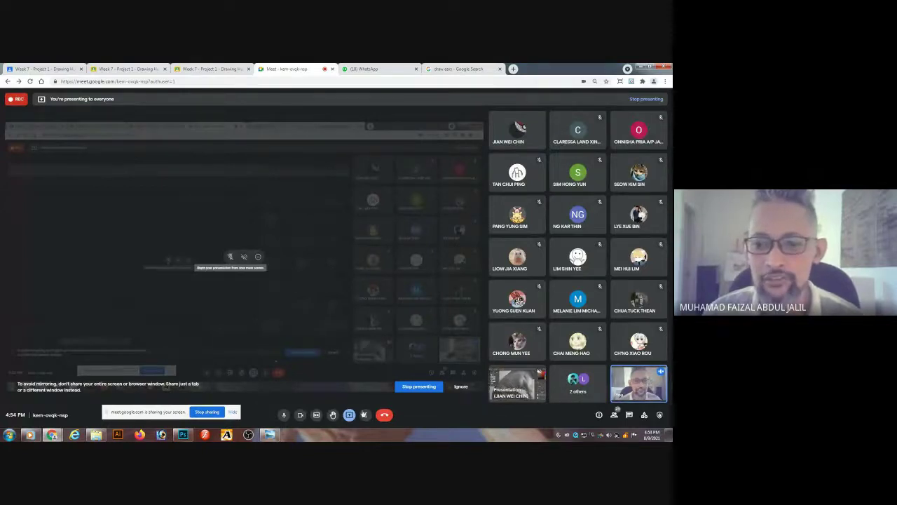
pyautogui.click(504, 385)
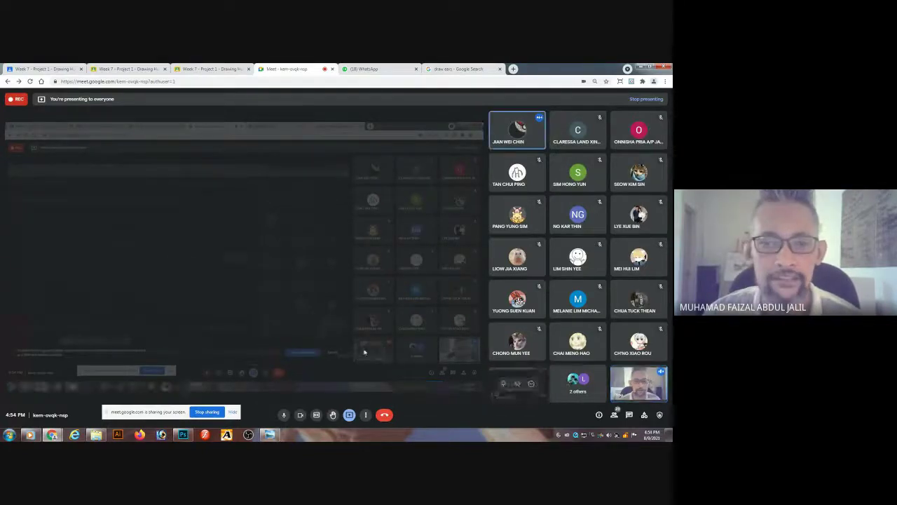